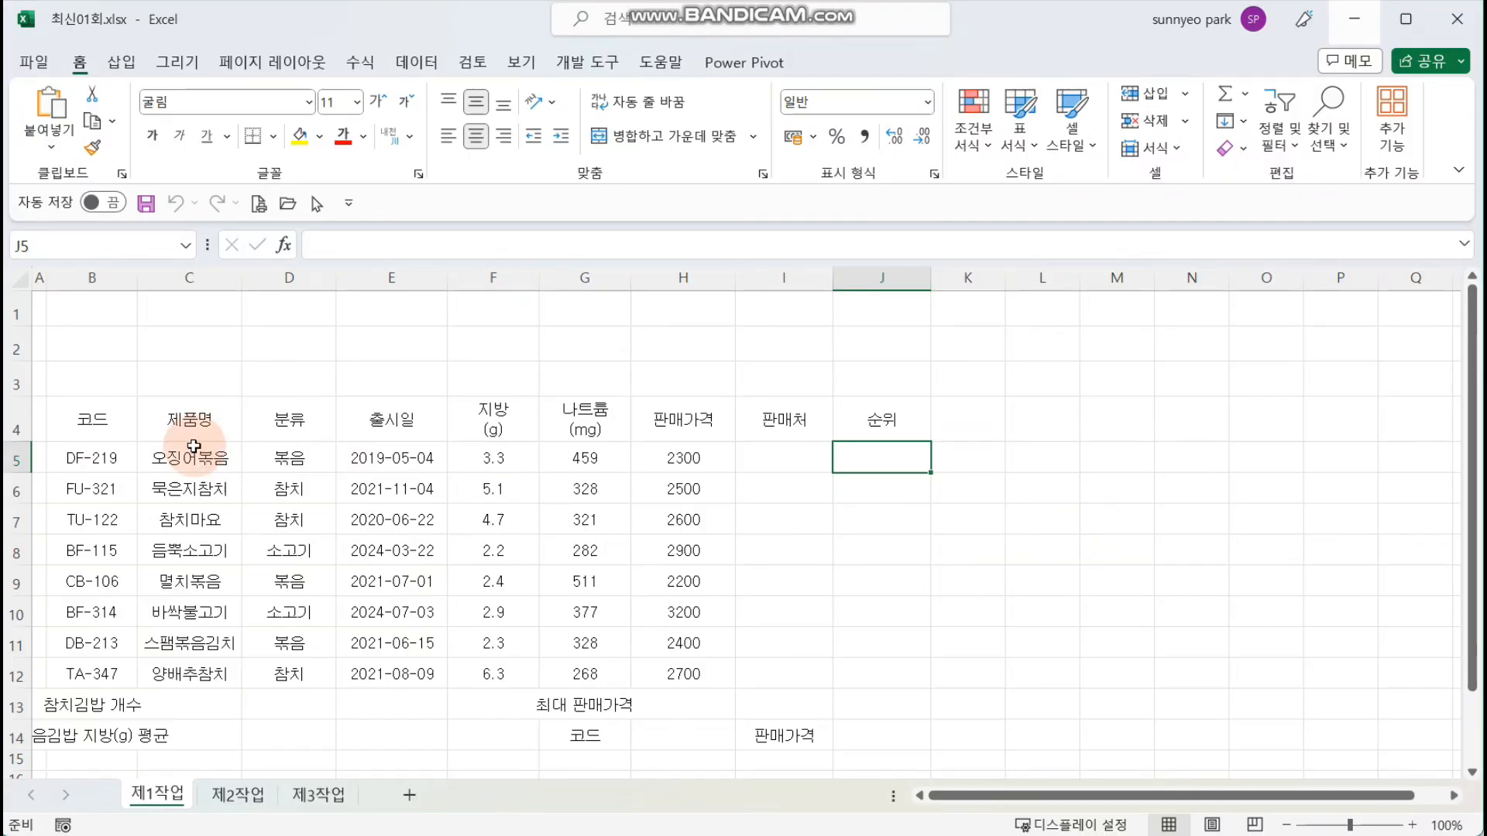
Step: Apply all borders to the table range B4:J14
left_click_drag(78, 418, 890, 735)
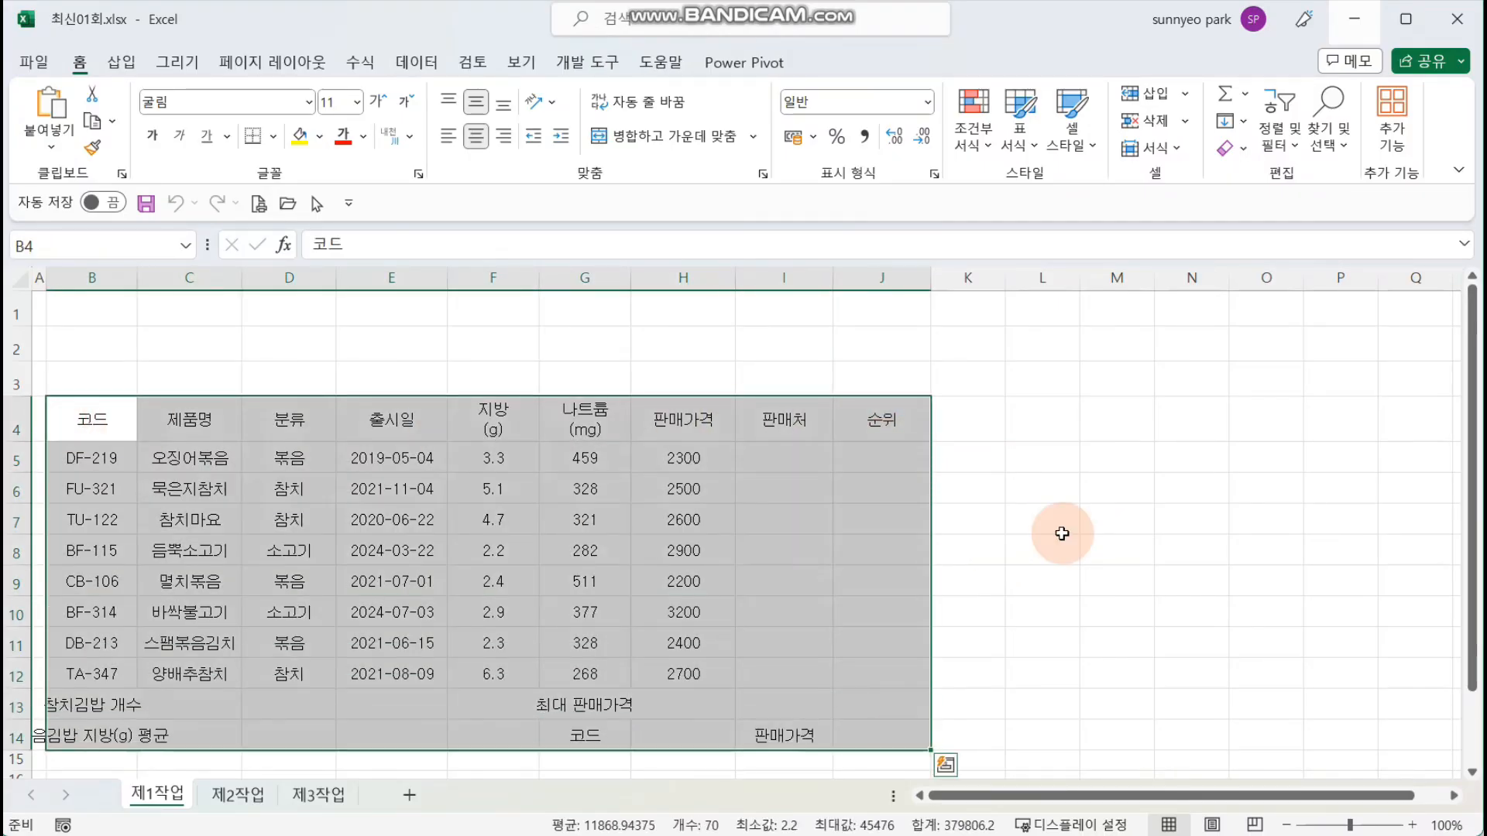
left_click(274, 136)
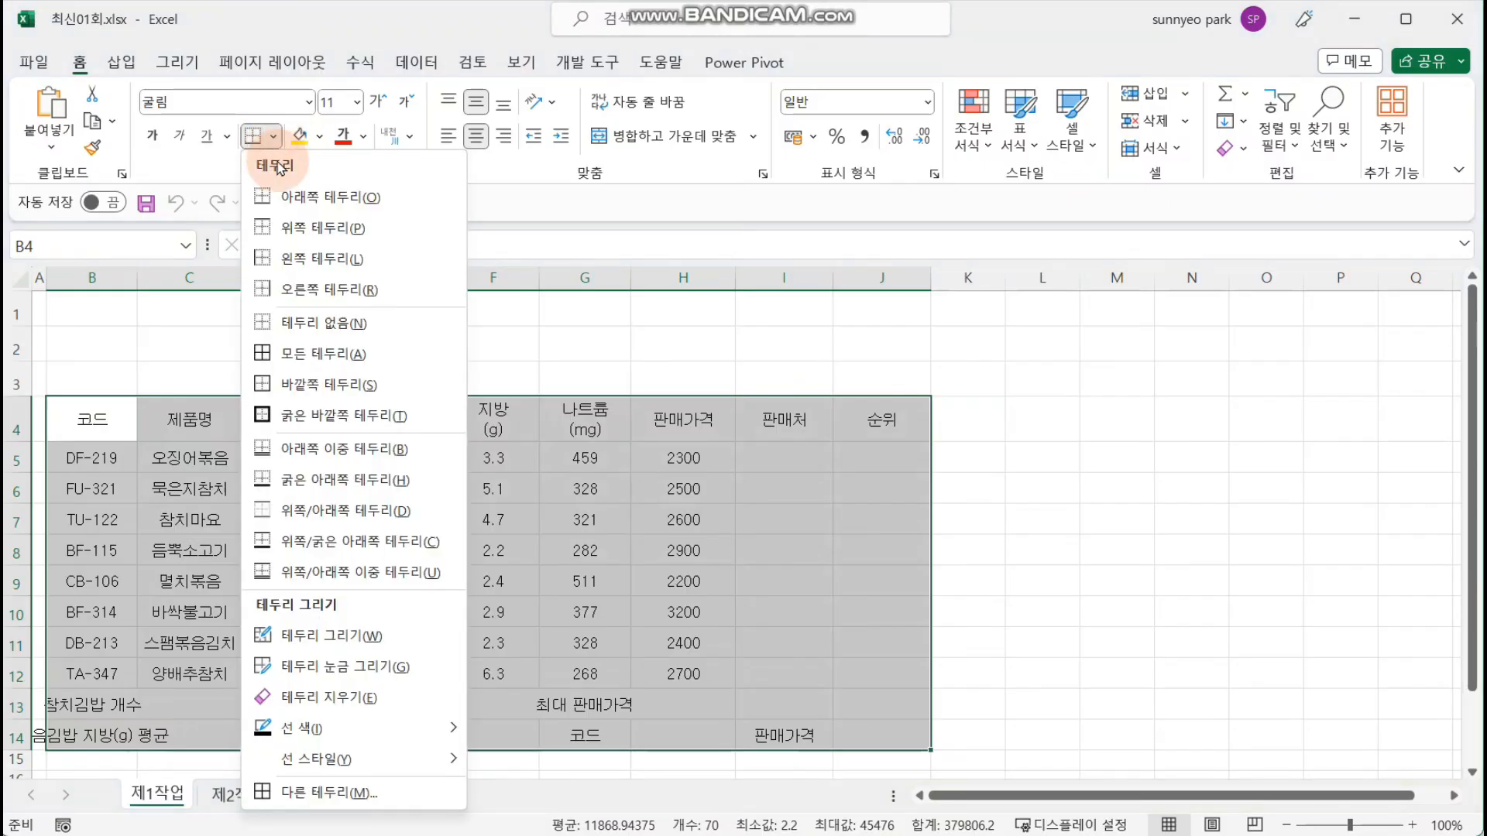
left_click(352, 354)
left_click(810, 314)
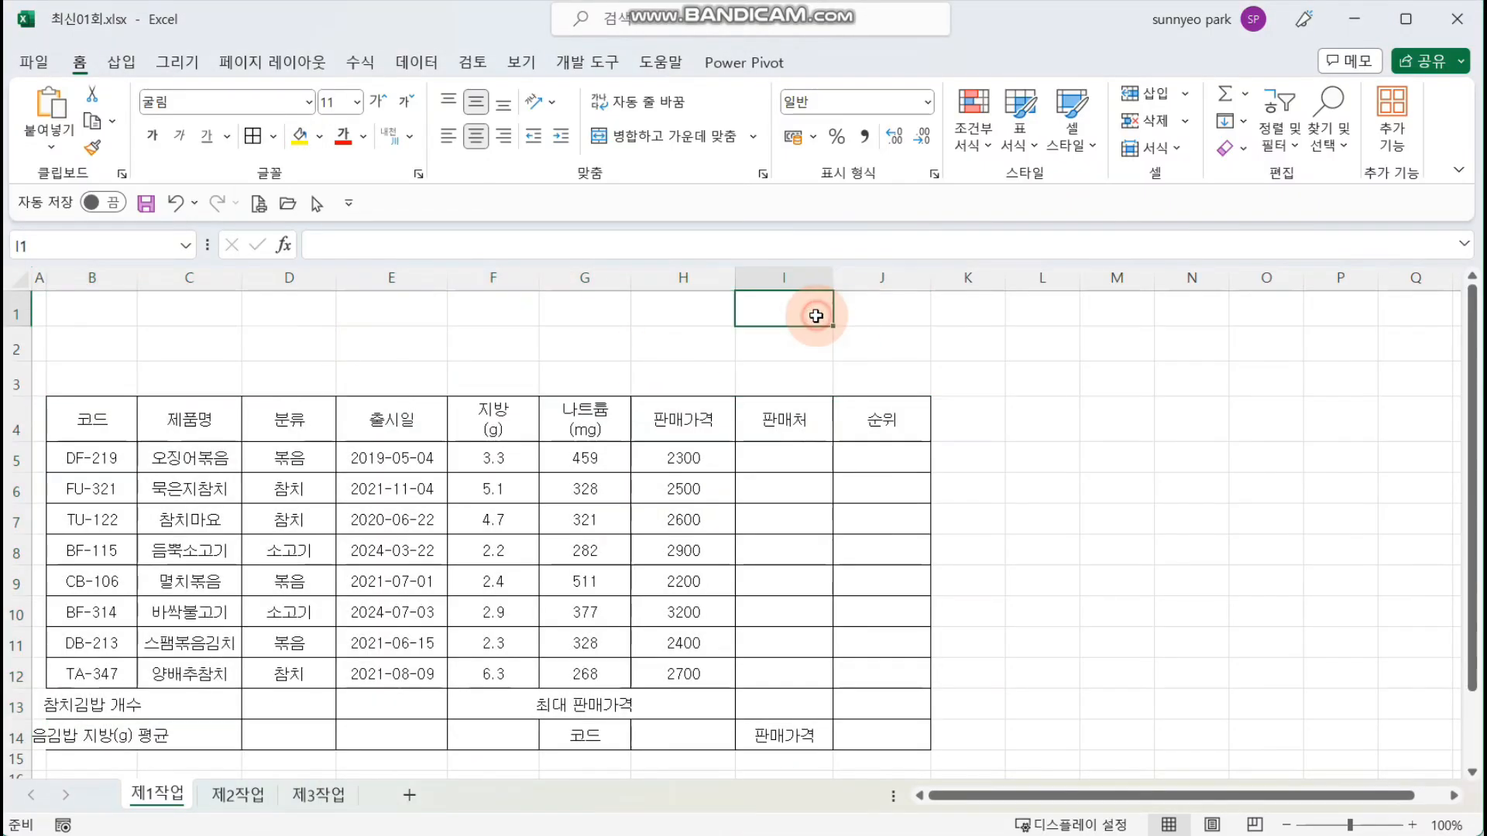
Step: Fill the header row B4:J4 and the label cells G14 and I14 with the standard orange colour
left_click_drag(97, 424, 883, 425)
left_click(319, 138)
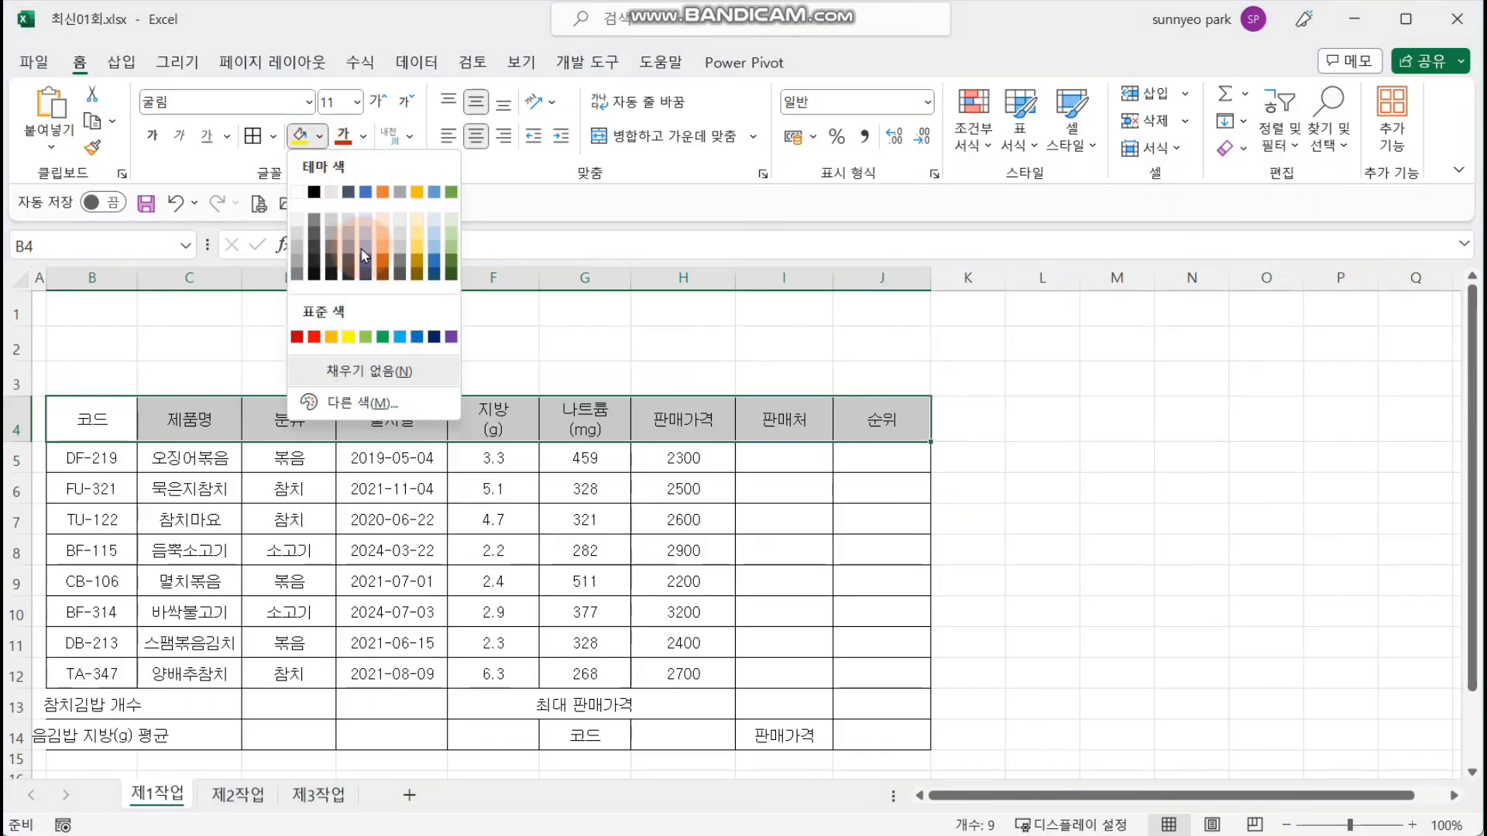
left_click(335, 335)
left_click(603, 746)
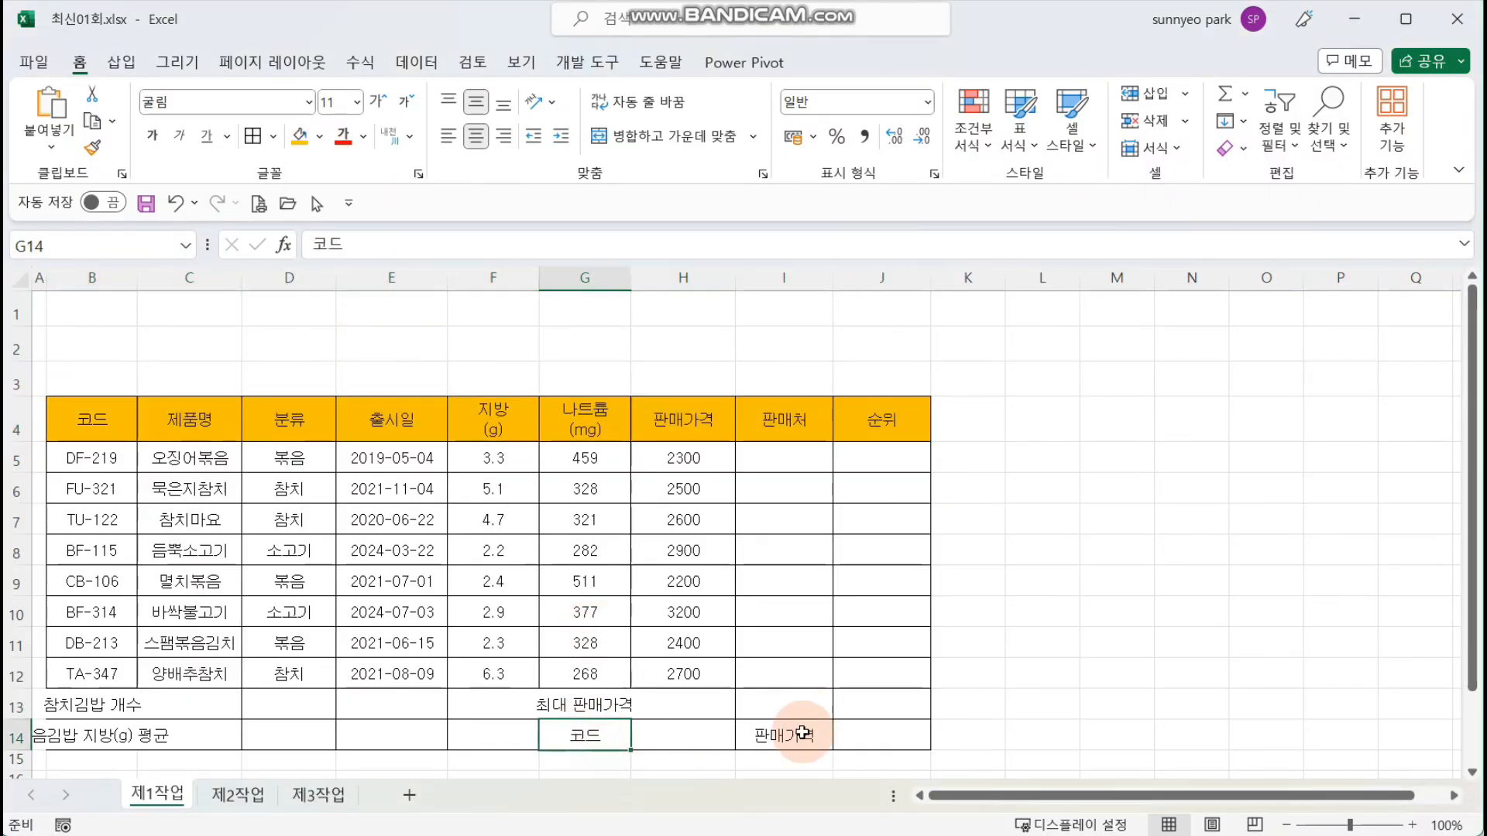
left_click(797, 732, "ctrl")
left_click(301, 138)
left_click(581, 337)
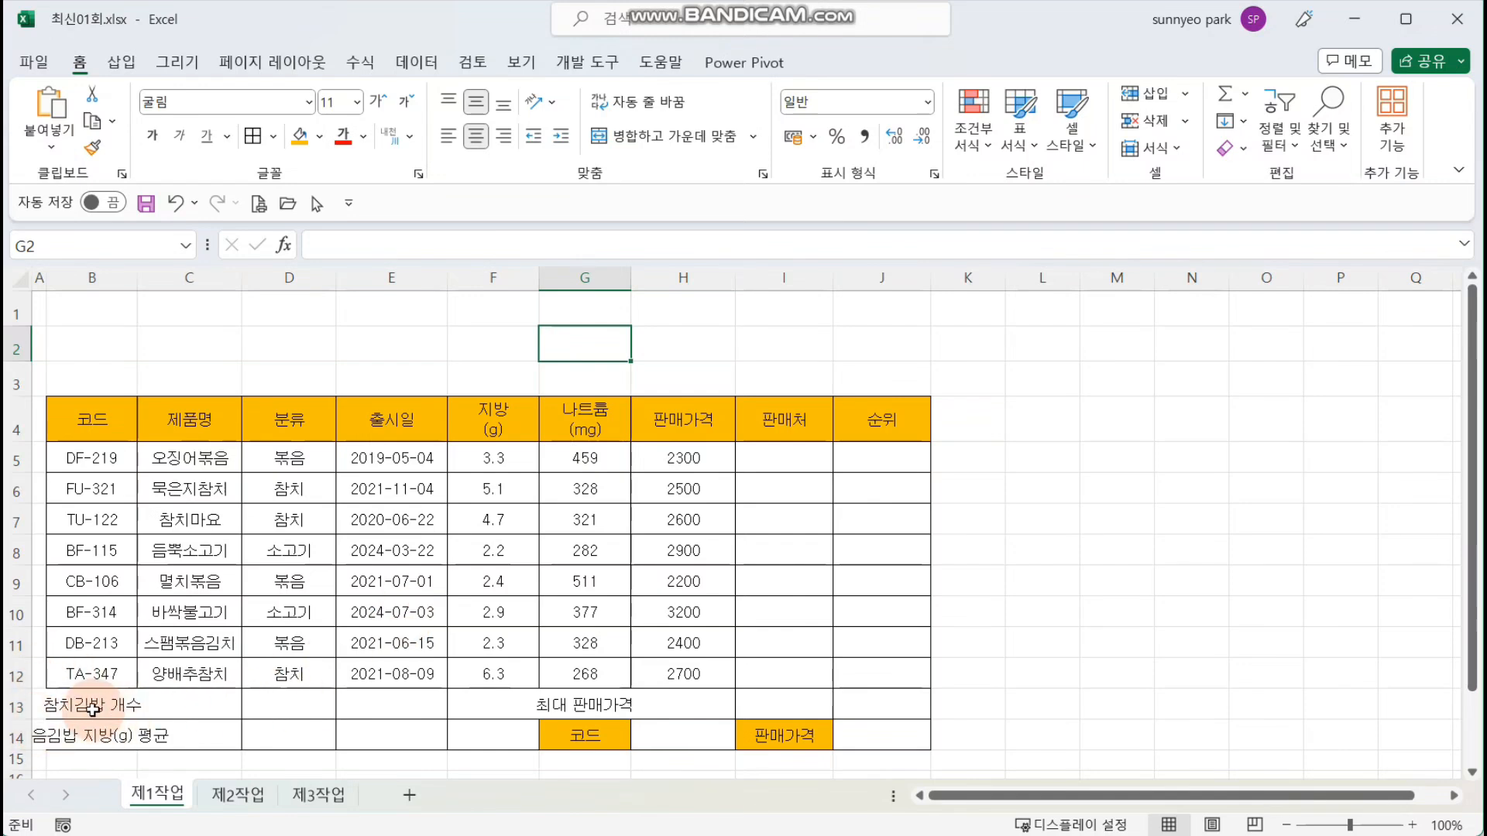
Step: Merge and center the ranges B13:D13, B14:D14, F13:F14 and G13:I13 separately
left_click_drag(89, 709, 290, 705)
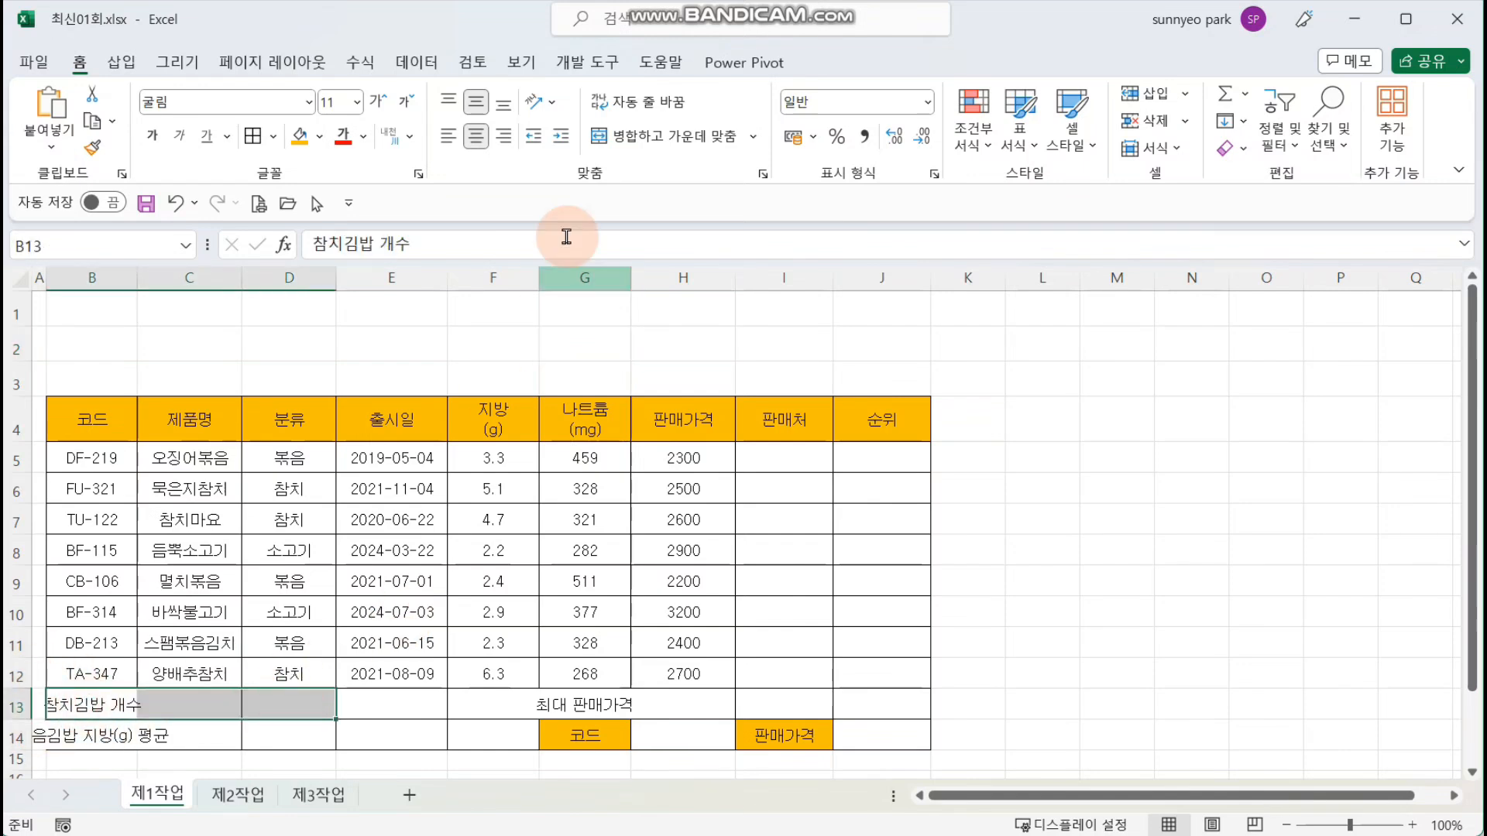
left_click(663, 136)
left_click_drag(93, 735, 294, 734)
left_click(675, 136)
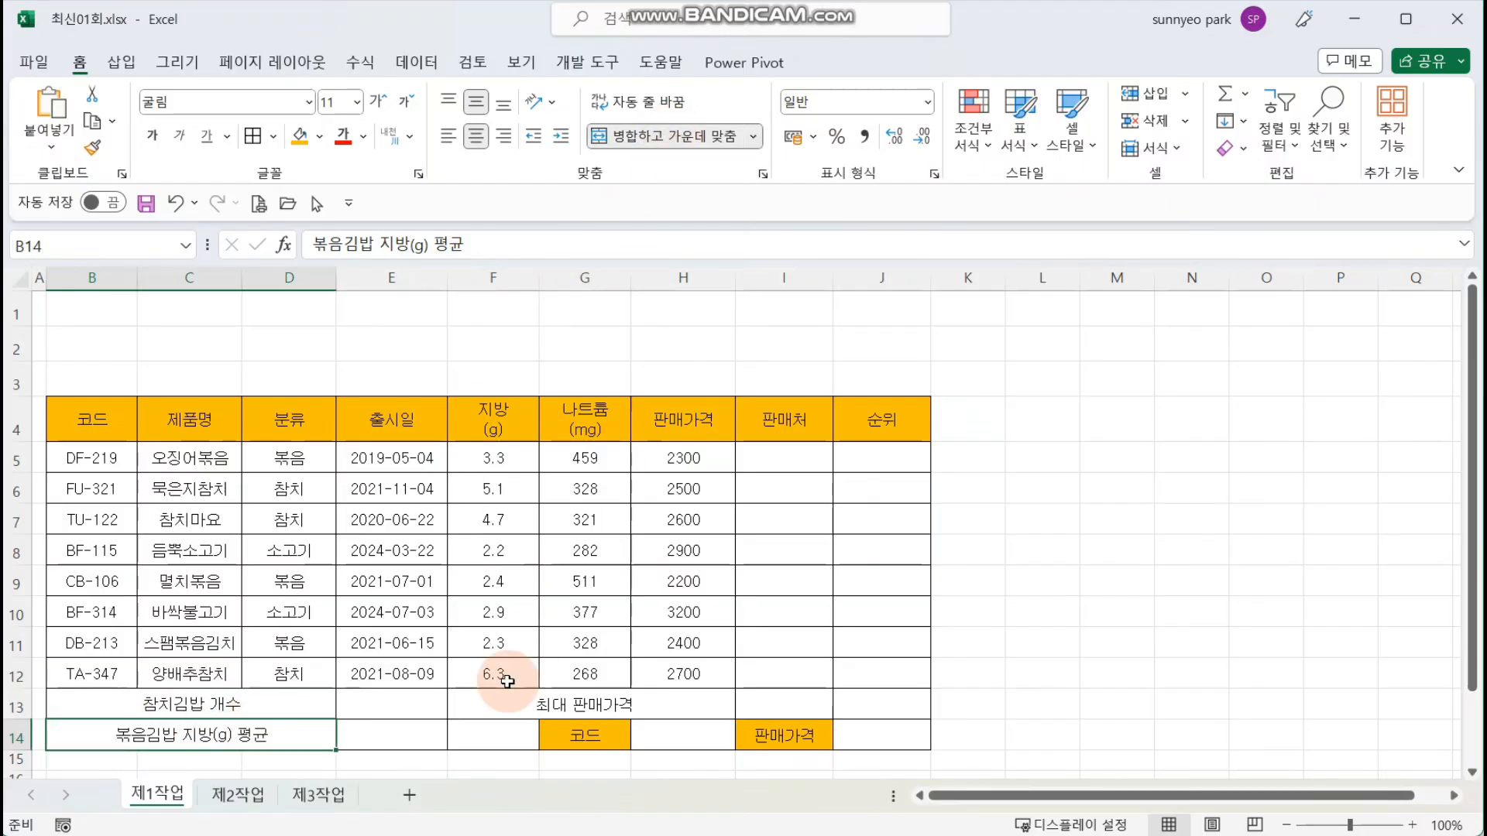
left_click_drag(486, 709, 489, 732)
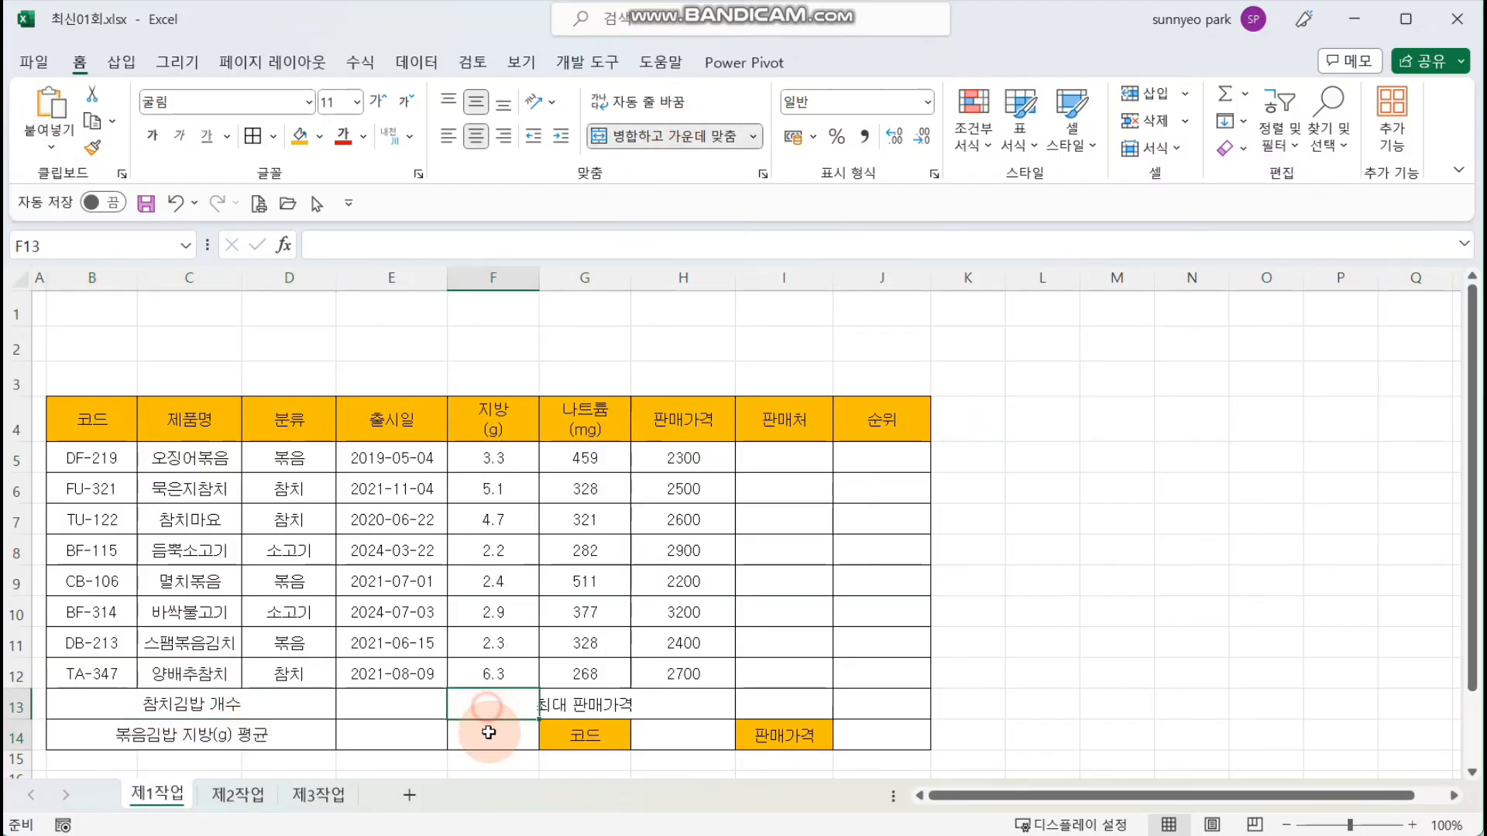
left_click(675, 141)
left_click_drag(579, 705, 798, 705)
left_click(679, 139)
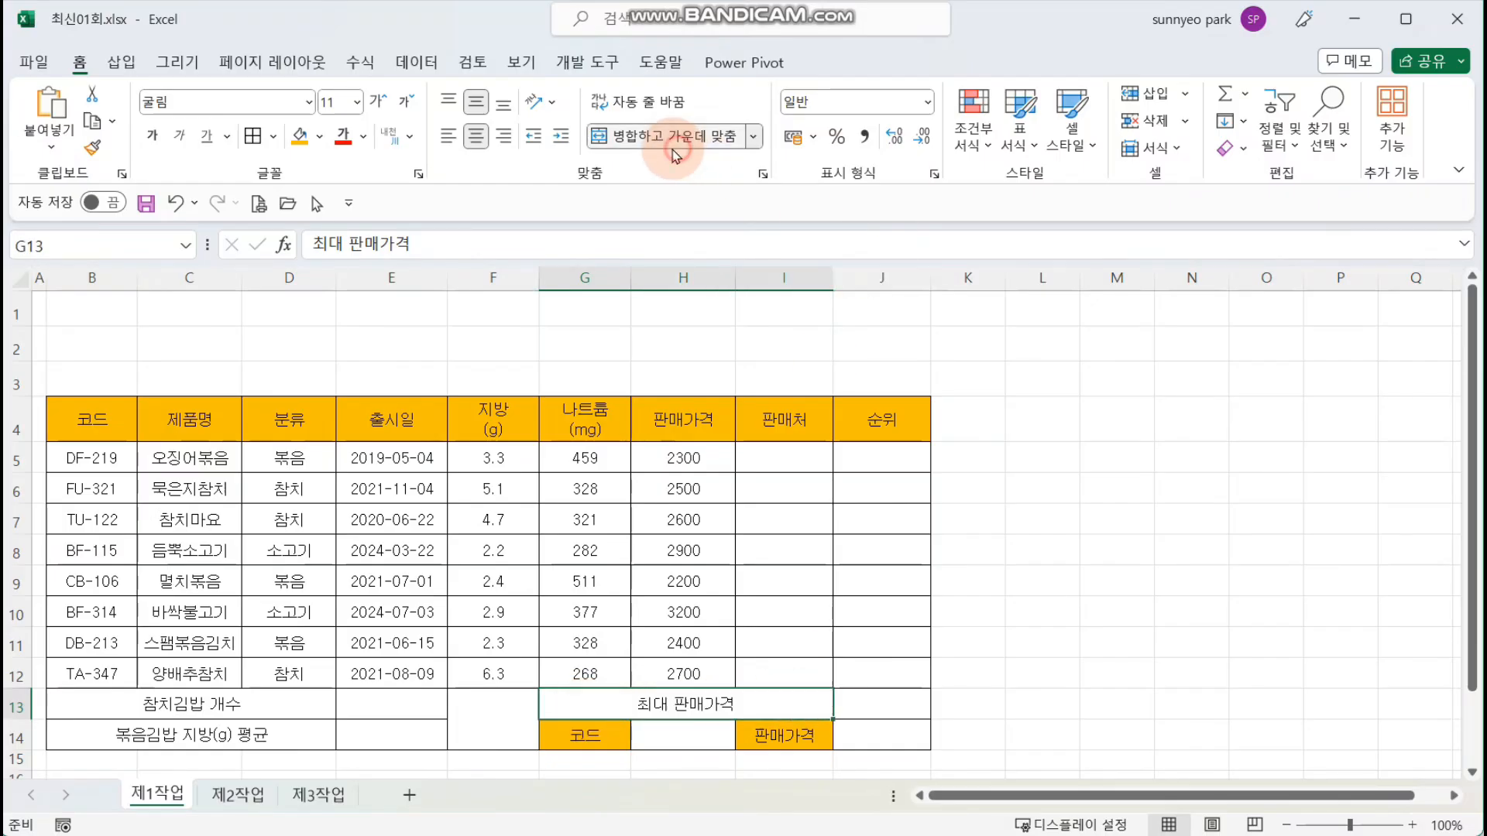
left_click(1067, 487)
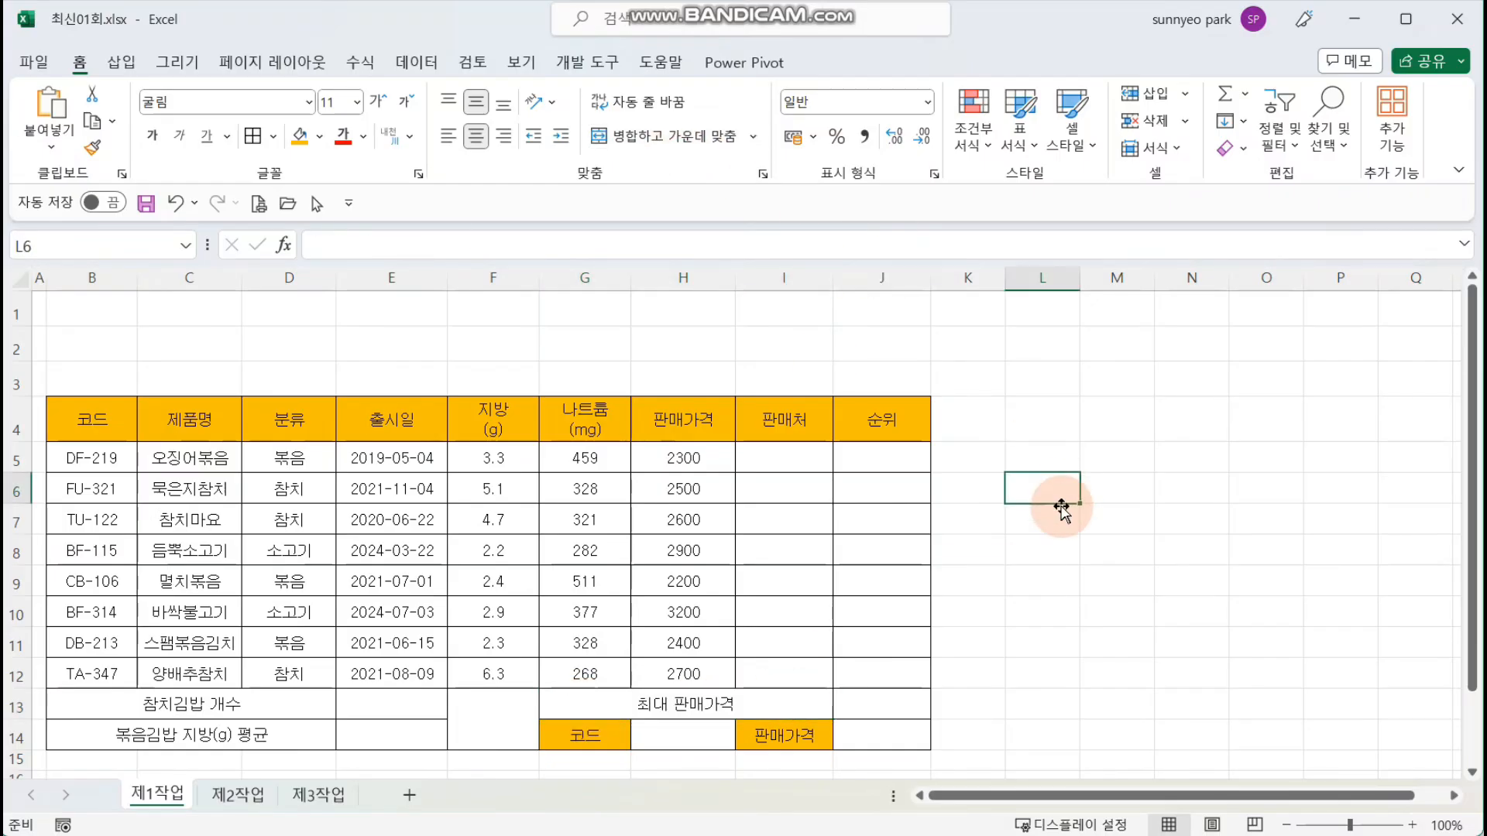
Step: Add both diagonal borders to the merged cell F13:F14 so that they cross in an X
left_click(490, 727)
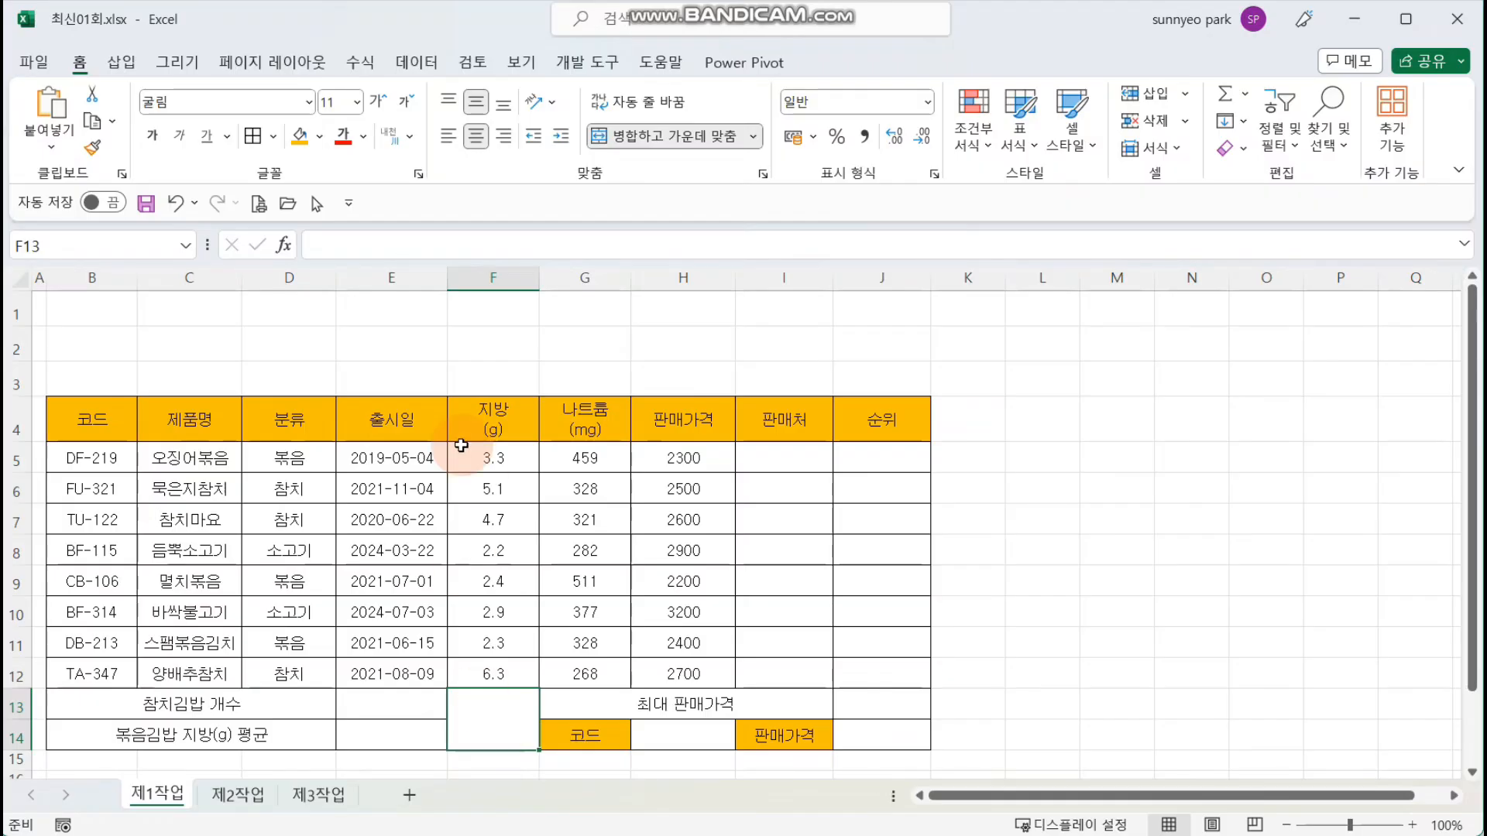
left_click(764, 175)
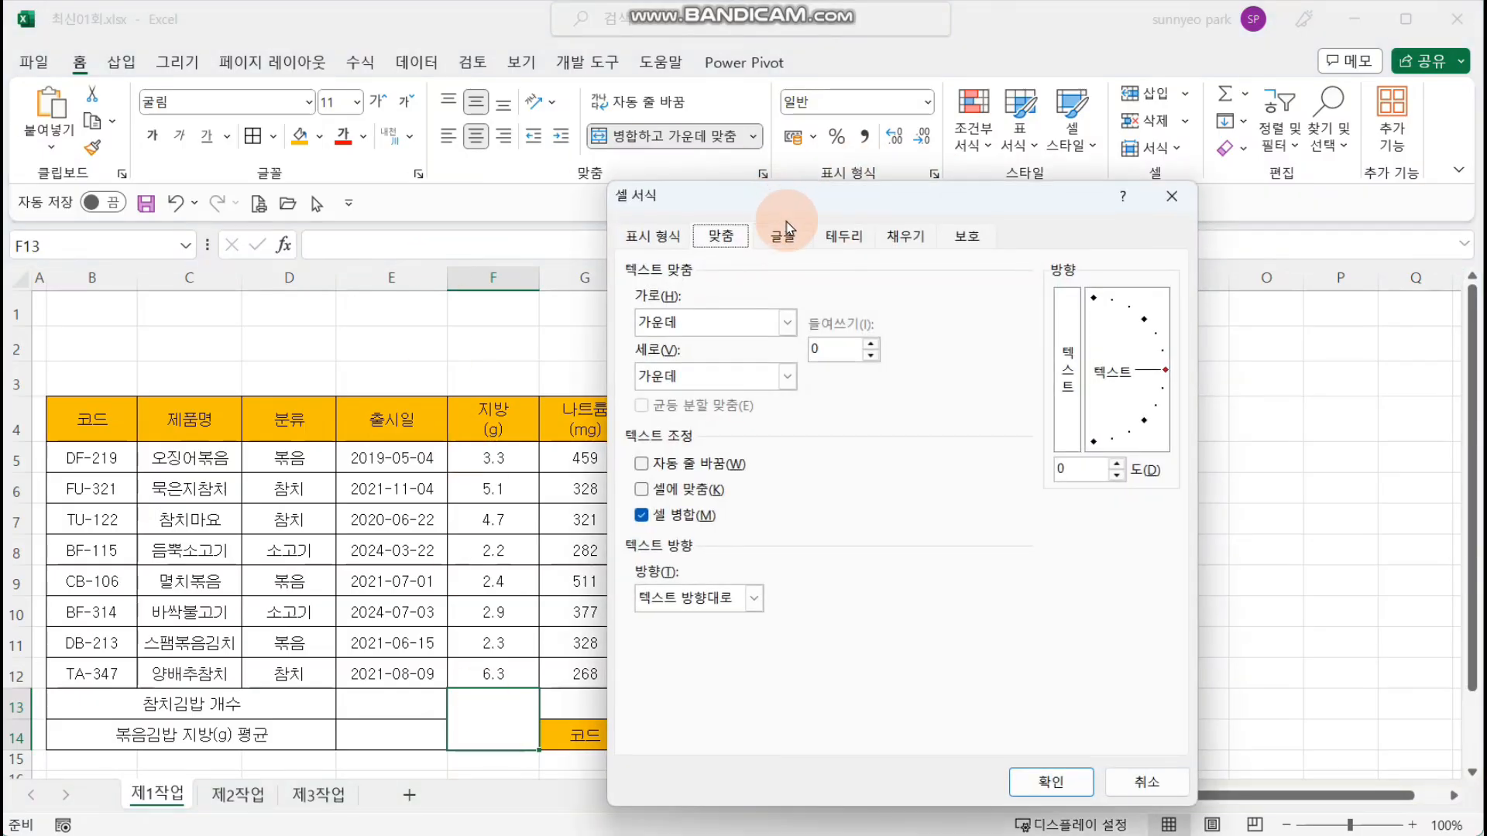
left_click(843, 235)
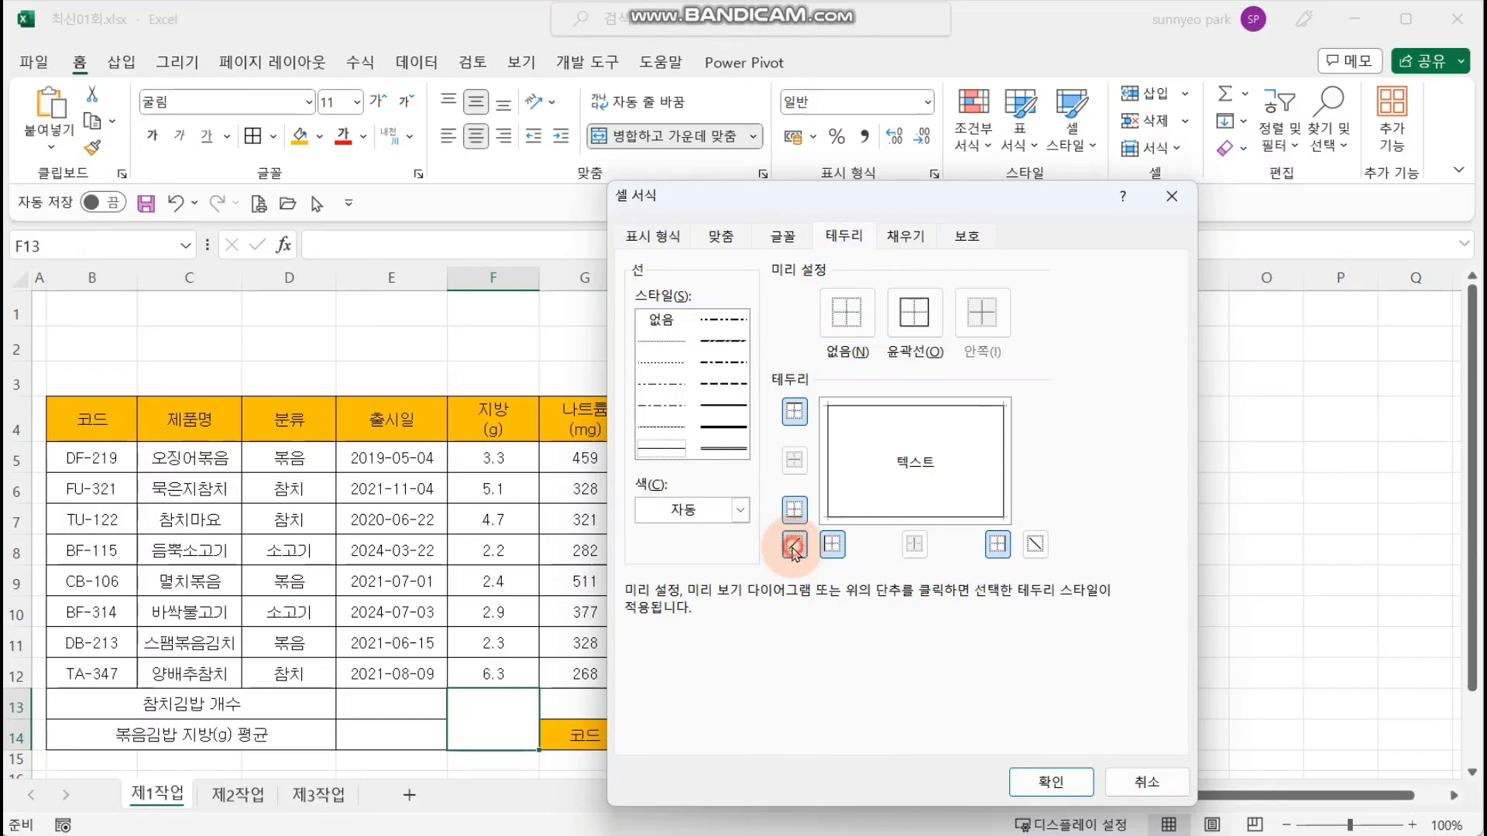
left_click(794, 546)
left_click(1036, 545)
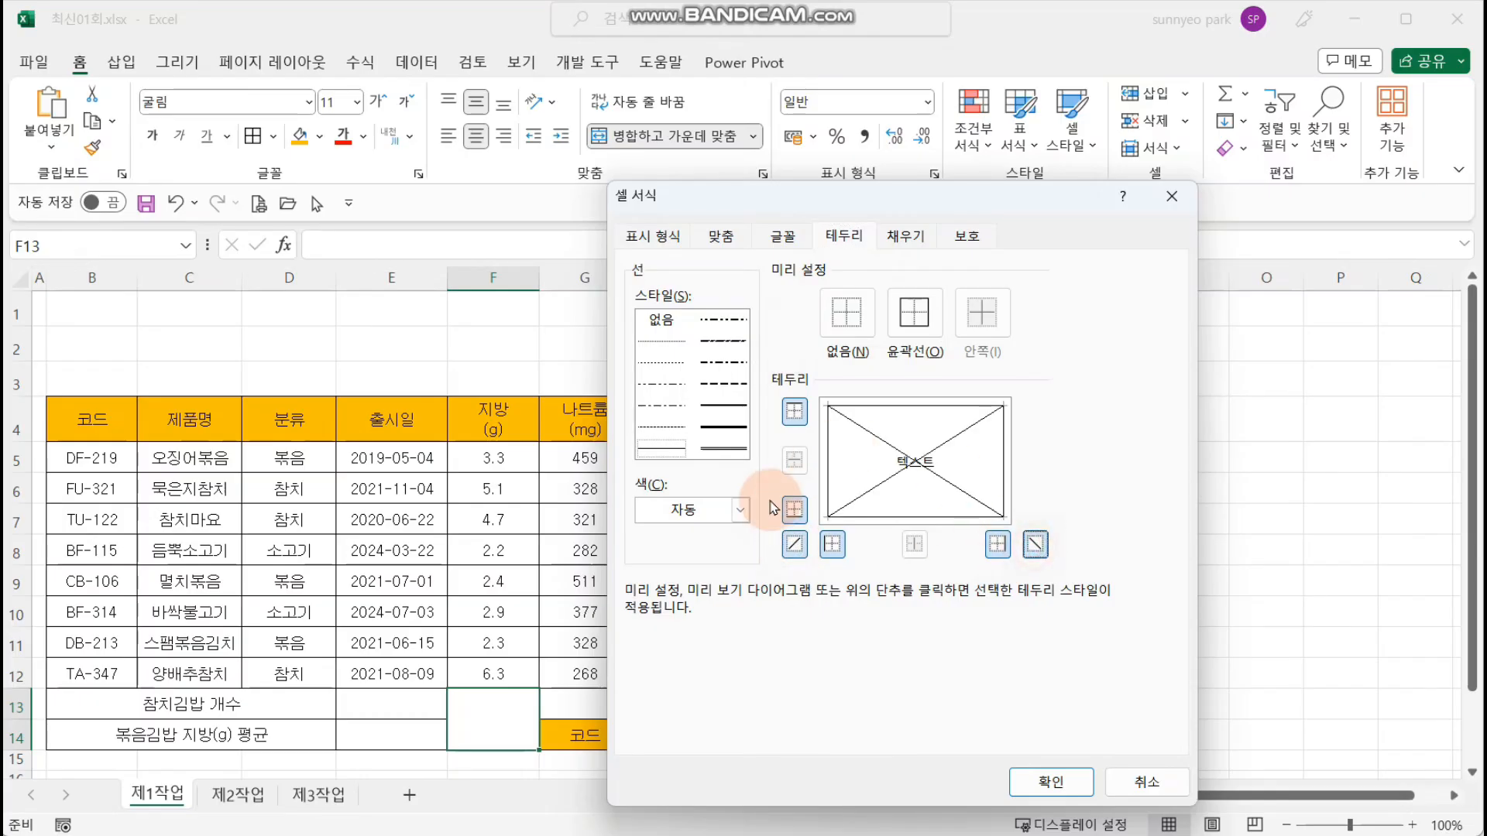
left_click(1039, 784)
left_click(1127, 620)
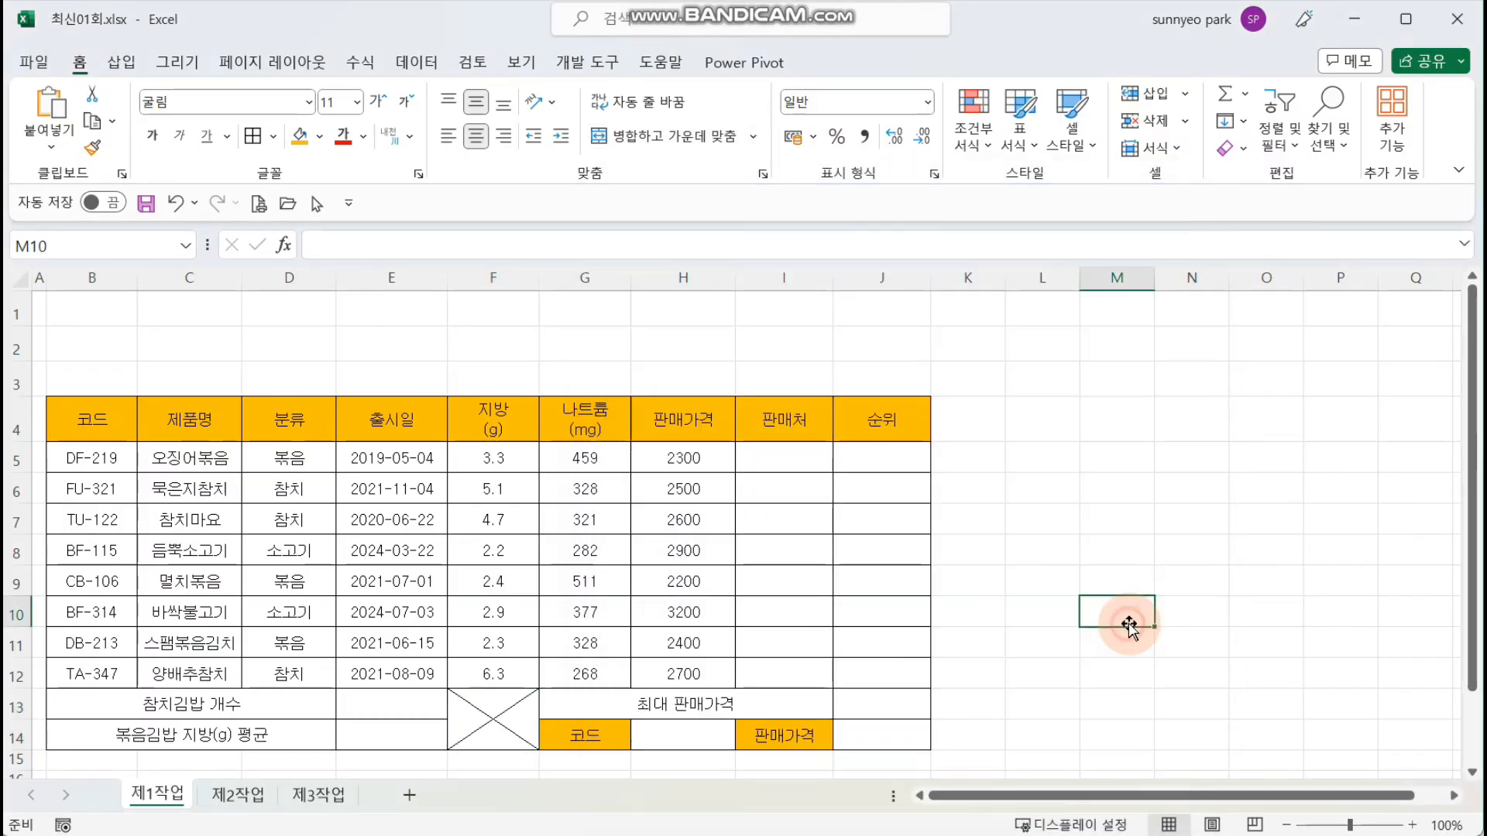
Step: Draw a hexagon about 17.8 cm wide and 5.04 cm high over the table's upper part, containing the text 편의점 김밥 비교
left_click(292, 320)
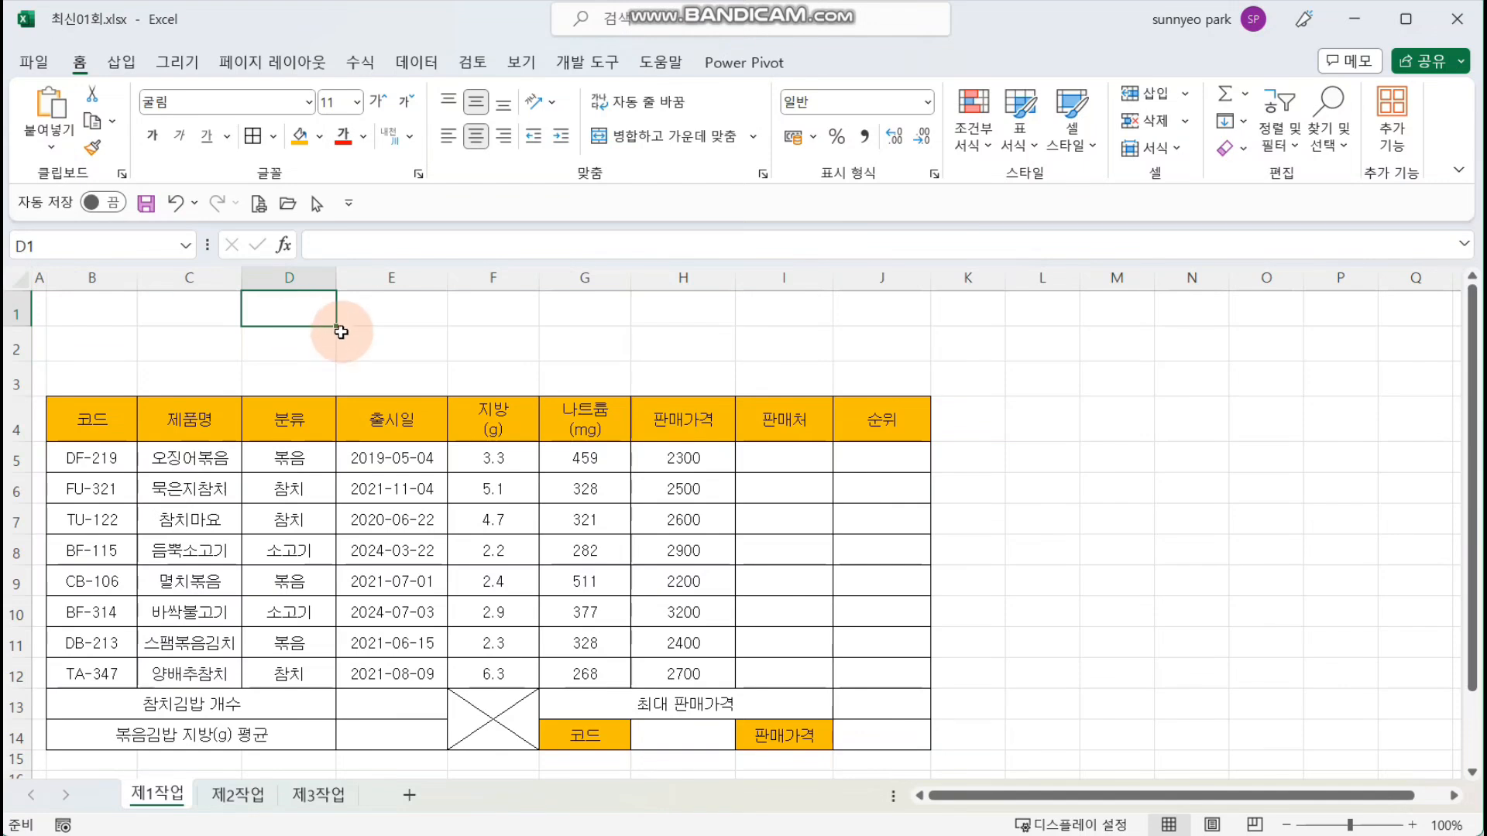
left_click(128, 66)
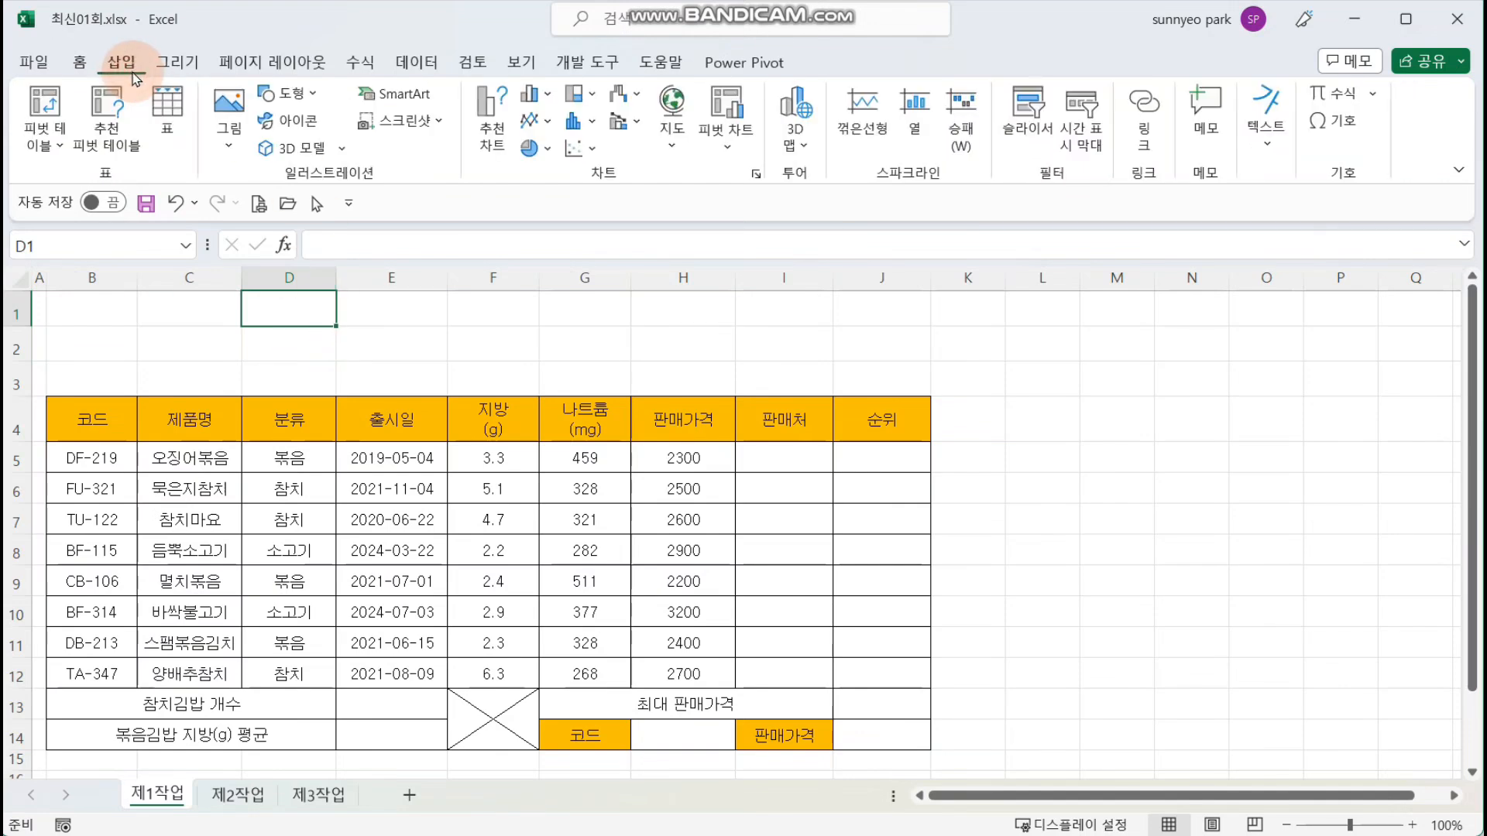
left_click(287, 93)
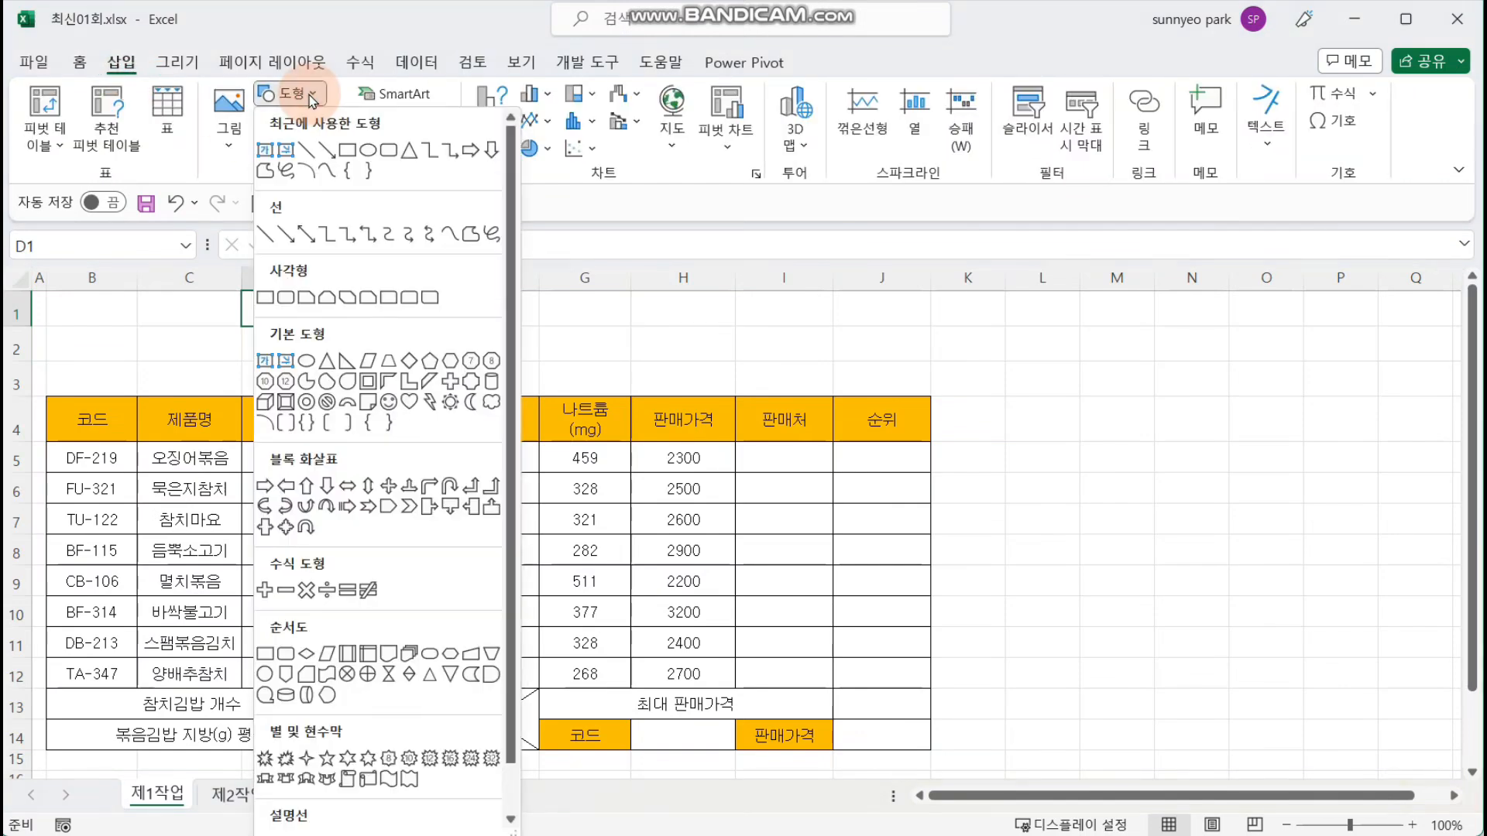
left_click(453, 362)
left_click_drag(264, 332, 988, 536)
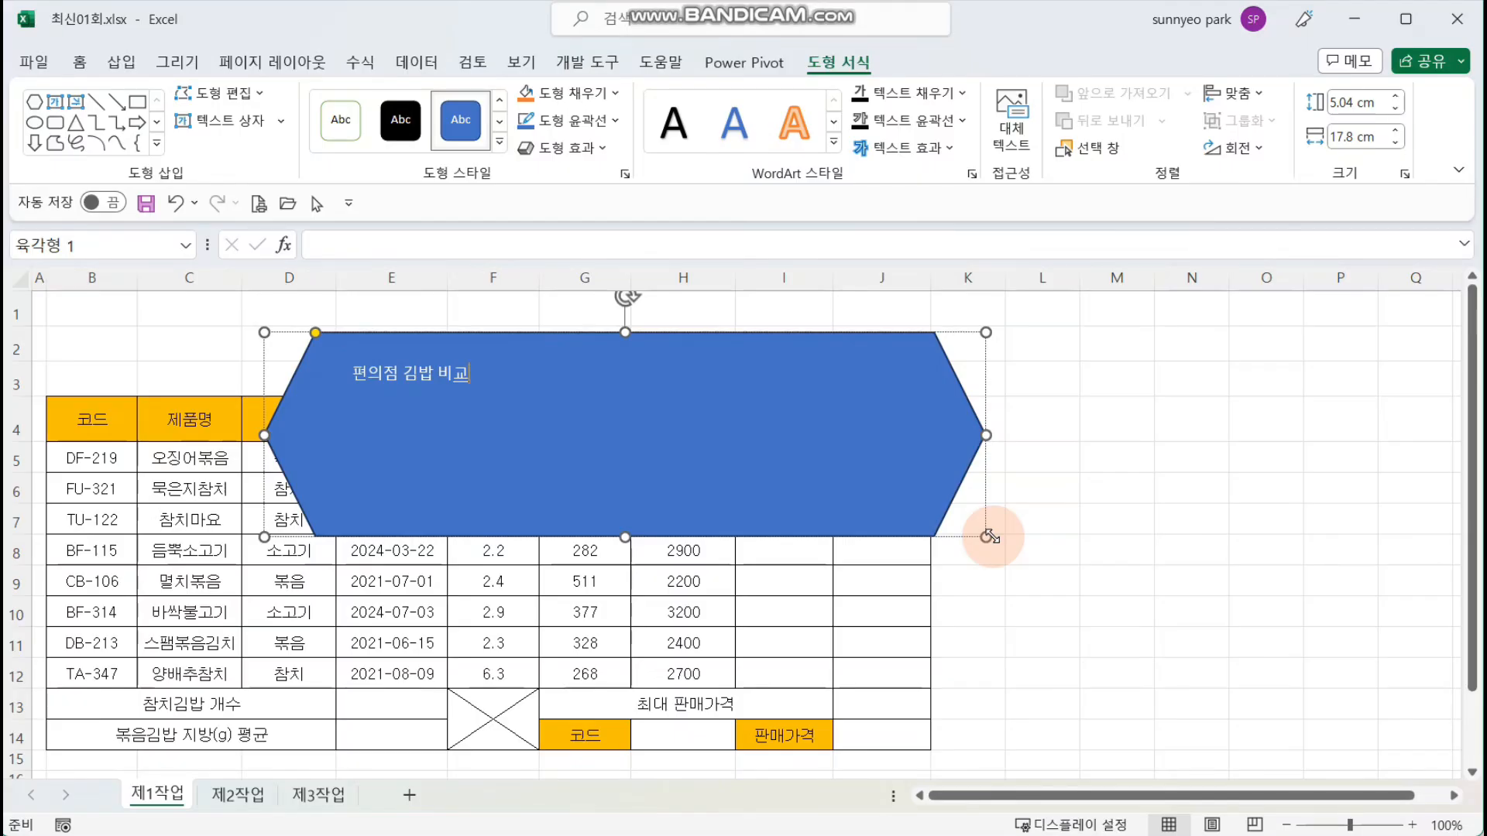
left_click(1193, 486)
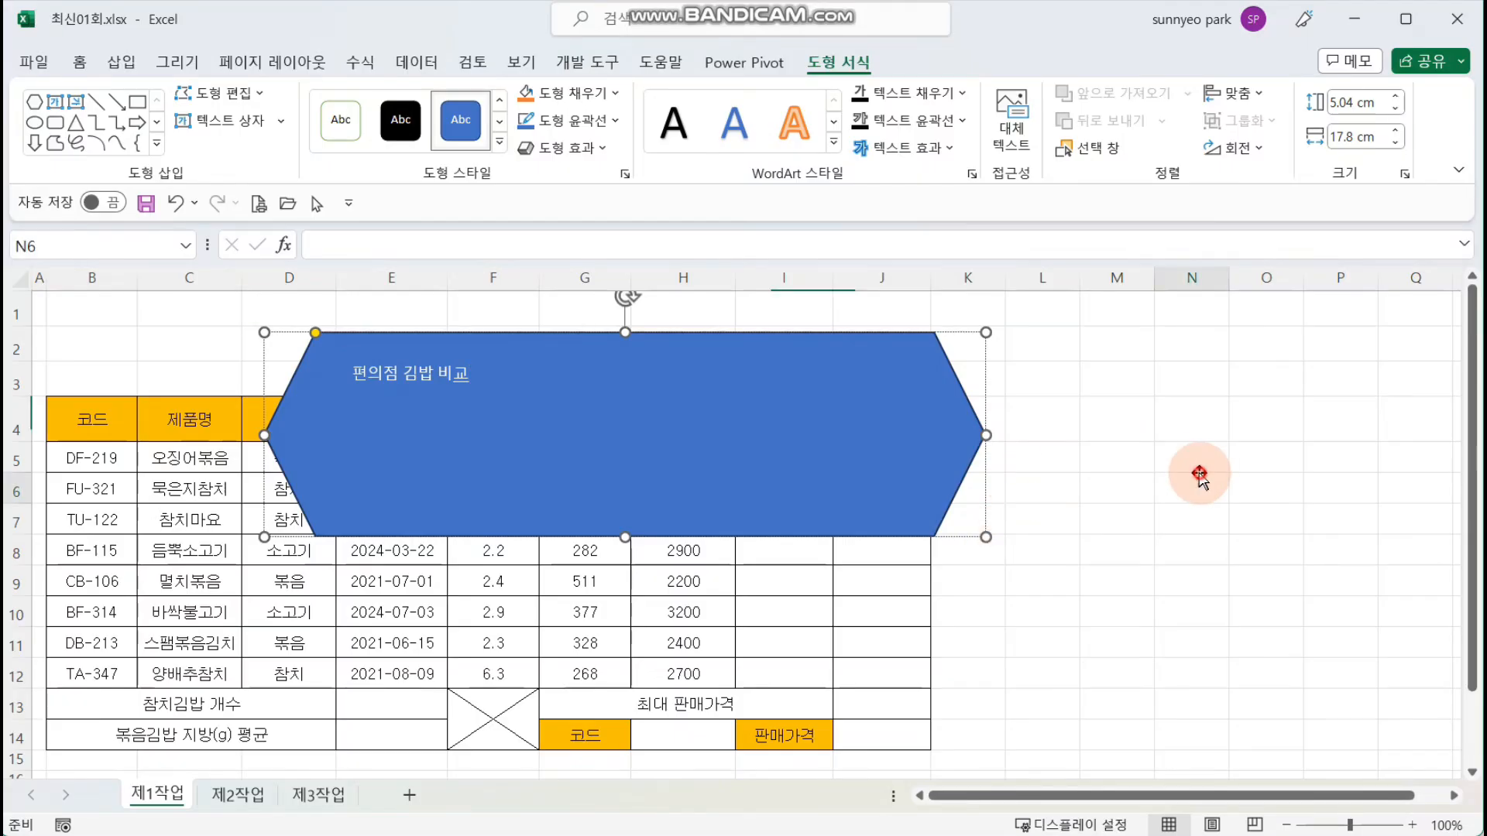
Step: Format the hexagon's text as 굴림, size 24, bold, in black
left_click(620, 465)
left_click(80, 62)
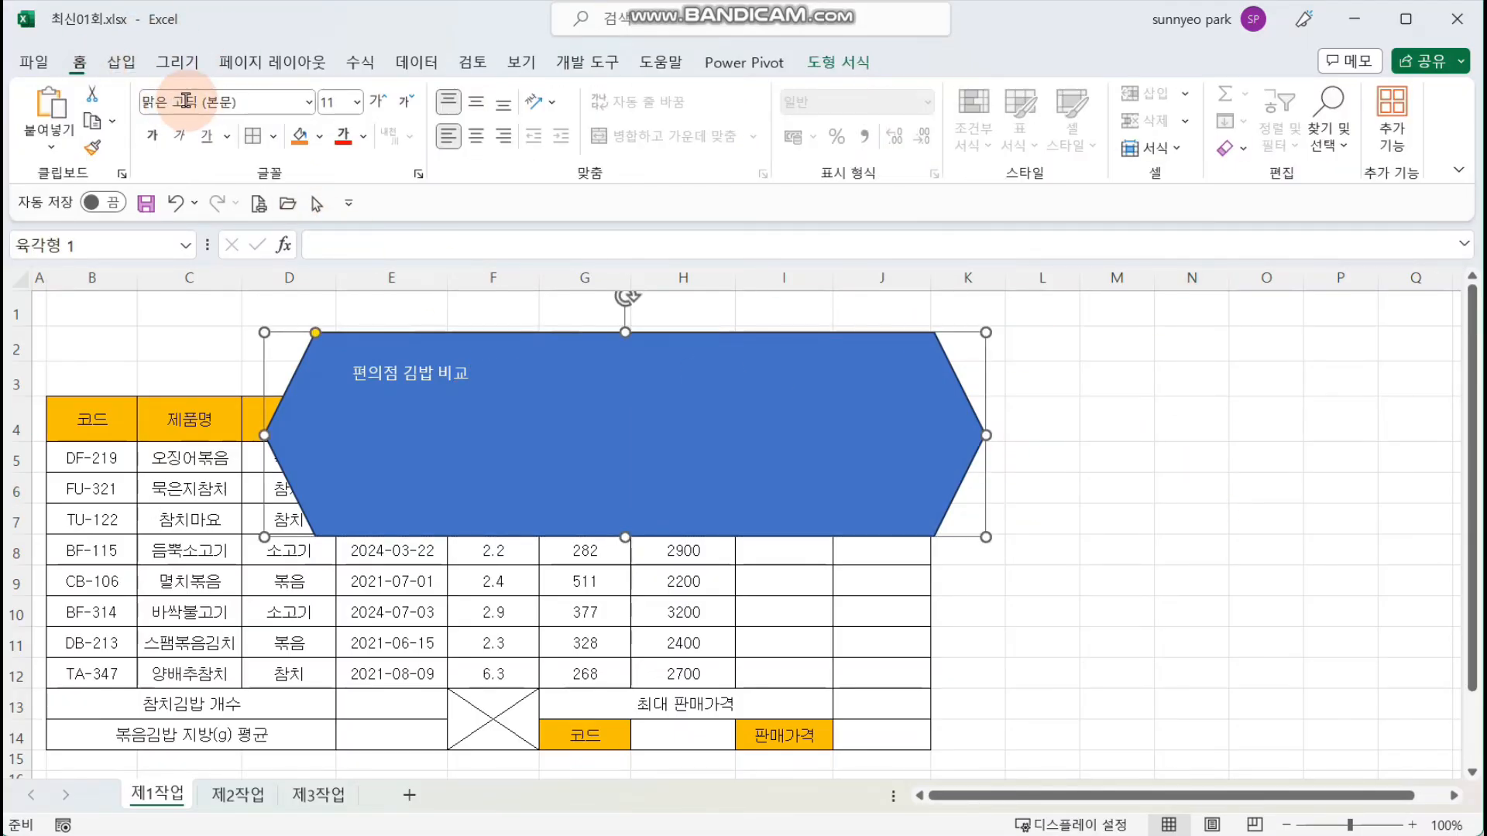
left_click(252, 106)
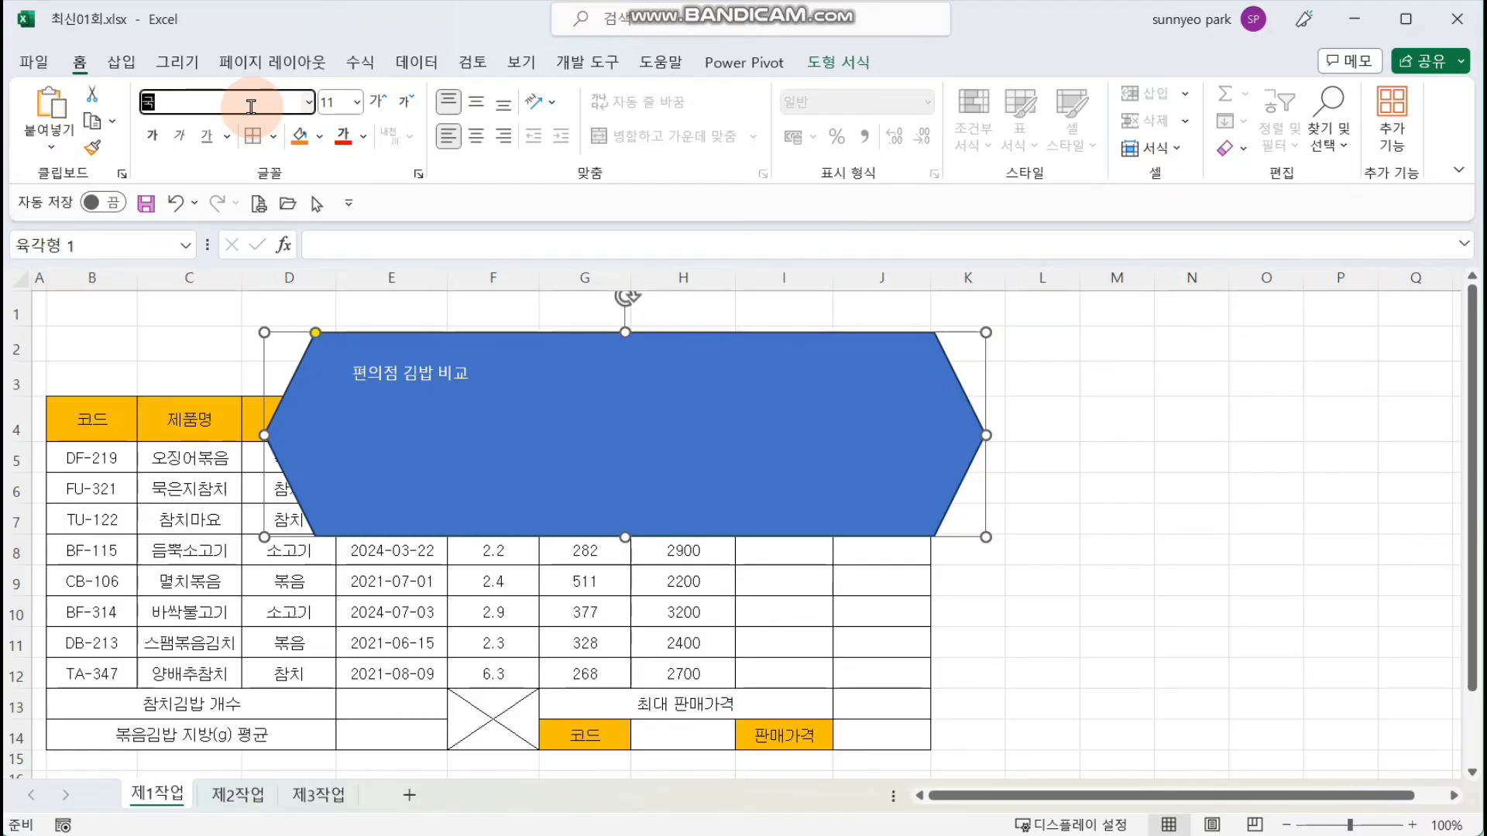
left_click(335, 101)
type("24")
key("Return")
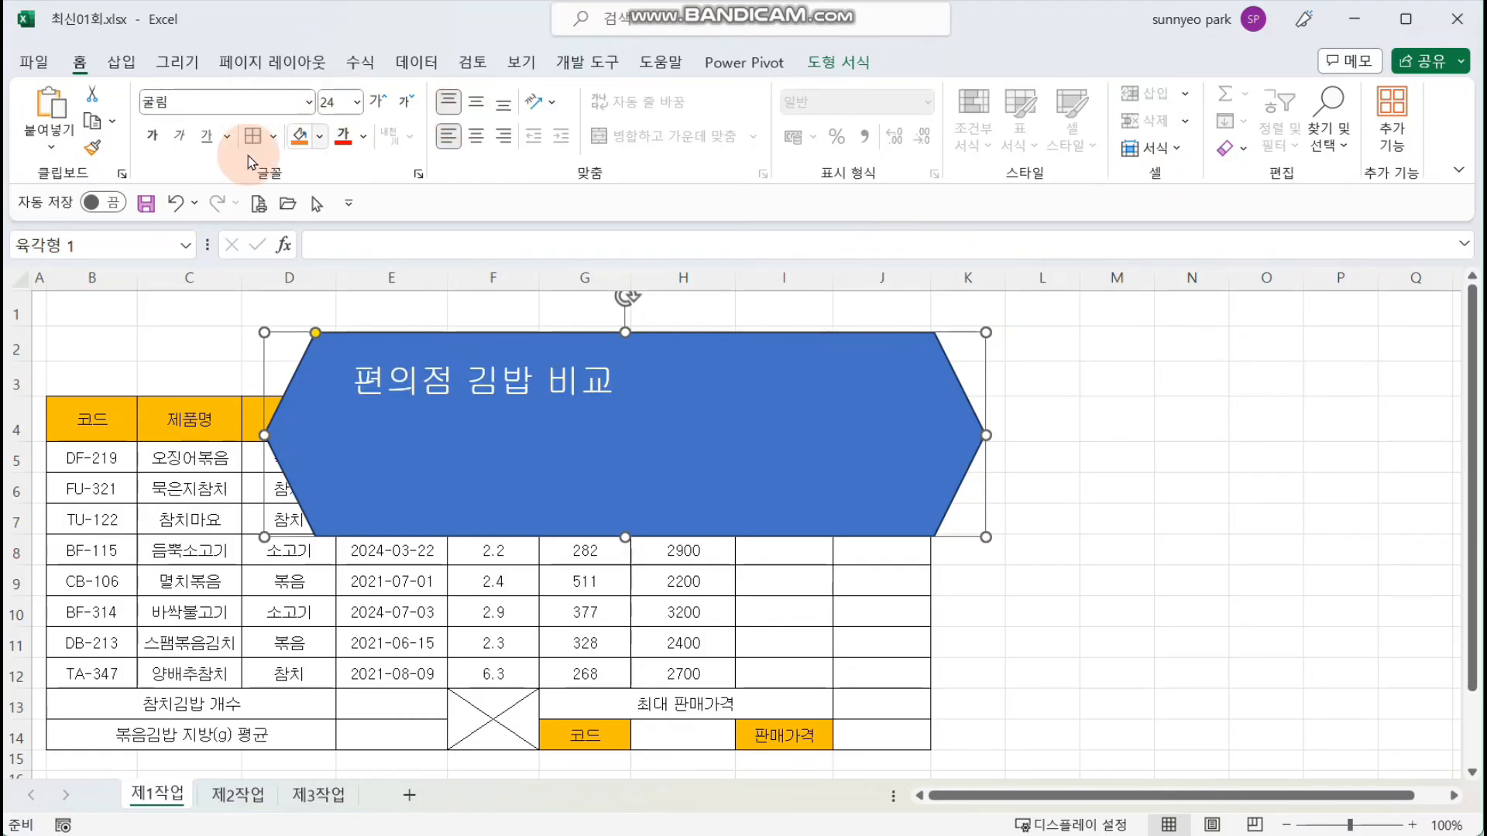
left_click(363, 139)
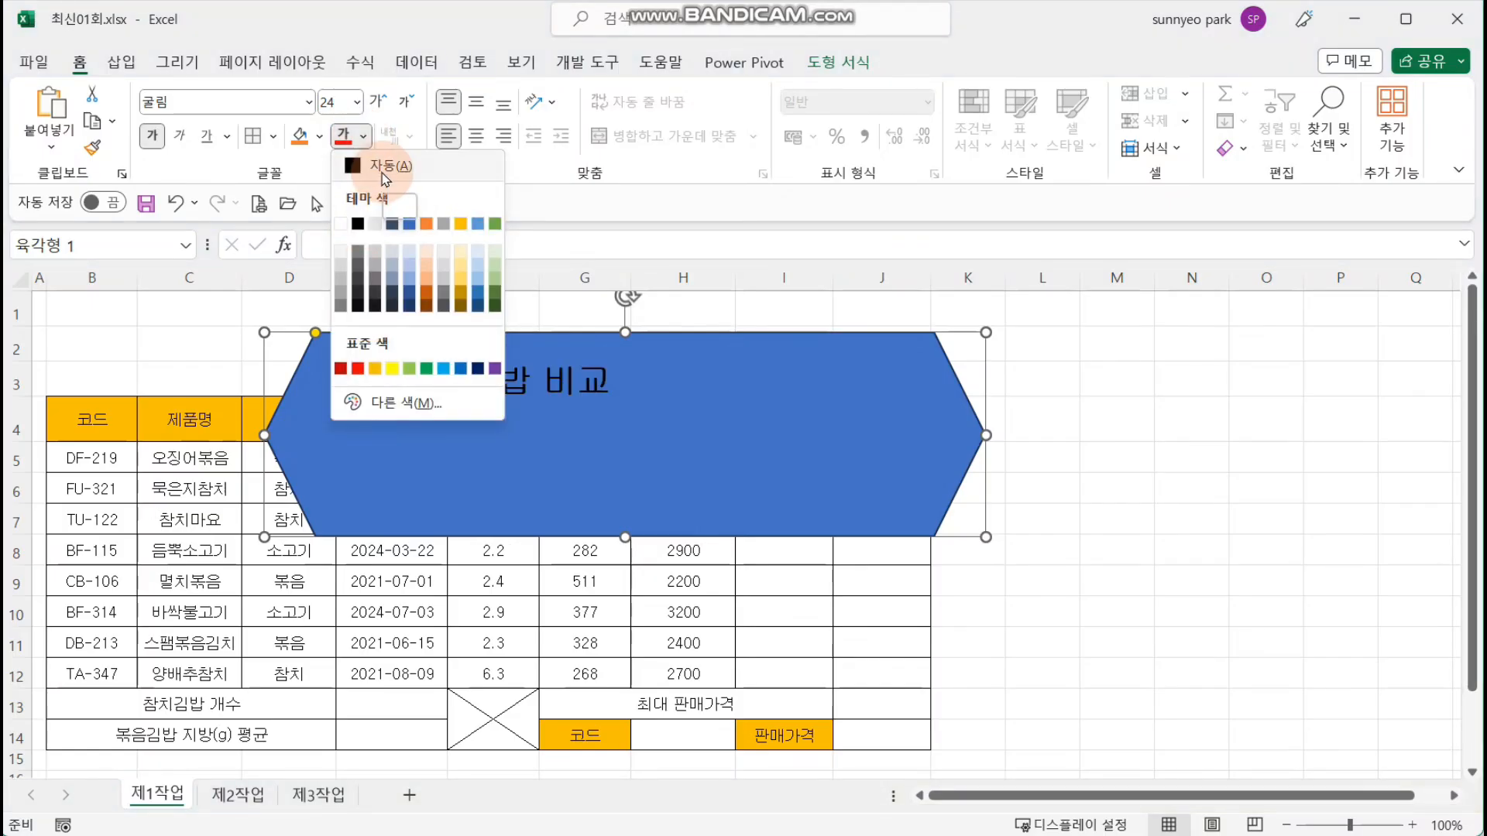
left_click(357, 224)
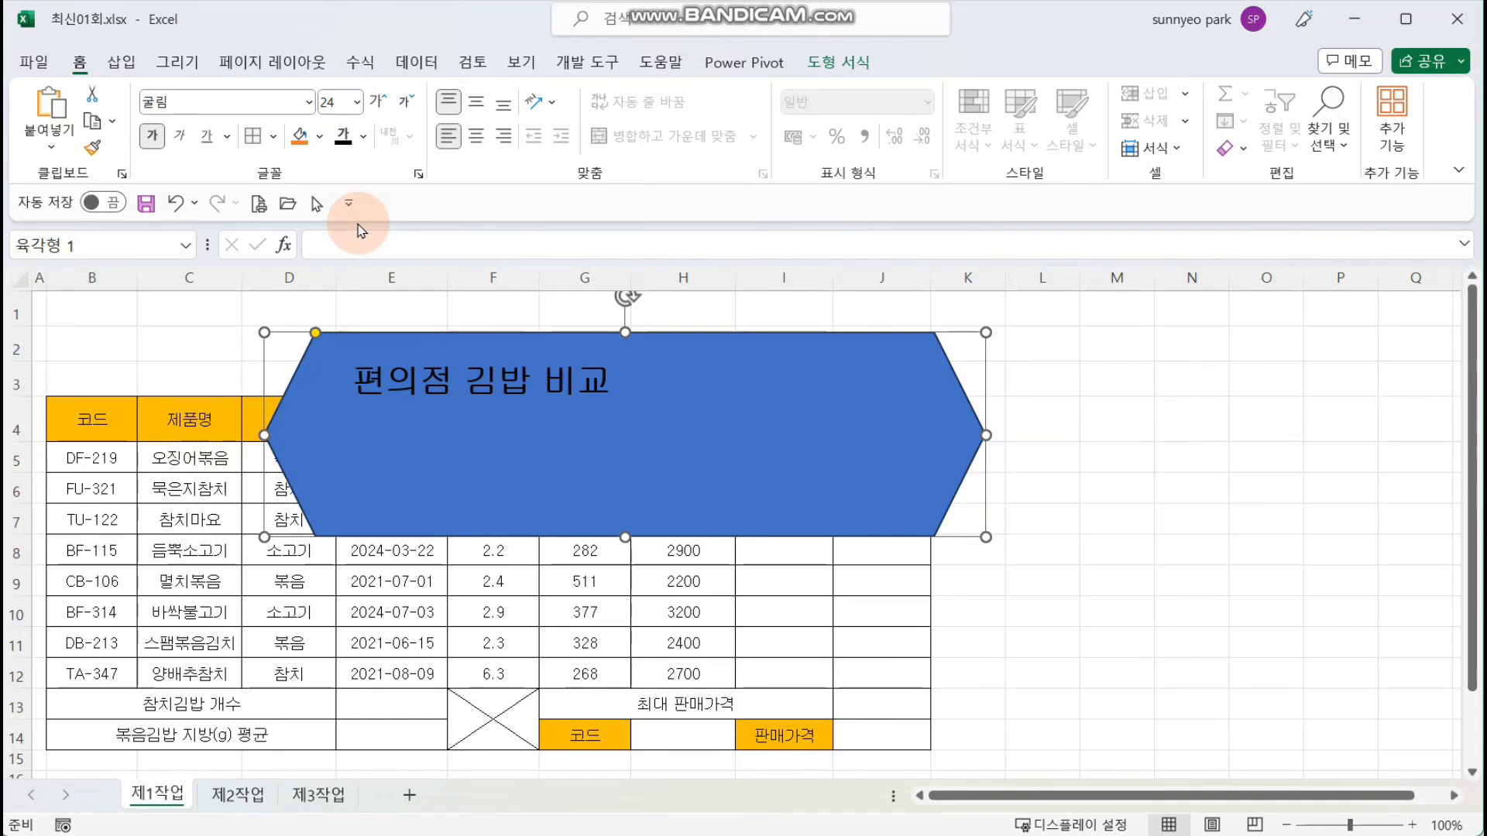
Step: Fill the hexagon with standard yellow and center its text horizontally and vertically
left_click(323, 140)
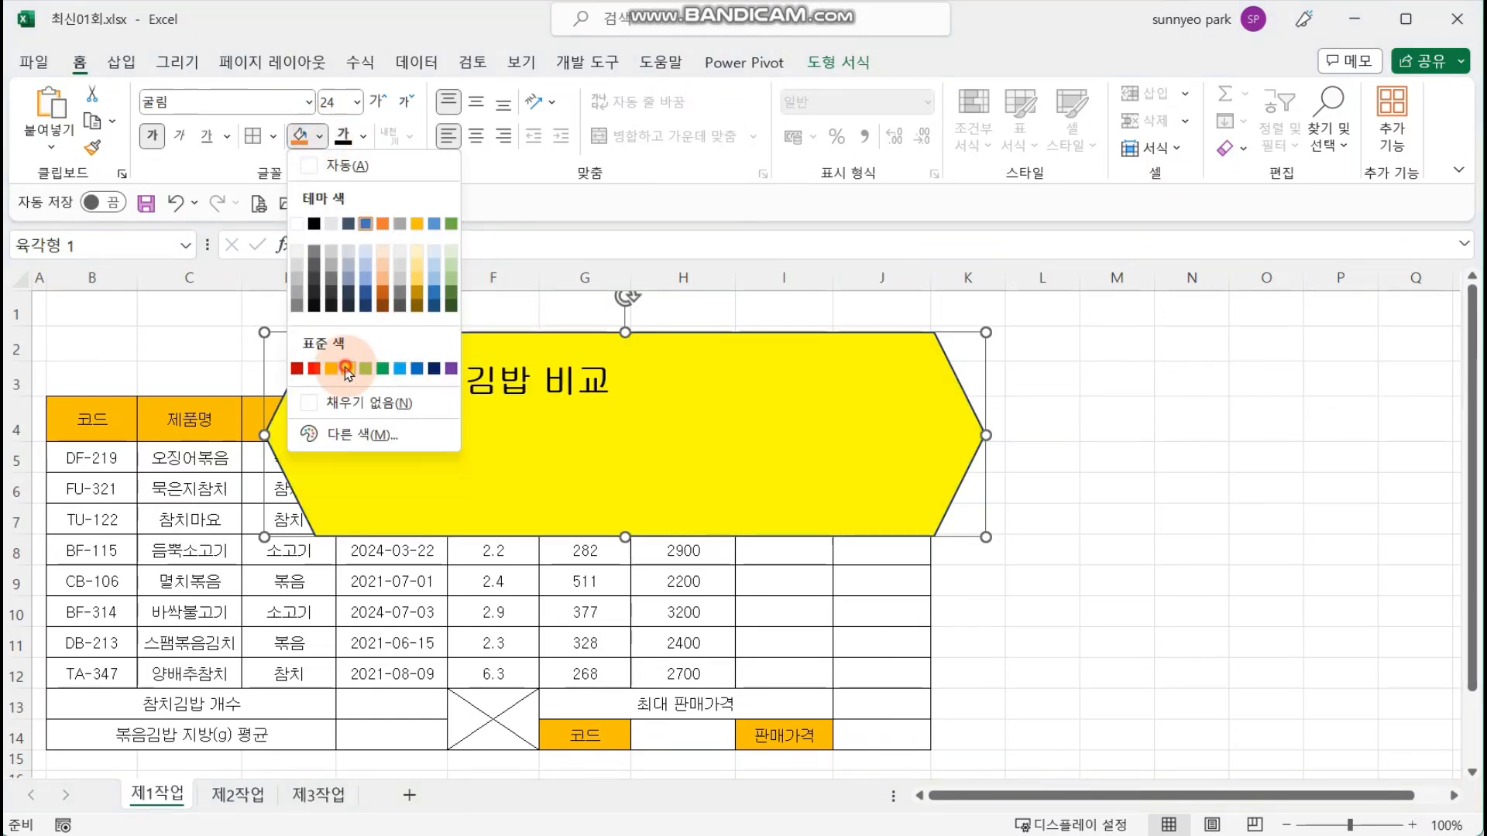
left_click(346, 369)
left_click(476, 137)
left_click(476, 104)
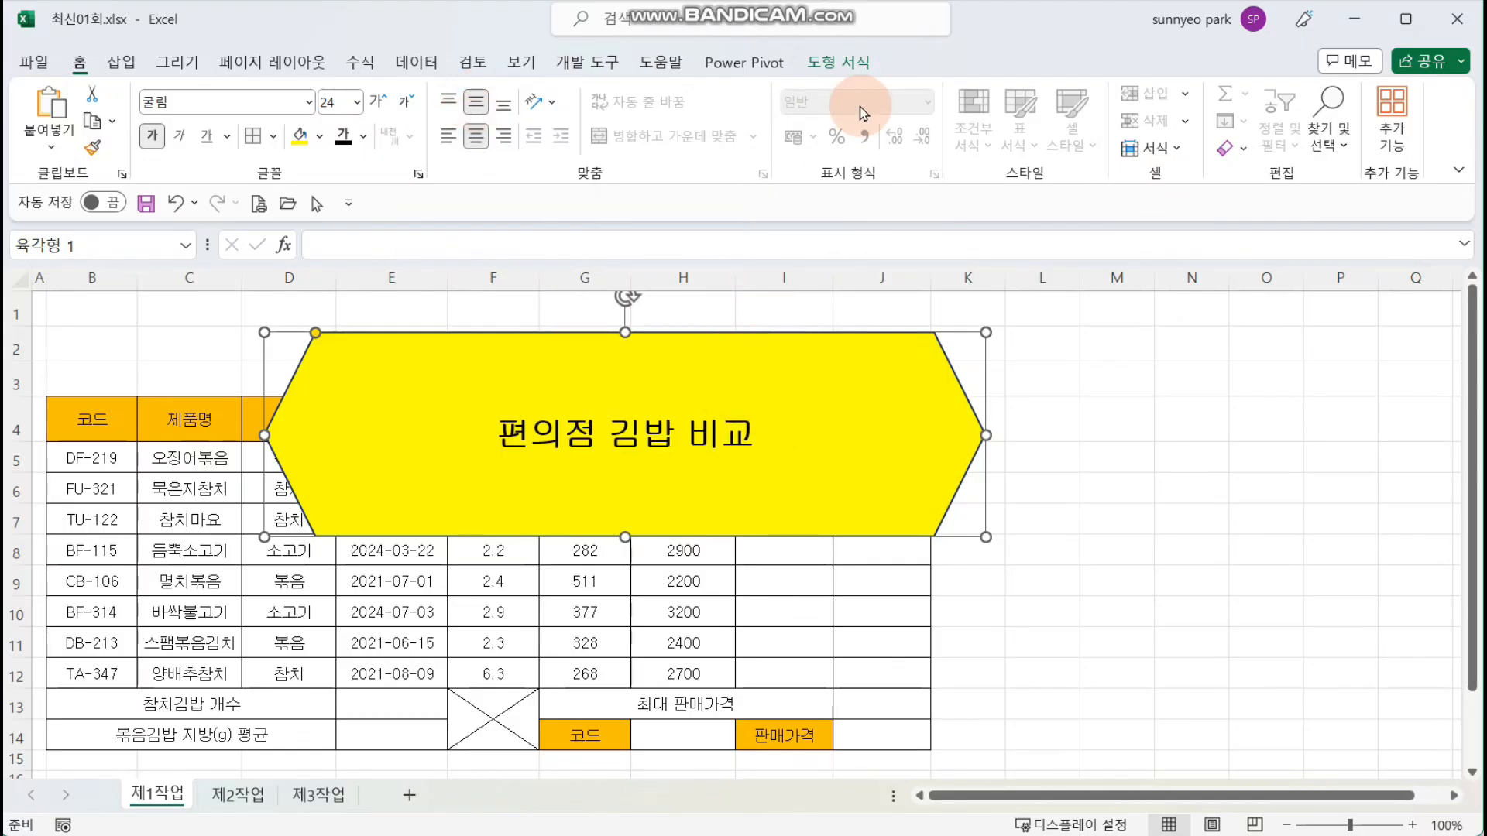
Step: Add an outer shadow offset to the right to the hexagon
left_click(843, 62)
left_click(592, 147)
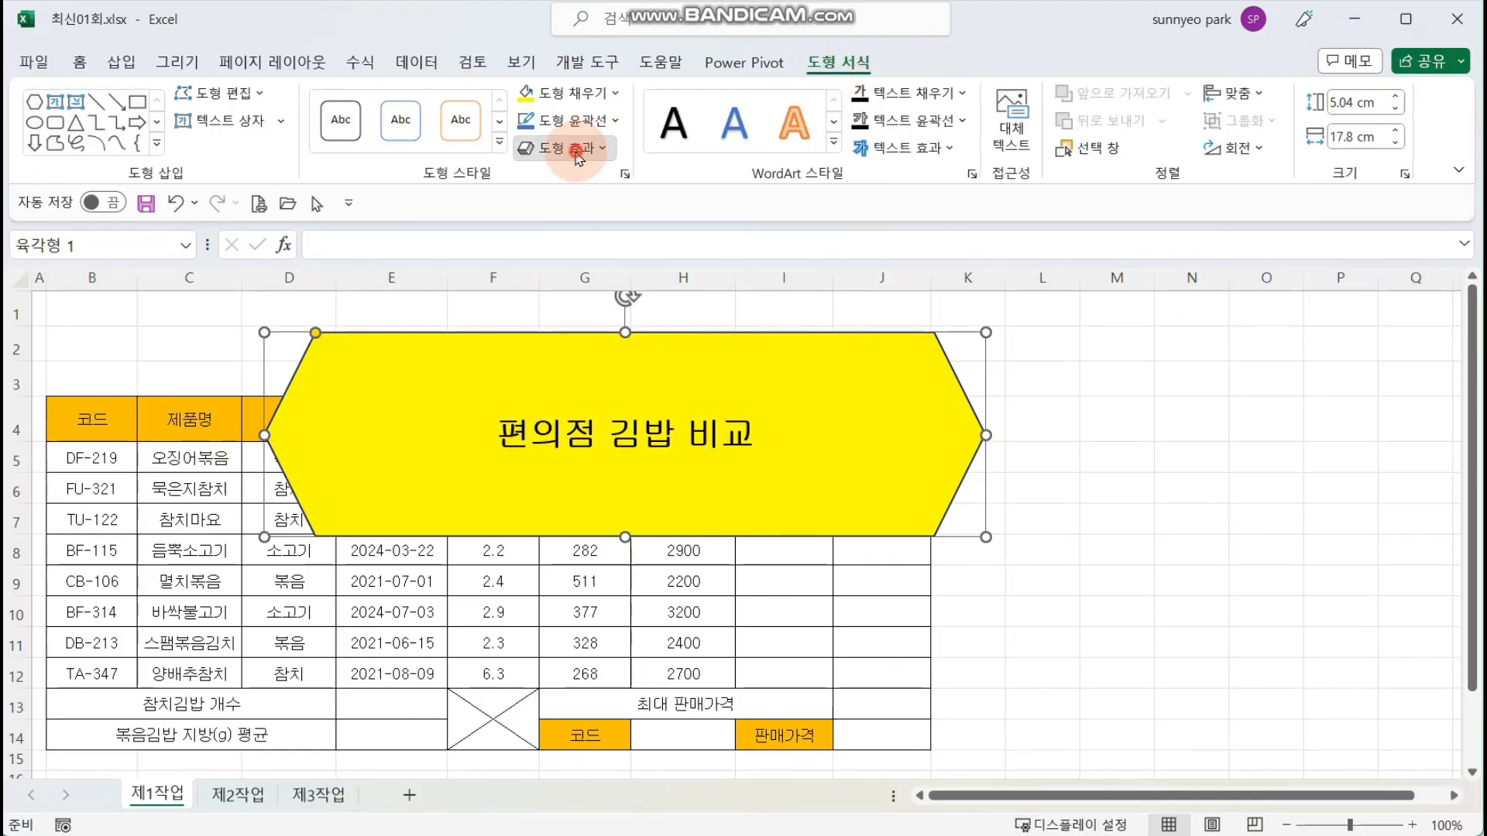
left_click(603, 244)
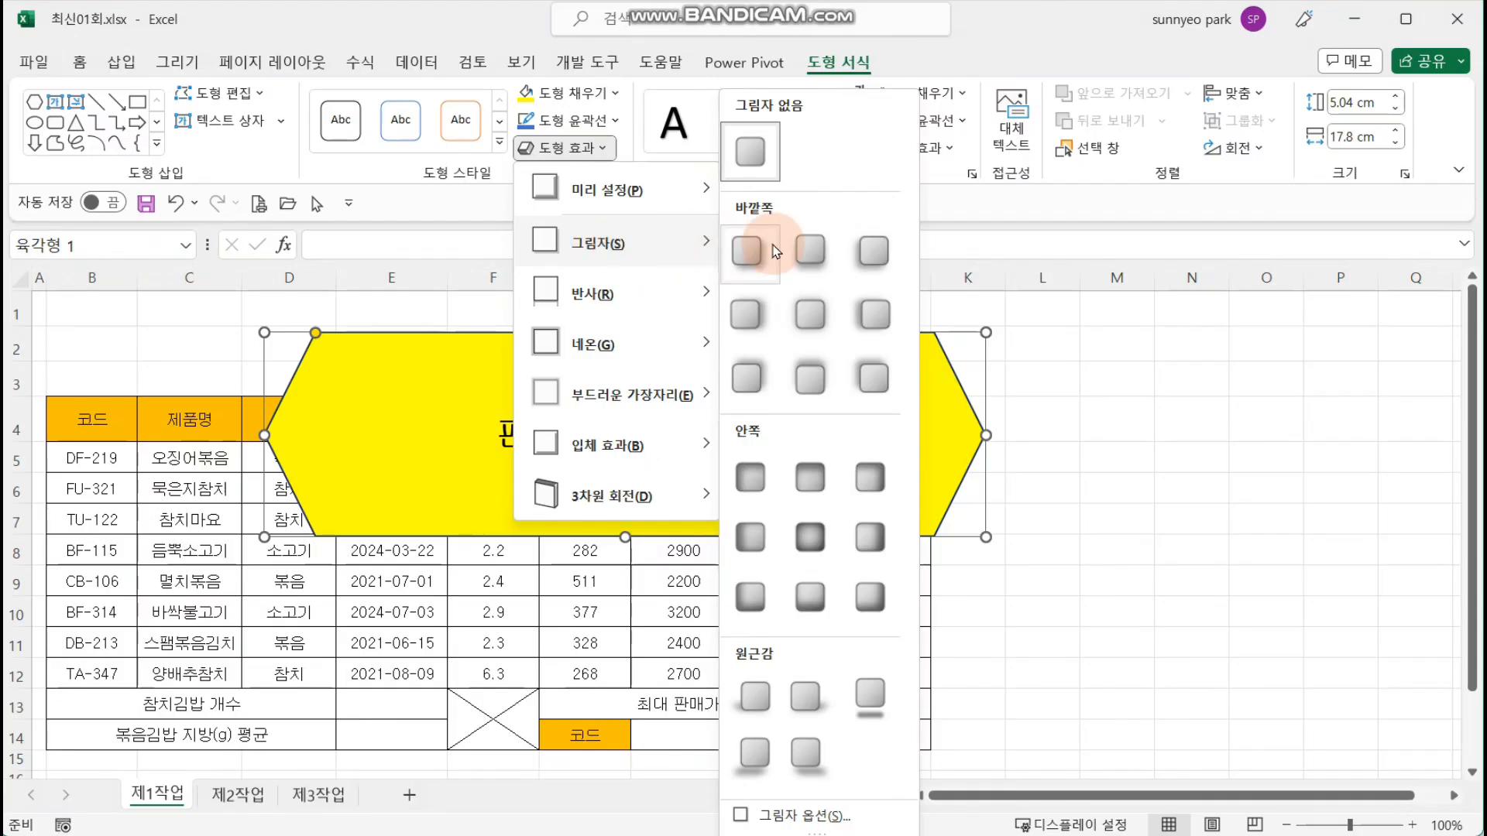
left_click(747, 315)
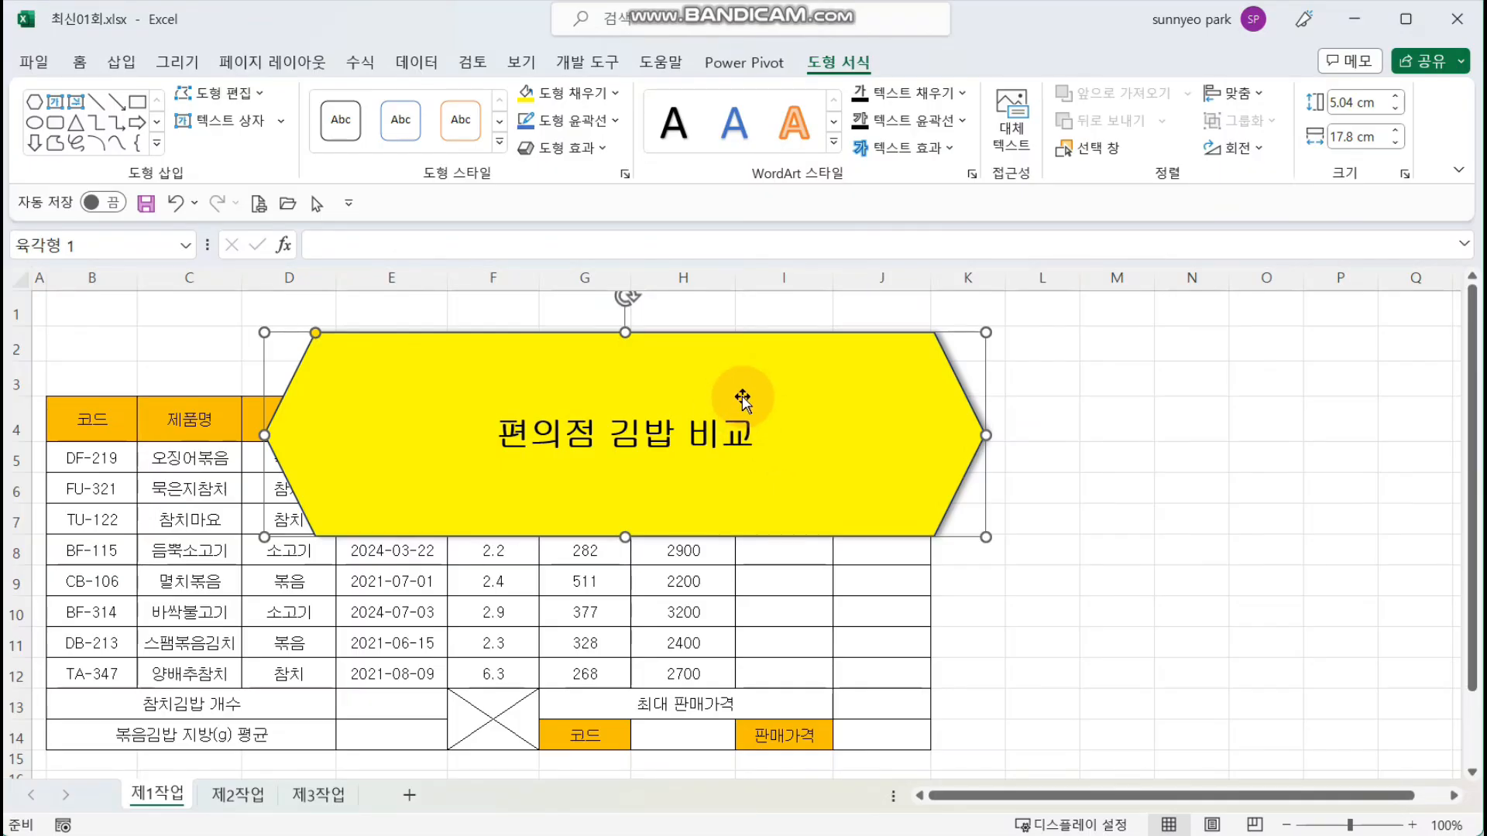
Step: Move the hexagon into rows 1 to 3 from column B and resize it to about 2.14 cm high and 13.8 cm wide
left_click_drag(744, 395, 524, 358)
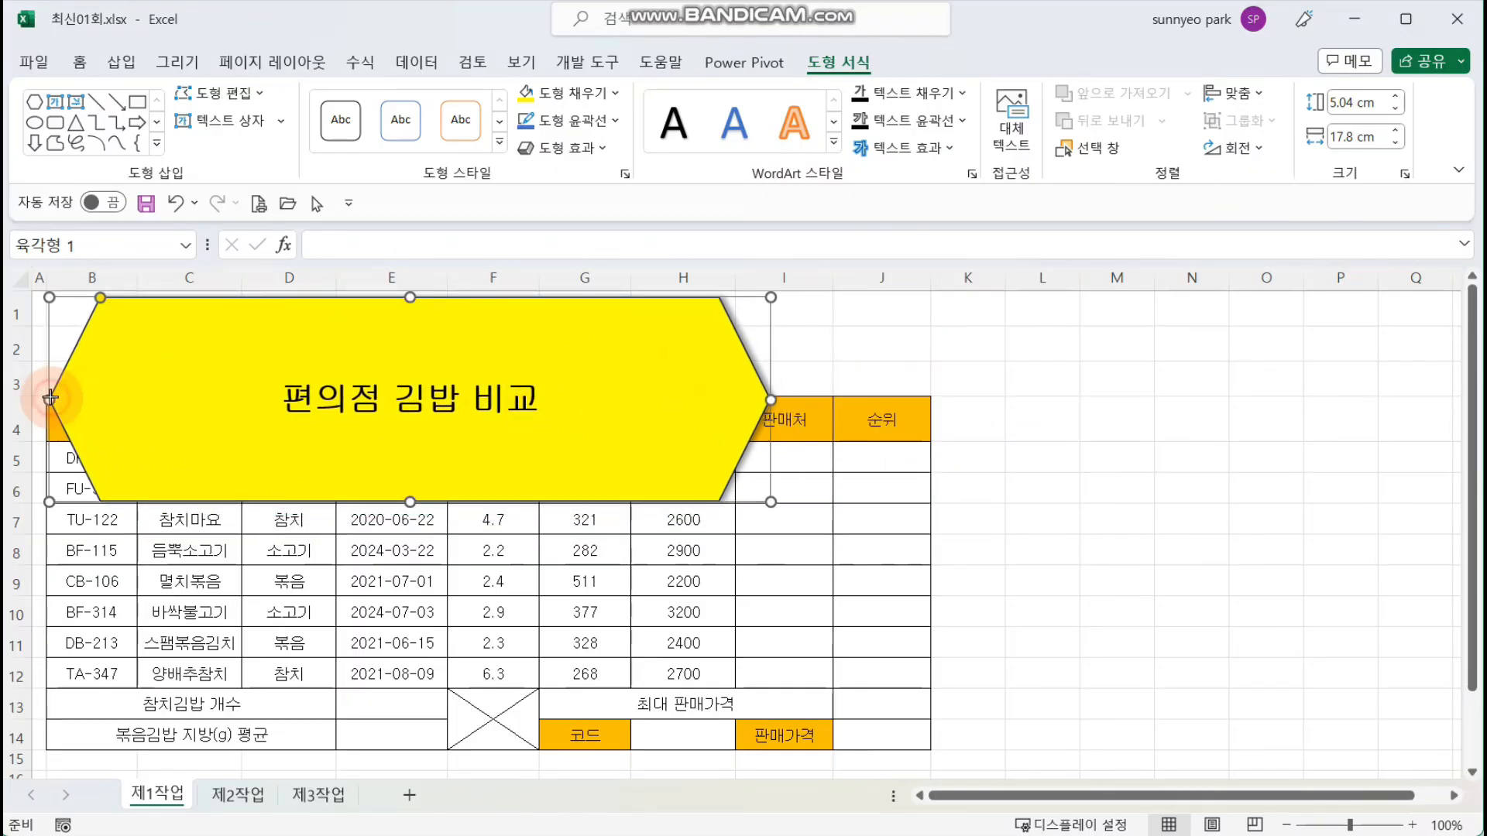
left_click_drag(410, 504, 415, 383)
left_click(107, 459)
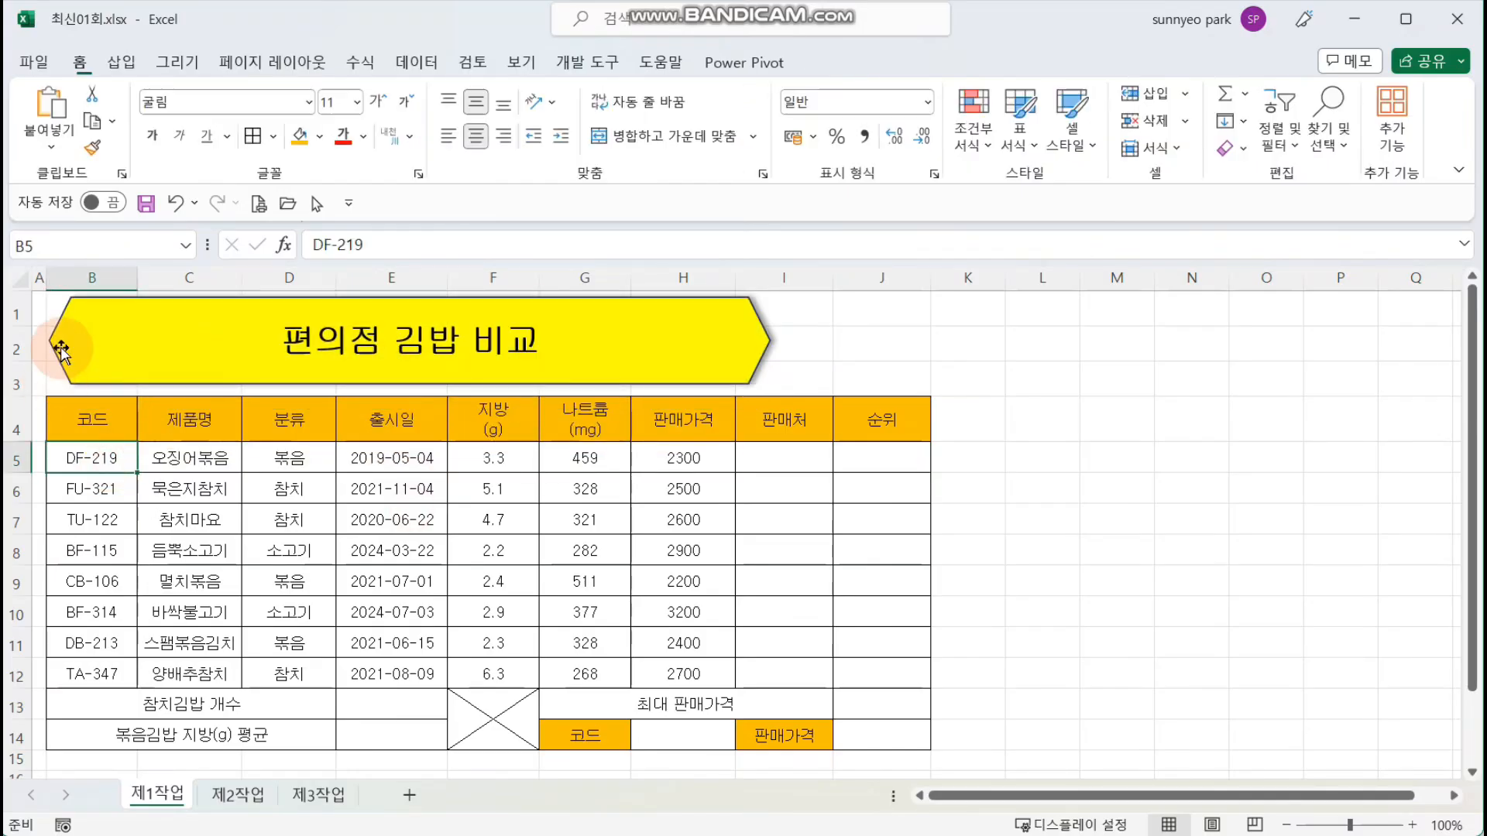
left_click(110, 354)
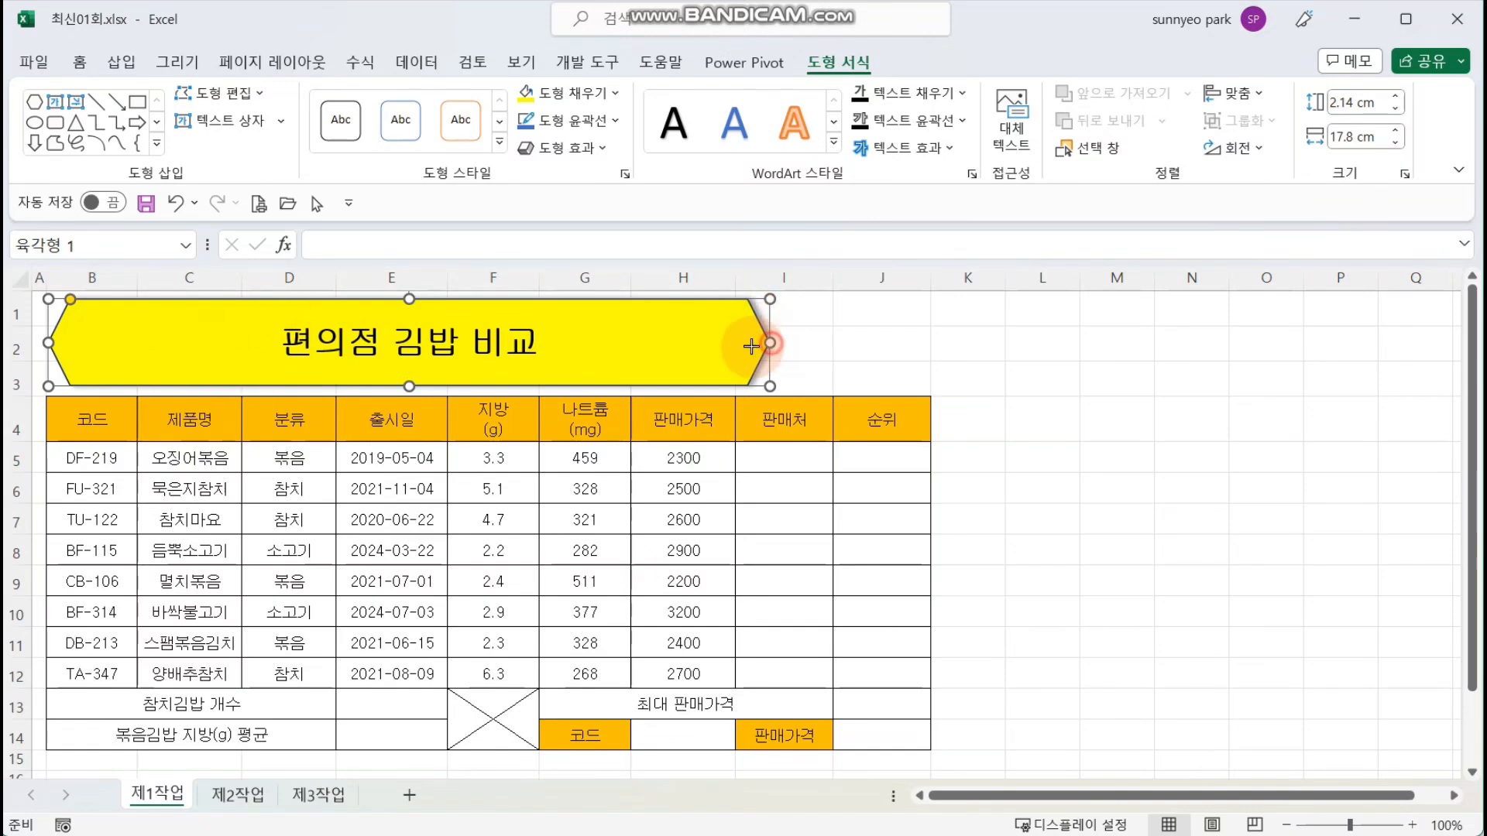
left_click_drag(751, 346, 604, 350)
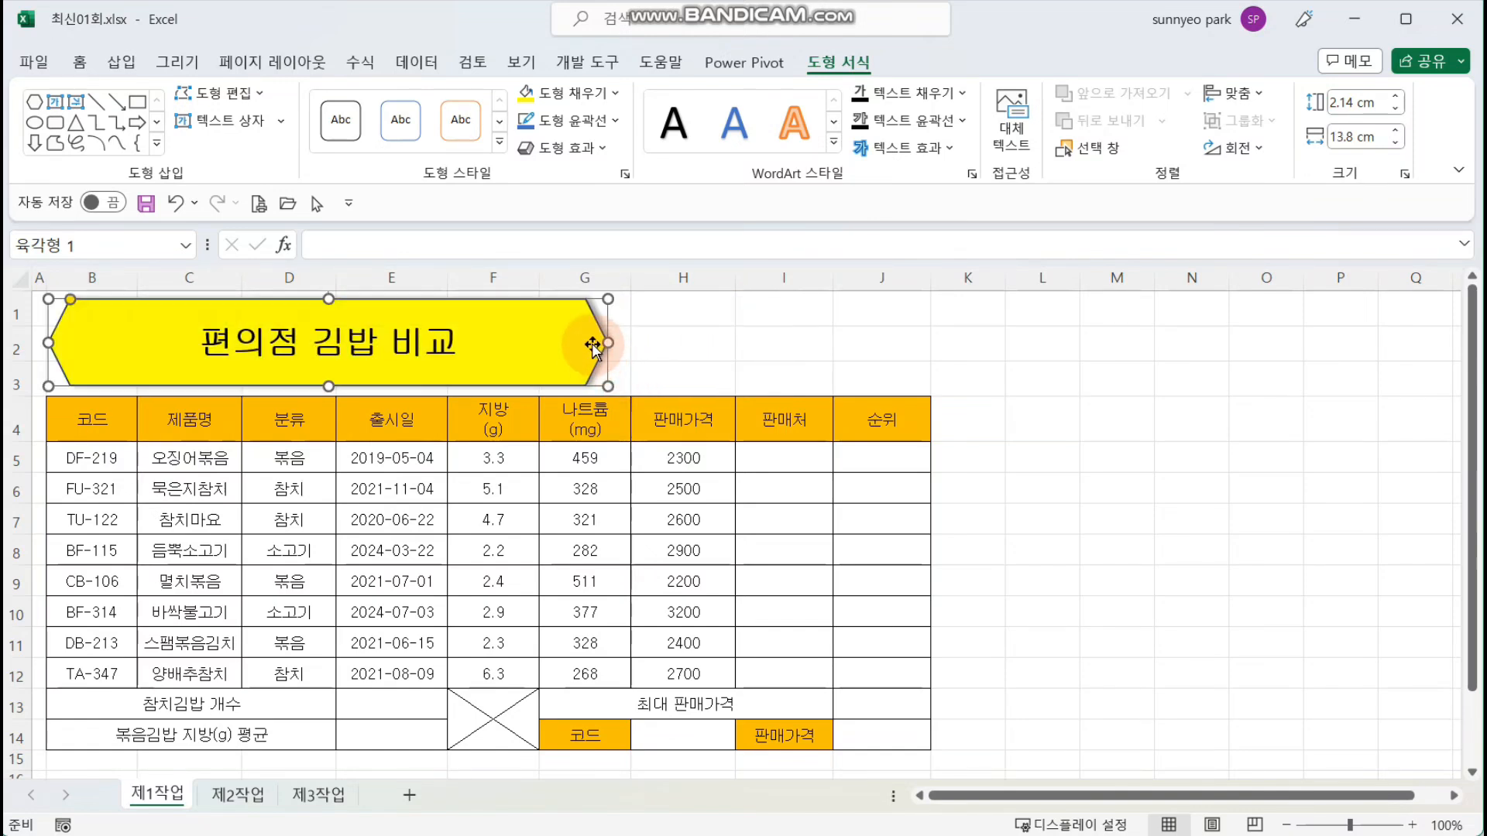
Step: Enter 결재, 담당, 대리 and 팀장 in cells F7 to I7 of the 제2작업 sheet
left_click(710, 368)
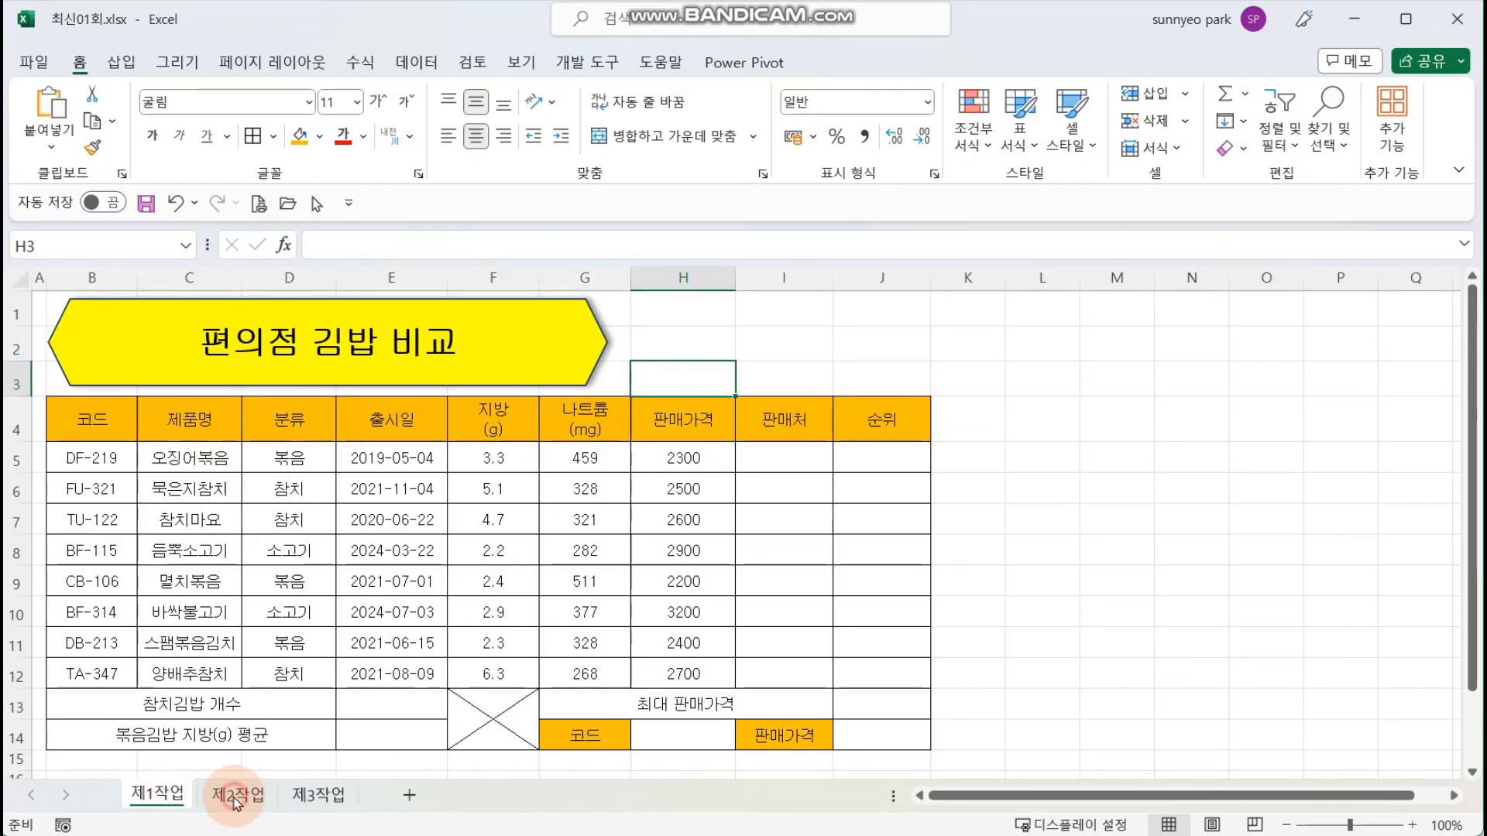
left_click(234, 796)
left_click(732, 449)
scroll(496, 488, "up", 3)
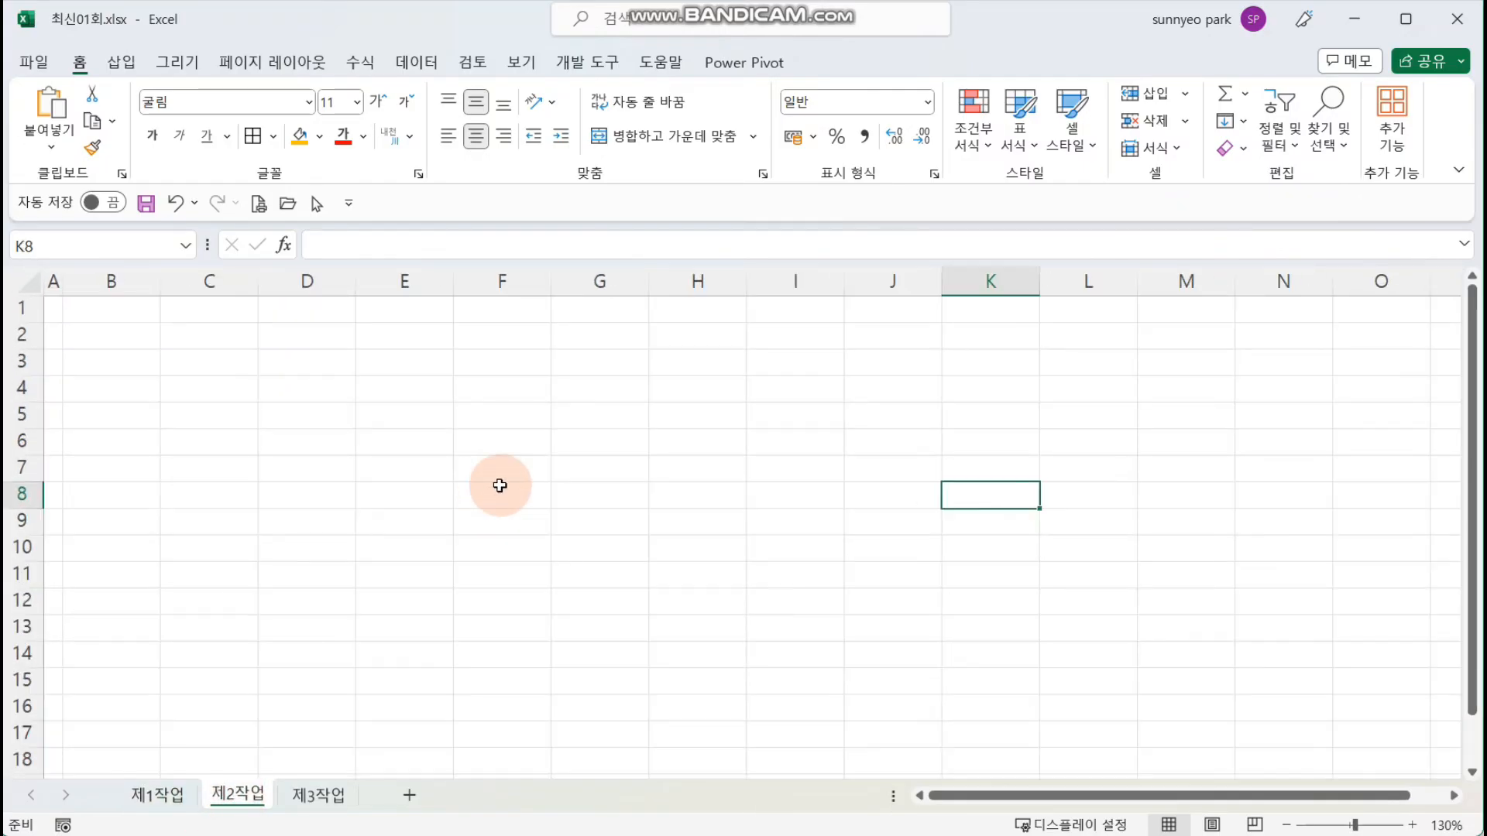
left_click(503, 467)
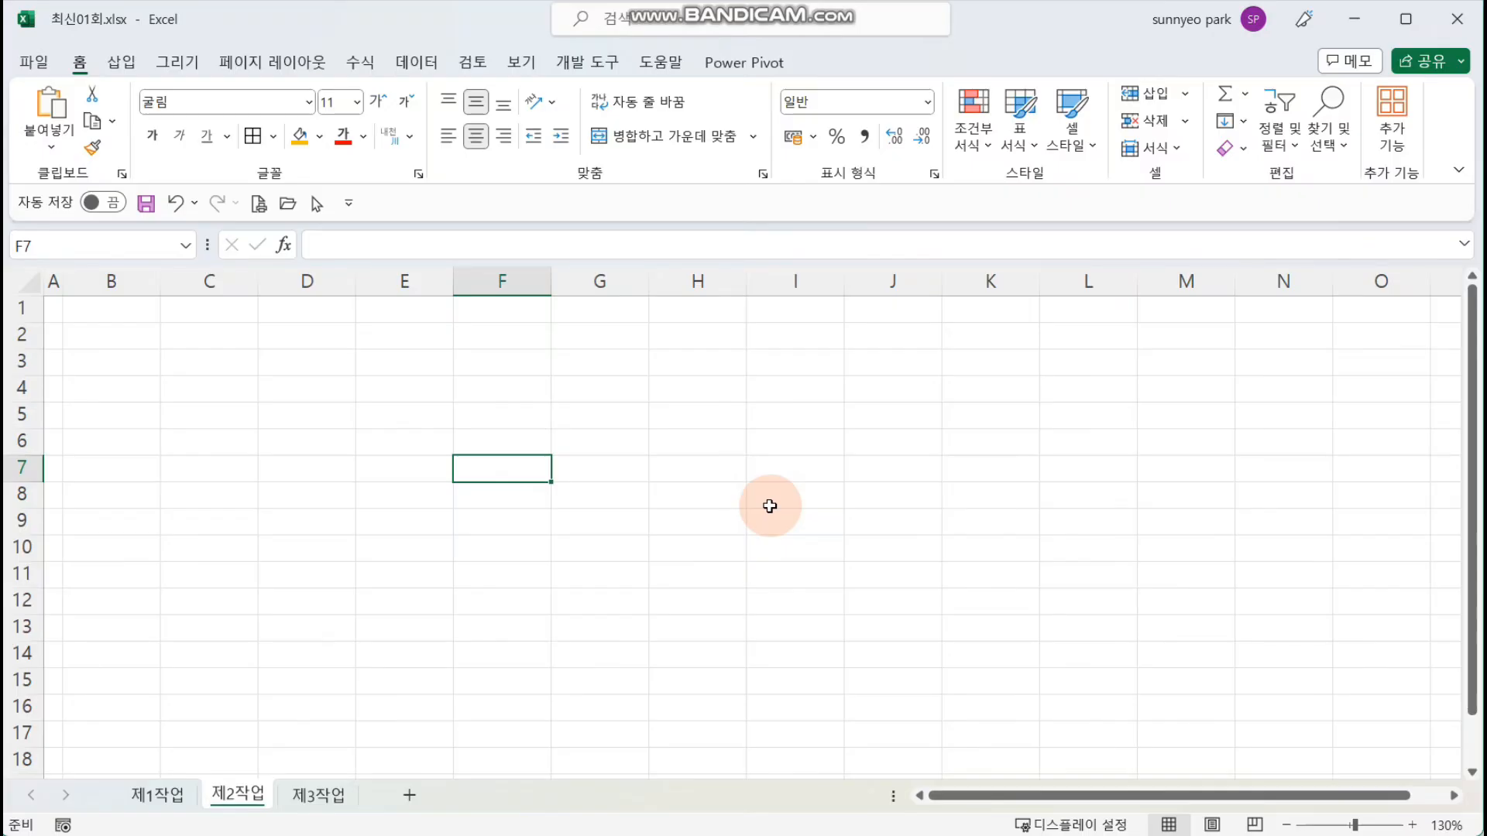
type("결재")
key("Tab")
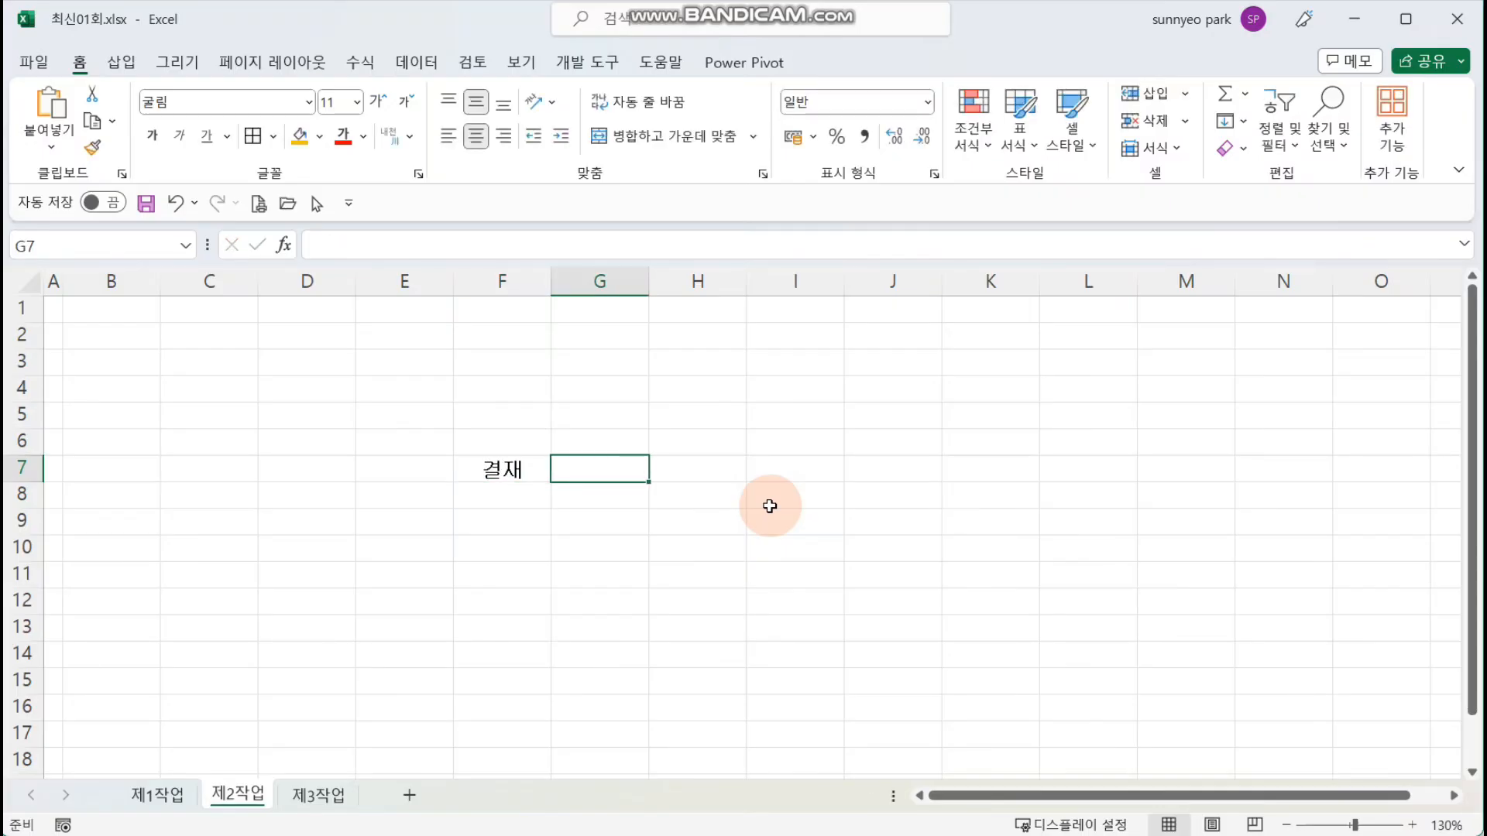
type("담다")
key("Tab")
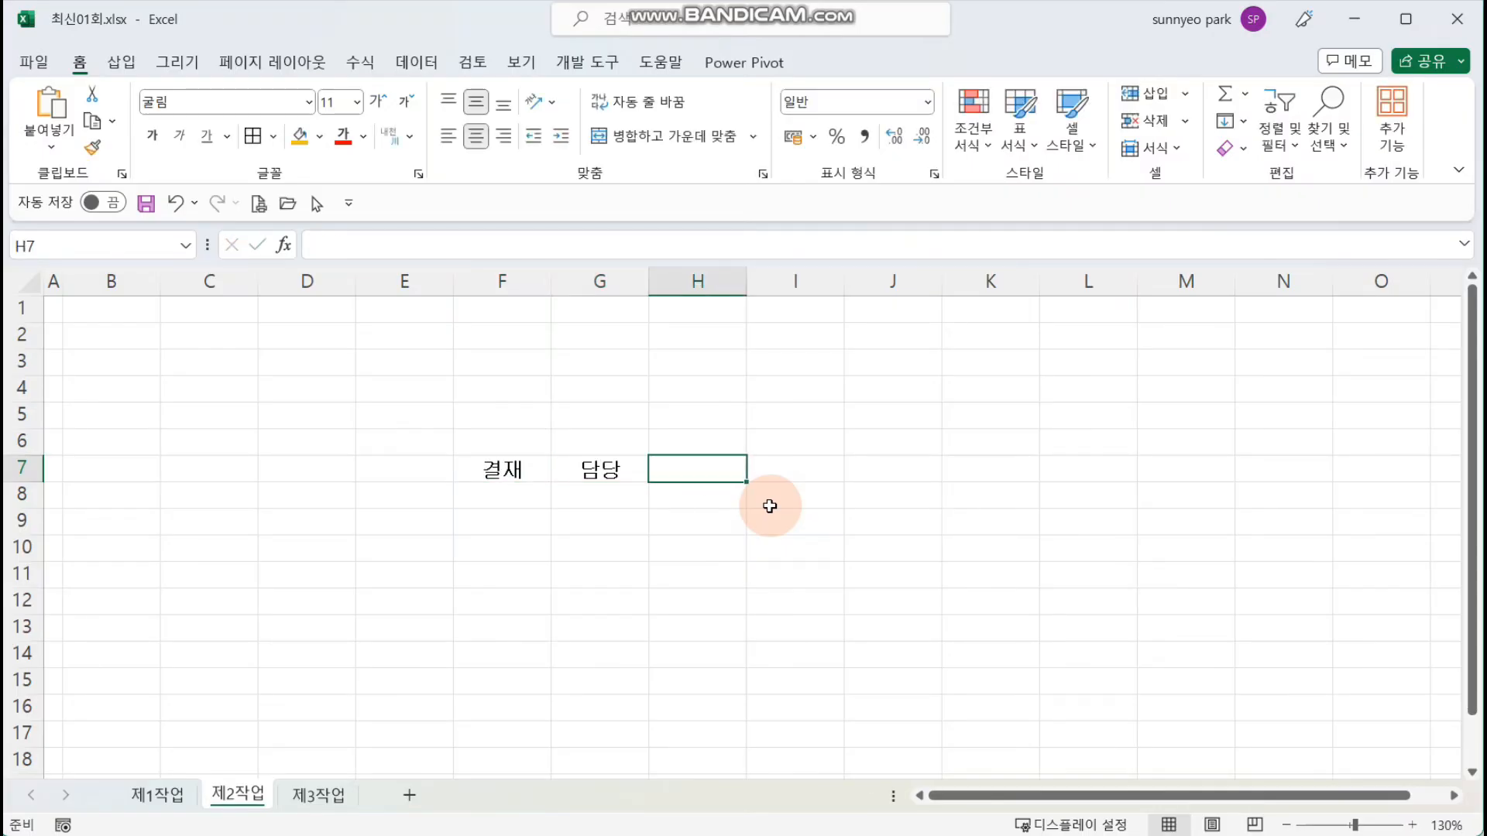
type("ㄷ리")
key("Tab")
type("팀장")
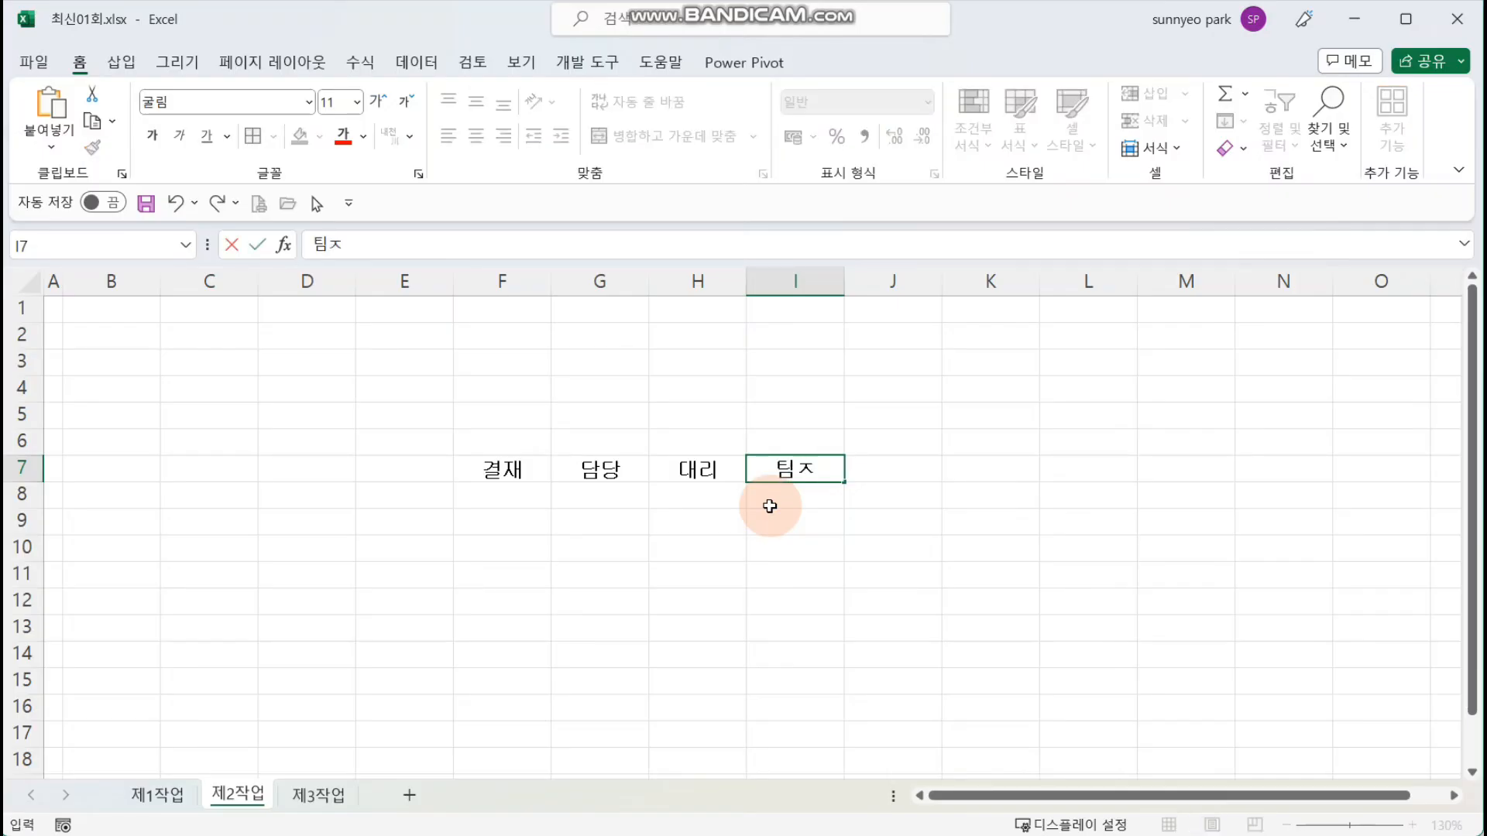
key("Return")
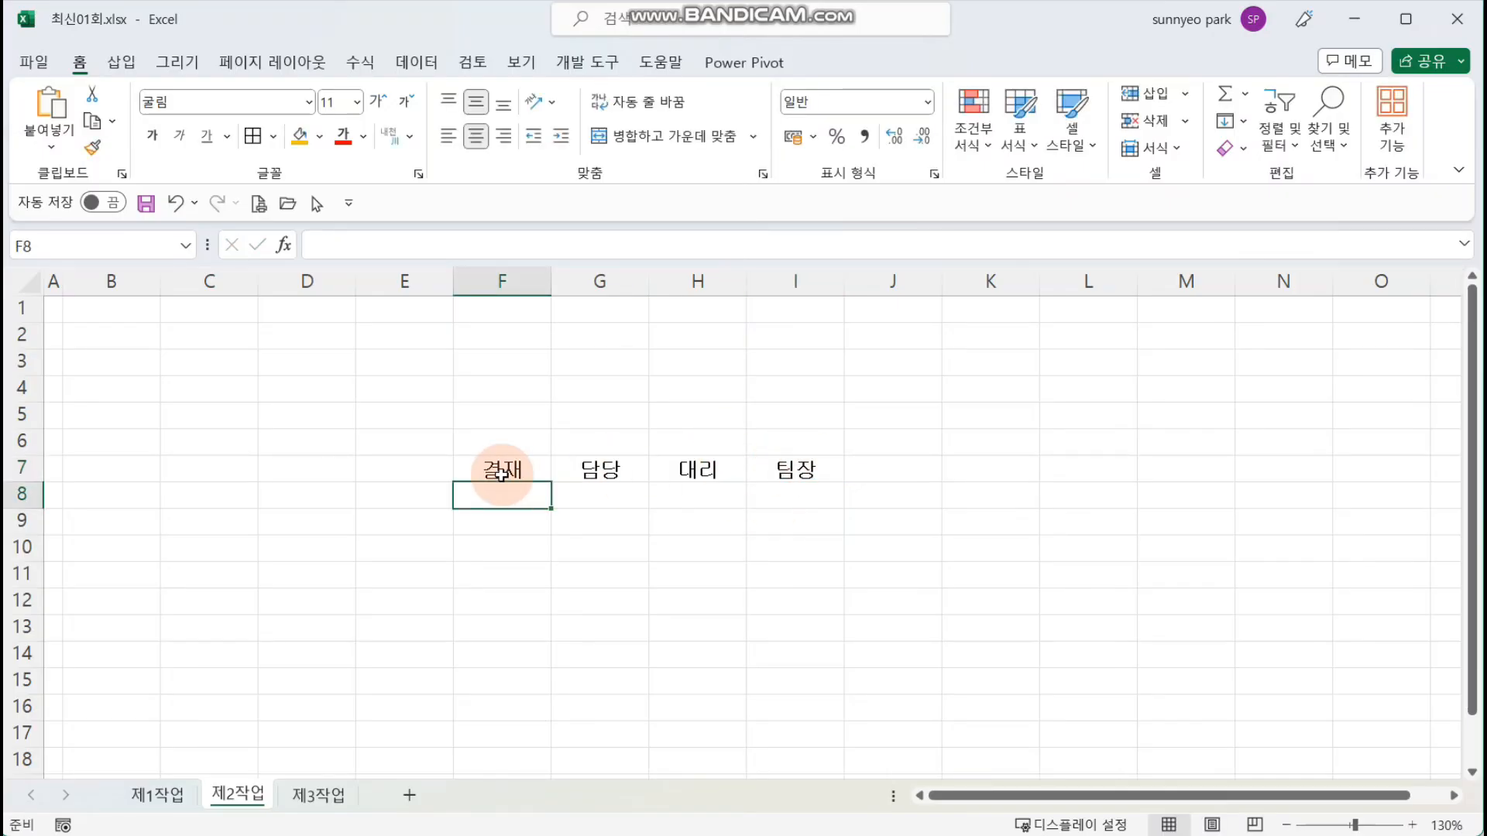
Step: Apply all borders to cells F7:I8 of the approval table
left_click_drag(499, 474, 812, 503)
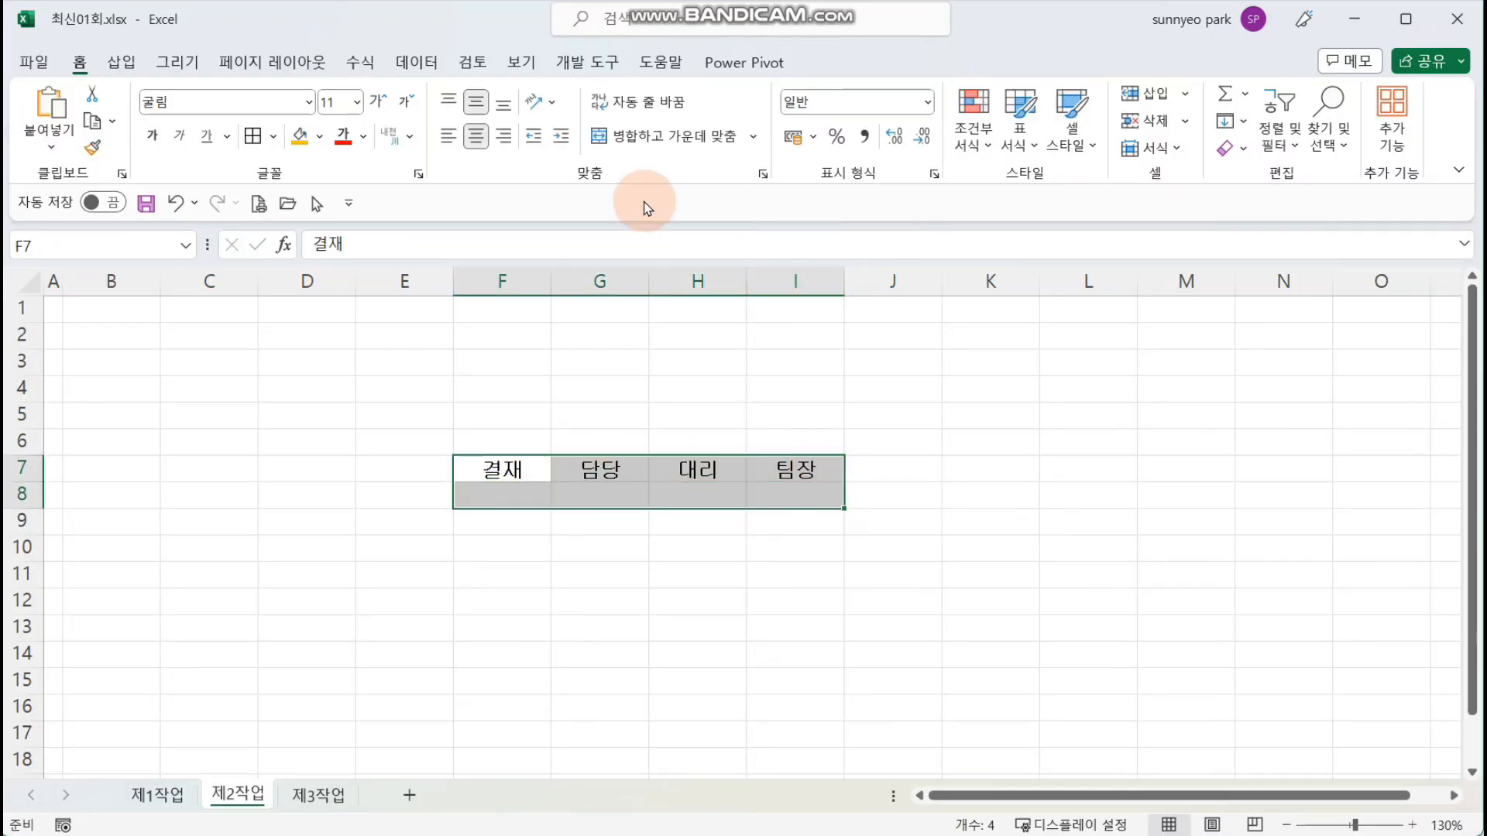
left_click(253, 143)
left_click(598, 398)
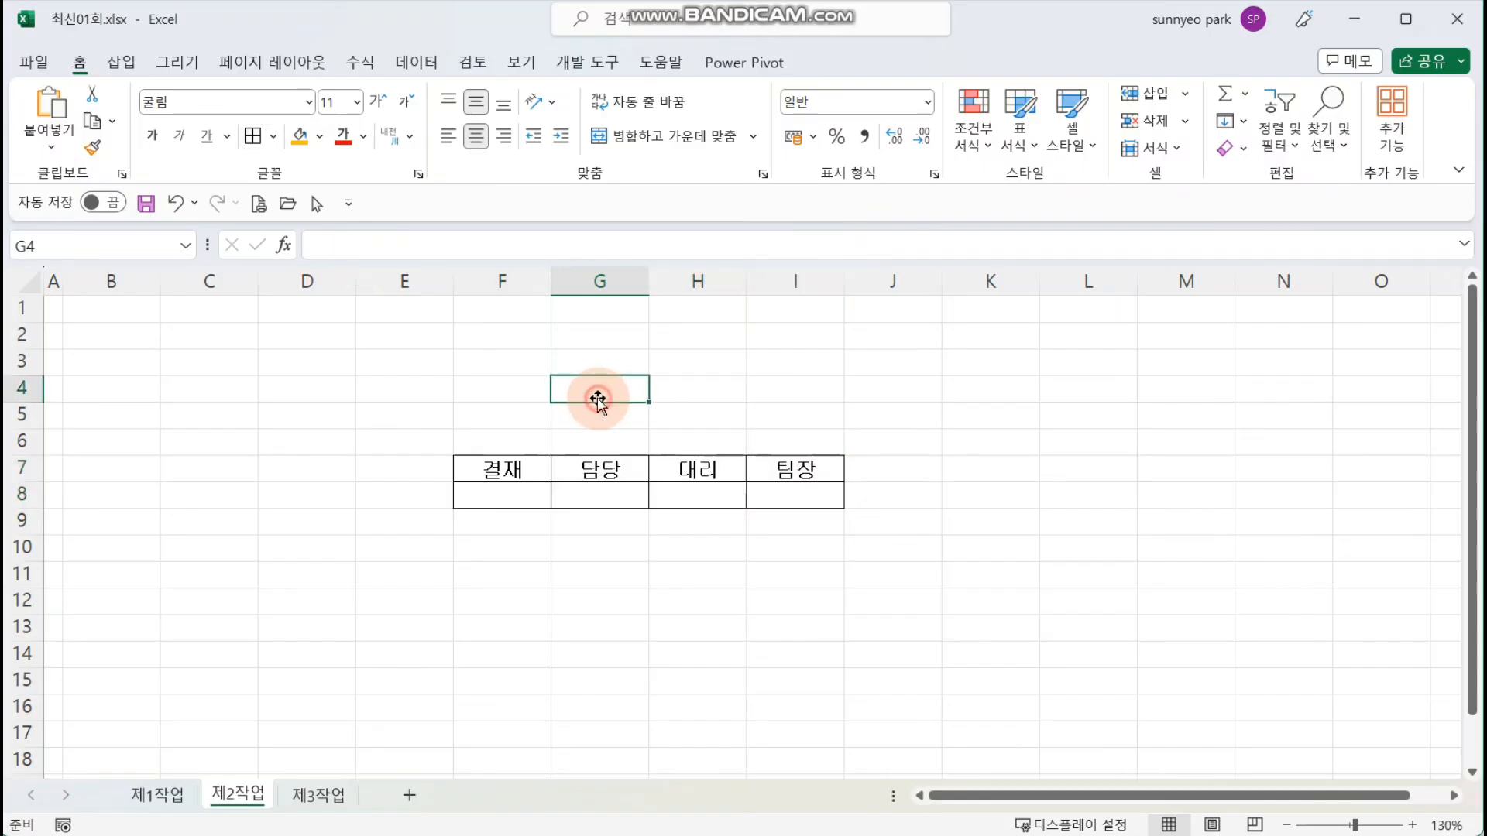
Step: Merge and center F7:F8 and set its 결재 text to vertical writing
left_click_drag(524, 471, 527, 494)
left_click(675, 137)
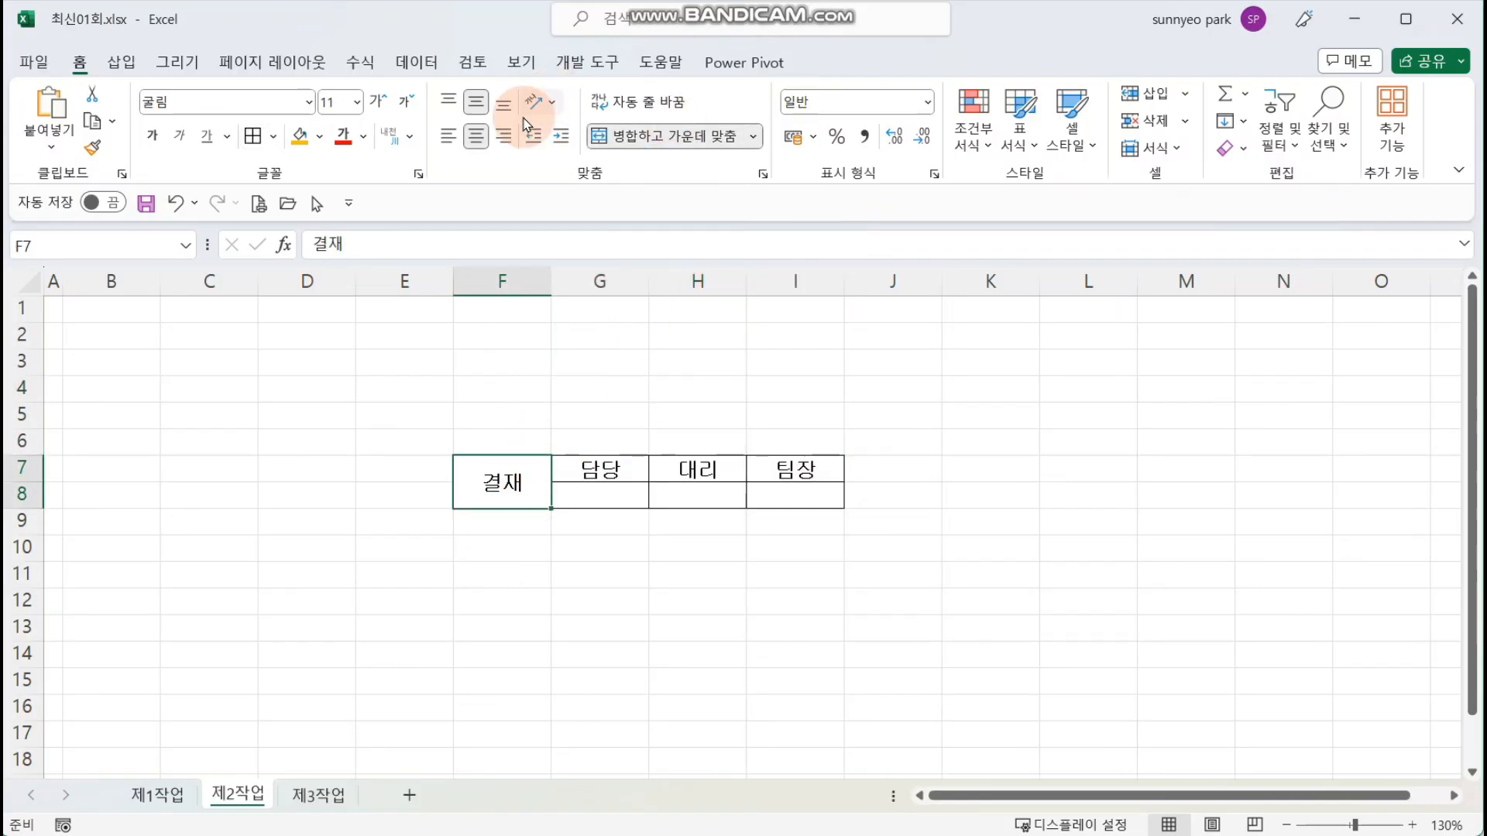
left_click(554, 103)
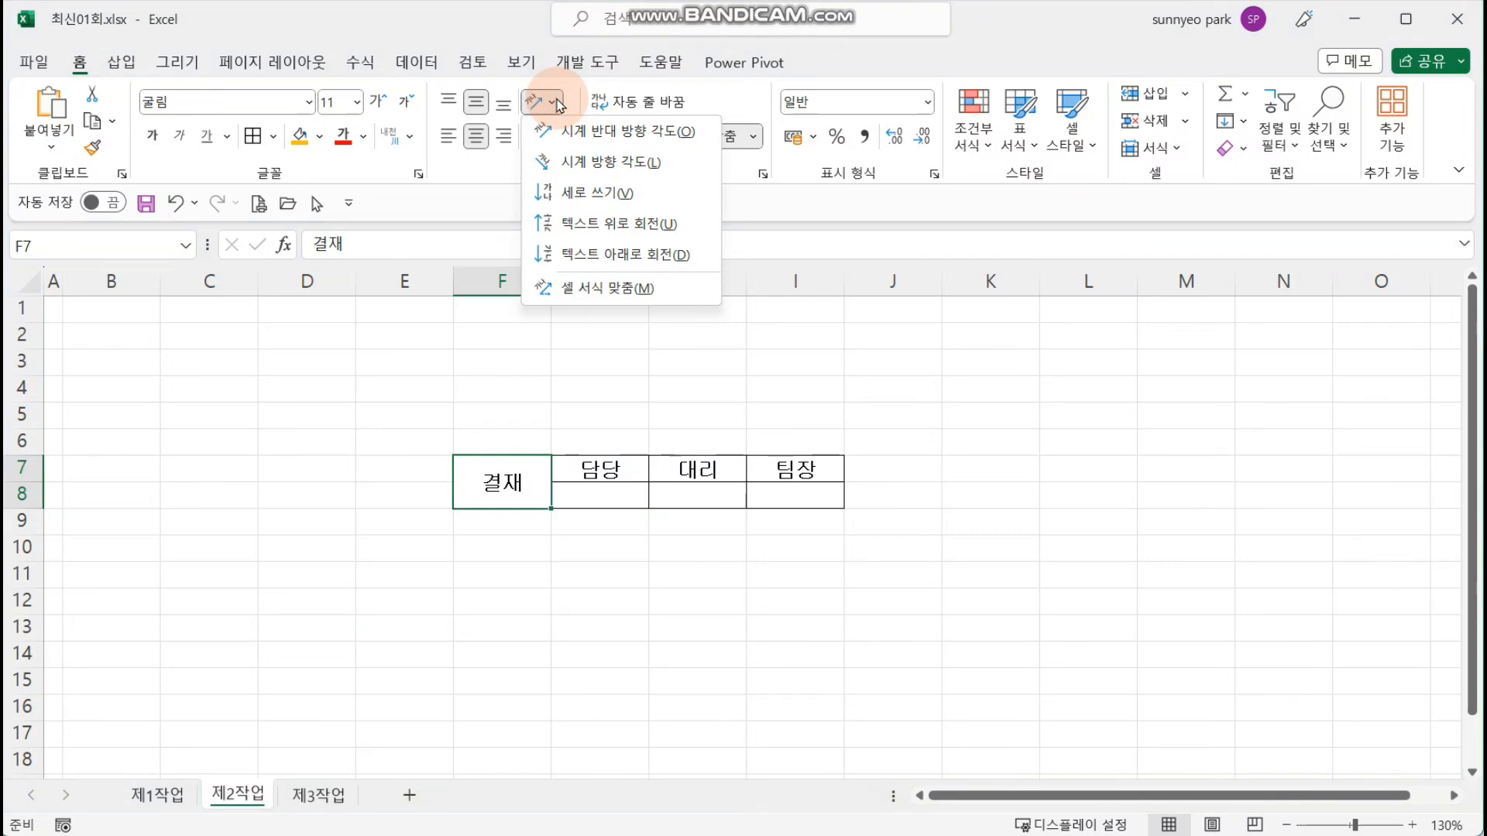
left_click(619, 201)
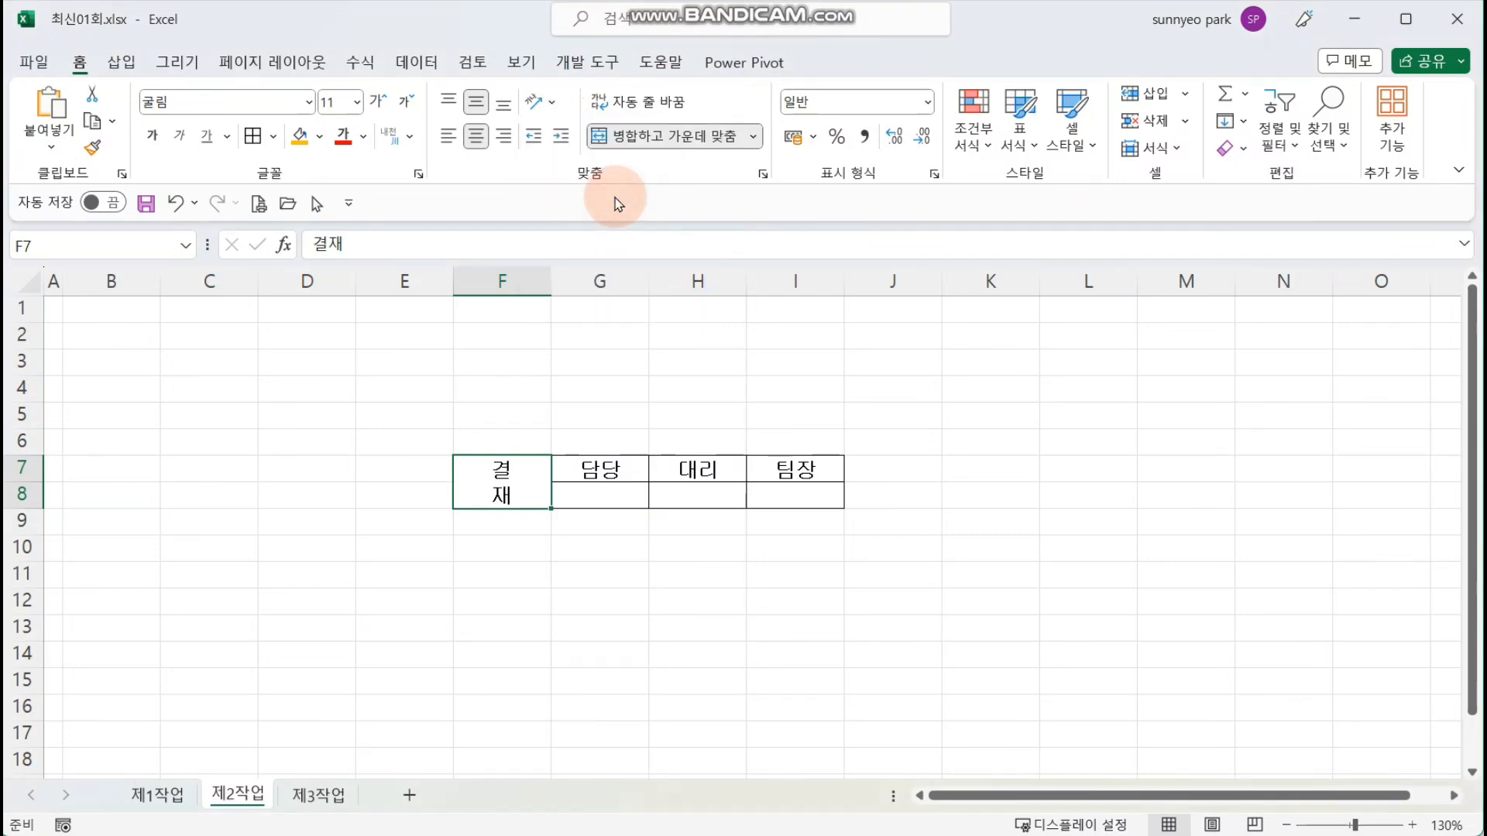
Step: Narrow column F to fit the vertical 결재 label and make row 8 about twice as tall
left_click_drag(548, 288, 516, 285)
mouse_move(30, 499)
left_mouse_down()
mouse_move(26, 534)
mouse_move(26, 517)
left_mouse_up()
left_click(488, 604)
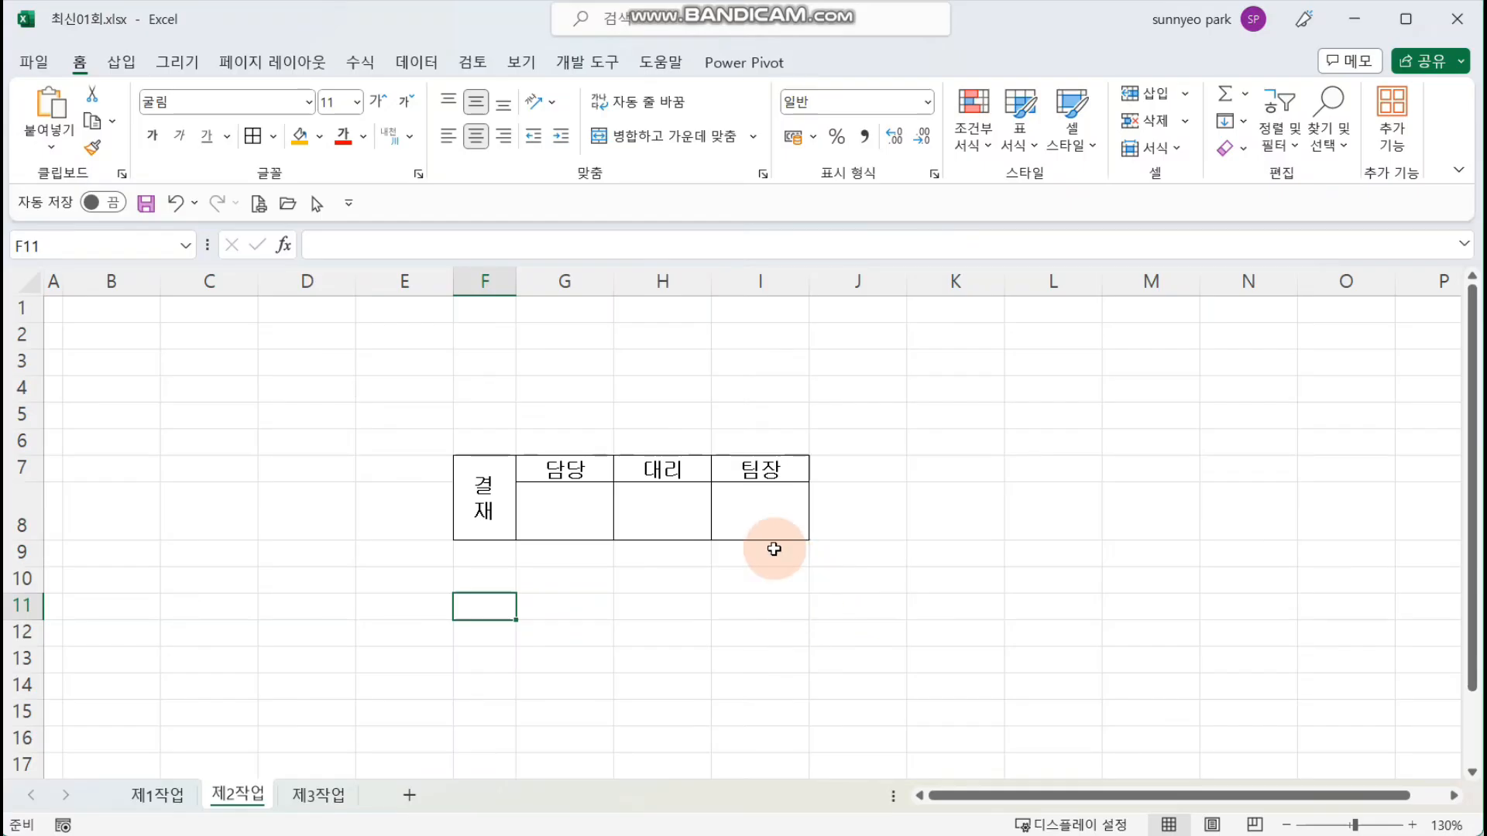
left_click_drag(491, 488, 723, 487)
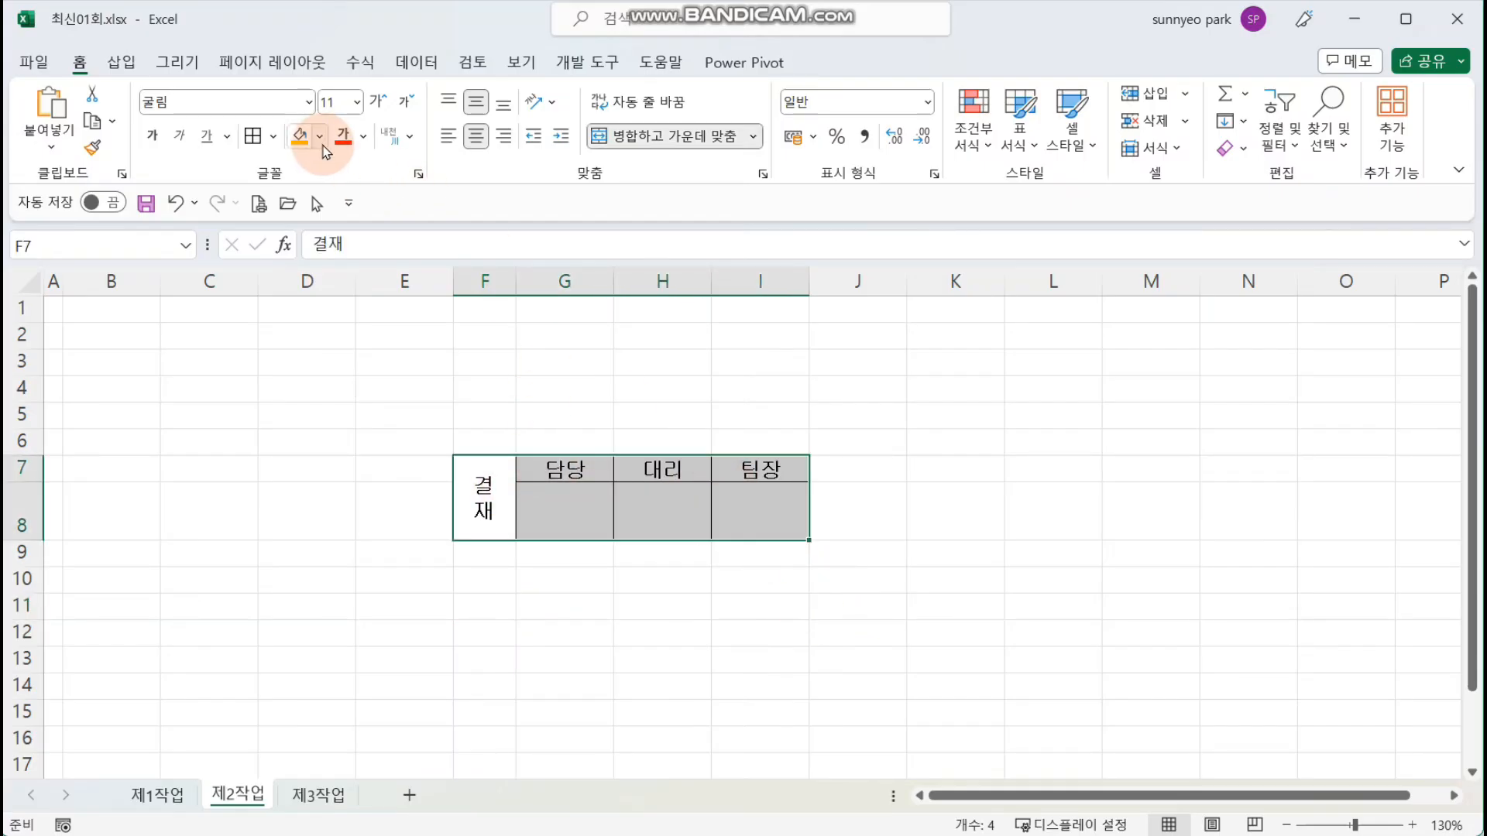
left_click(485, 364)
left_click(858, 366)
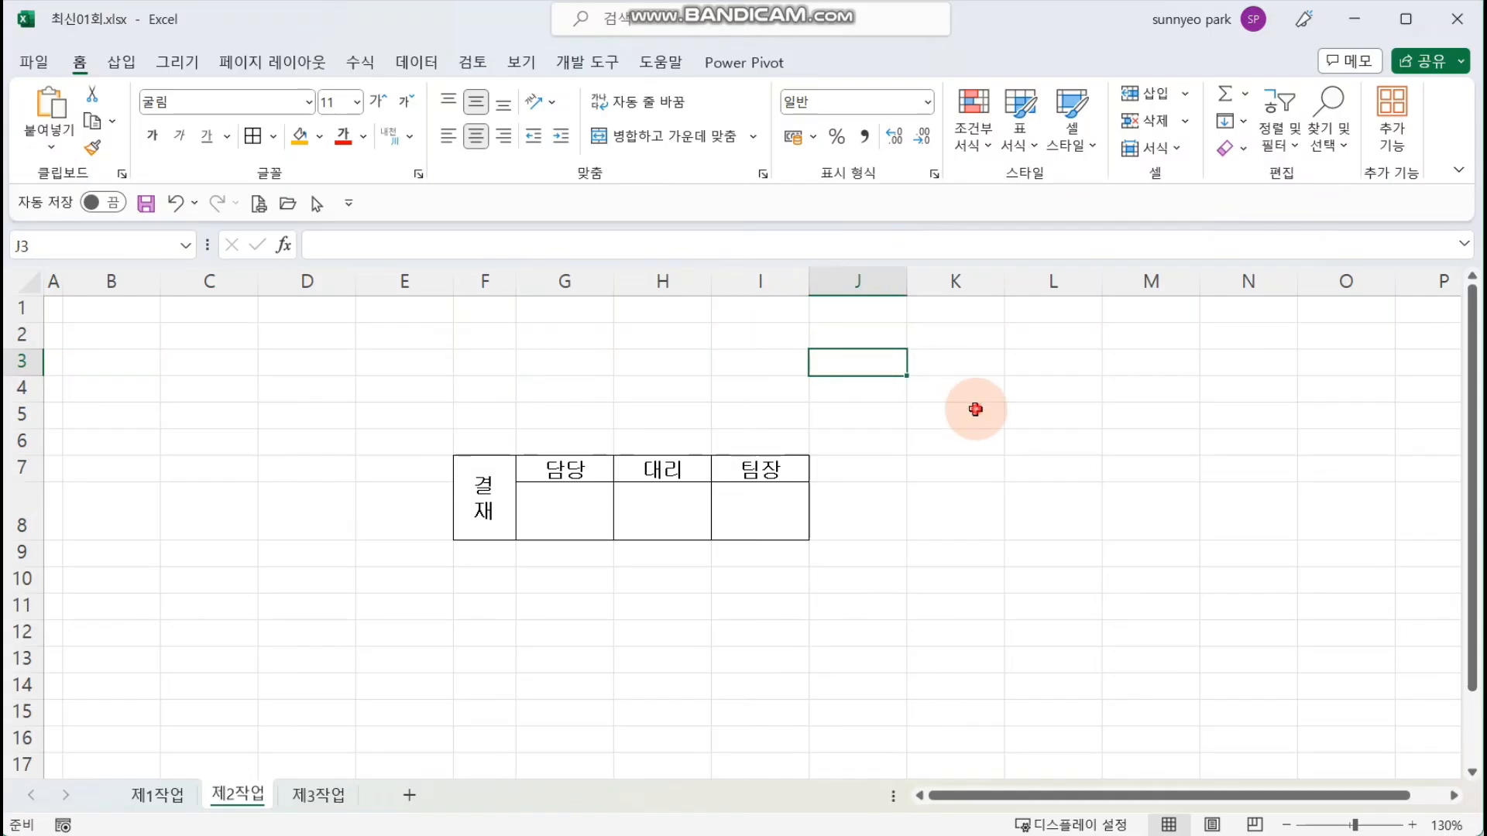
left_click(975, 409)
left_click_drag(521, 280, 508, 281)
left_click(603, 378)
Step: Fill the whole approval table F7:I8 with the white, background 1 theme color
left_click(470, 513)
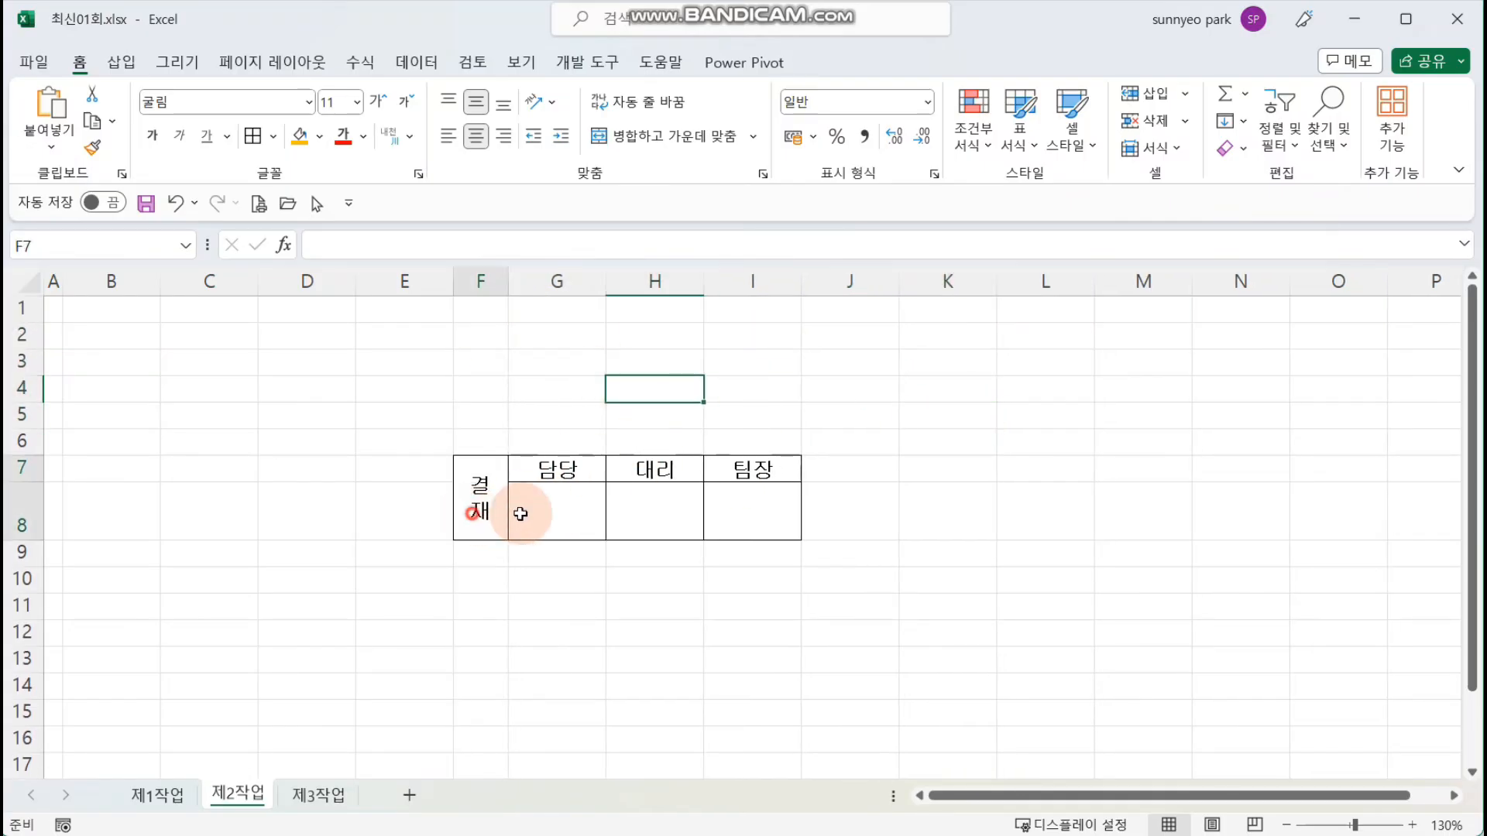
left_click_drag(521, 514, 750, 515)
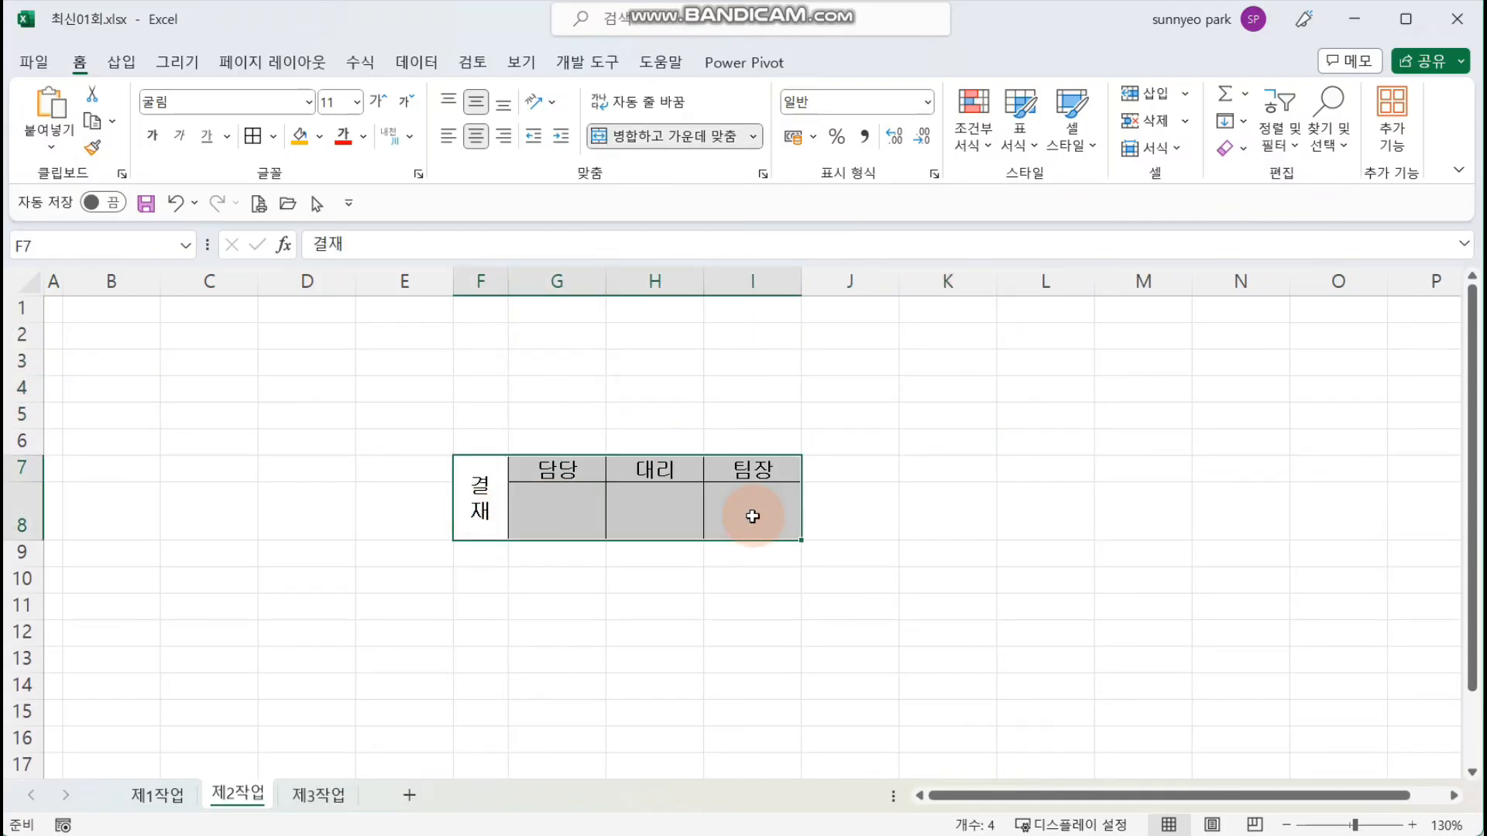
left_click(319, 137)
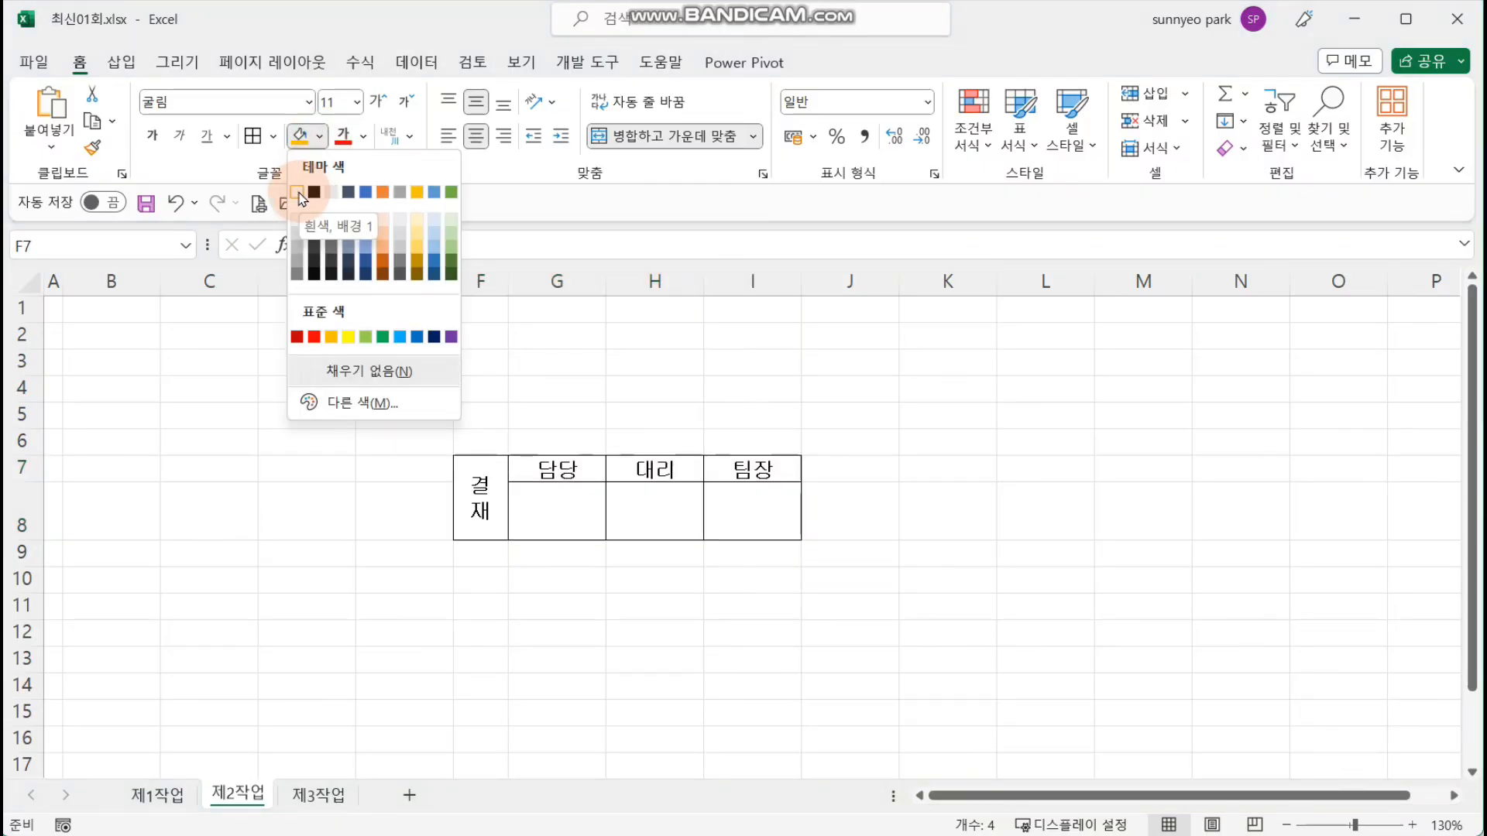
left_click(299, 193)
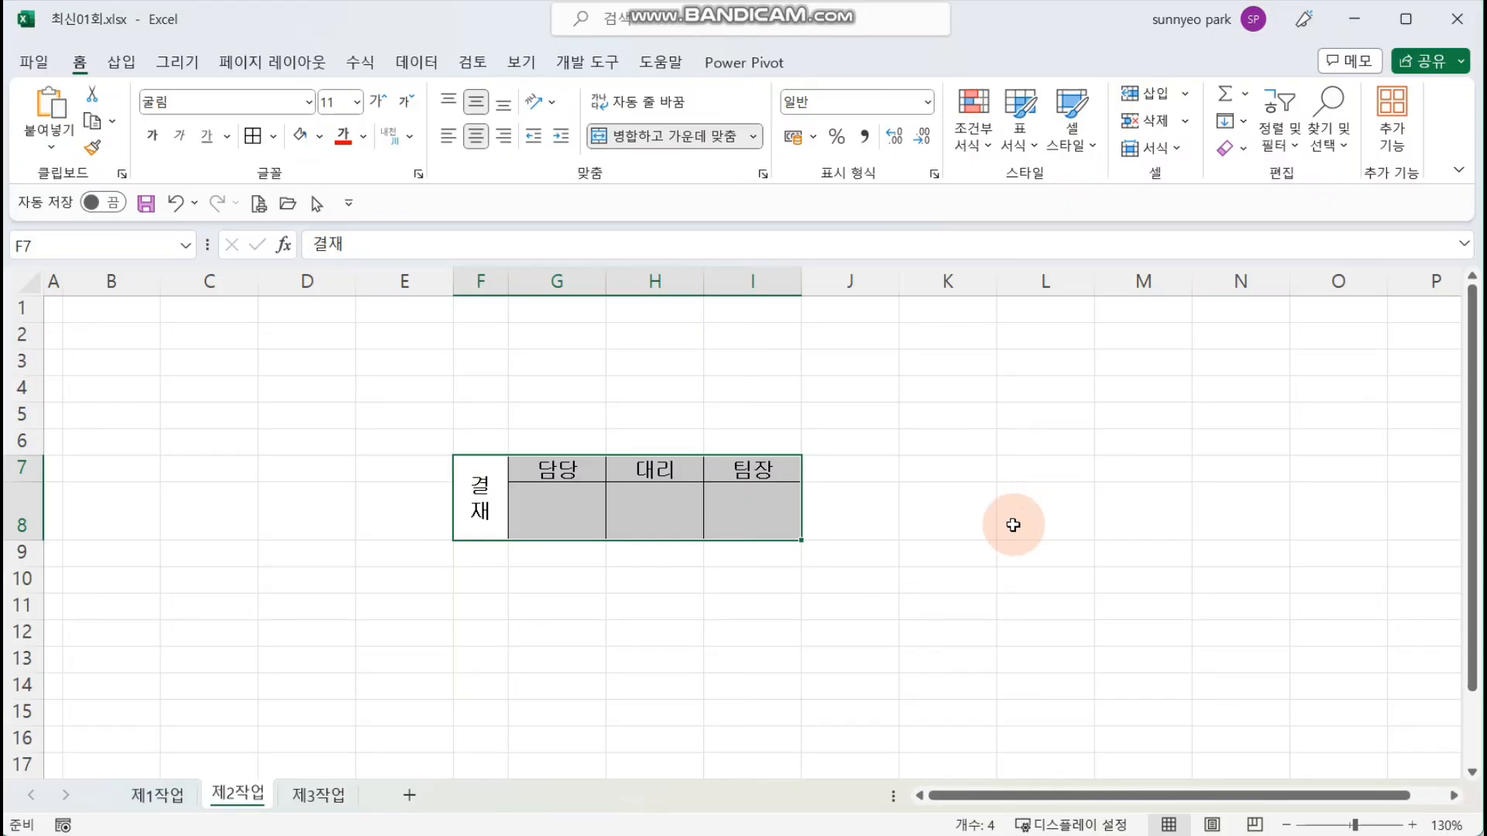
Step: Copy the approval table and paste it as a picture at cell H1 of the 제1작업 sheet
key("ctrl+c")
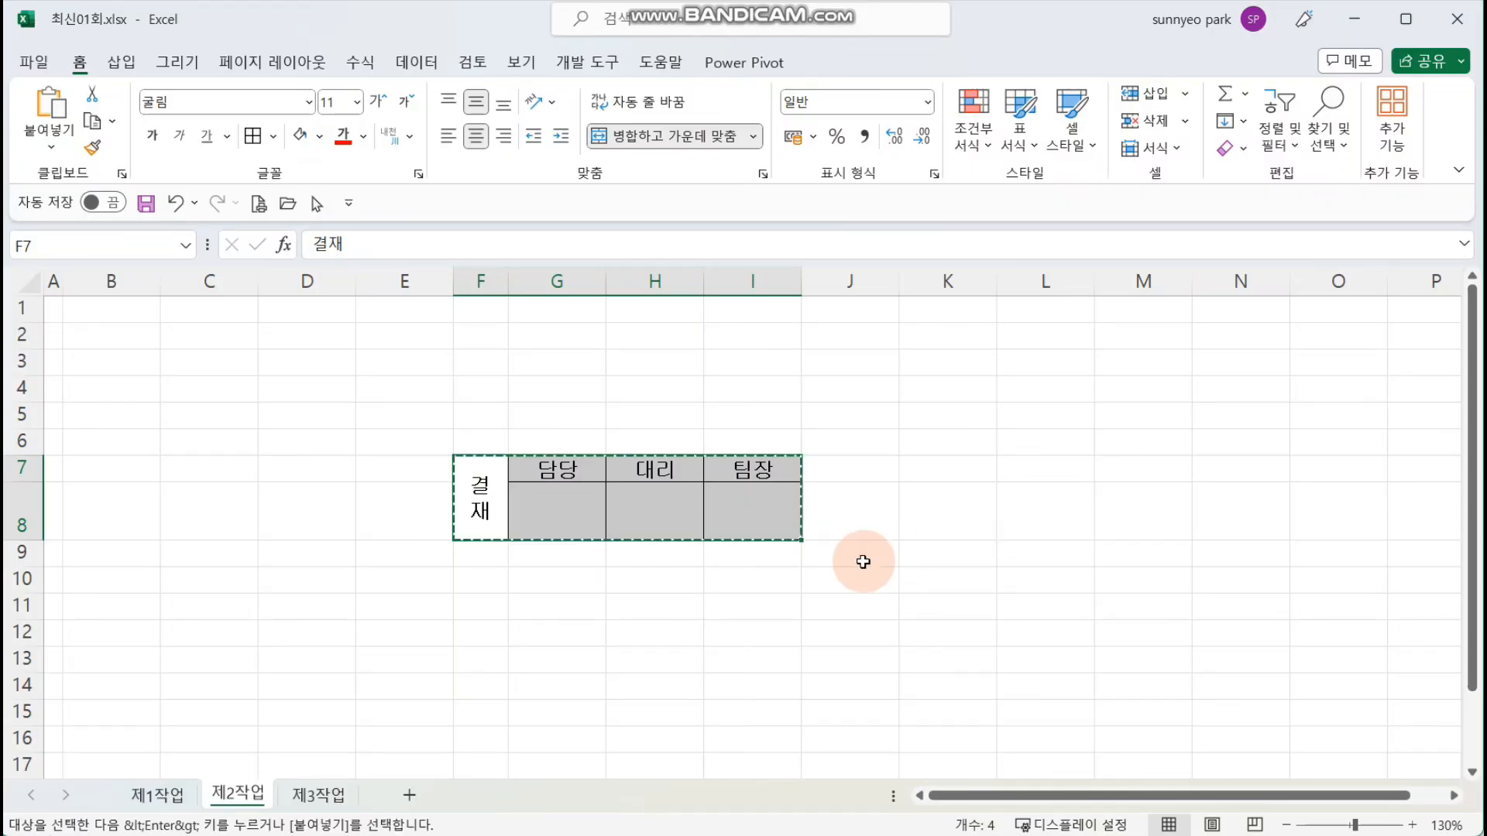
left_click(157, 796)
left_click(701, 310)
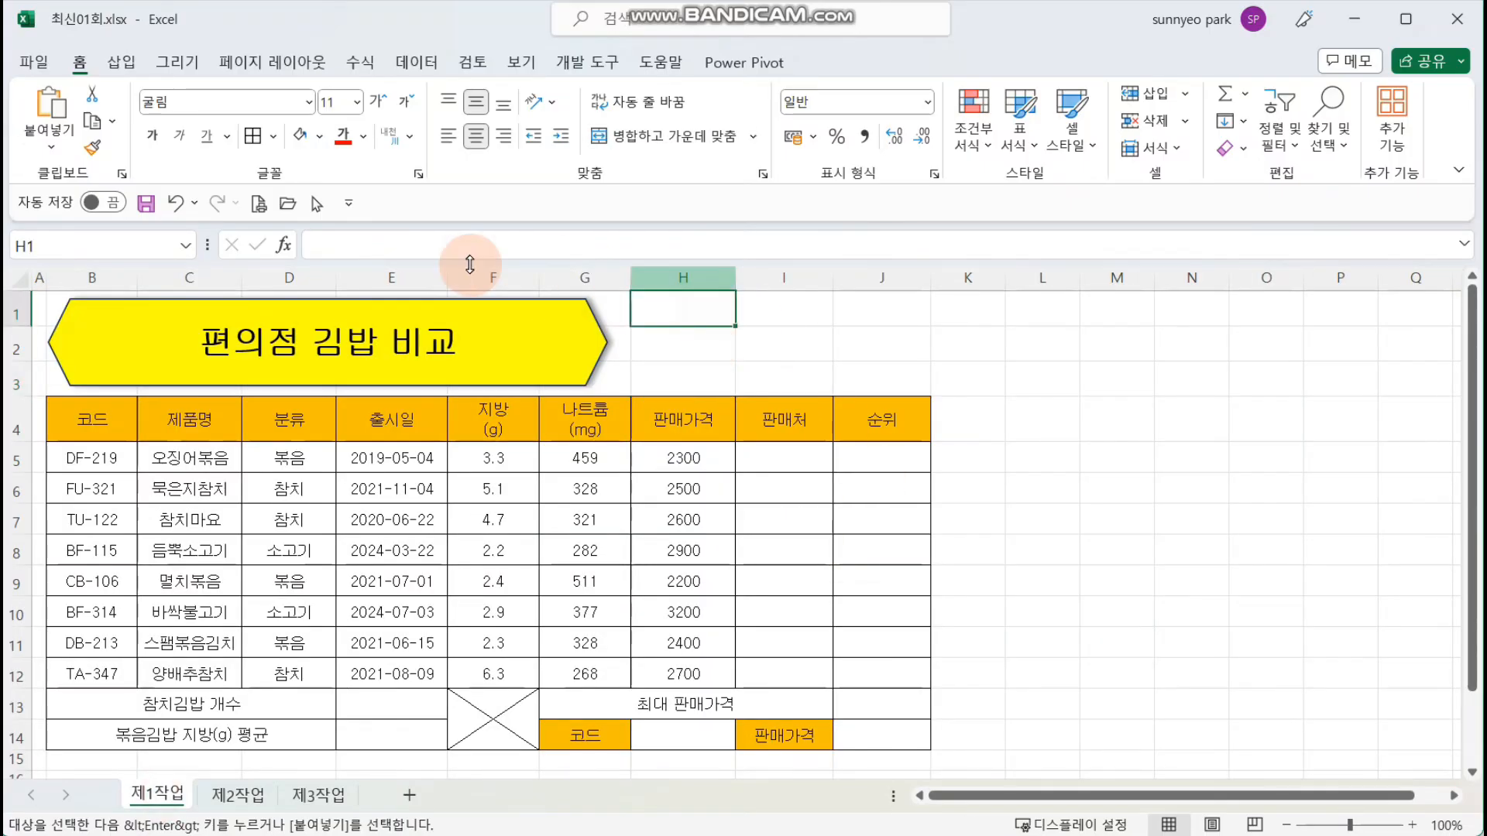
left_click(52, 148)
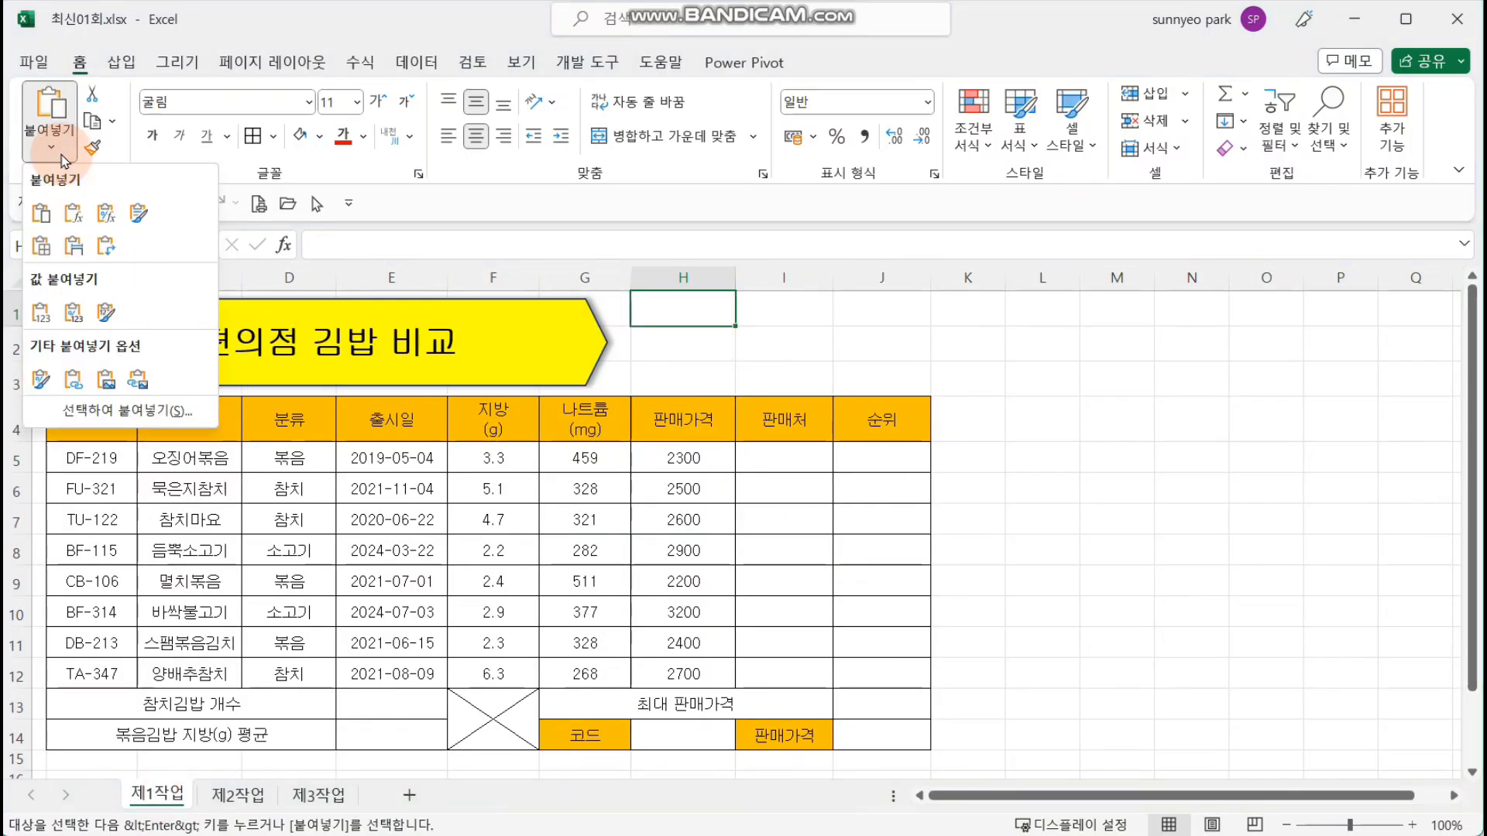
left_click(109, 381)
Step: Position and stretch the approval picture to fill rows 1 to 3 across columns H to J
left_click_drag(749, 323, 751, 333)
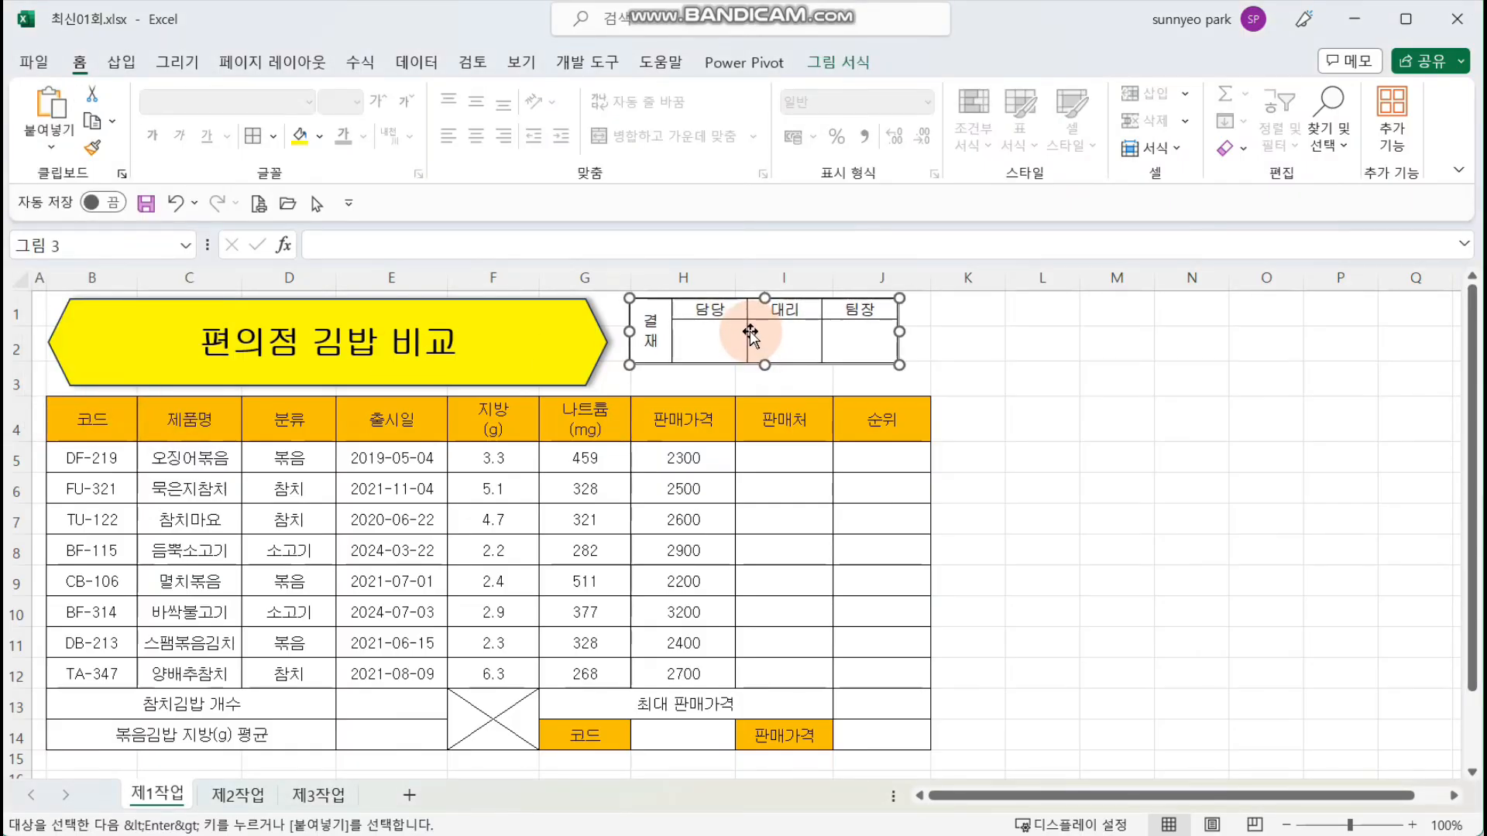
left_click_drag(900, 332, 929, 391)
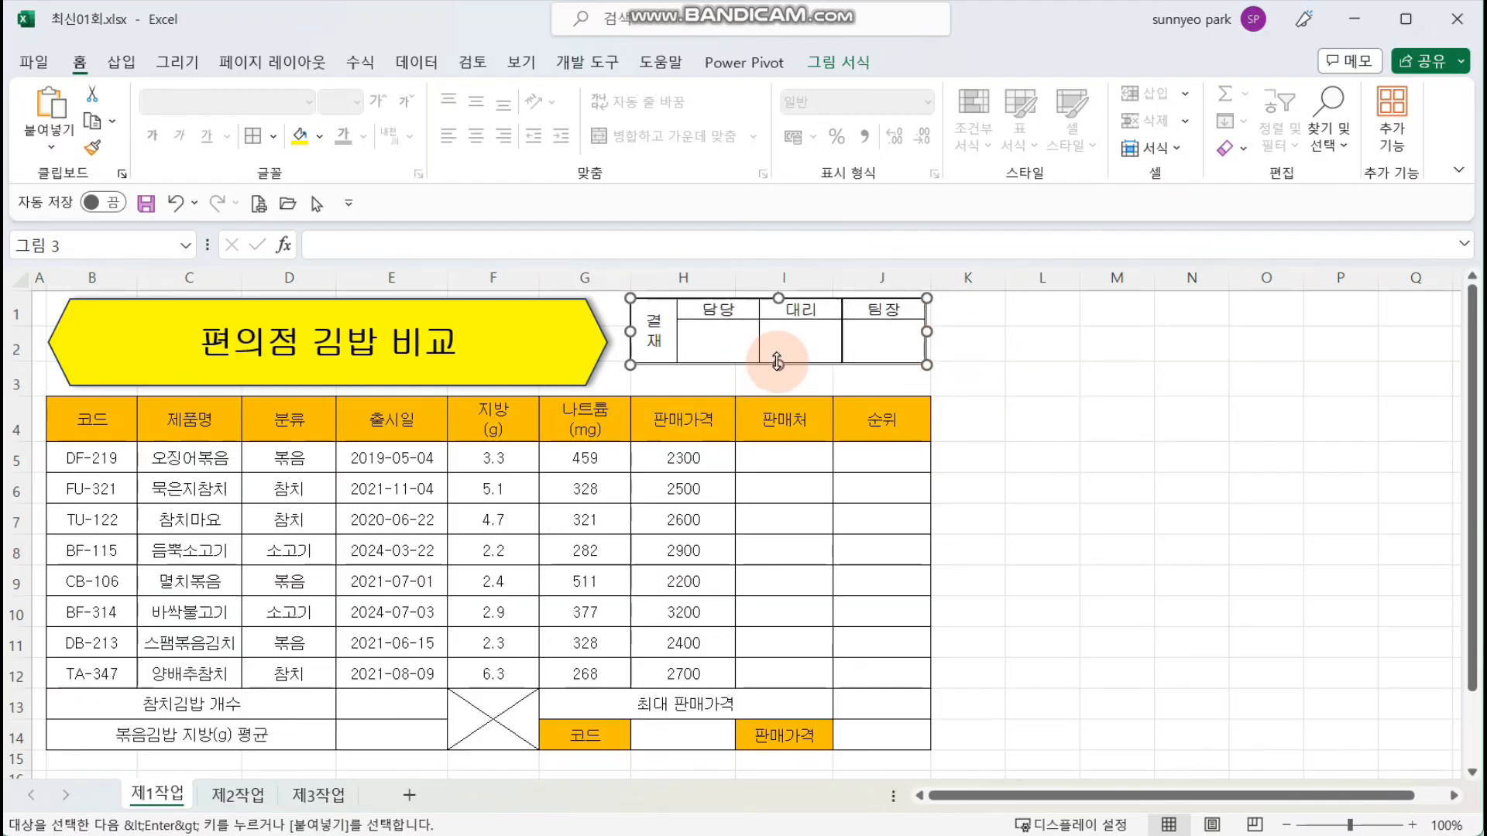
left_click_drag(778, 361, 779, 389)
left_click(1130, 457)
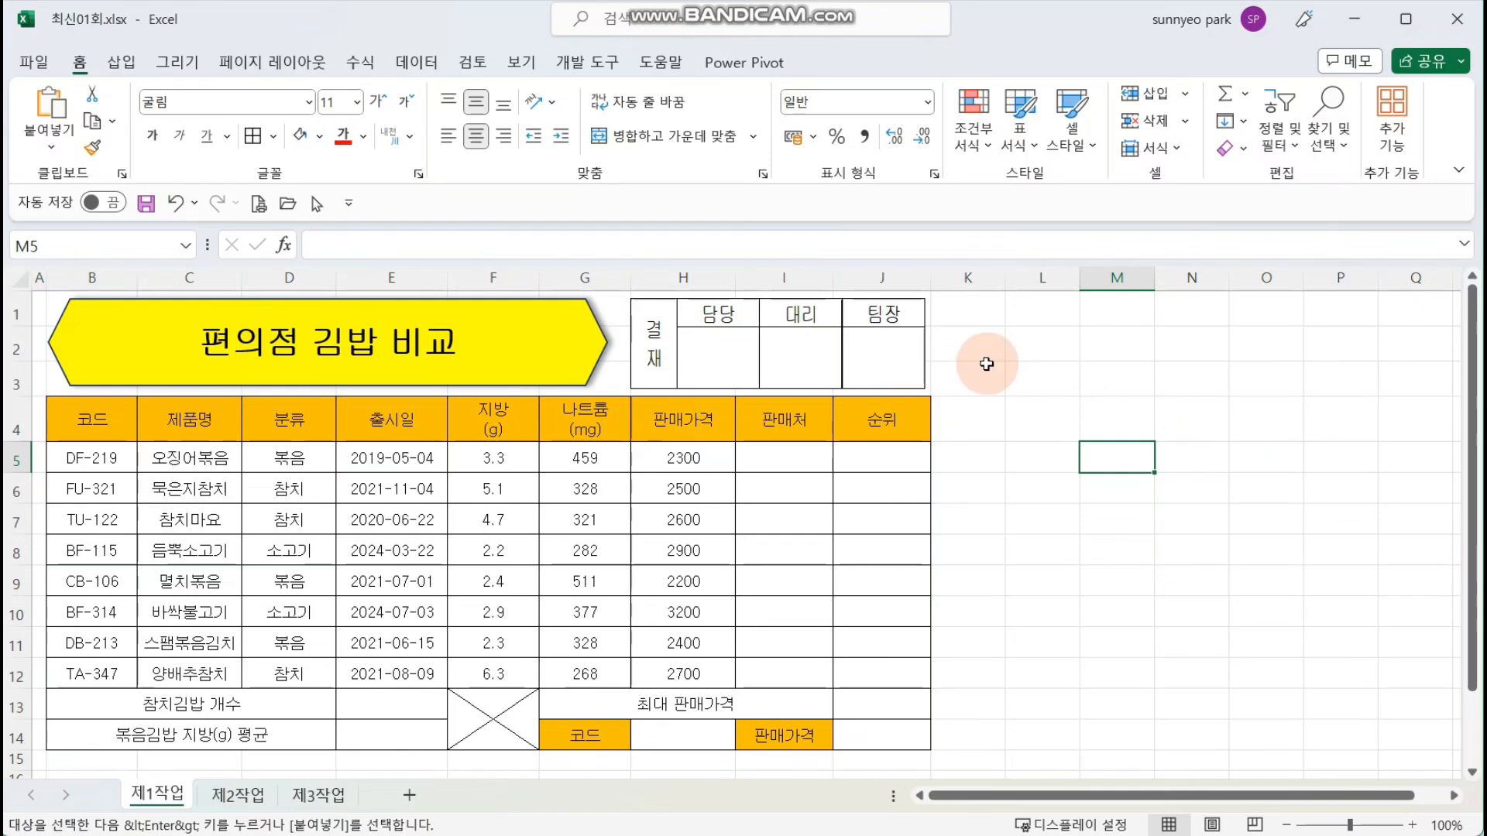
left_click(879, 359)
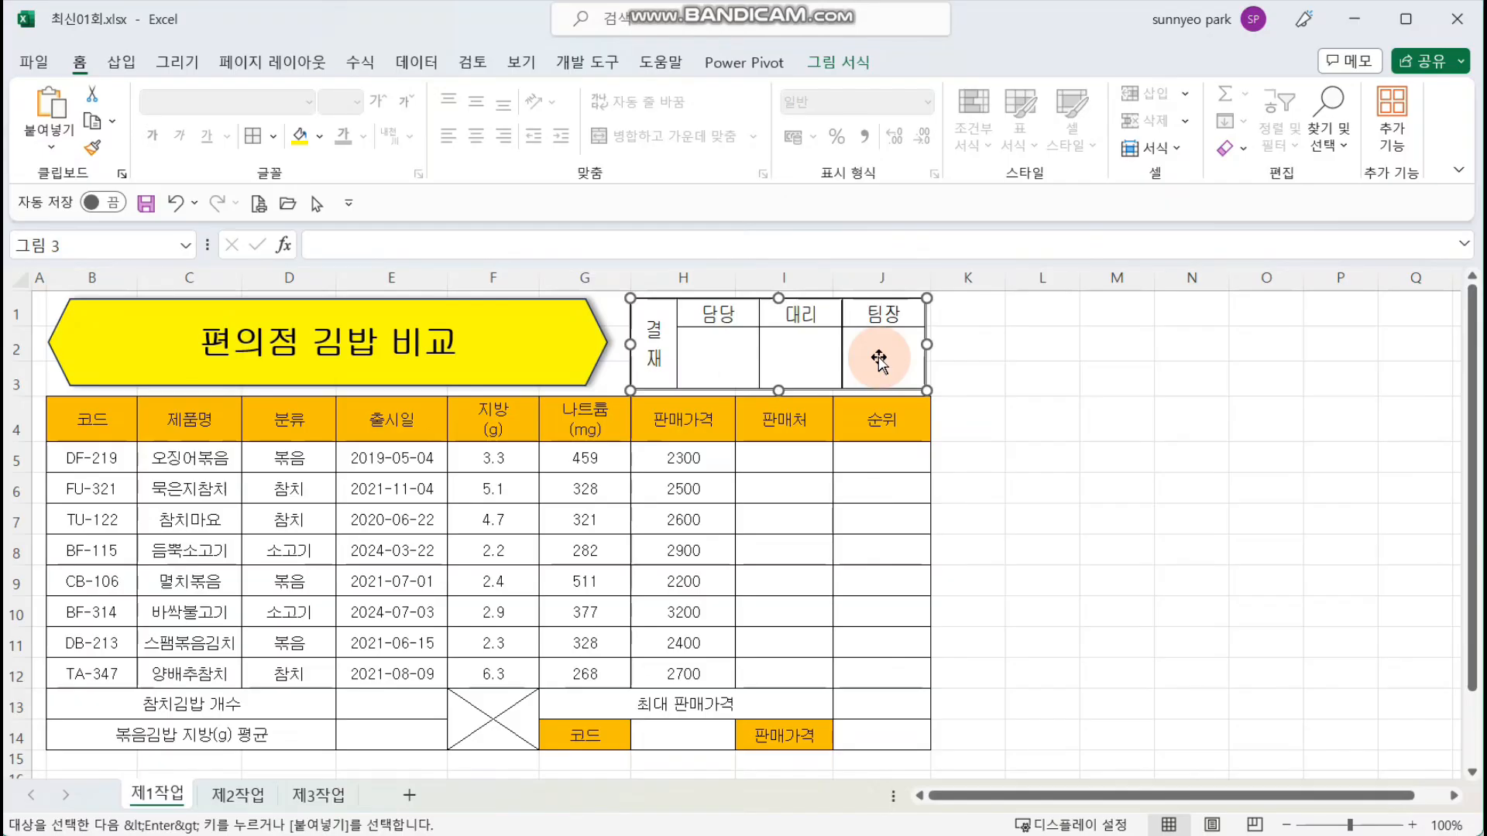
left_click(980, 405)
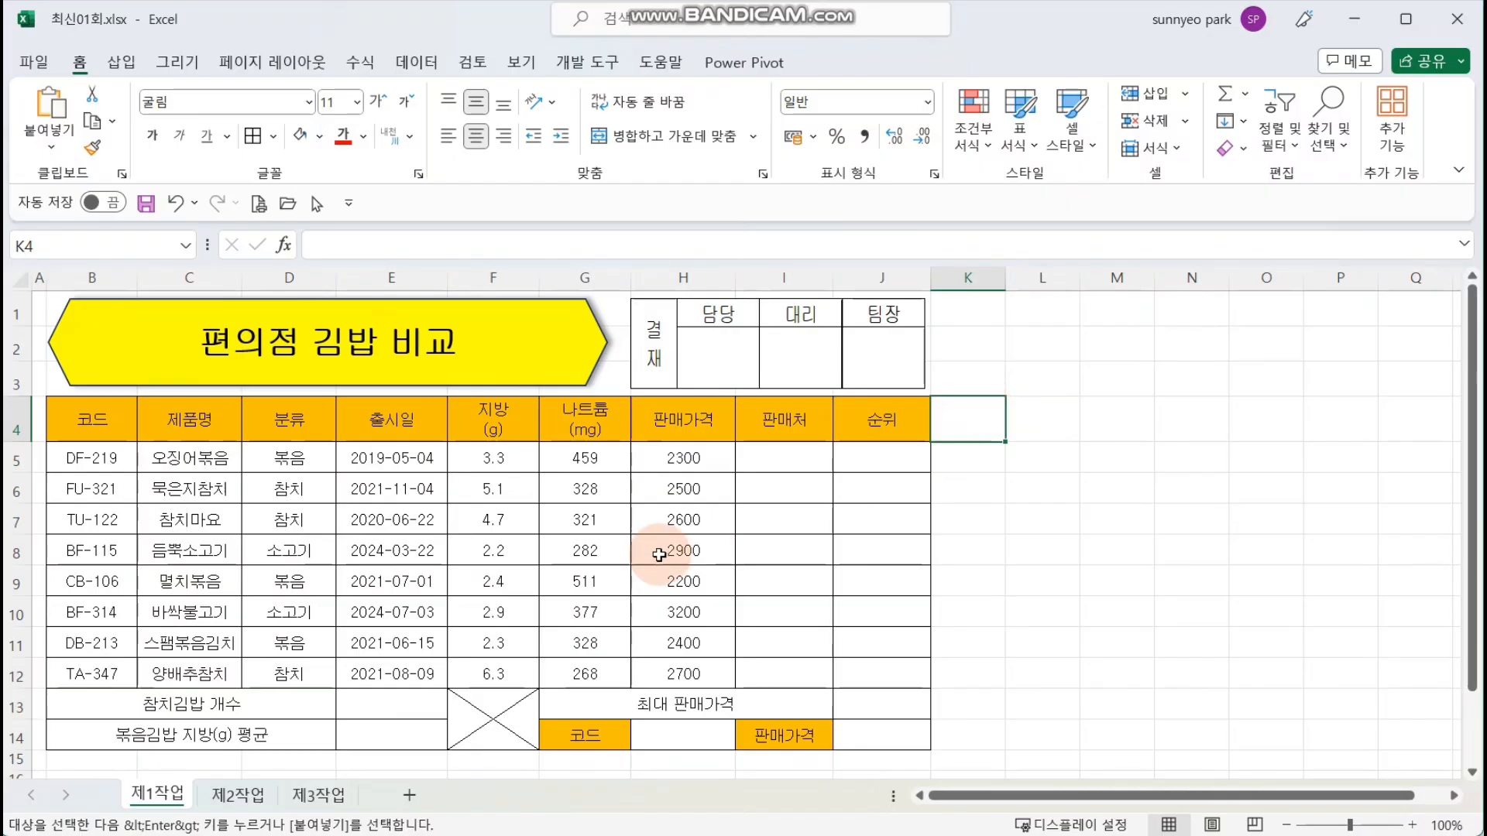
Step: Cancel the copy selection on the 제2작업 sheet and delete columns D to K containing the approval table
left_click(238, 795)
left_click(293, 797)
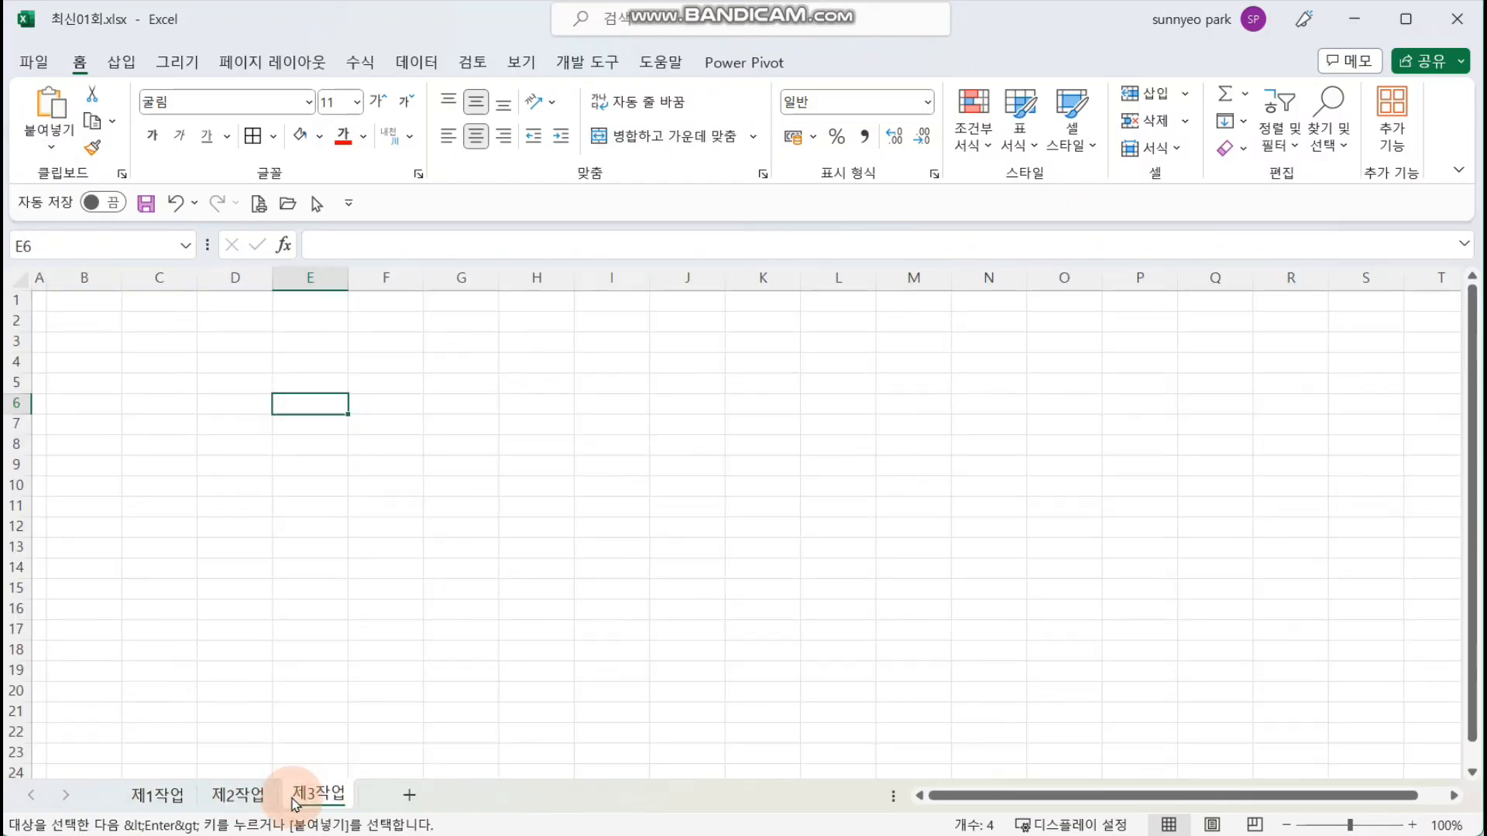
left_click(234, 794)
left_click(159, 795)
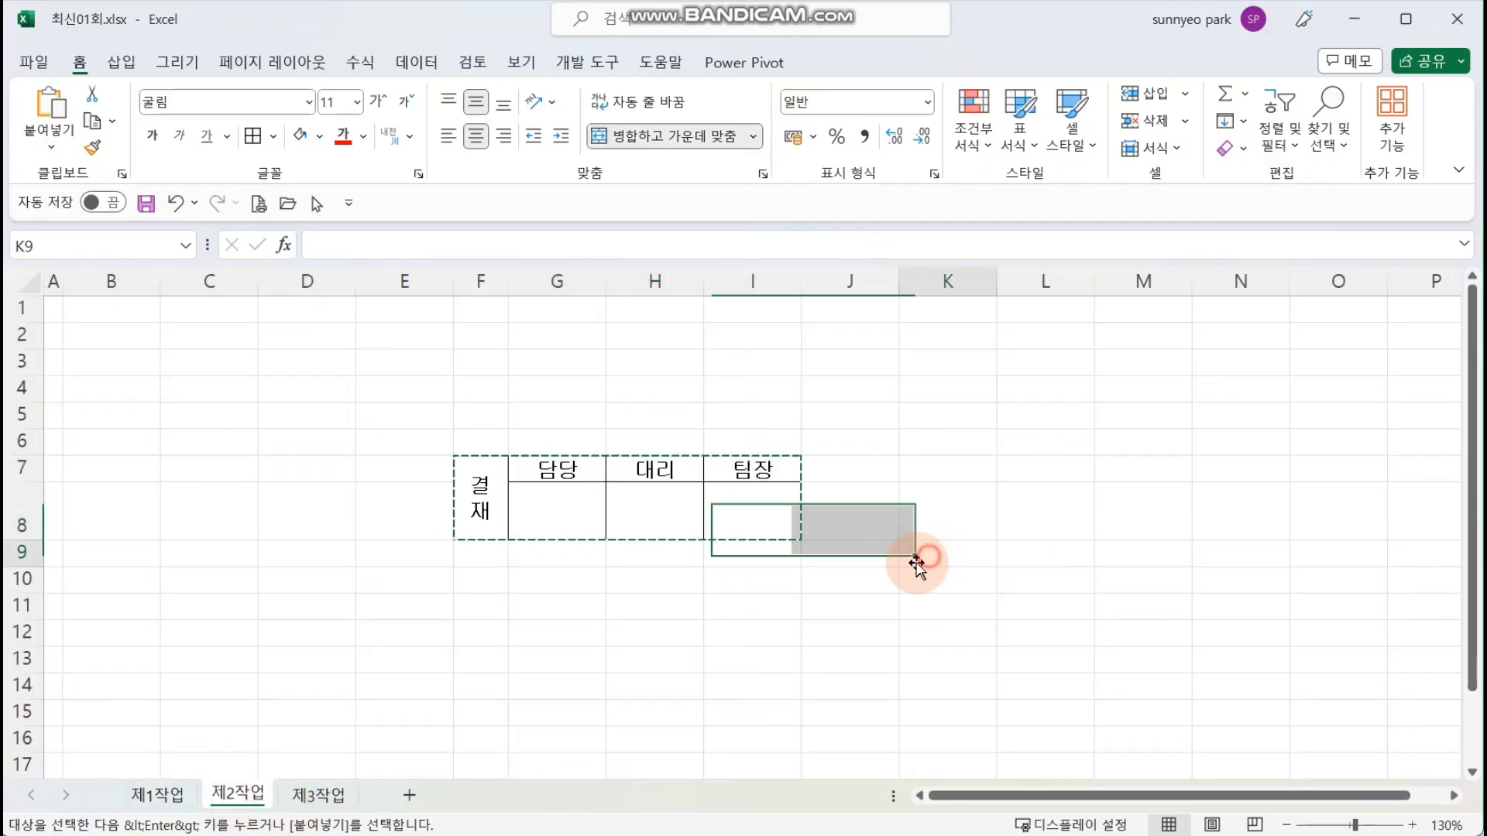
left_click(842, 609)
key("Escape")
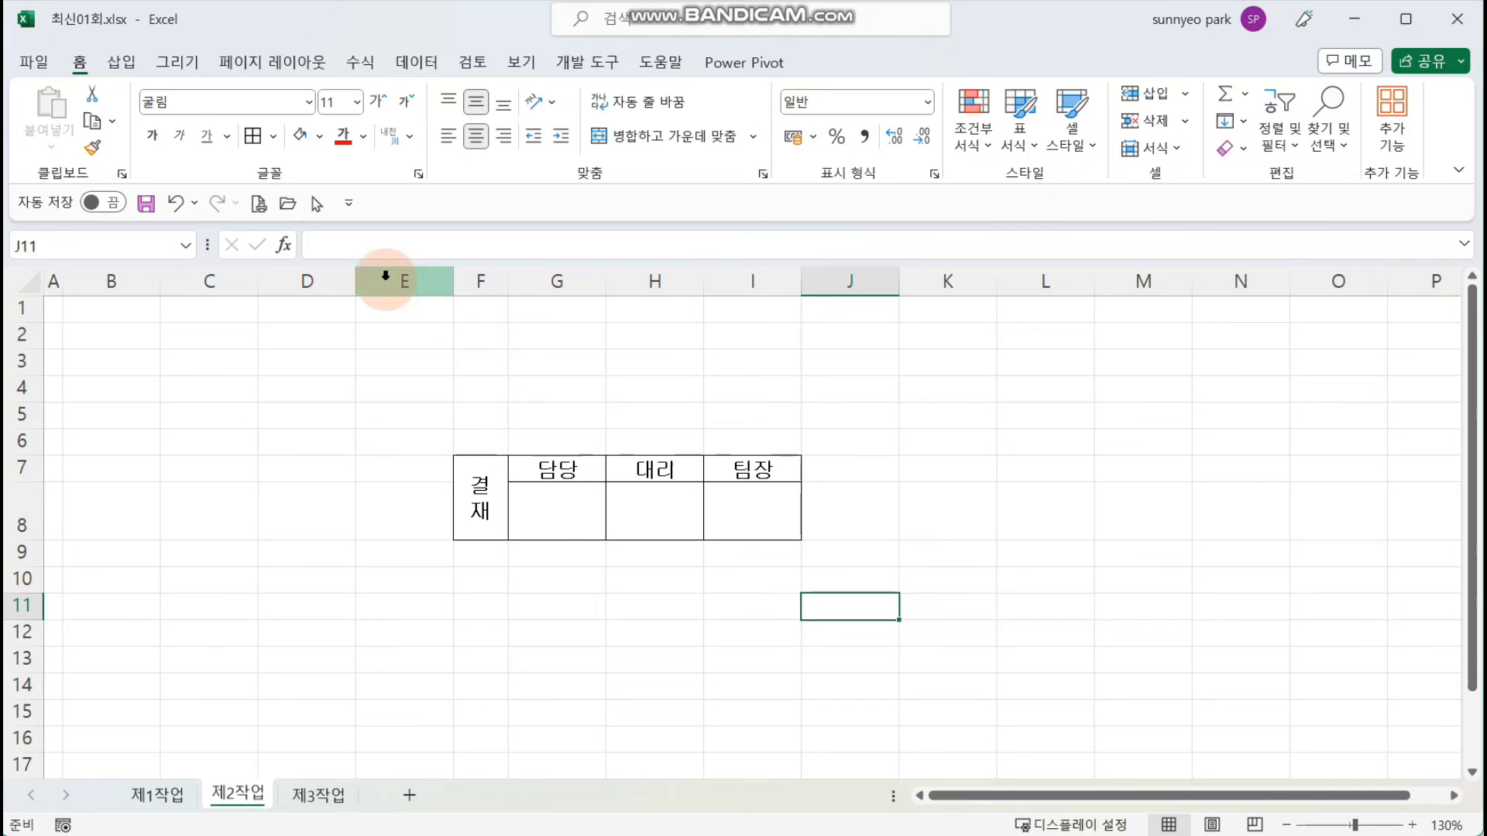
left_click_drag(307, 281, 968, 279)
right_click(848, 421)
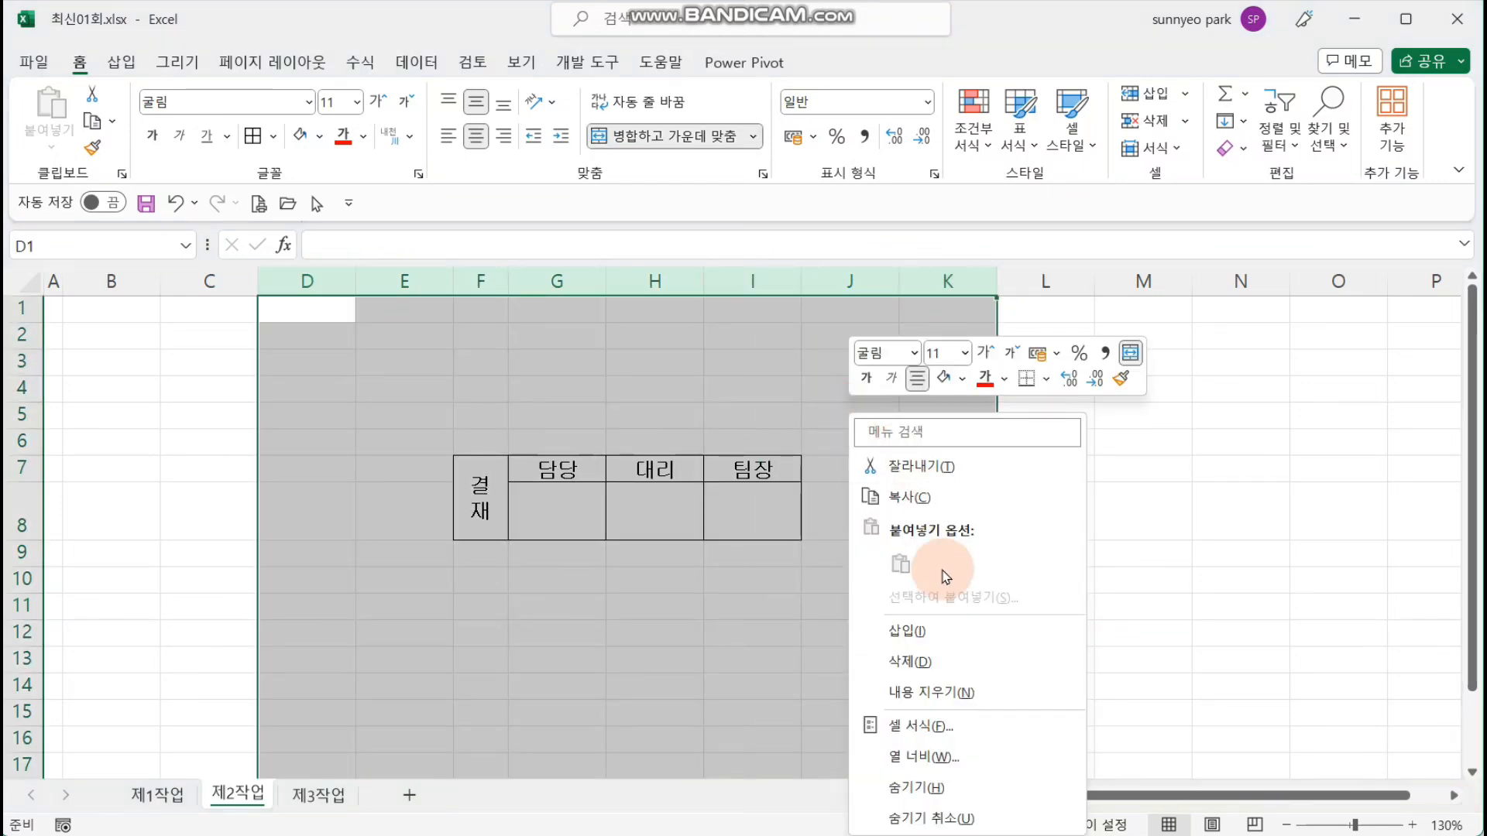
left_click(926, 660)
left_click(593, 438)
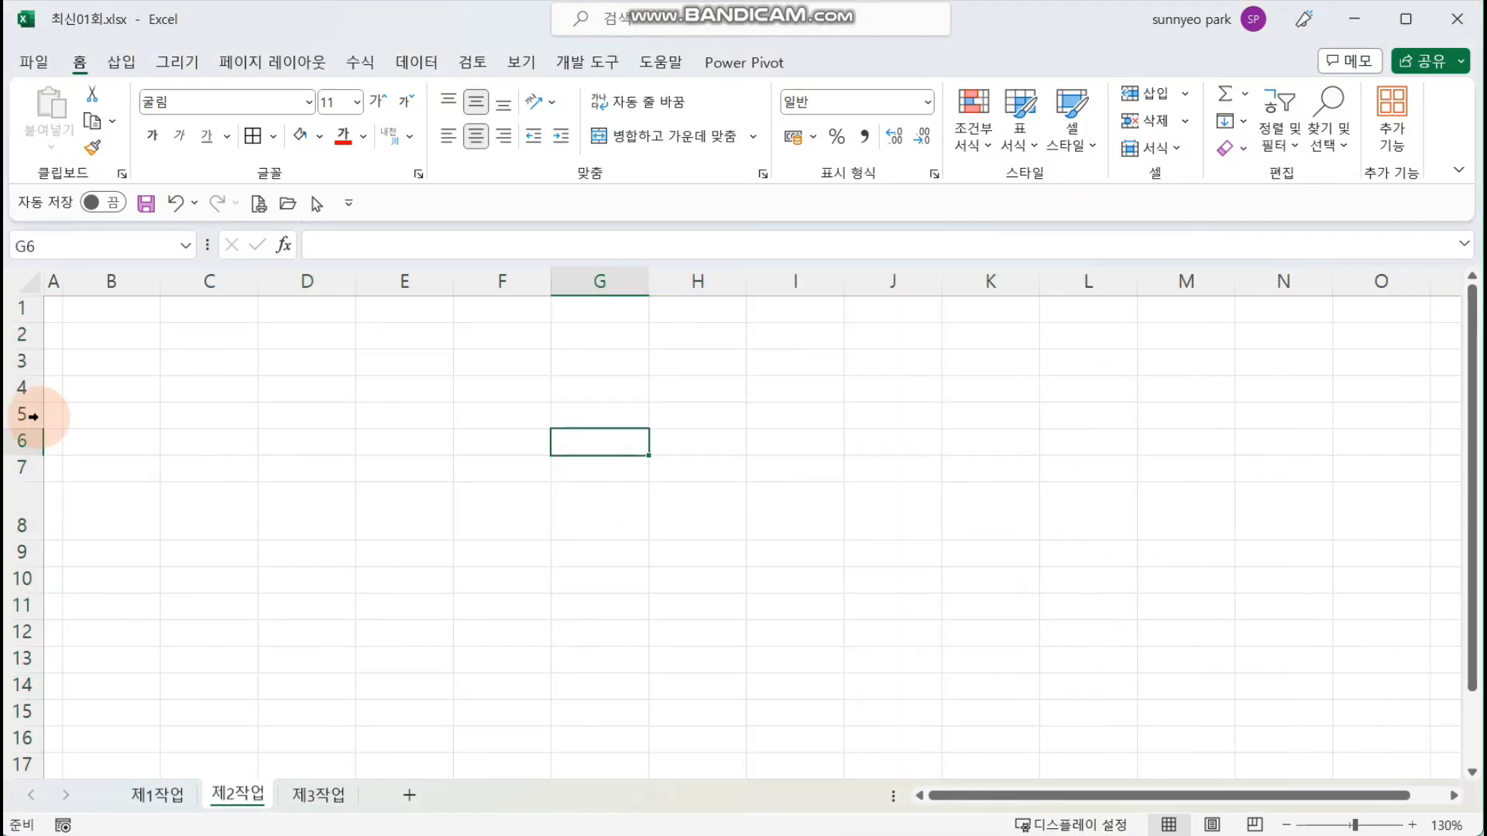
Step: Delete rows 5 to 11 on the 제2작업 sheet and return to the 제1작업 sheet
left_click_drag(23, 415, 23, 605)
right_click(539, 488)
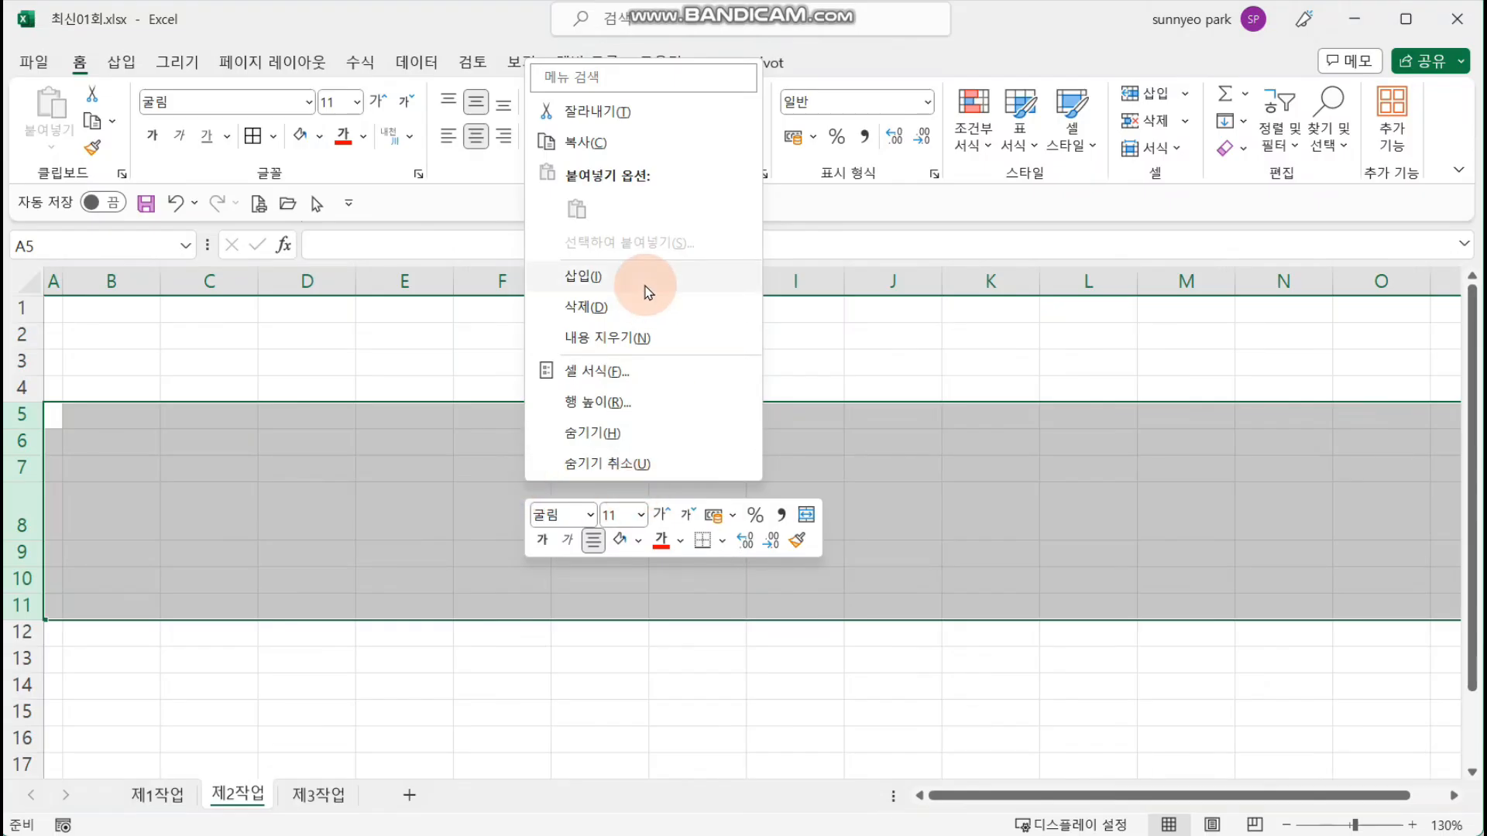
left_click(641, 307)
left_click(569, 492)
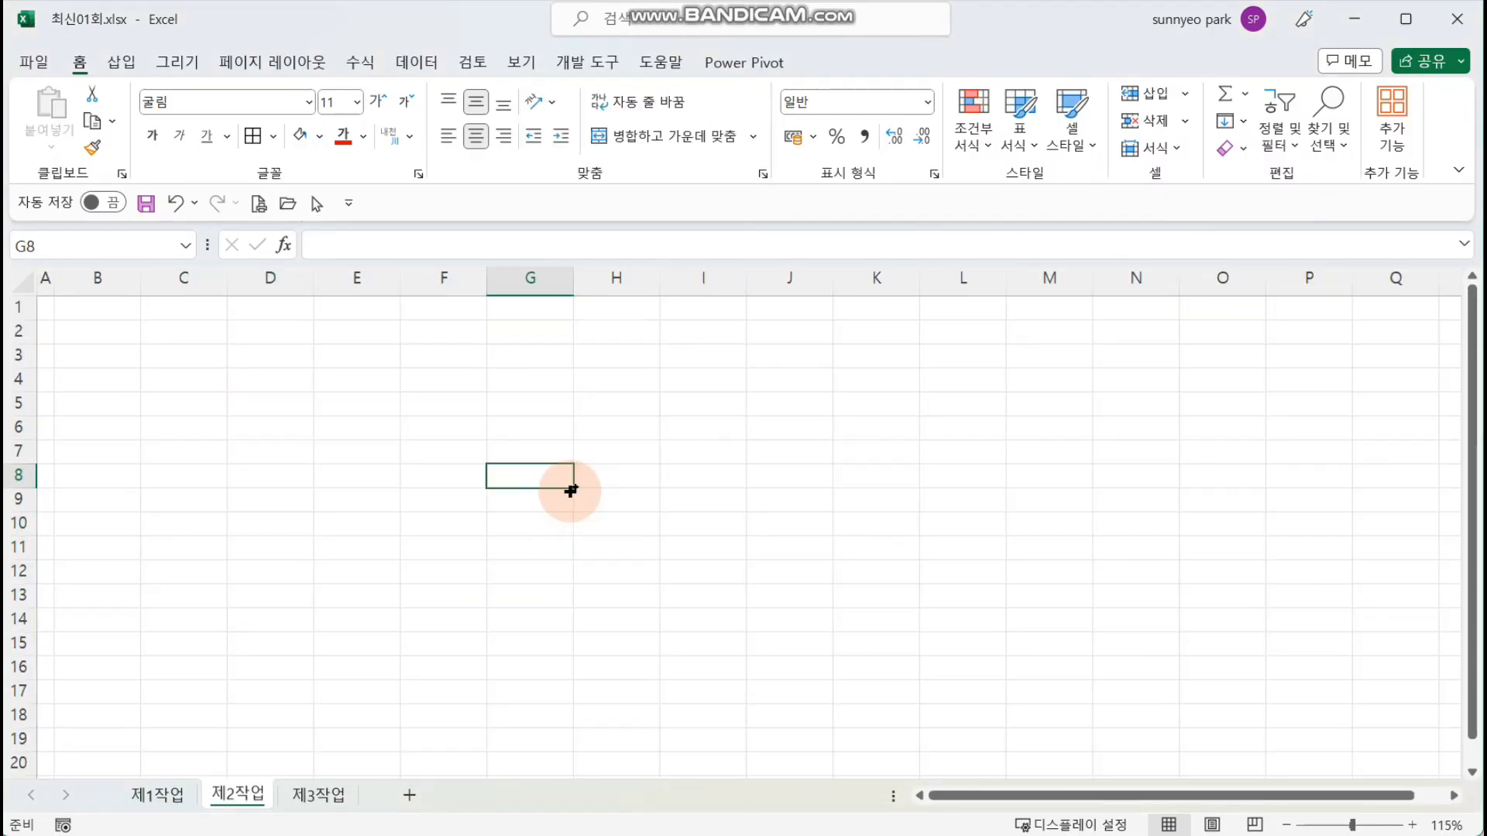
left_click(173, 797)
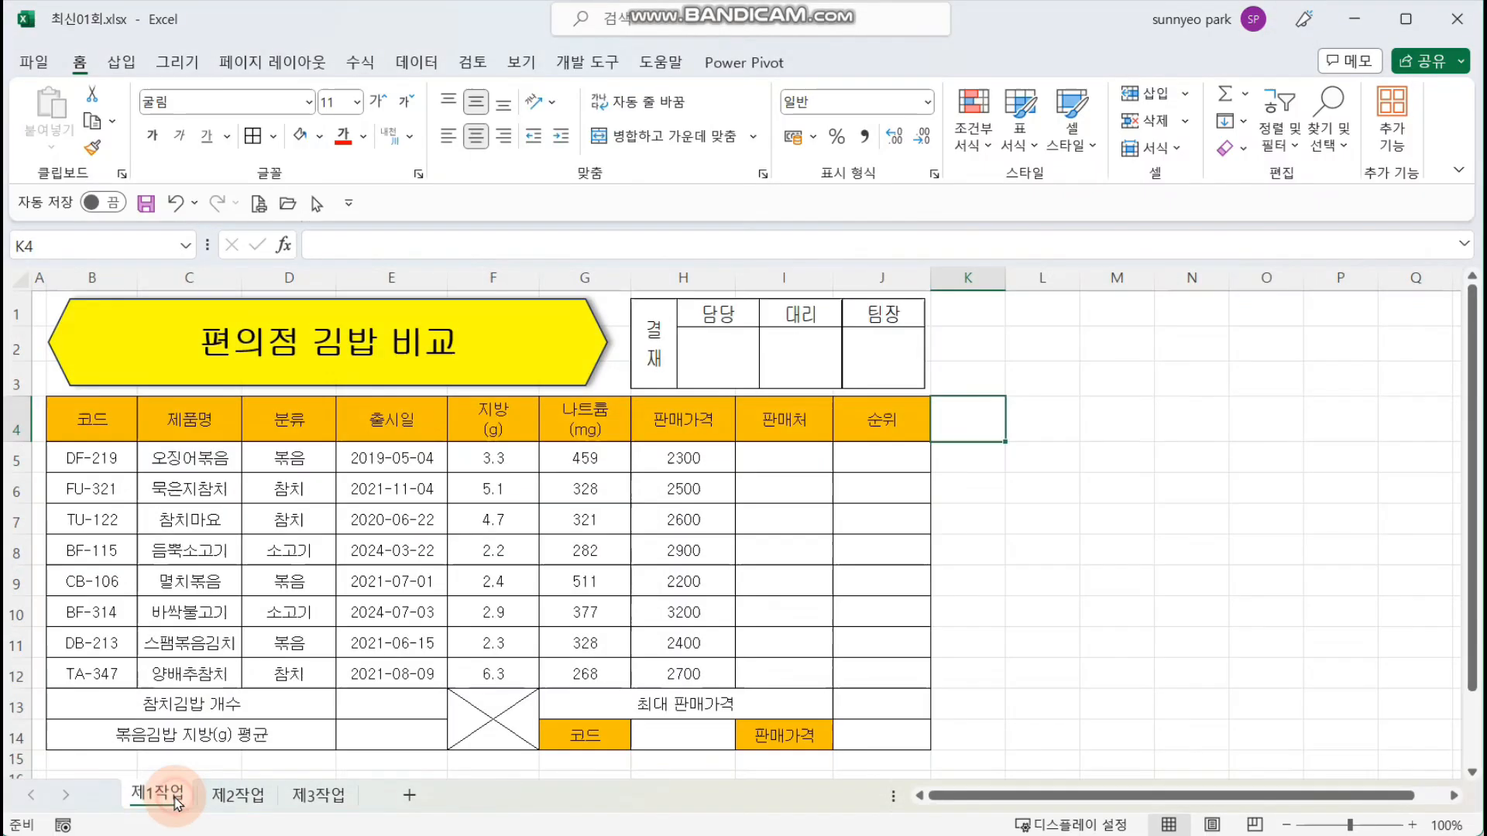
Step: Right-align the fat, sodium and price figures in cells F5 to H12
left_click(793, 548)
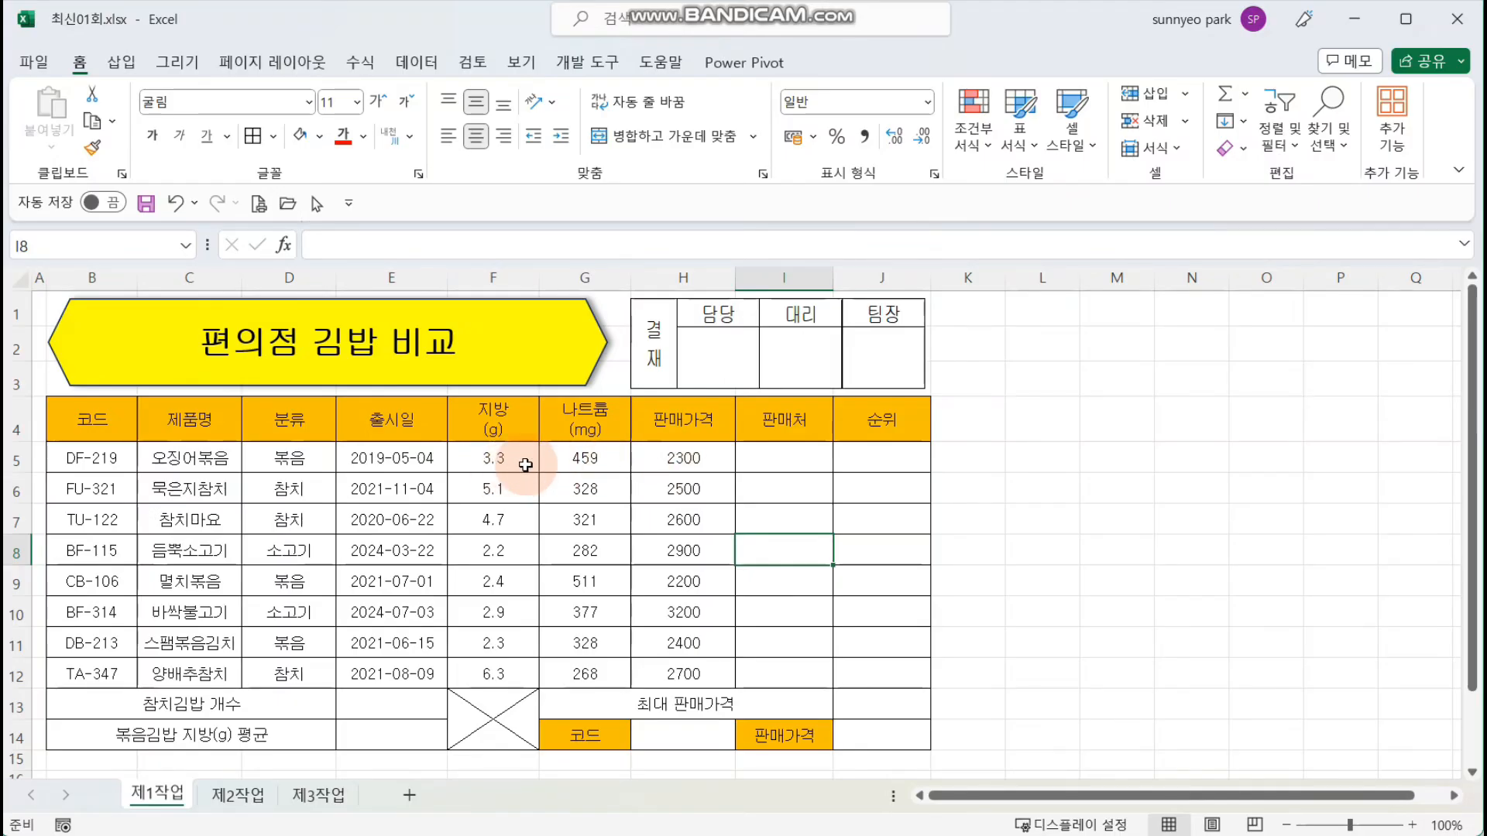
left_click_drag(488, 462, 694, 667)
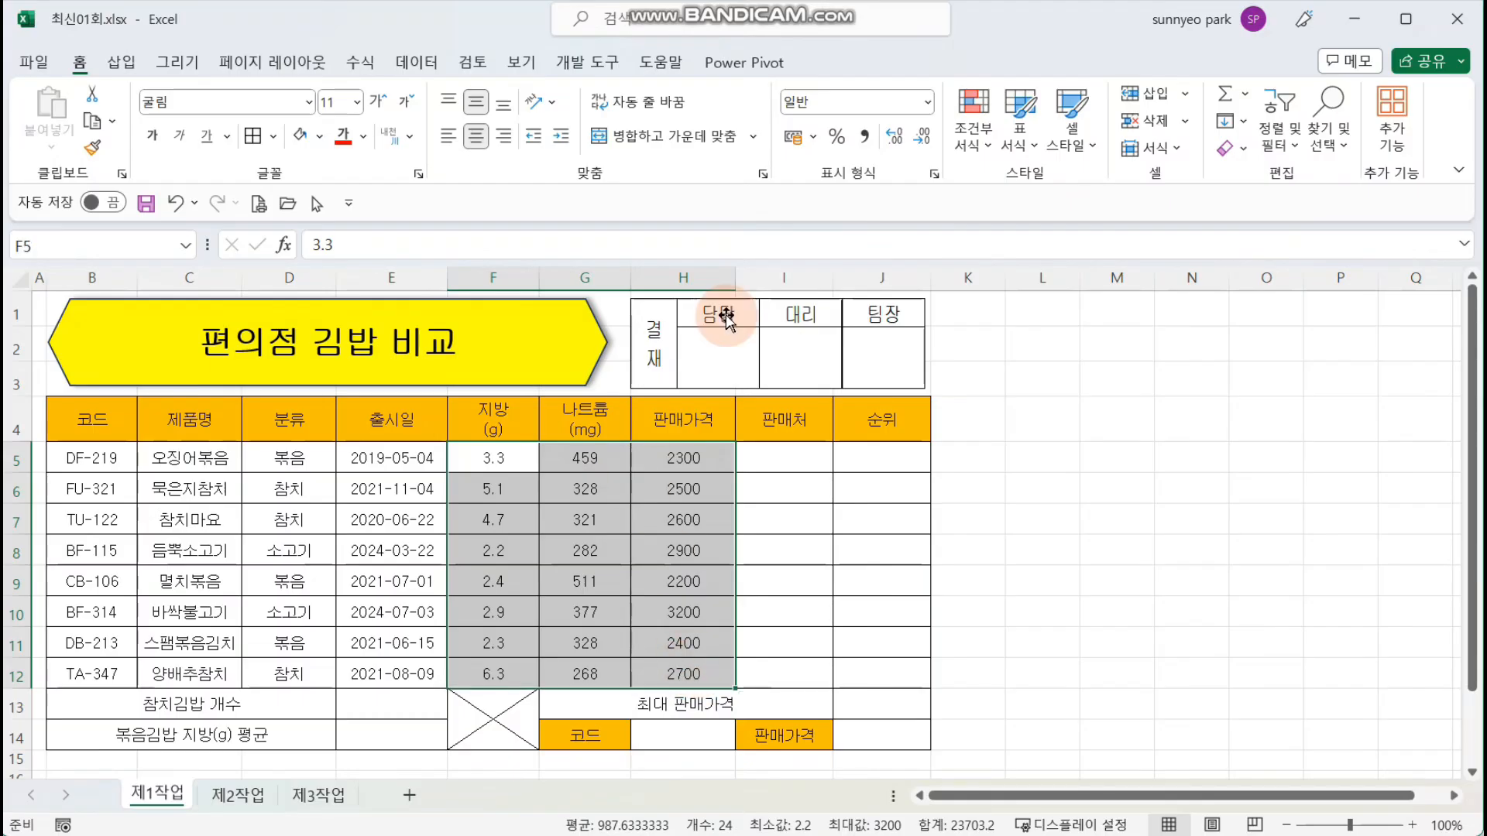
left_click(503, 137)
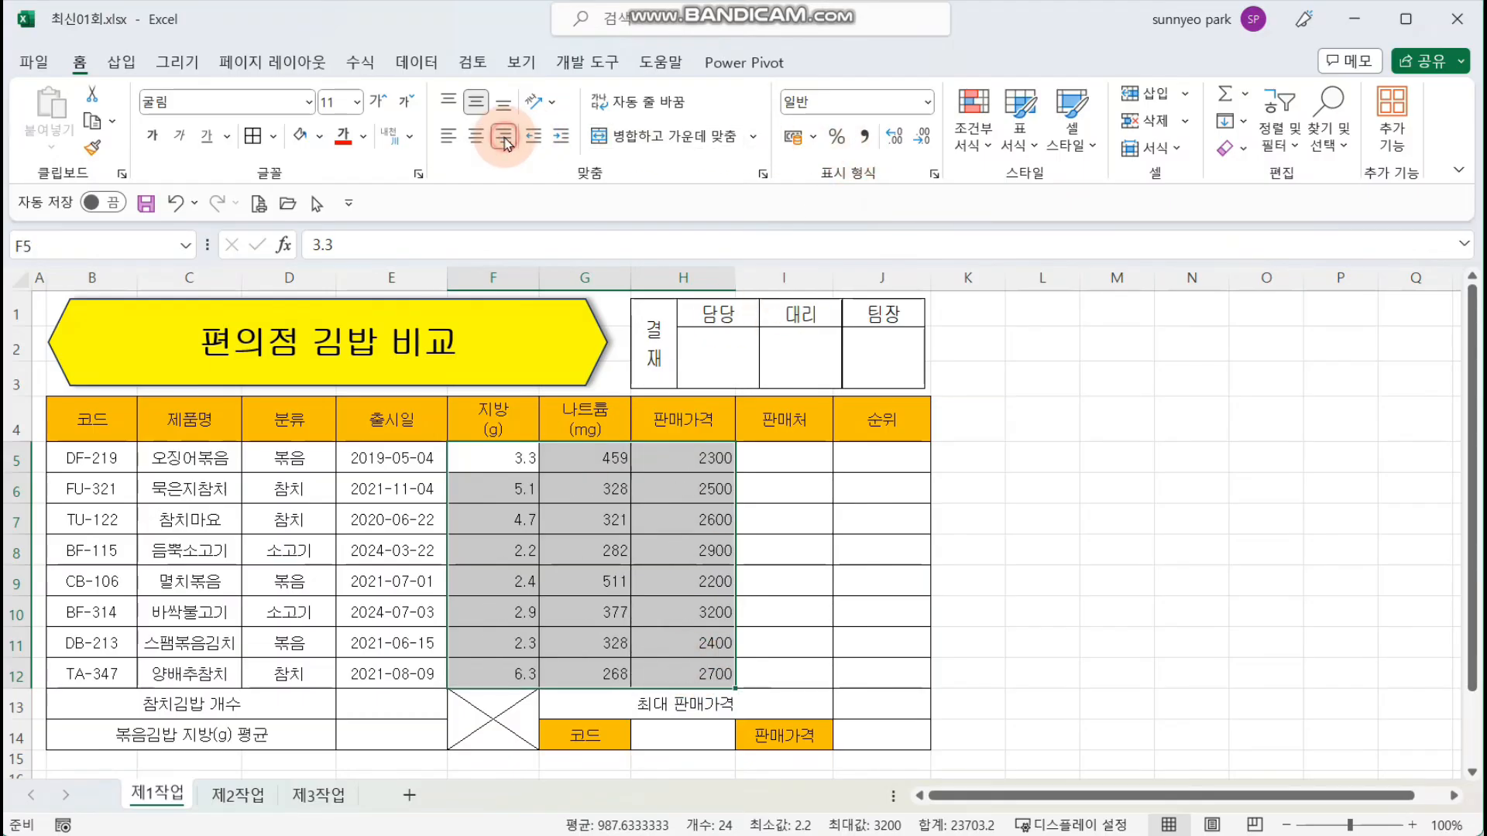
left_click(1098, 542)
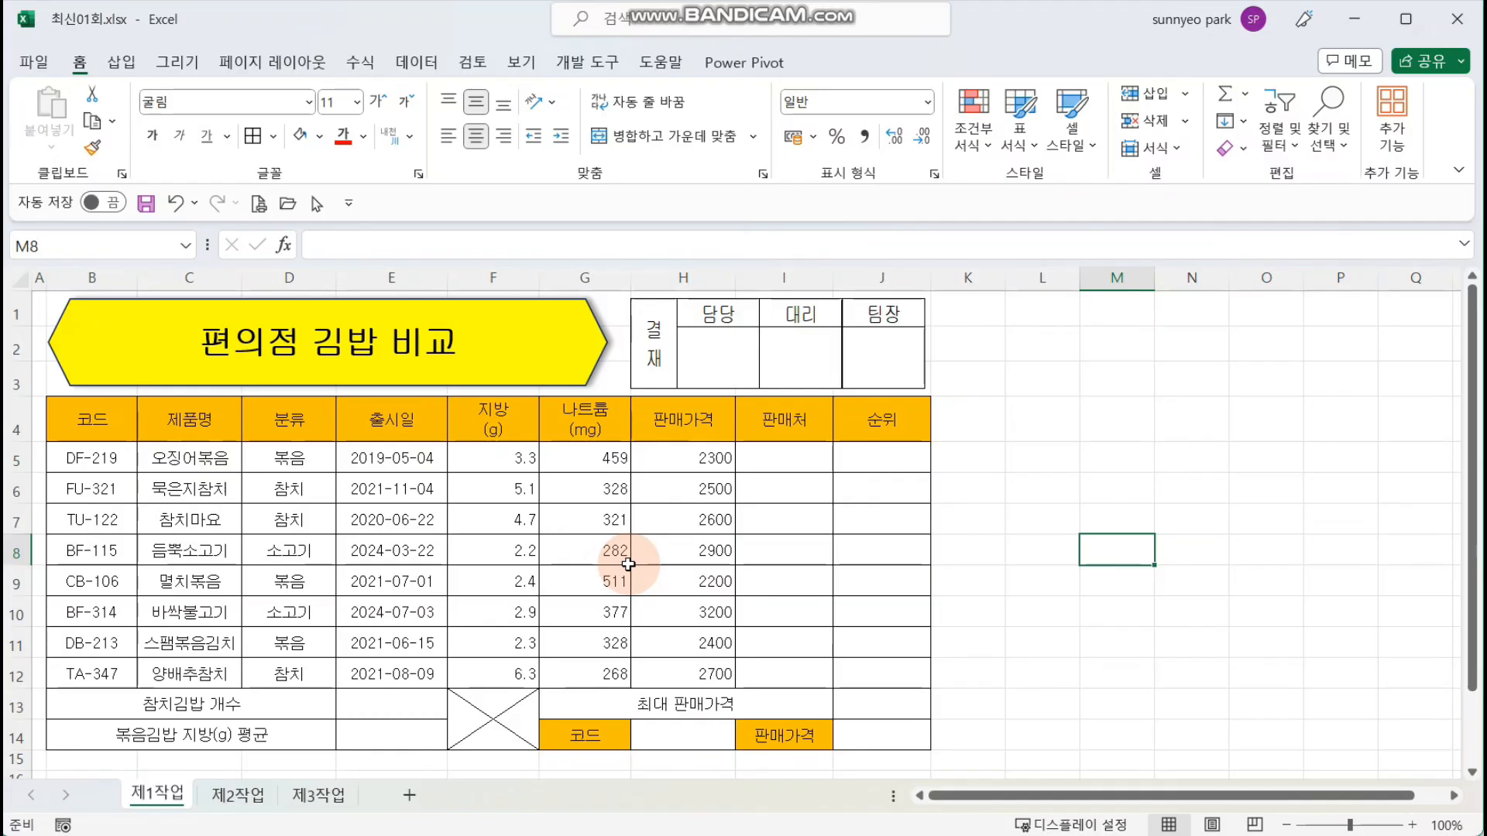
Step: Apply the comma style to cells F5 to H12 and show one decimal place for the fat values in F5 to F12
left_click_drag(488, 460, 712, 671)
left_click(869, 137)
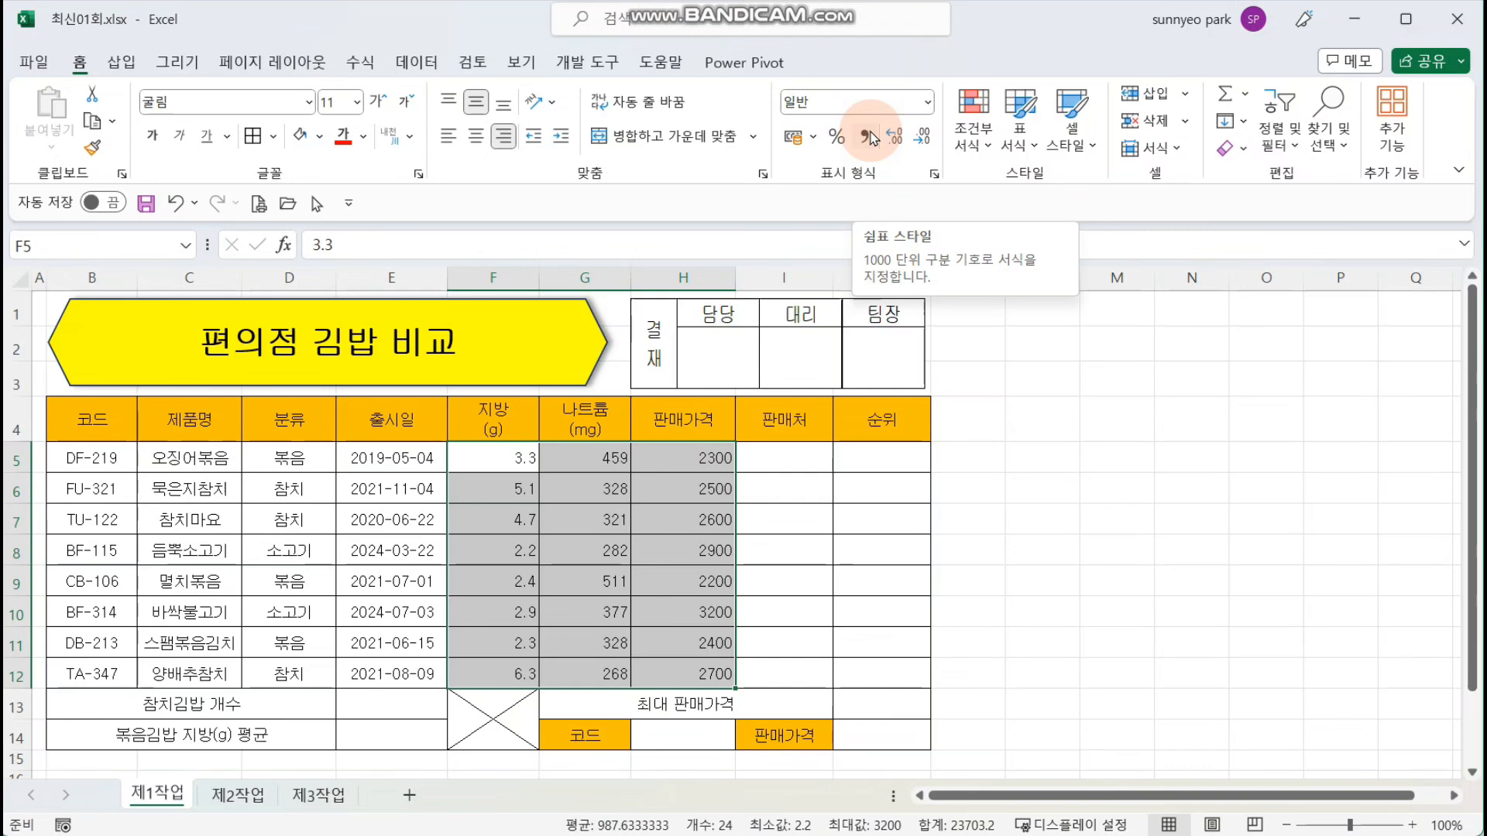
left_click(869, 138)
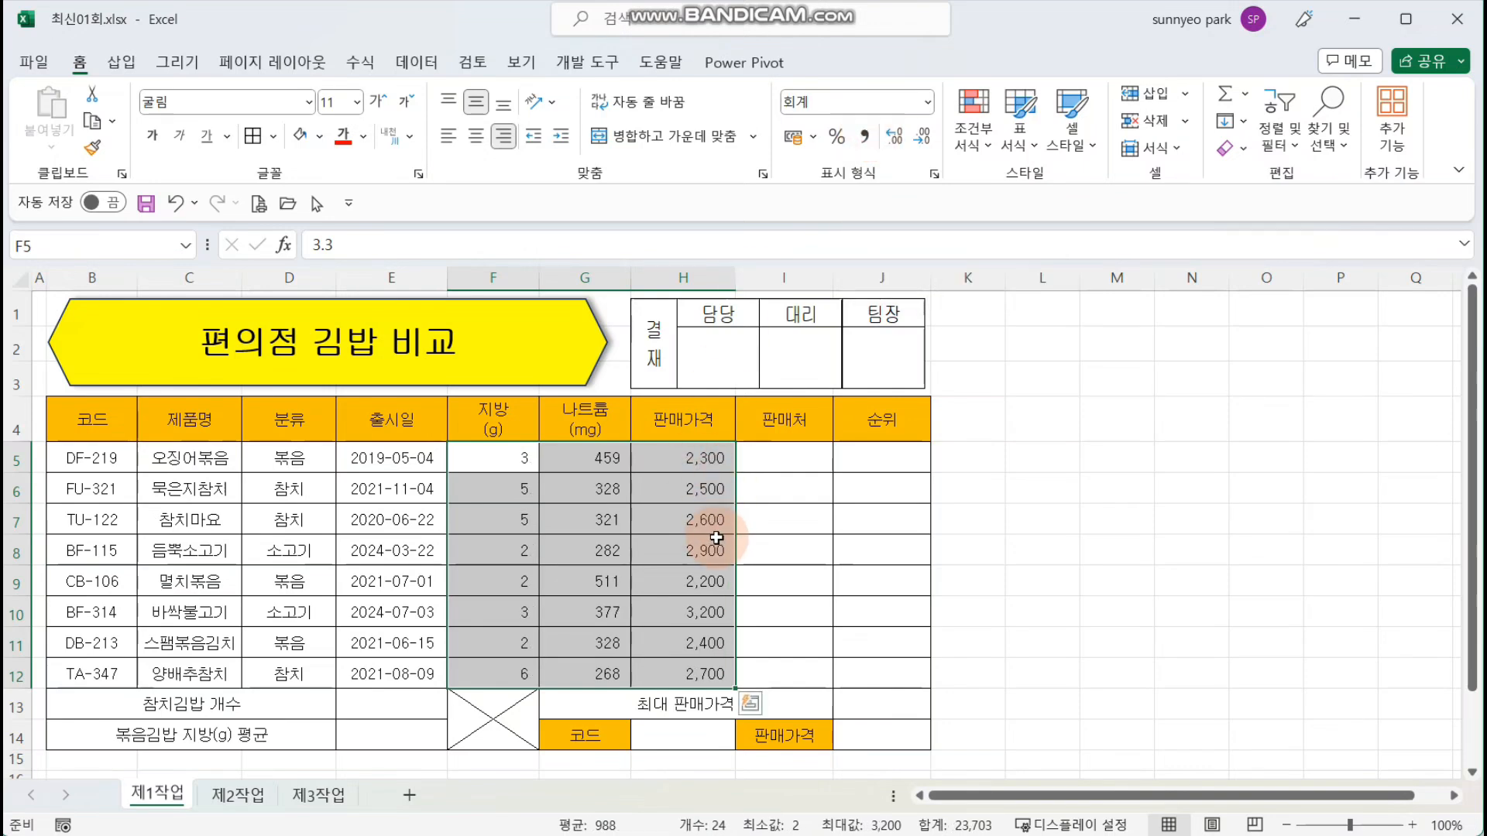
left_click_drag(479, 461, 497, 676)
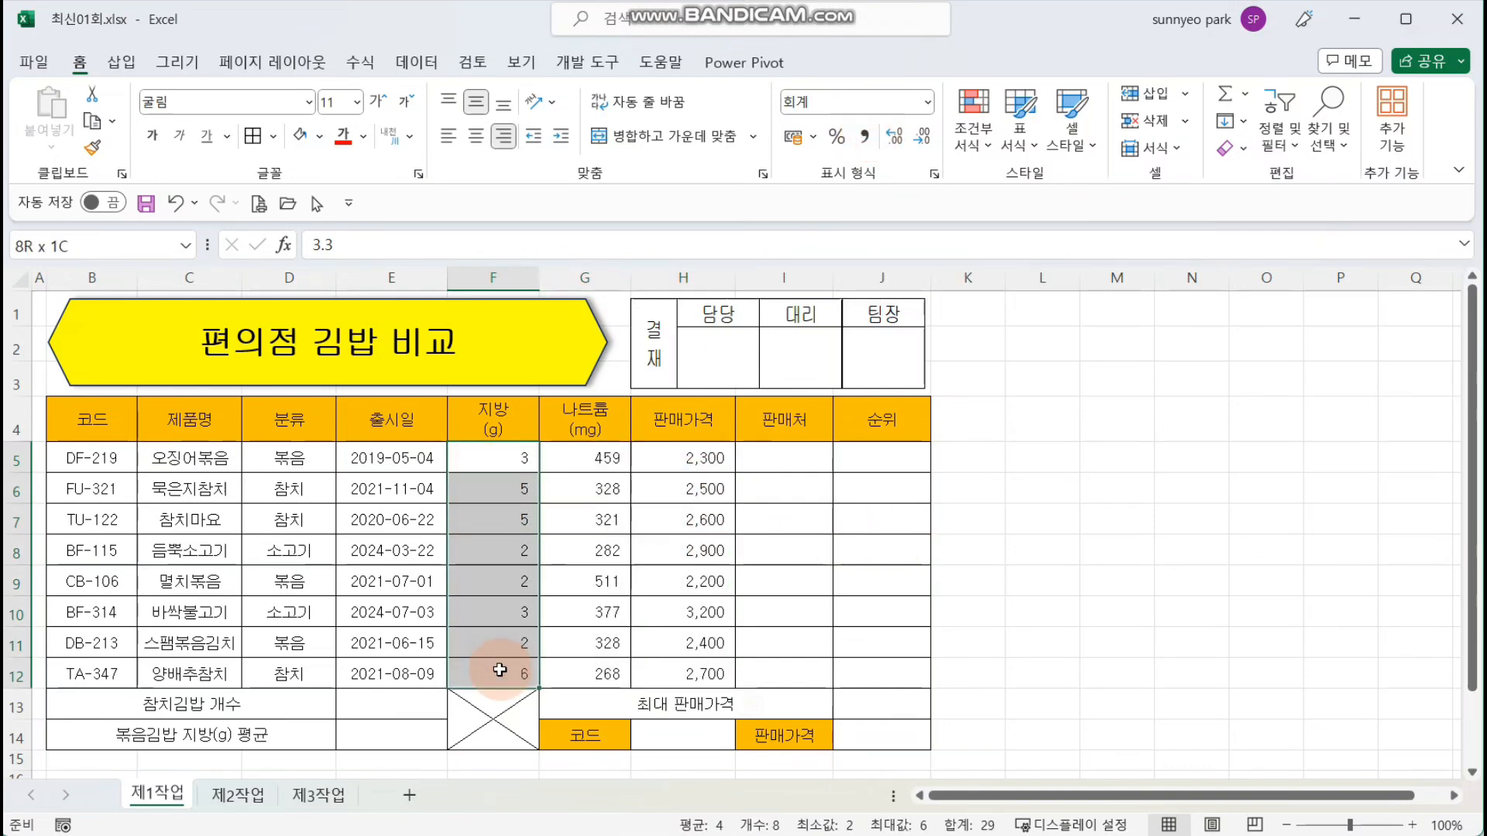
left_click(896, 141)
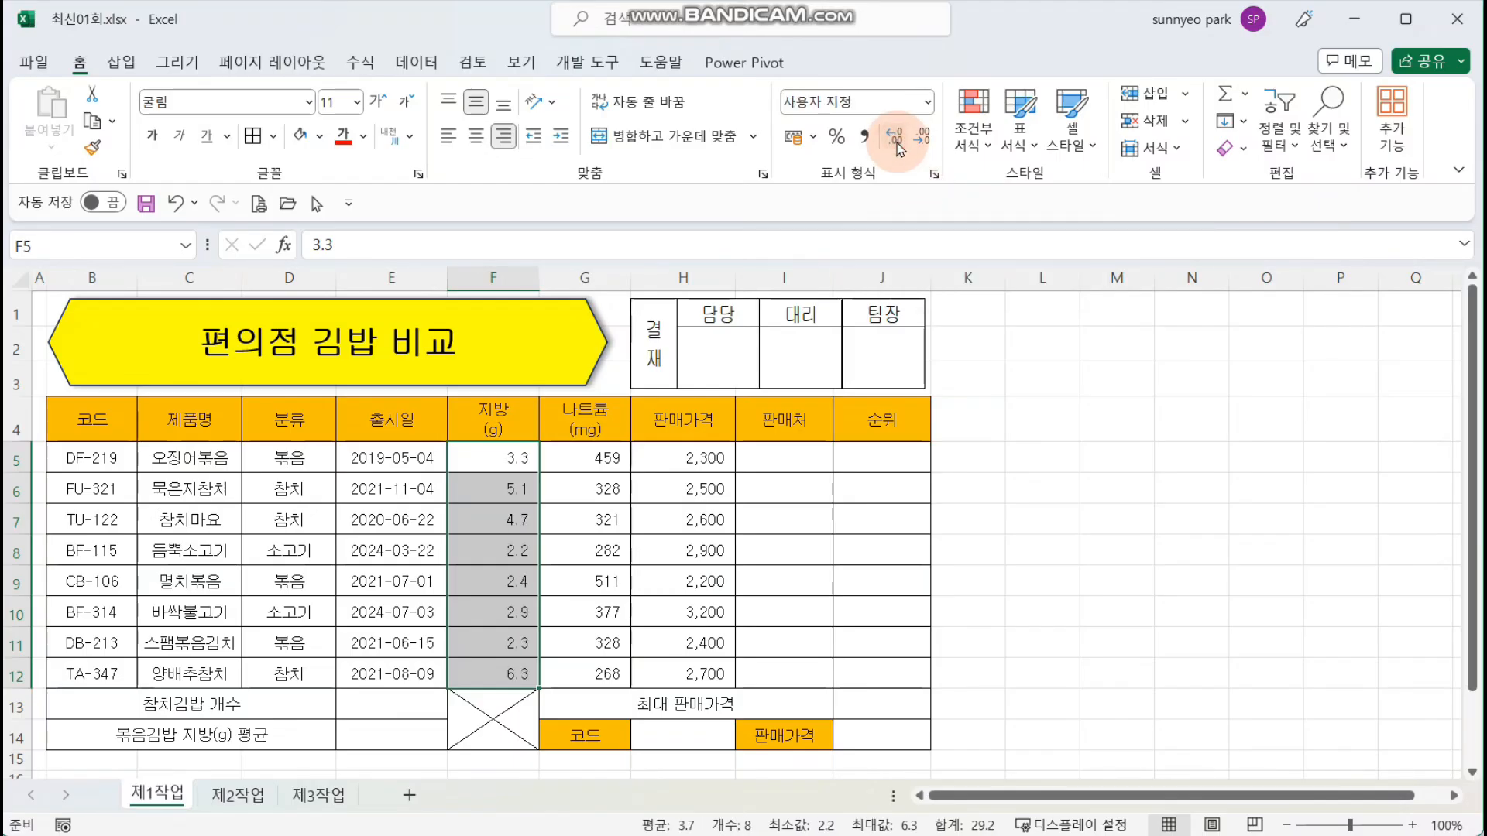
left_click(786, 453)
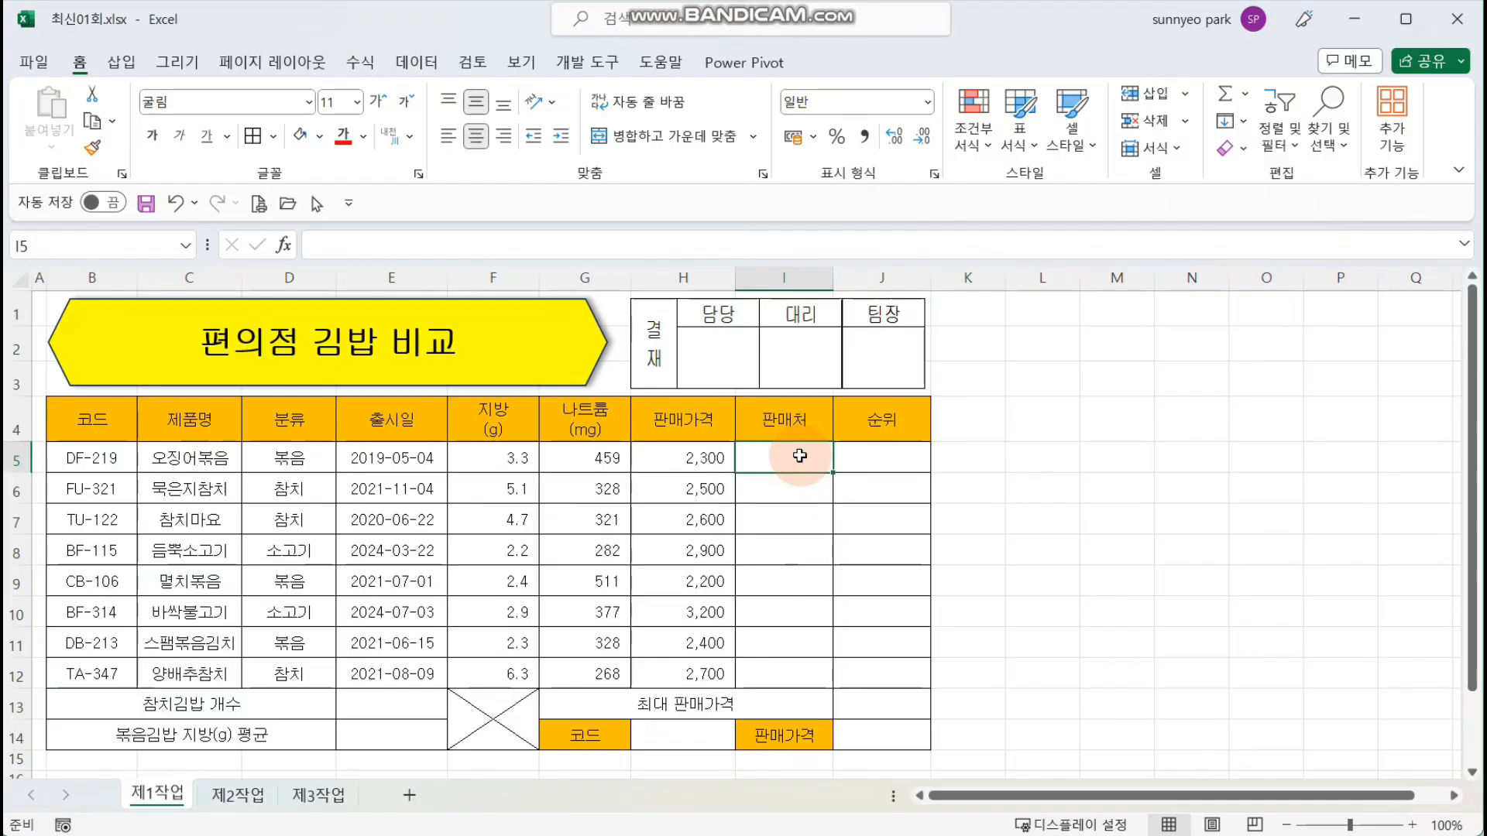
Step: Add a list (목록) validation to cell H14 with source =$B$5:$B$12 and choose DF-219 from it
left_click(697, 737)
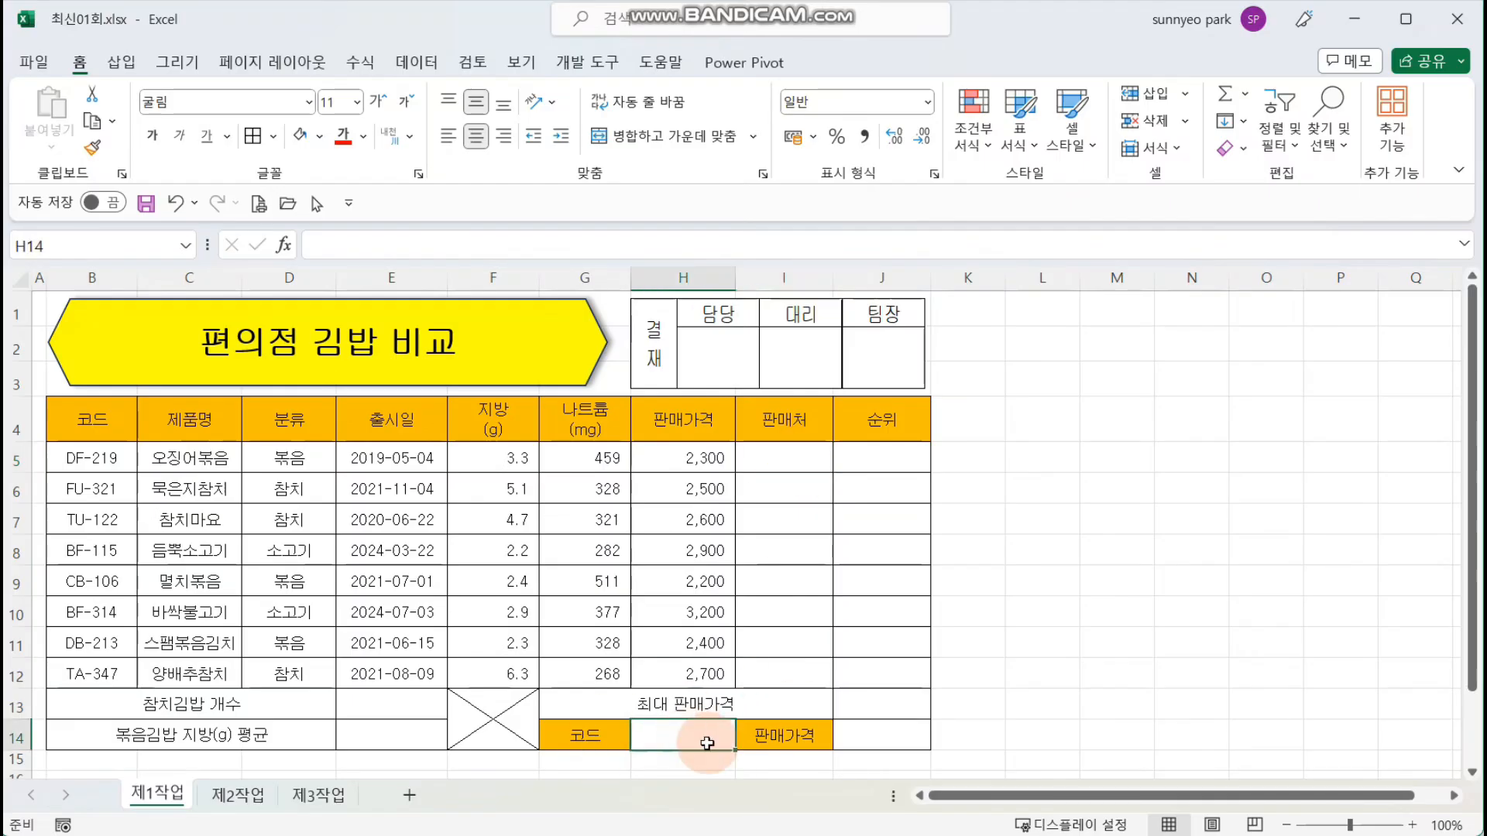
left_click(392, 63)
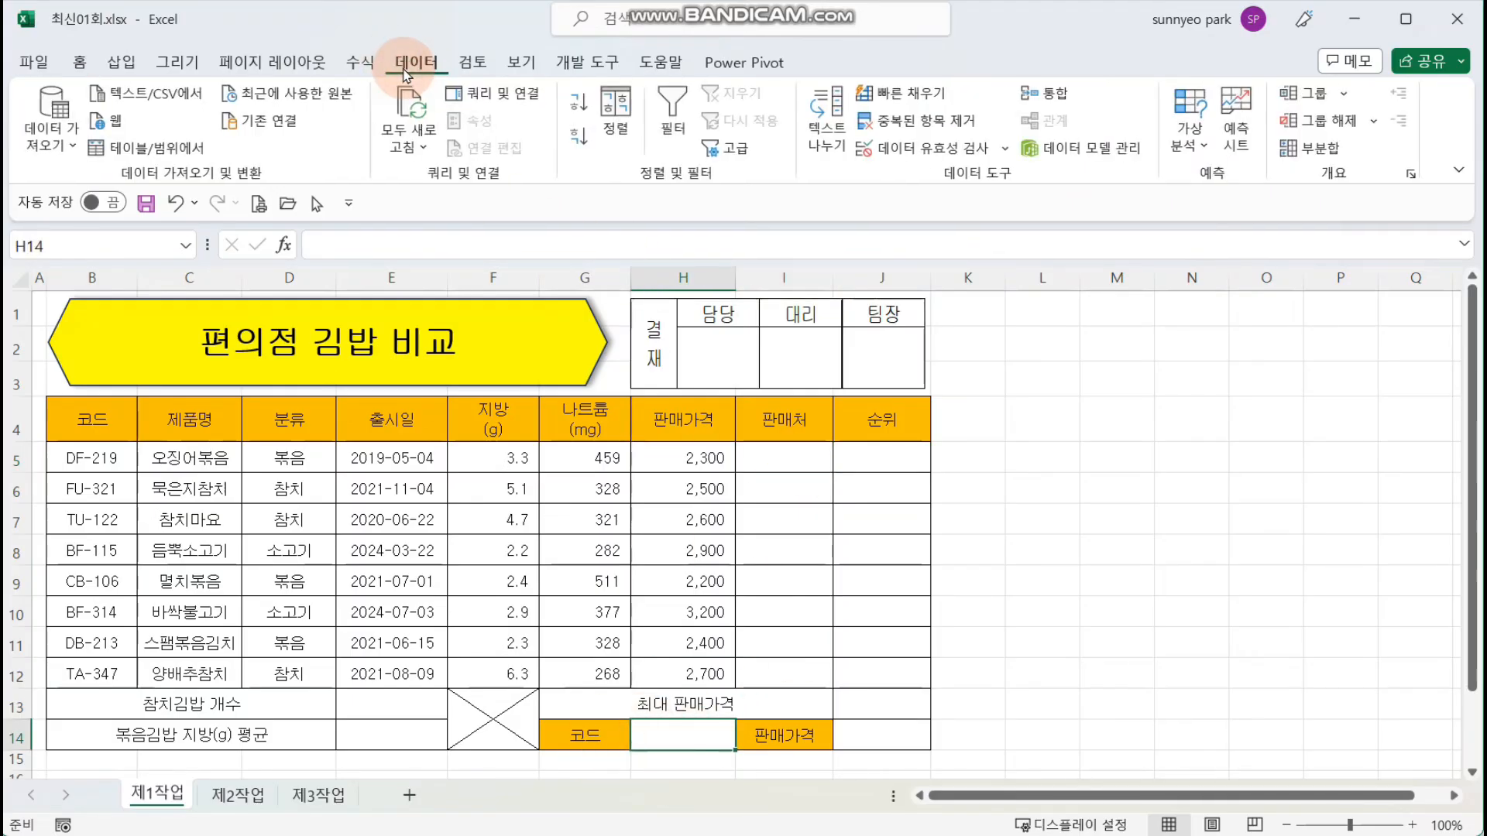
left_click(914, 147)
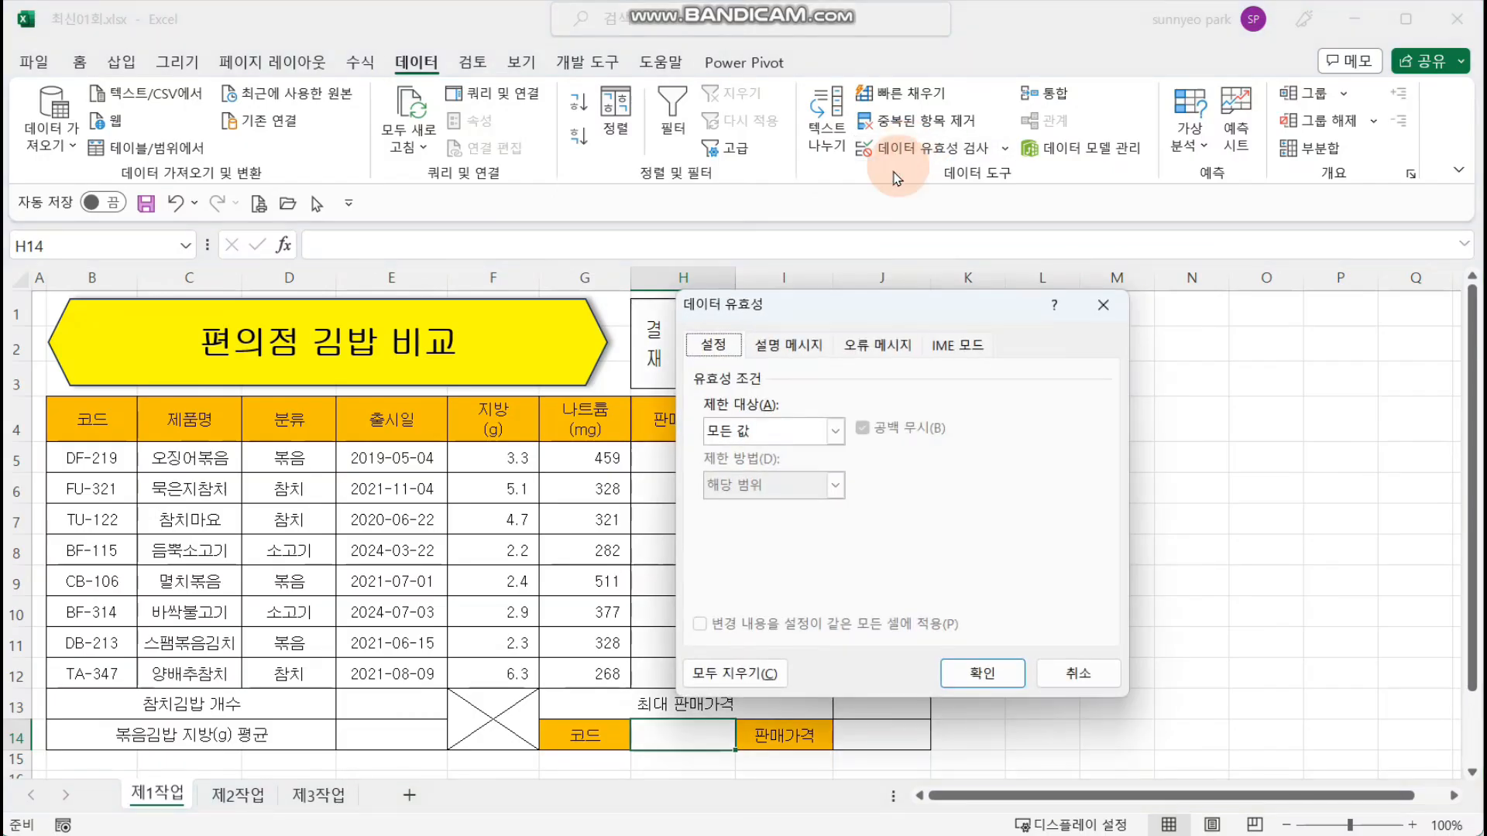
left_click(835, 432)
left_click(766, 504)
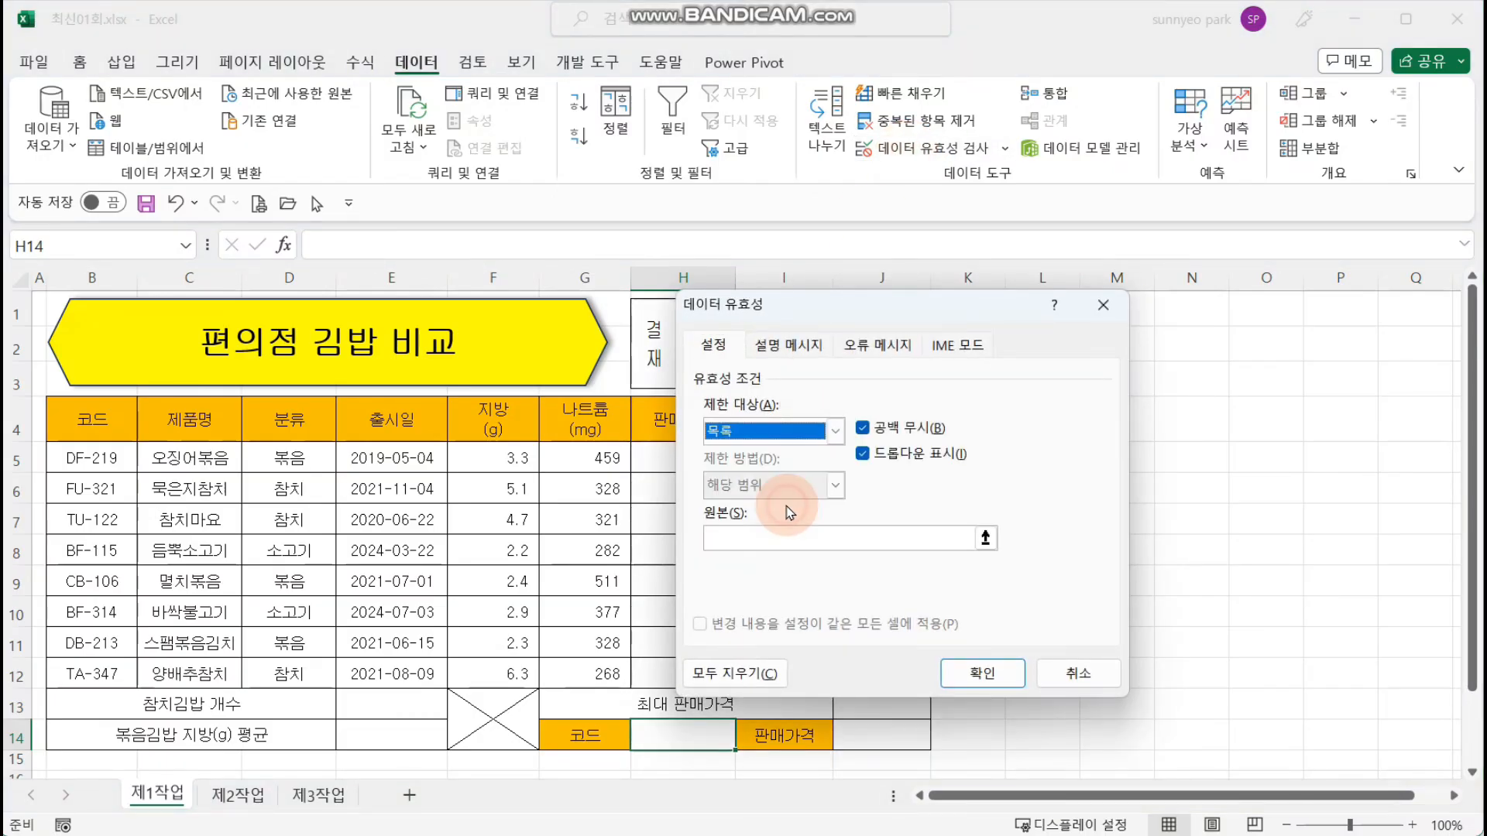
left_click(762, 543)
left_click_drag(85, 458, 90, 674)
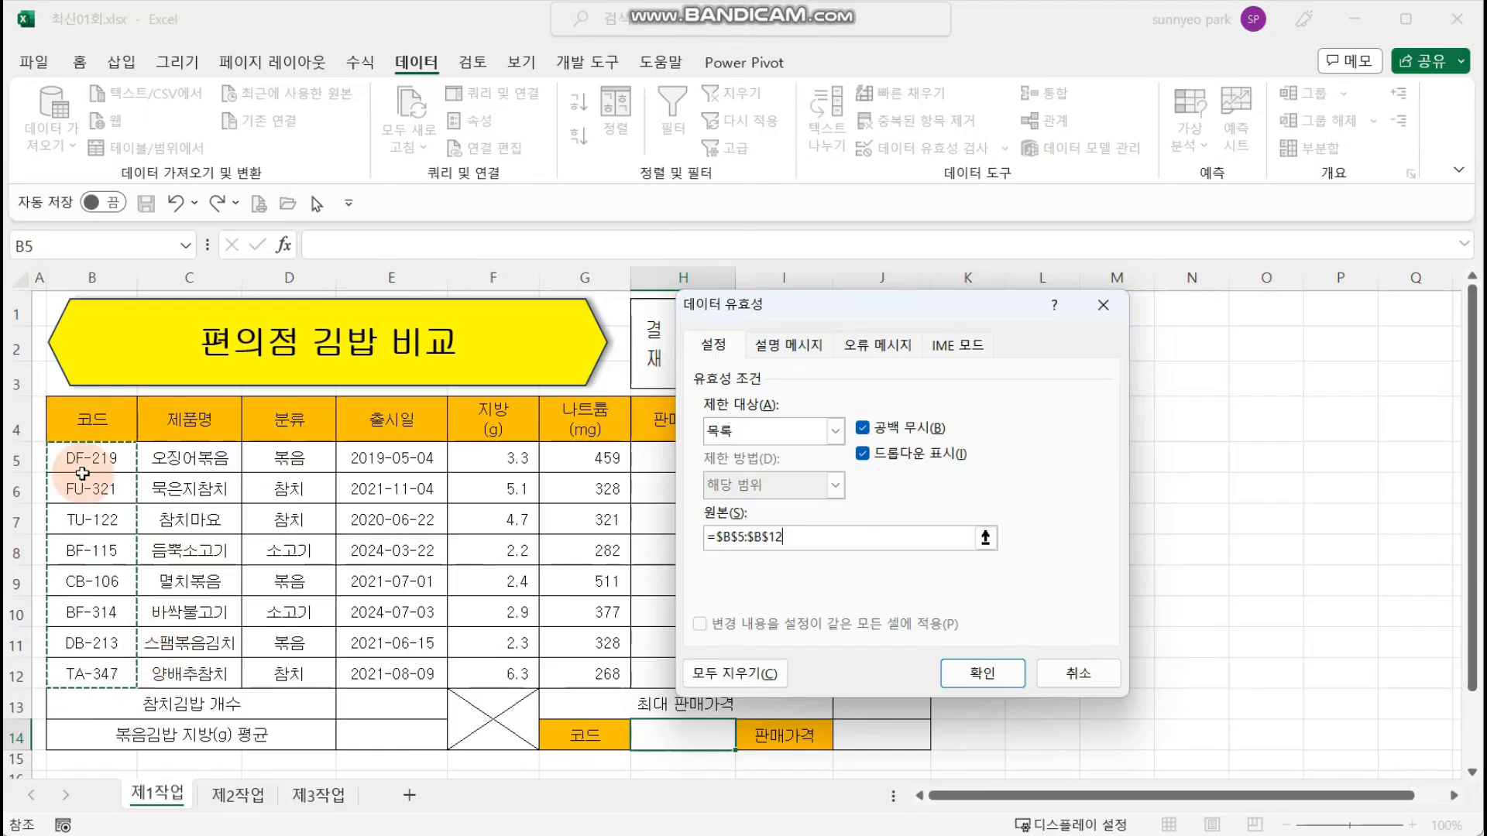
left_click(978, 676)
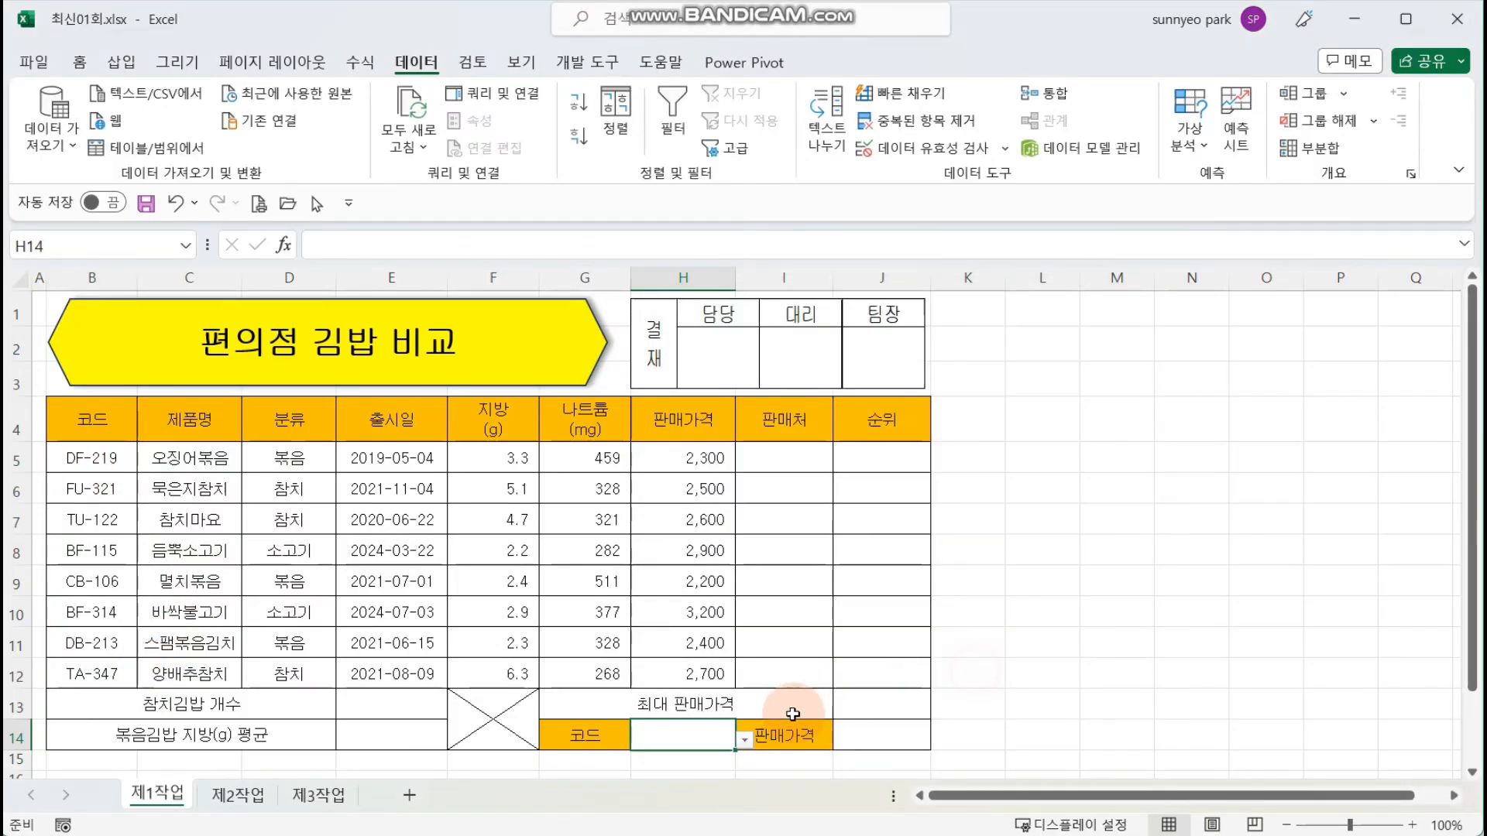
left_click(744, 740)
left_click(680, 591)
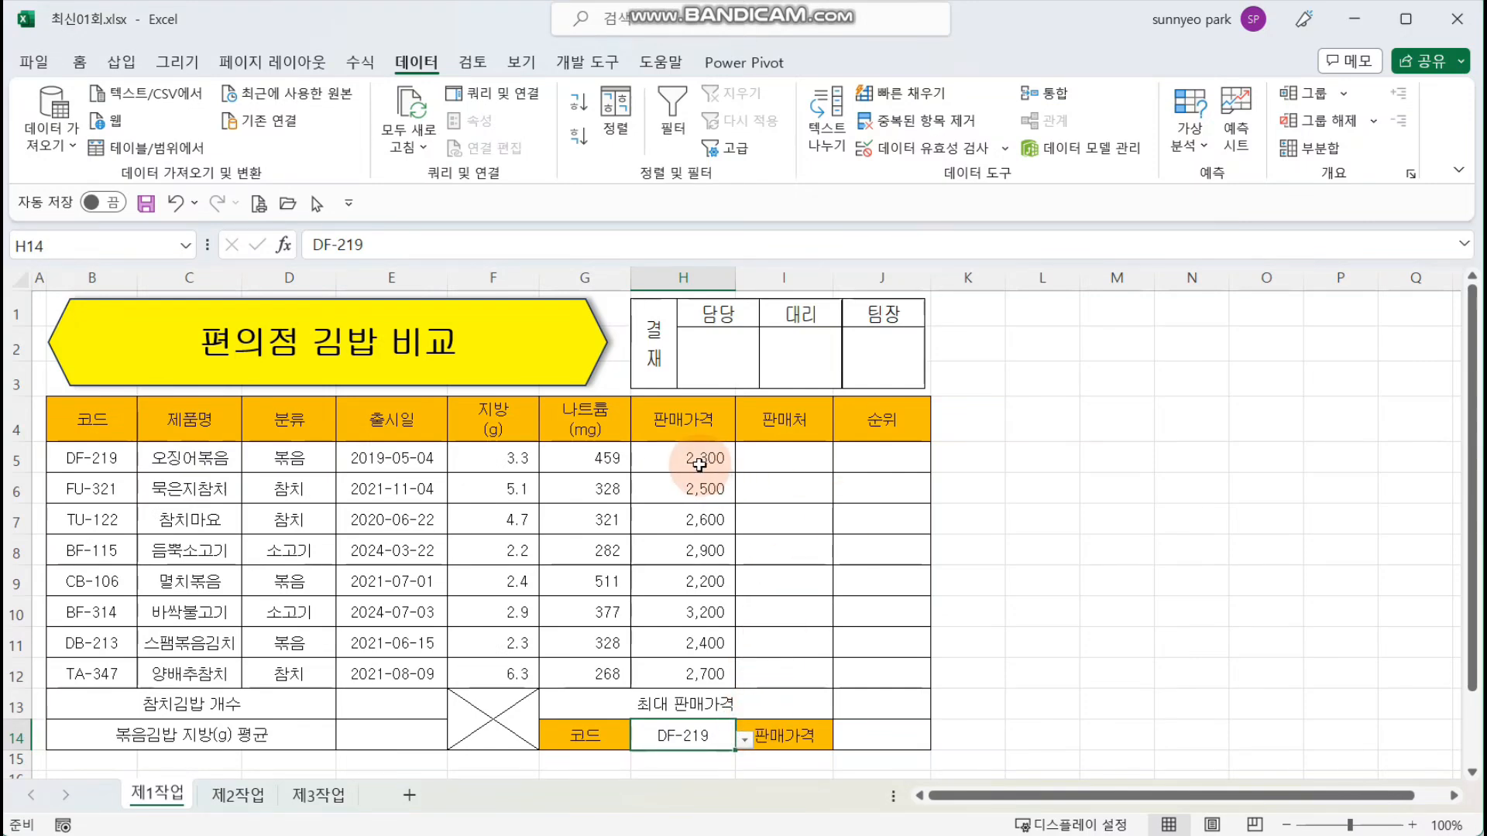
Step: Apply the custom number format #,##0원 to the 판매가격 values in cells H5 to H12
left_click_drag(699, 464, 697, 671)
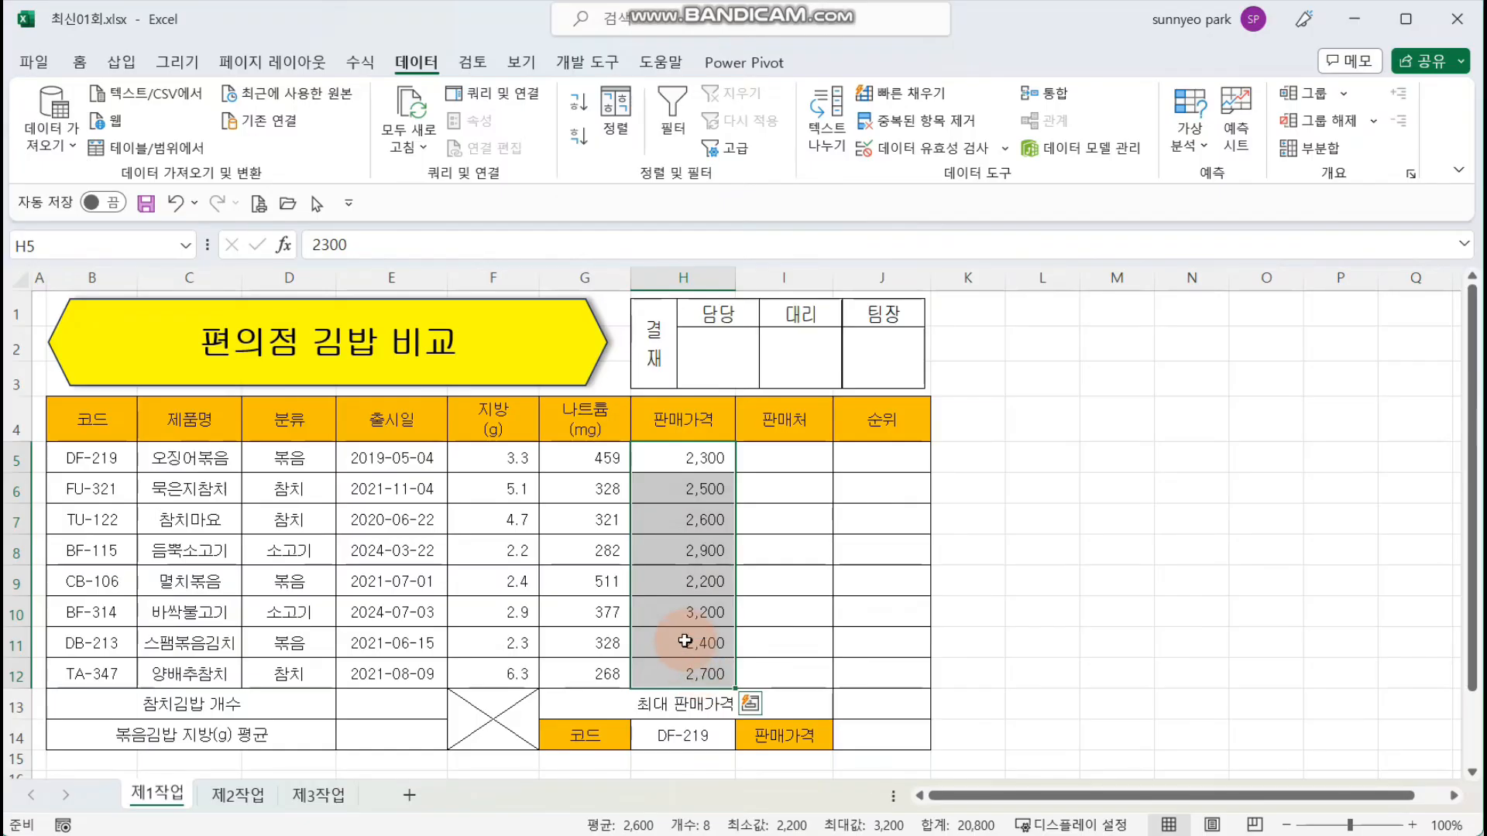
left_click(84, 65)
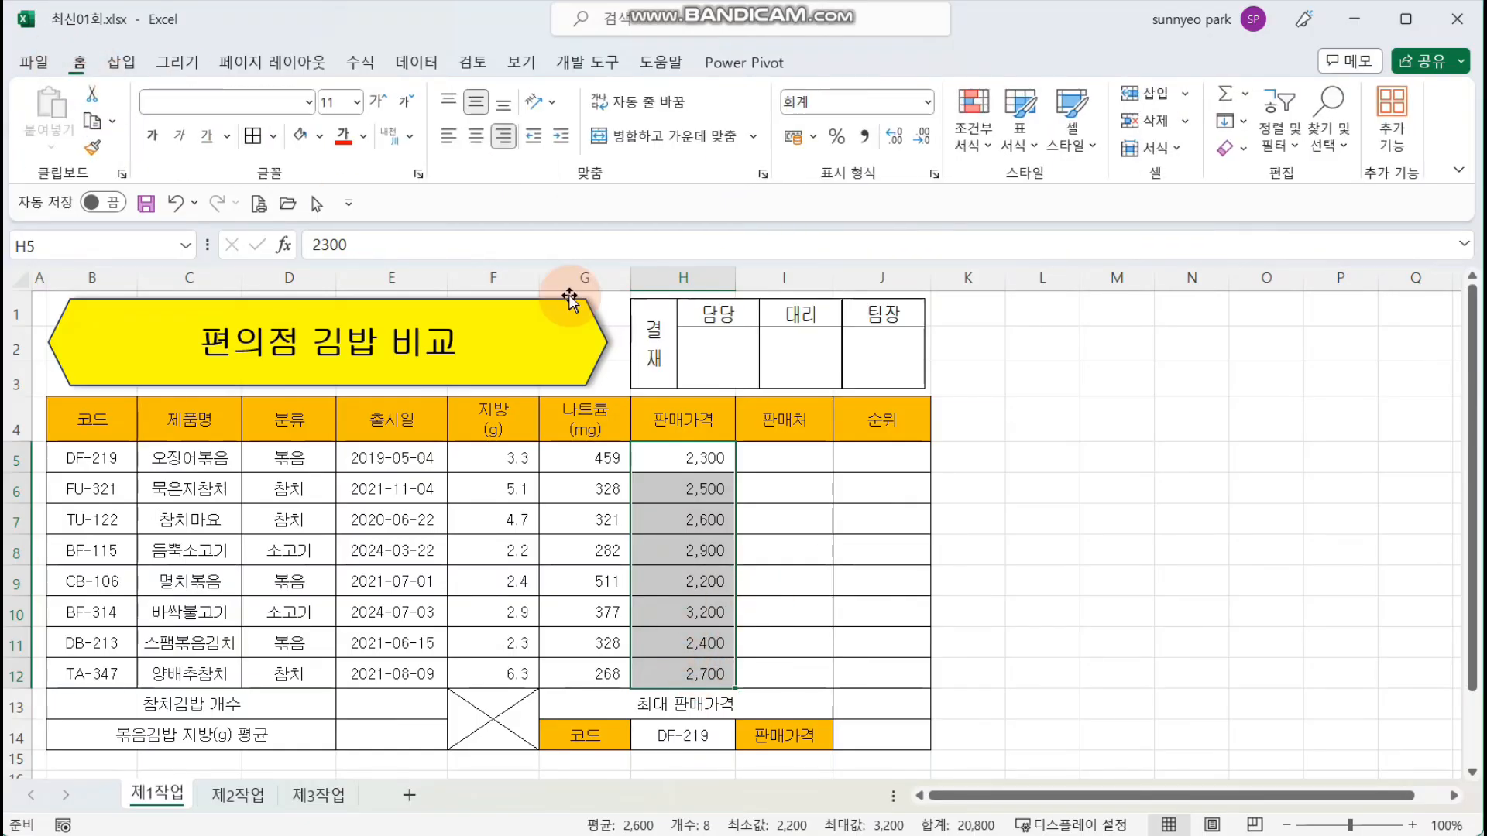
left_click(934, 176)
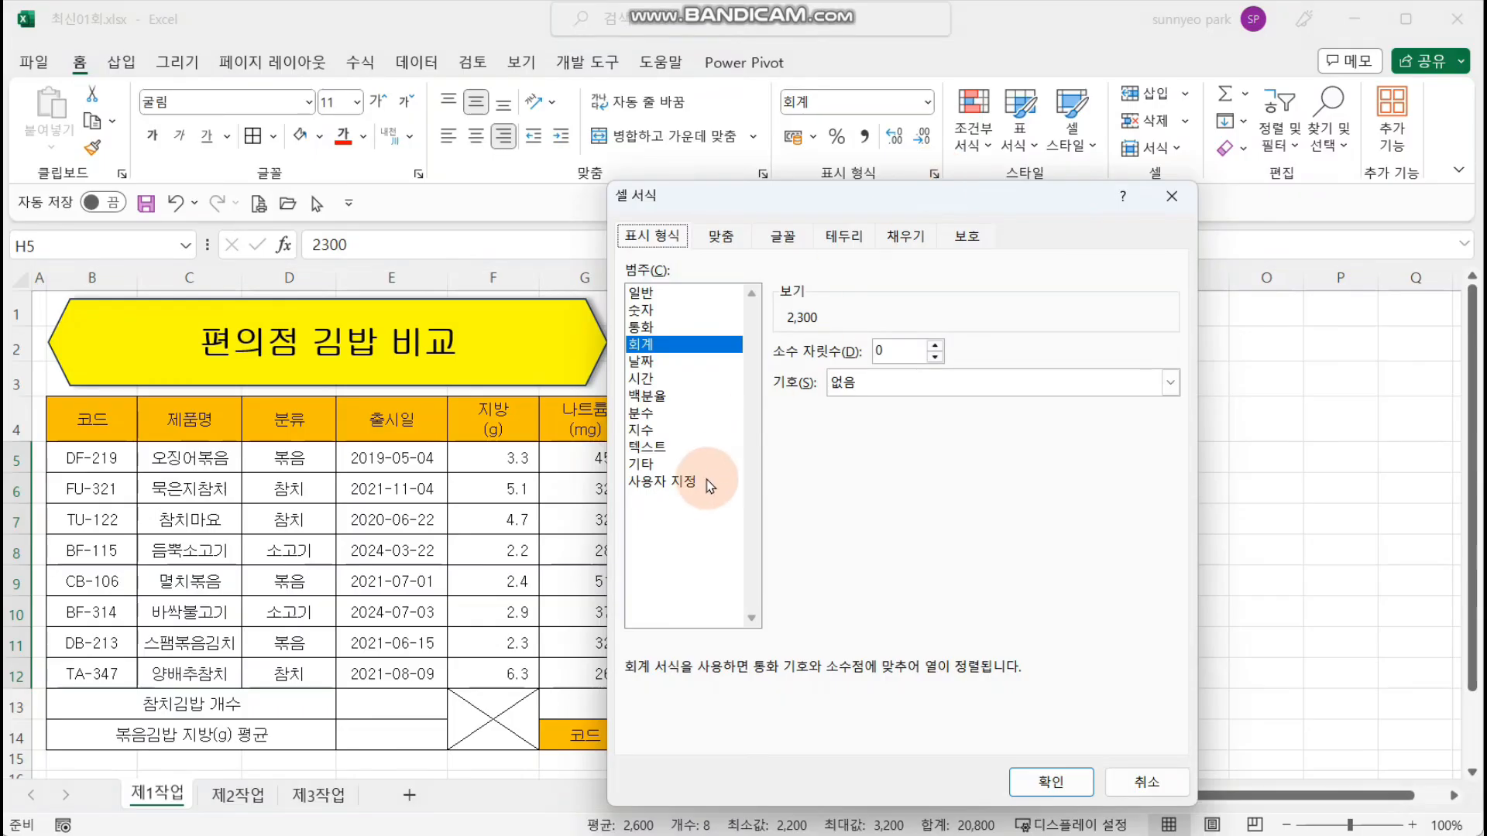
left_click(685, 482)
left_click(807, 372)
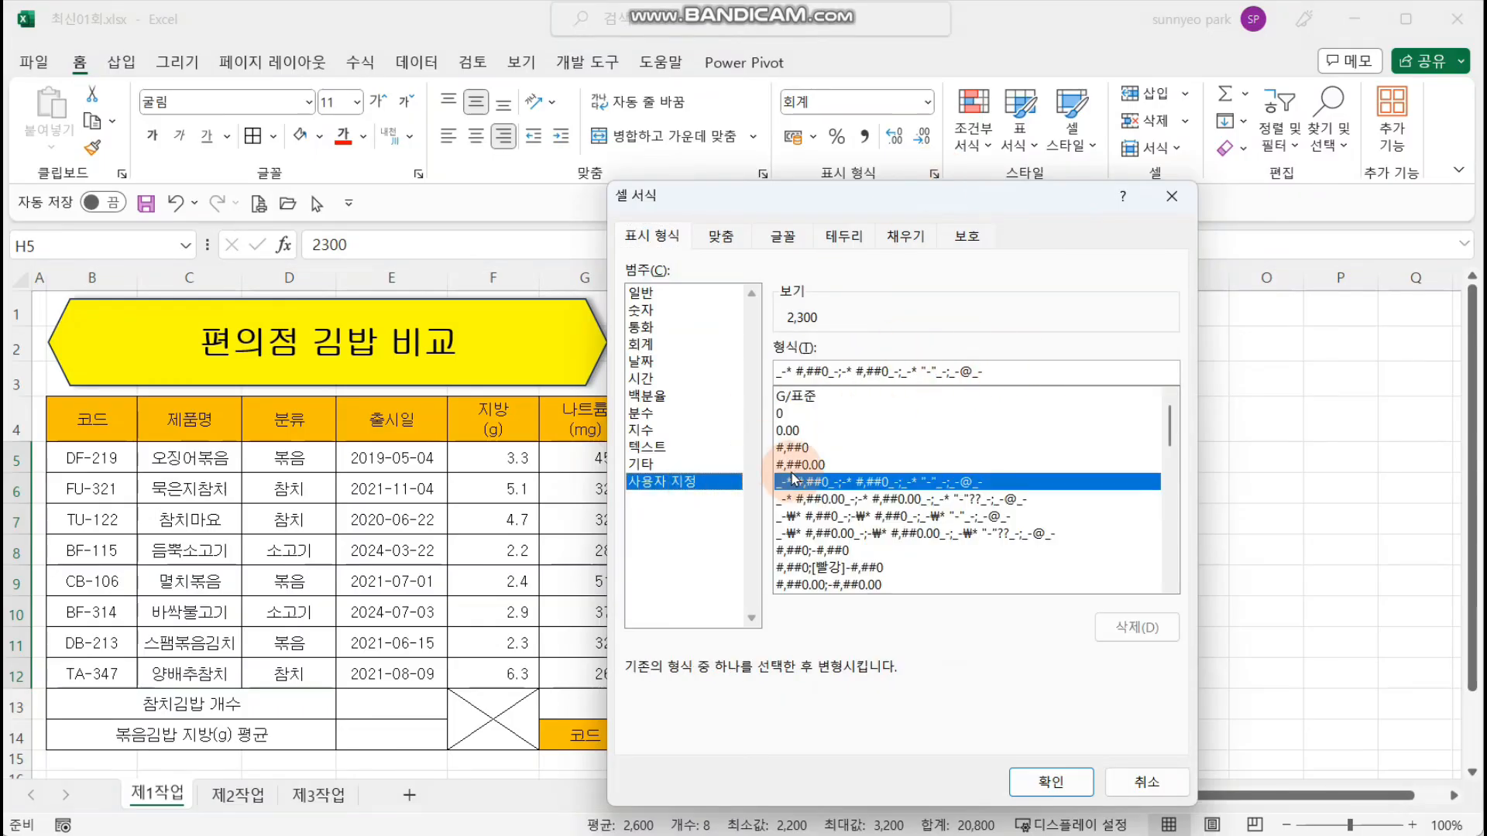
left_click(797, 447)
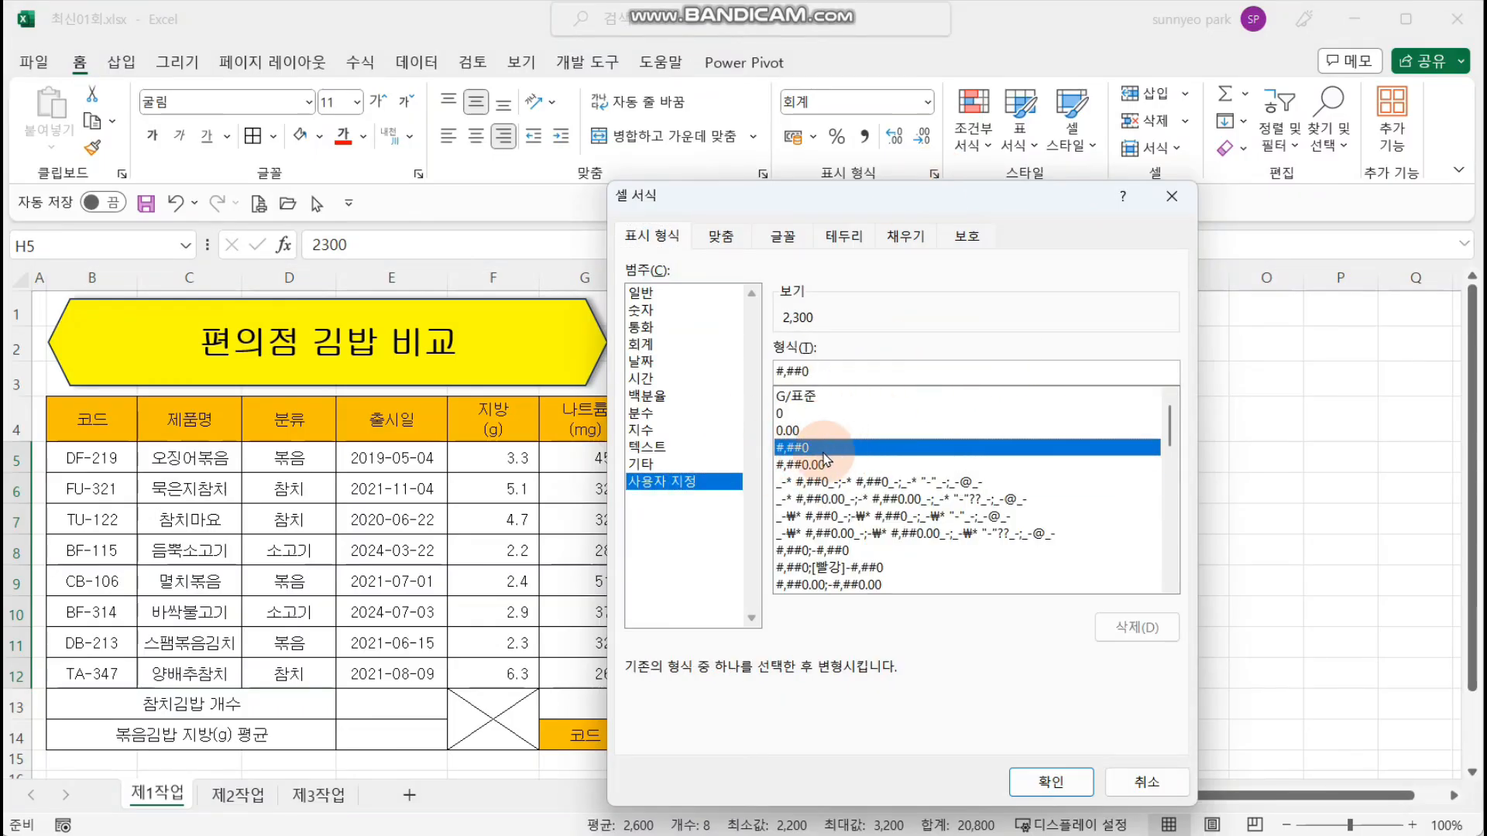
left_click(871, 367)
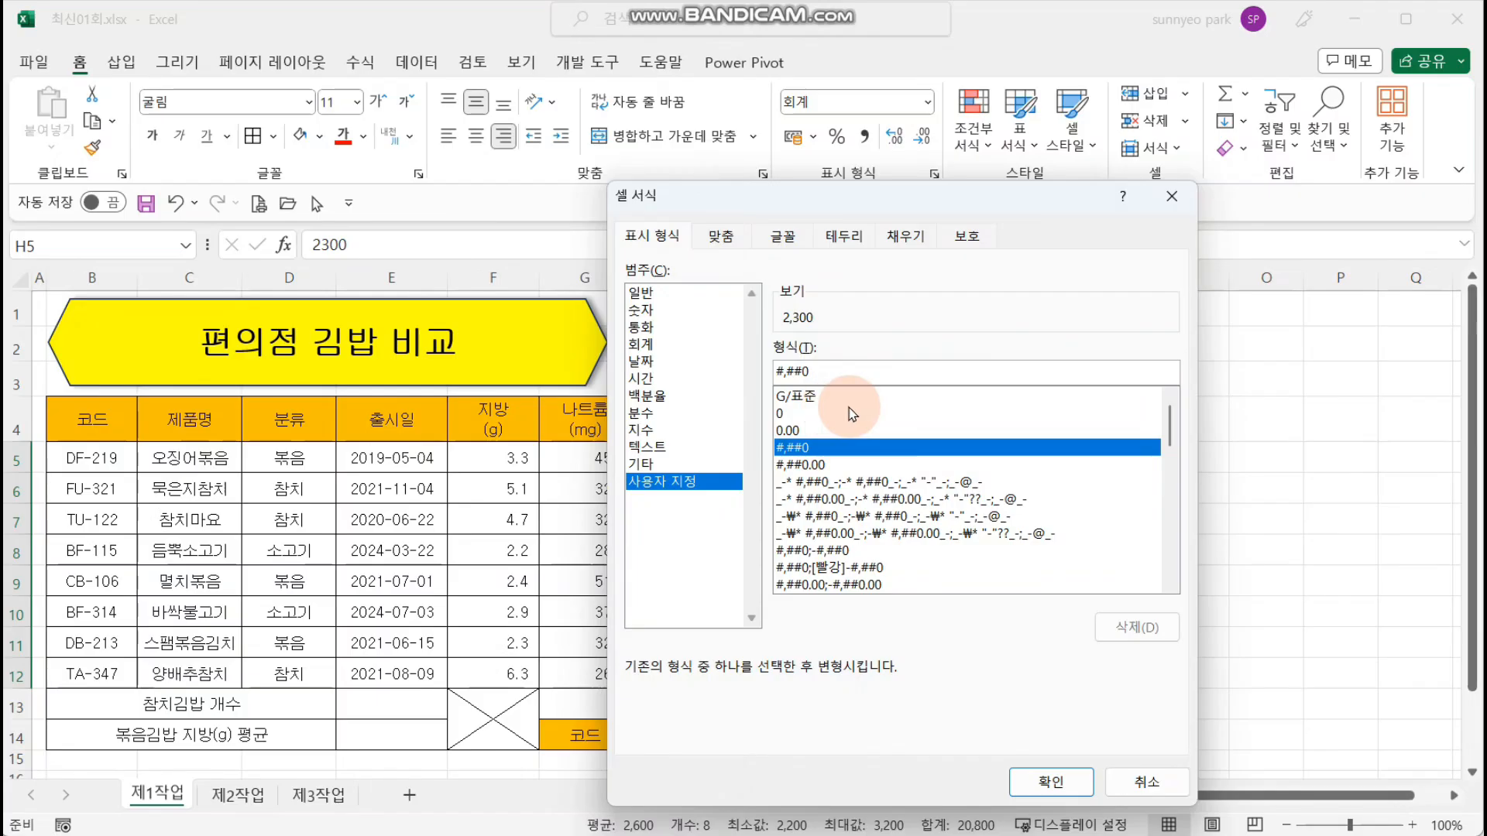
type("원")
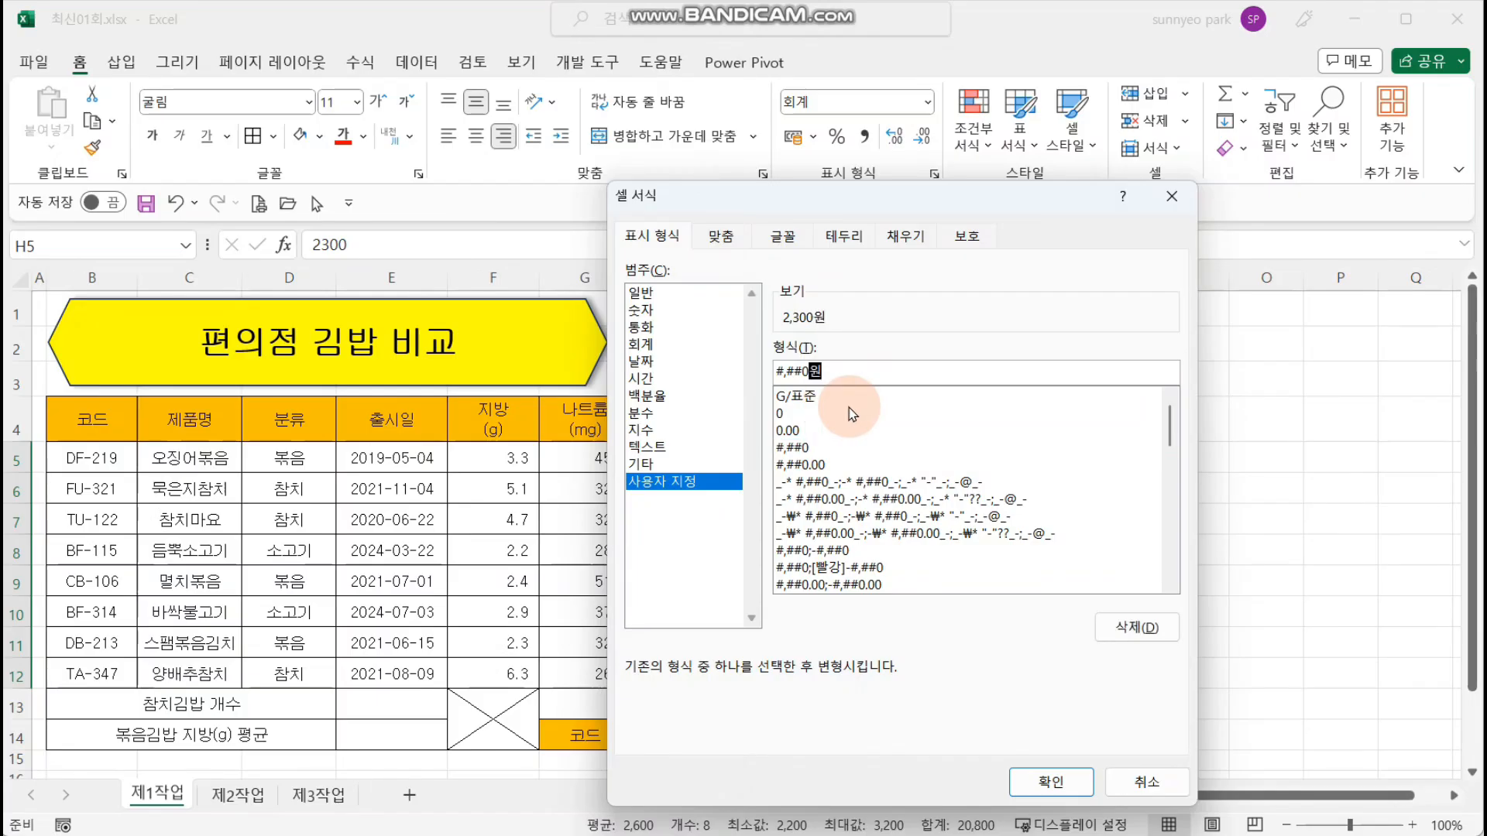
key("Return")
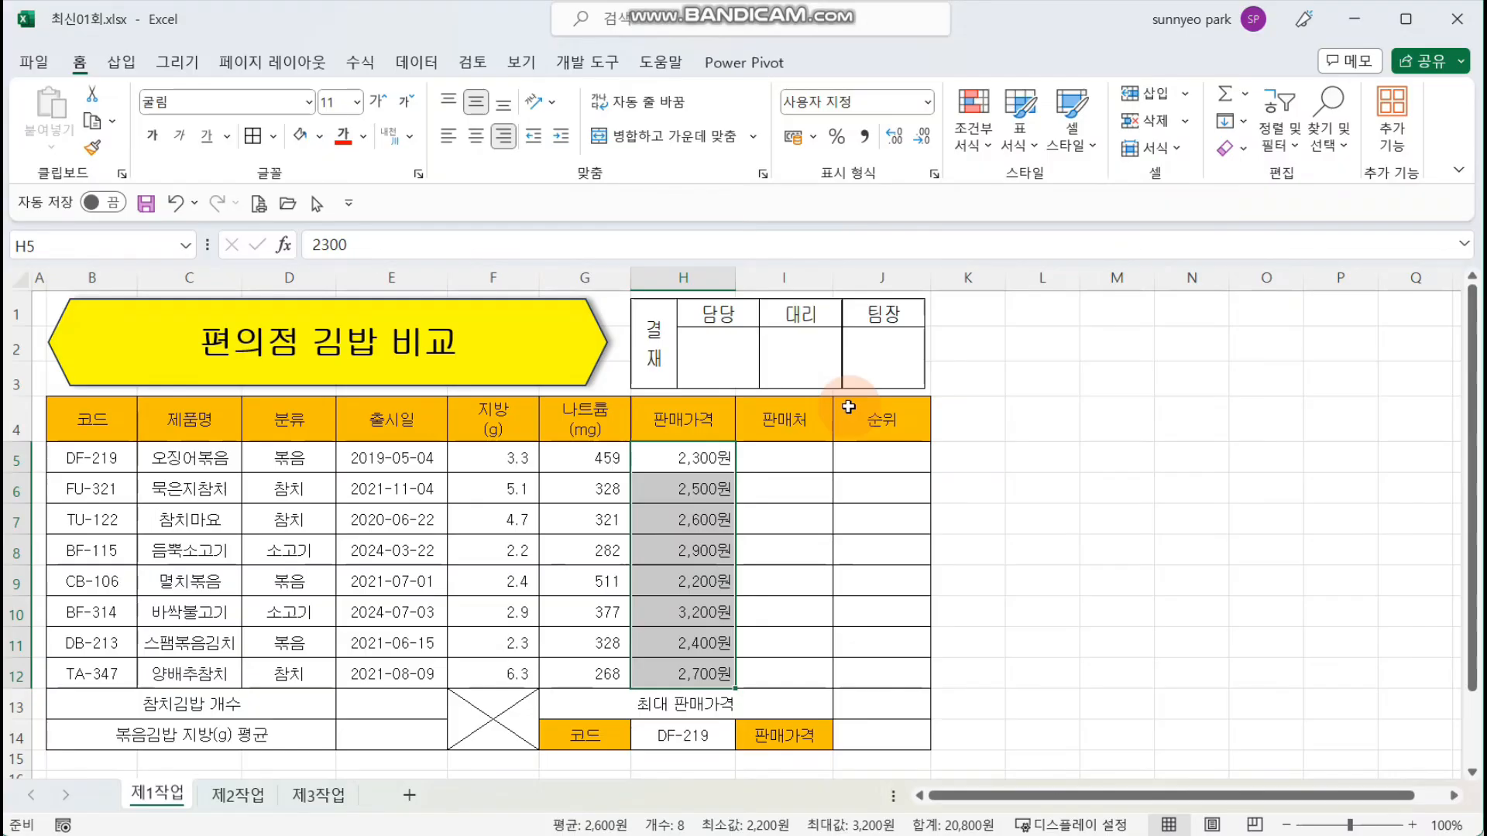
Step: Define the name 분류 for the category cells D5 to D12
left_click(303, 463)
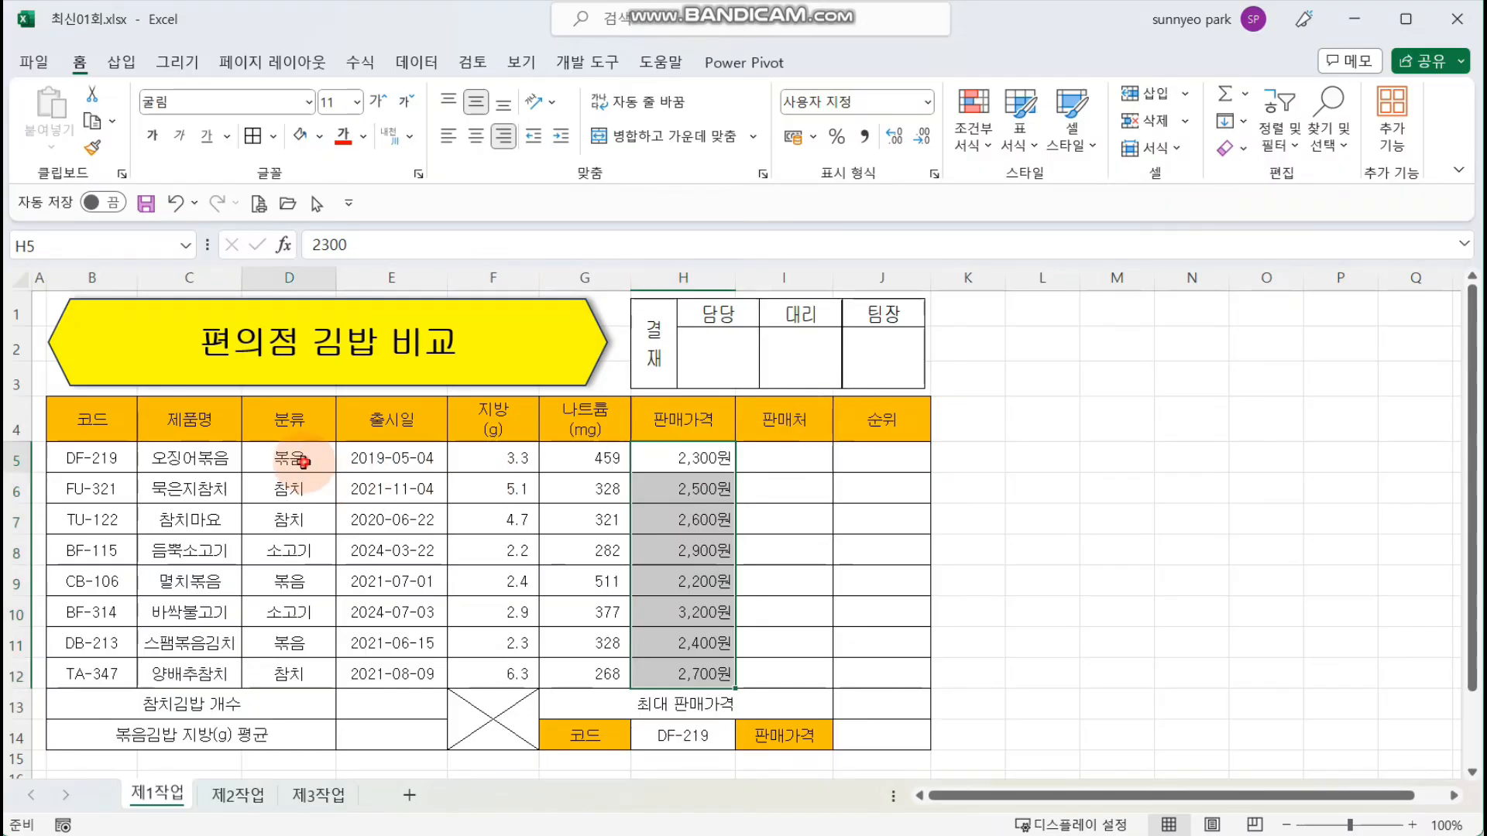
left_click_drag(304, 462, 299, 666)
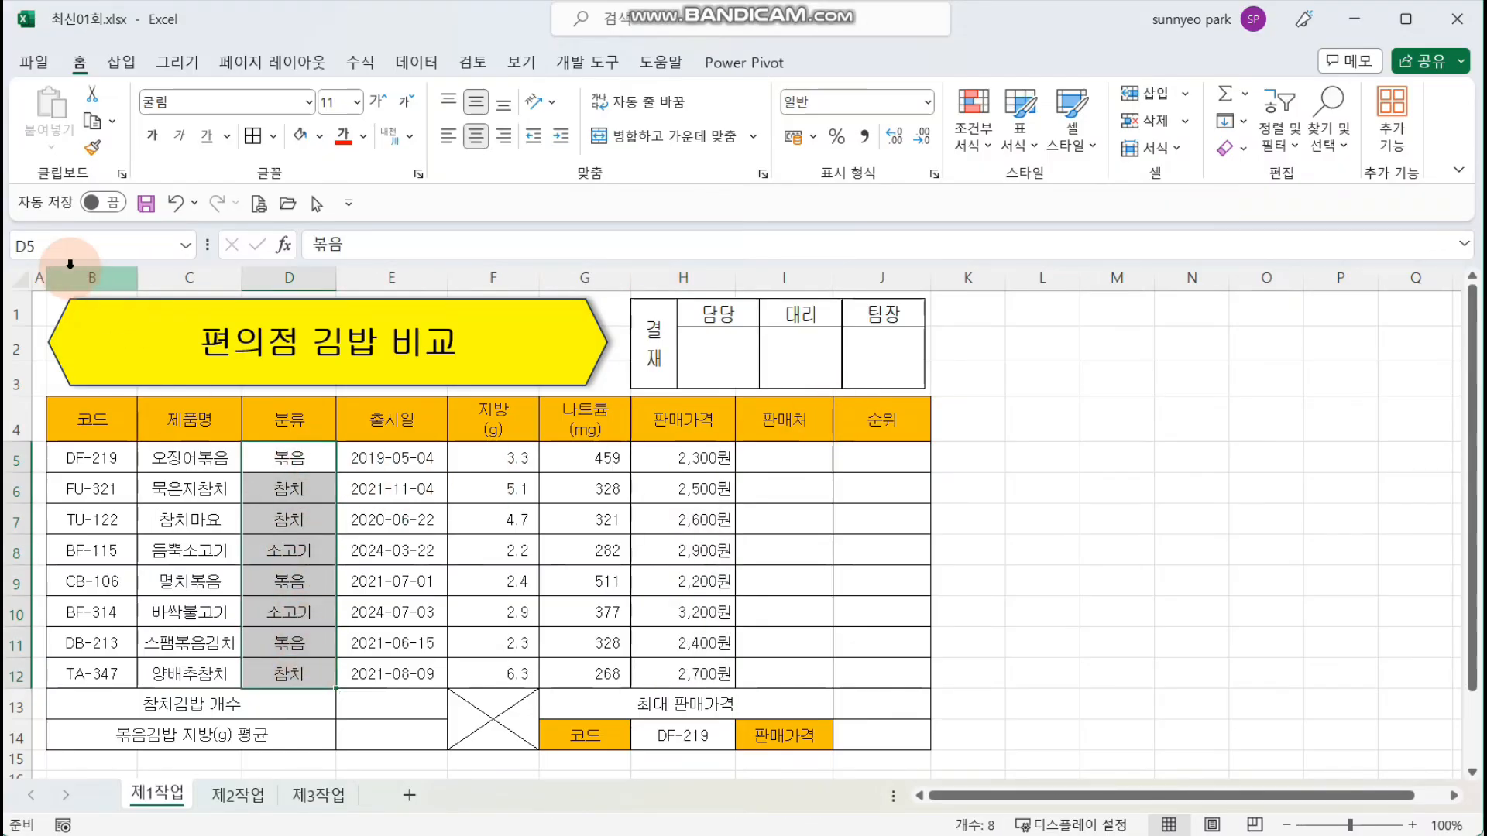
left_click(71, 245)
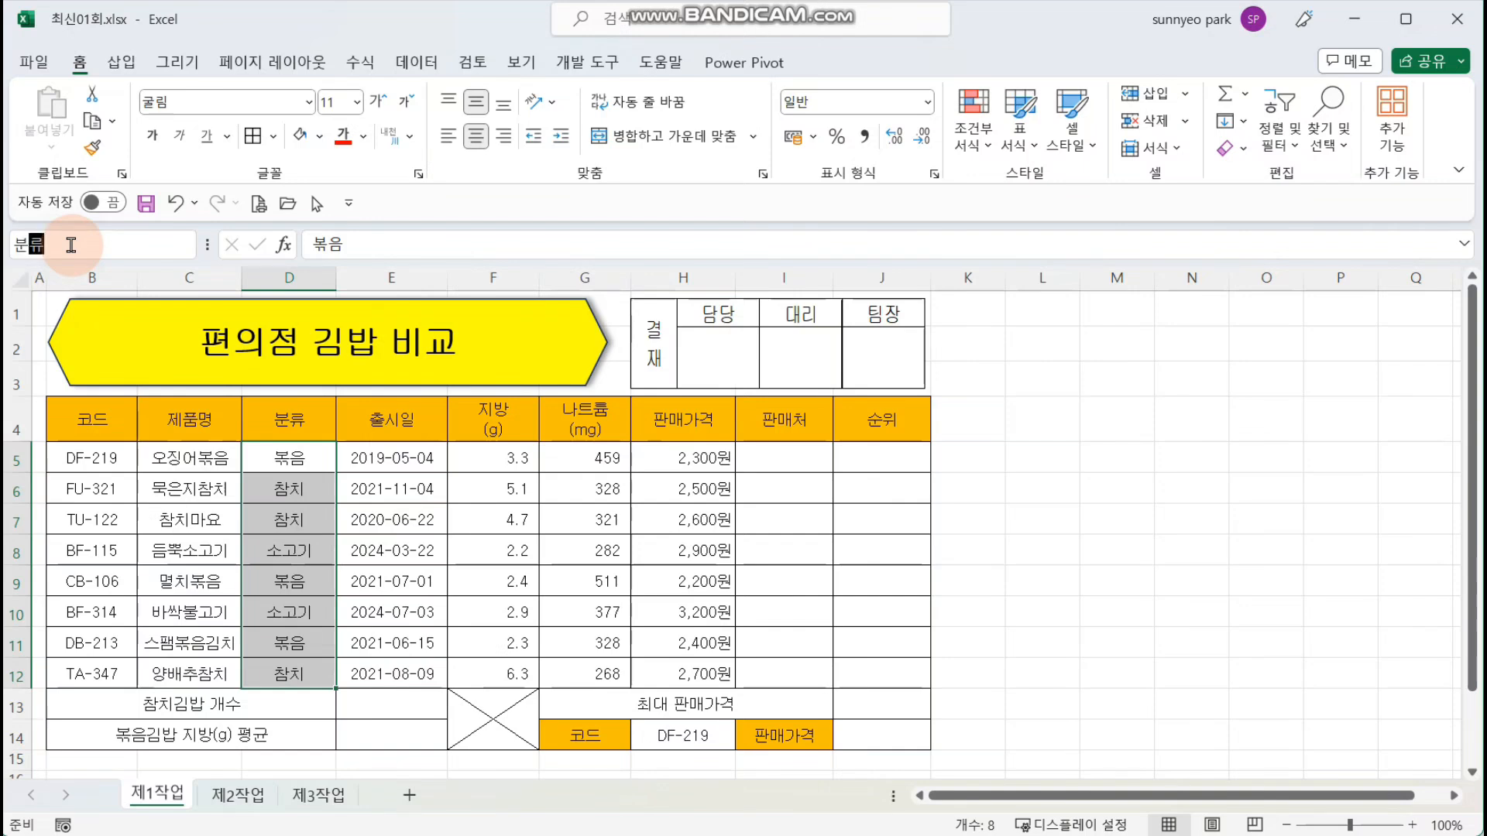
type("분류")
key("Return")
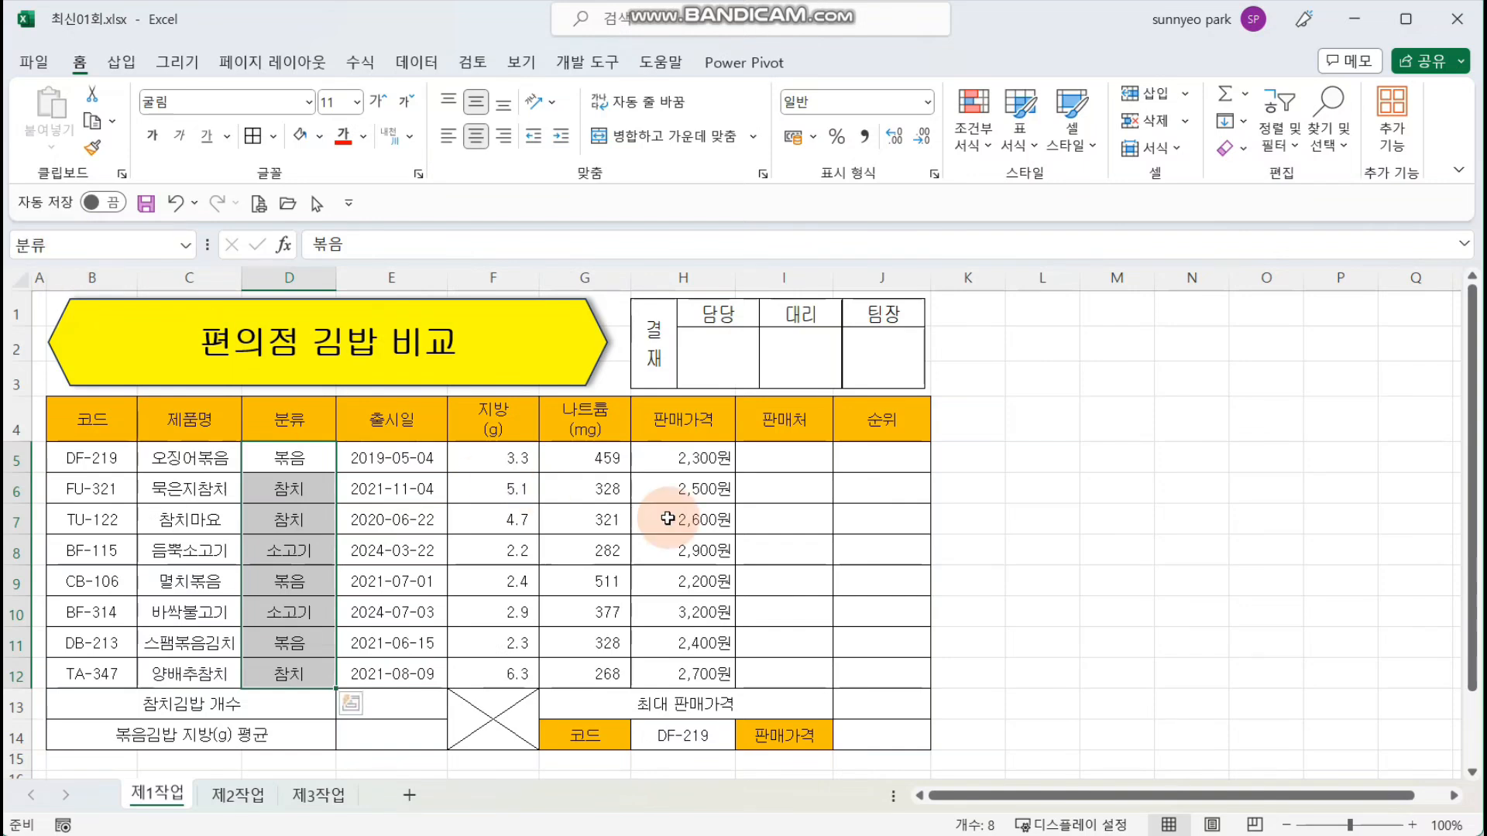
left_click(1044, 454)
Step: Begin a CHOOSE formula in cell I5 of the 판매처 column
left_click(798, 467)
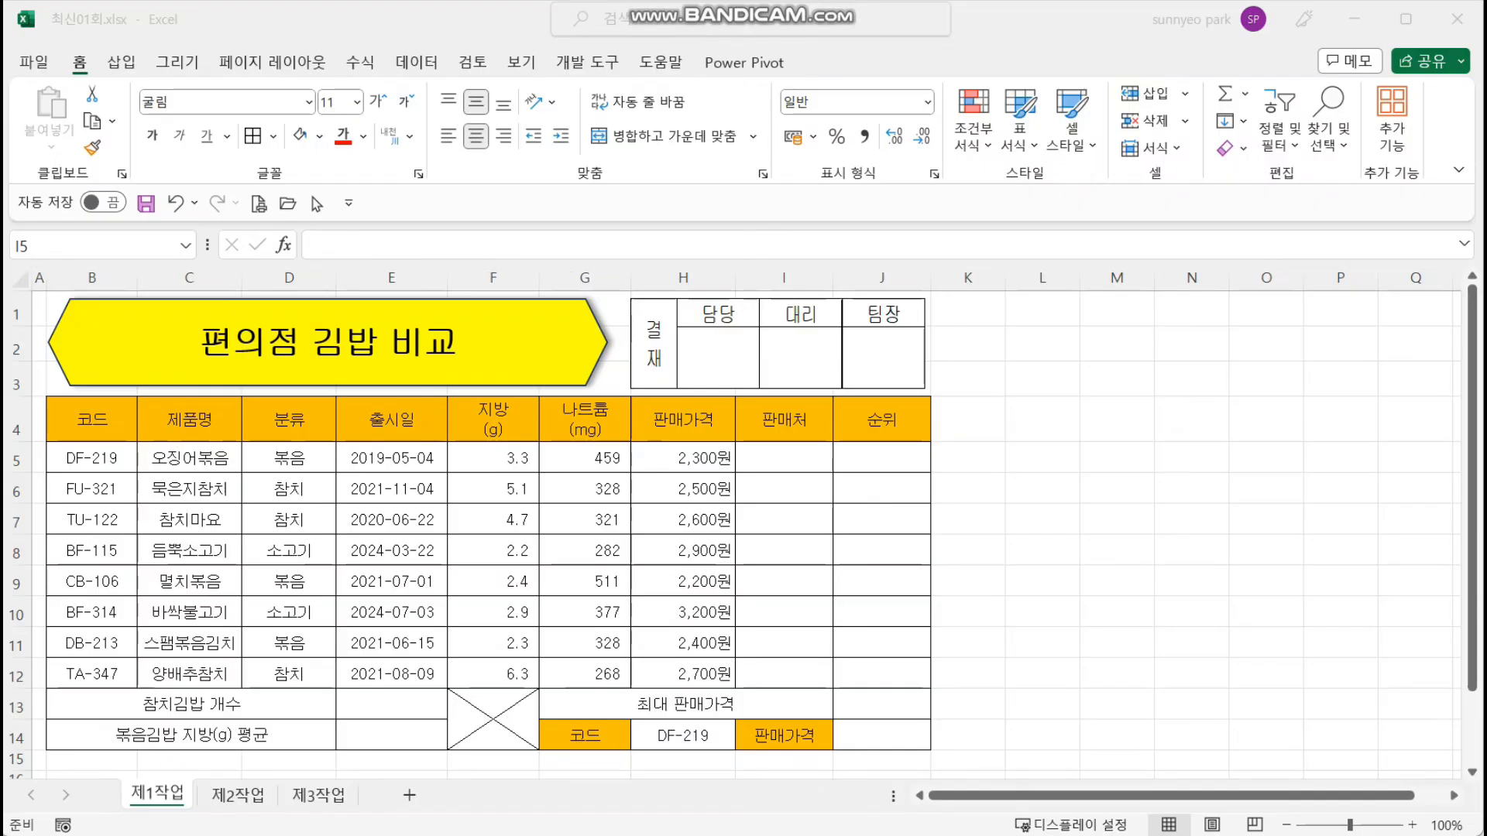
left_click(771, 465)
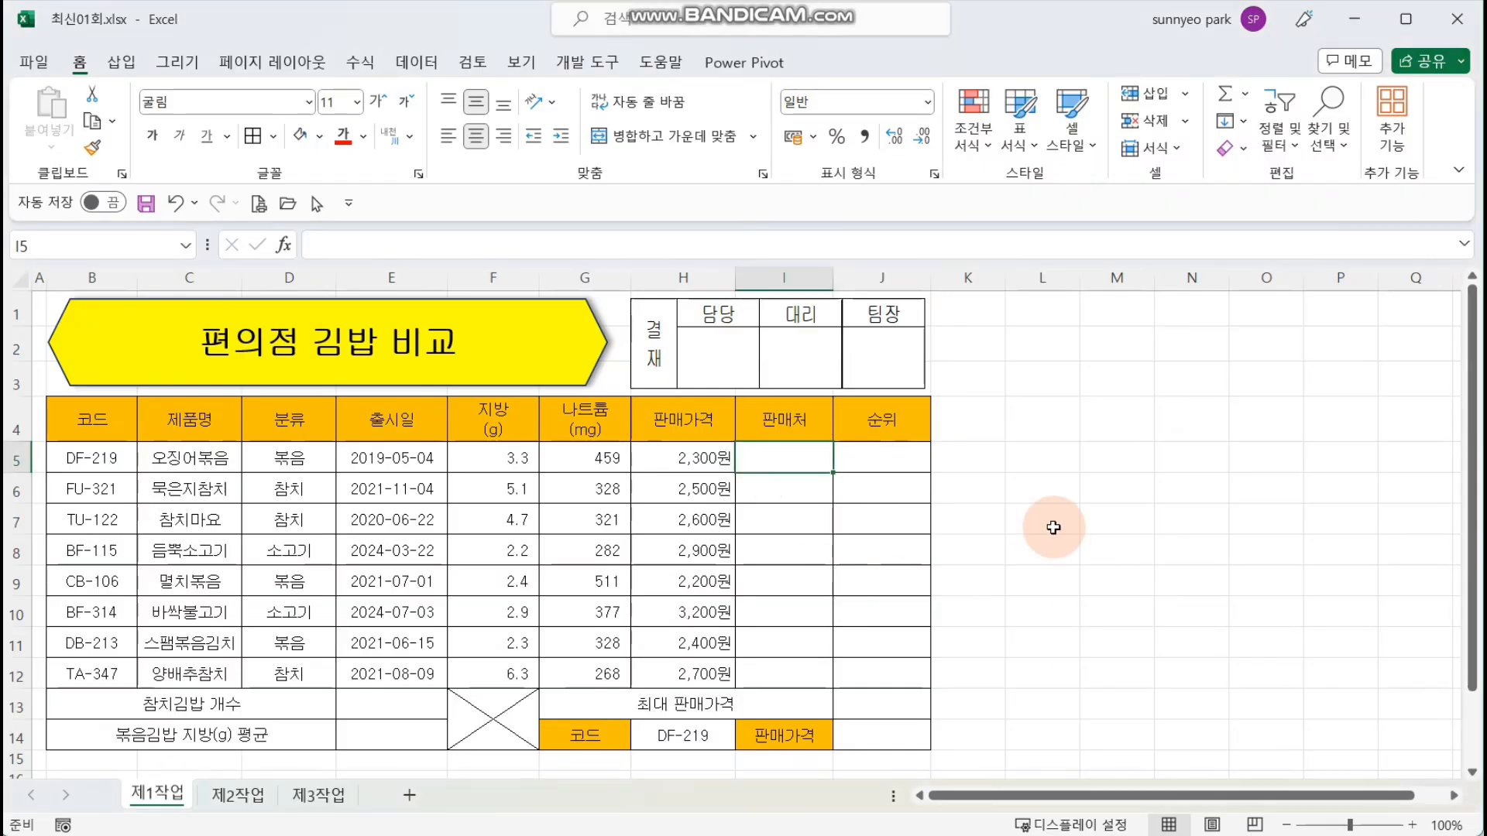
type("=")
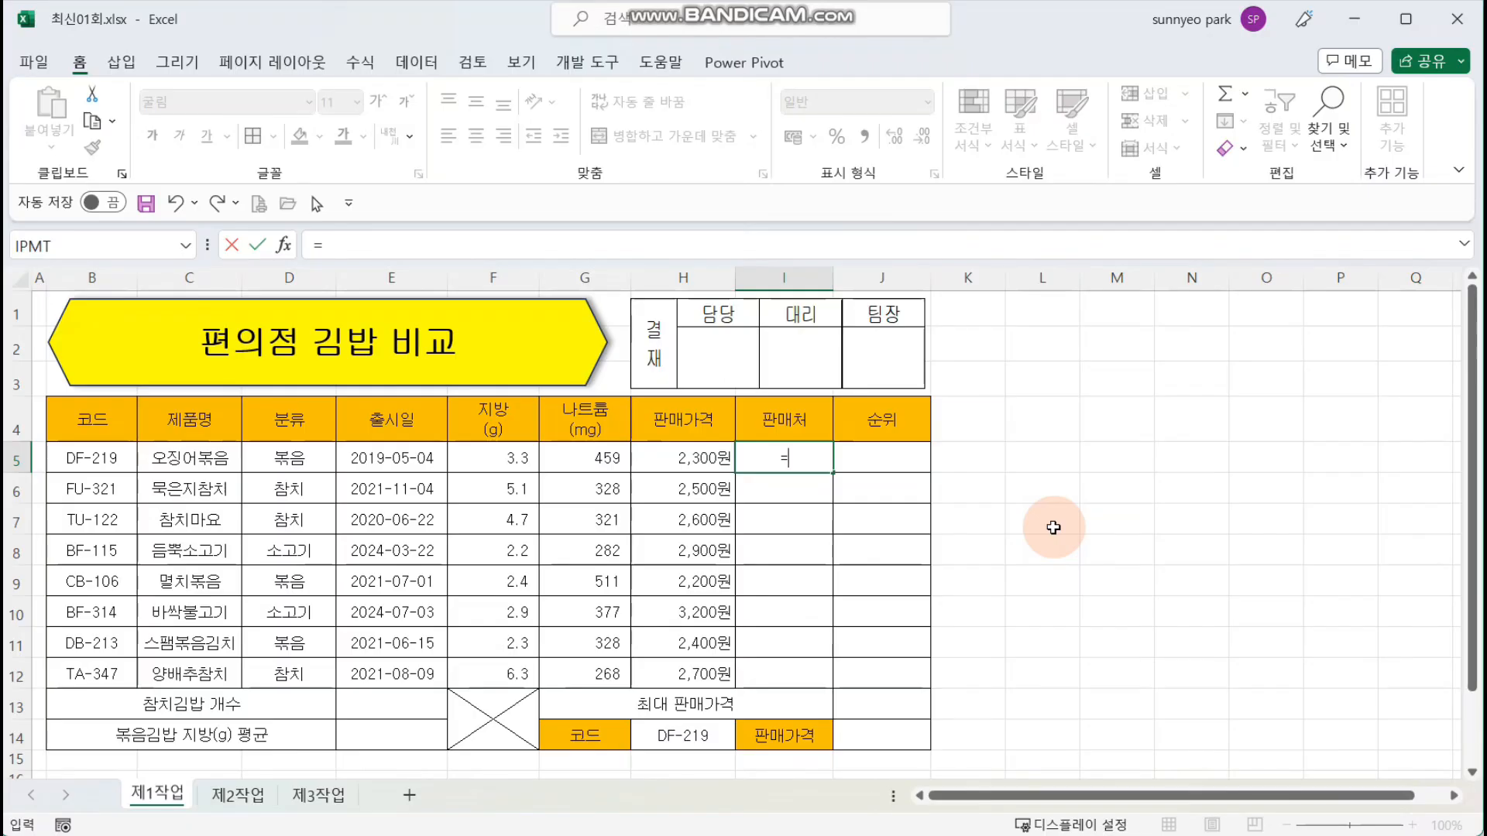
type("mi")
key("BackSpace")
key("BackSpace")
type("cho")
key("Tab")
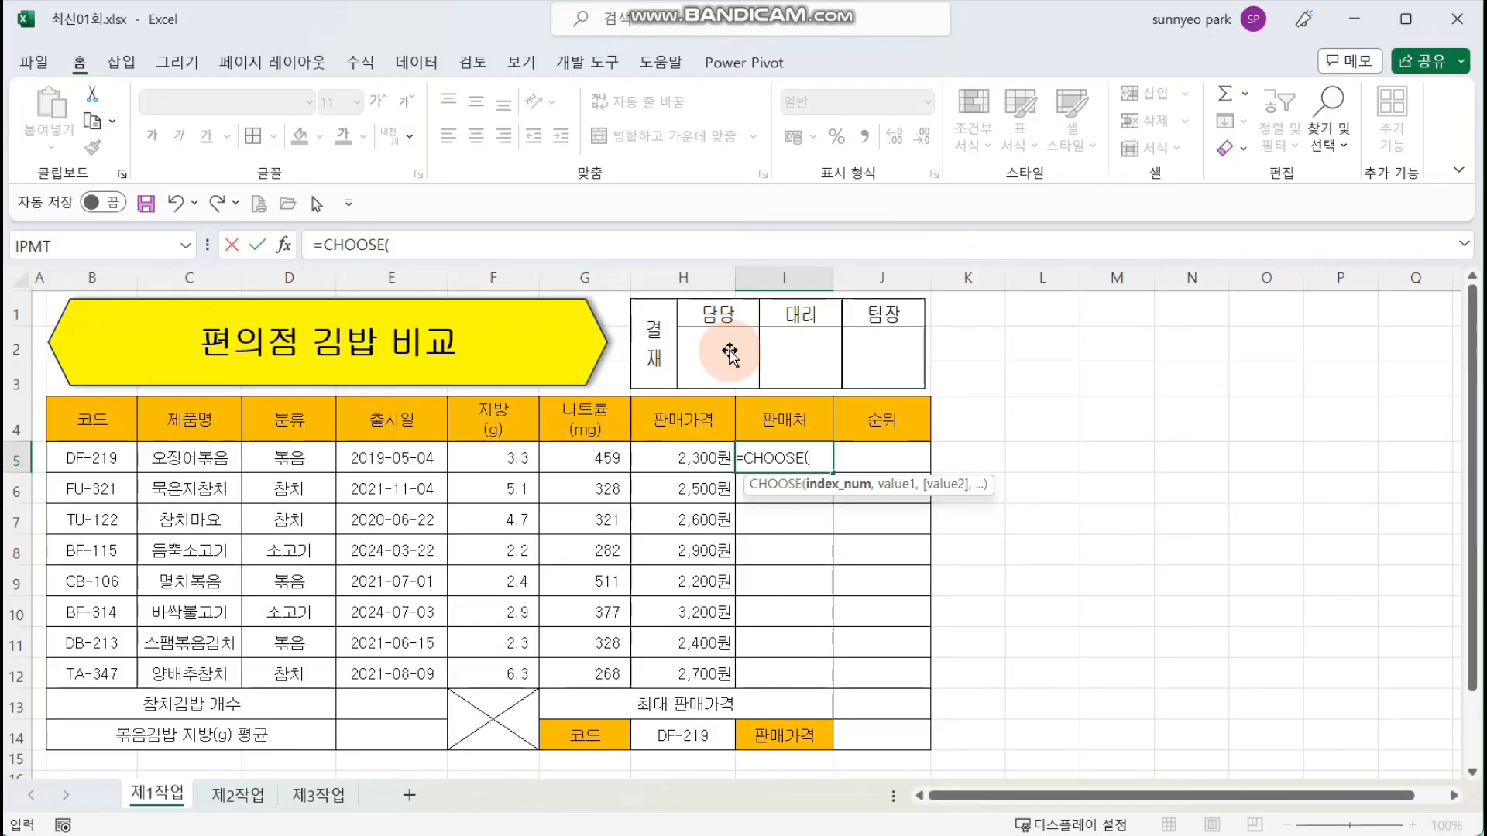
Step: Set the CHOOSE function's index number in I5 to mid(B5,4,1), the fourth character of the code
left_click(283, 245)
left_click_drag(755, 304, 292, 385)
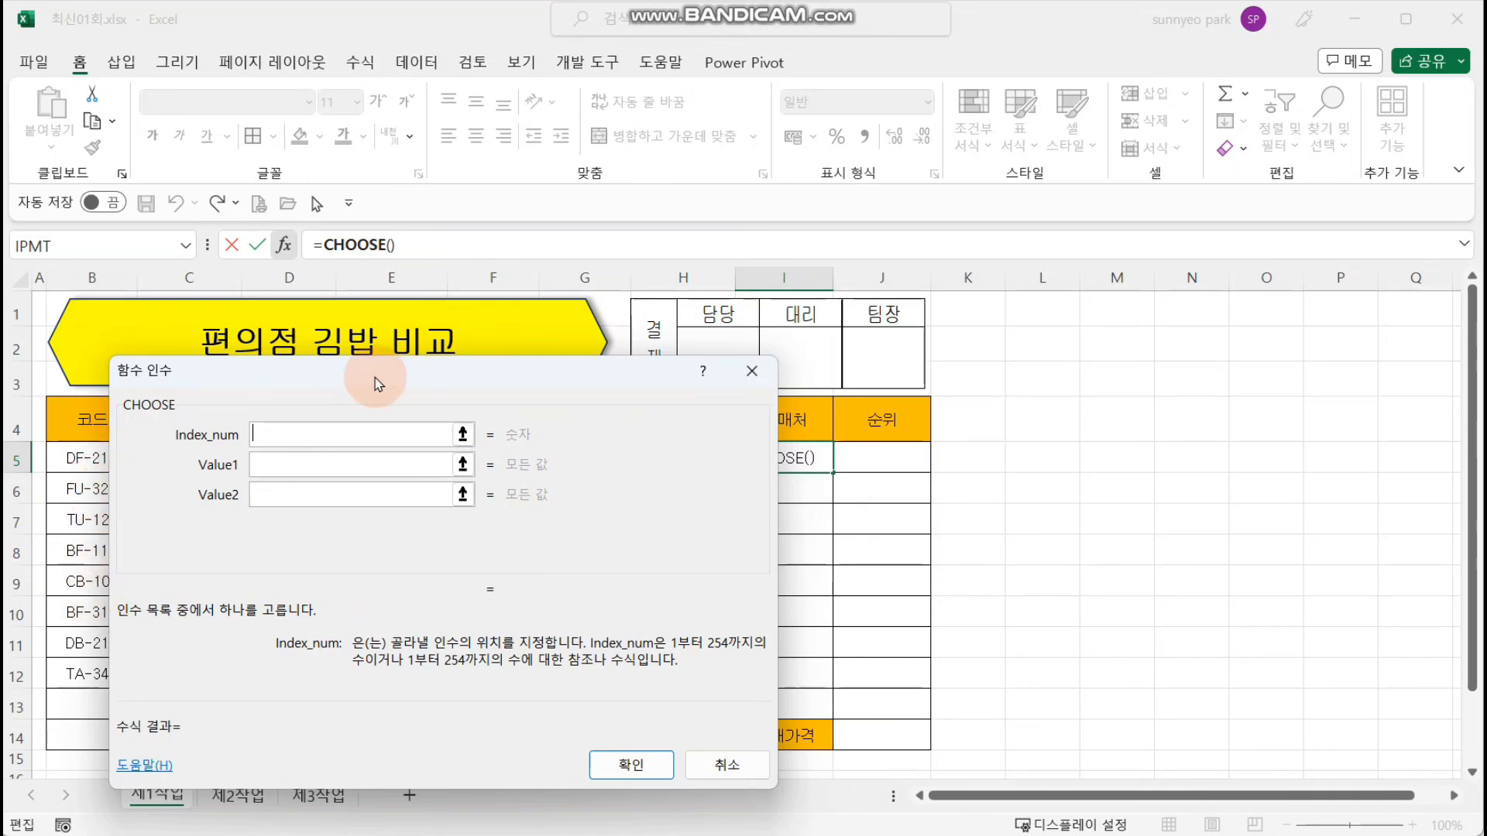
left_click_drag(382, 378, 345, 521)
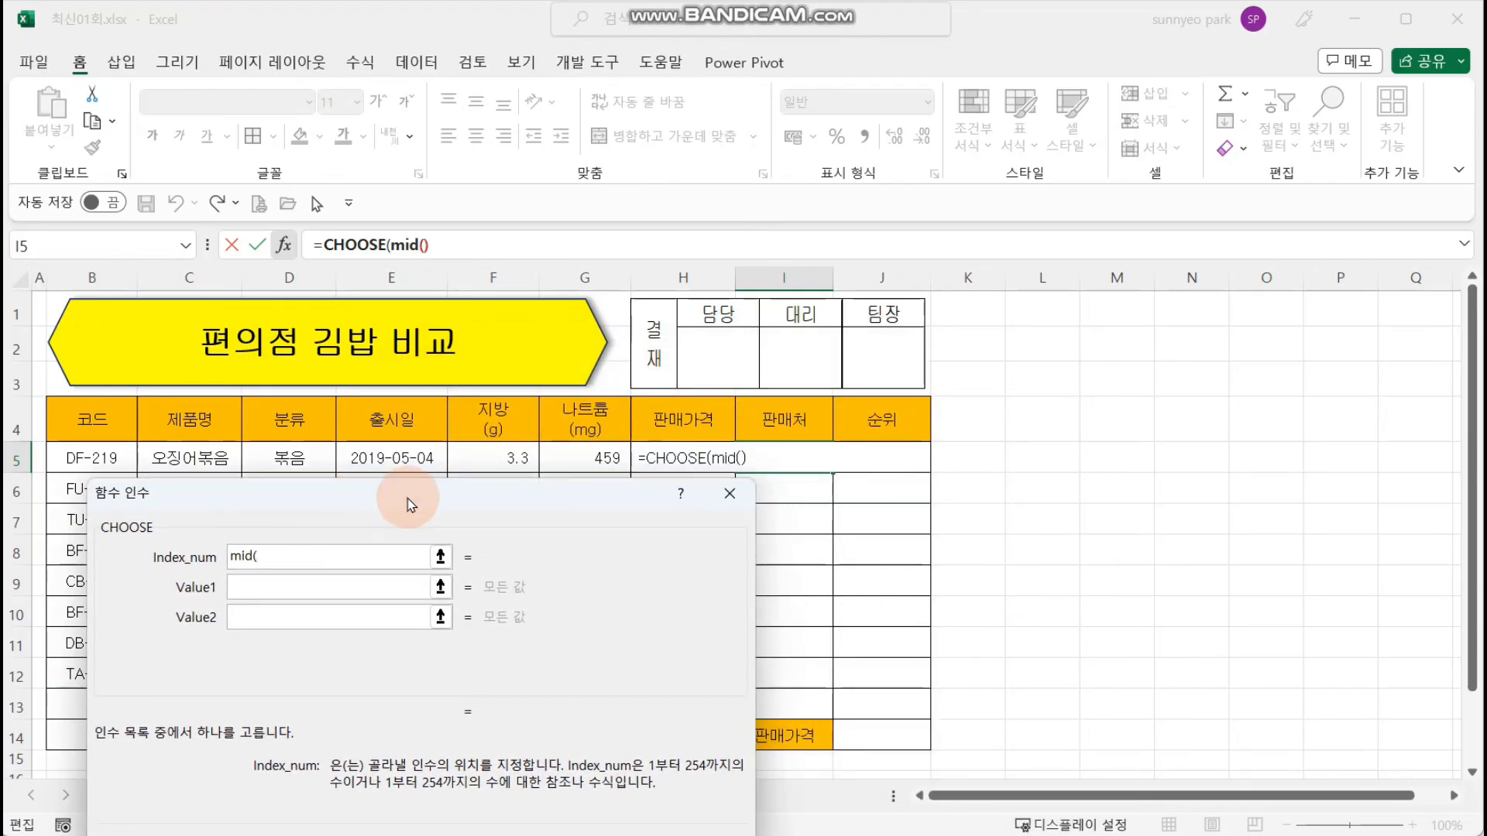
left_click(105, 469)
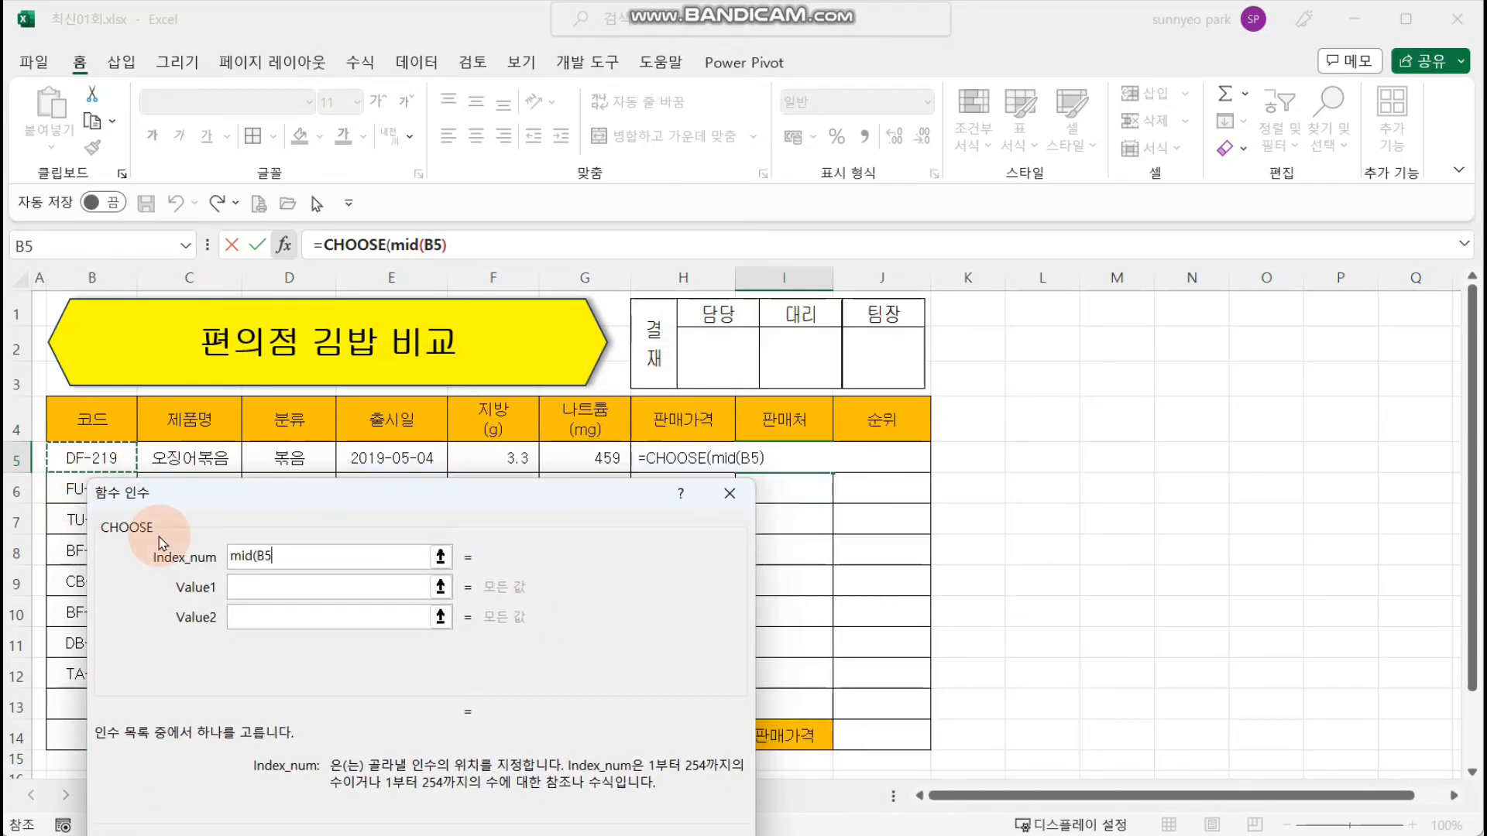
type(",4,1")
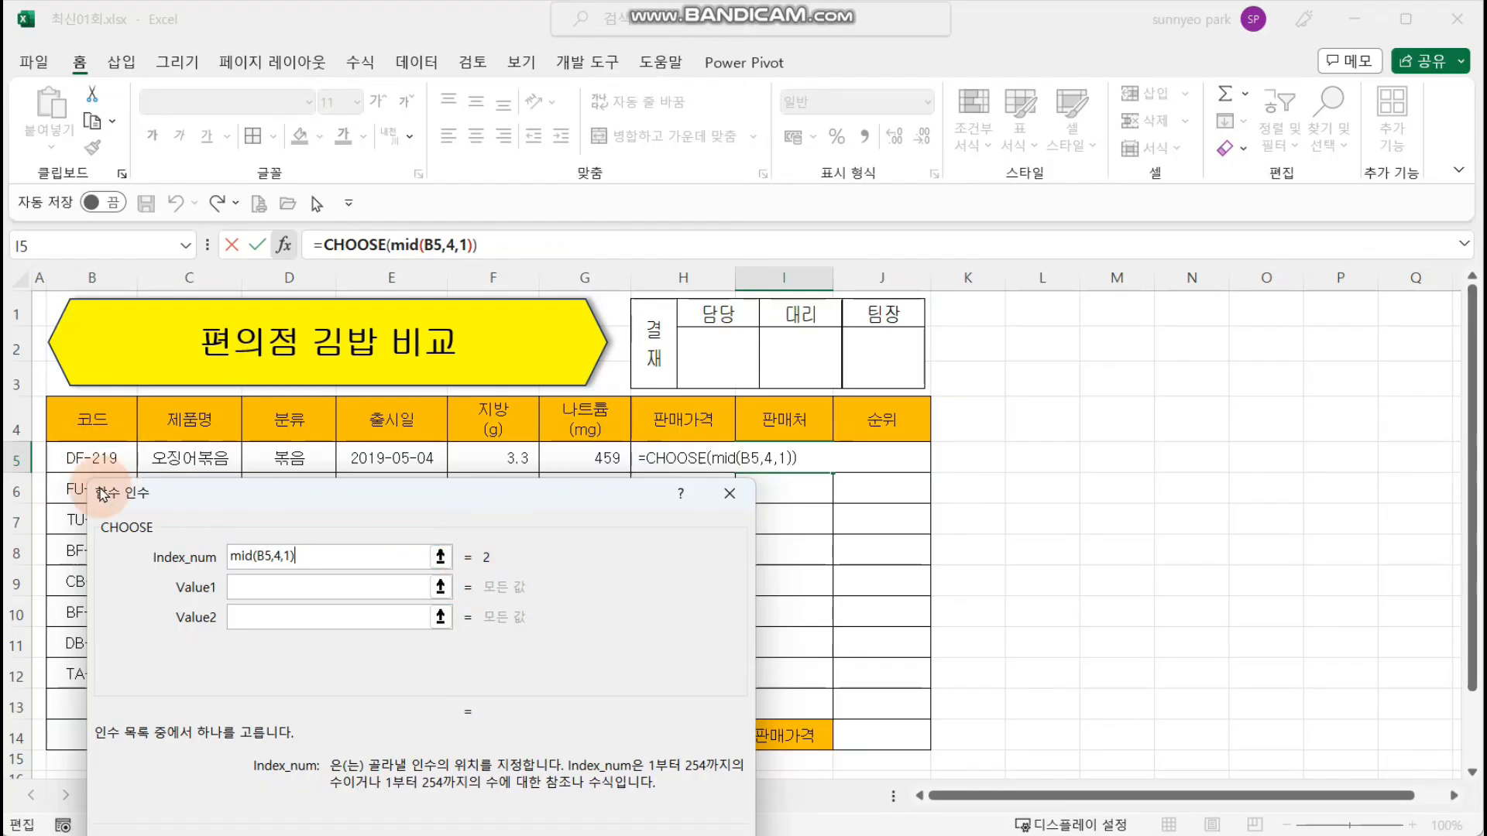
Step: Enter "AU" as the first and "ES25" as the second value of the CHOOSE function
left_click_drag(107, 493, 437, 347)
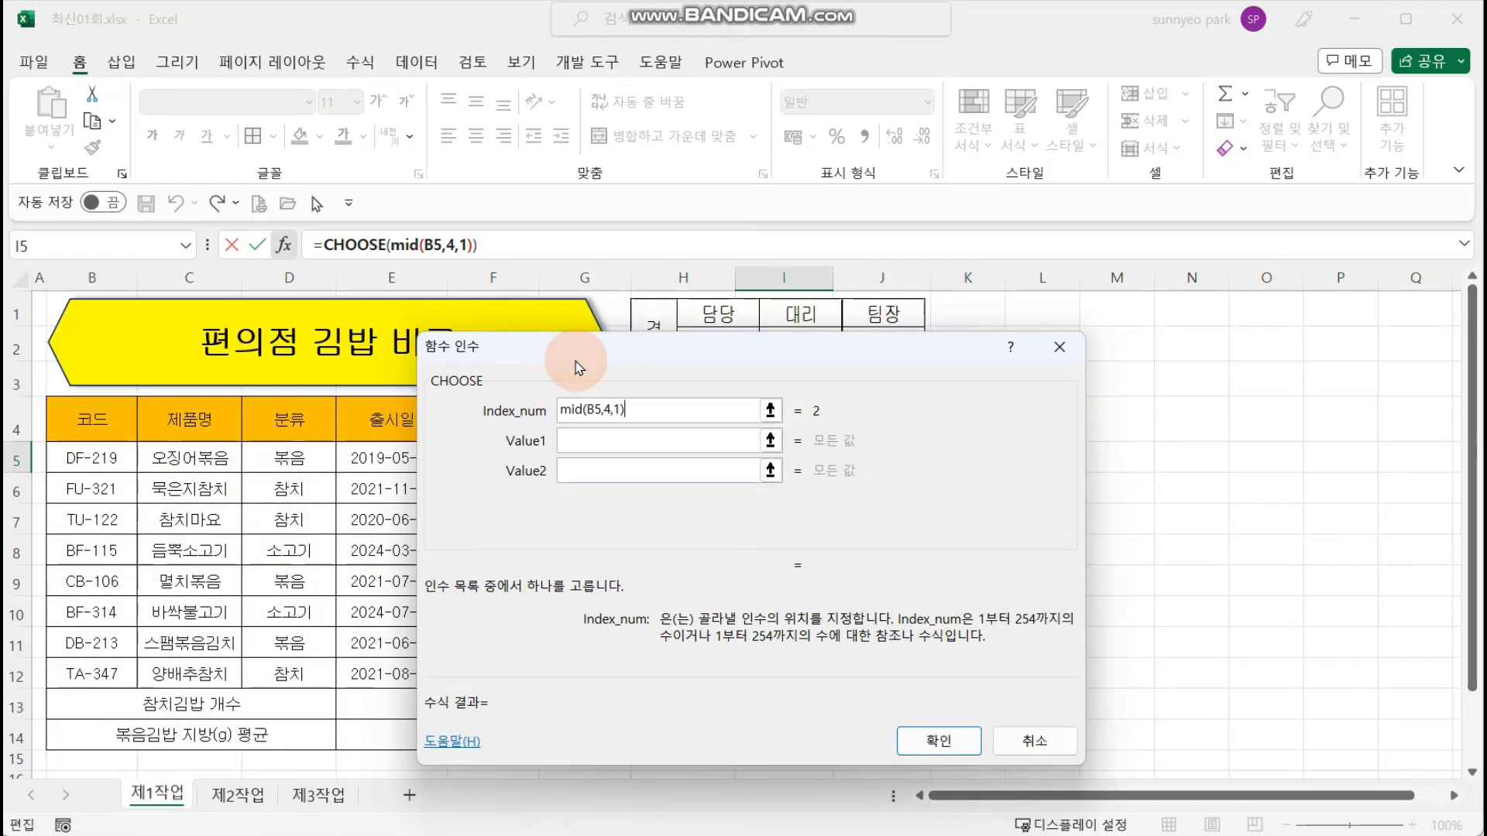
left_click(628, 438)
left_click(611, 469)
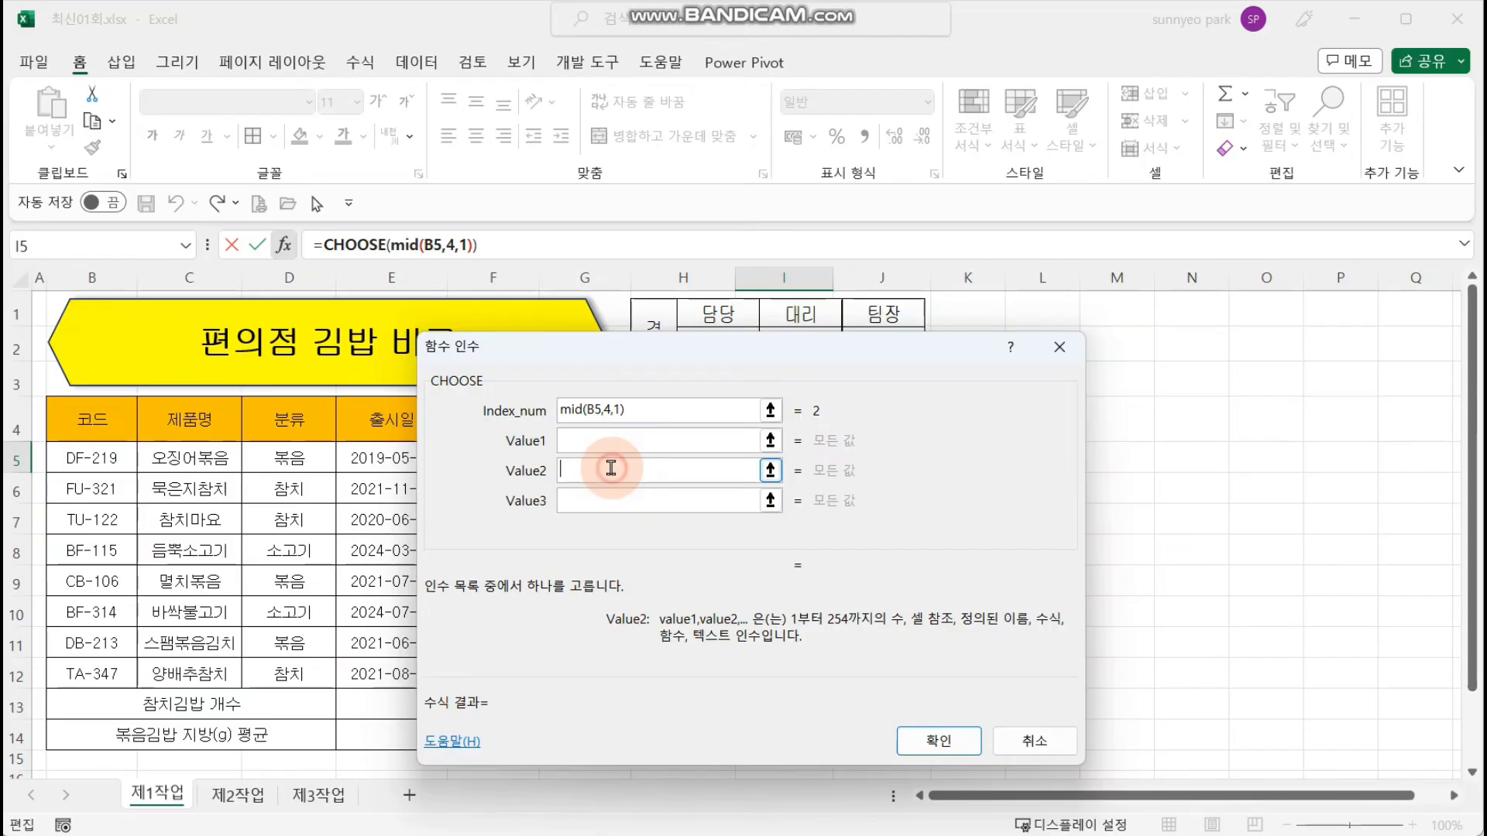
left_click(618, 498)
left_click(661, 439)
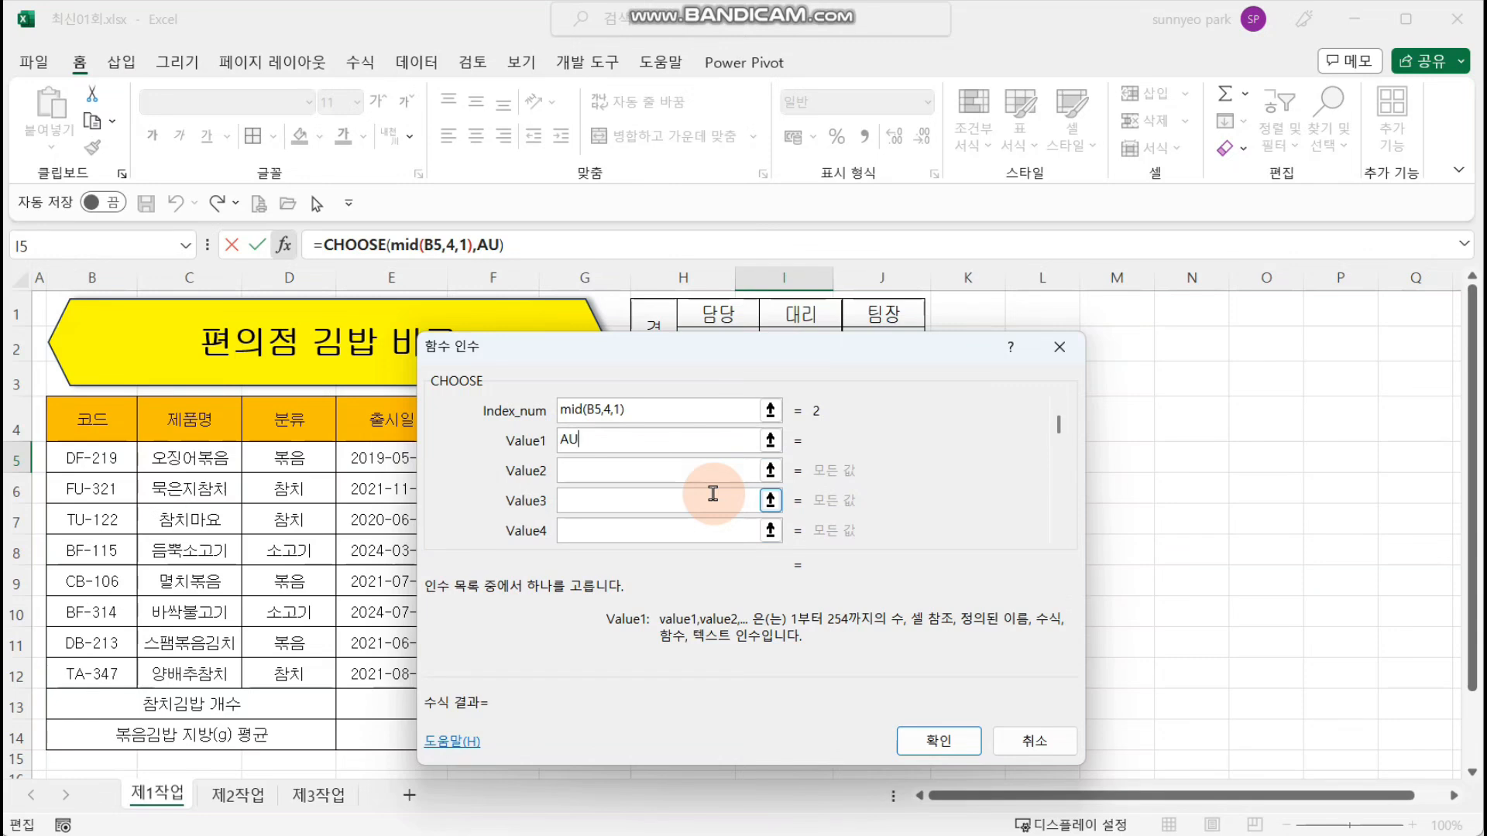
key("Tab")
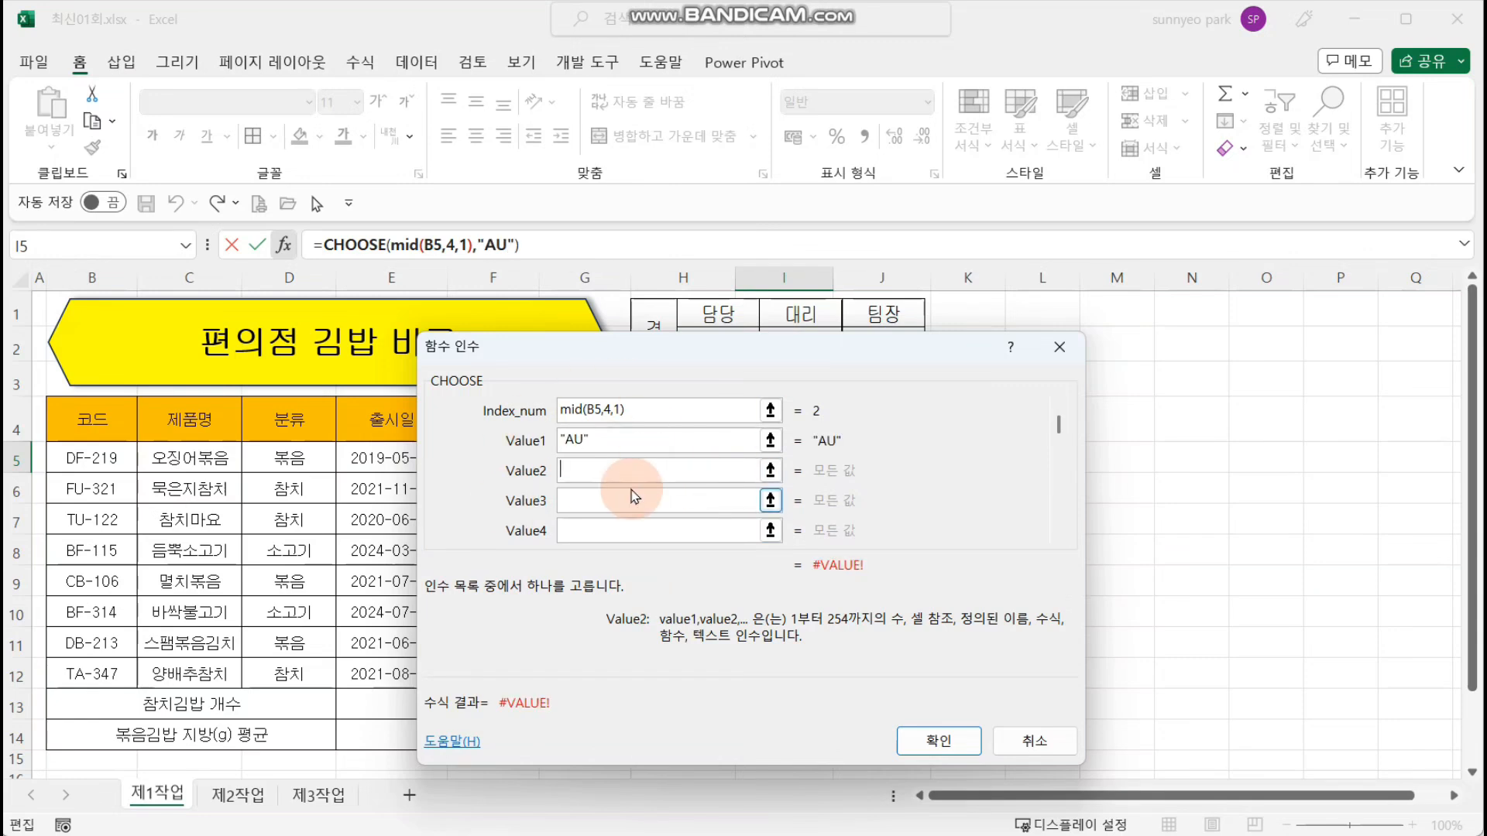
type("ES25")
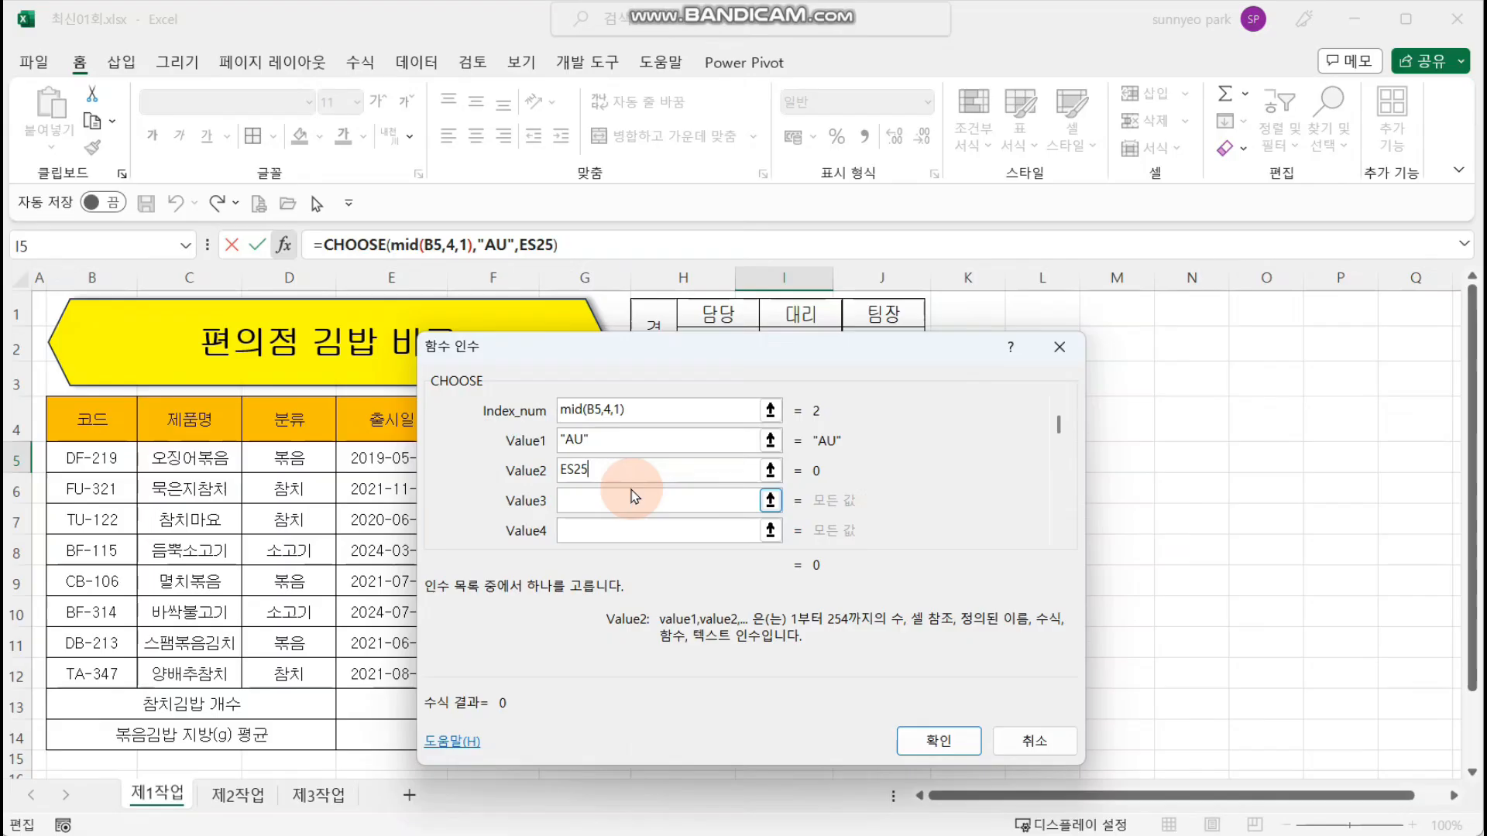
left_click(635, 495)
left_click(590, 527)
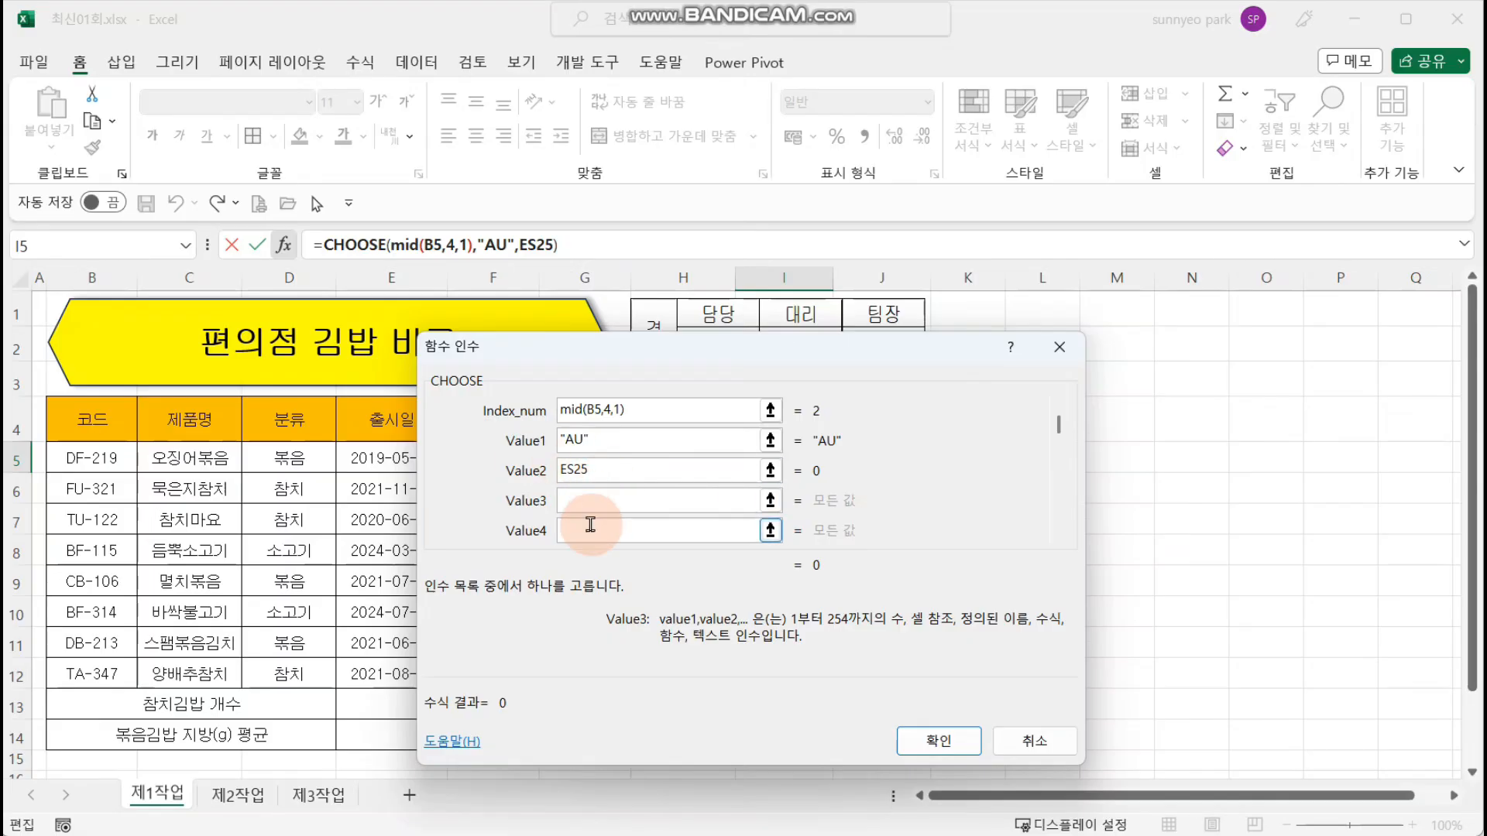
left_click(621, 470)
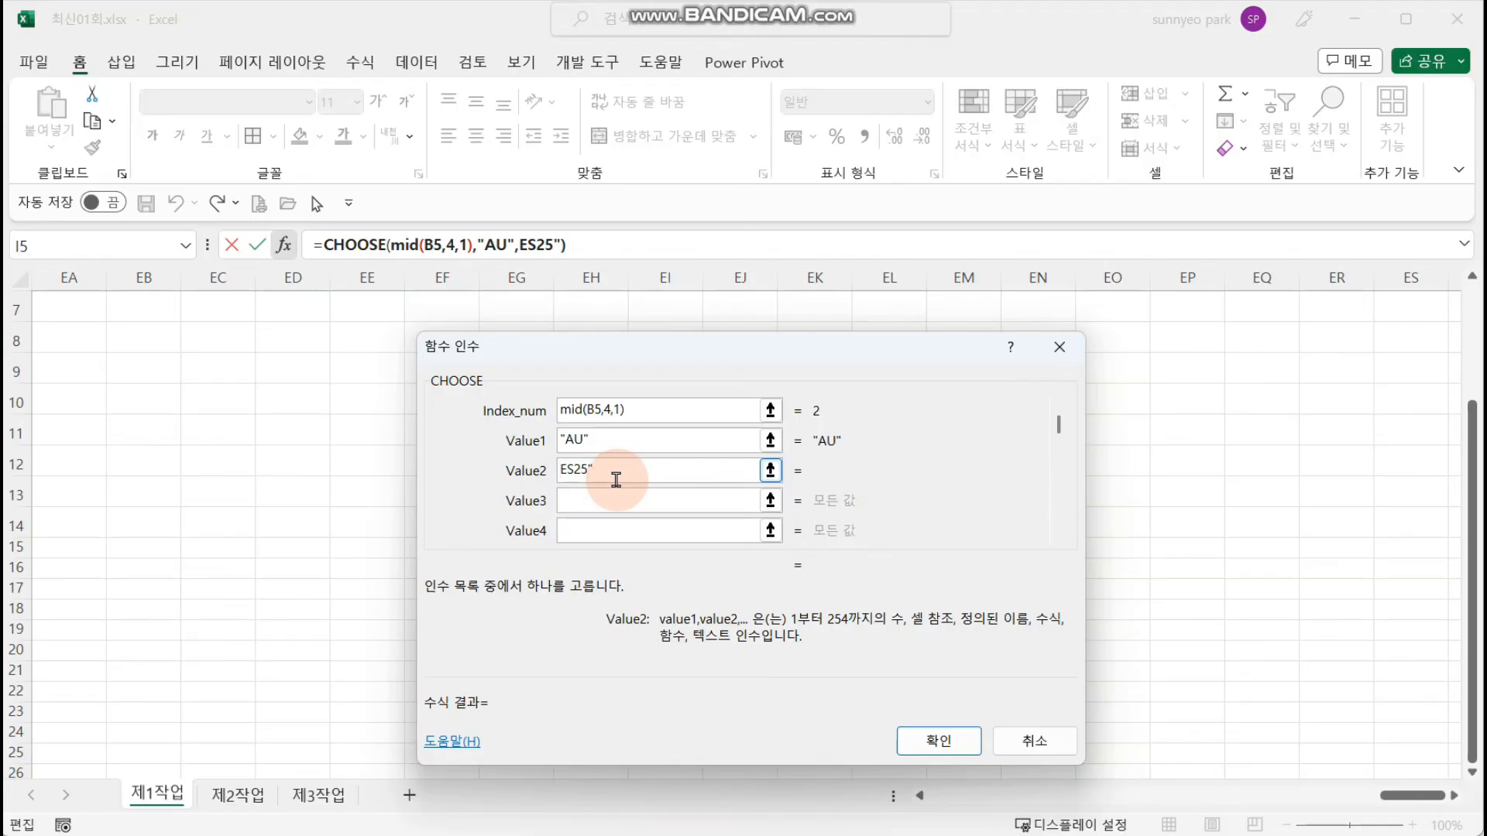
type("\"")
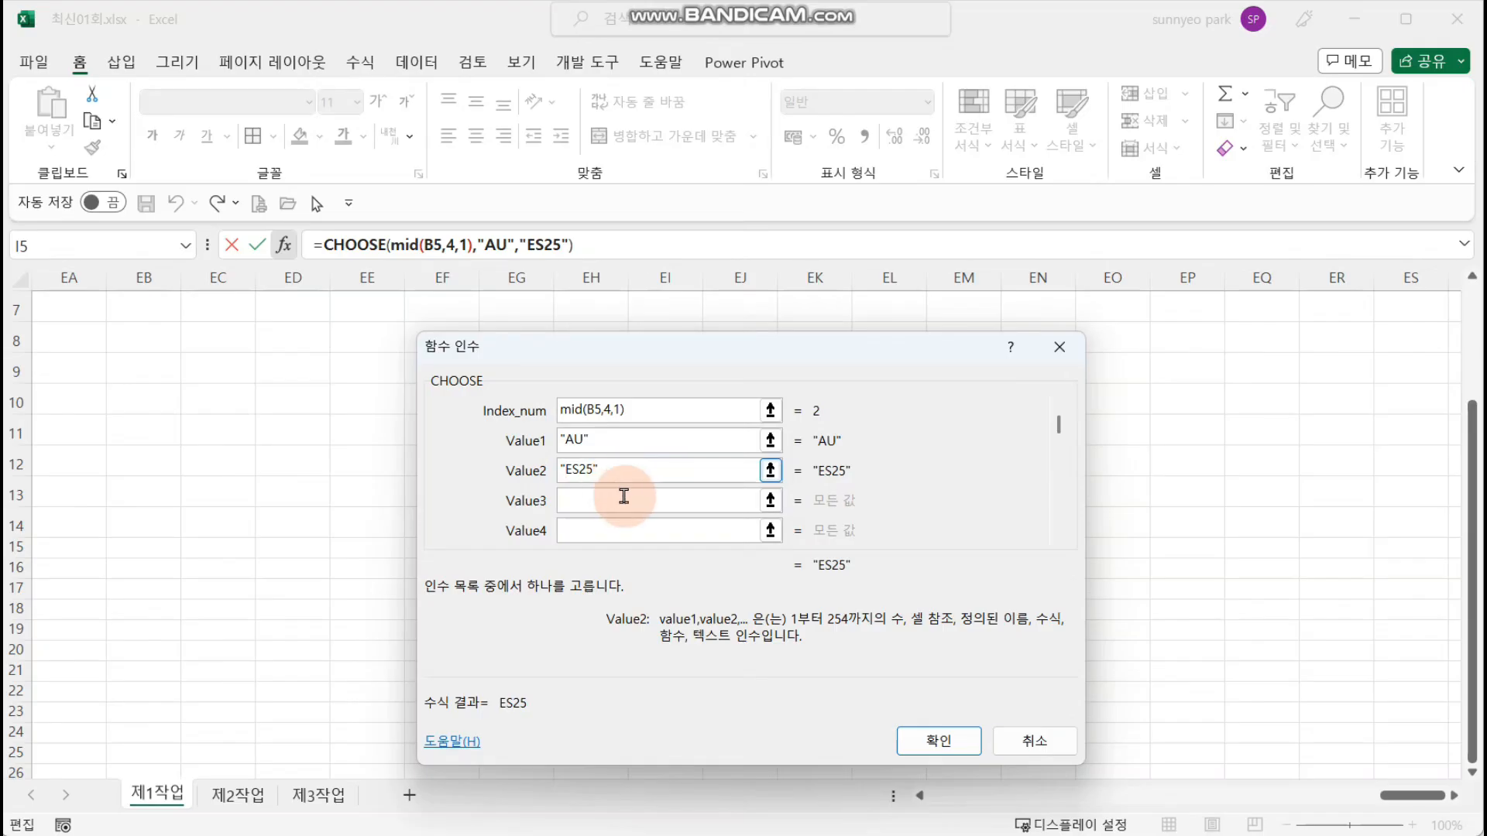
Step: Enter "디마트24" as the third CHOOSE value and complete the formula in I5
left_click(626, 498)
type("디마트")
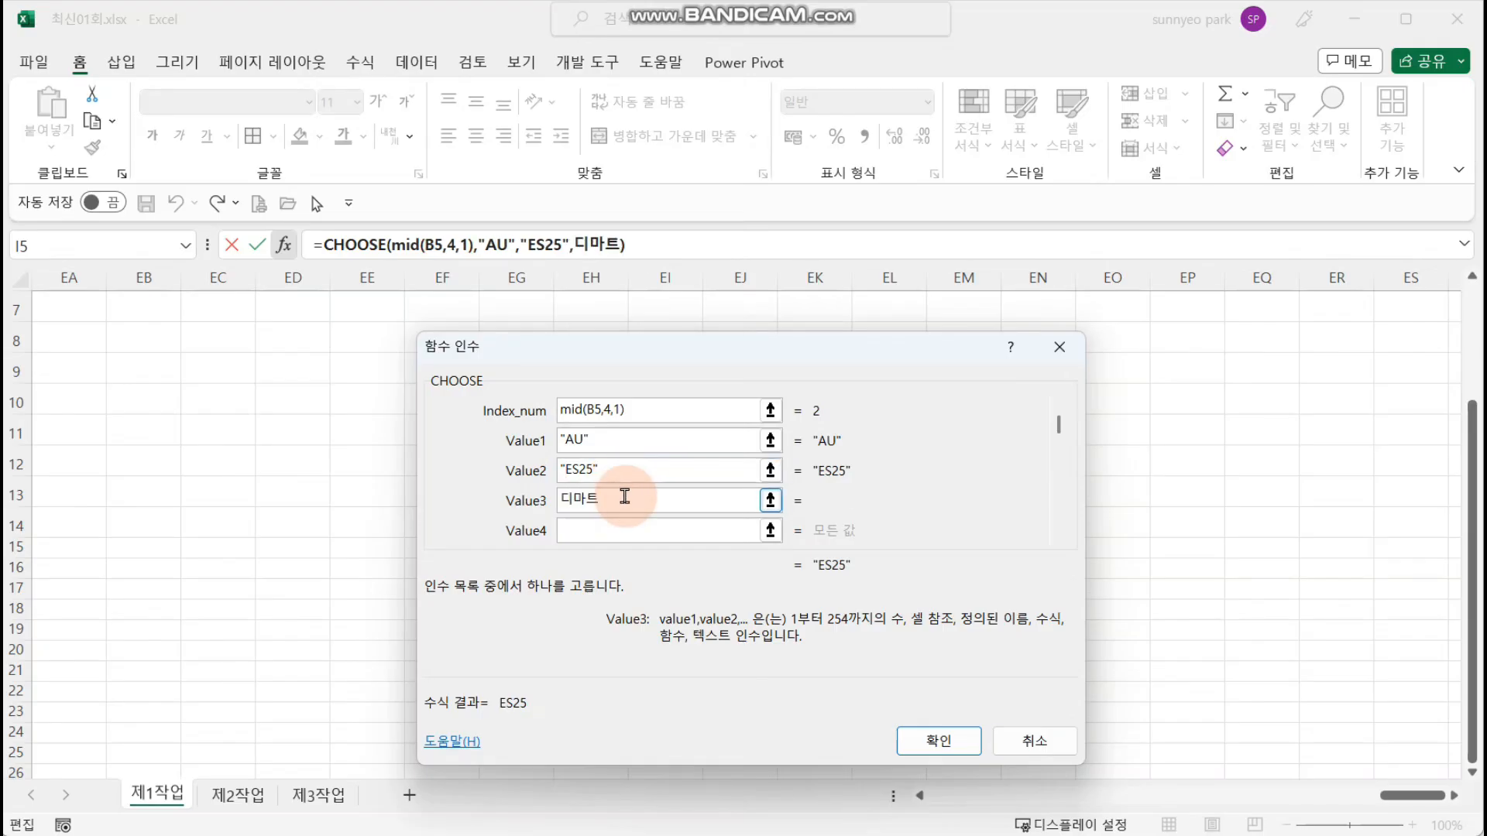
type("24")
left_click(700, 530)
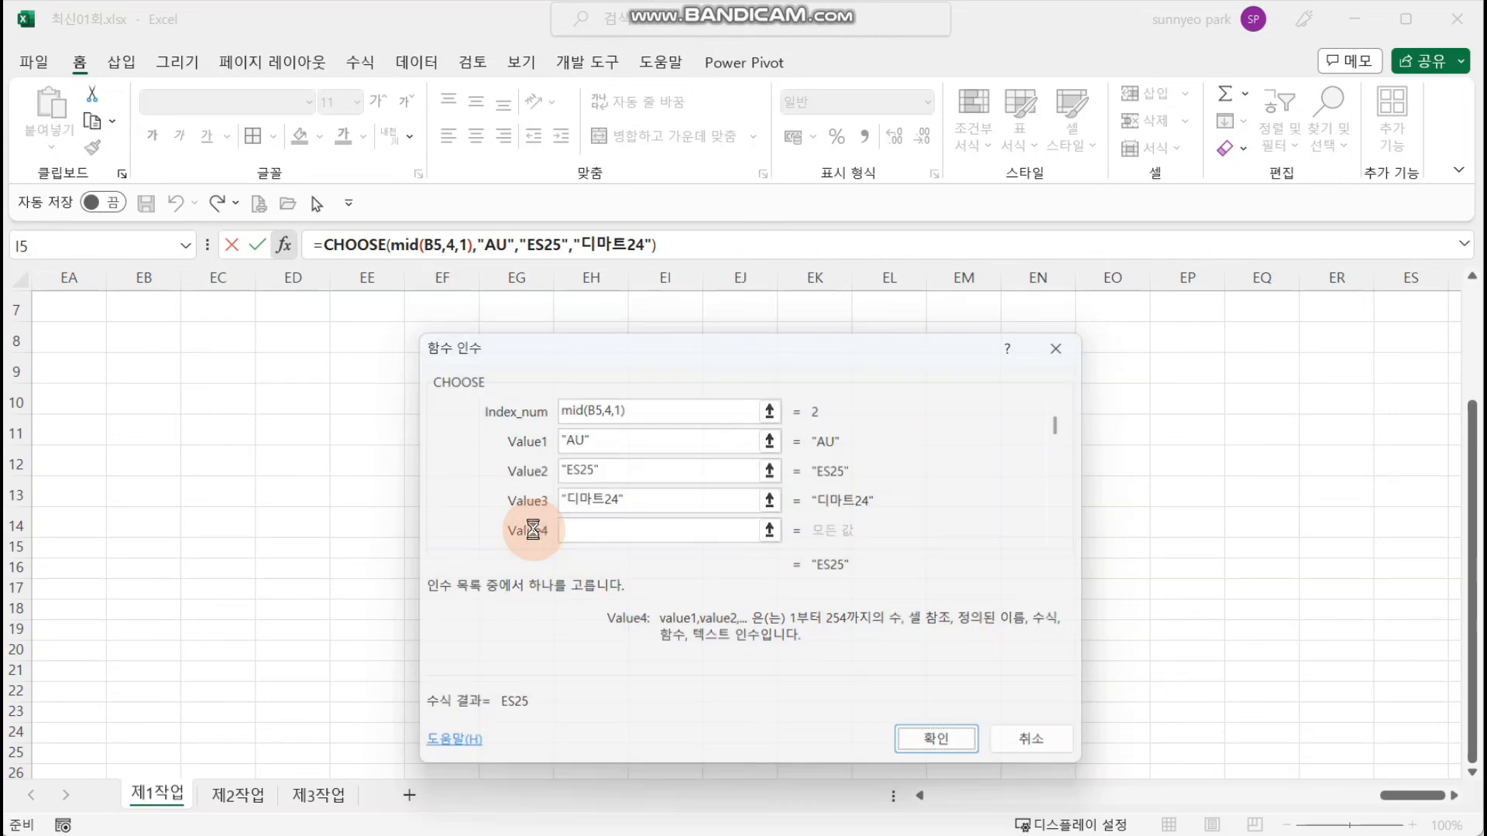
key("Return")
left_click_drag(1147, 795, 963, 806)
scroll(1030, 719, "up", 2)
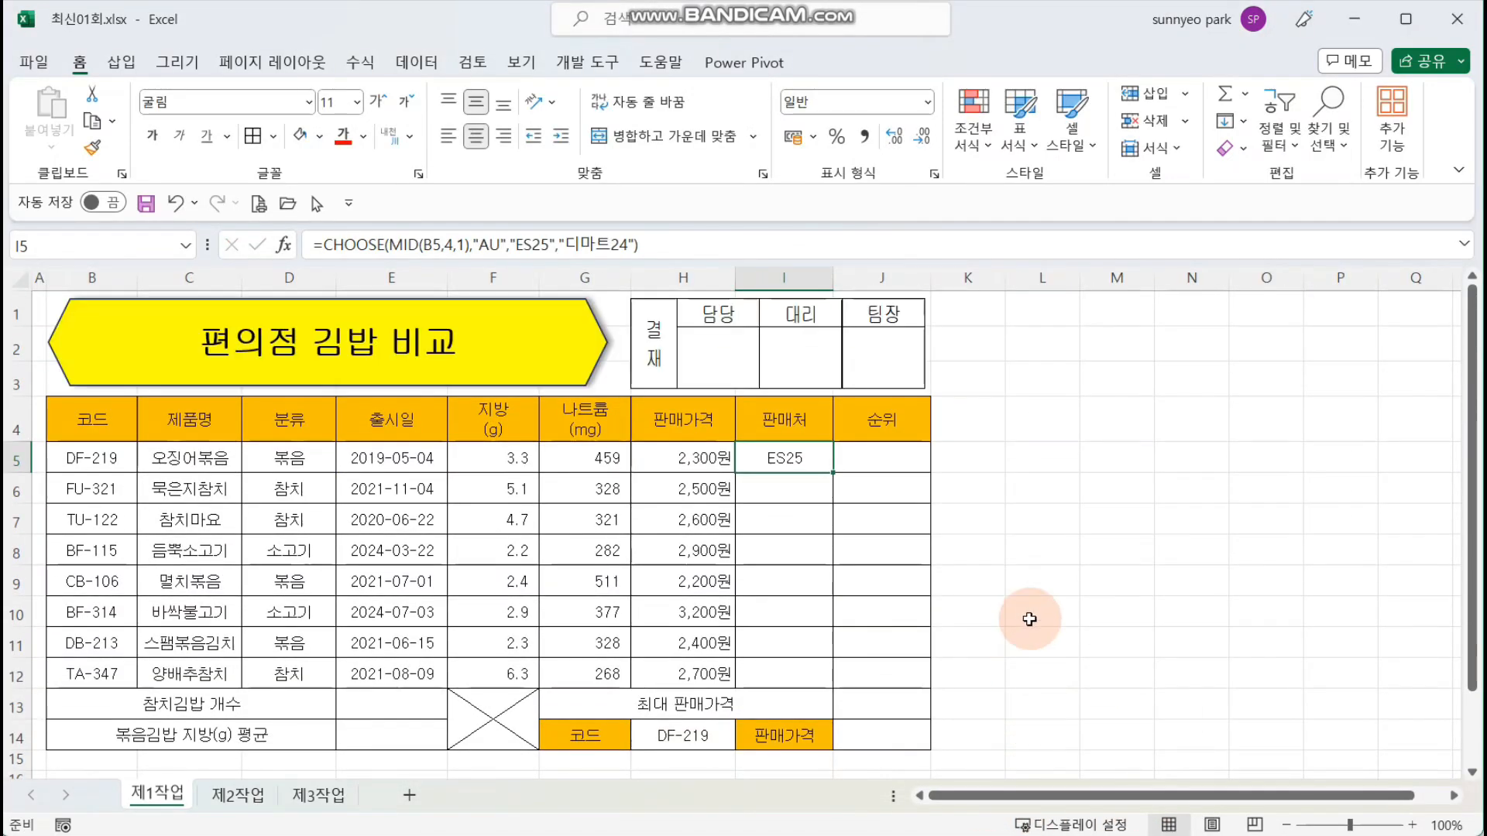
Step: Fill the 판매처 formula from I5 down to I12 and inspect the copied formula in I9
left_click_drag(833, 472, 847, 680)
left_click(797, 594)
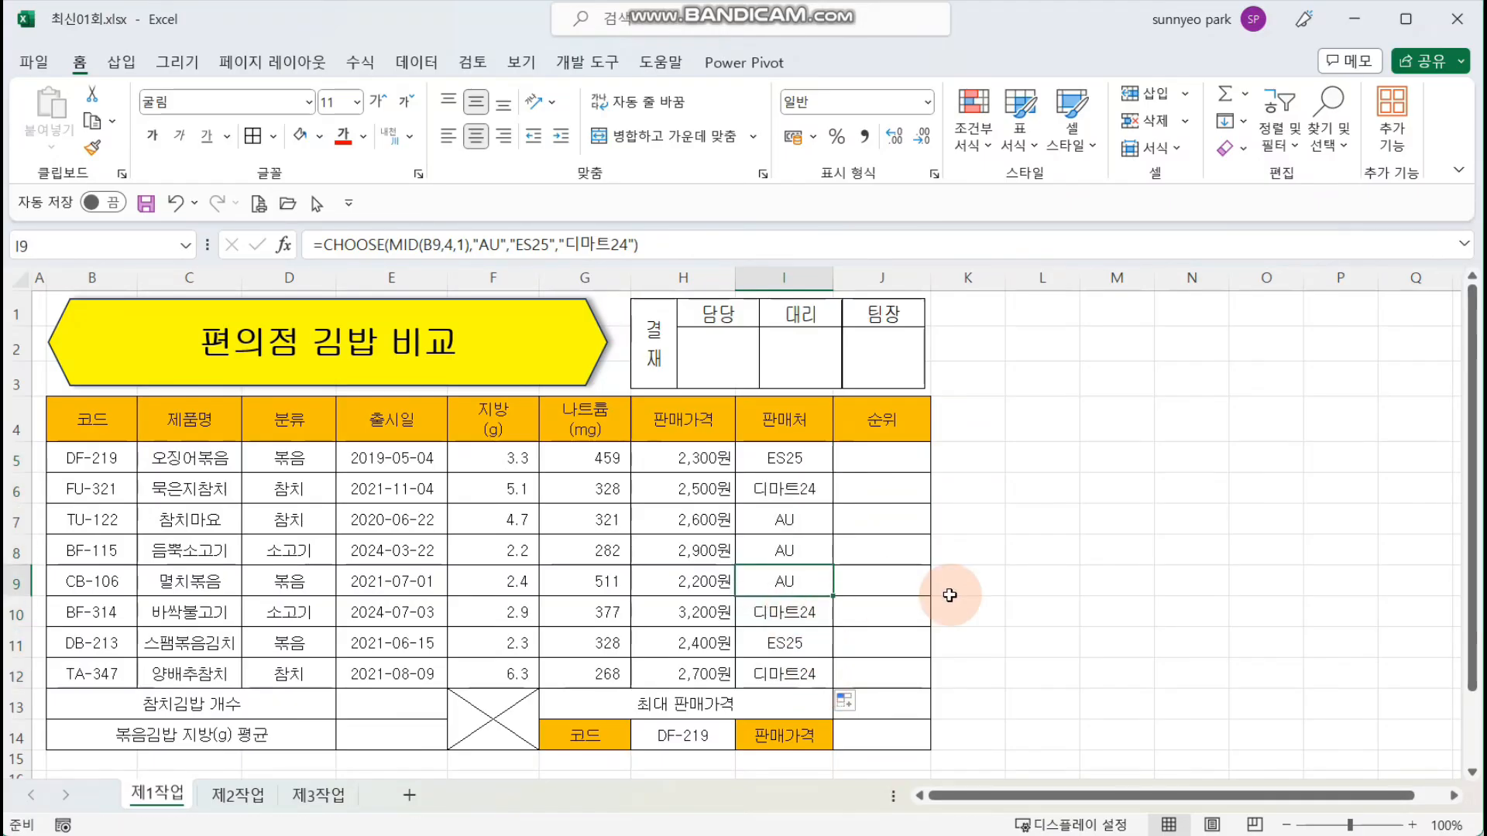
key("F2")
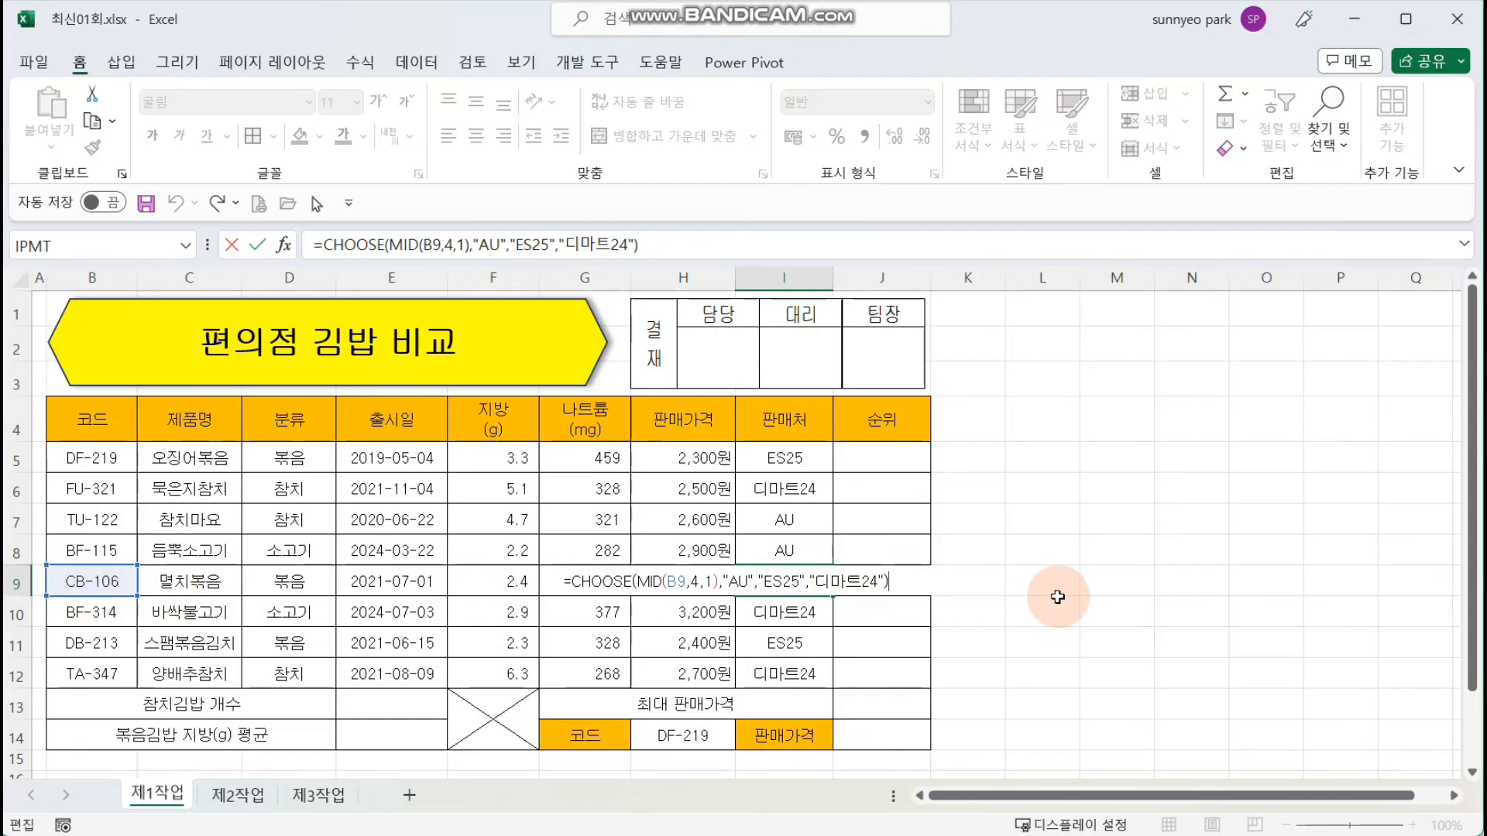
key("Escape")
Step: Begin a RANK.EQ formula in cell J5 of the 순위 column
left_click(895, 467)
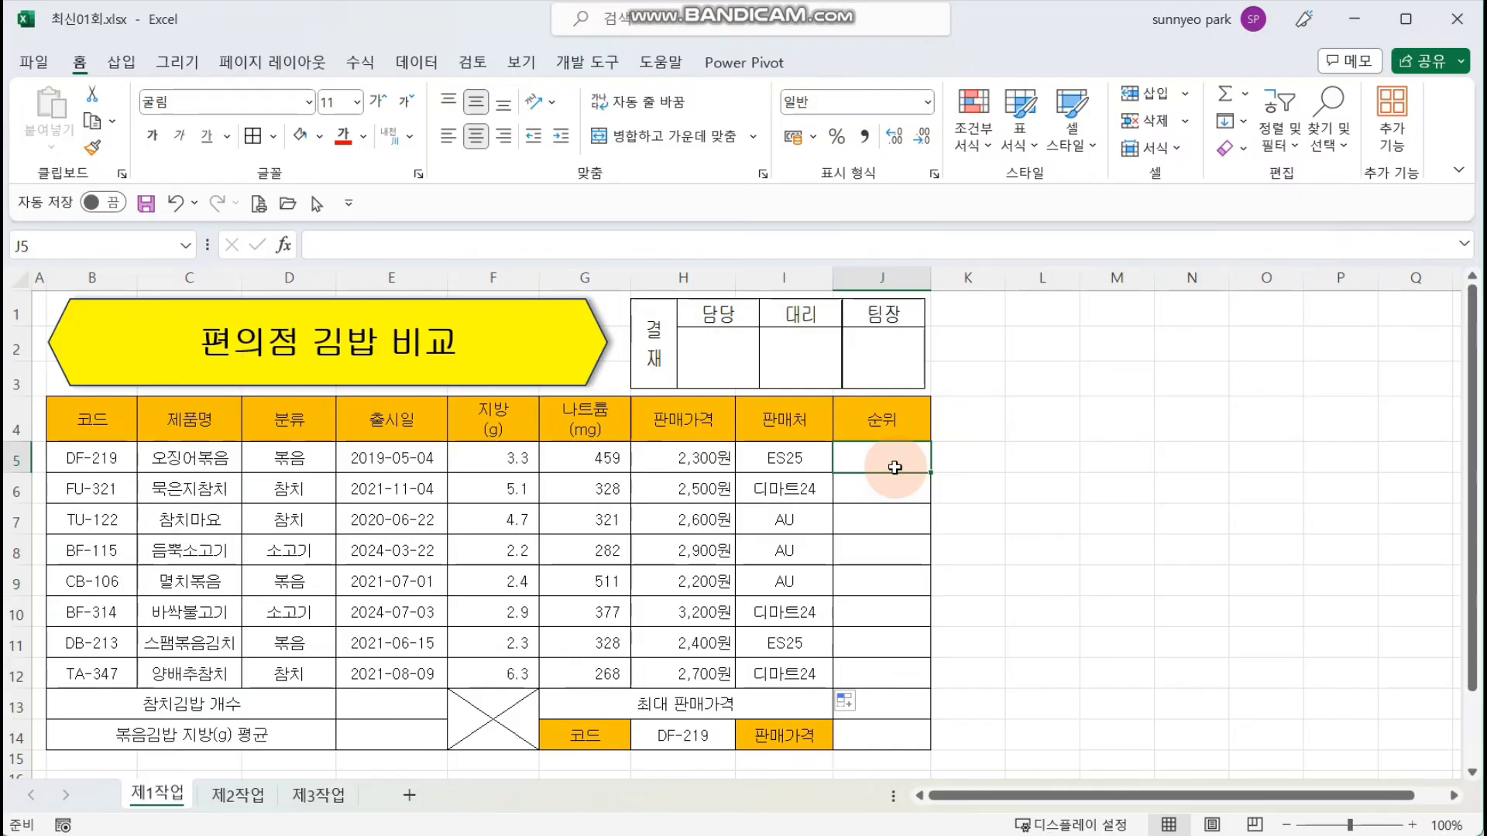
left_click_drag(686, 459, 700, 526)
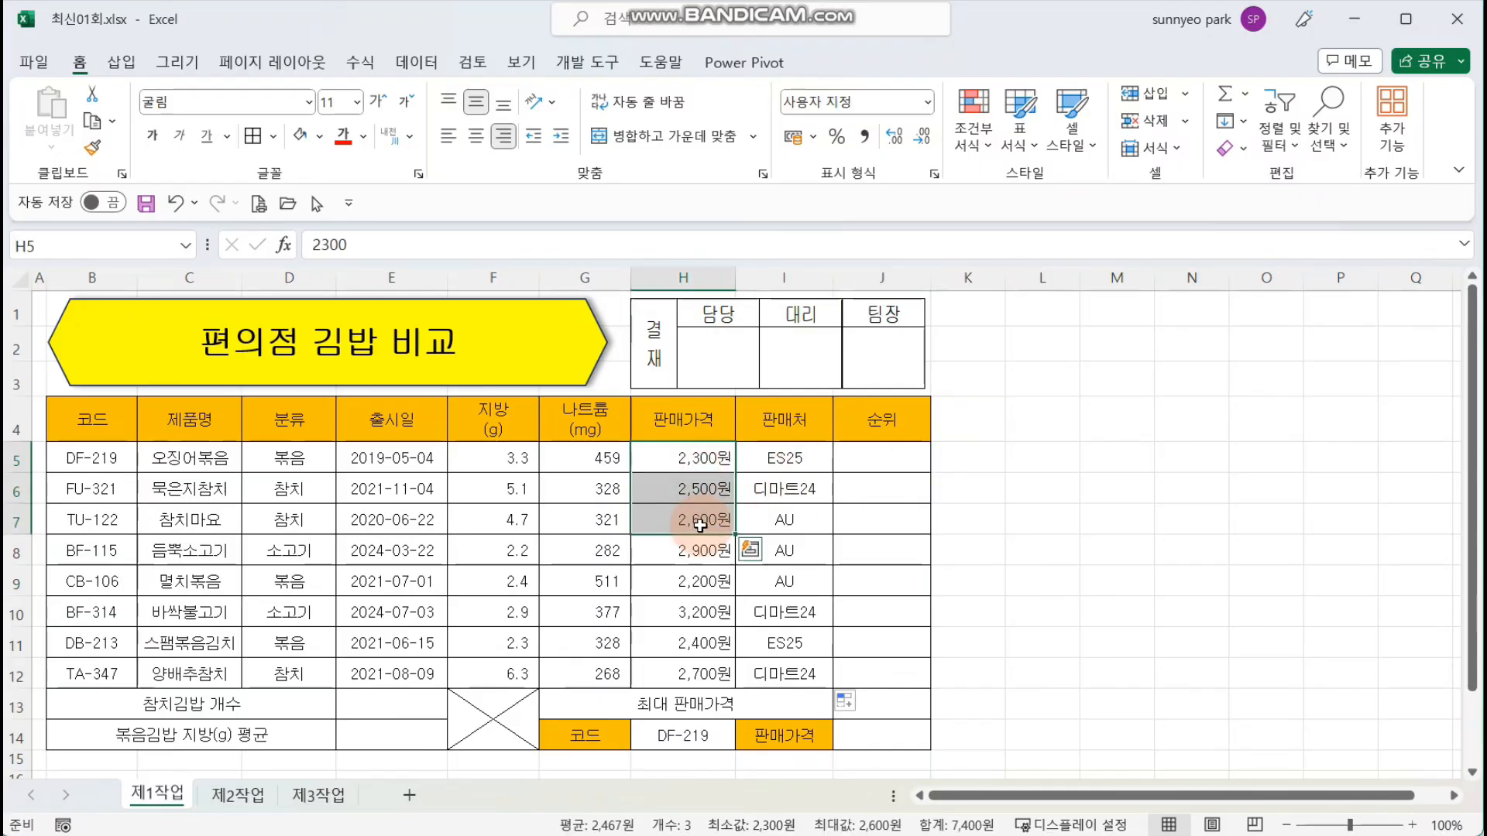
left_click(898, 457)
type("=")
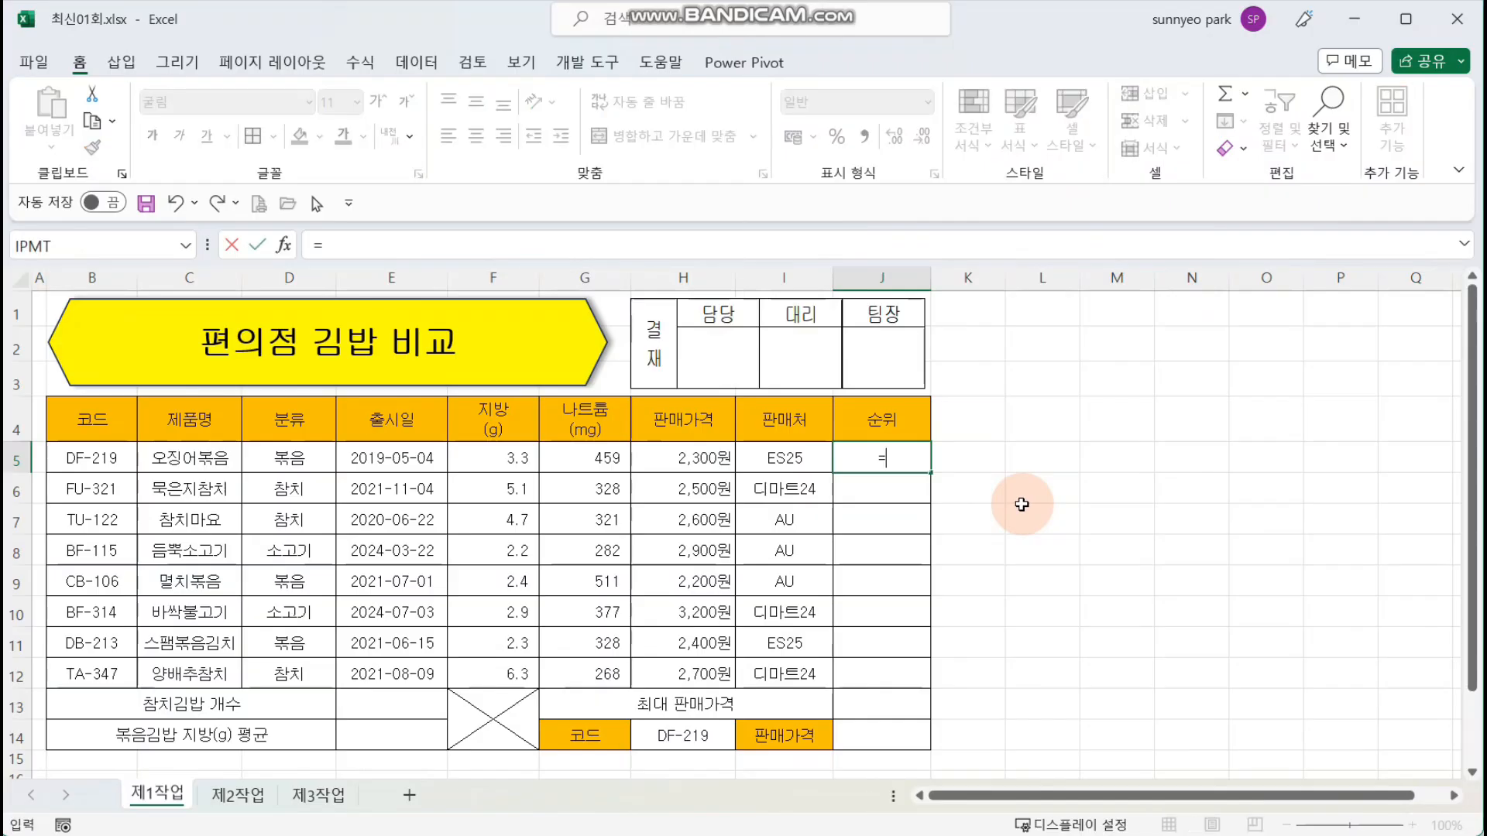
type("RAN")
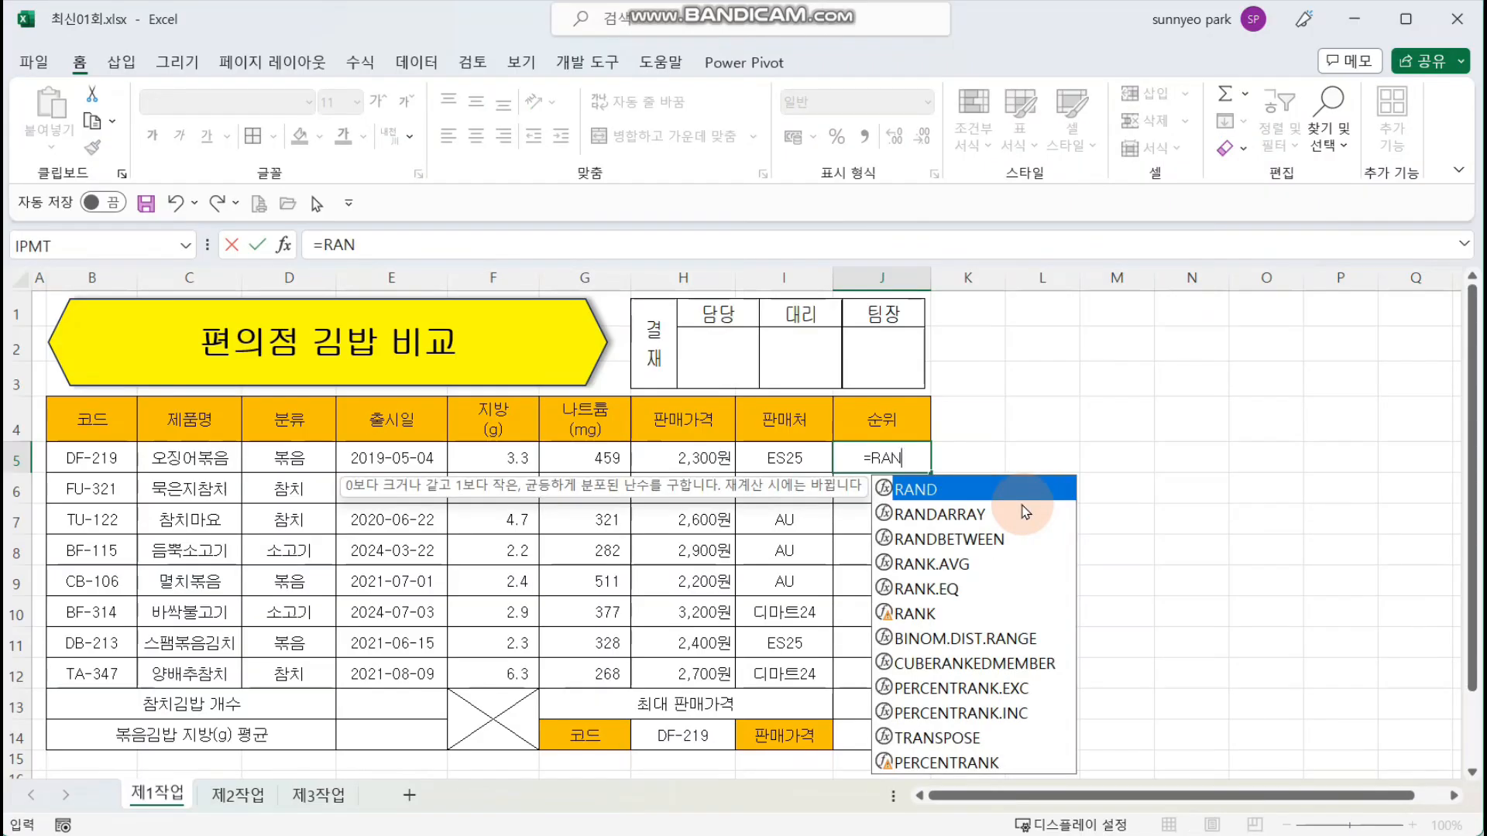
key("Down")
key("Down")
key("Down")
key("Down")
key("Tab")
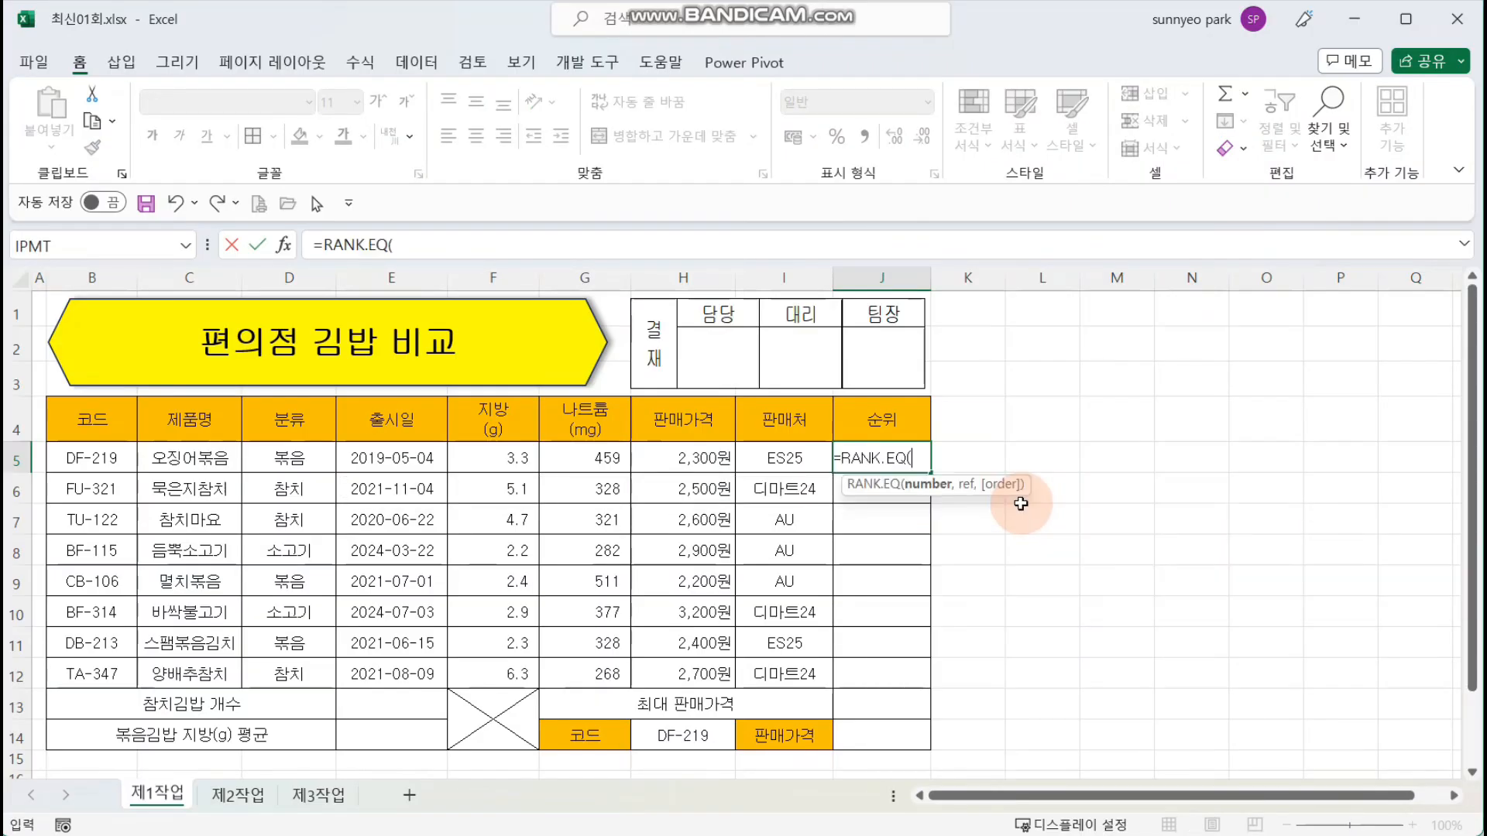
Step: Rank H5 within the absolute range $H$5:$H$12, leave the order empty, and complete the RANK.EQ formula
left_click(291, 260)
mouse_move(630, 381)
left_mouse_down()
mouse_move(906, 435)
mouse_move(961, 390)
mouse_move(947, 430)
mouse_move(951, 389)
left_mouse_up()
key("BackSpace")
key("BackSpace")
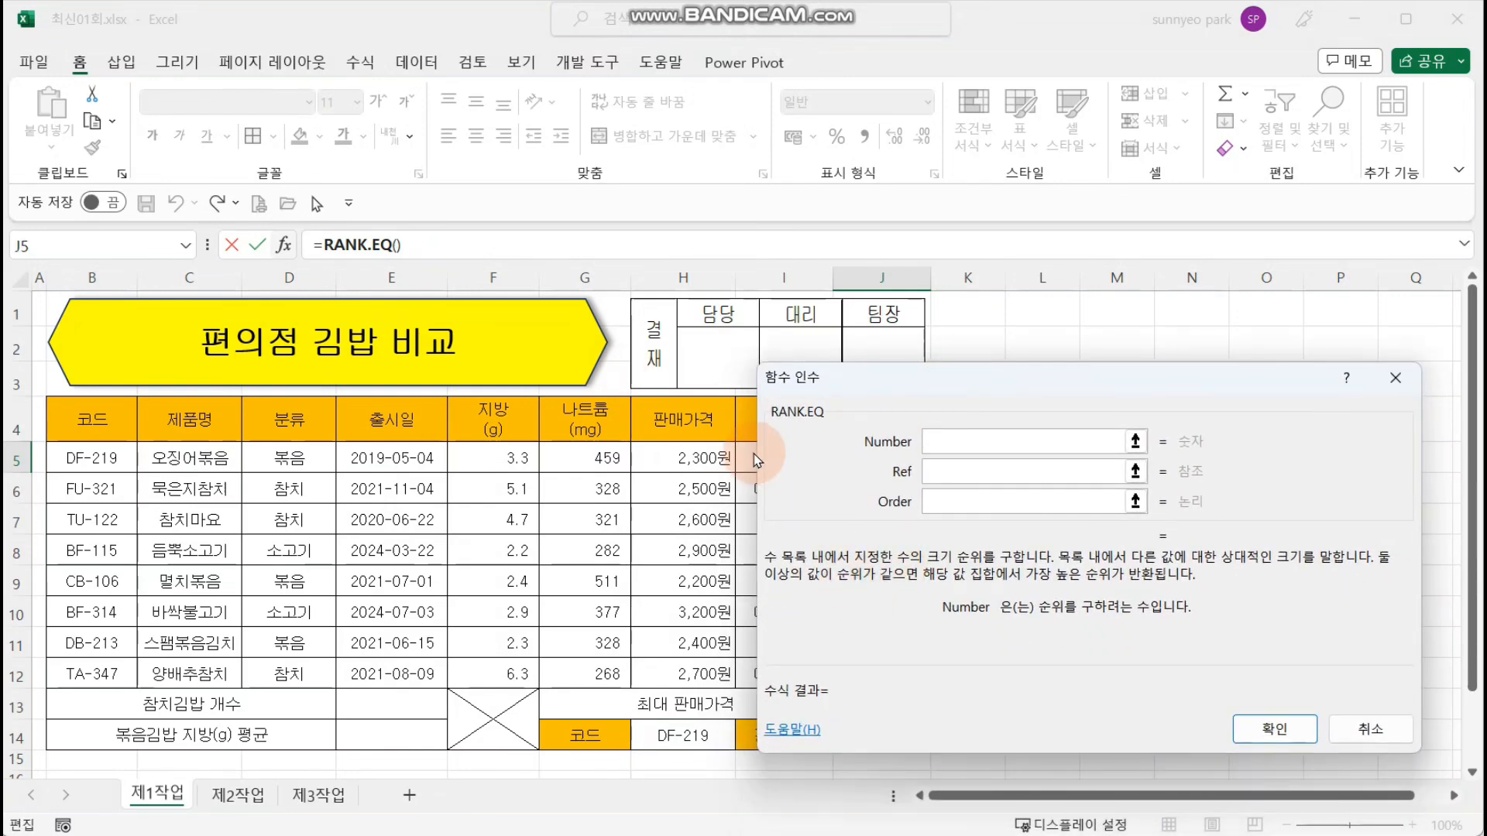
left_click(685, 457)
left_click(938, 473)
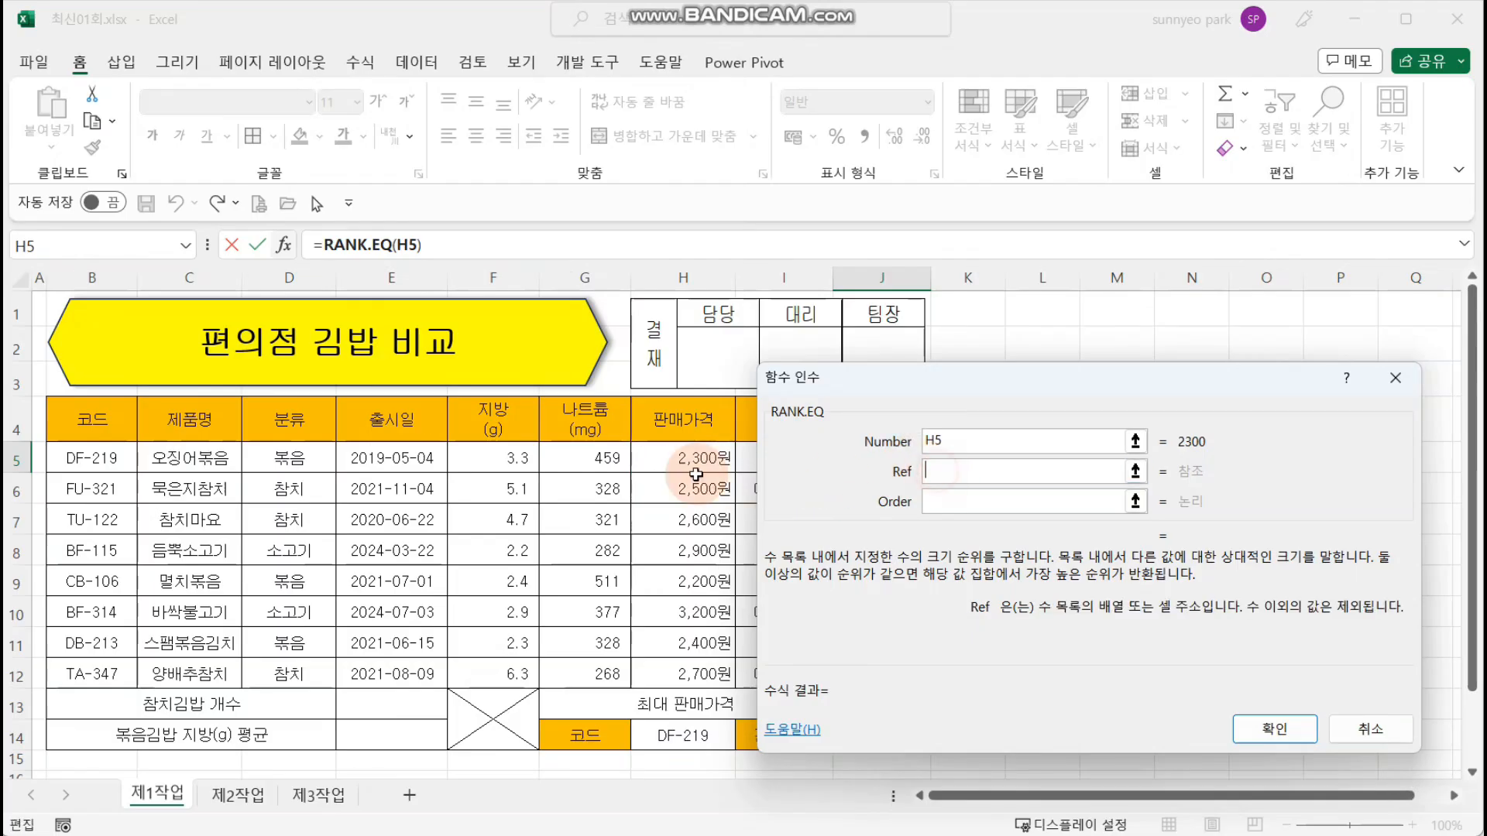
left_click_drag(696, 474, 687, 661)
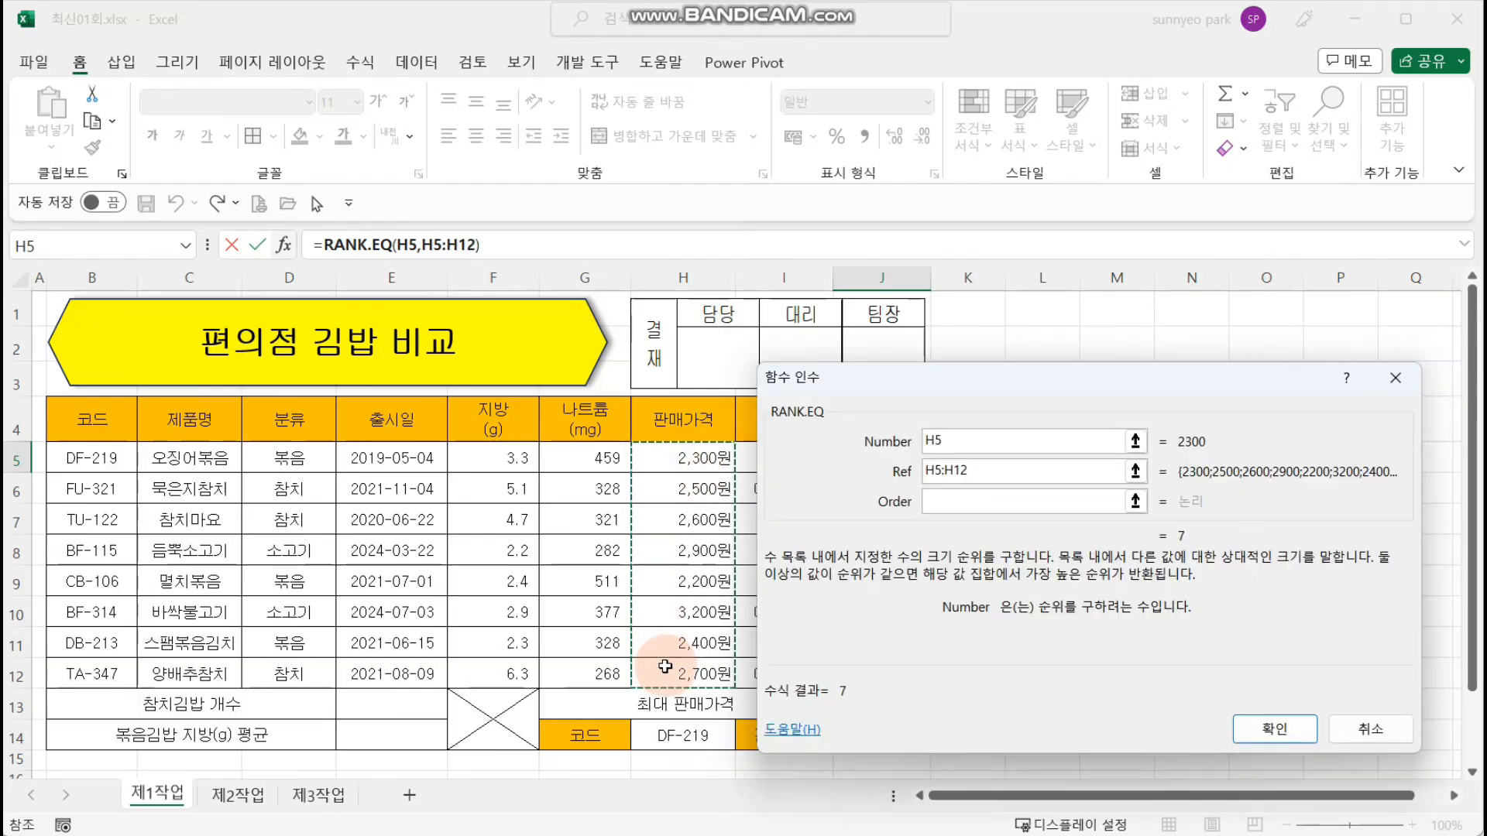
key("F4")
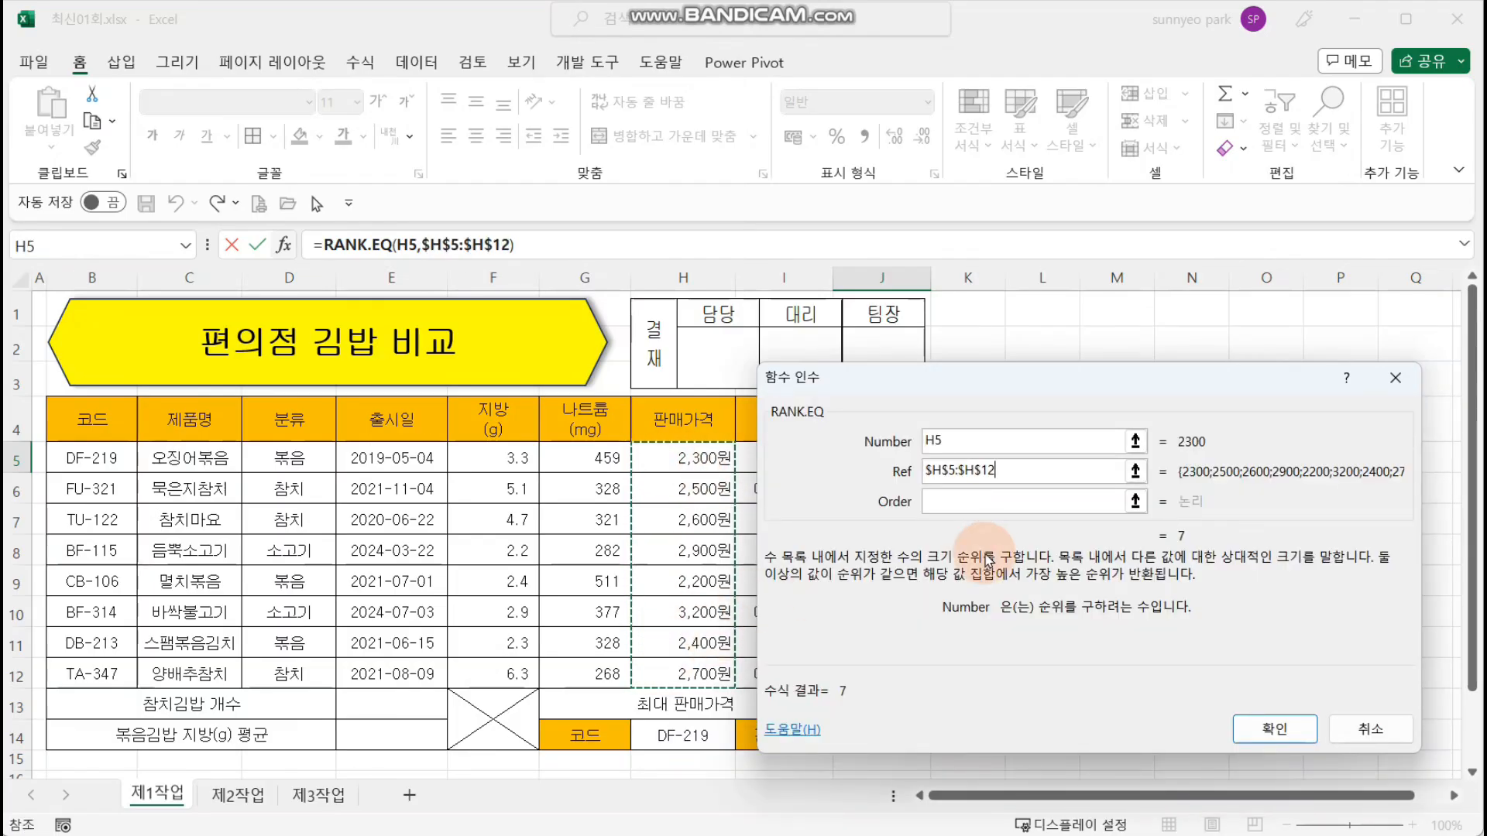
left_click(1033, 505)
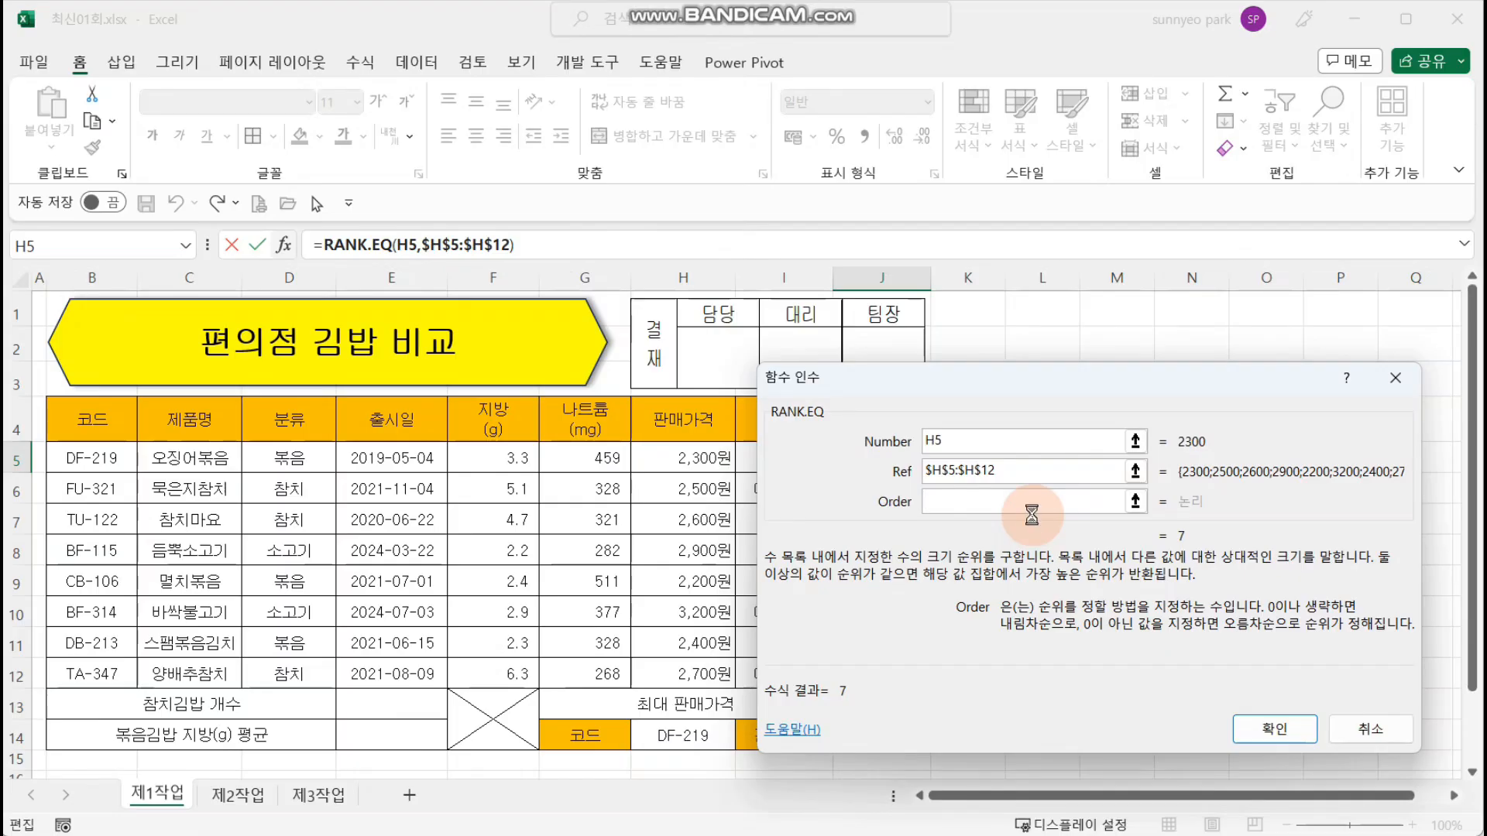
key("Return")
Step: Fill the 순위 formula from J5 down to J12 and check the rank against the price in row 10
left_click_drag(931, 472, 916, 685)
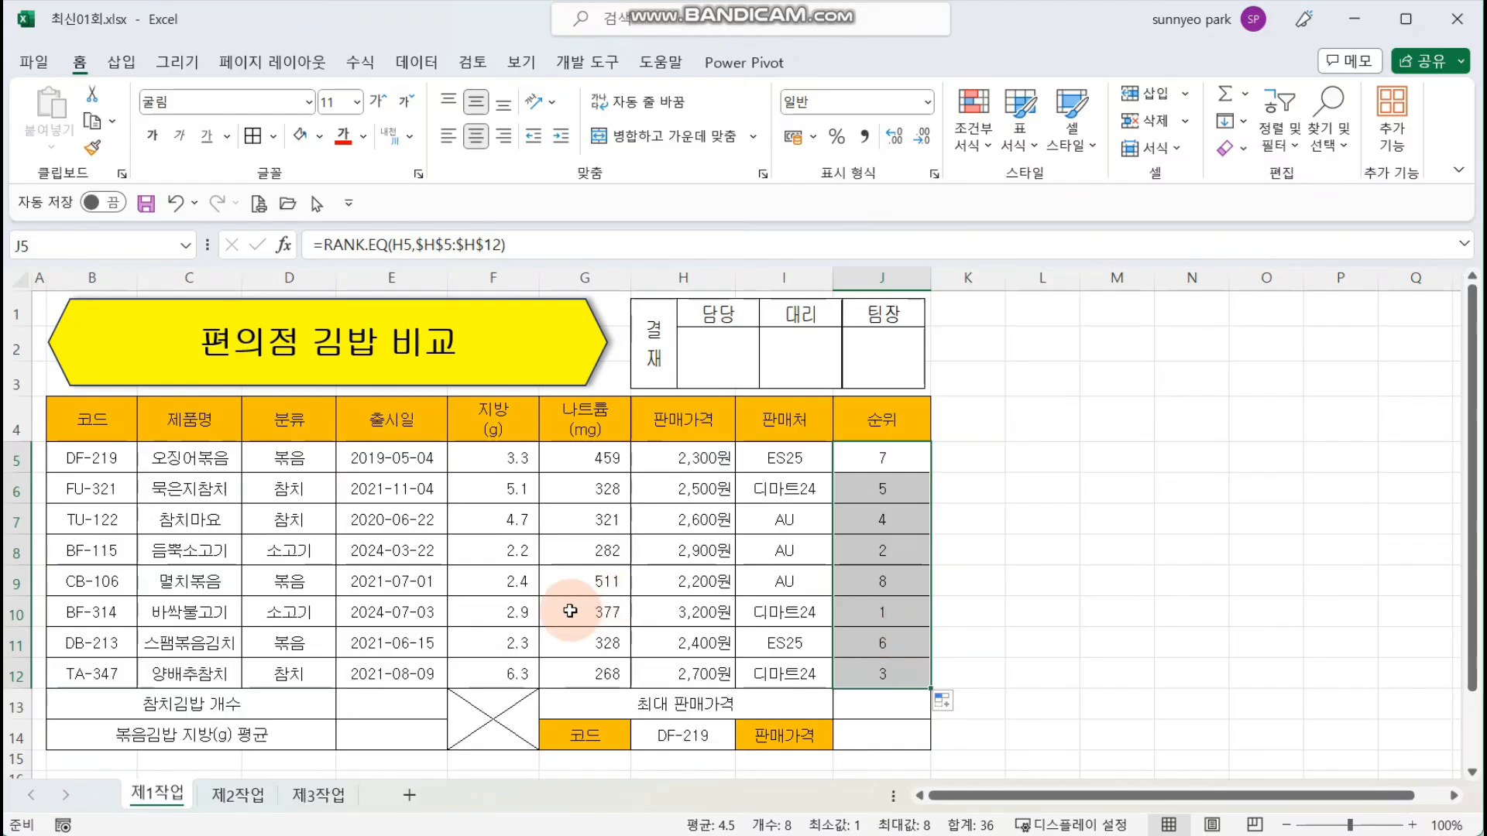
left_click_drag(677, 612, 870, 612)
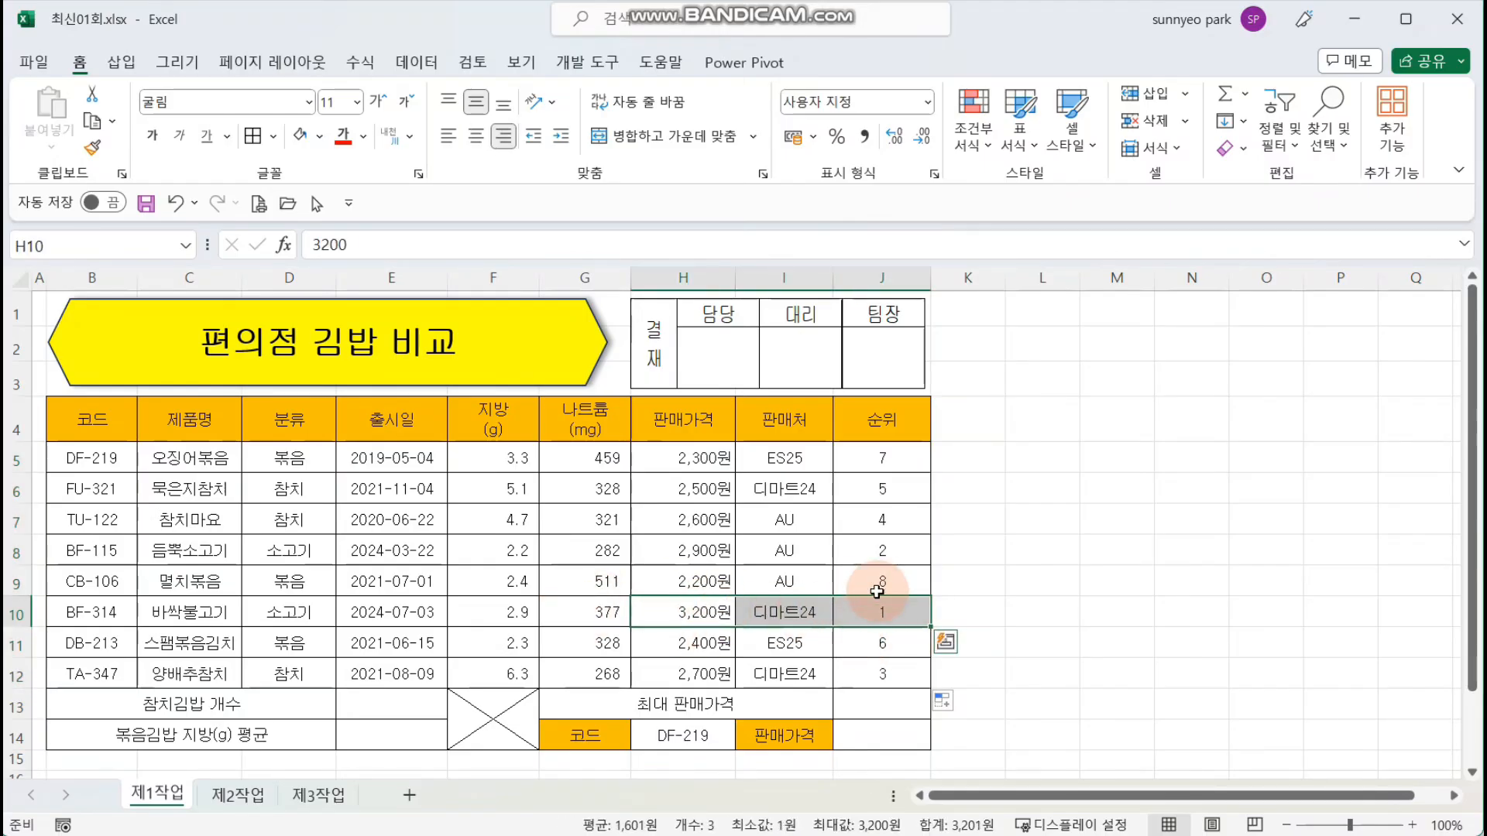
left_click(1088, 545)
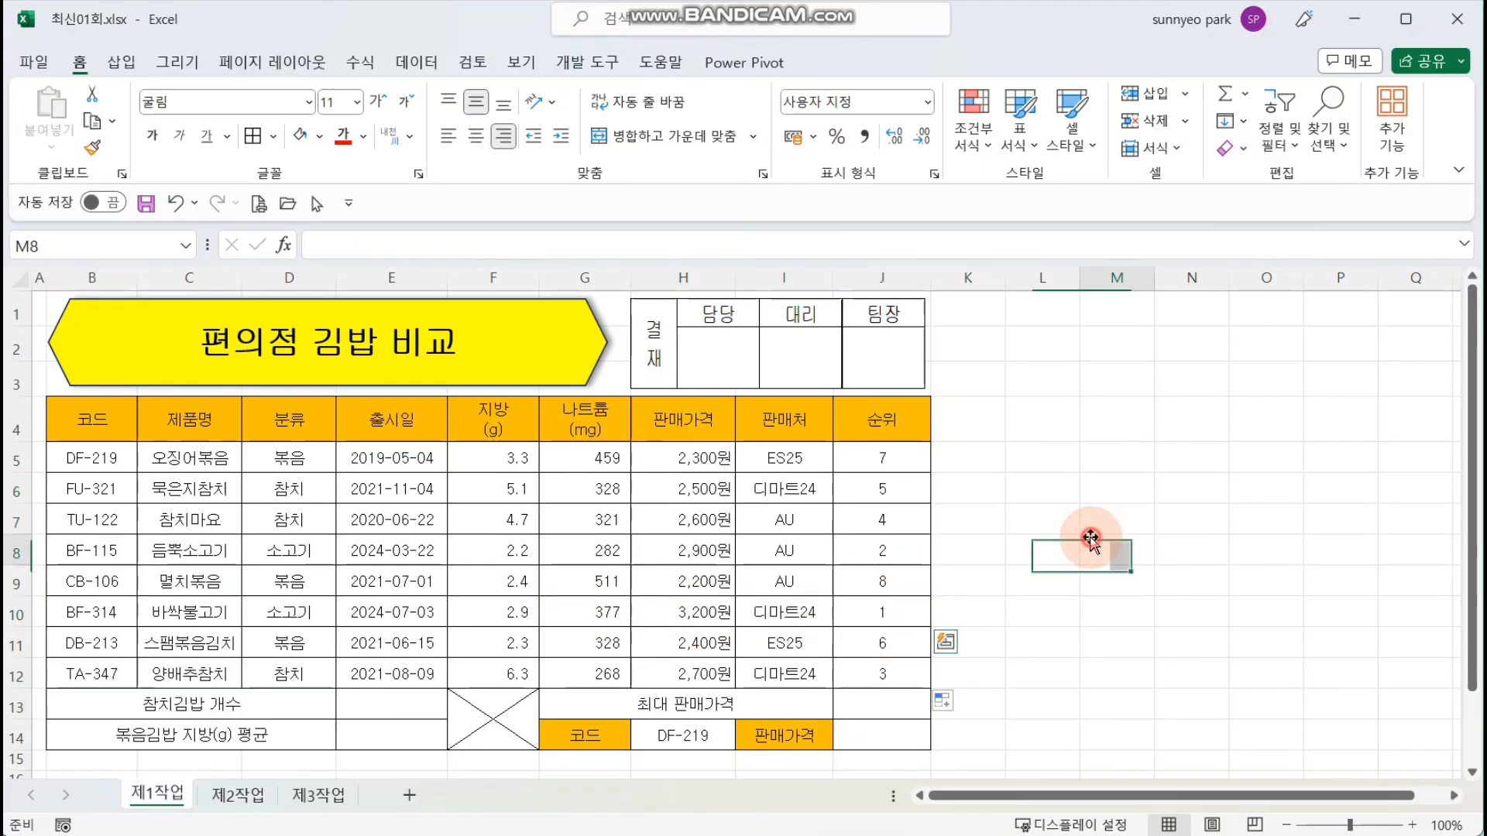
Step: Begin a COUNTIF formula in cell E13 for 참치김밥 개수 and open its function arguments
left_click(400, 706)
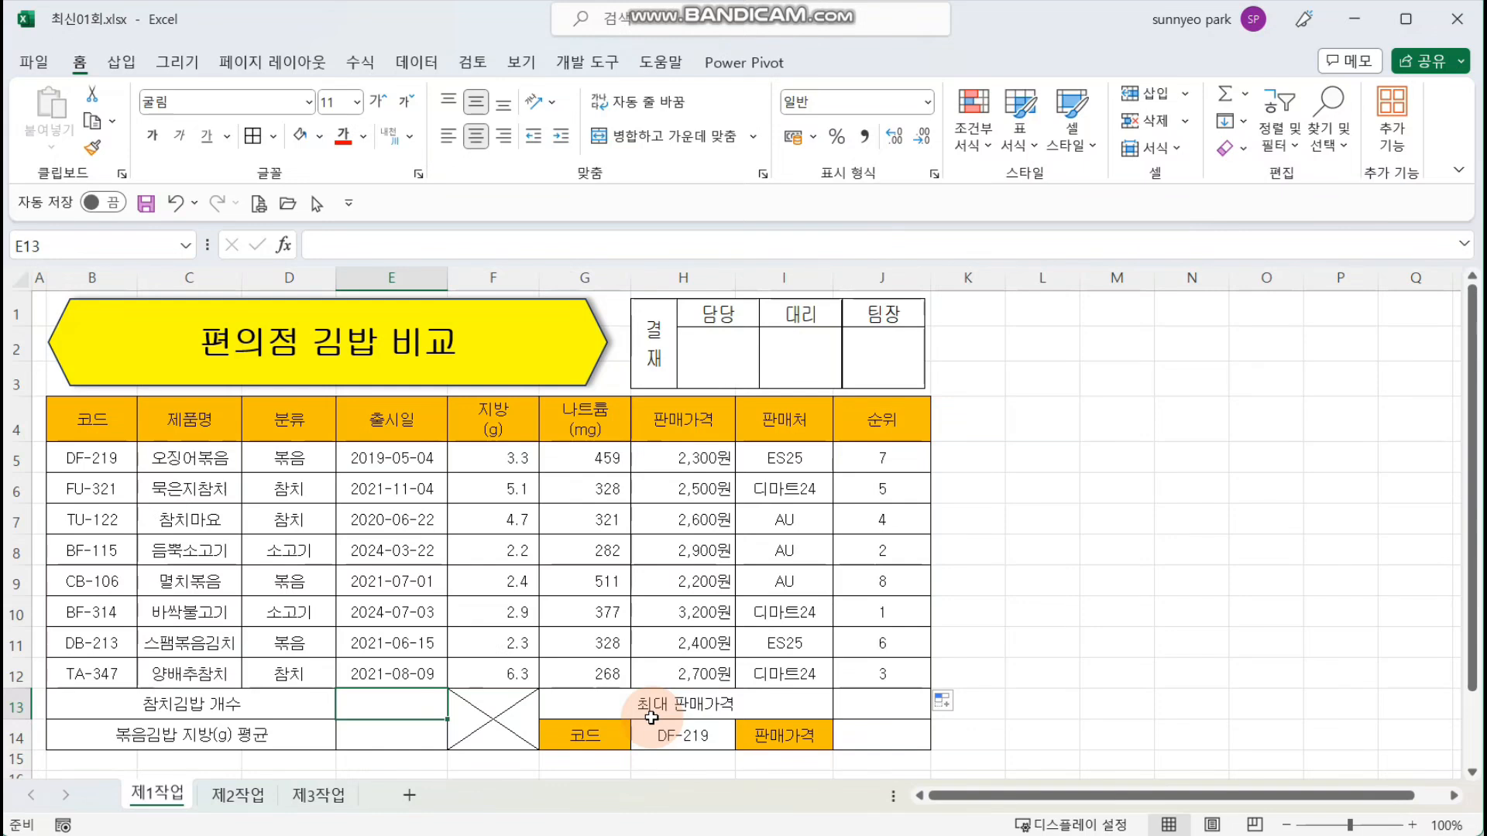
type("=")
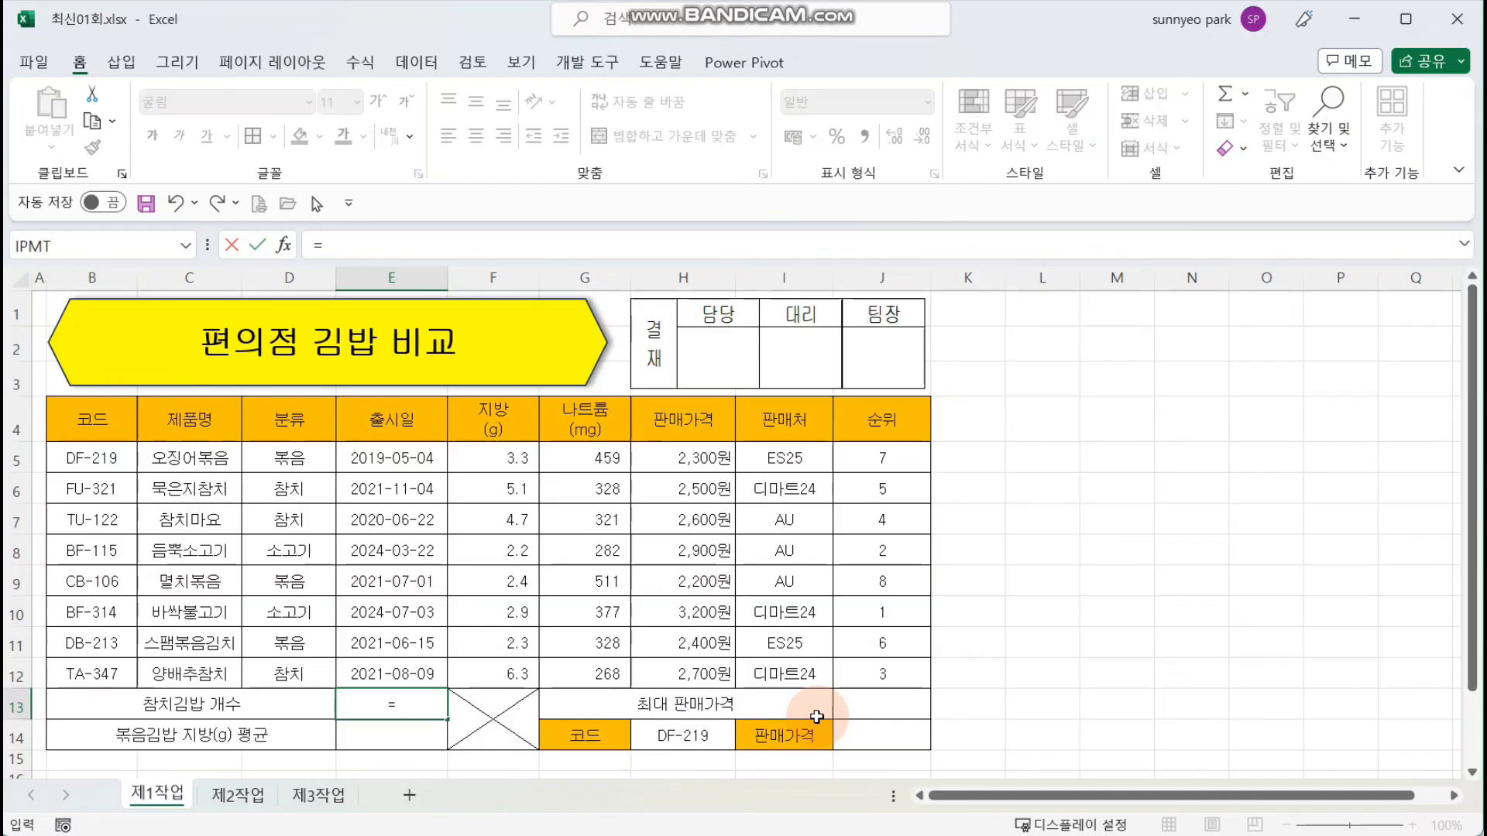
type("COU")
key("Down")
key("Down")
key("Down")
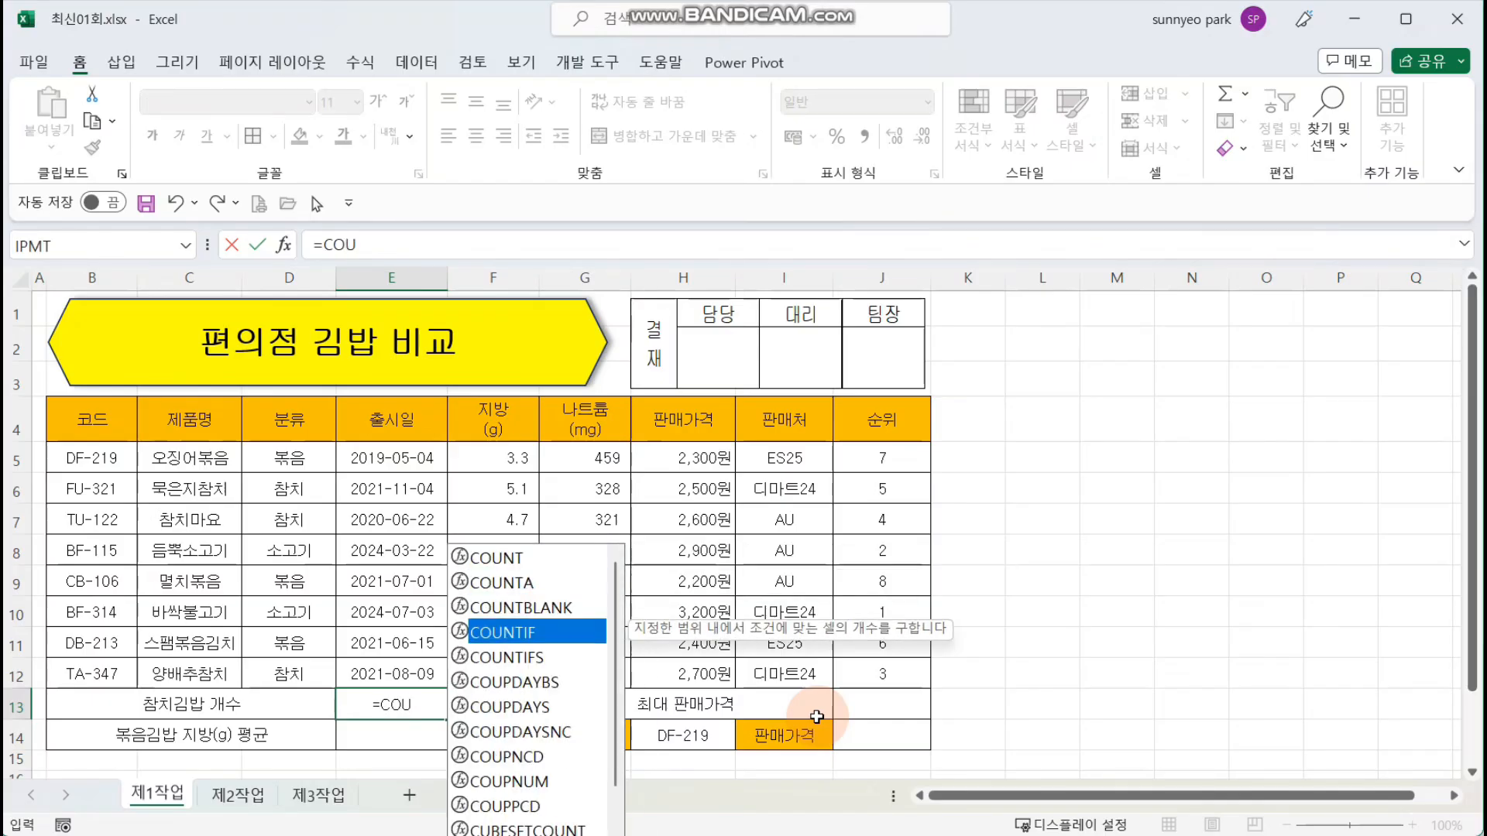
key("Tab")
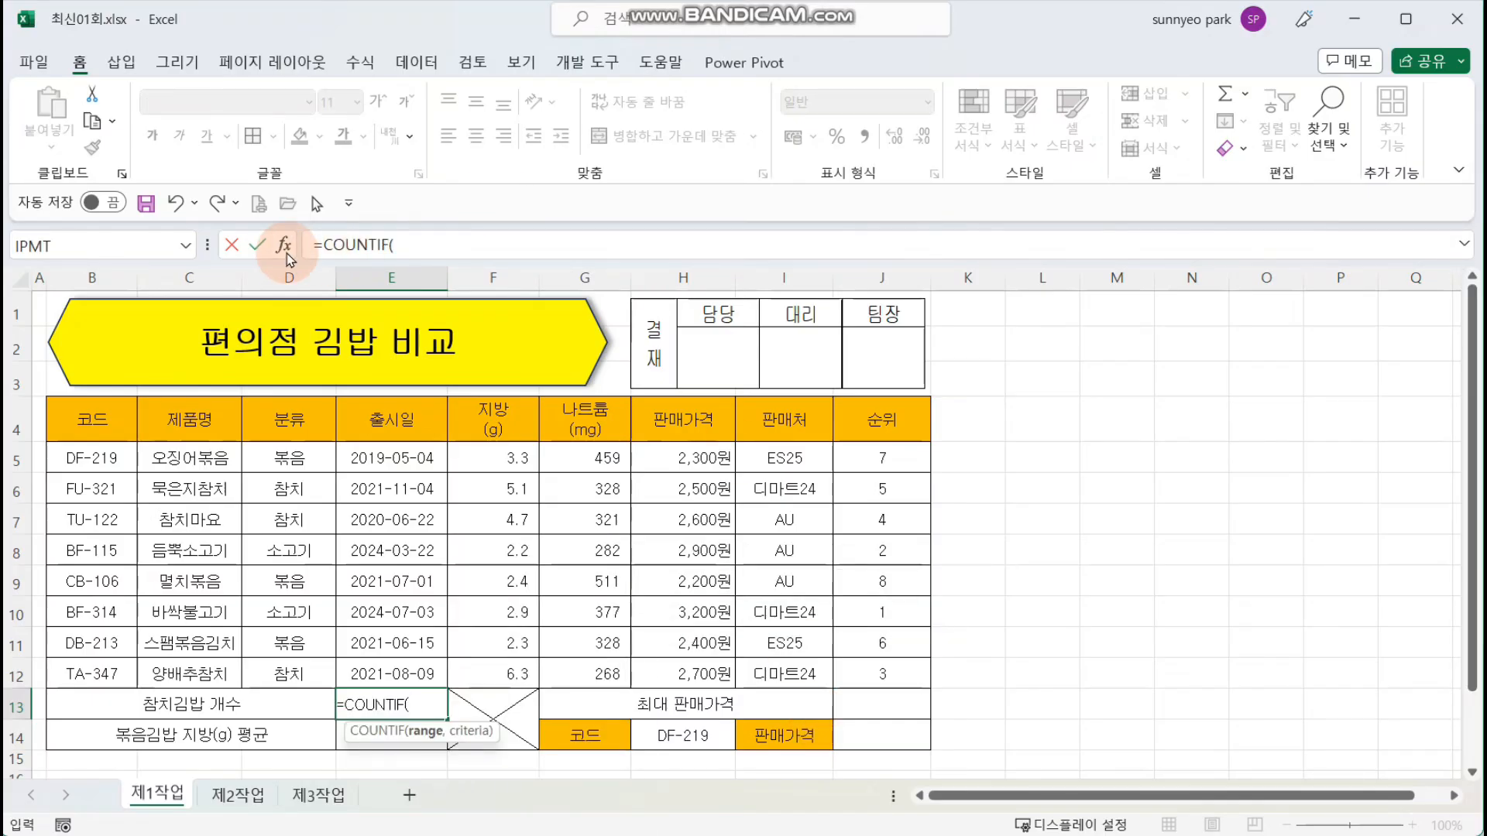
left_click(286, 251)
left_click_drag(870, 402, 777, 399)
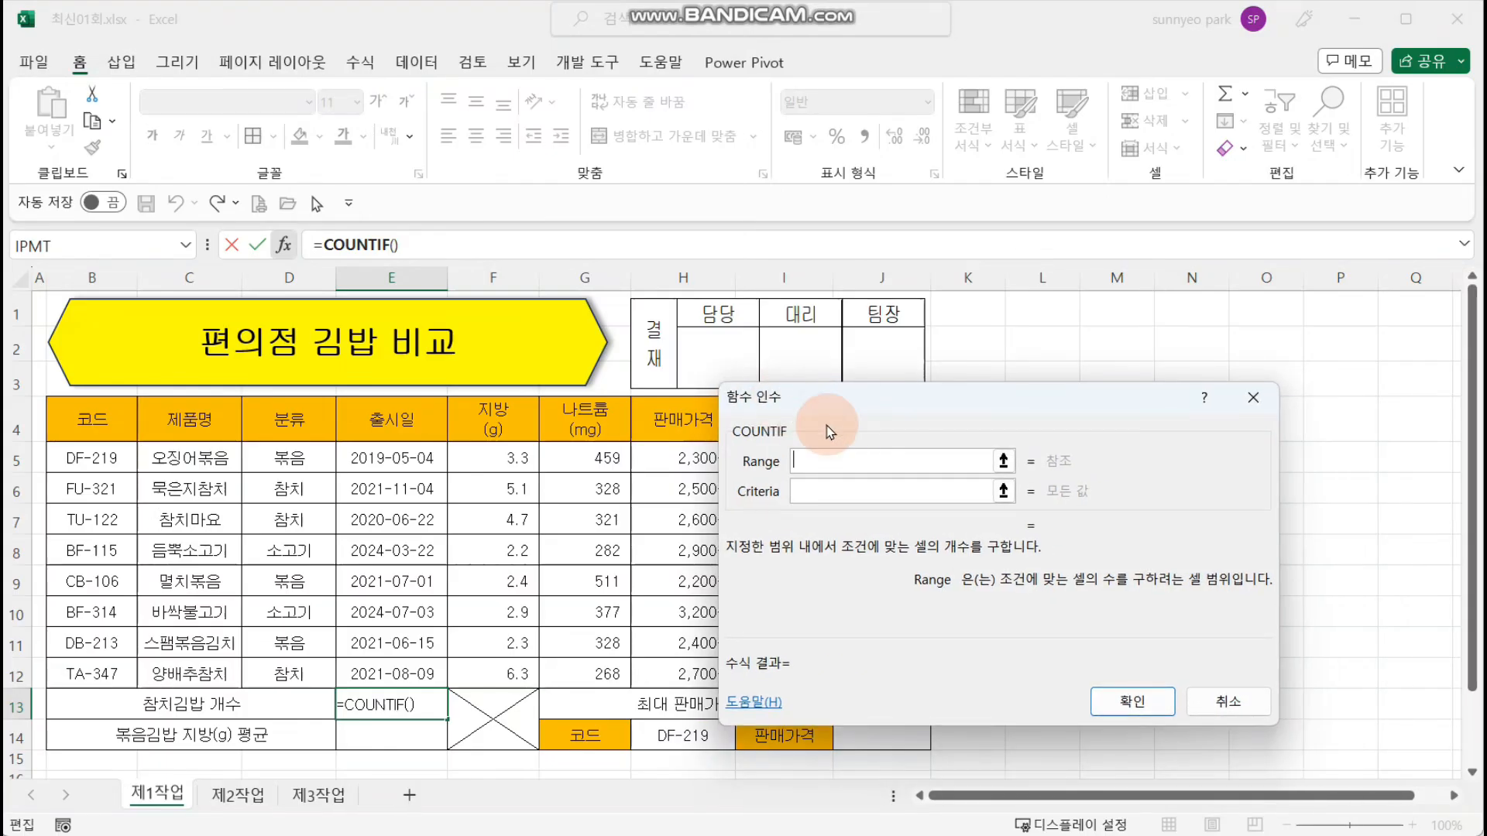
Step: Set the COUNTIF range to the 분류 cells D5:D12 and the criteria to 참치, and complete the formula
left_click_drag(309, 465, 318, 656)
left_click(853, 455)
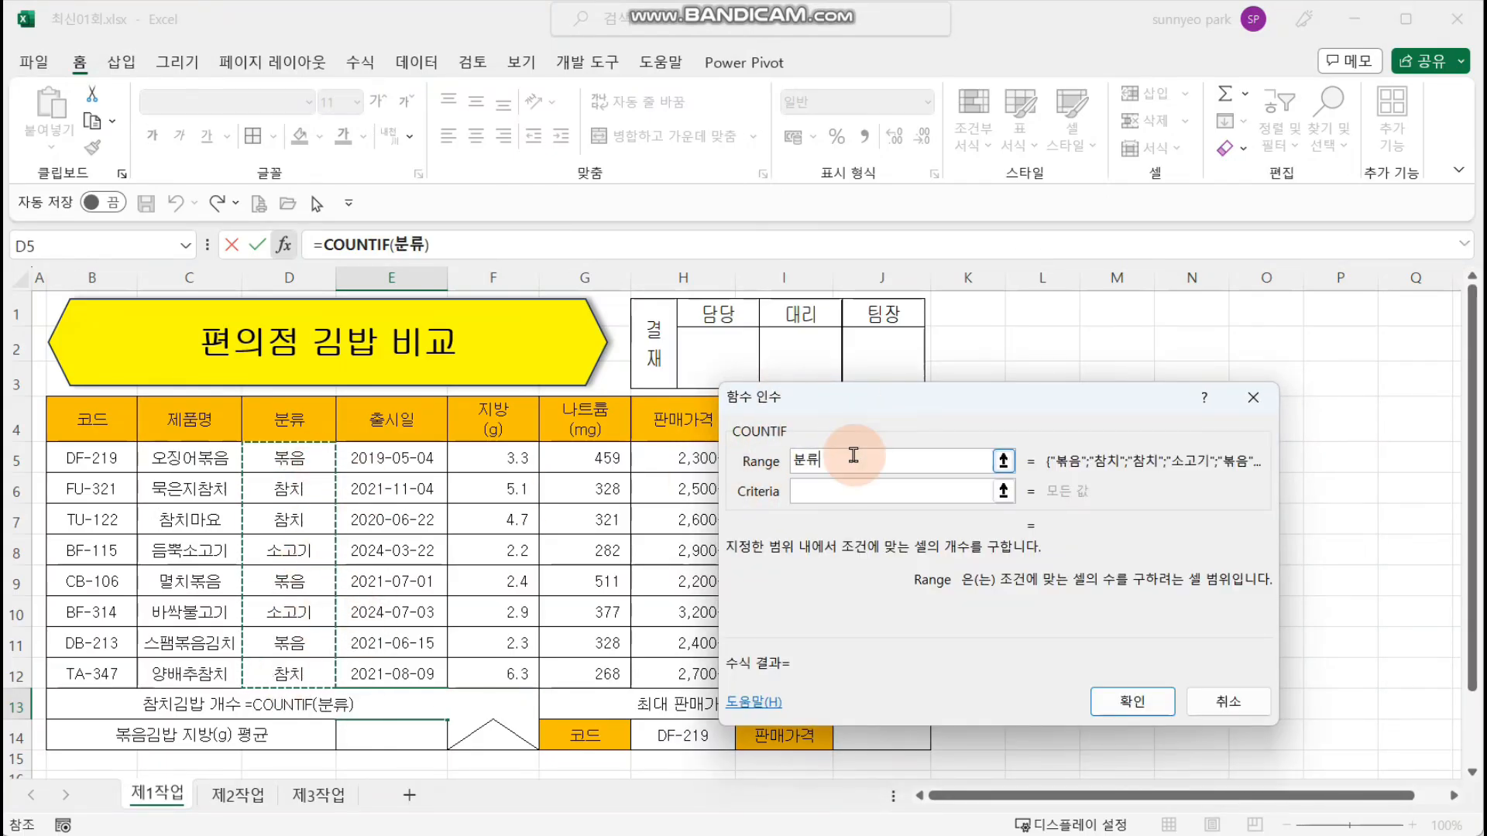
left_click(850, 496)
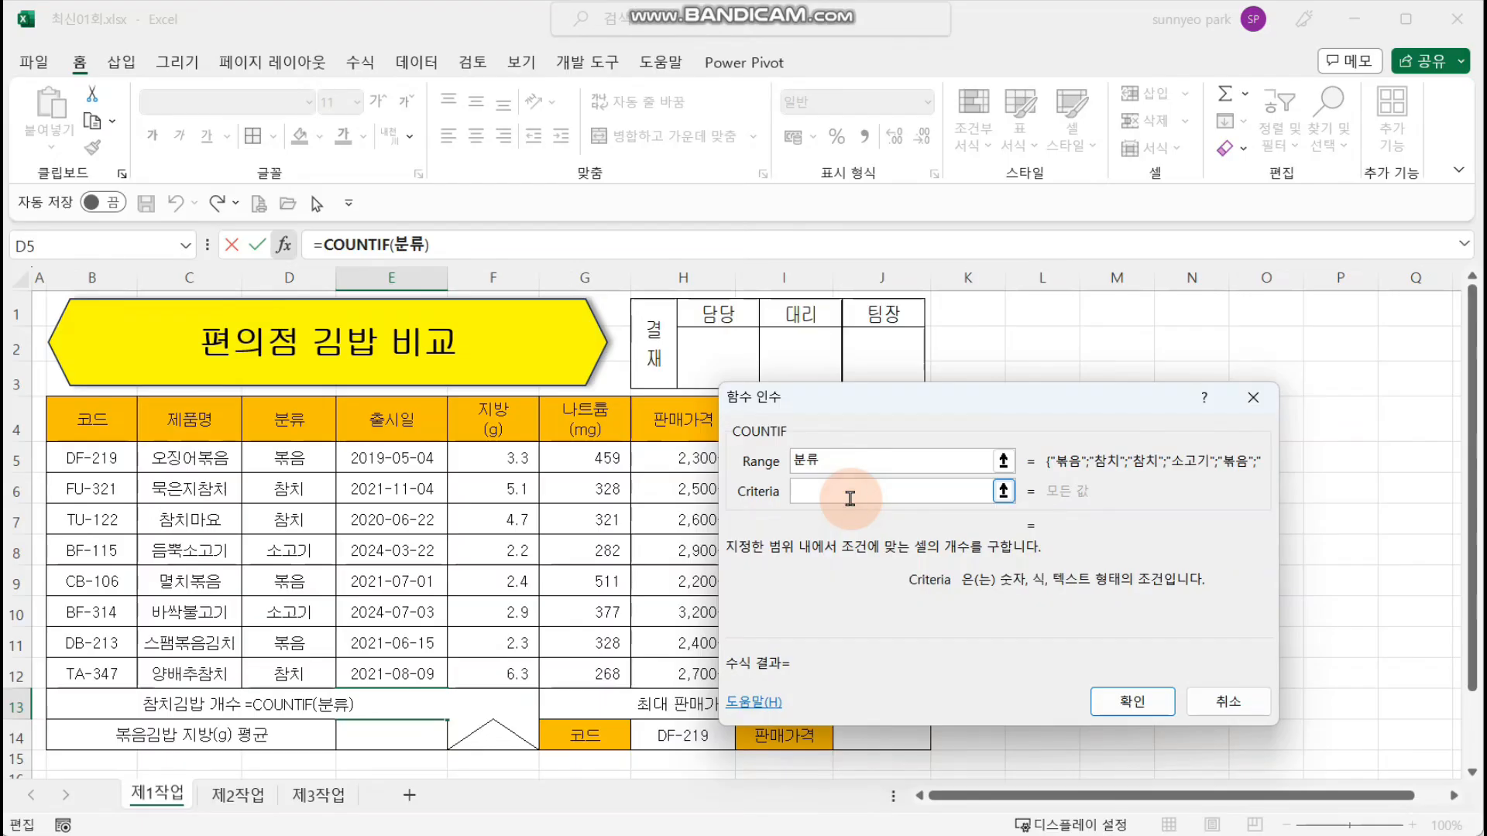
type("참ㅊ")
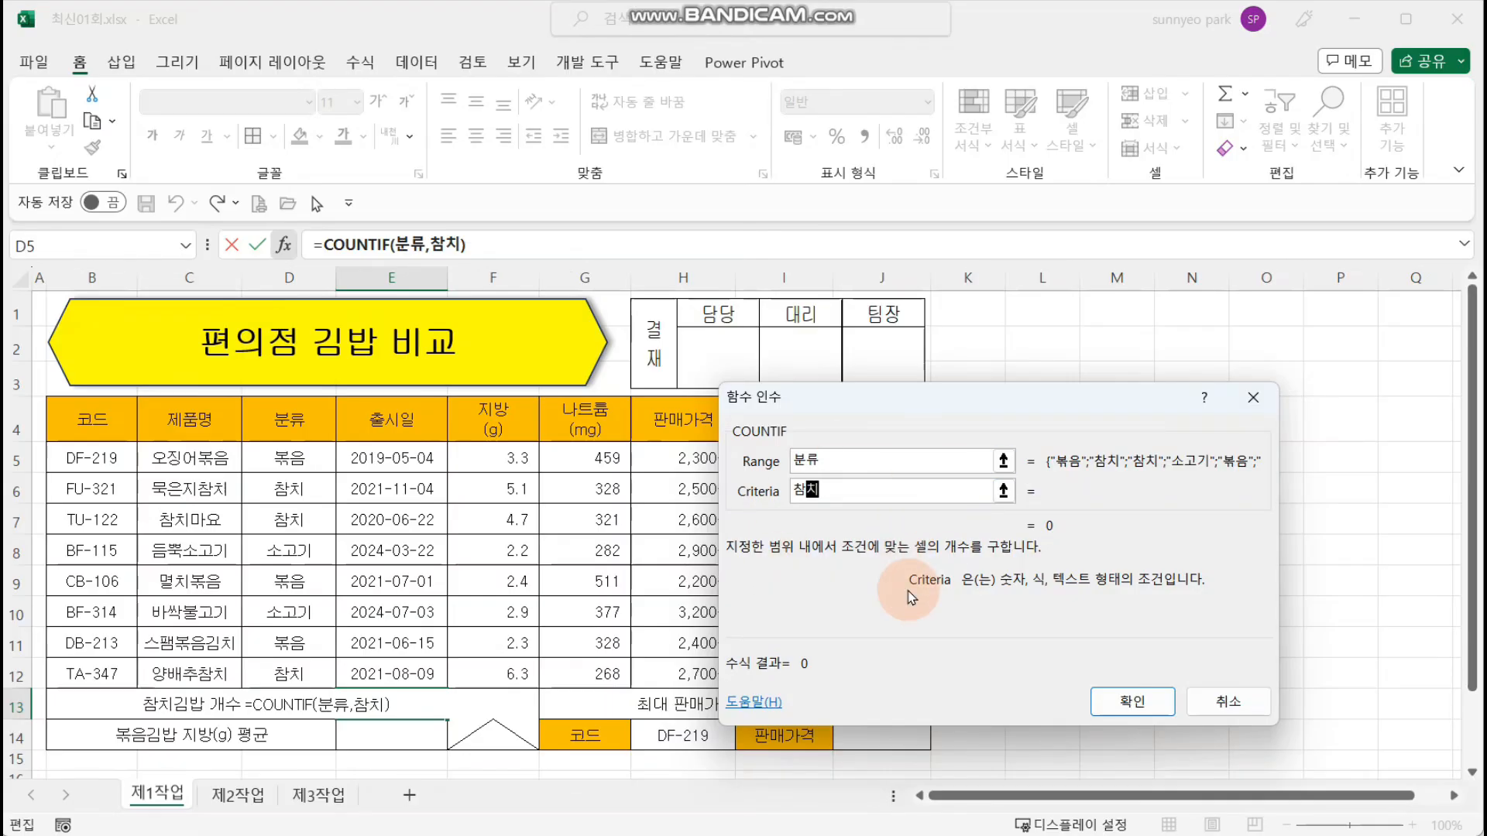
key("Return")
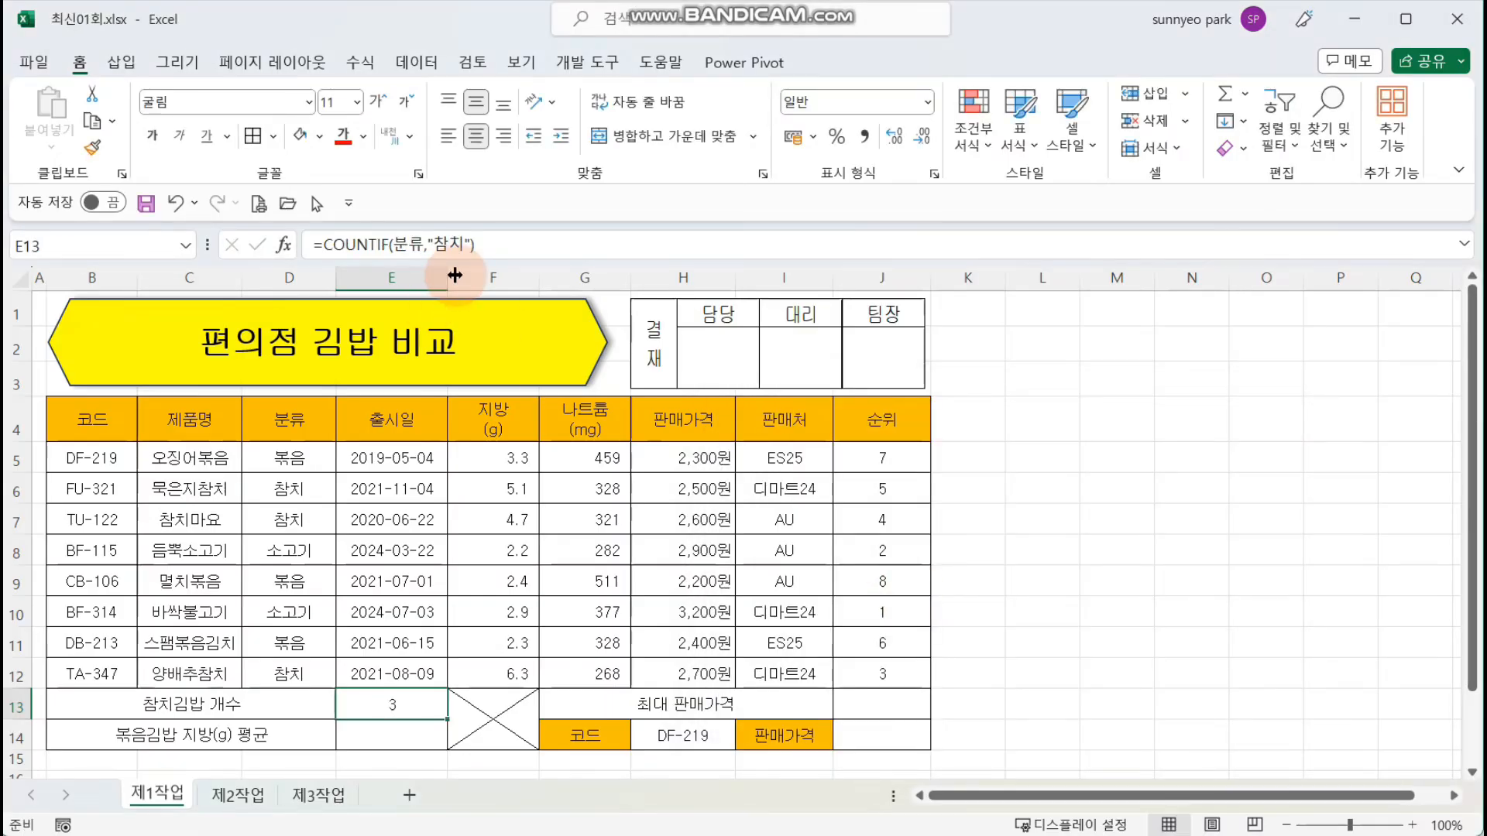
Step: Append &"개" to the COUNTIF formula in E13
left_click(598, 235)
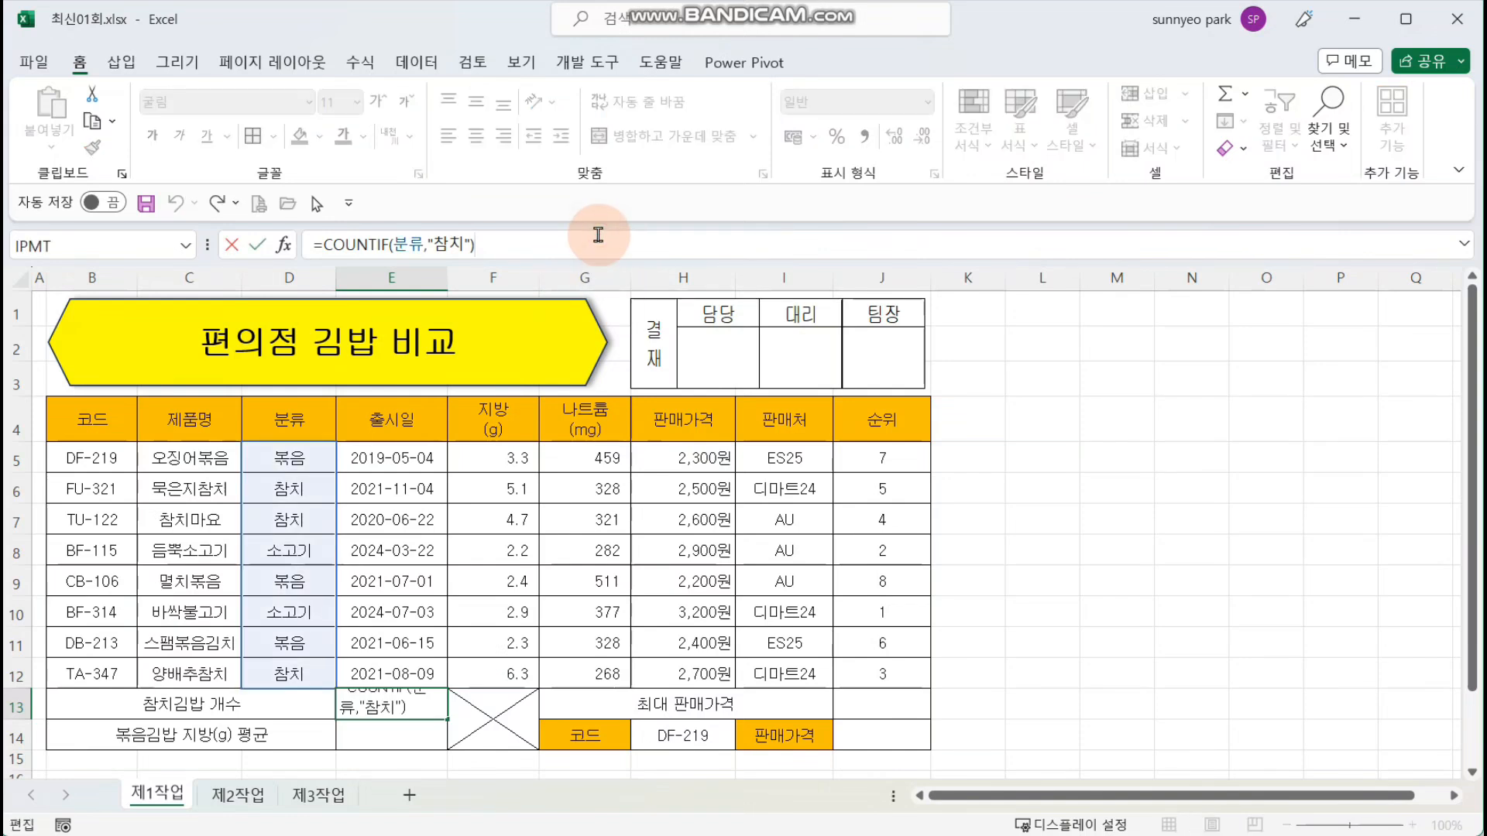
type("&\"개\"")
key("Return")
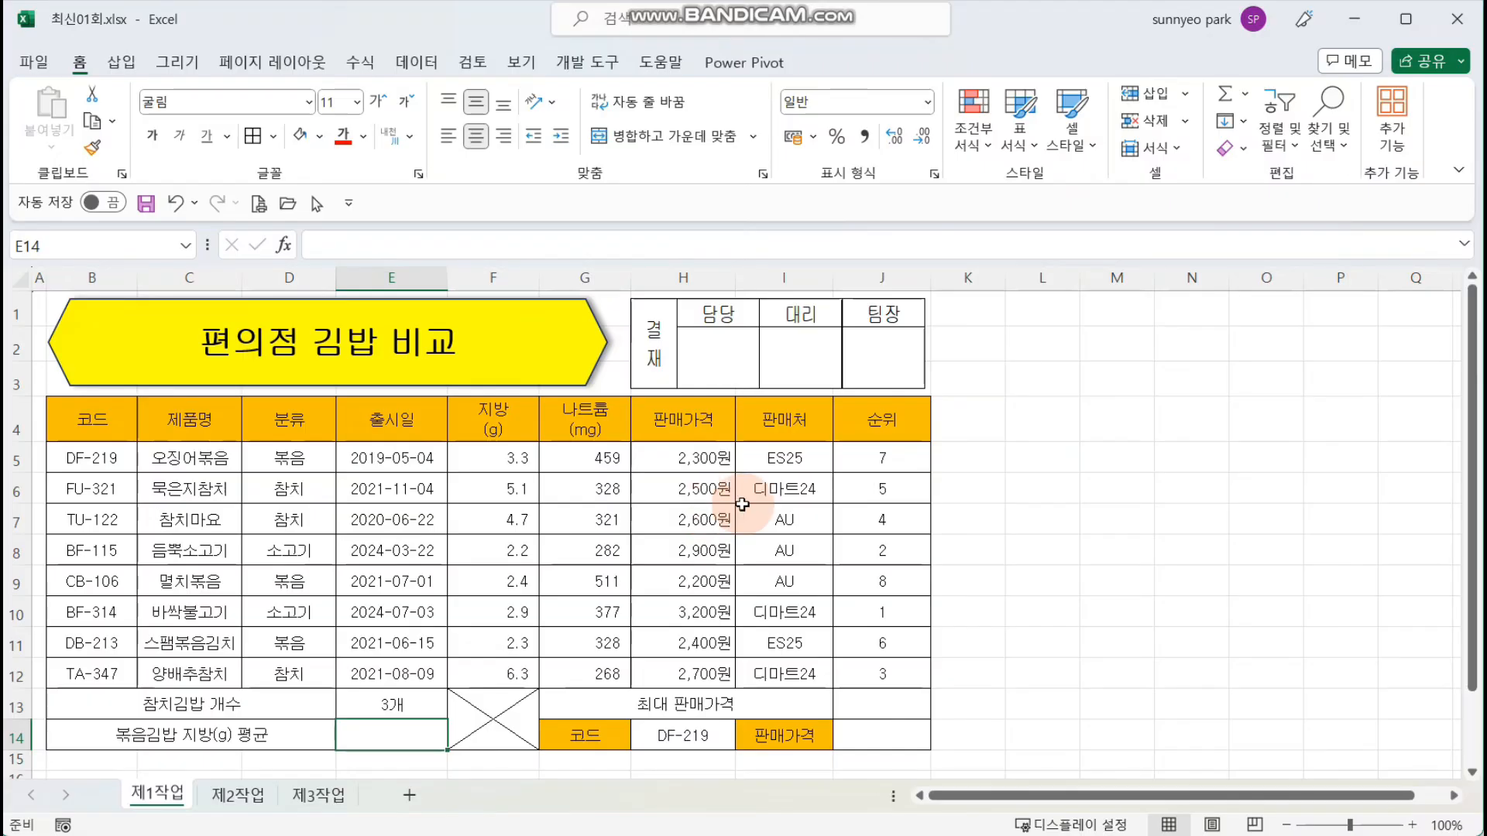
Step: Review the finished formulas in I5, J5 and E13
left_click(798, 461)
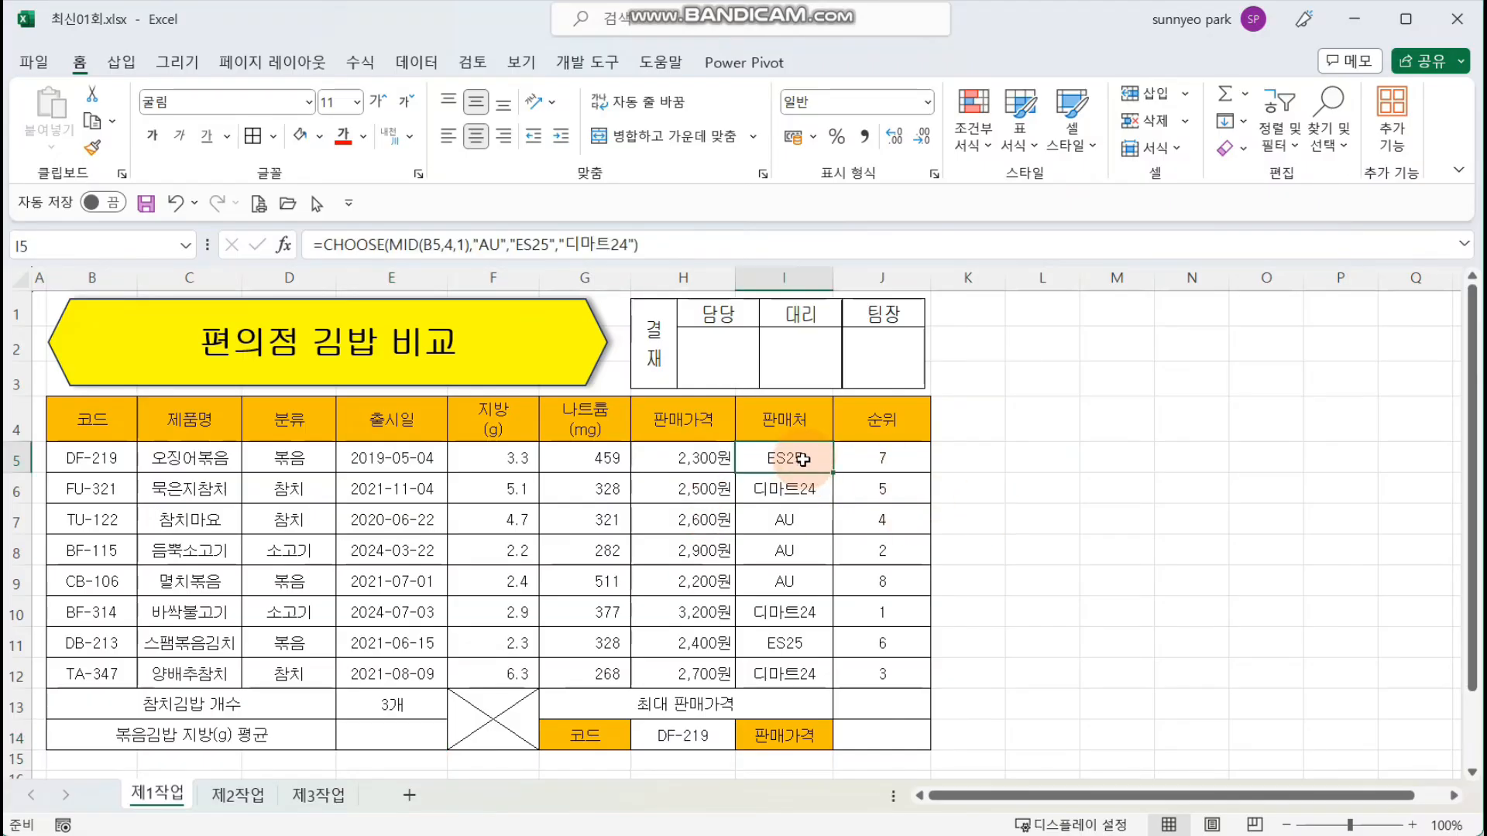
left_click(908, 461)
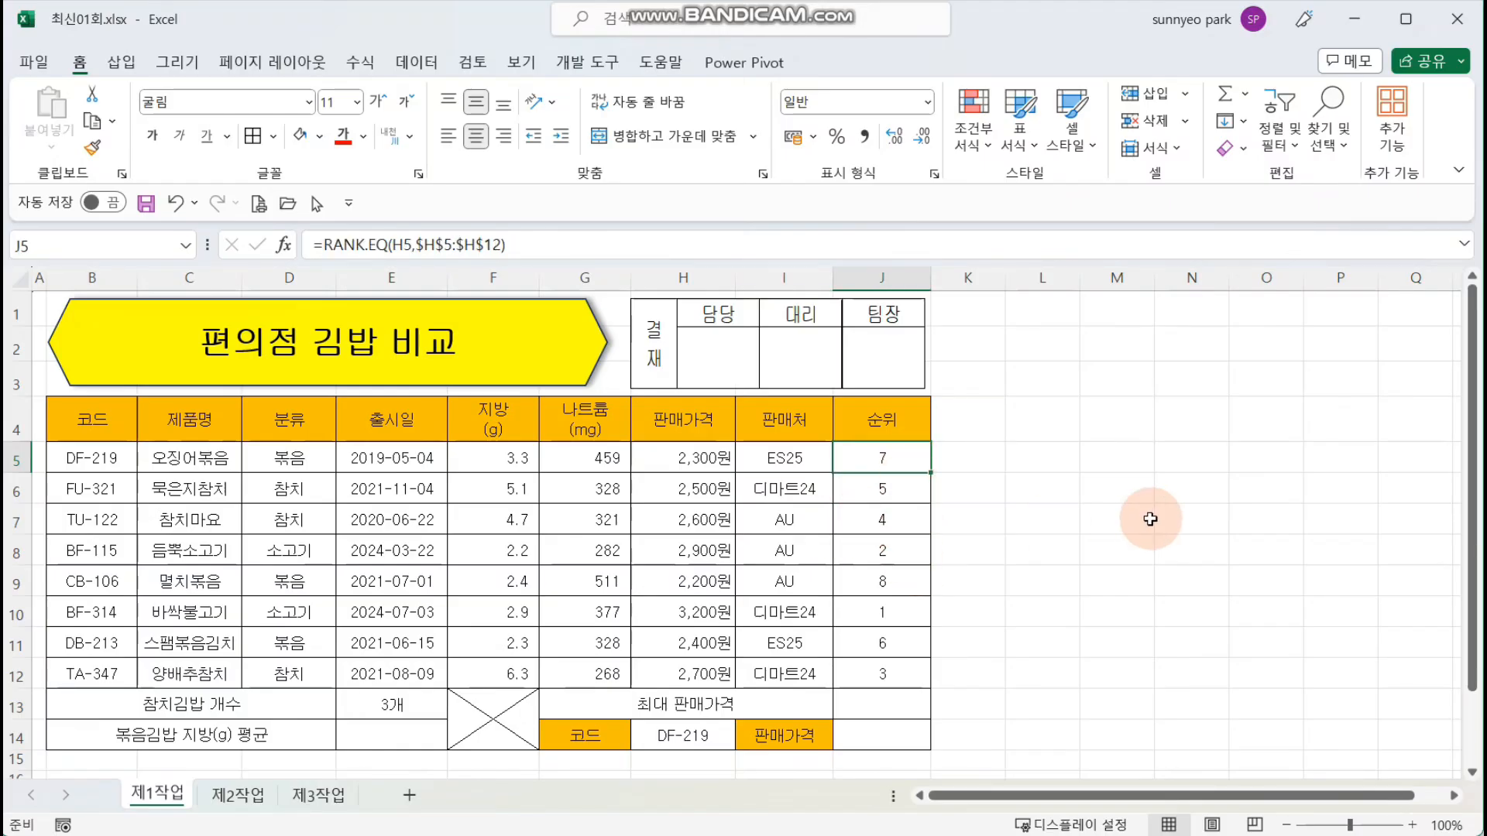
left_click(435, 708)
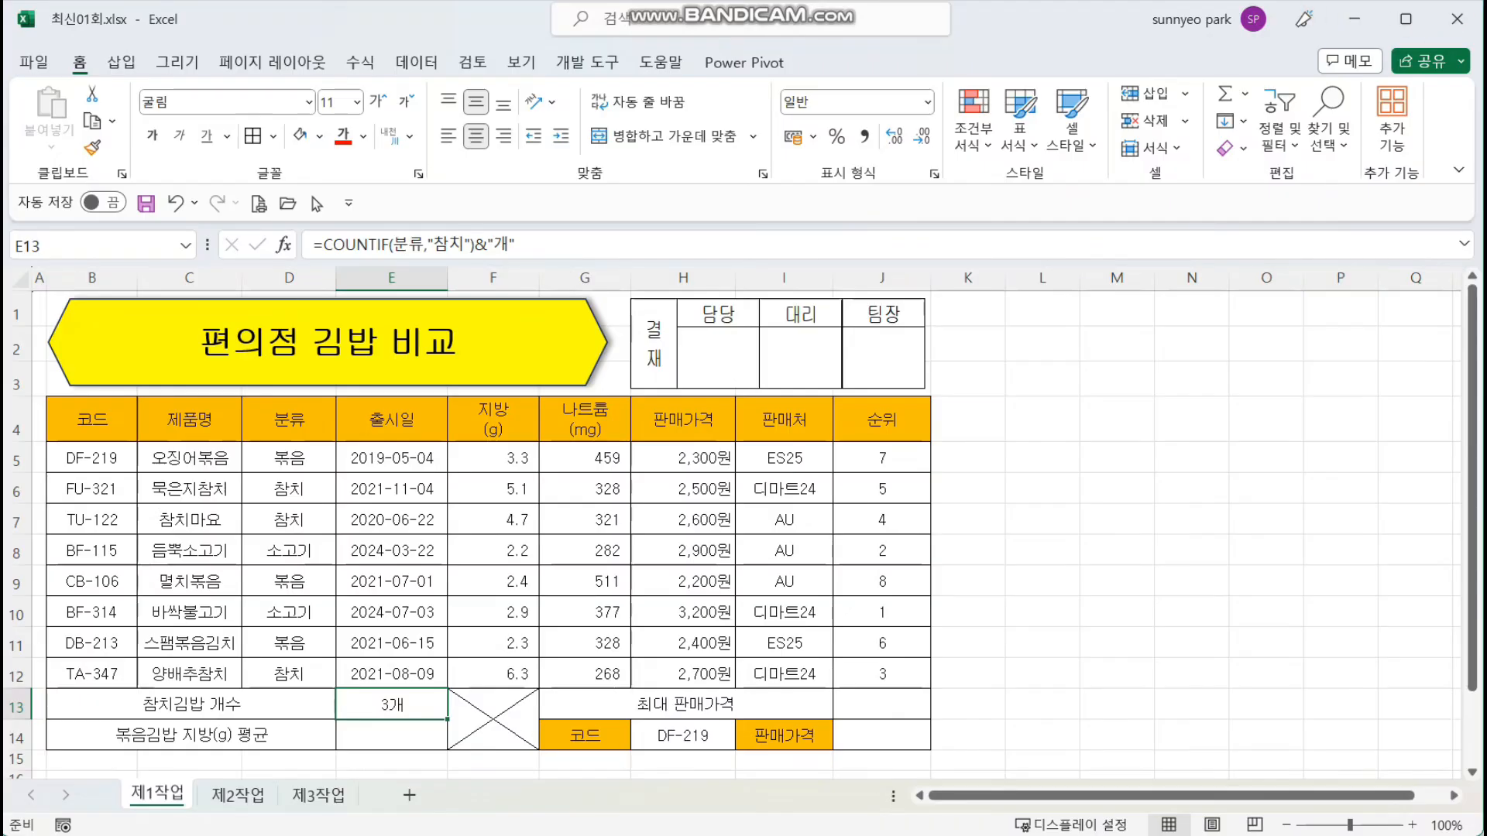
Step: Enter the nested formula skeleton =ROUND(DAVERAGE()) in cell E14 for 볶음김밥 지방(g) 평균
left_click(414, 732)
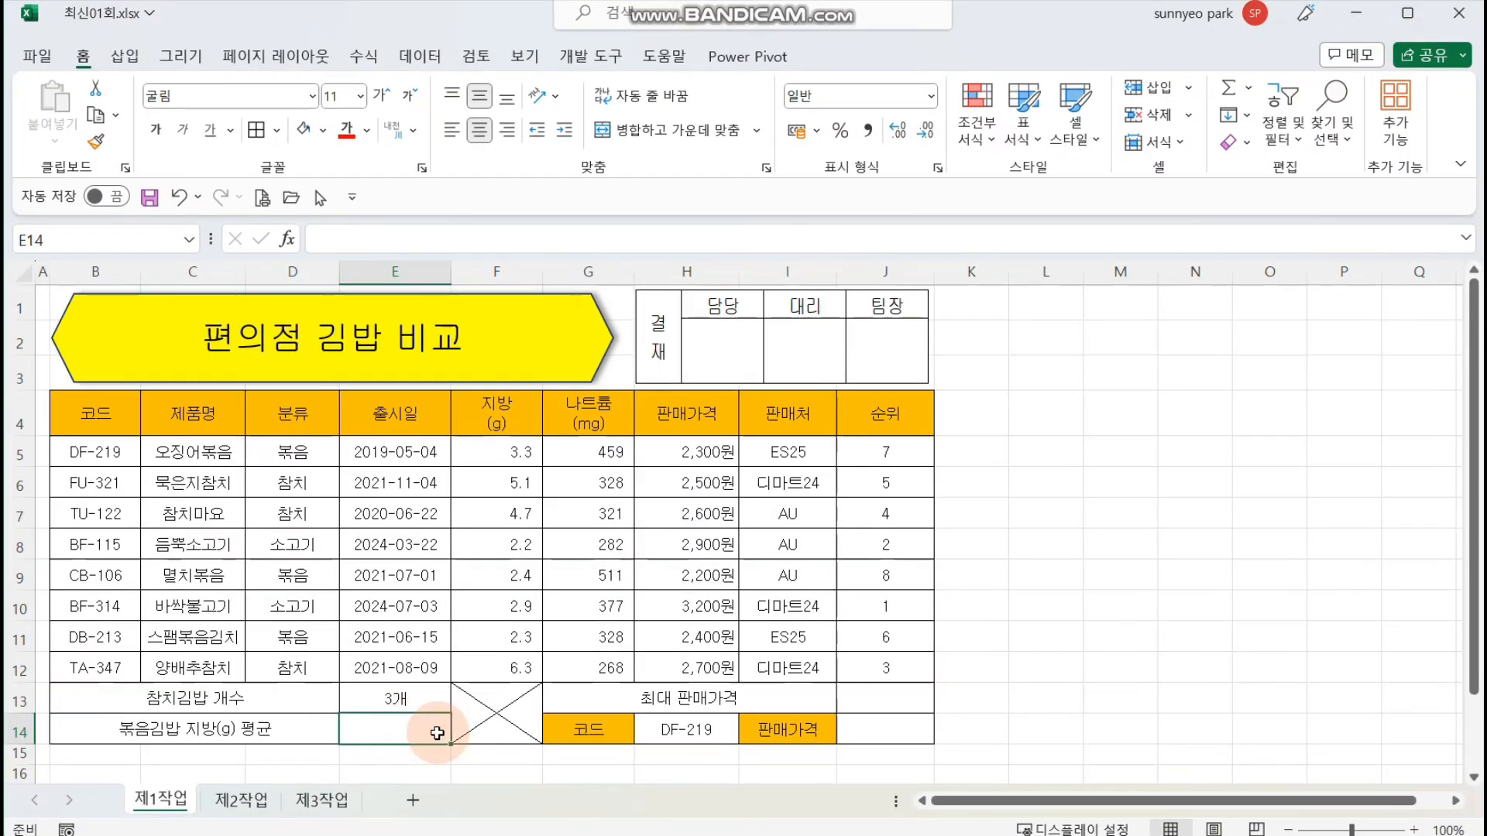
left_click_drag(500, 515, 512, 582)
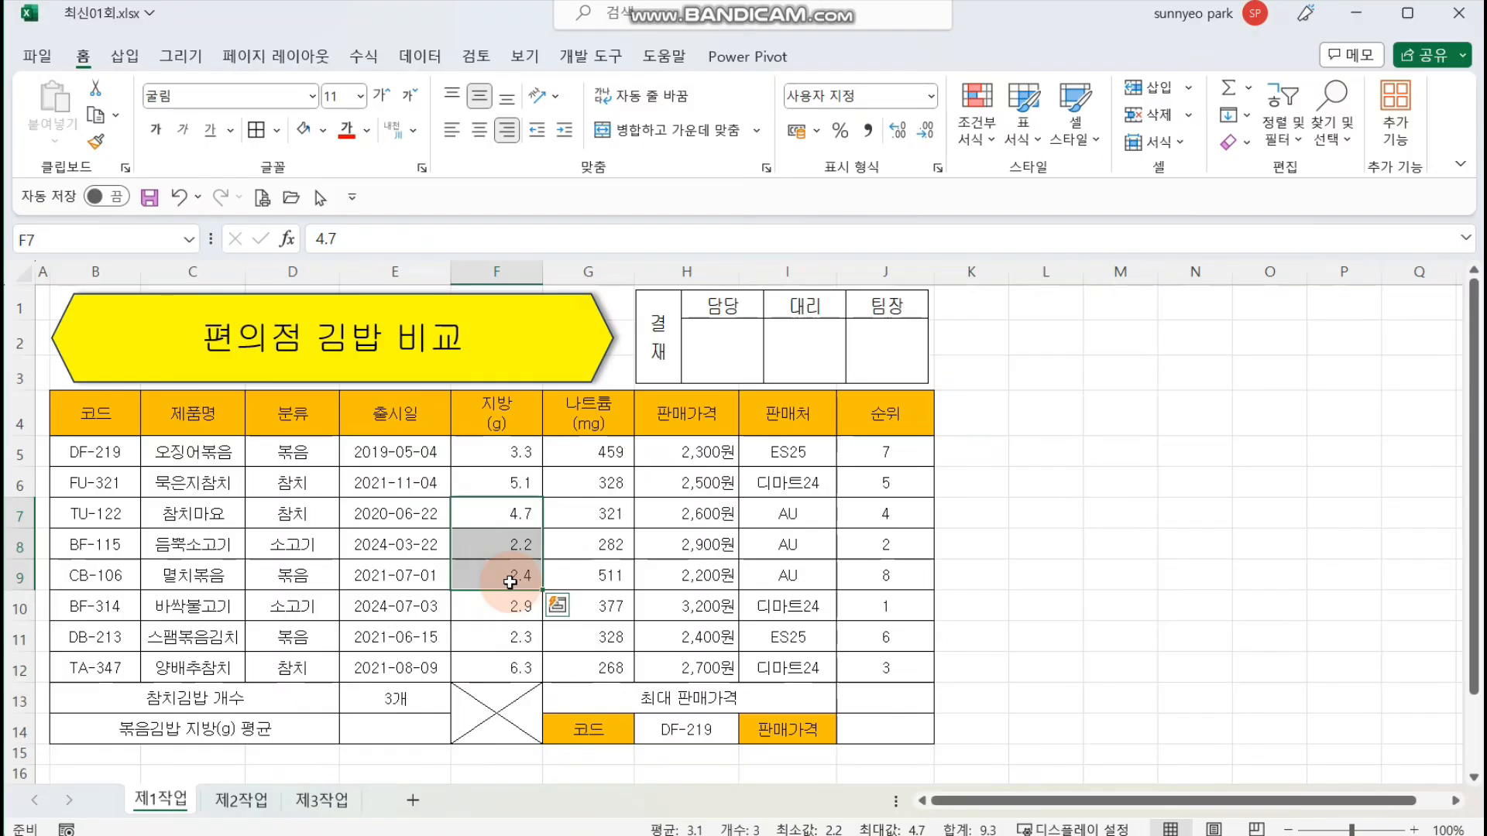
left_click(418, 732)
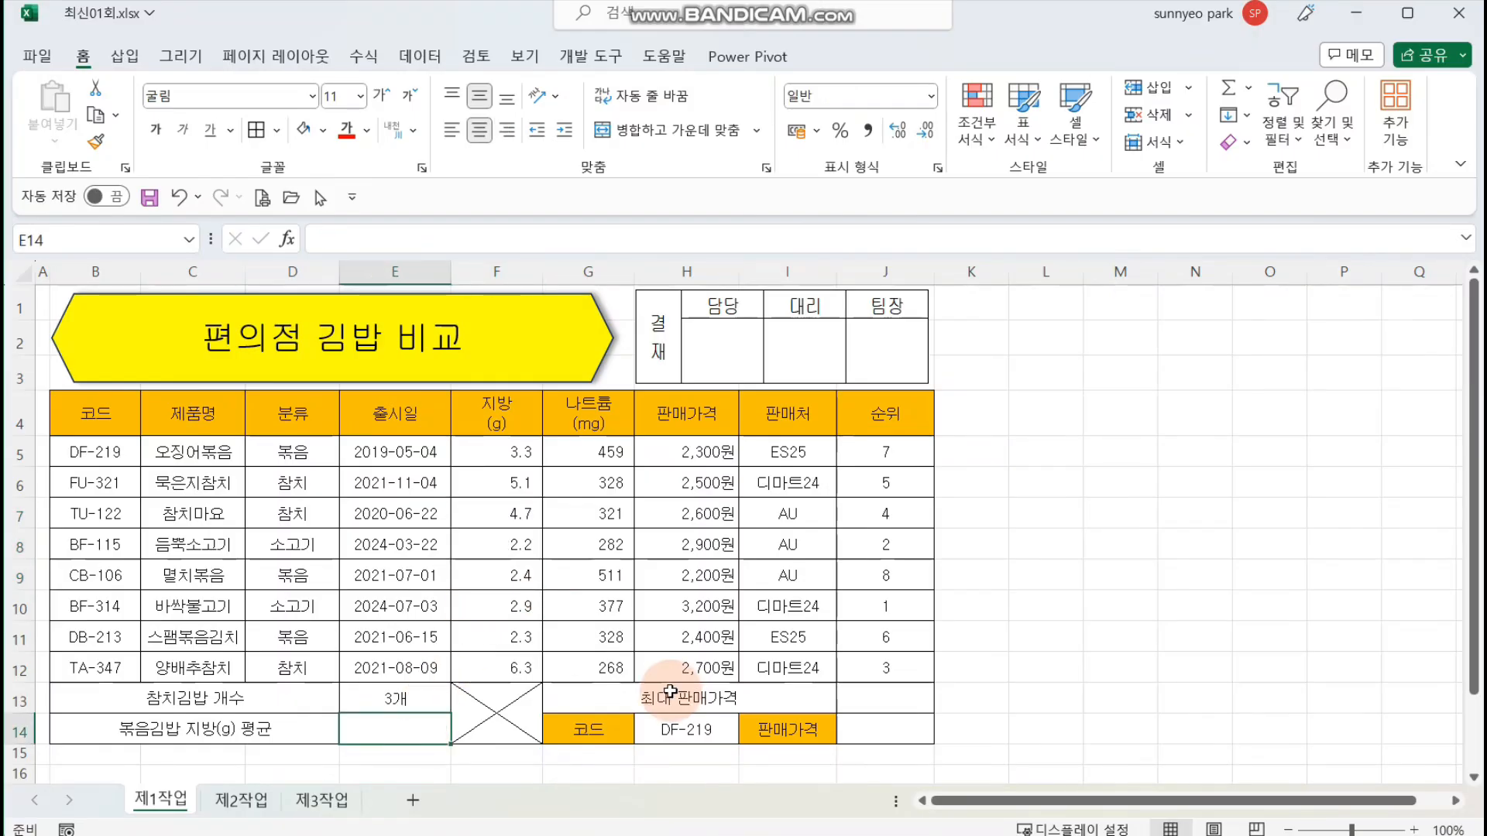
type("=ROU")
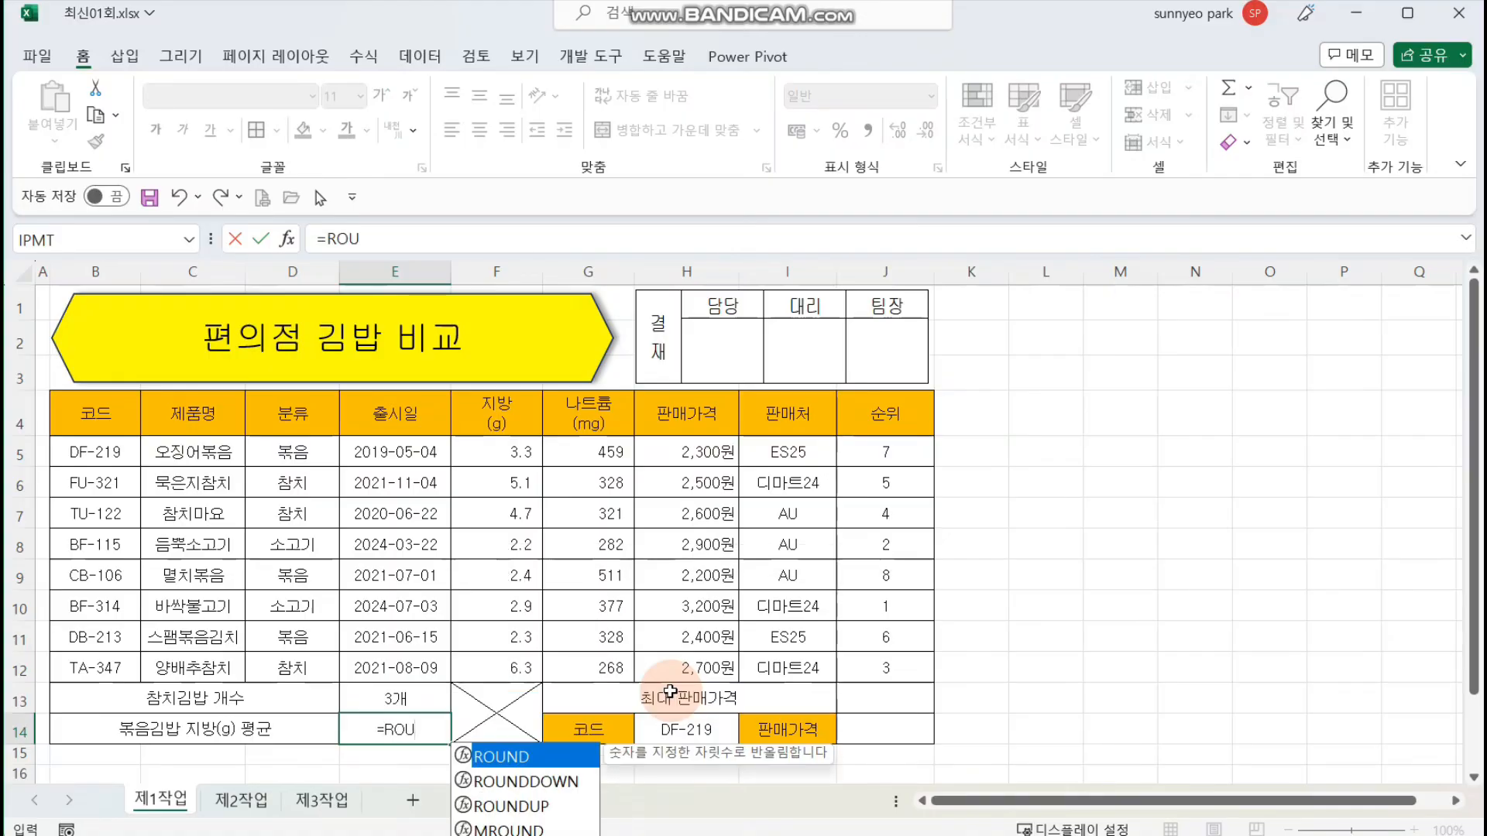
key("Tab")
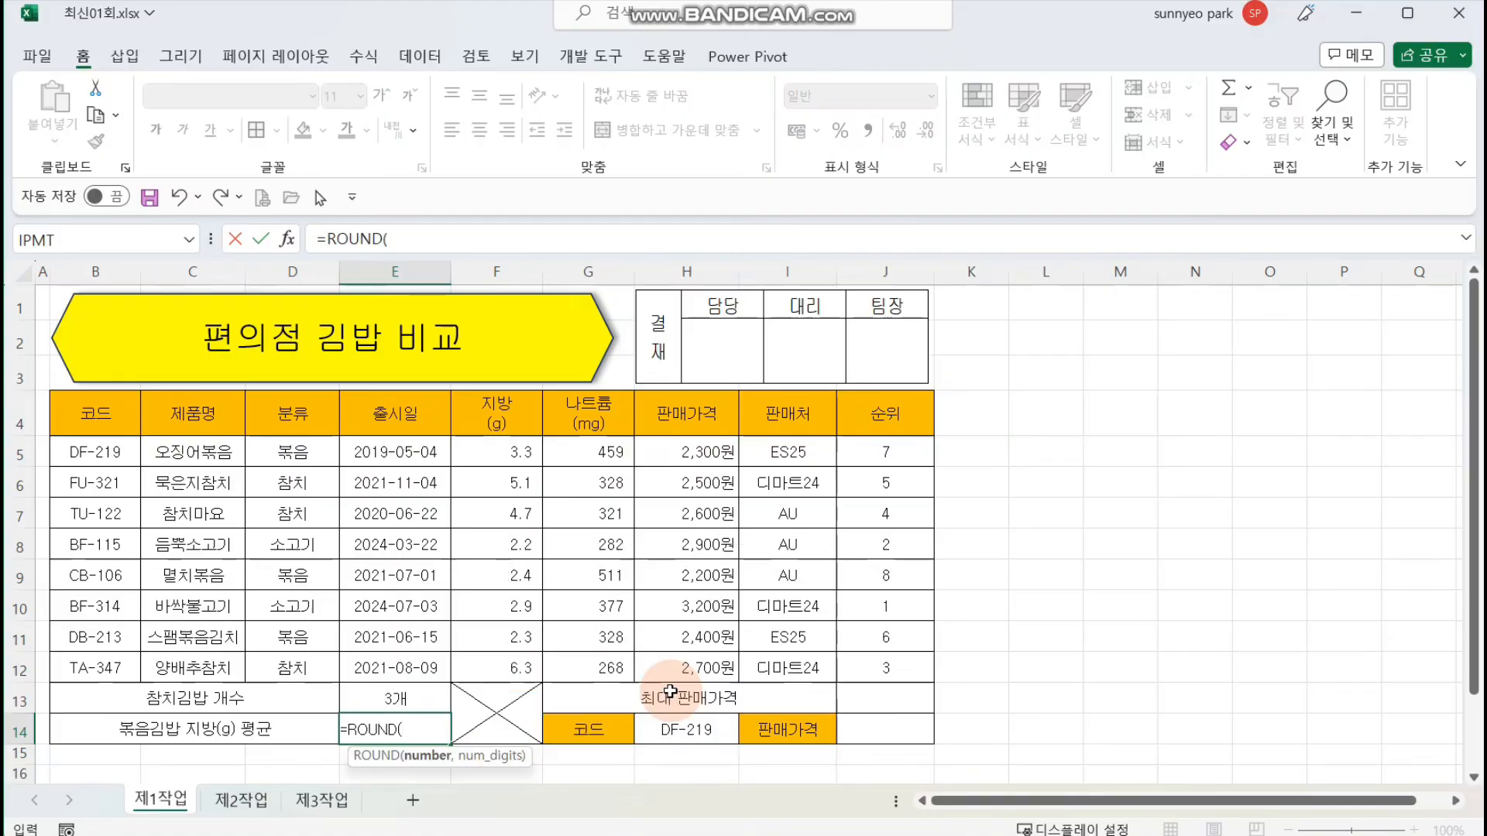
type("DA")
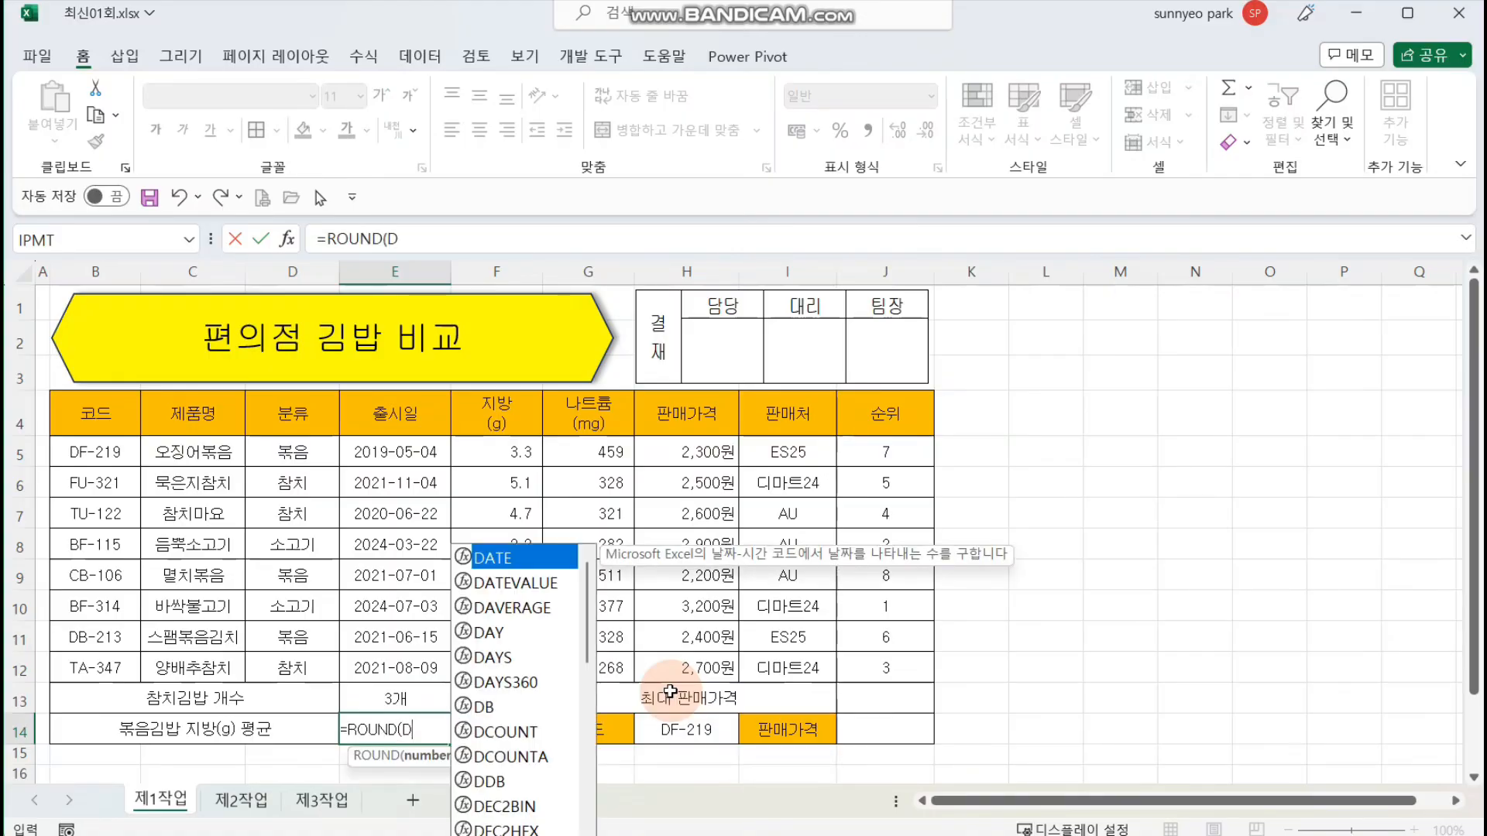
key("Down")
key("Down")
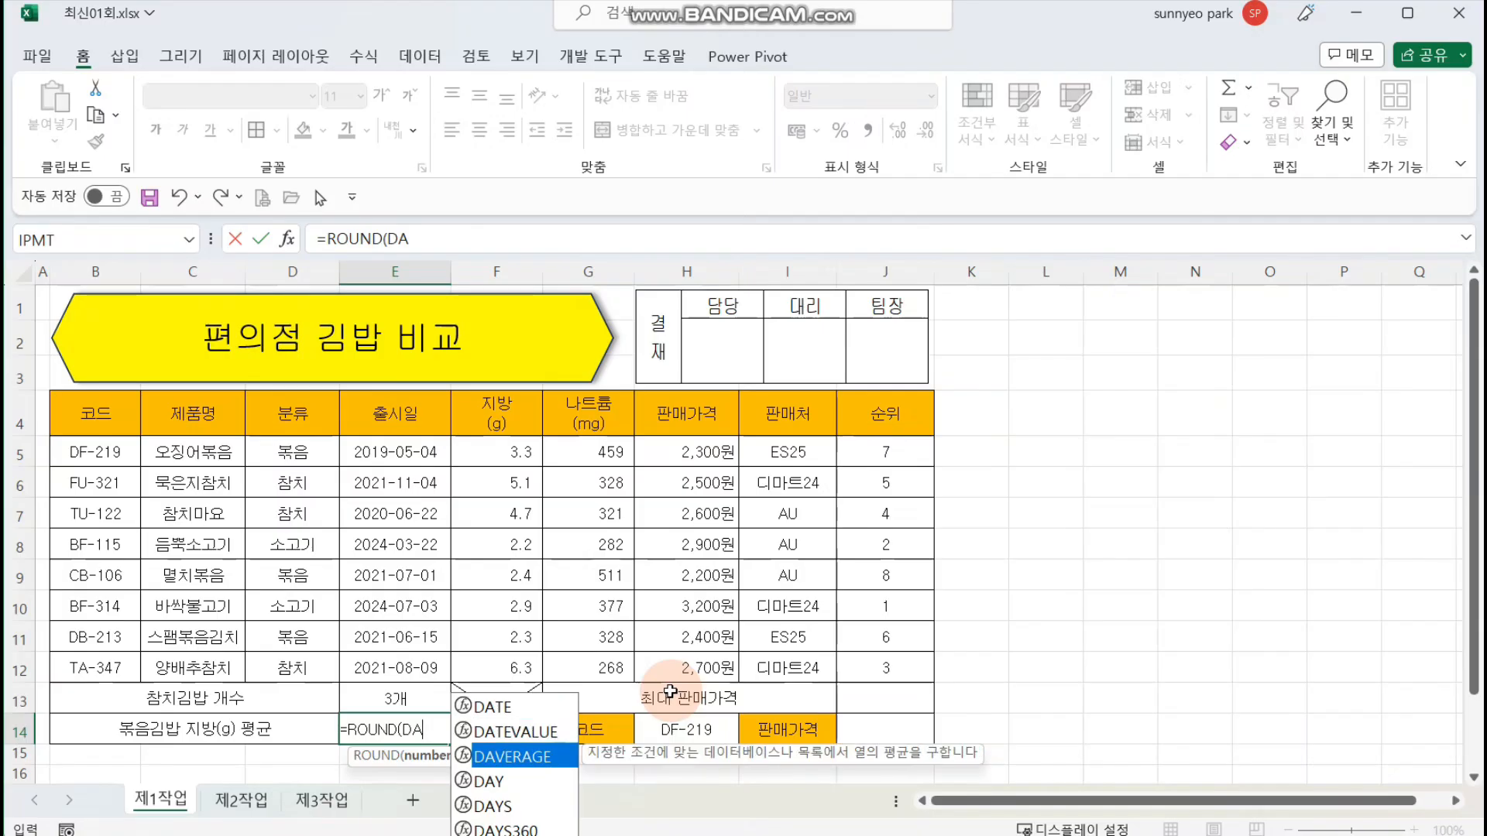
key("Tab")
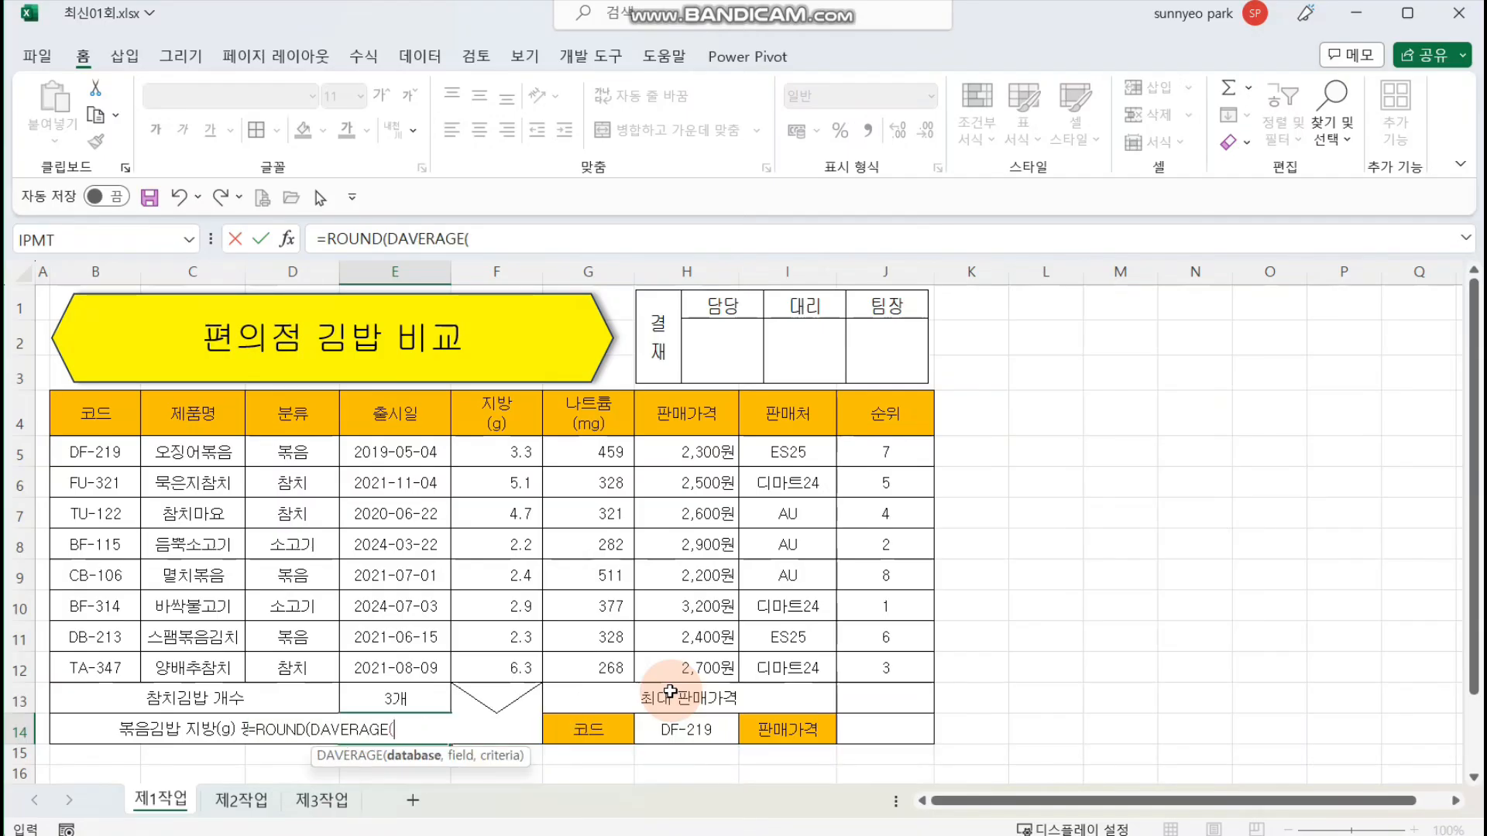
type("))")
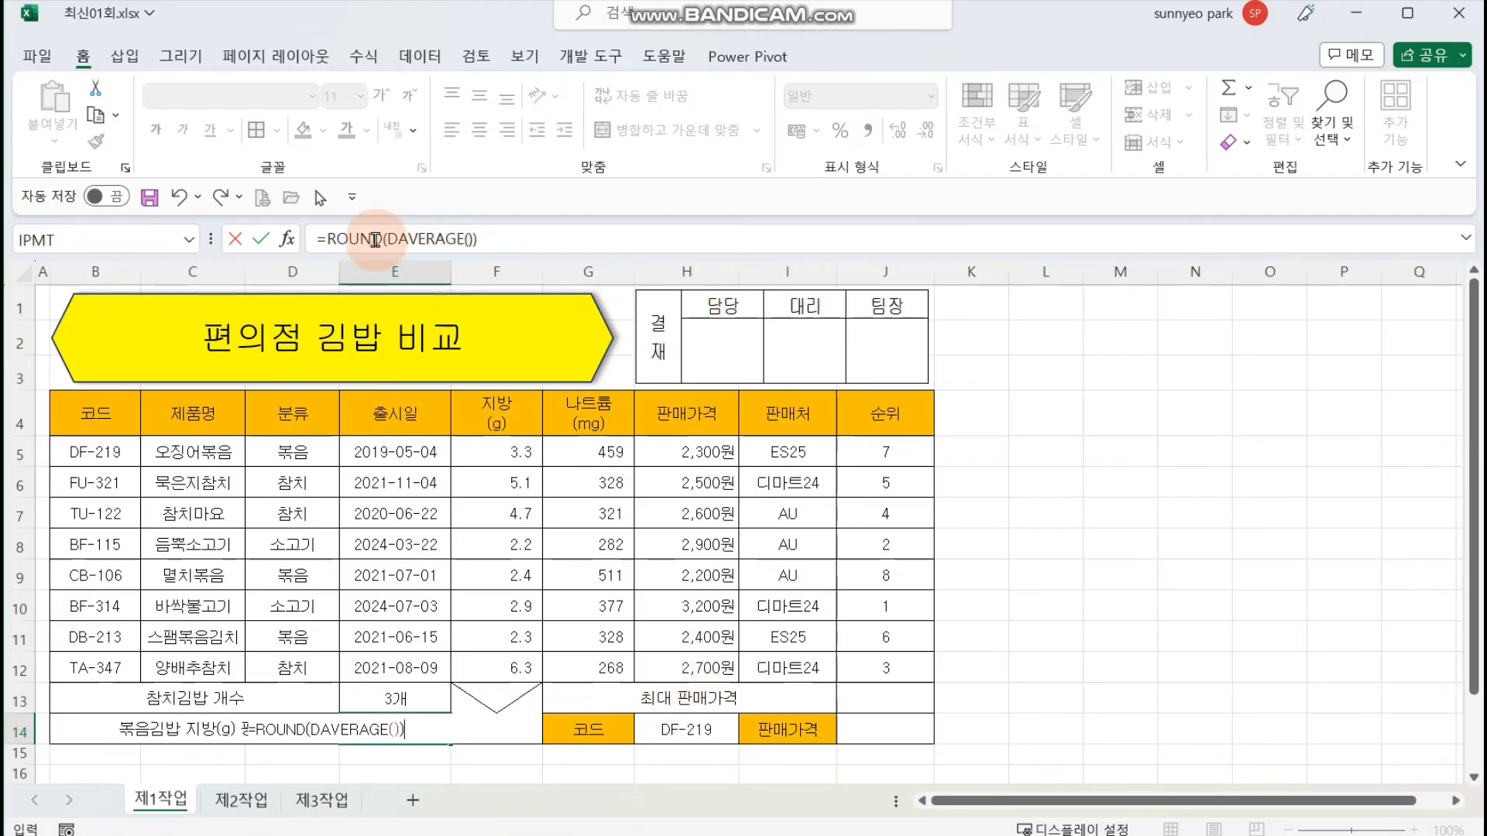
Step: Open the function arguments of the DAVERAGE part nested in the ROUND formula, keeping the table's data columns uncovered
left_click(354, 239)
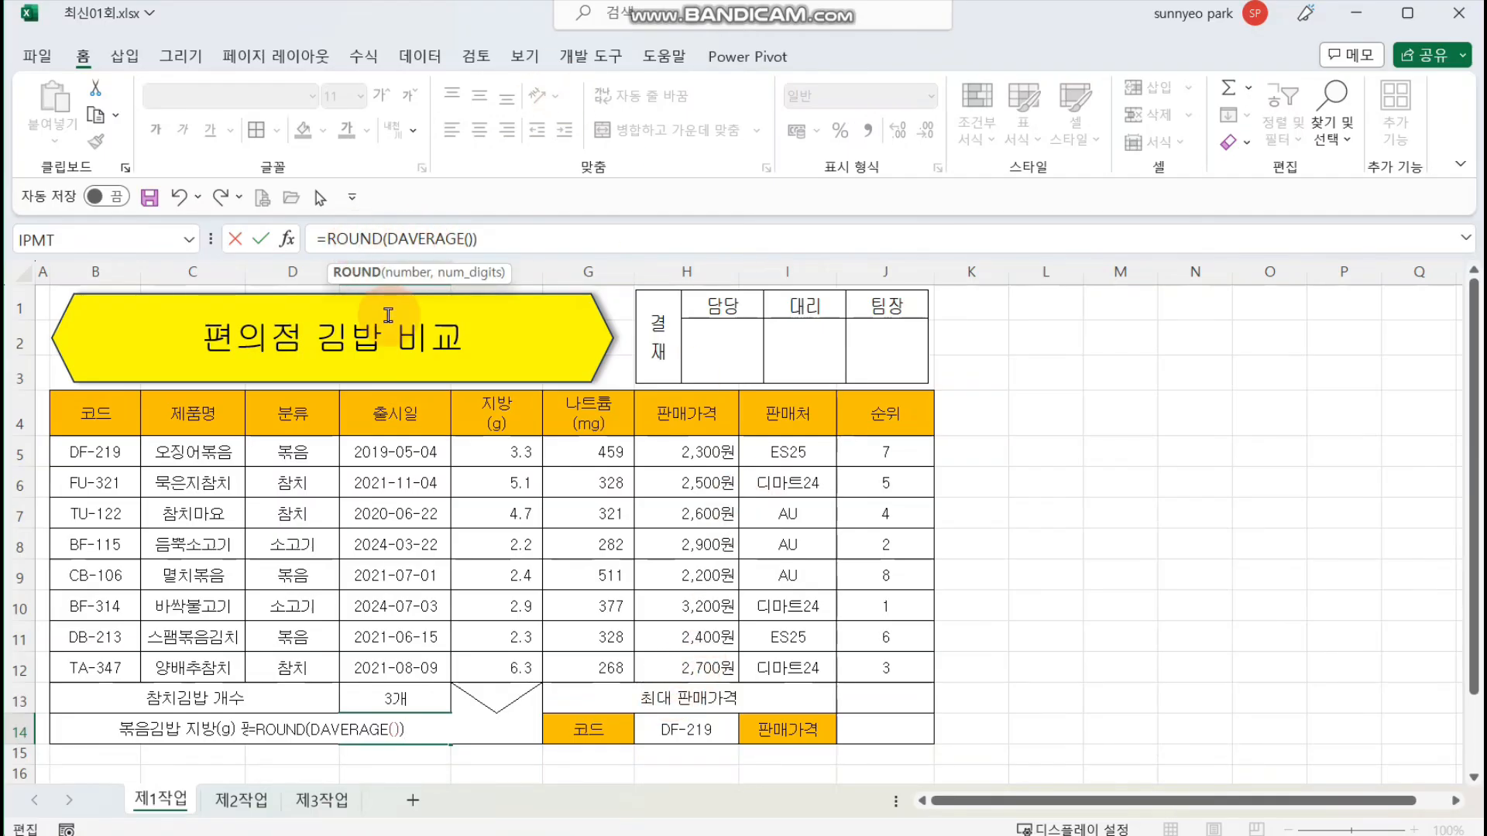
left_click(427, 239)
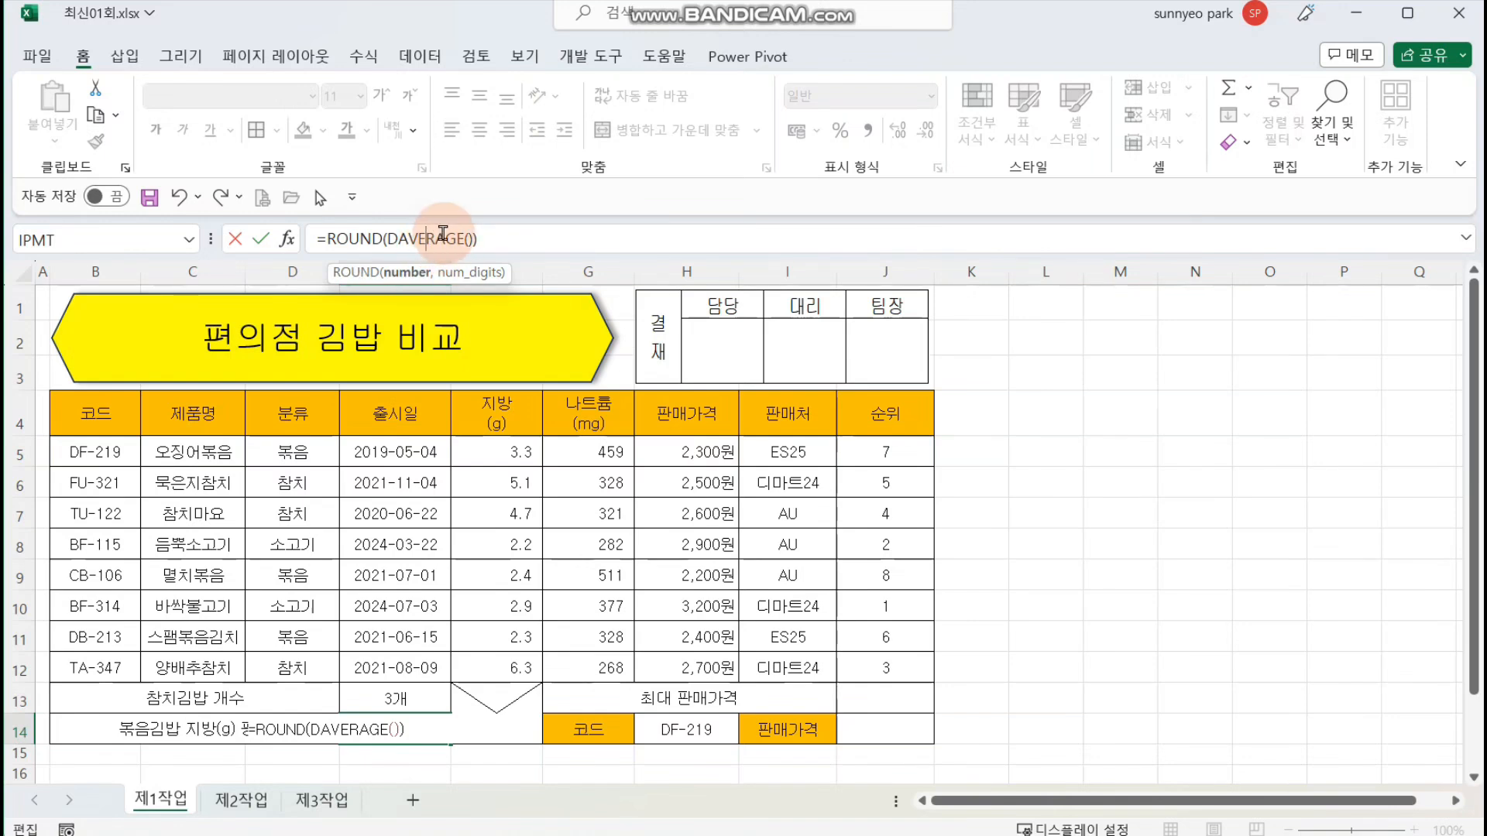
left_click(278, 240)
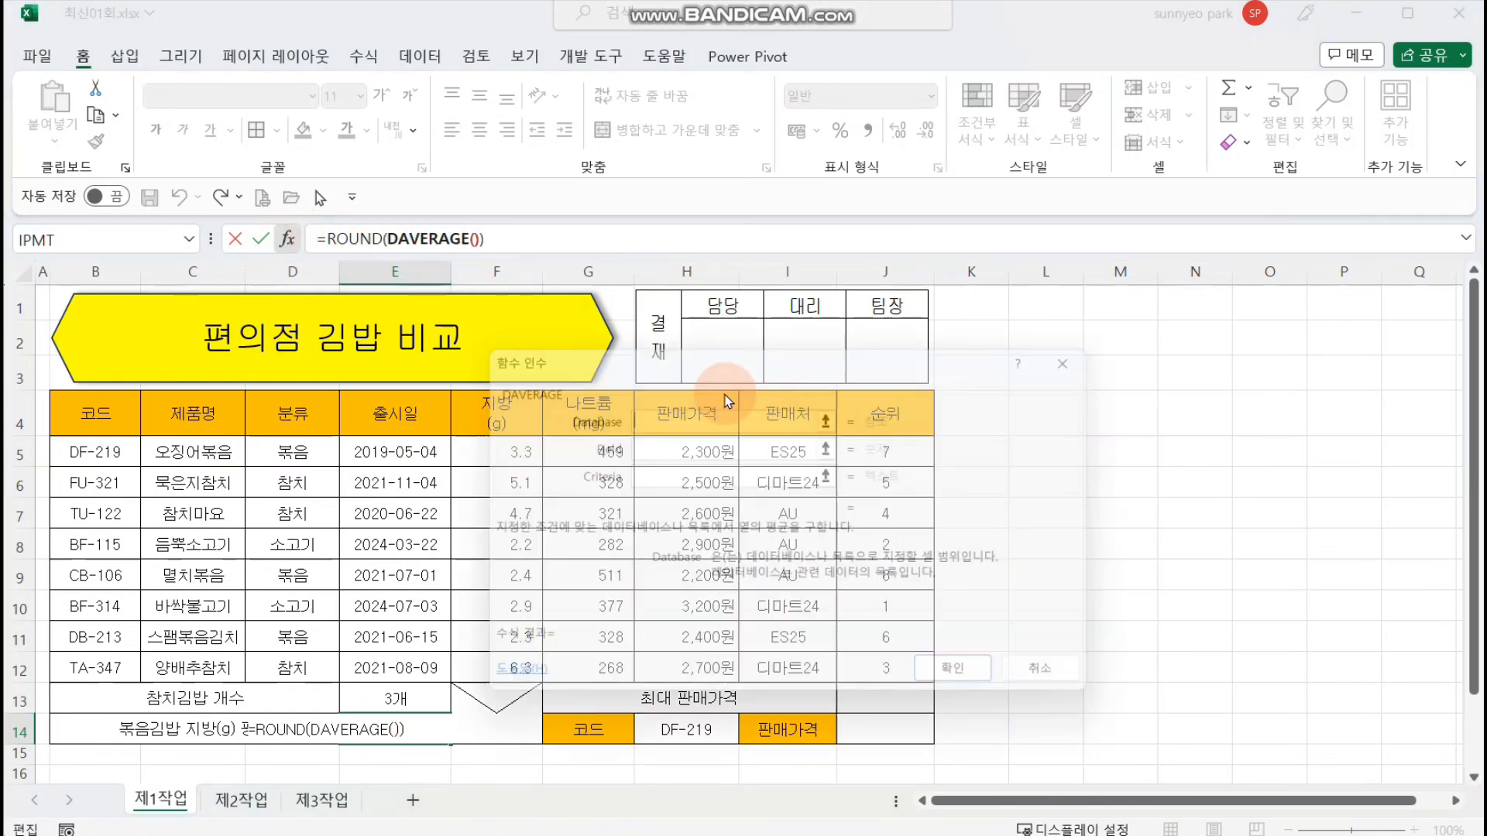
left_click_drag(664, 358, 997, 371)
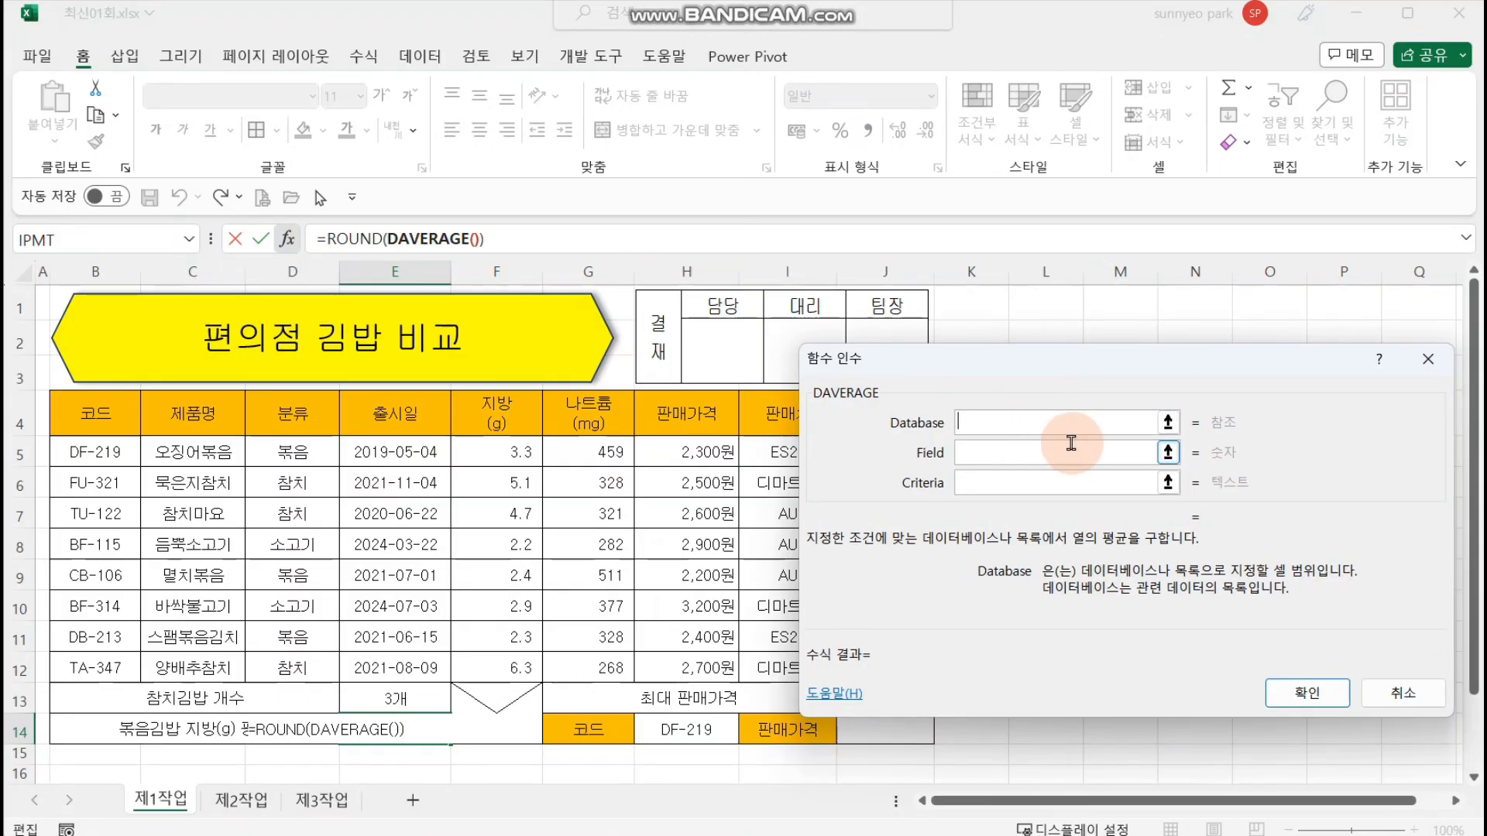
Step: Set the DAVERAGE database to B4:H12 and the field to column number 5 instead of the F4 reference
left_click_drag(97, 413, 694, 666)
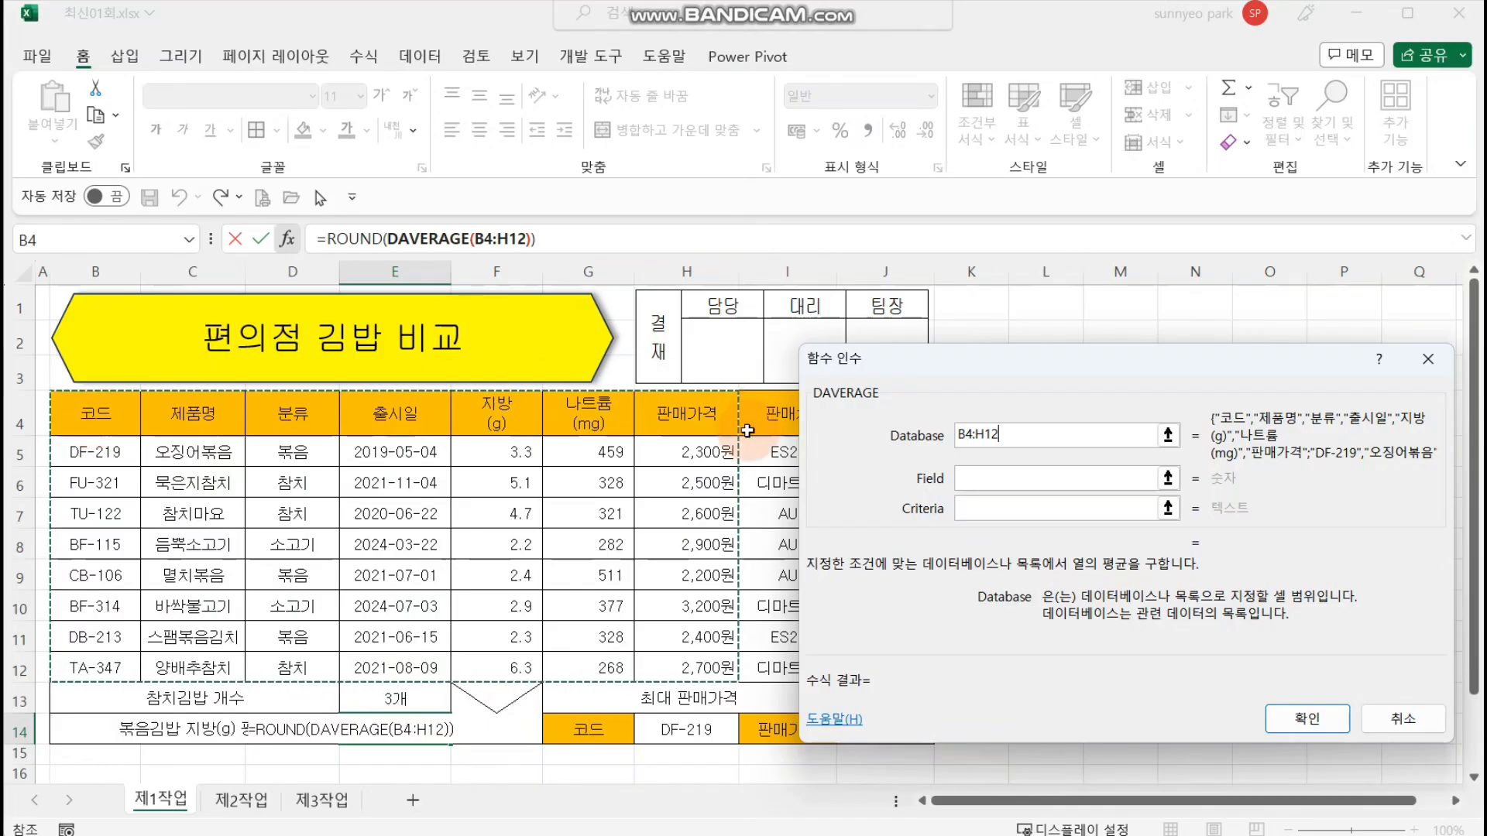
left_click(1026, 479)
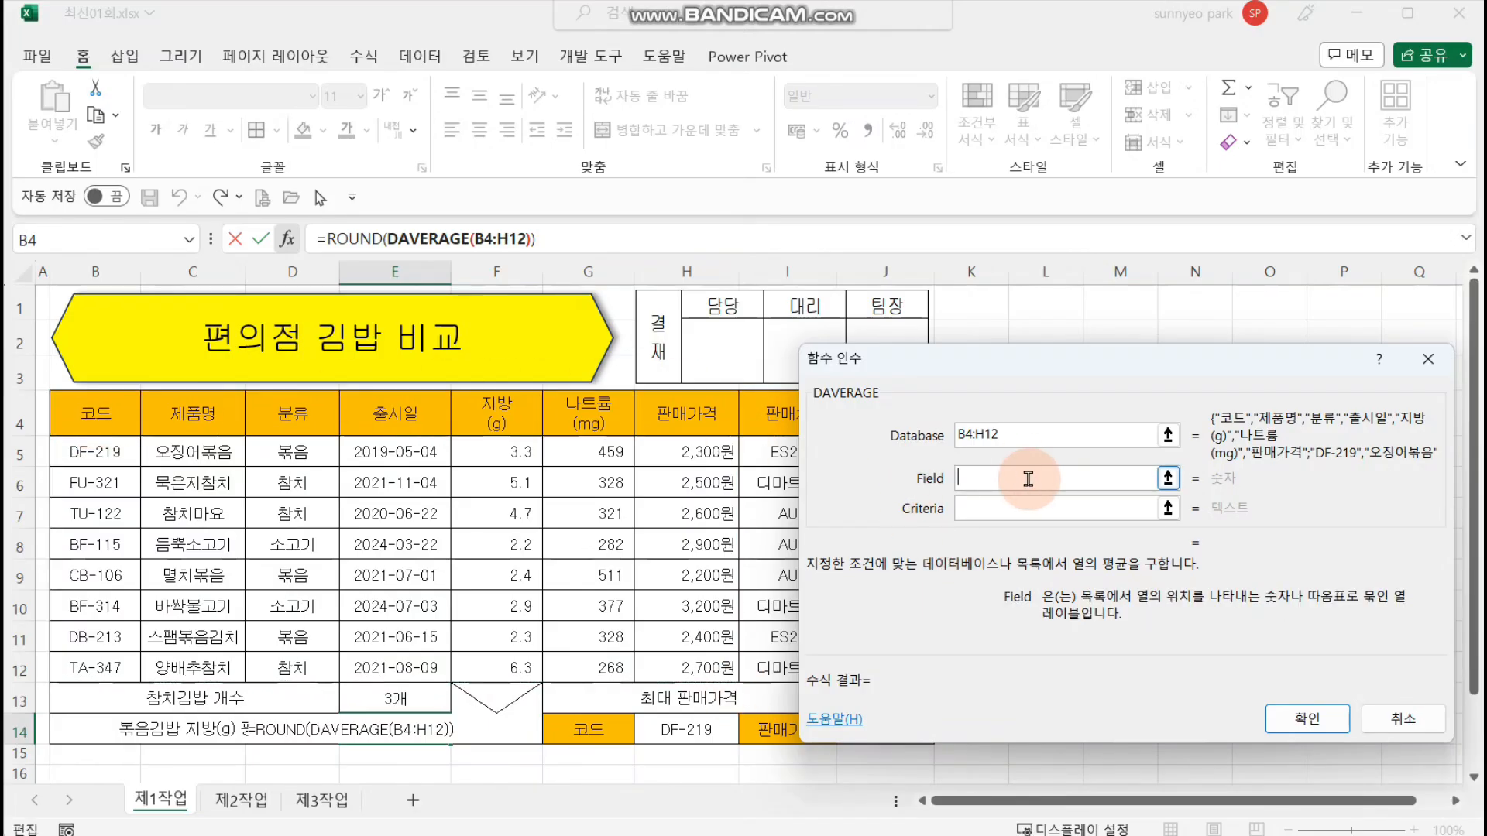
left_click(471, 415)
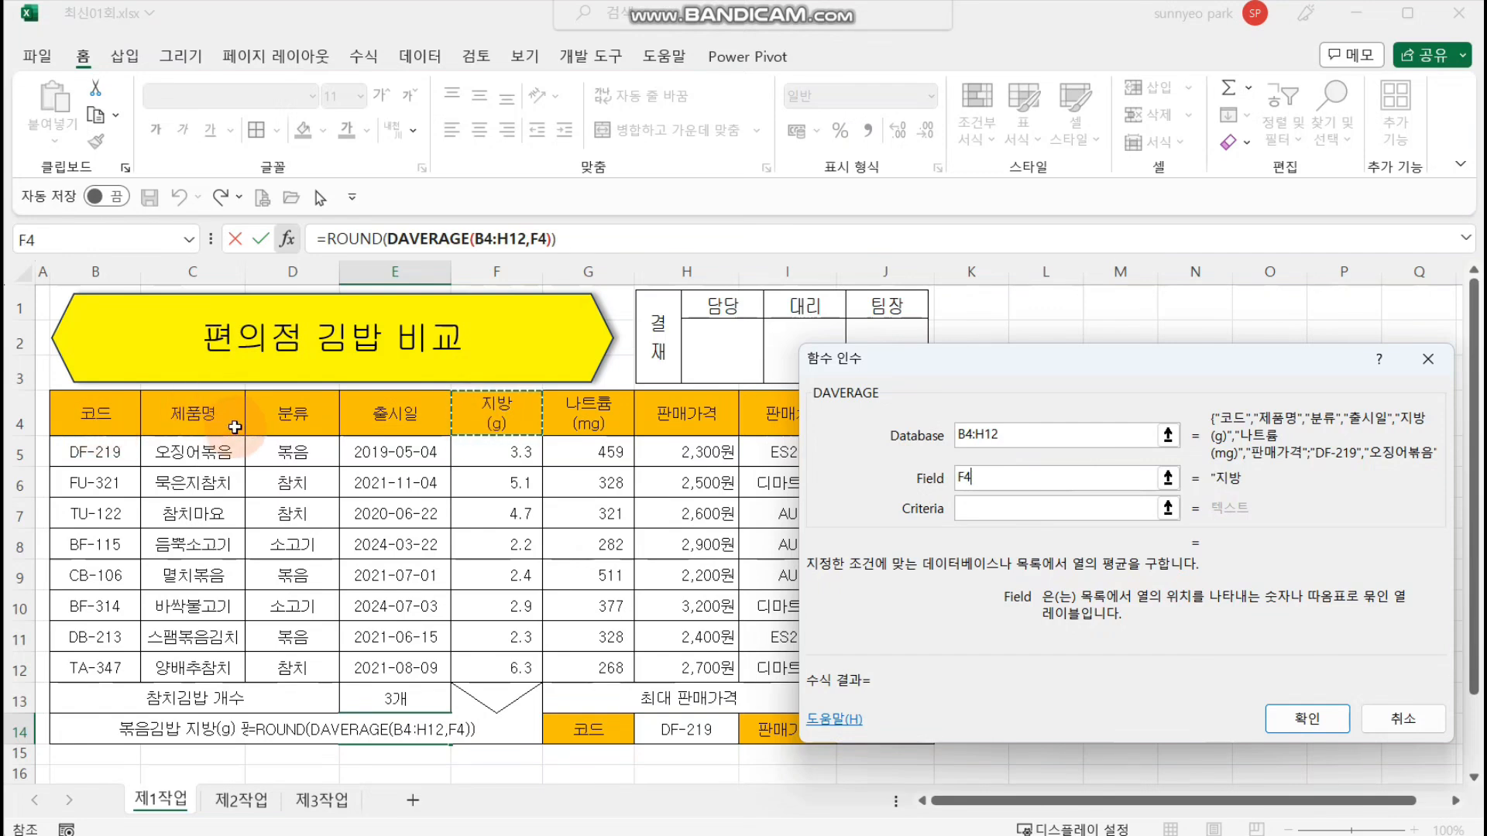
key("BackSpace")
key("BackSpace")
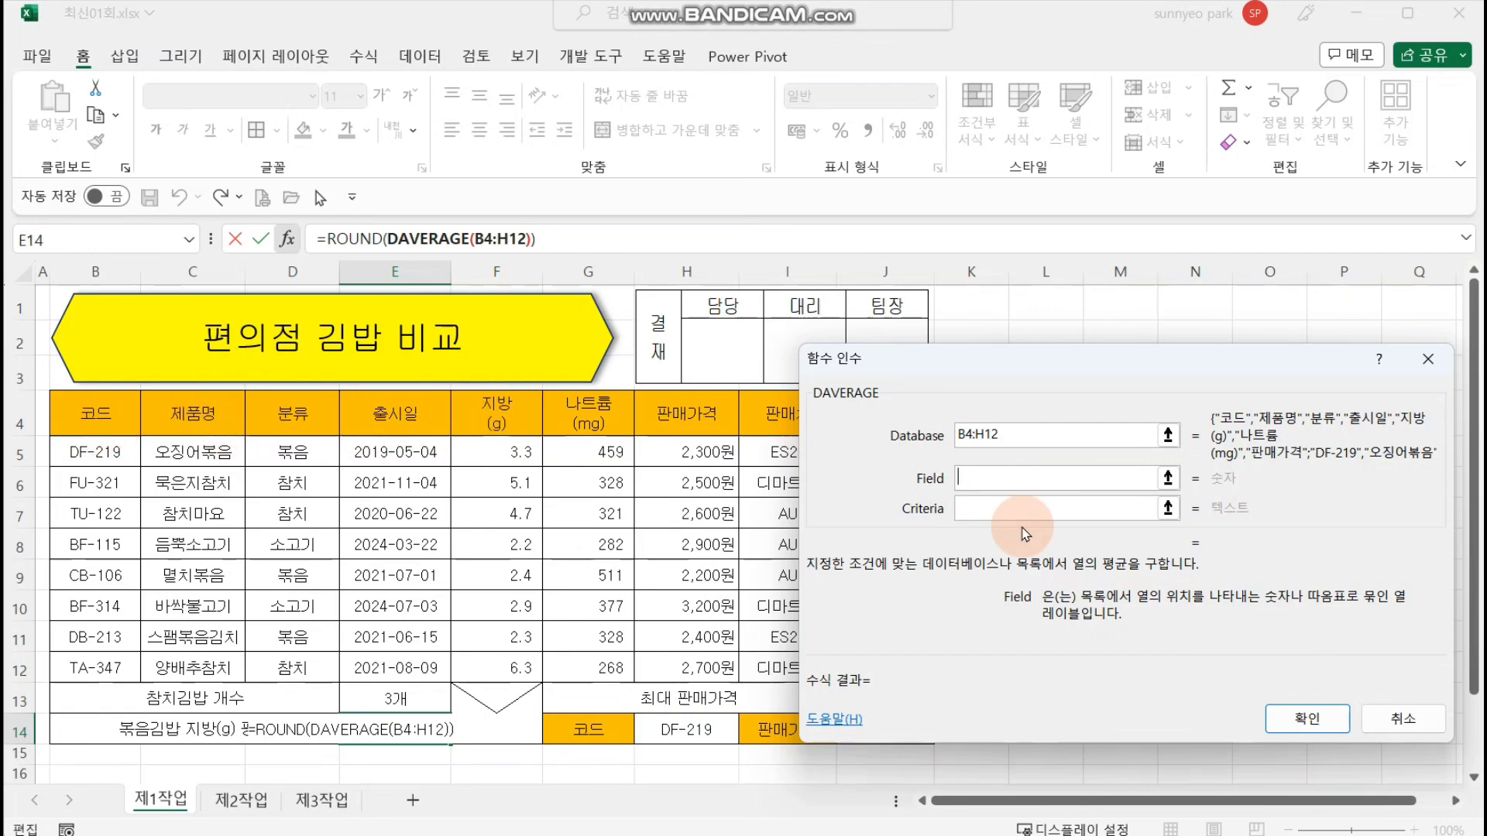
type("5")
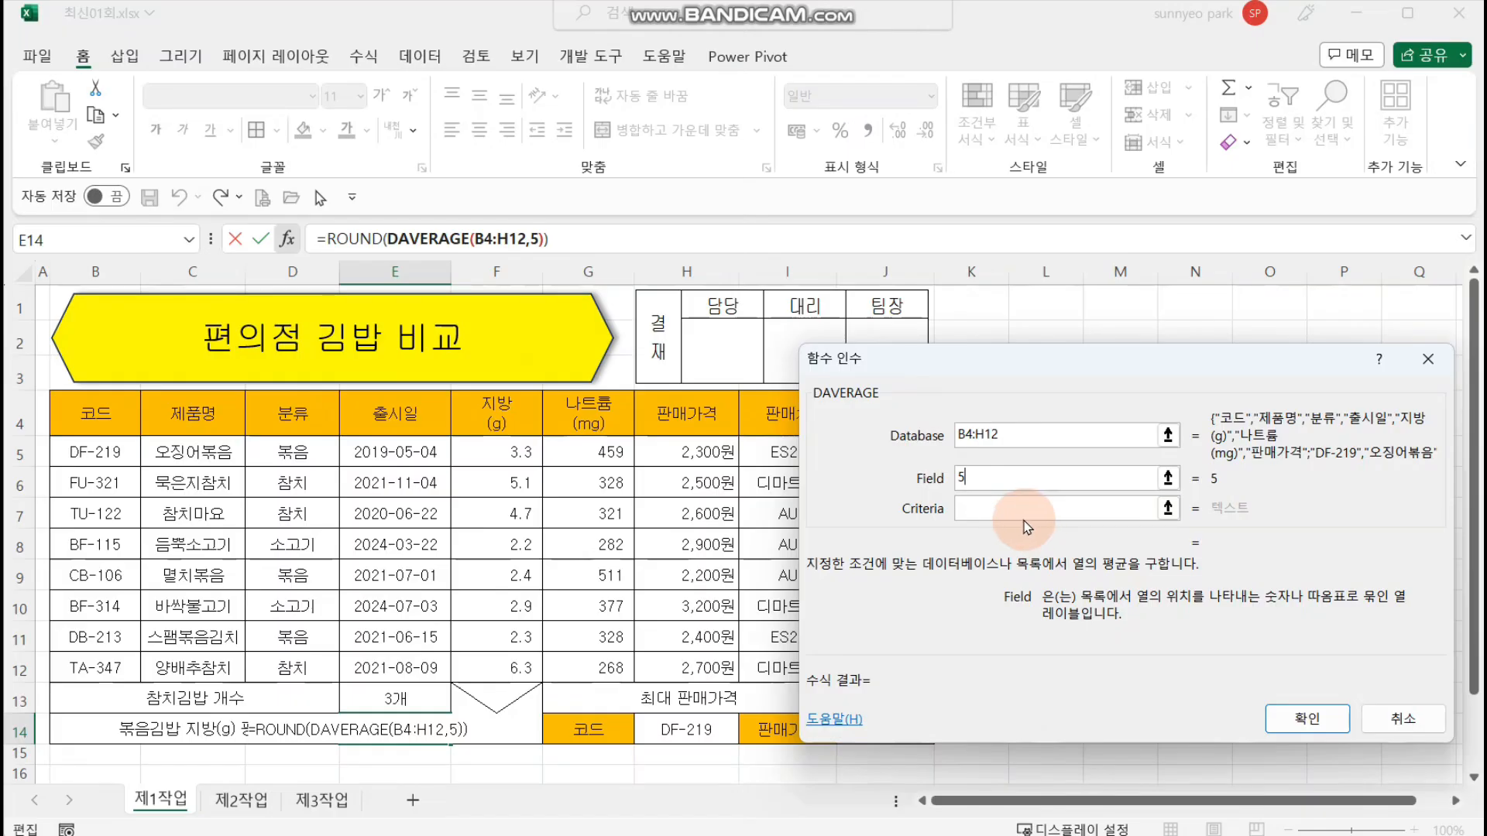
Step: Set the DAVERAGE criteria to D4:D5, the 분류 header with 볶음
left_click(1031, 517)
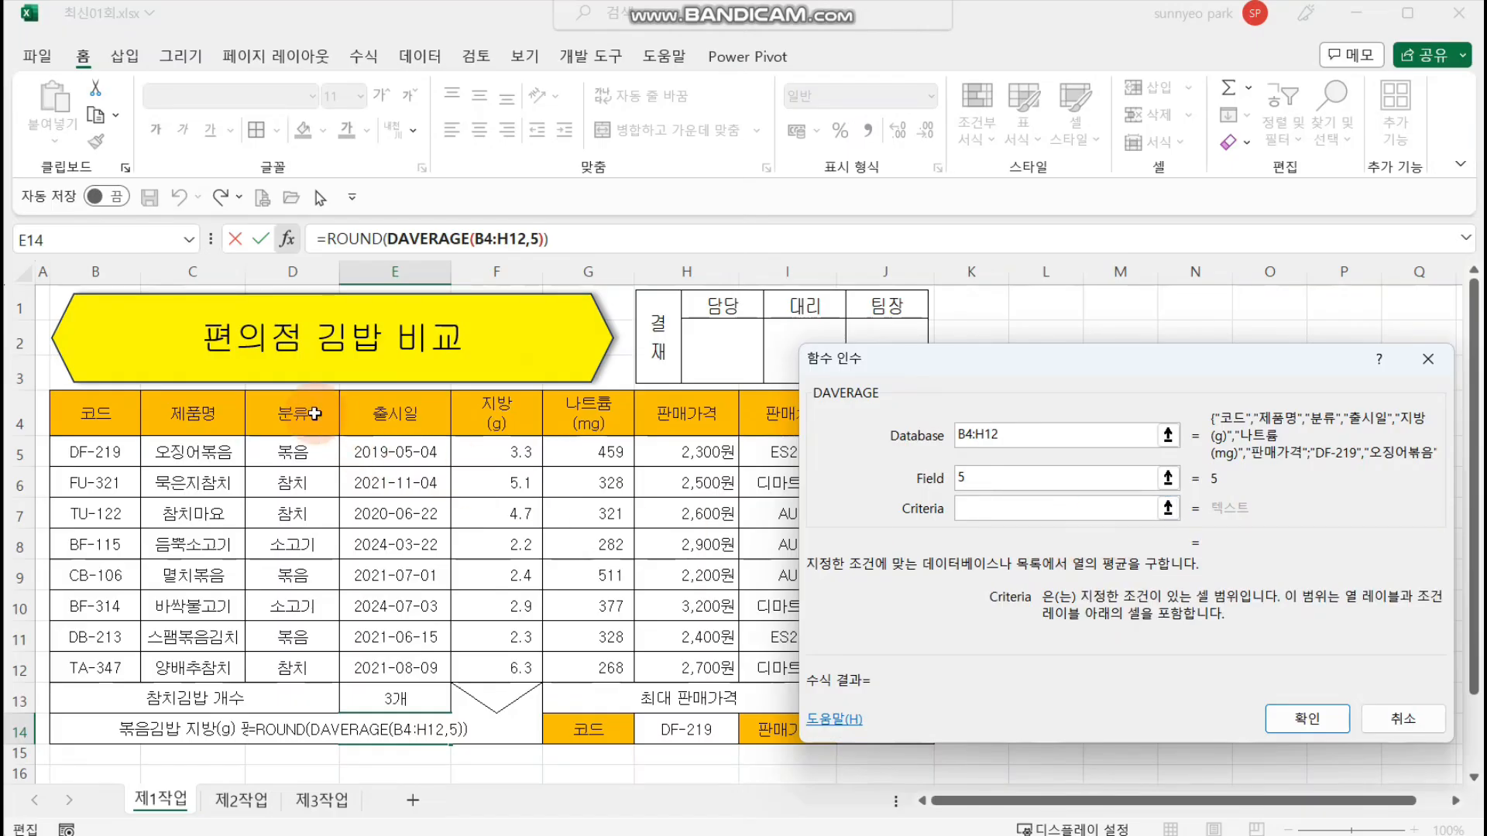
left_click_drag(314, 414, 314, 451)
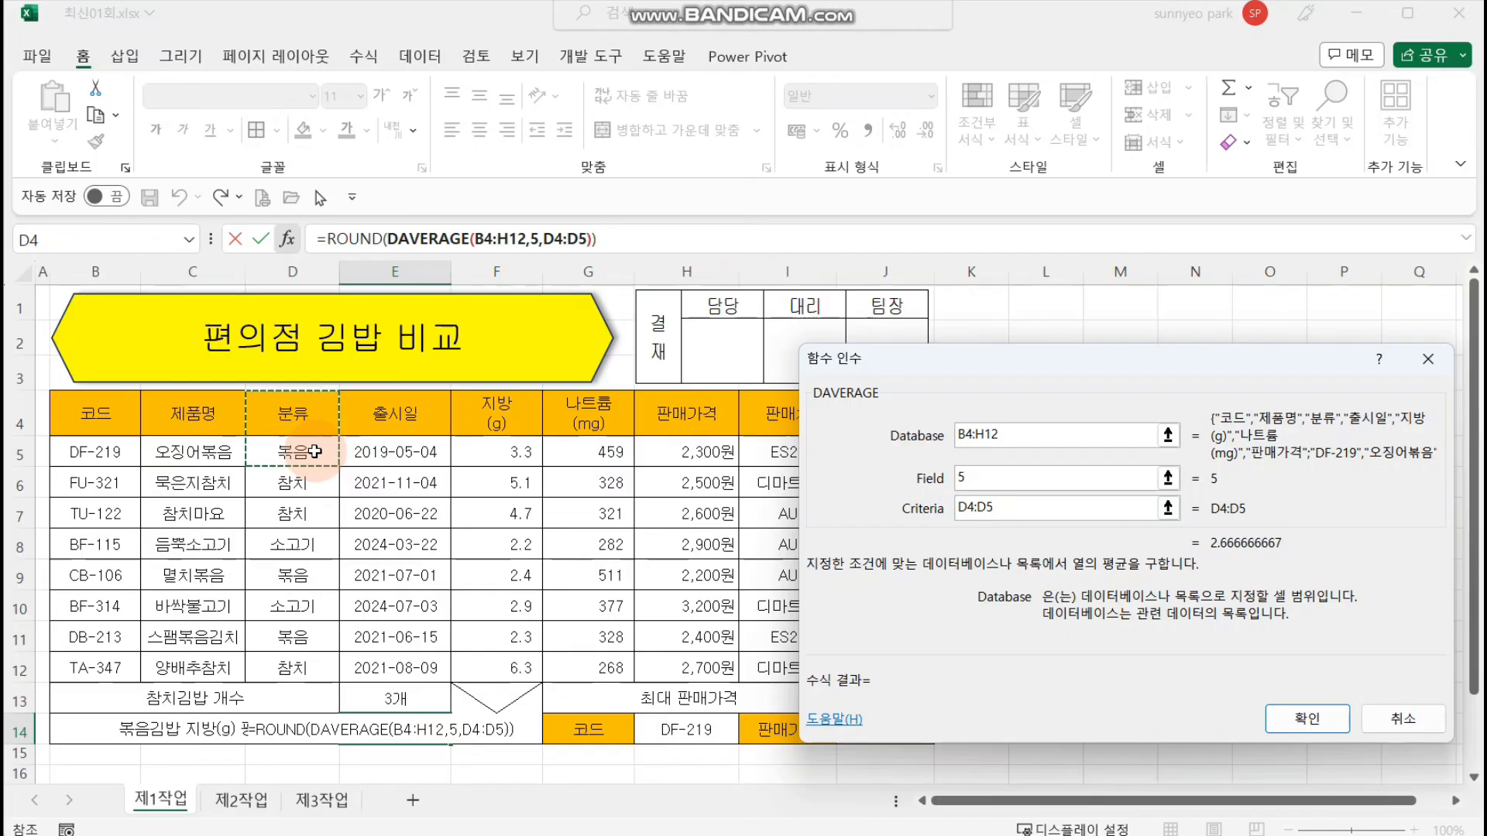
left_click(1295, 549)
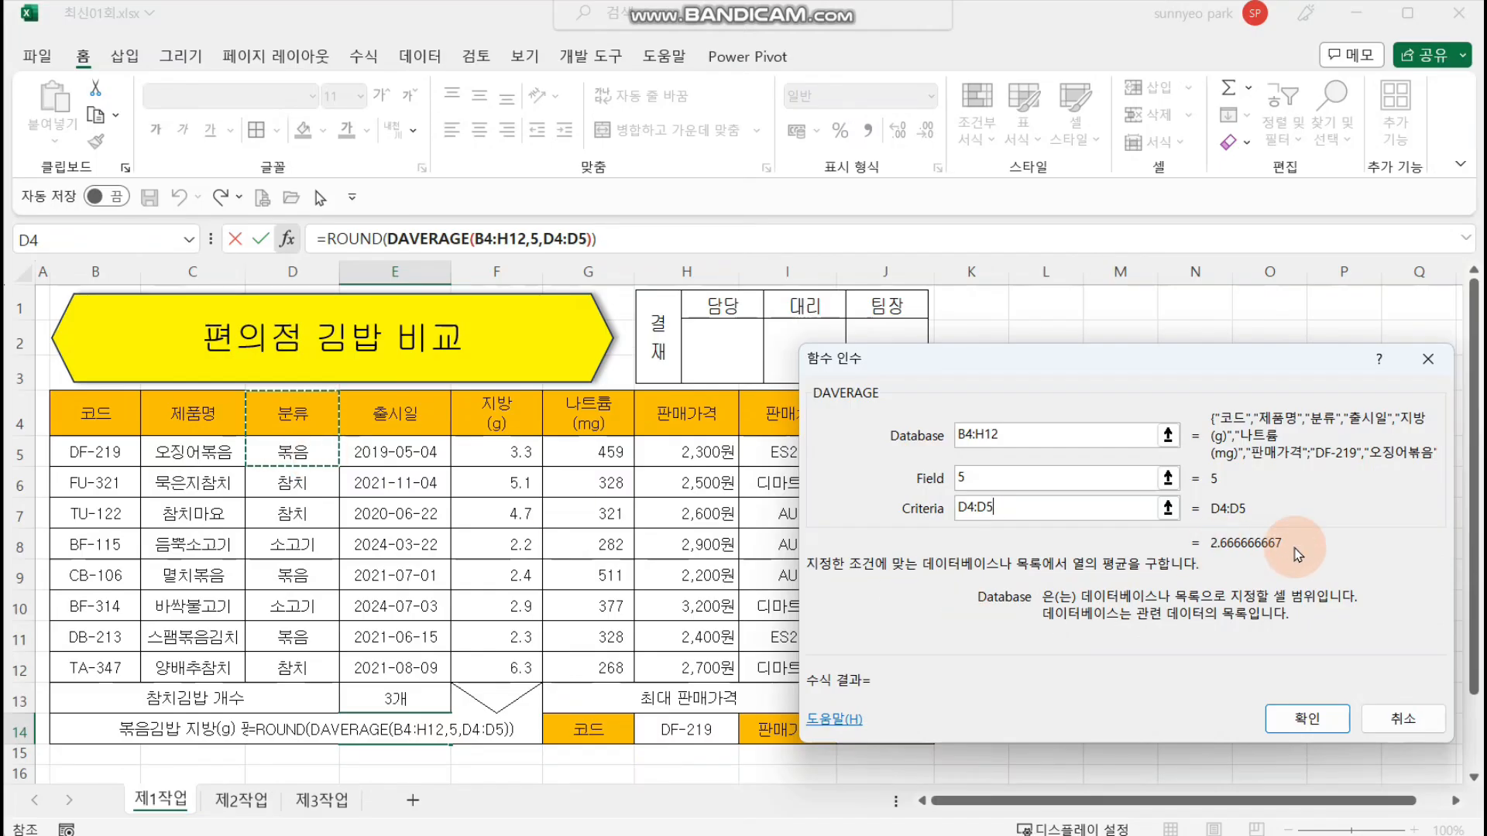
Step: Set the ROUND function's Num_digits to 2 around the DAVERAGE part and complete the formula in E14
left_click(358, 239)
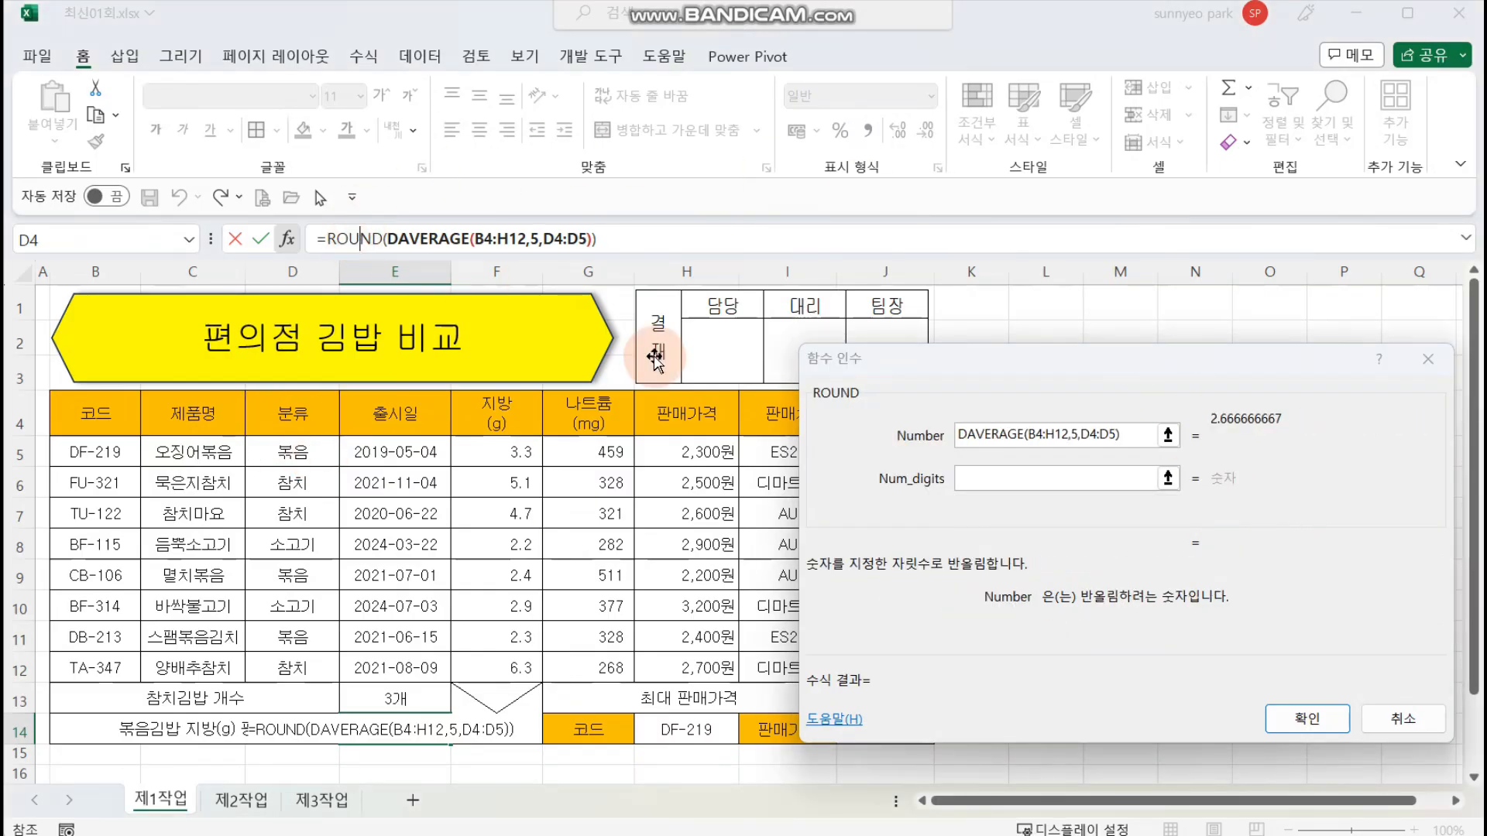
left_click(1026, 451)
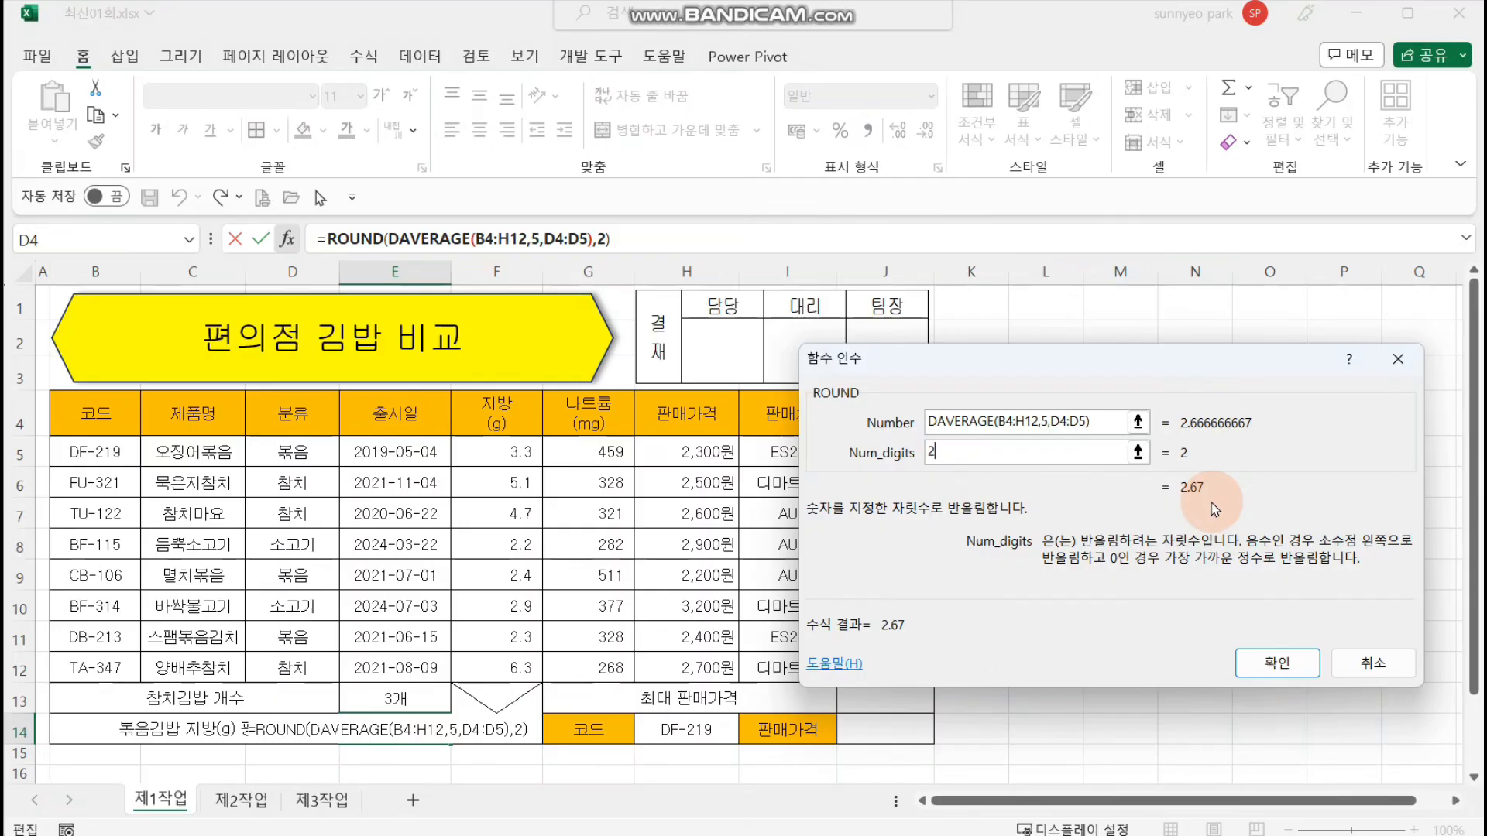
key("Return")
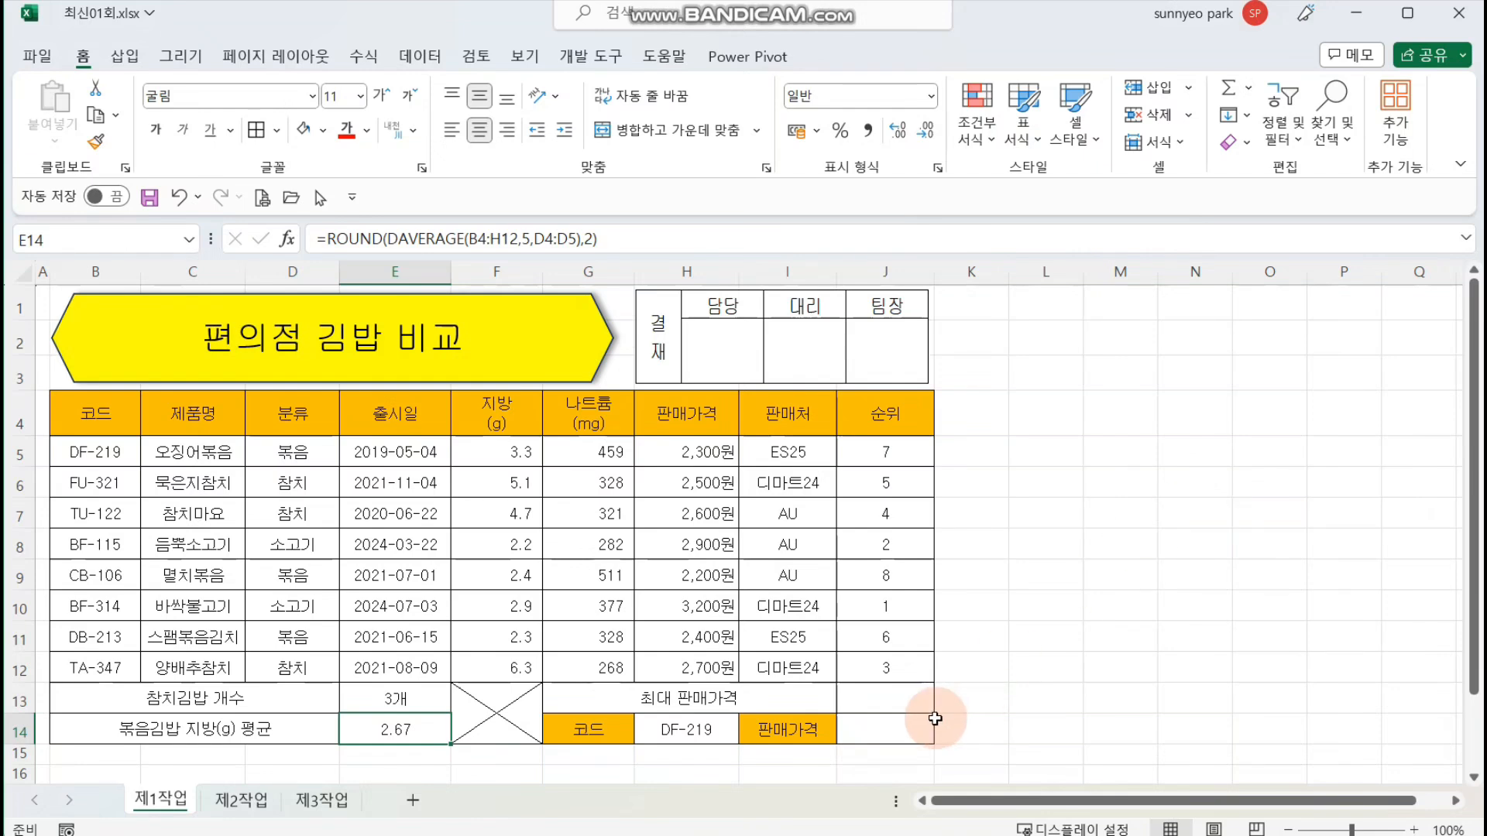
Step: Enter =MAX(H5:H12) in cell J13 to return the 최대 판매가격
left_click(892, 701)
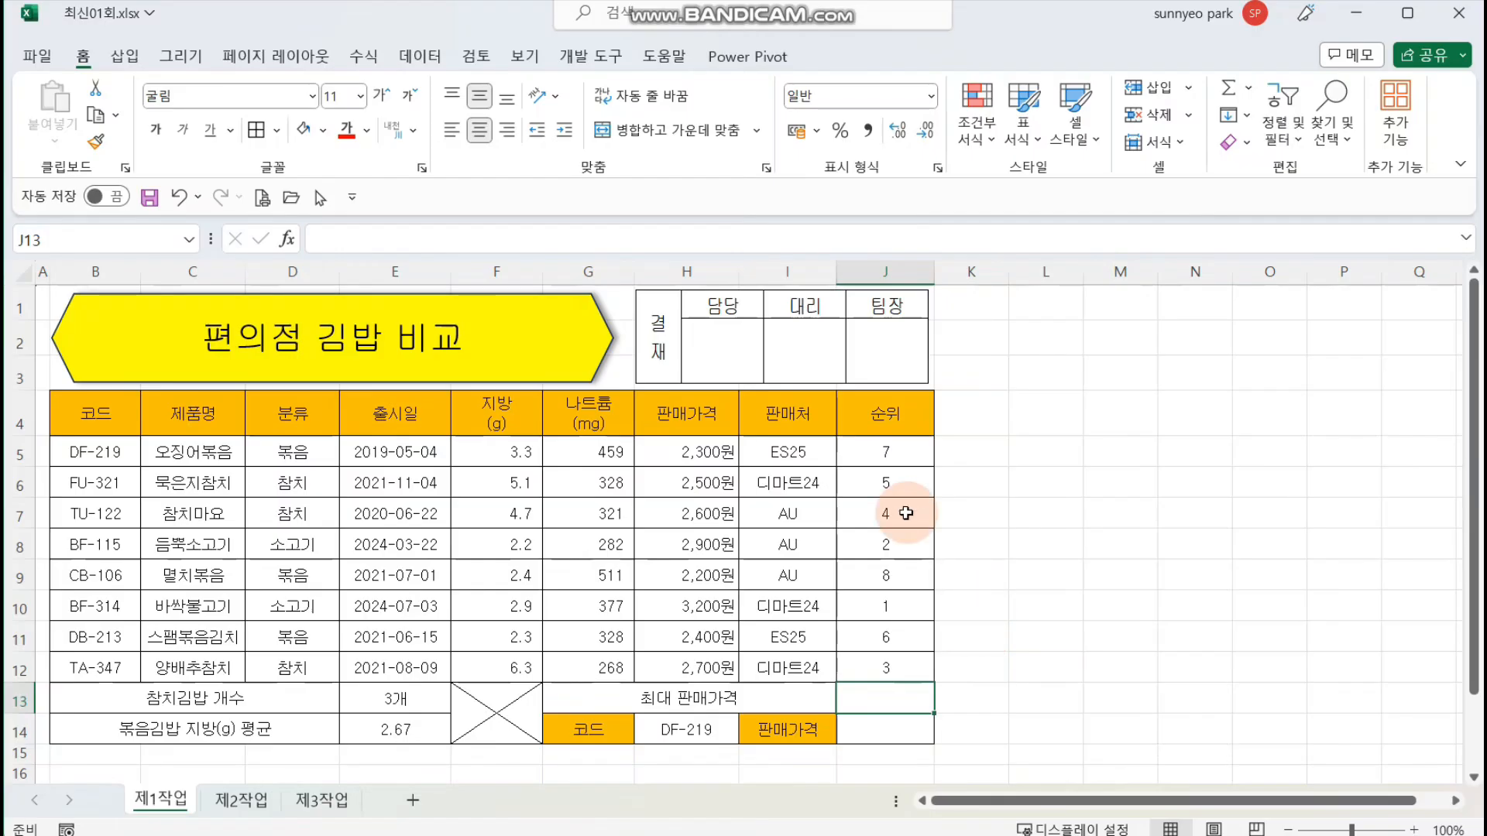
left_click_drag(690, 453, 697, 671)
left_click(868, 698)
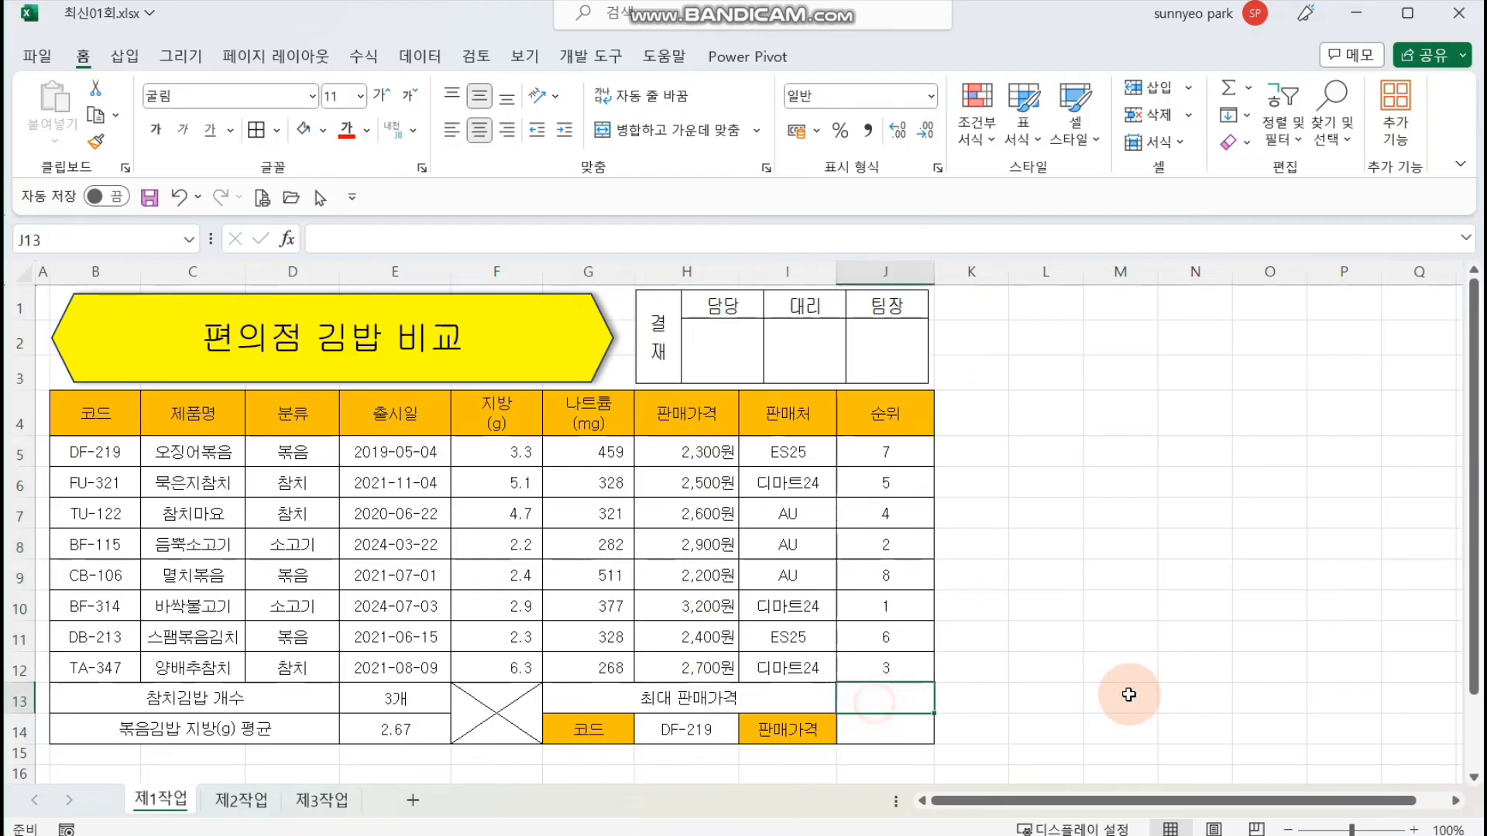
type("=")
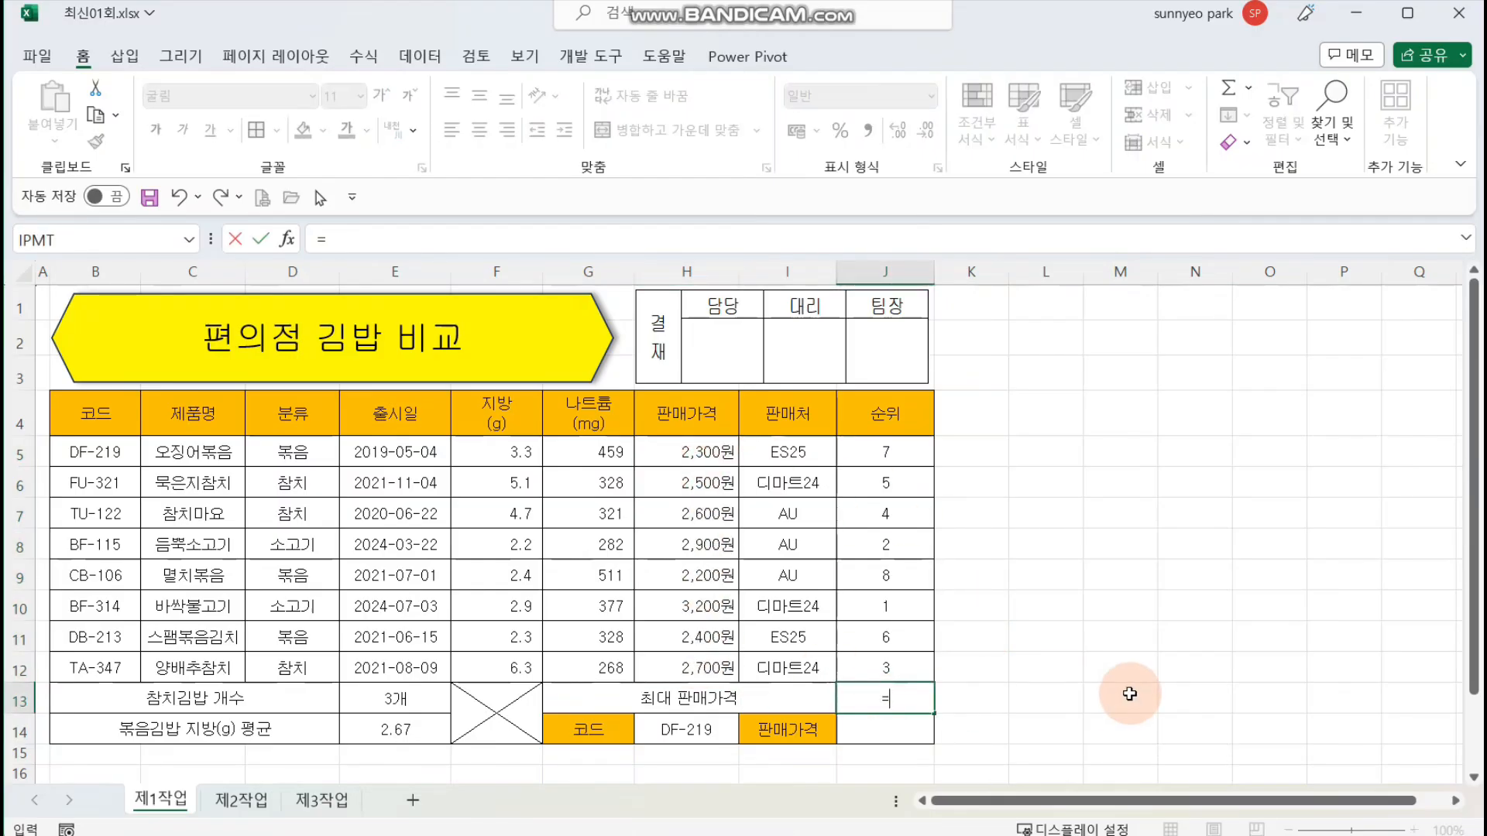
type("MAX")
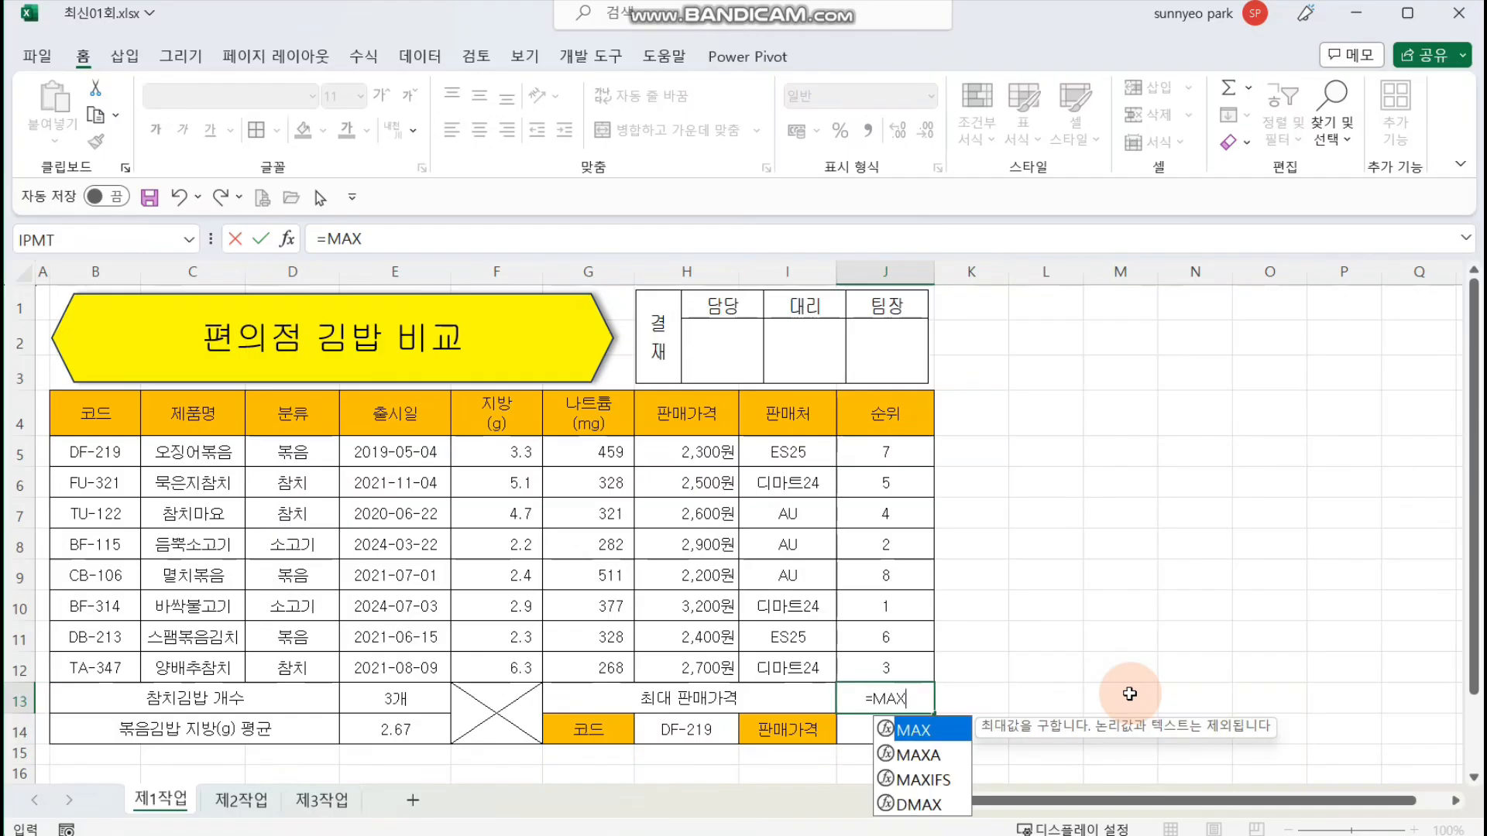
type("(")
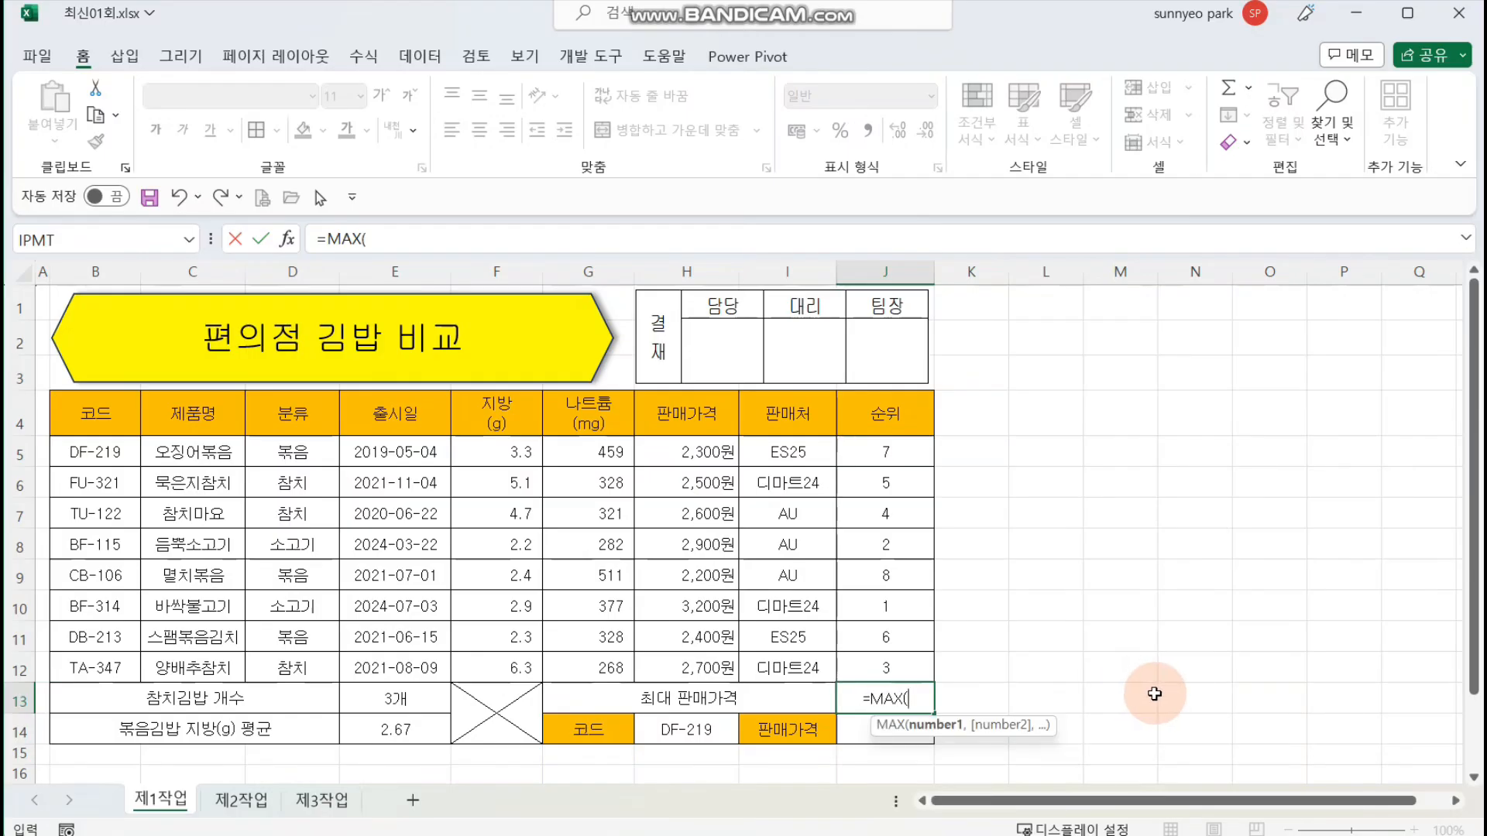
left_click_drag(690, 452, 690, 668)
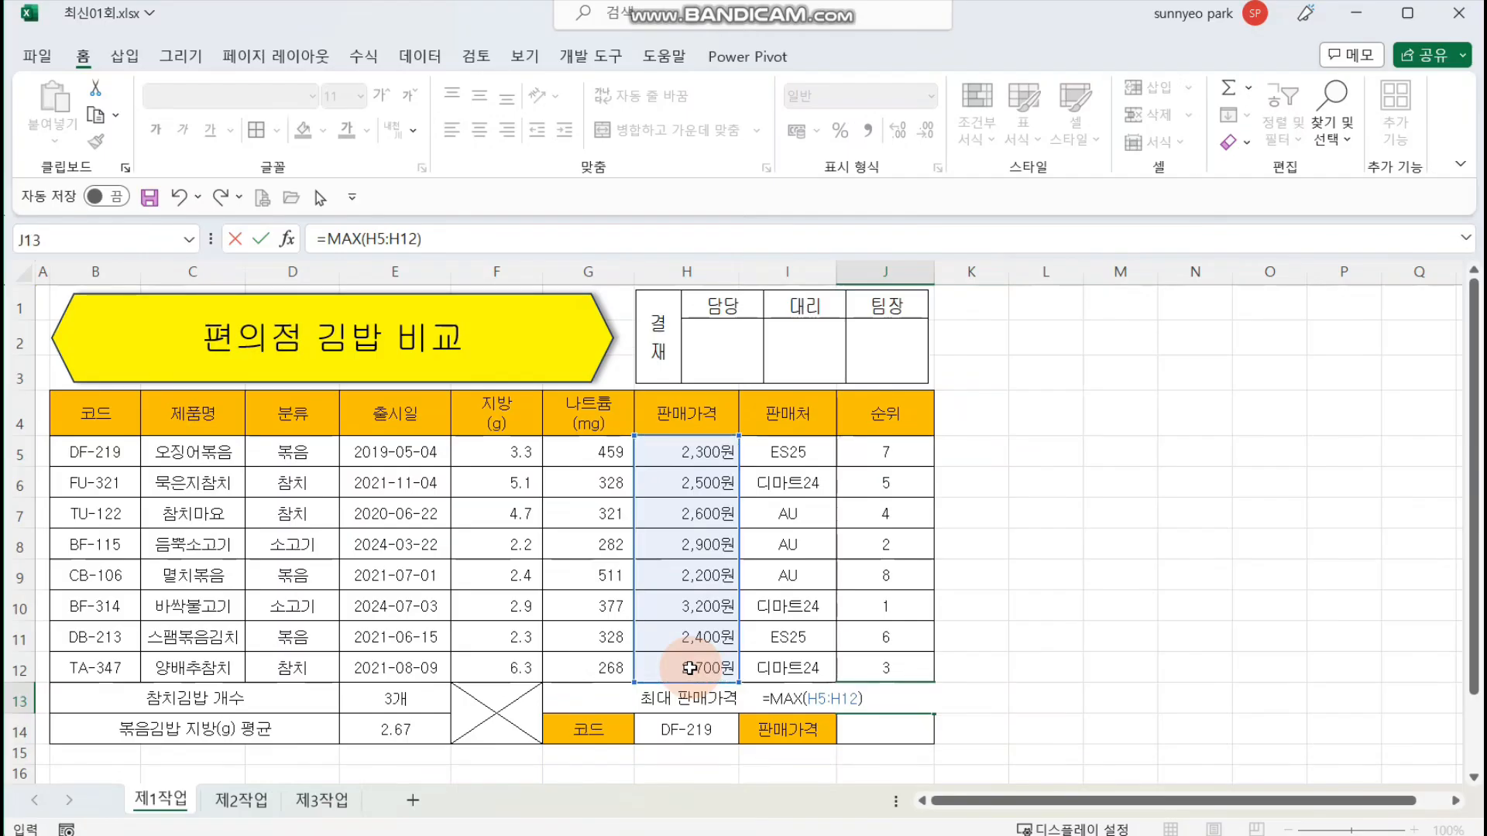
key("Return")
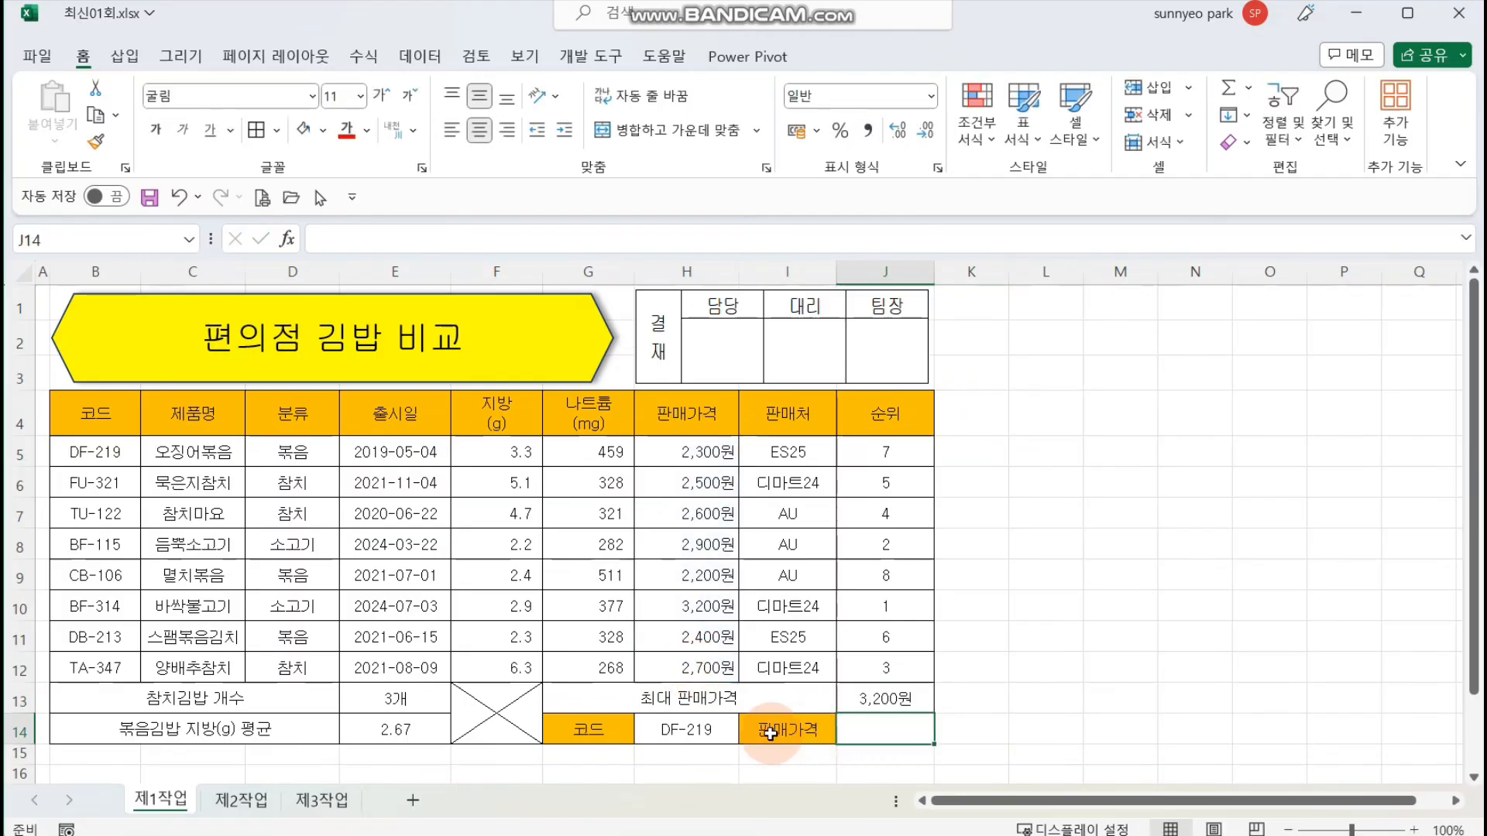
Step: Start a VLOOKUP in cell J14 with H14 as the lookup value and B5:H12 as the table array
left_click(682, 732)
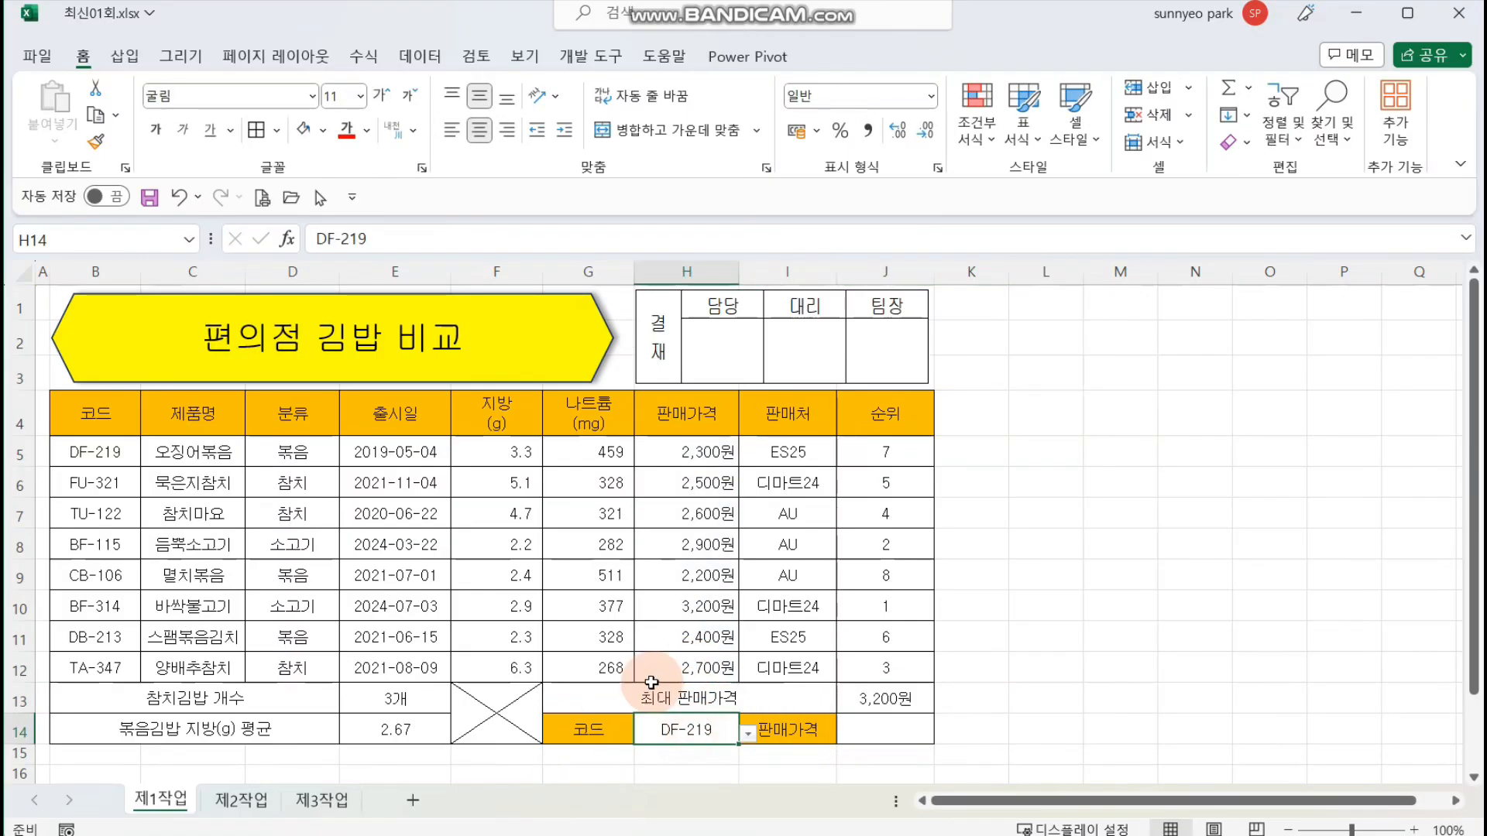
left_click(891, 729)
type("=")
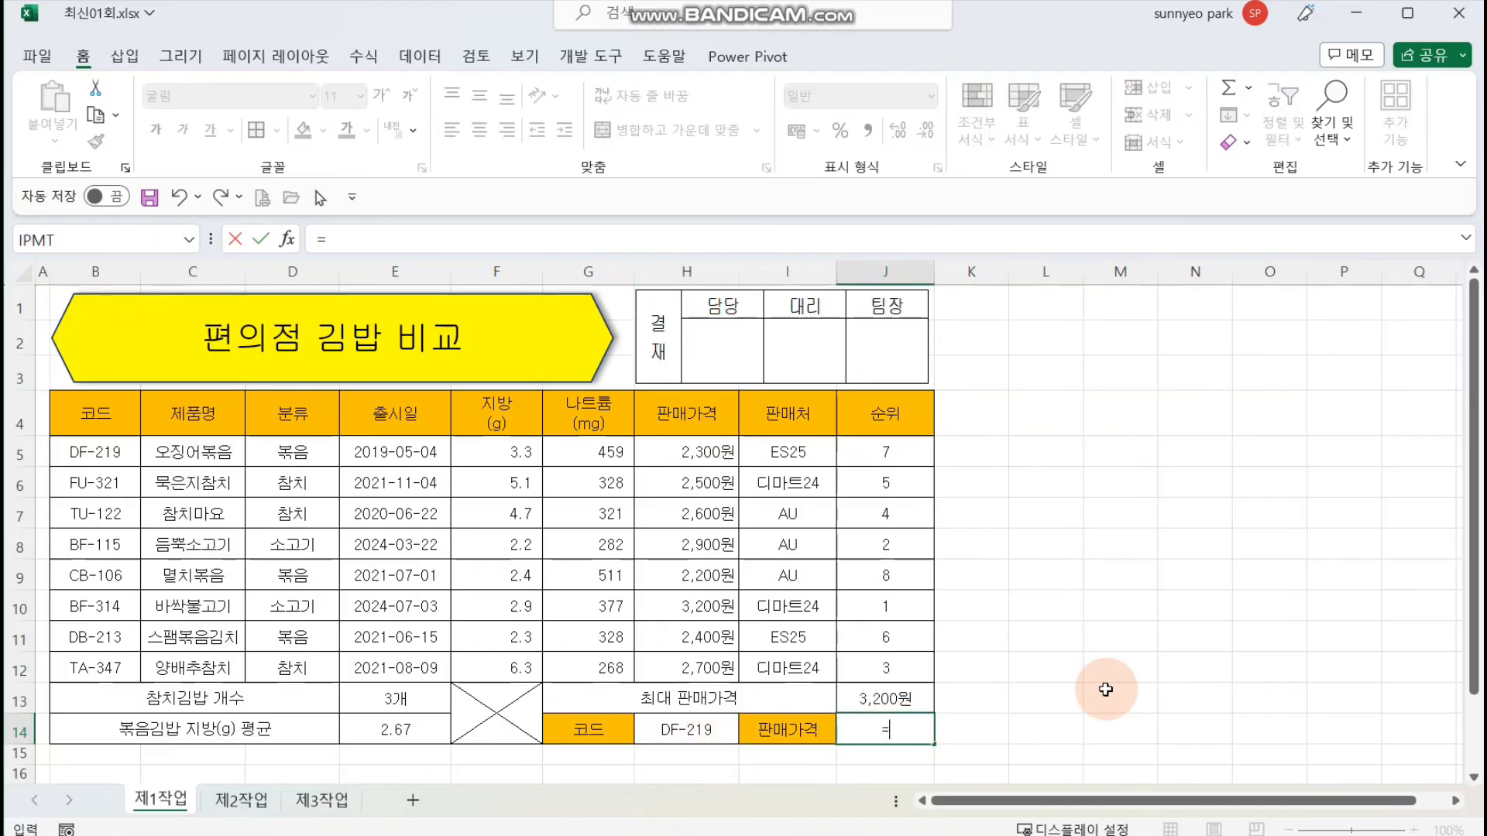
type("VL")
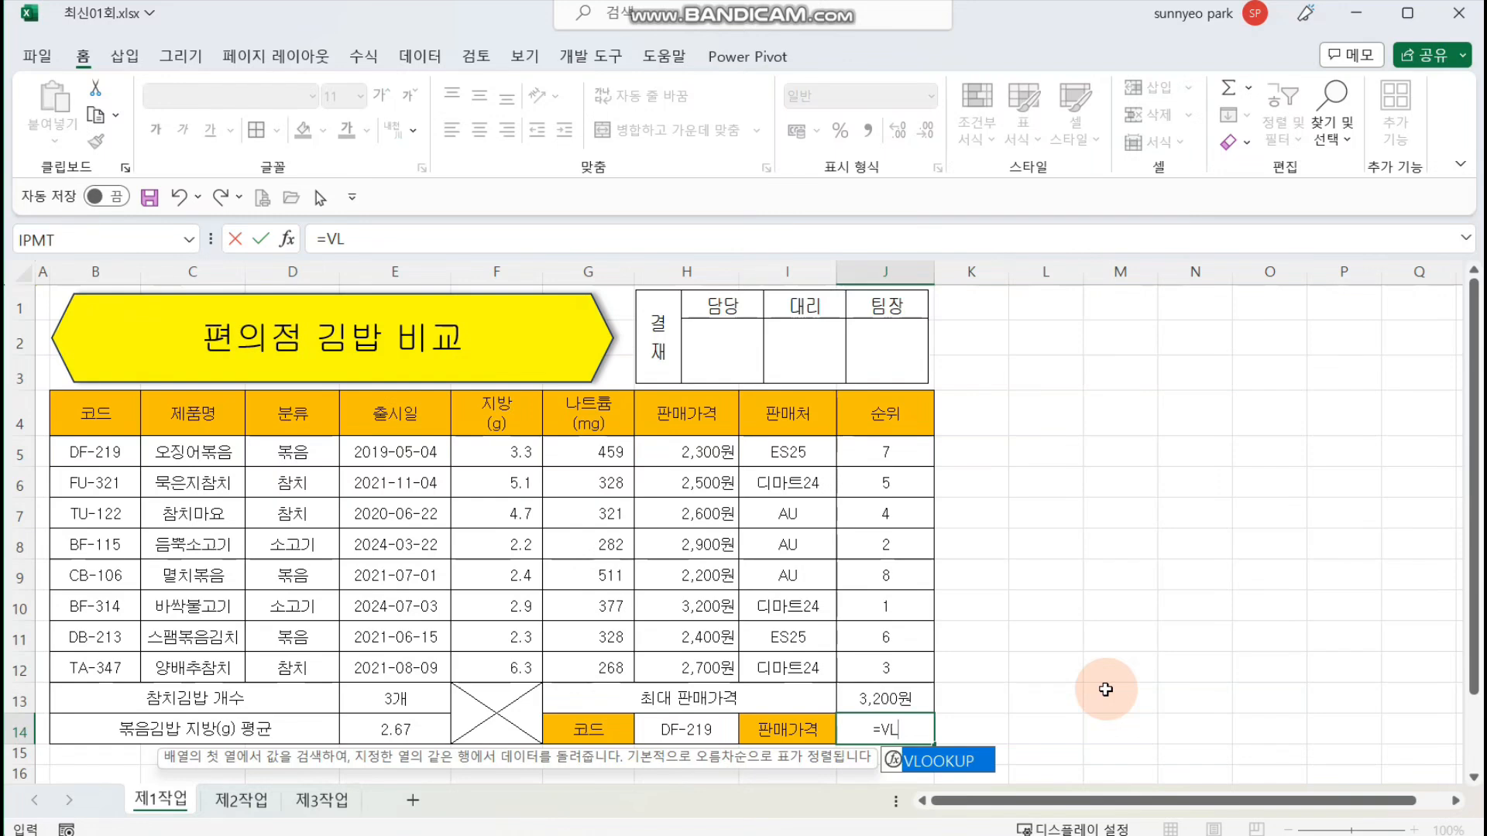
key("Tab")
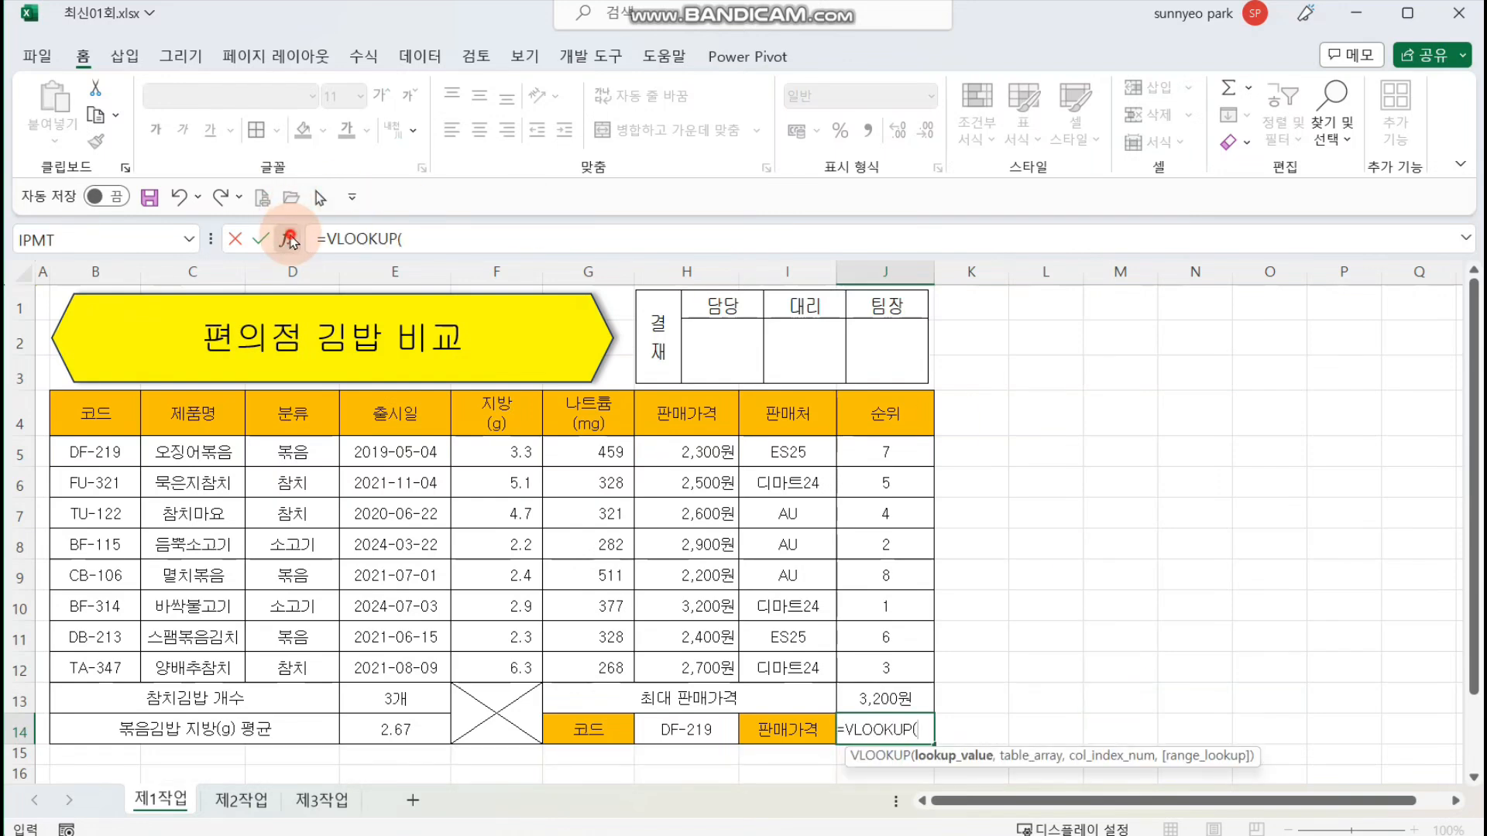
left_click(686, 728)
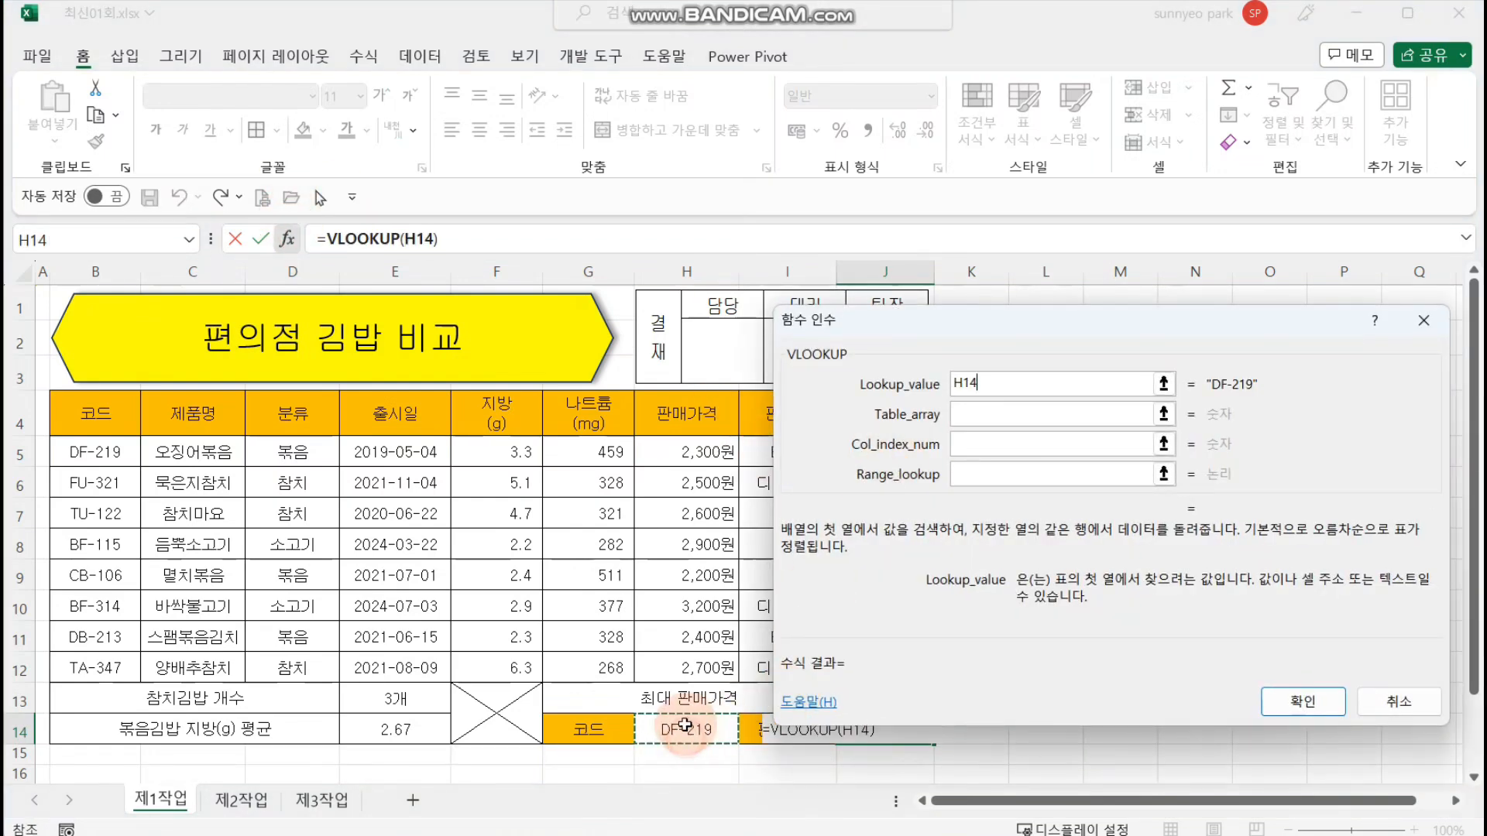
left_click(1042, 416)
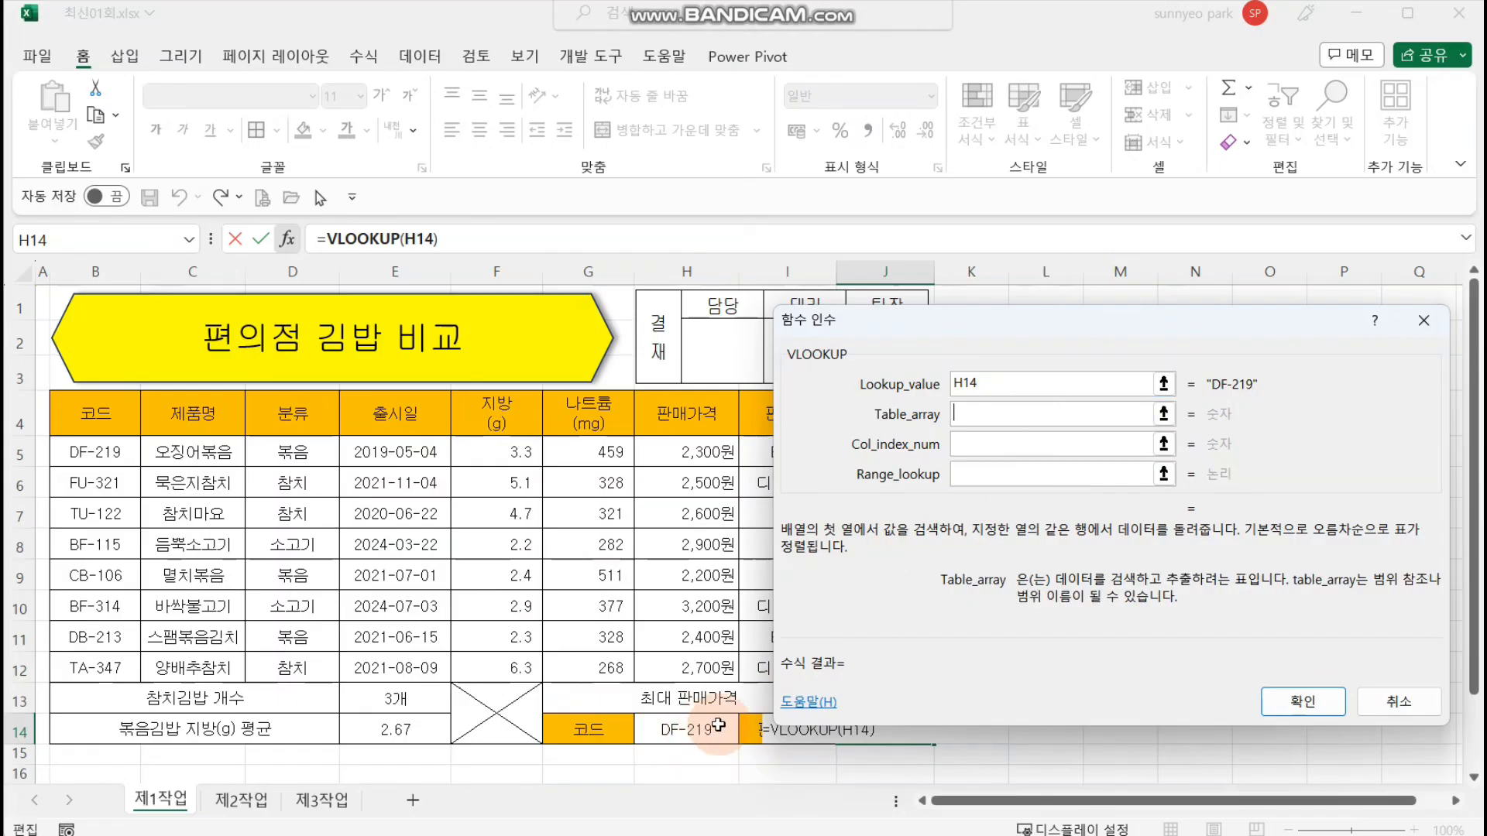
left_click_drag(116, 449, 666, 664)
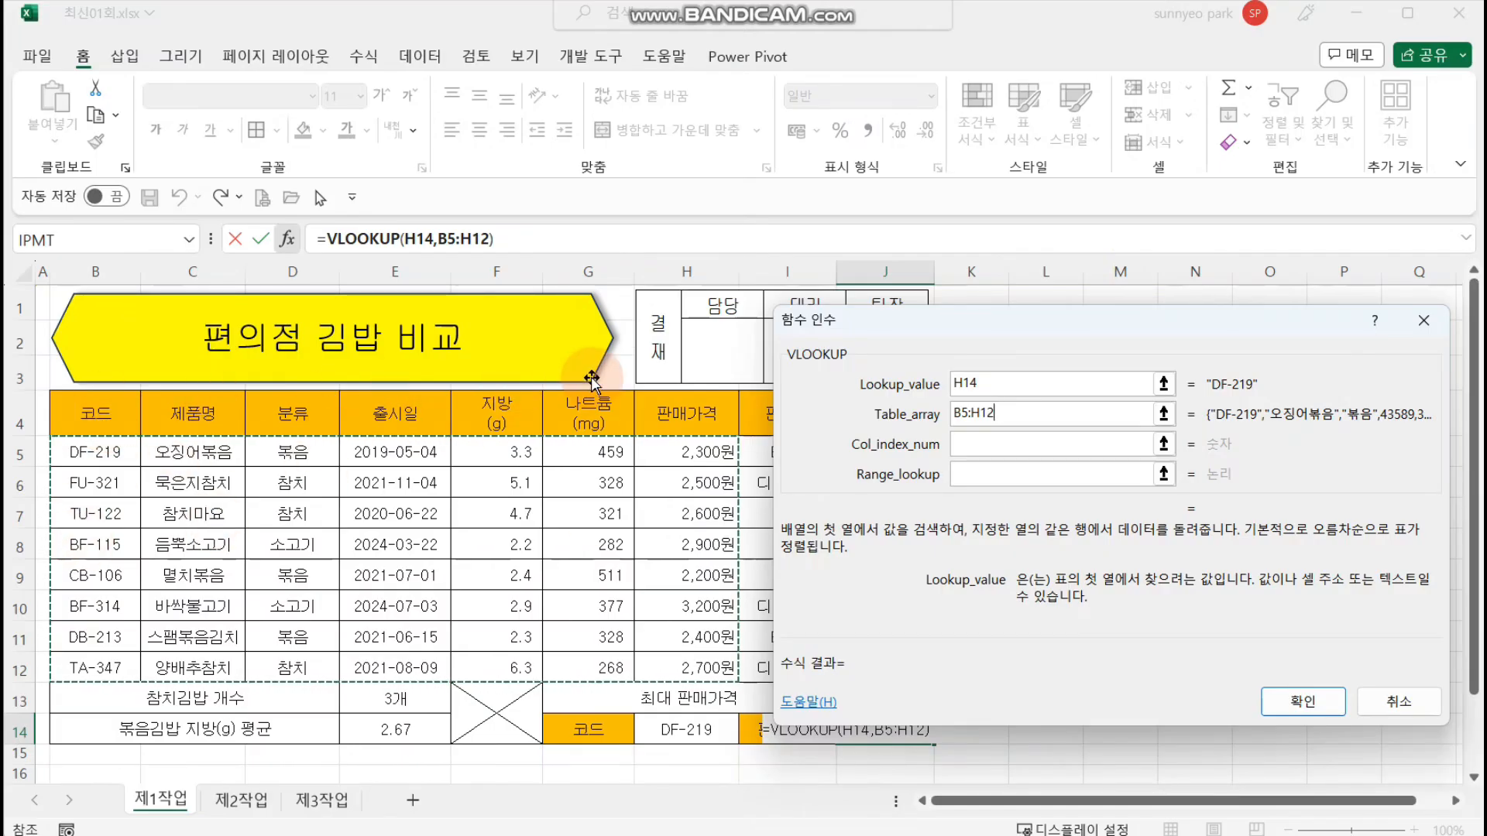
Step: Set the VLOOKUP column index to 7 and the range lookup to 0, and complete the formula
left_click(1035, 445)
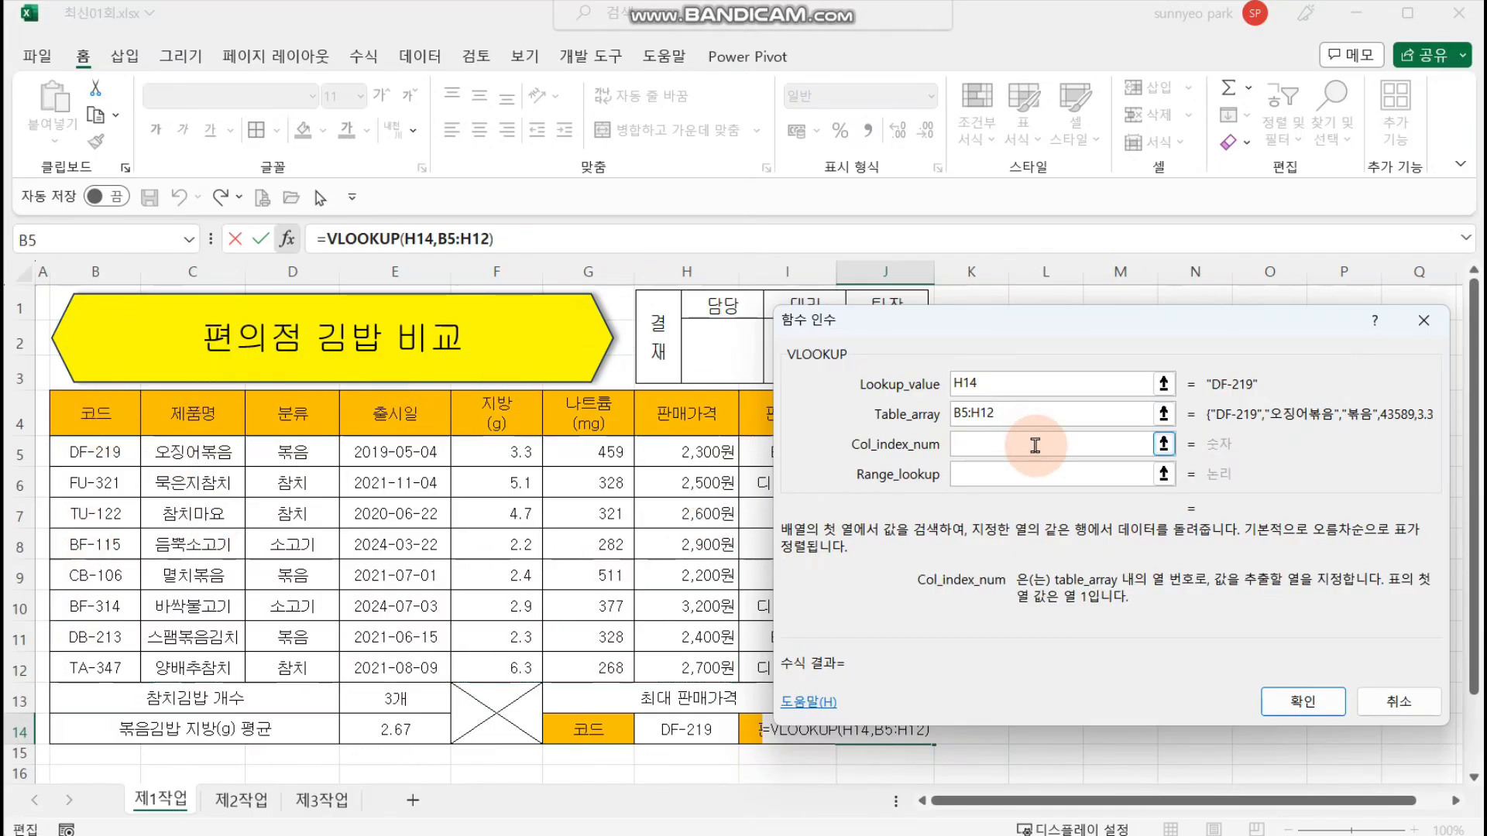
left_click(1037, 474)
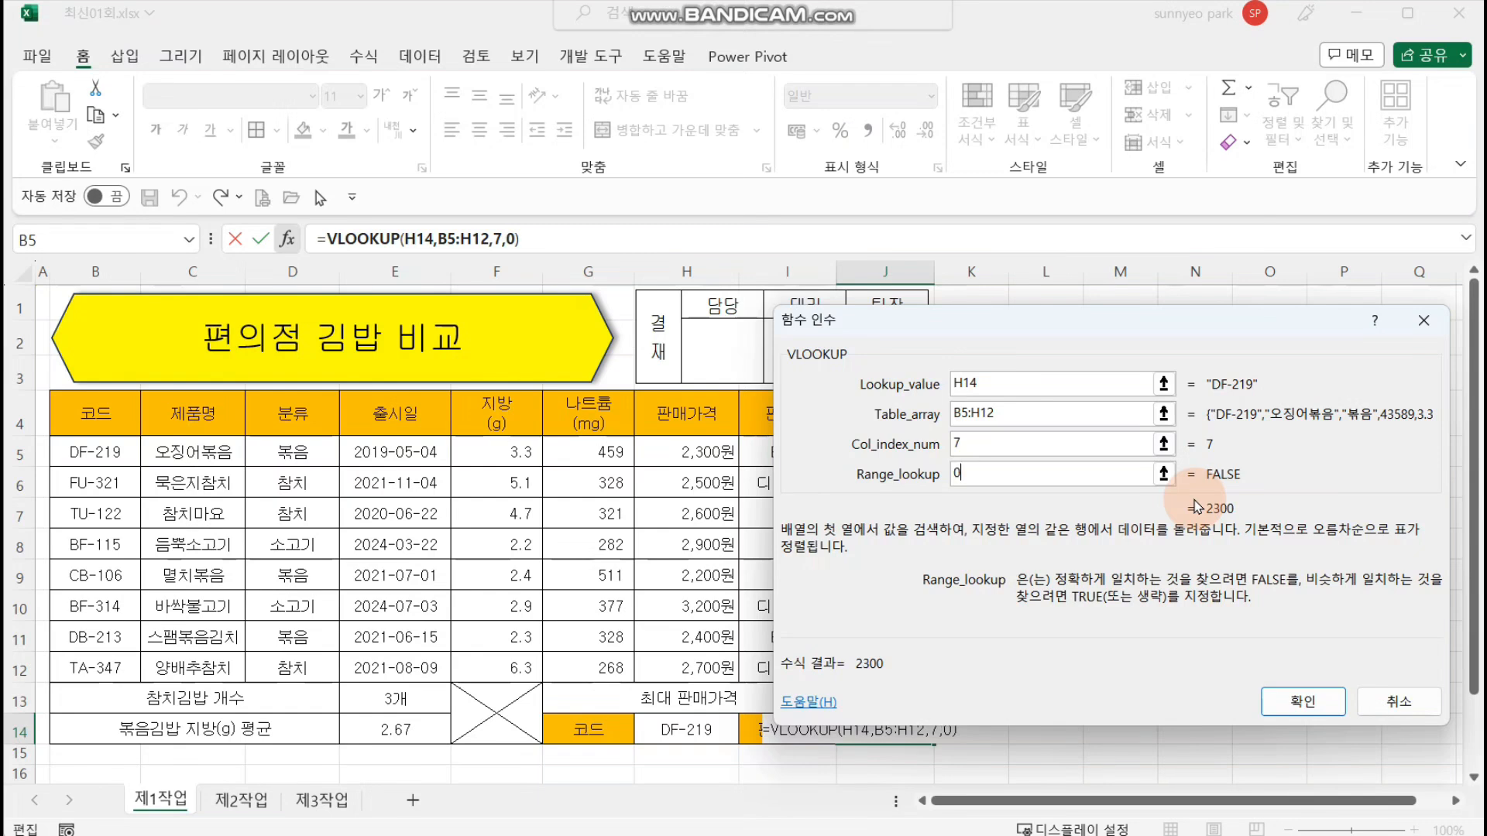
key("Return")
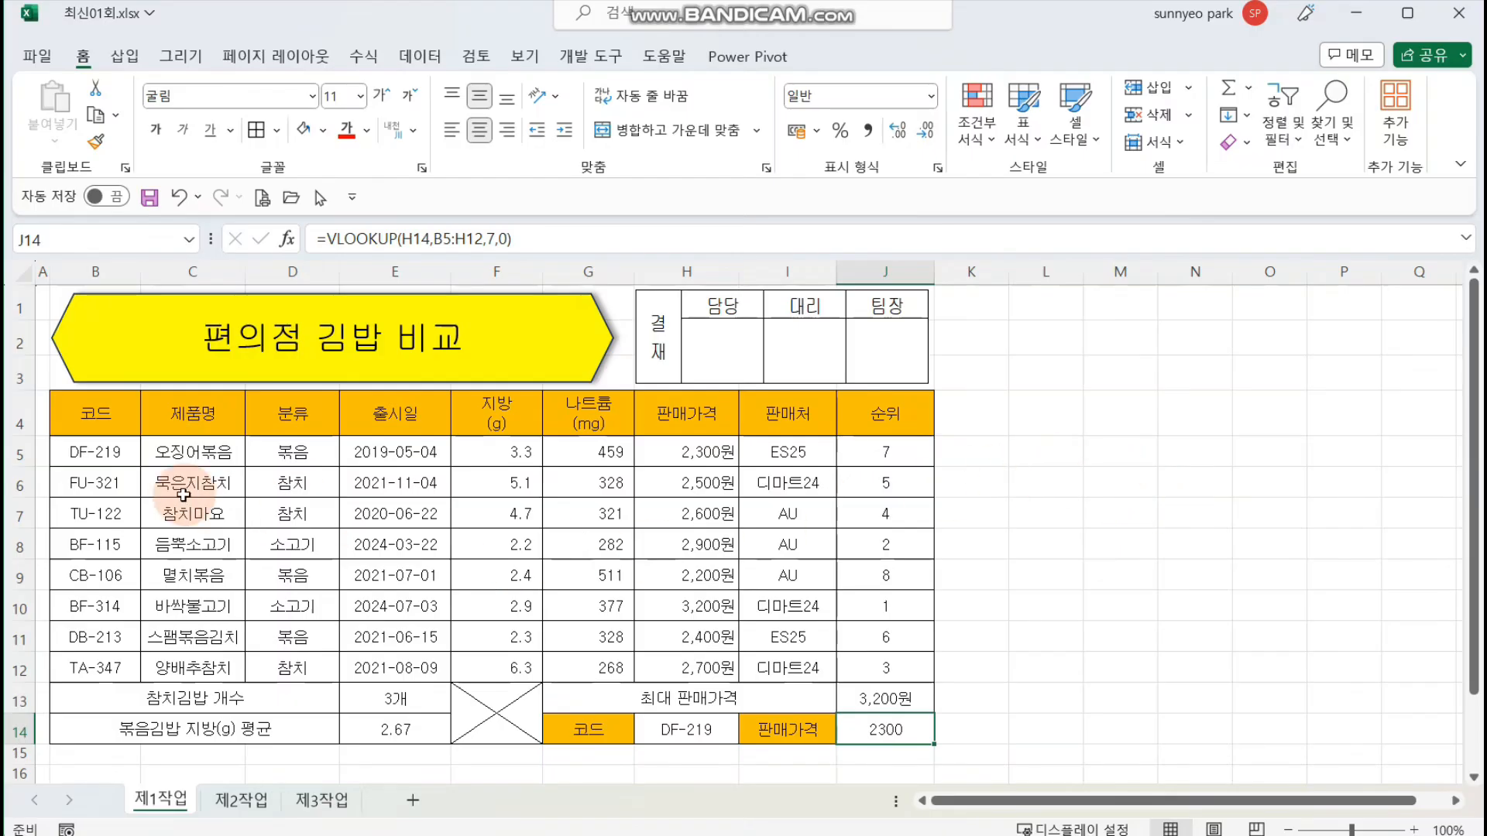
left_click_drag(134, 464, 865, 668)
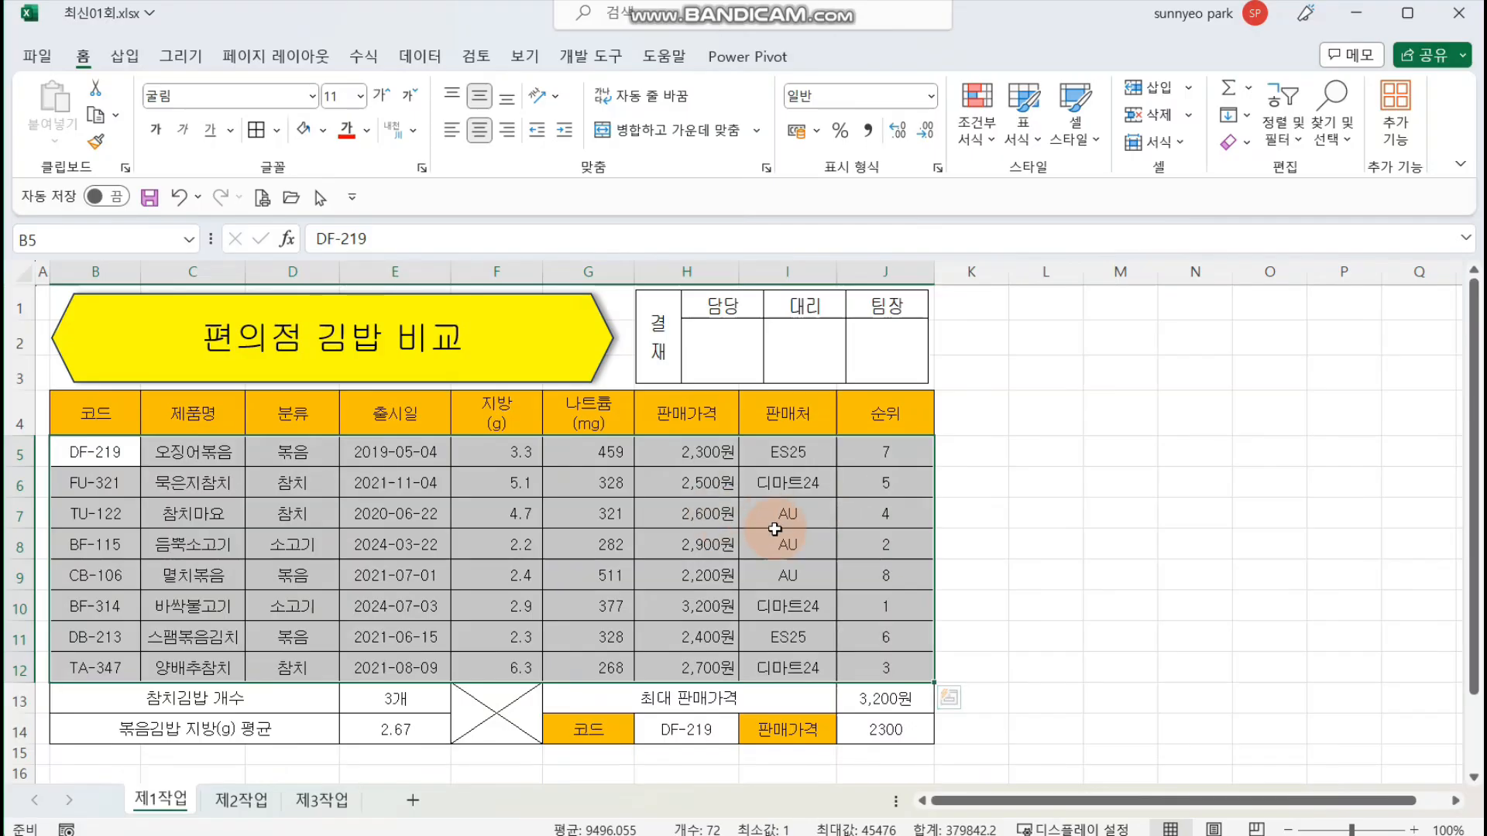
left_click_drag(797, 449, 872, 624)
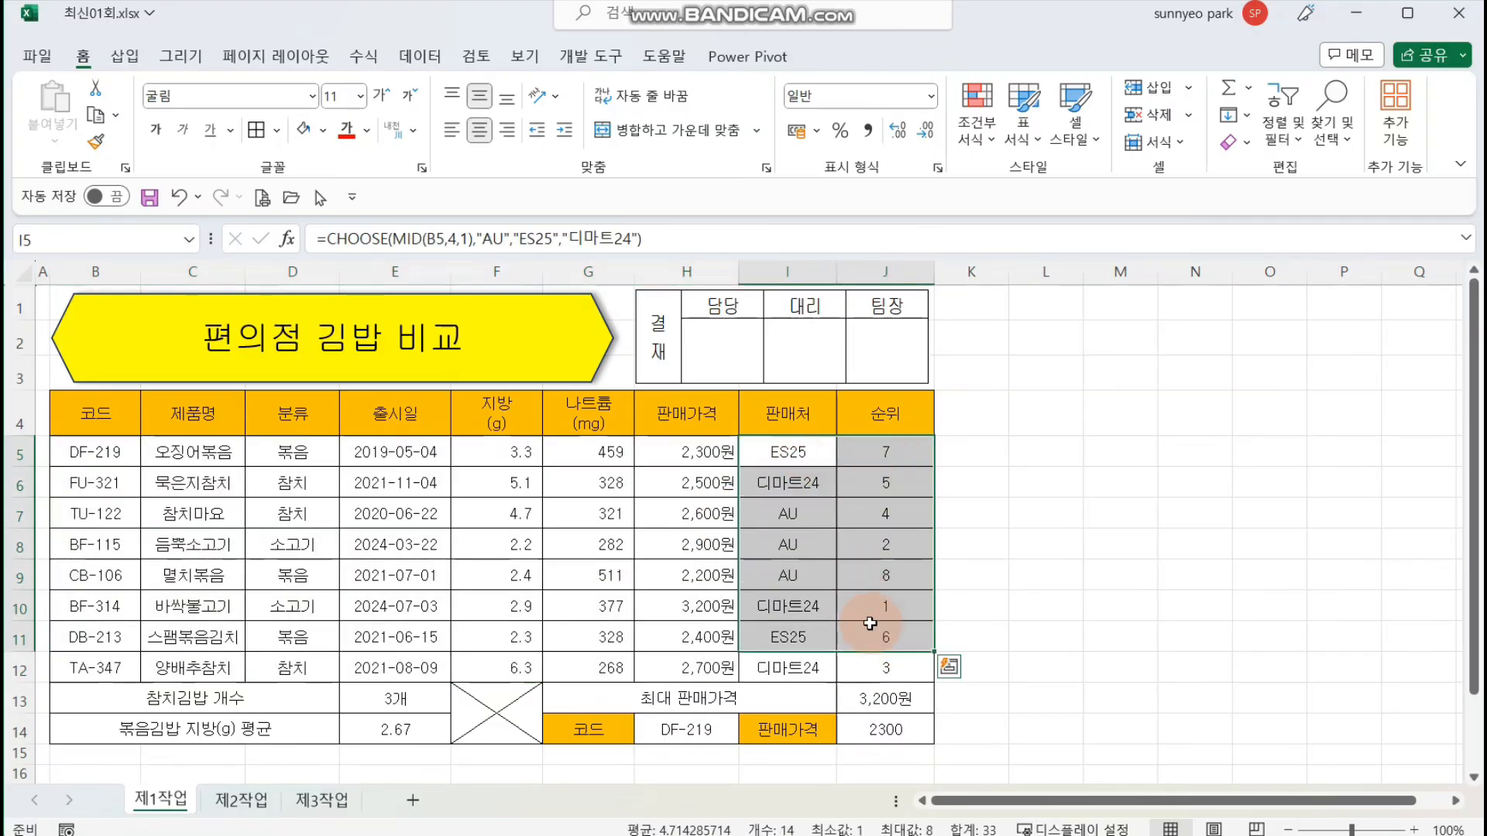
left_click(820, 574)
left_click_drag(278, 530, 1084, 519)
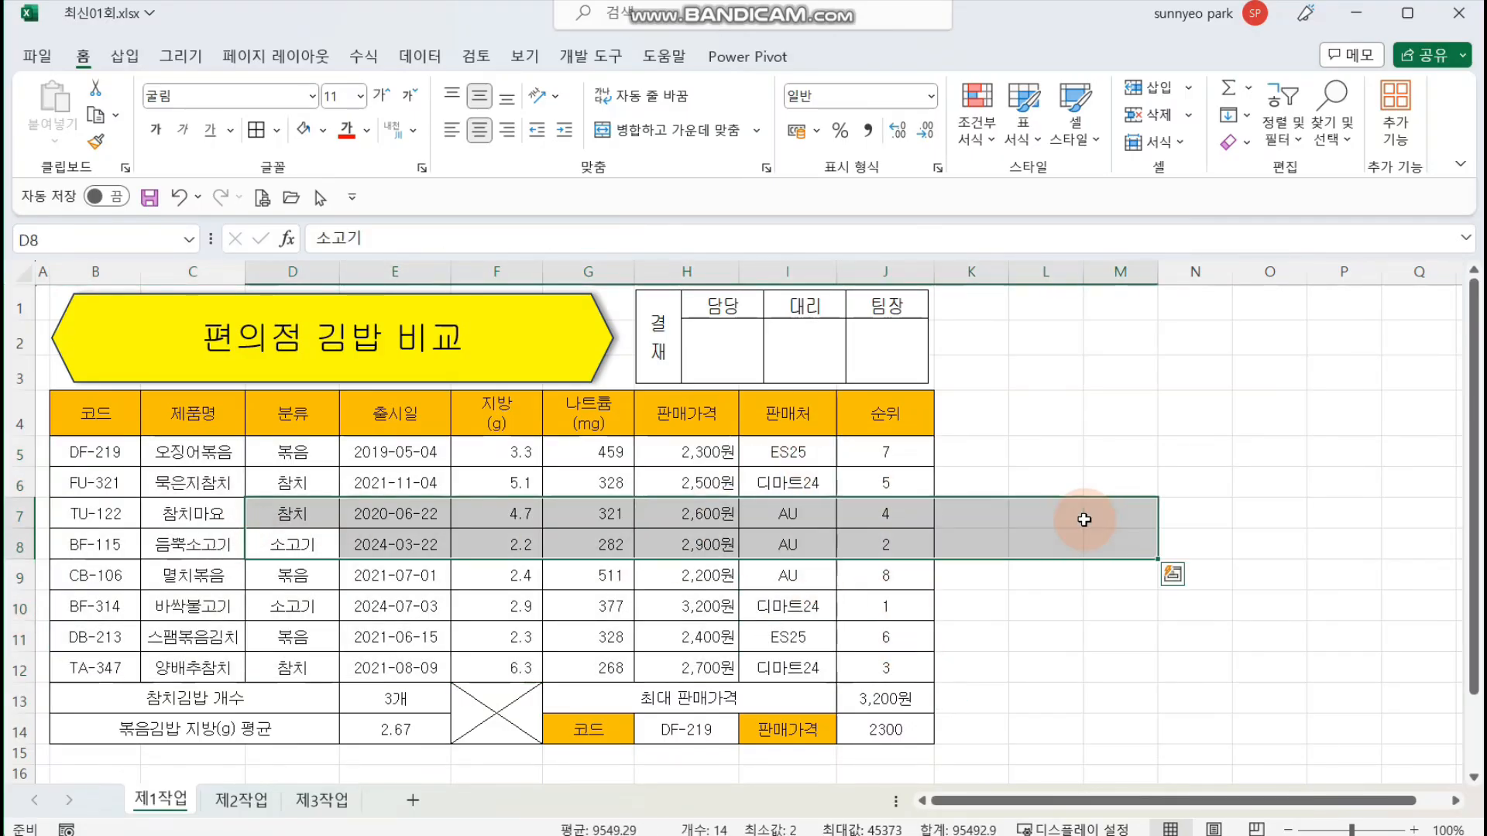
Step: Create a formula-based conditional formatting rule for B5:J12 with the condition =$H5>=2800
left_click_drag(95, 451, 891, 663)
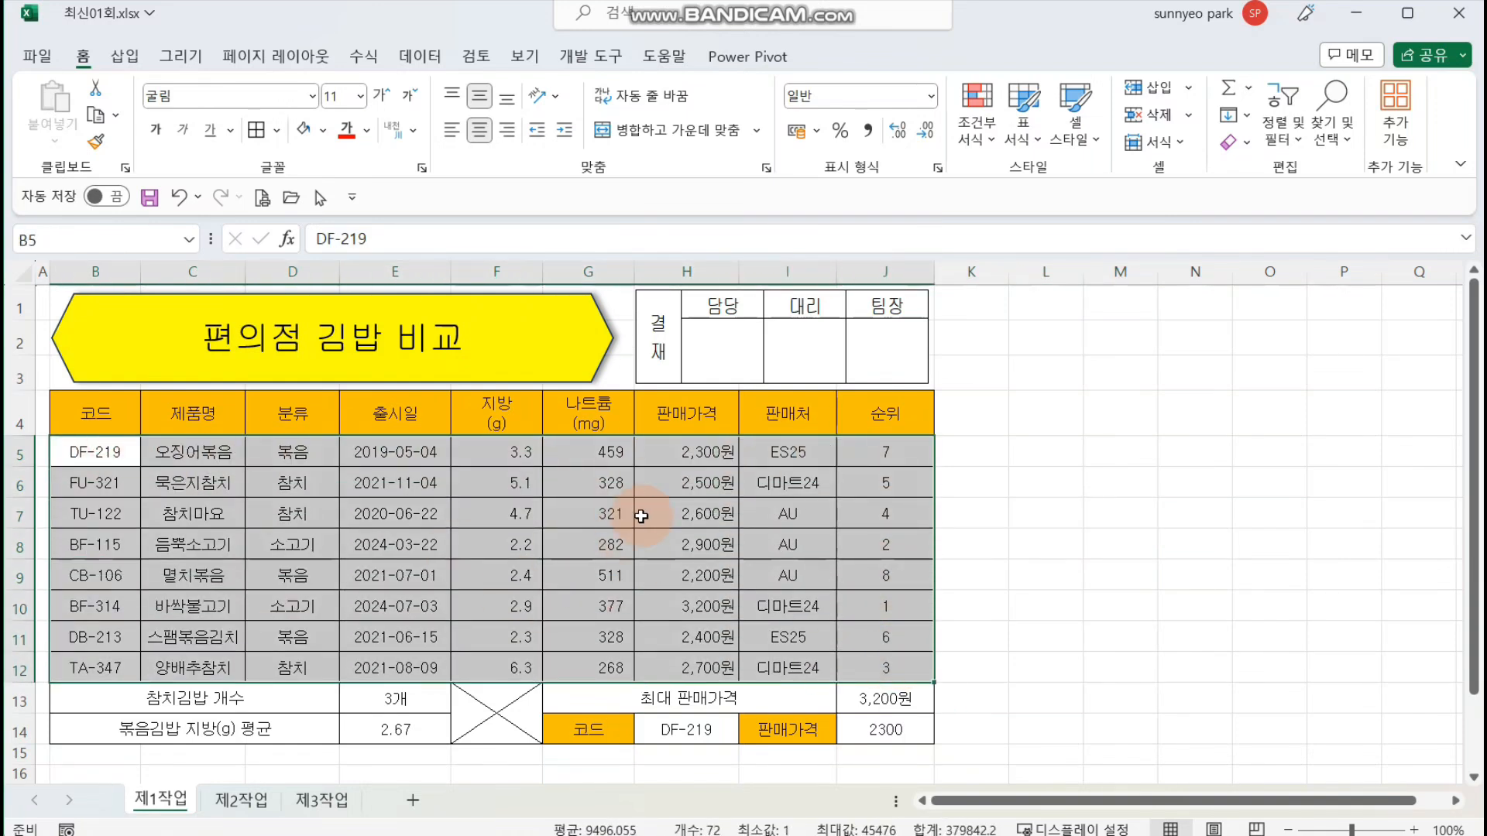
left_click(990, 134)
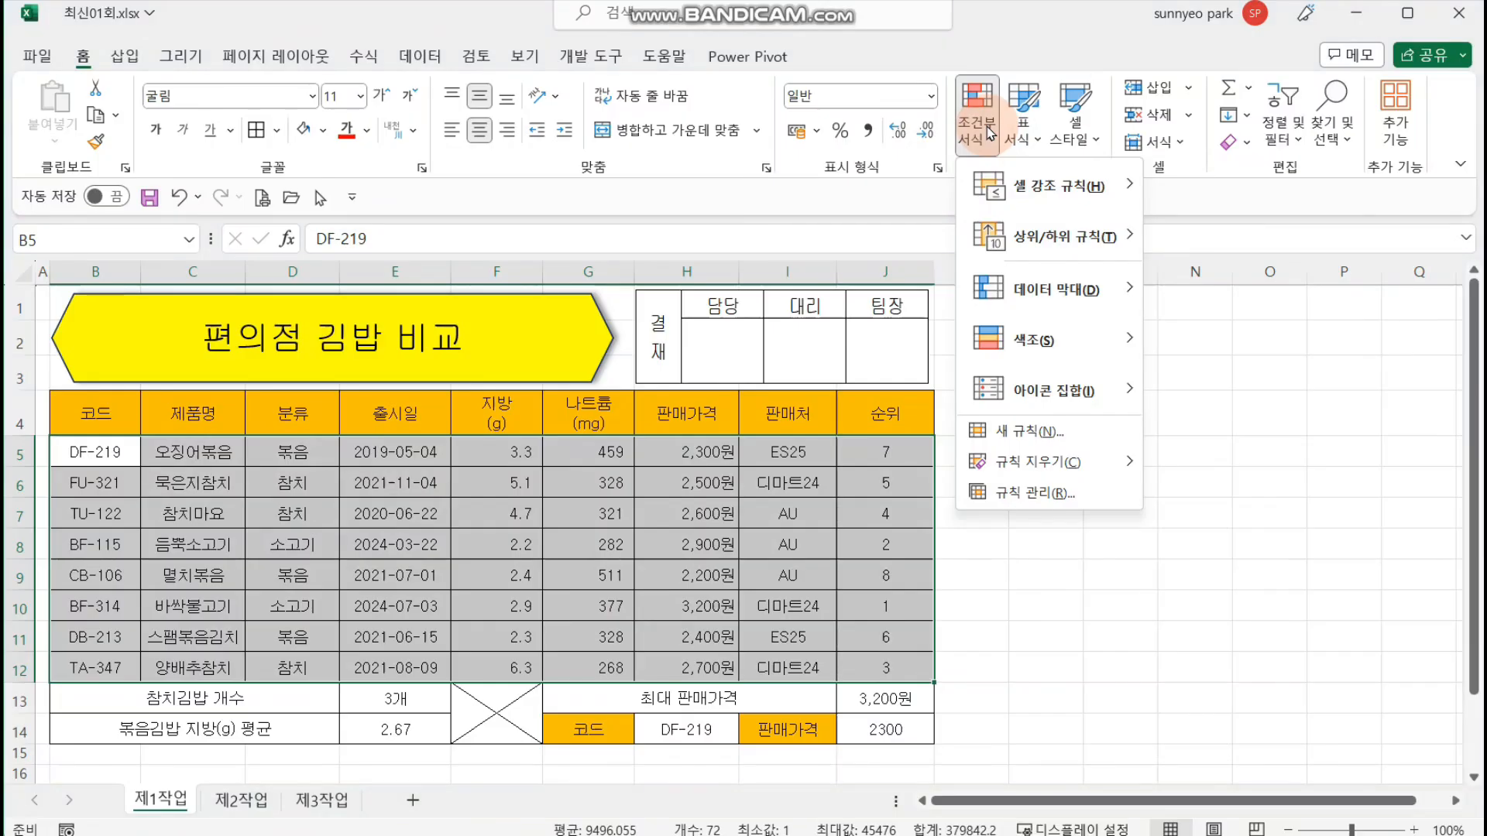
left_click(1087, 448)
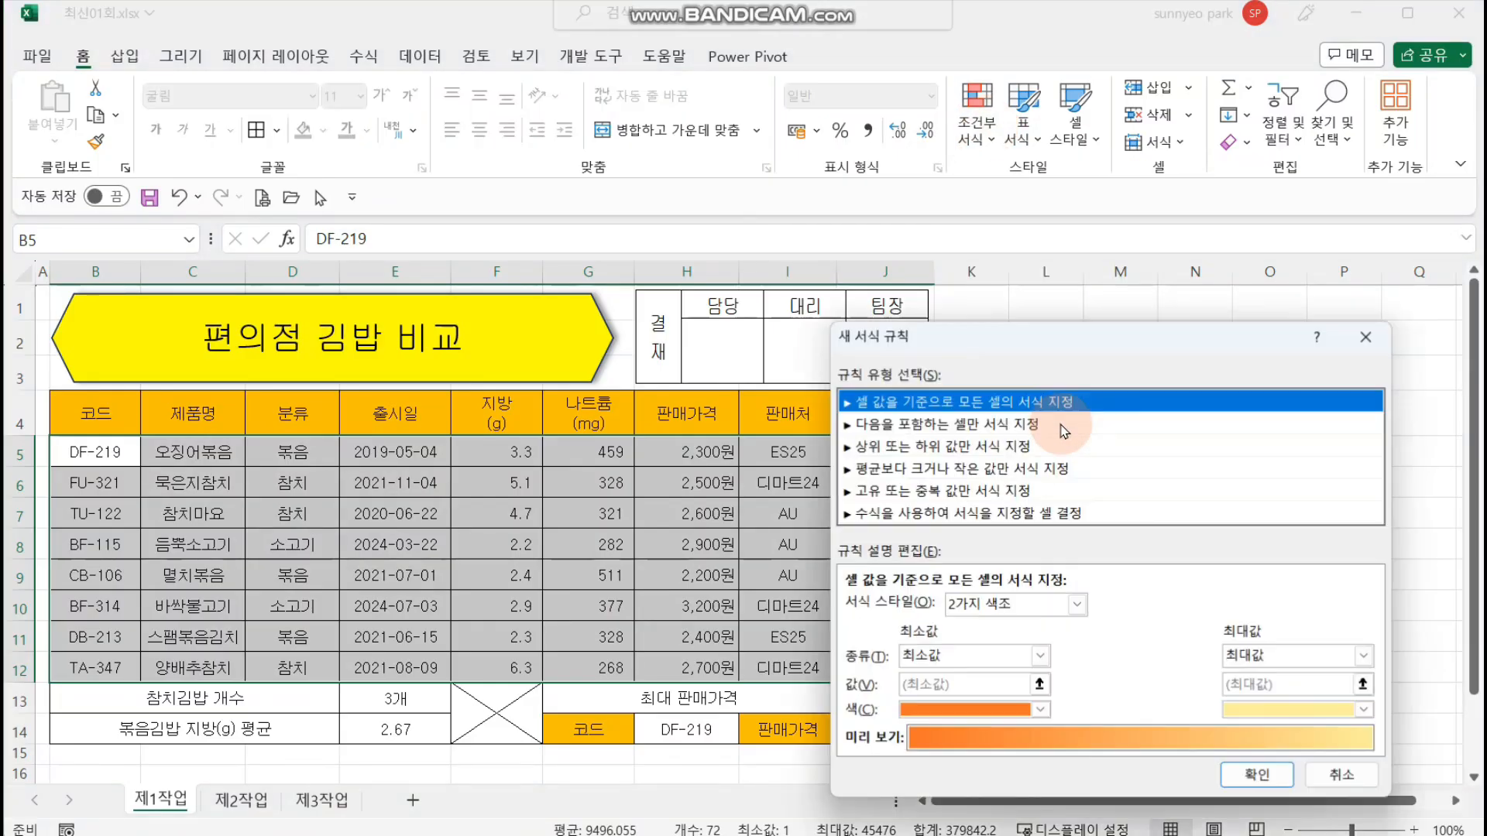
left_click(922, 515)
left_click(934, 608)
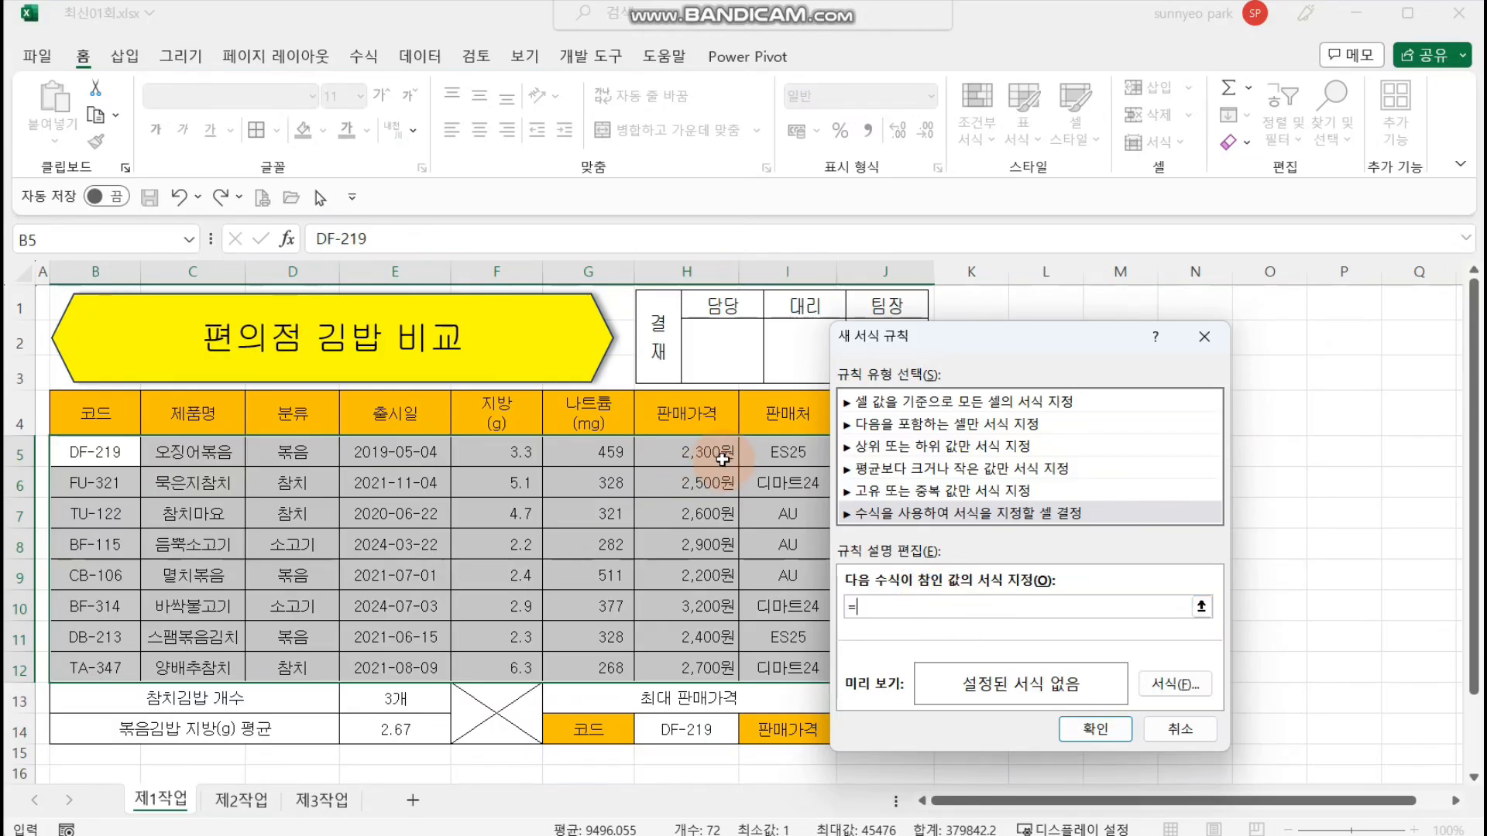
left_click(698, 455)
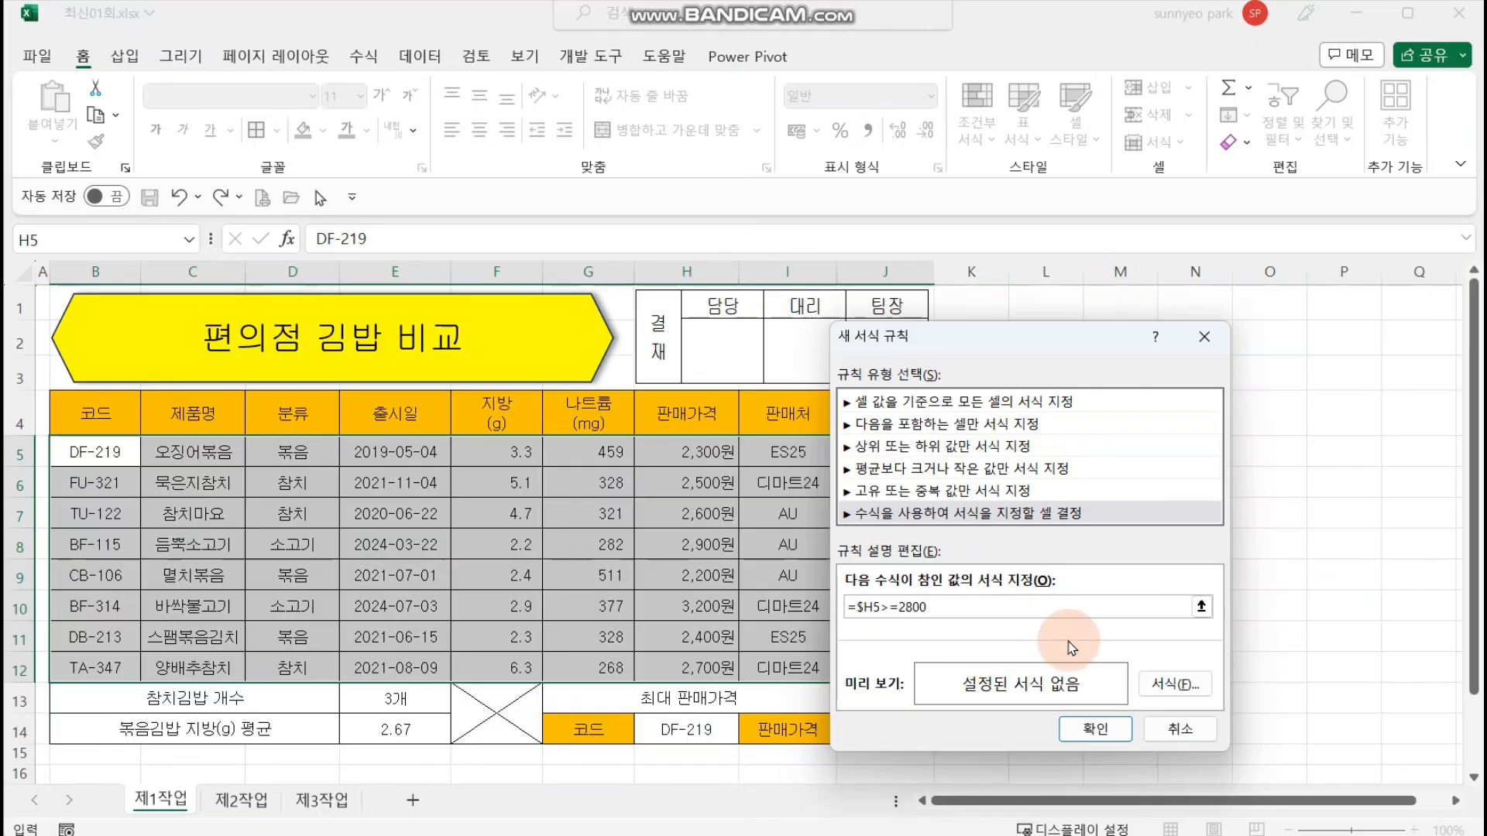
Step: Give the conditional formatting rule a bold (굵게), blue font and apply it to the table rows
left_click(1180, 693)
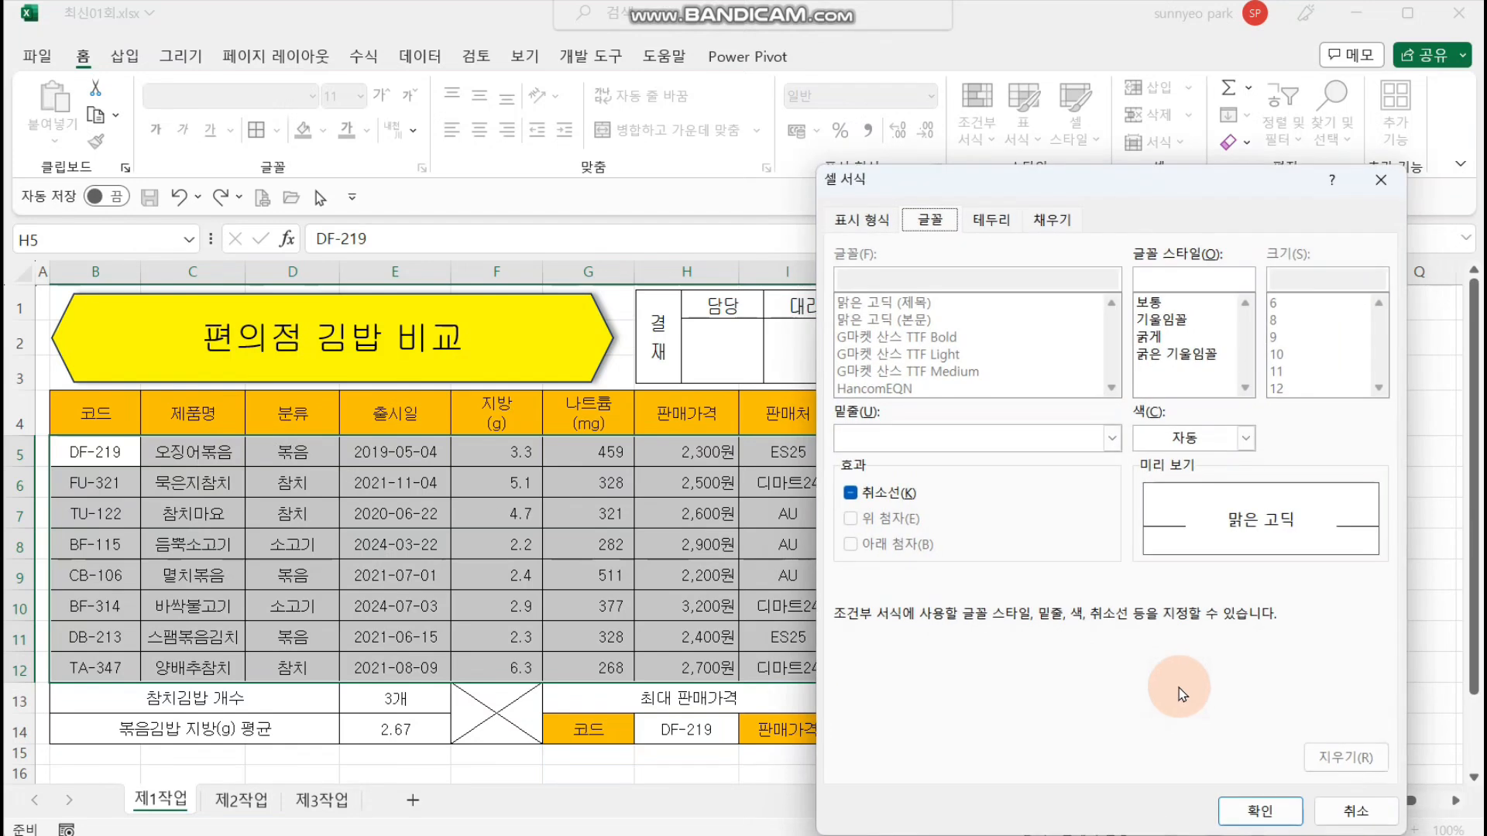
left_click(1178, 338)
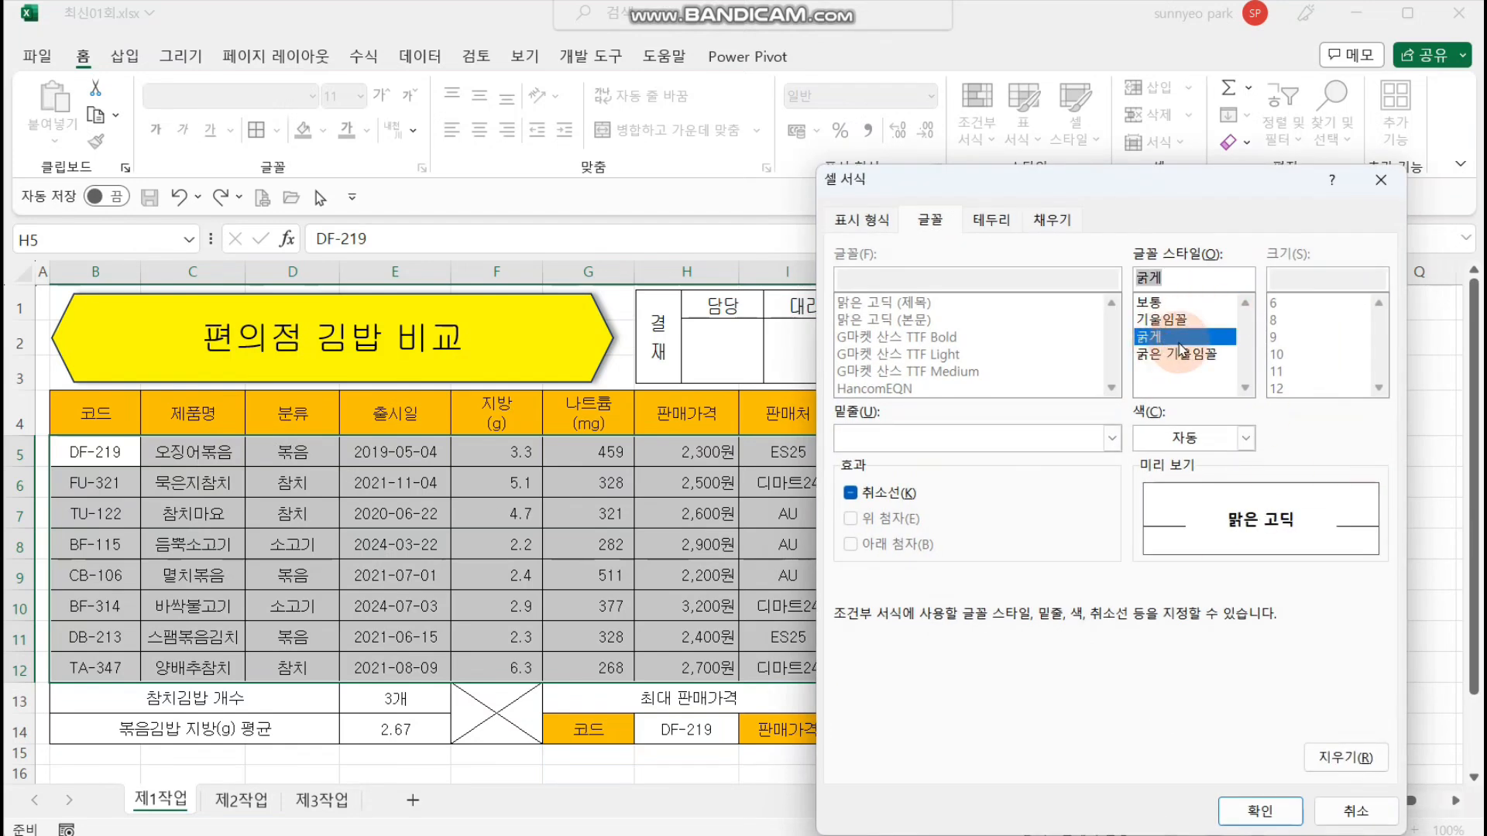
left_click(1245, 438)
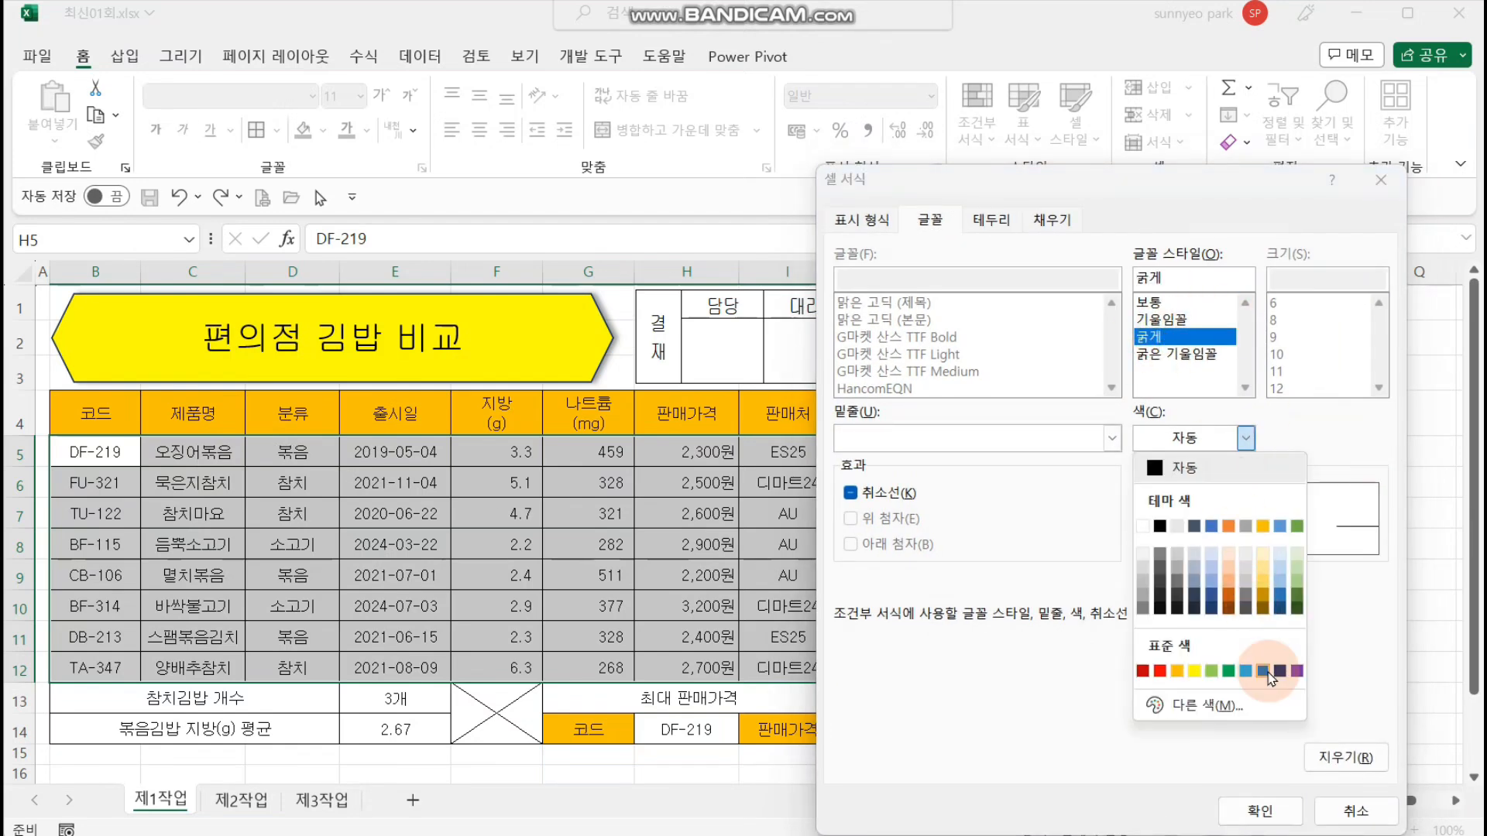
left_click(1255, 666)
left_click(1260, 810)
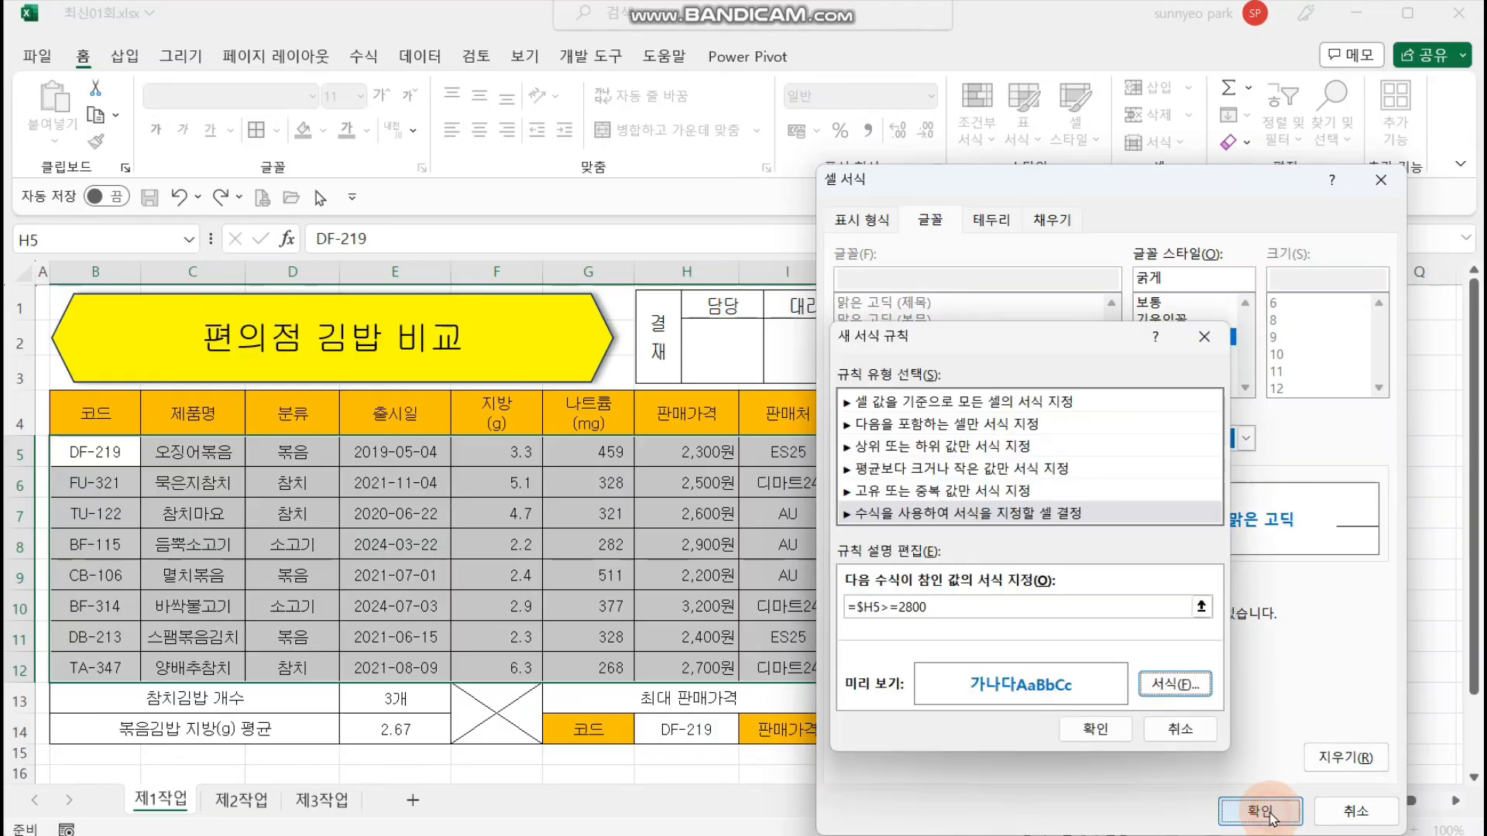
left_click(1094, 728)
left_click(1193, 574)
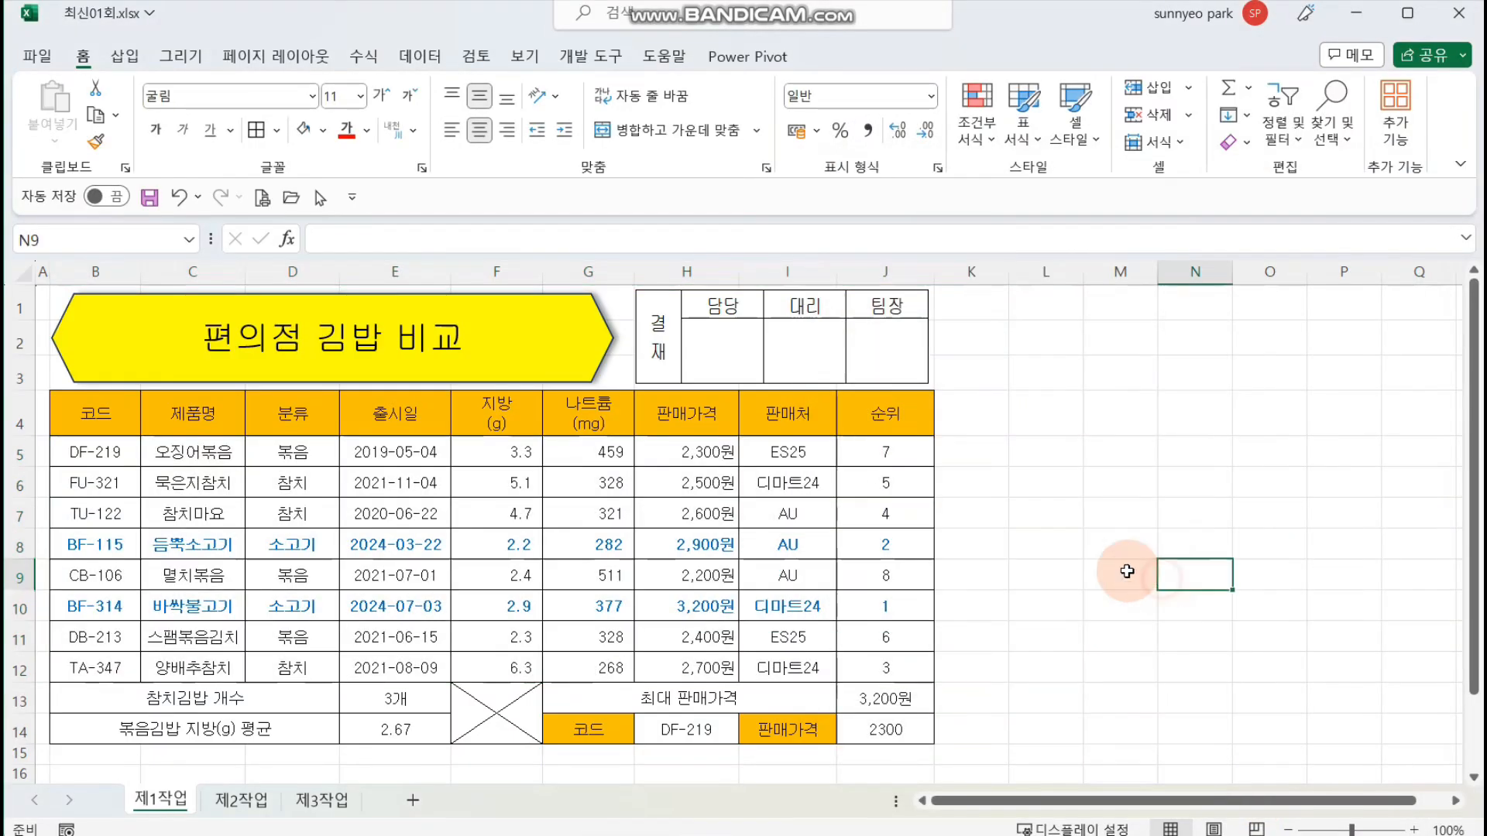
left_click_drag(687, 413, 691, 671)
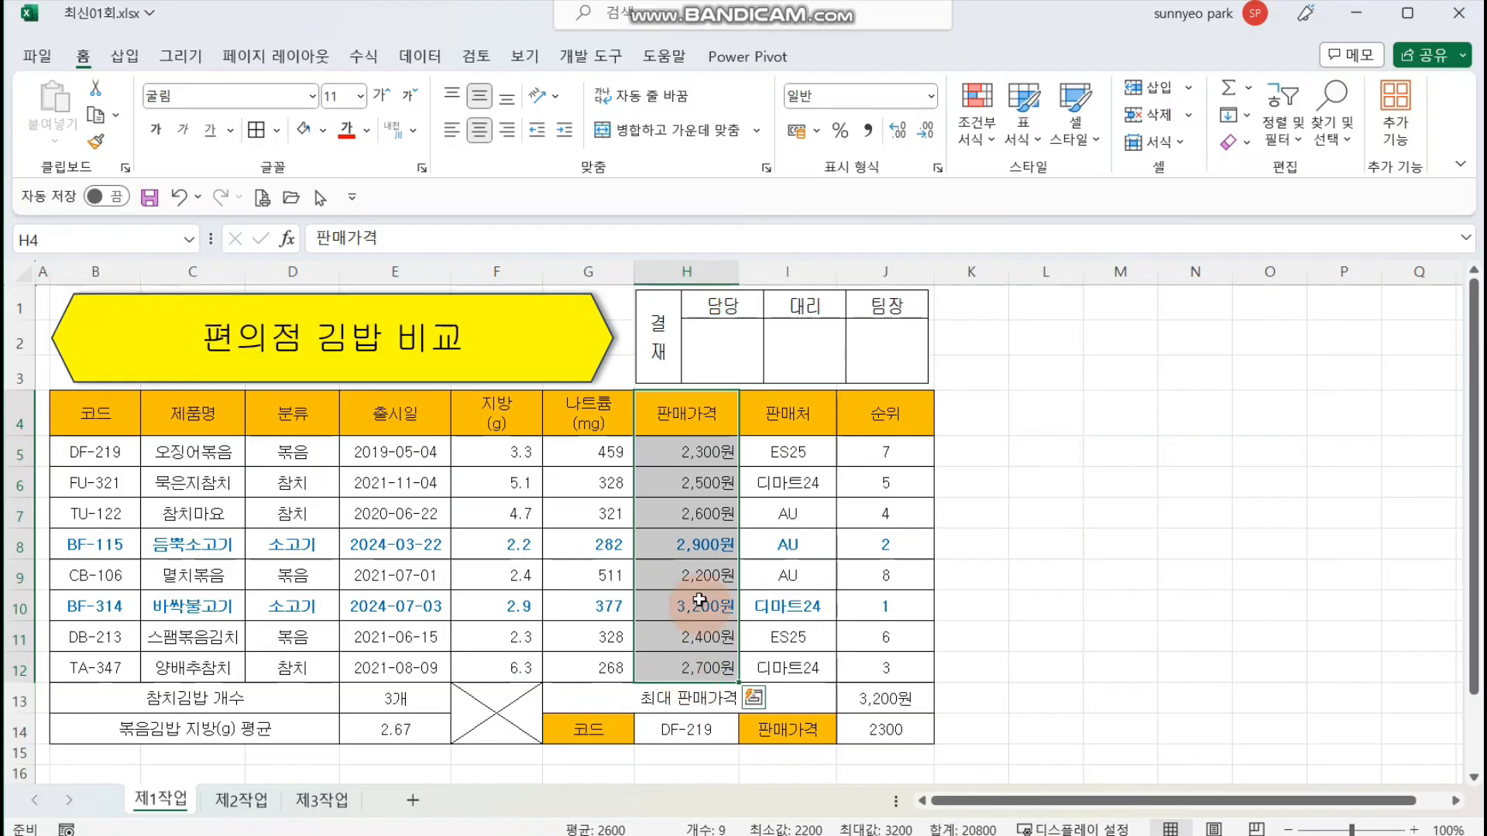
left_click(703, 547)
left_click(703, 610)
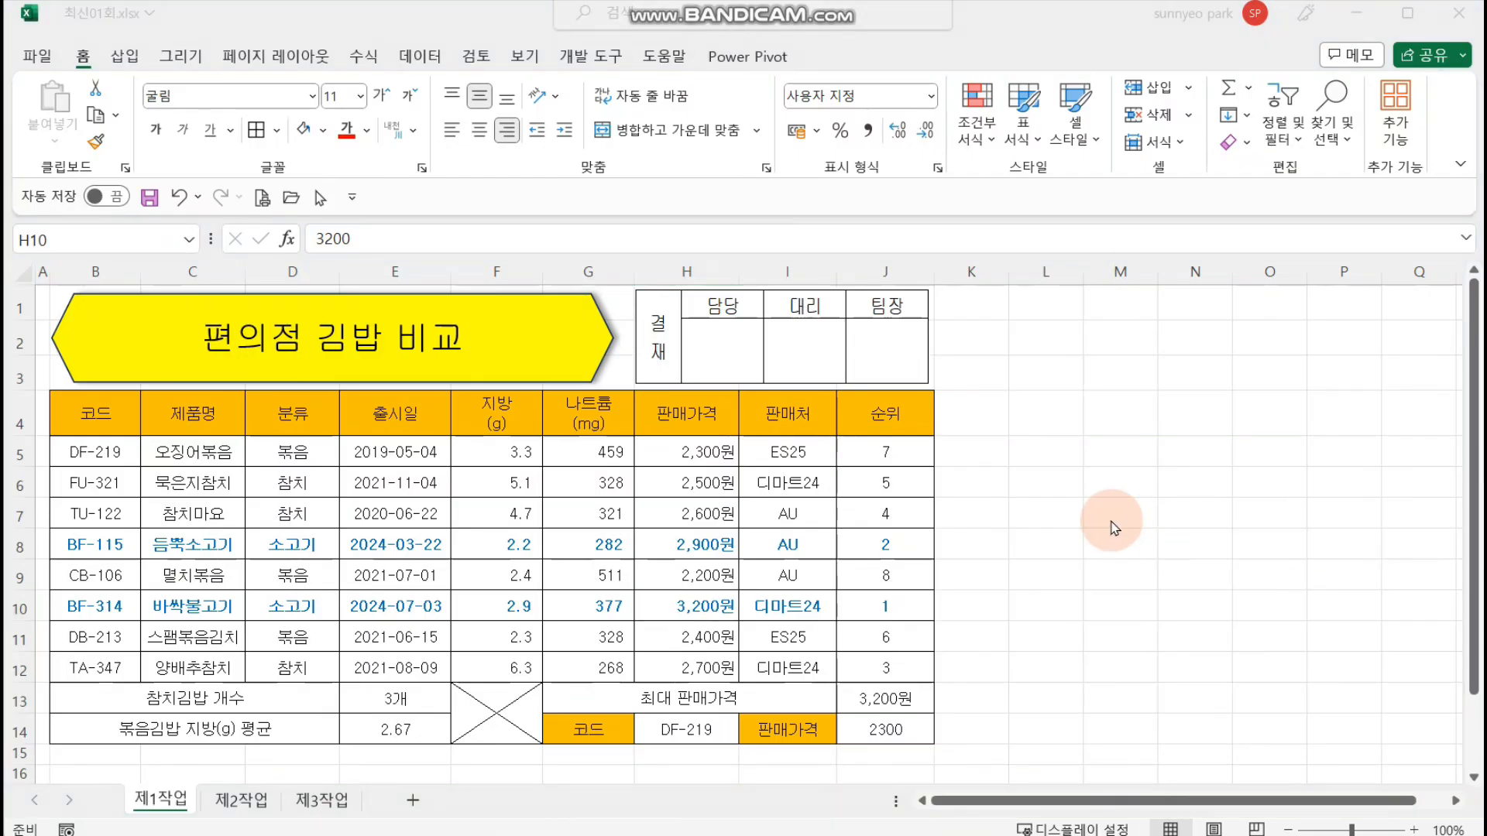
Step: Apply thick outside borders (굵은 바깥쪽 테두리) separately to the header row B4:J4, data rows B5:J12 and summary rows B13:J14
left_click(78, 414)
left_click_drag(207, 415, 885, 415)
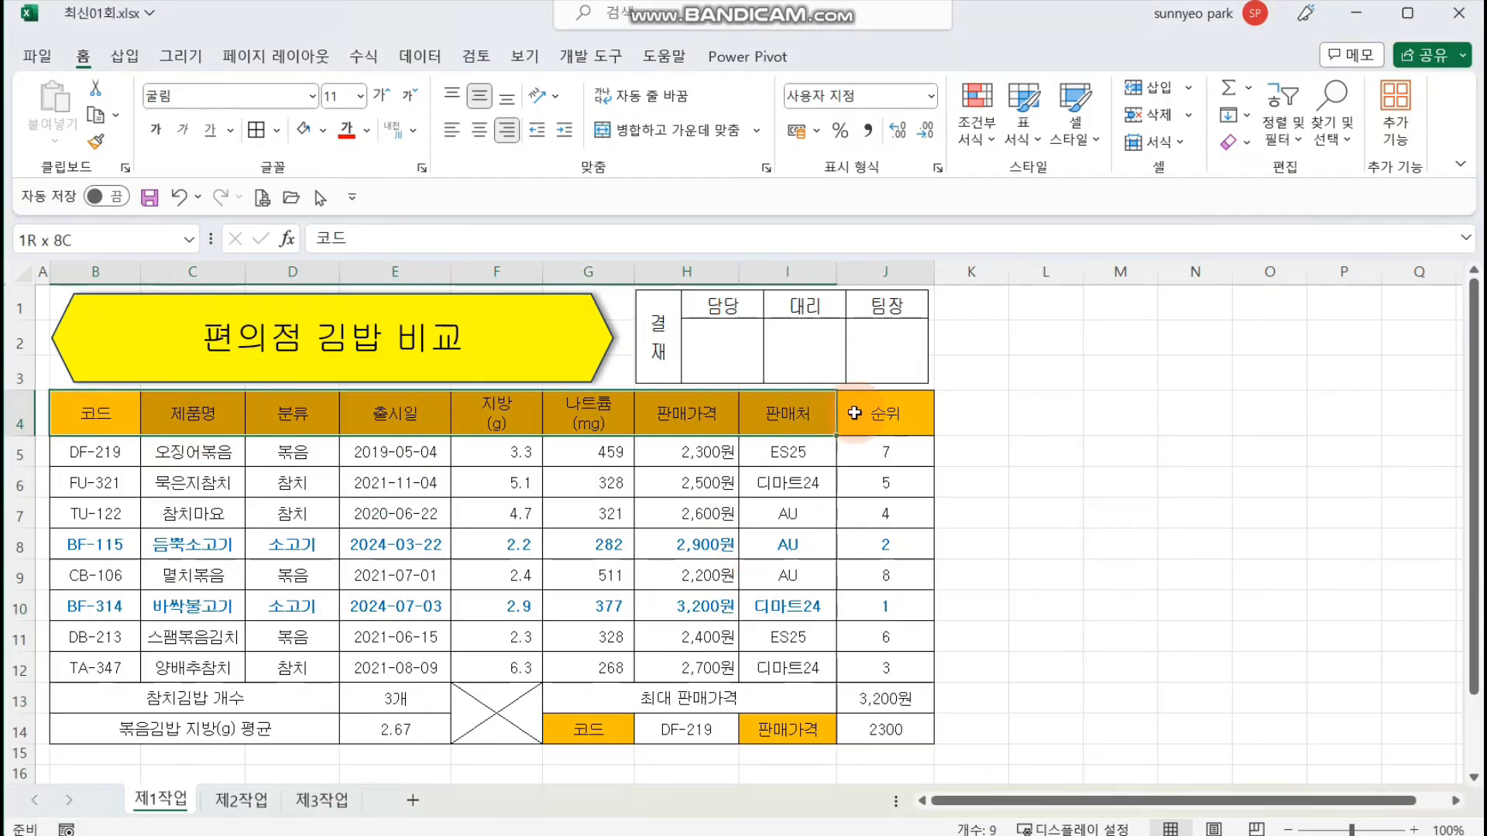
left_click(277, 129)
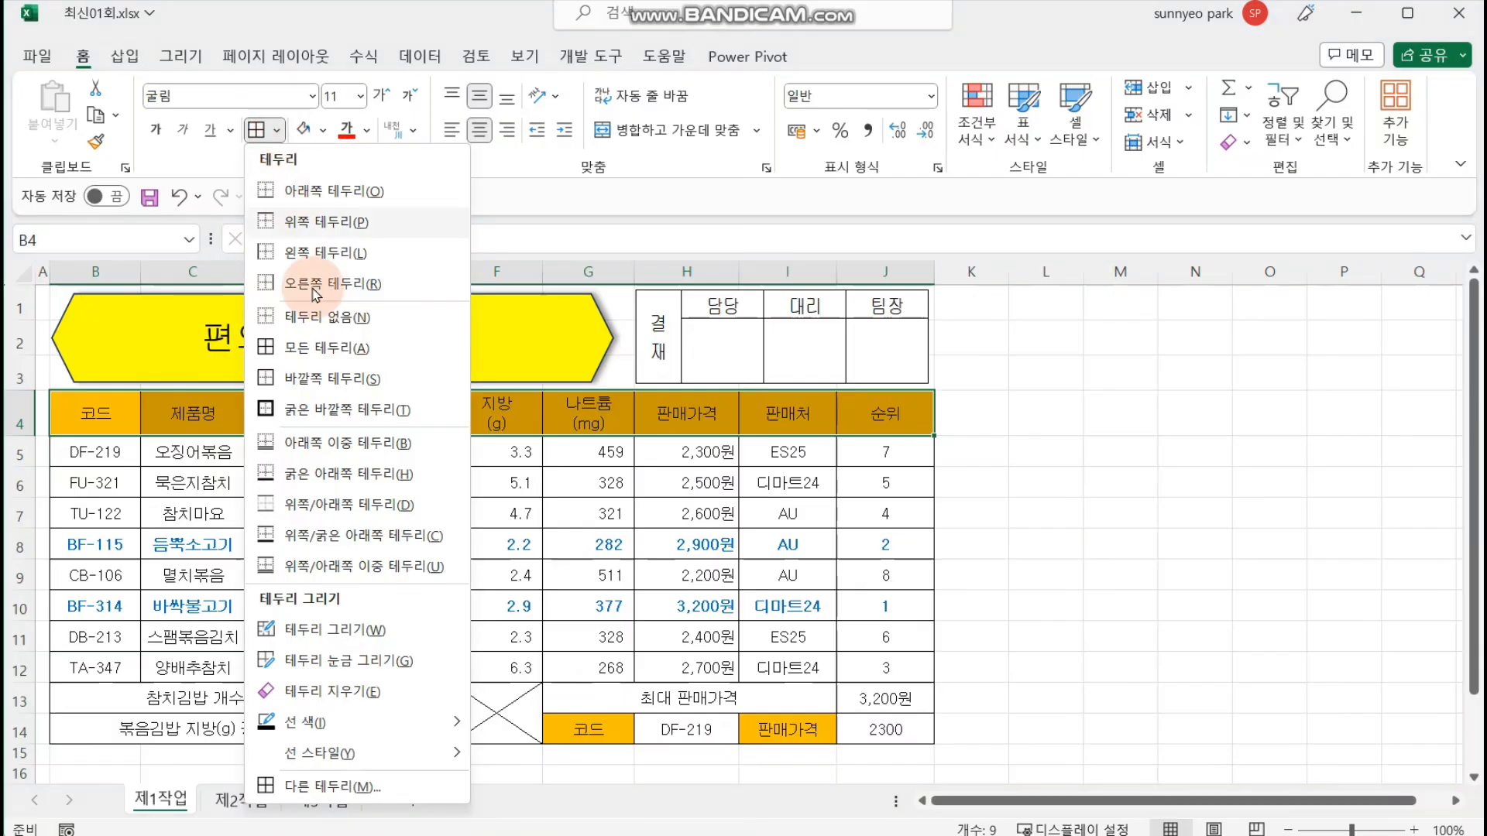
left_click(333, 409)
left_click_drag(96, 457, 885, 668)
left_click(258, 129)
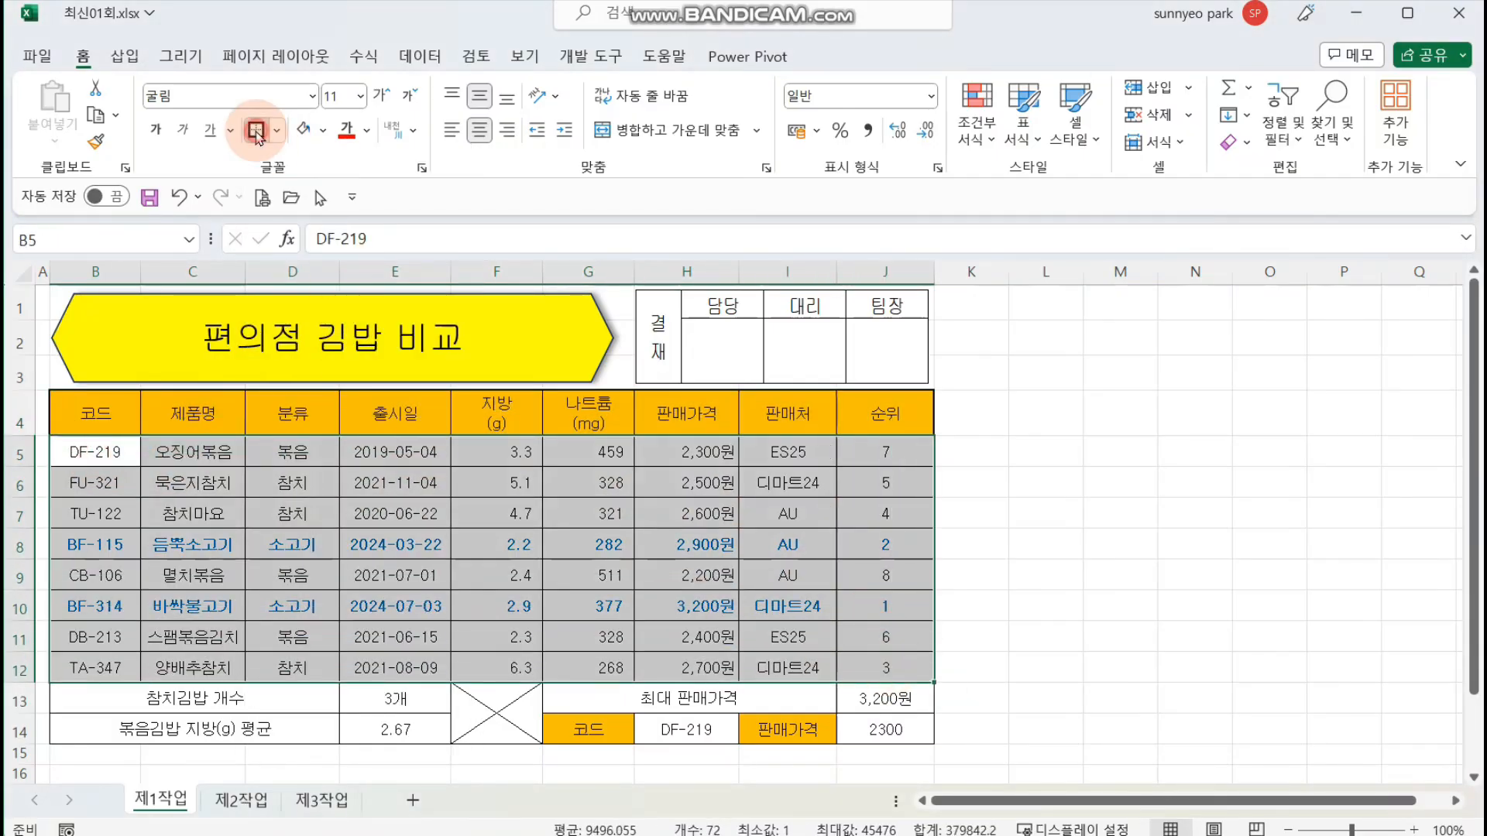
left_click(1278, 574)
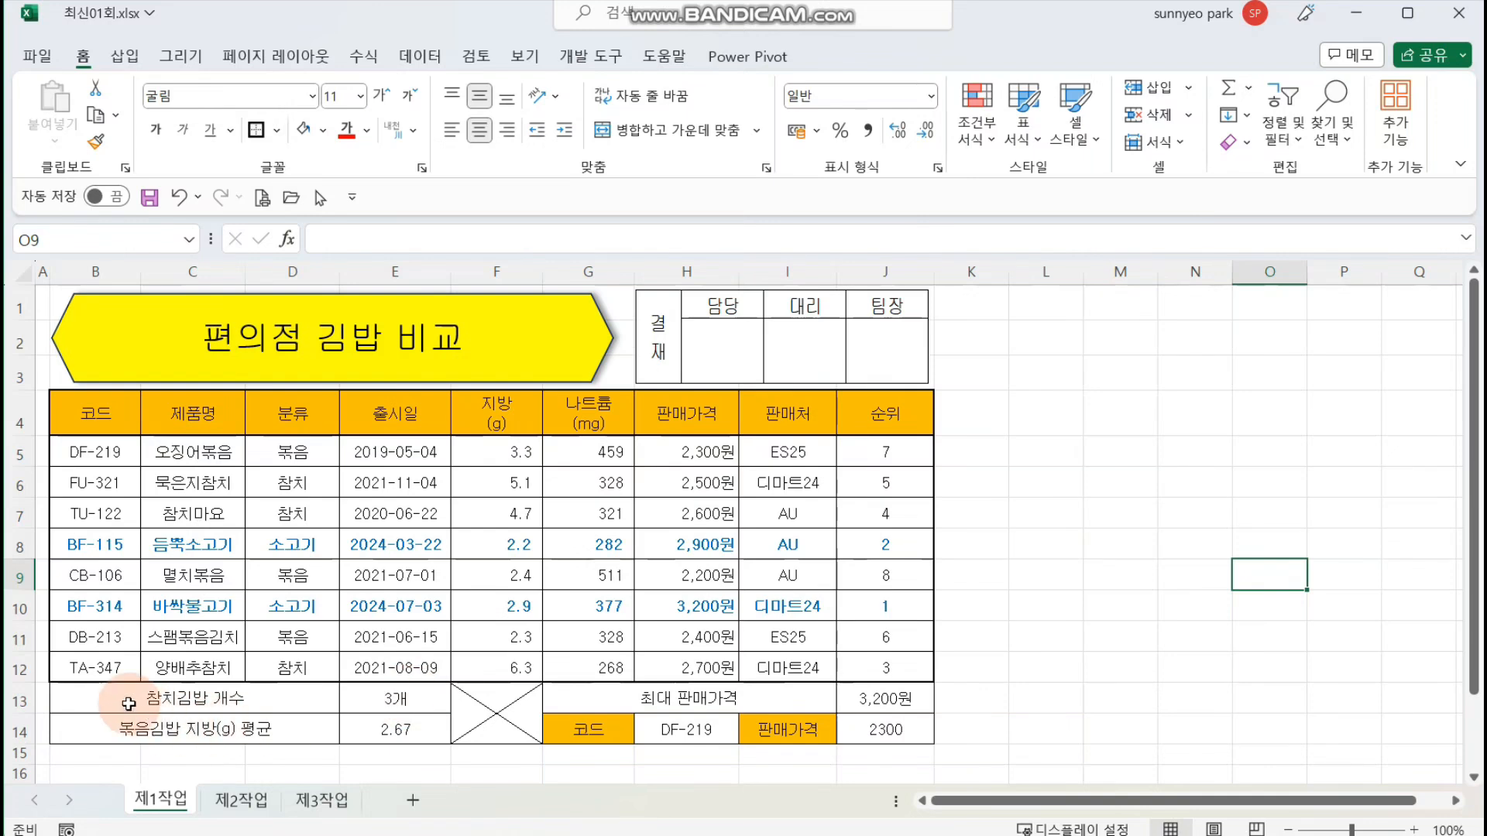
left_click_drag(116, 697, 885, 730)
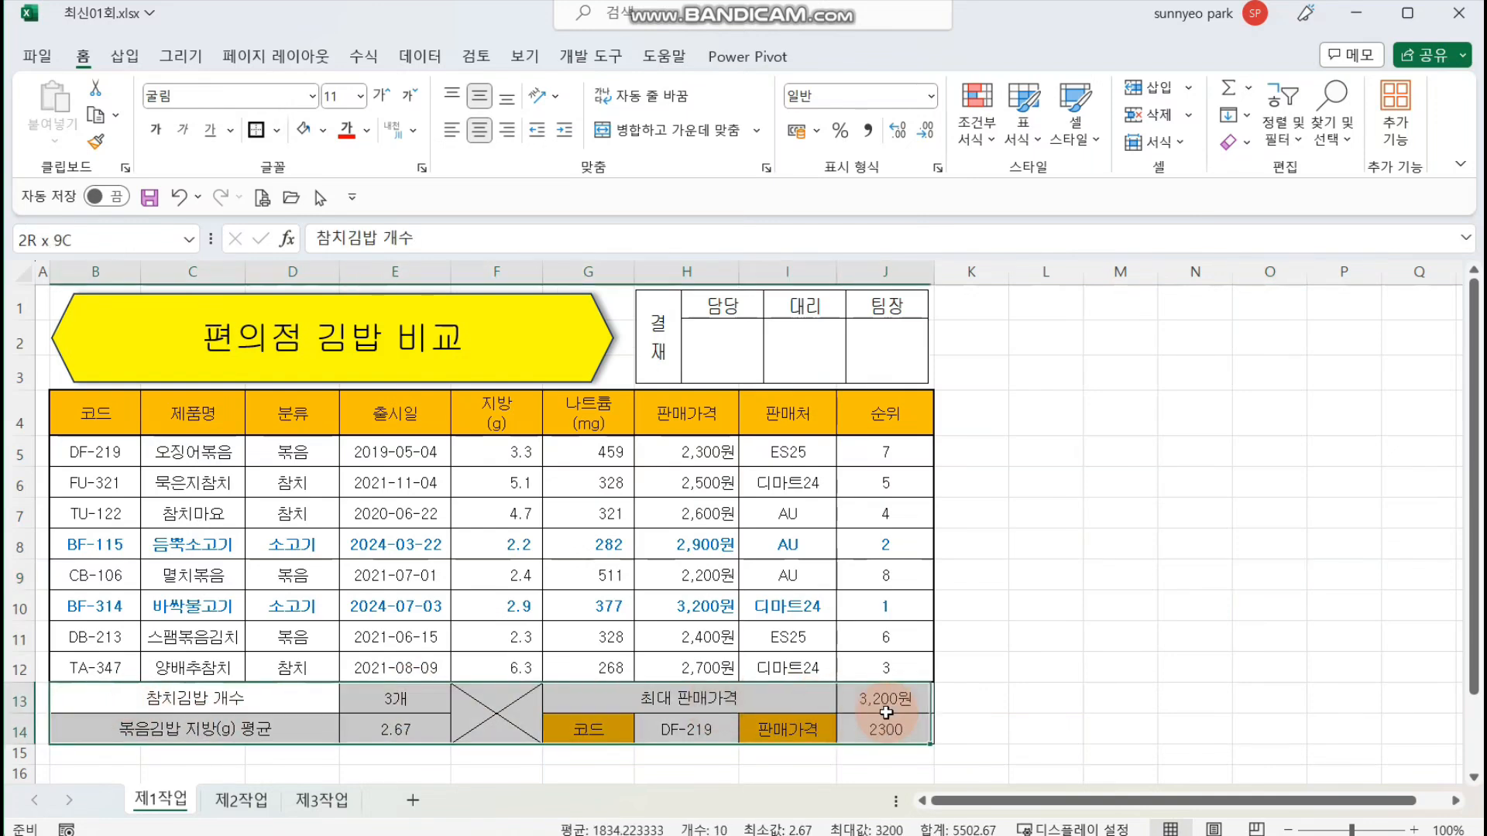
left_click(258, 129)
left_click(1117, 572)
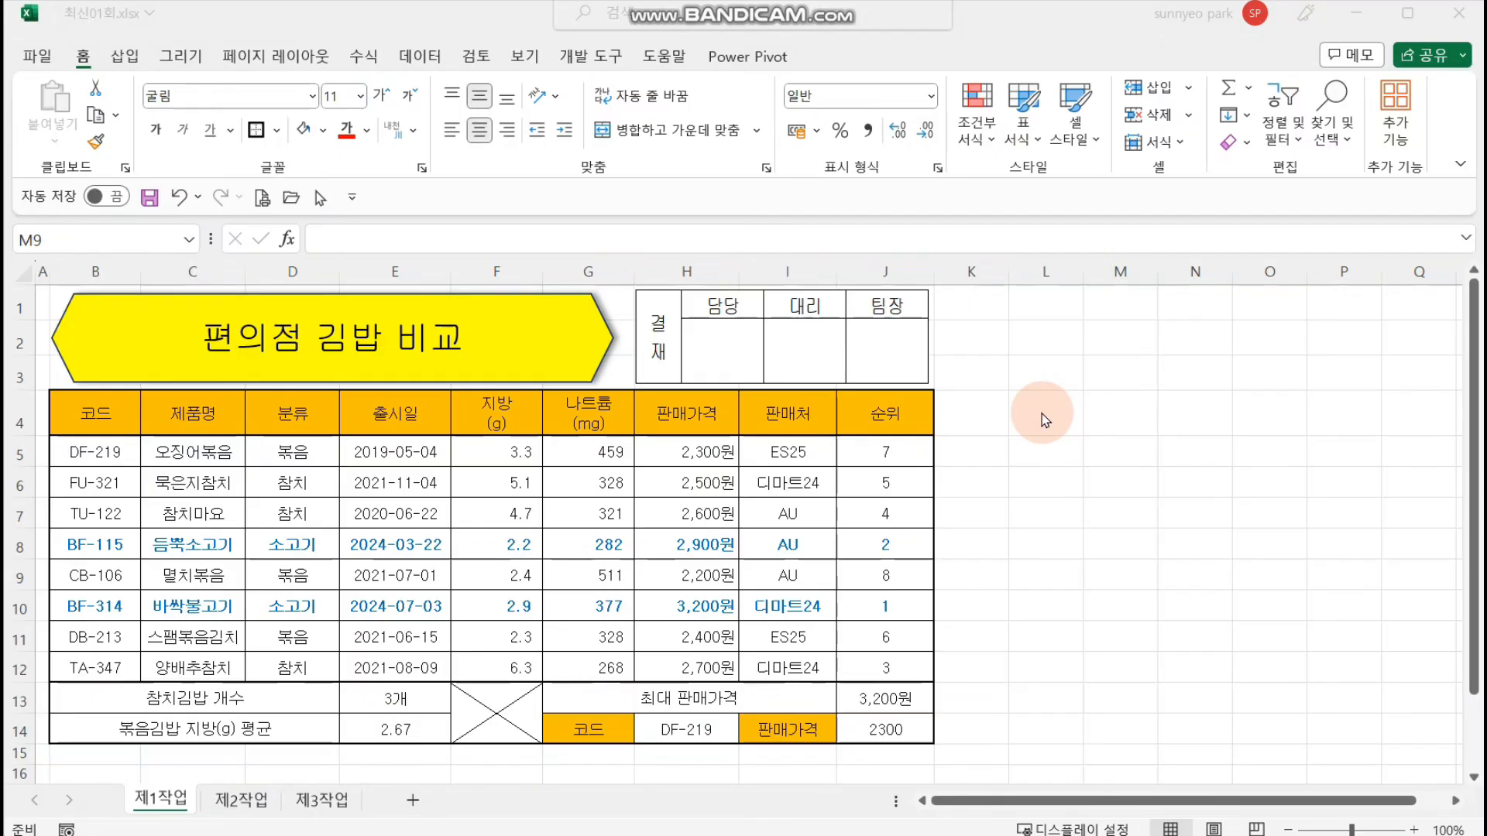
left_click(1037, 423)
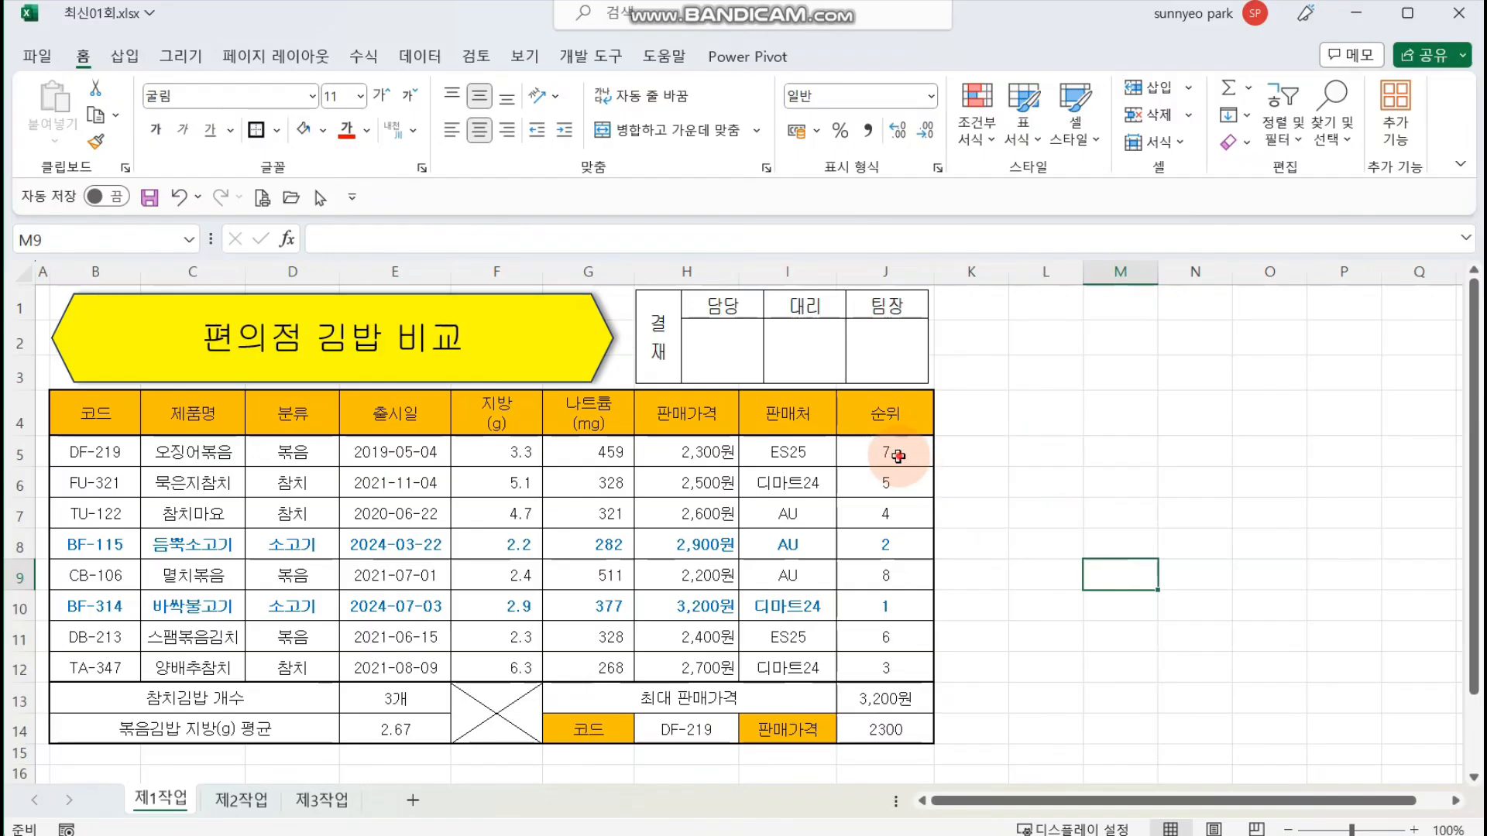
left_click_drag(890, 453, 948, 658)
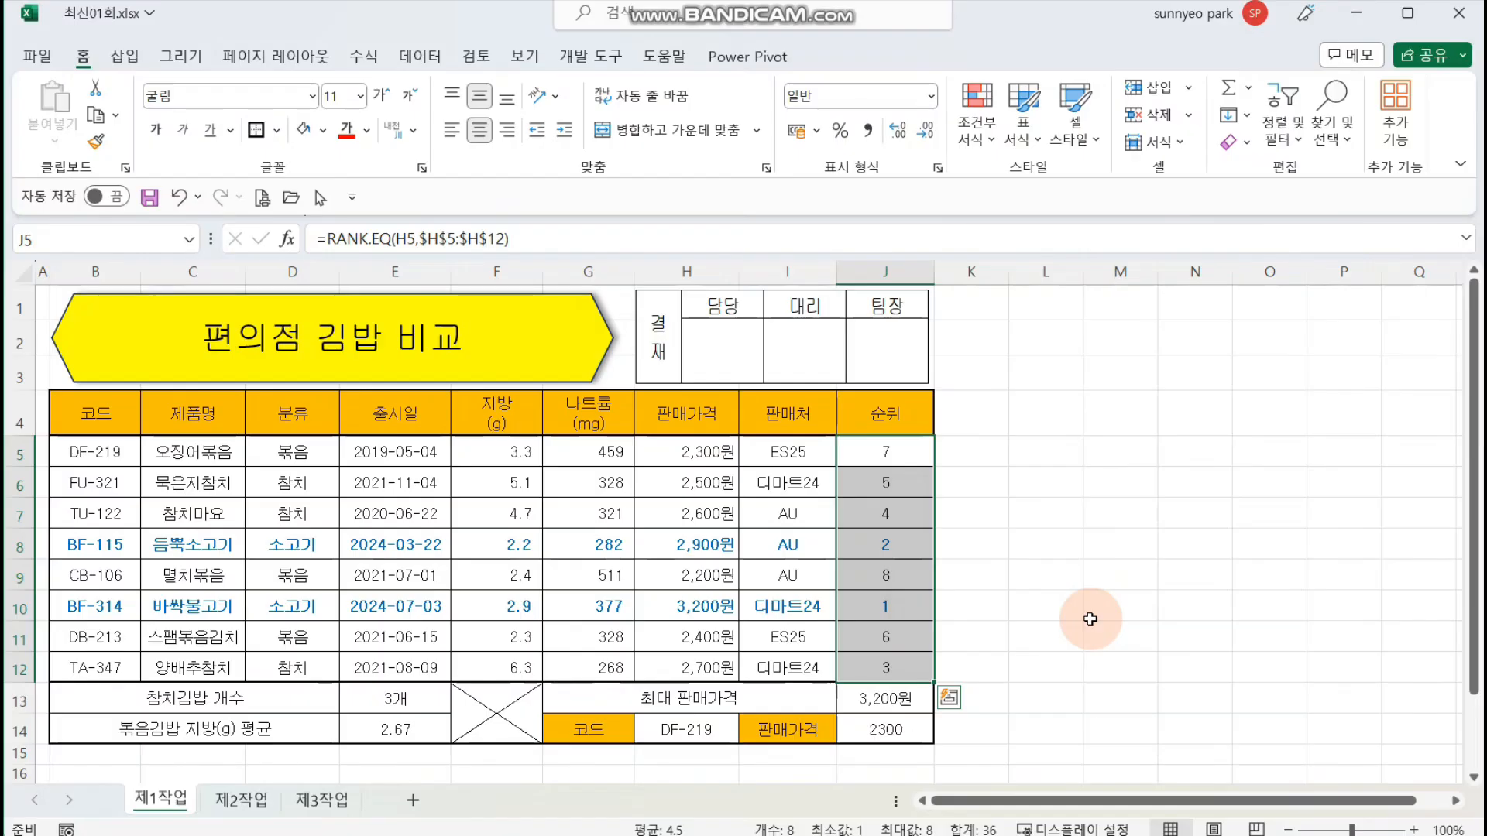
left_click(1102, 572)
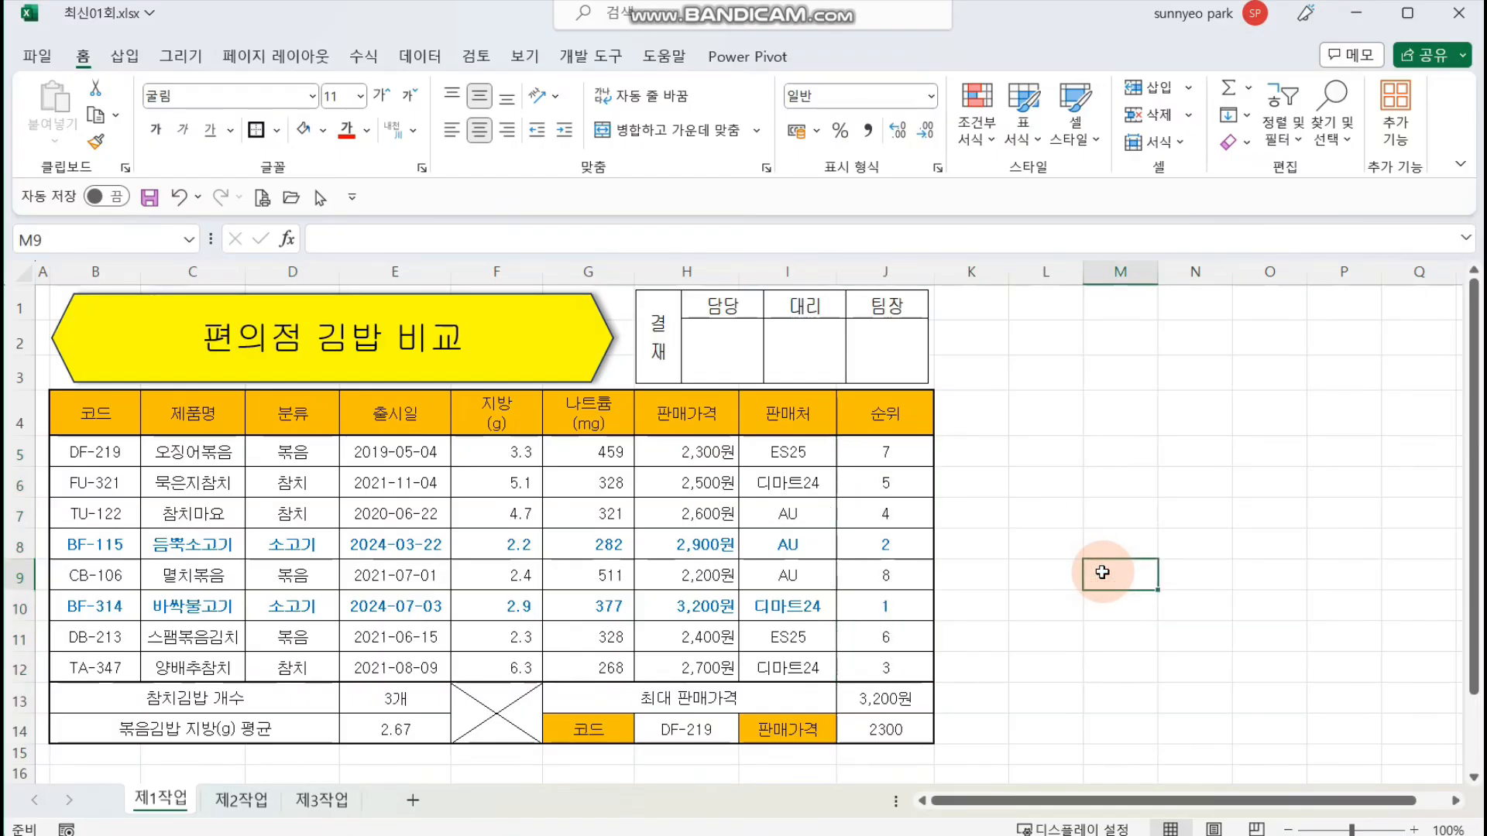
Step: Right-align the formula result cells J5:J12, E13:E14 and J13:J14
left_click_drag(888, 459, 888, 657)
left_click(507, 130)
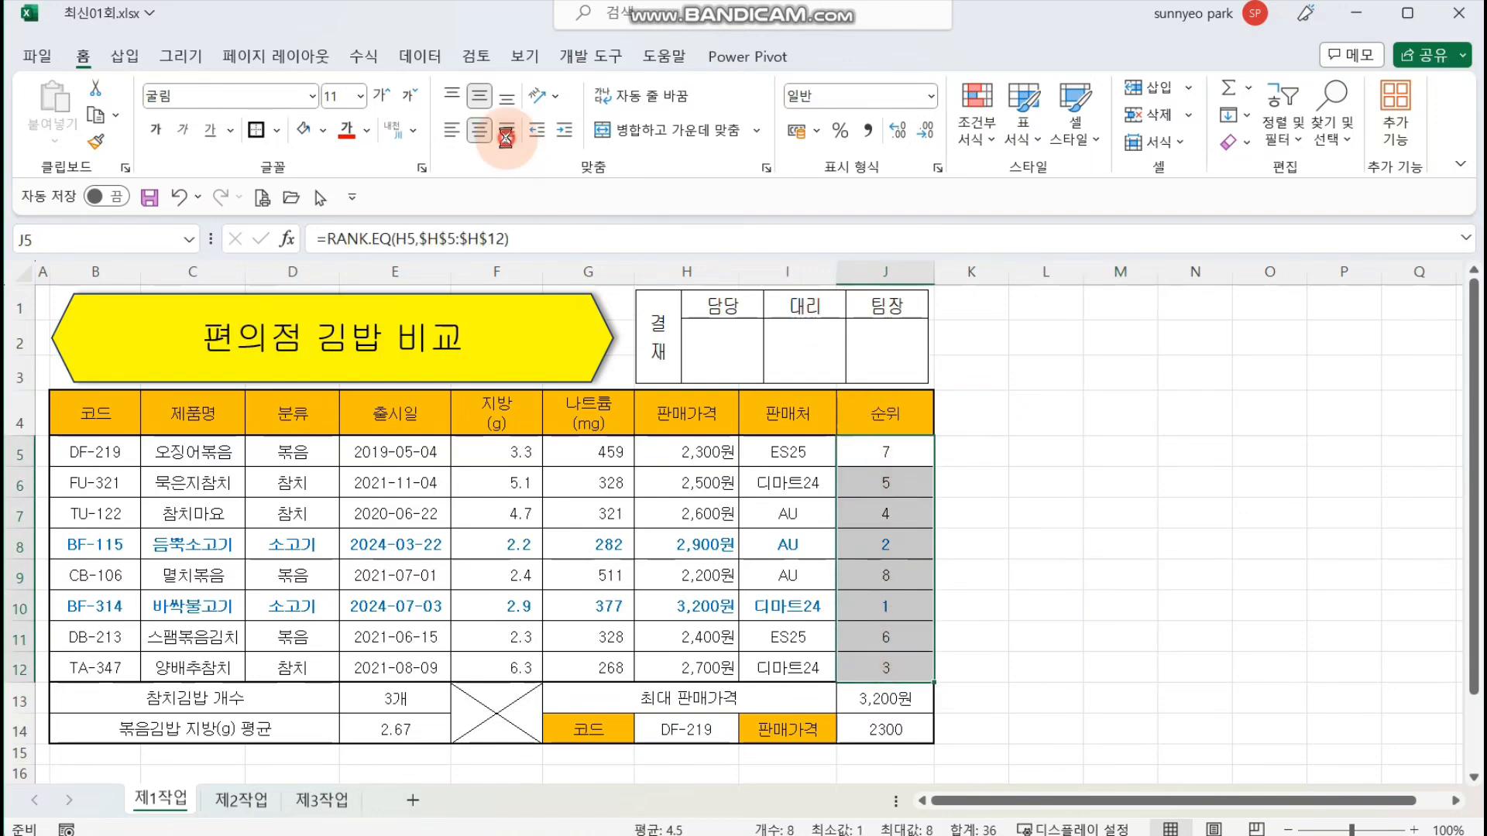
left_click_drag(395, 697, 397, 730)
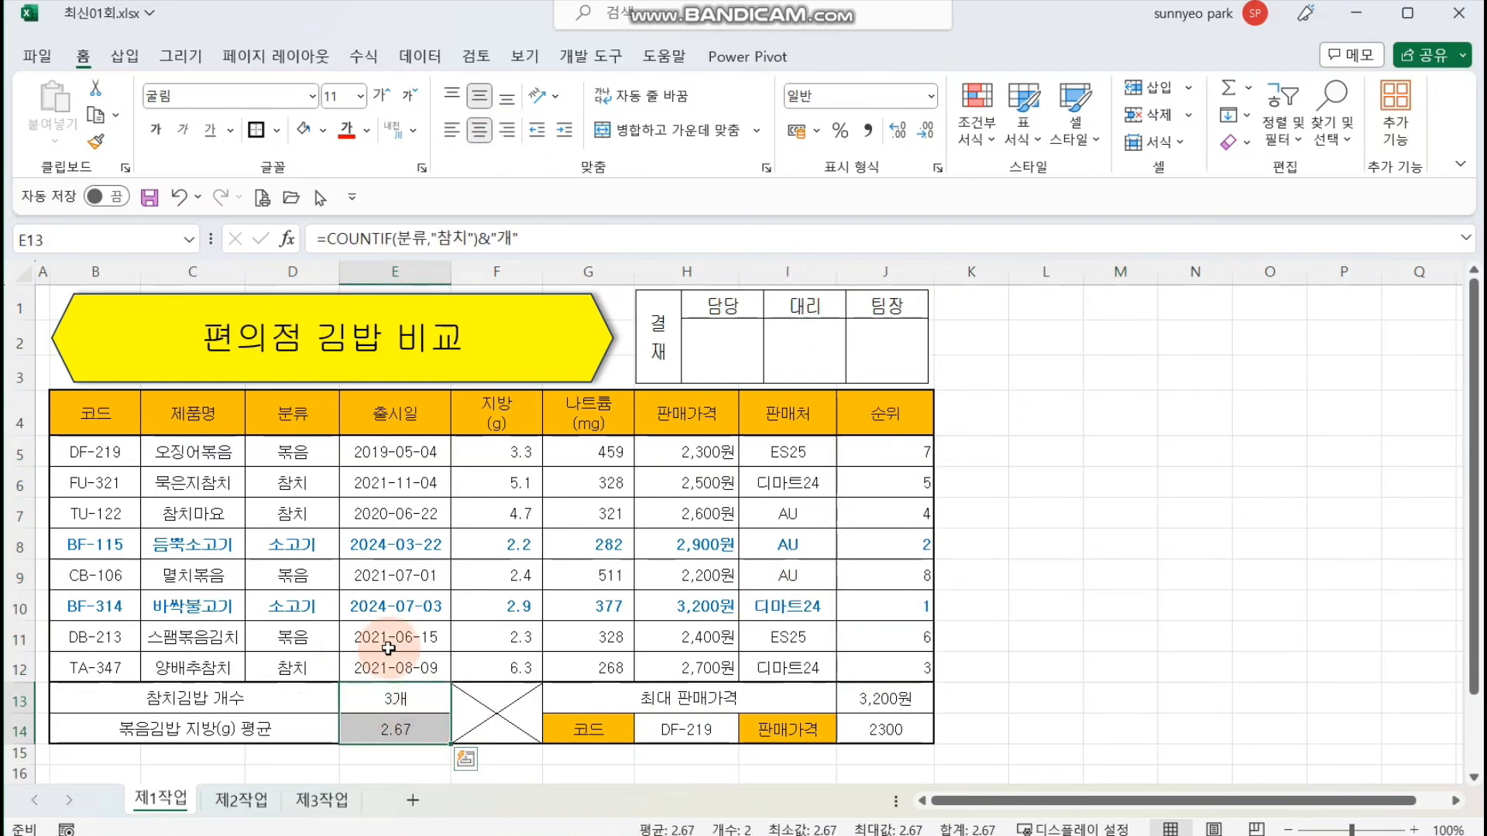
left_click(507, 129)
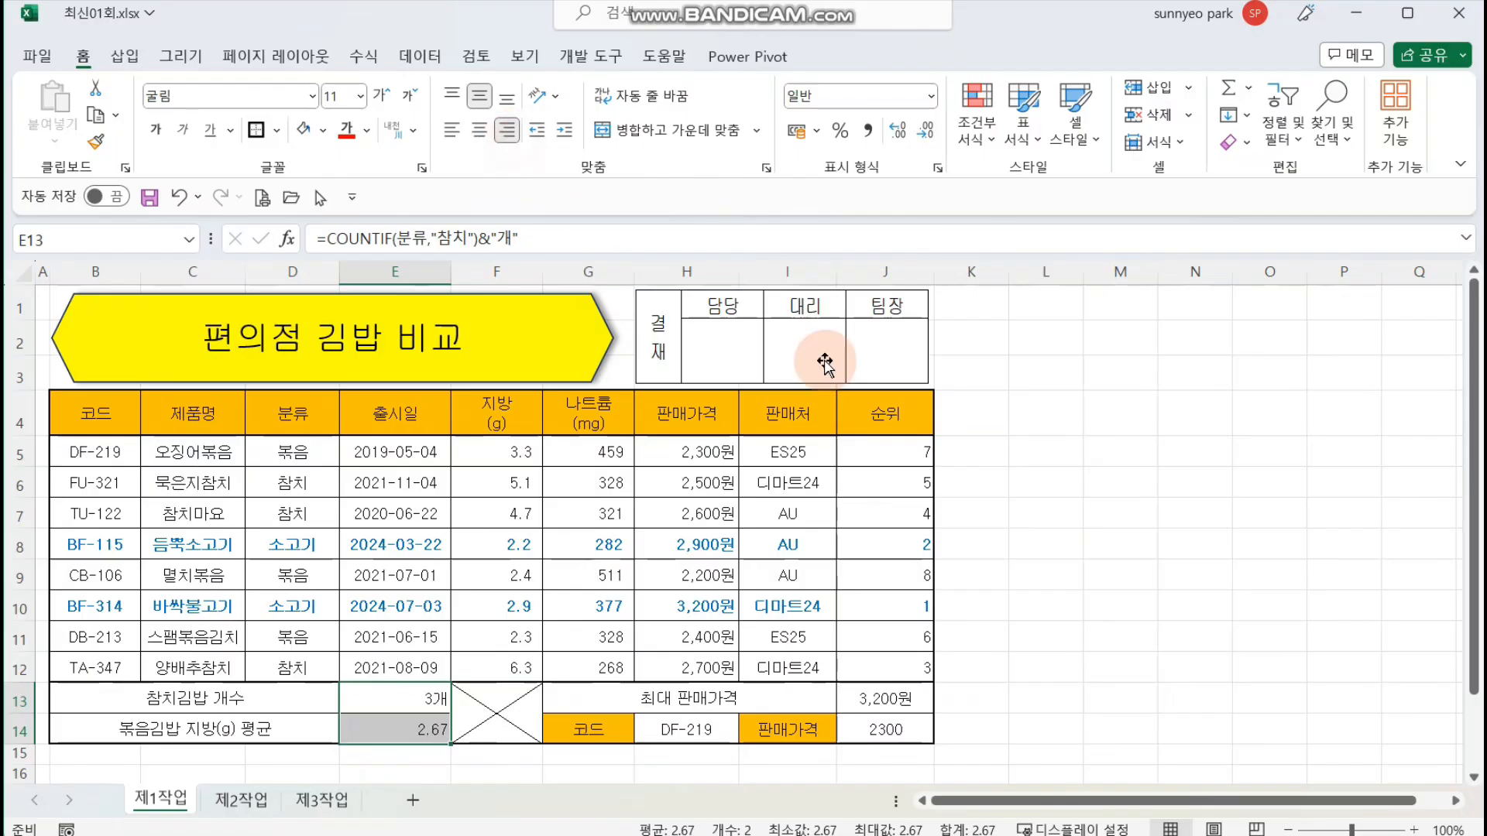
left_click_drag(885, 698, 886, 730)
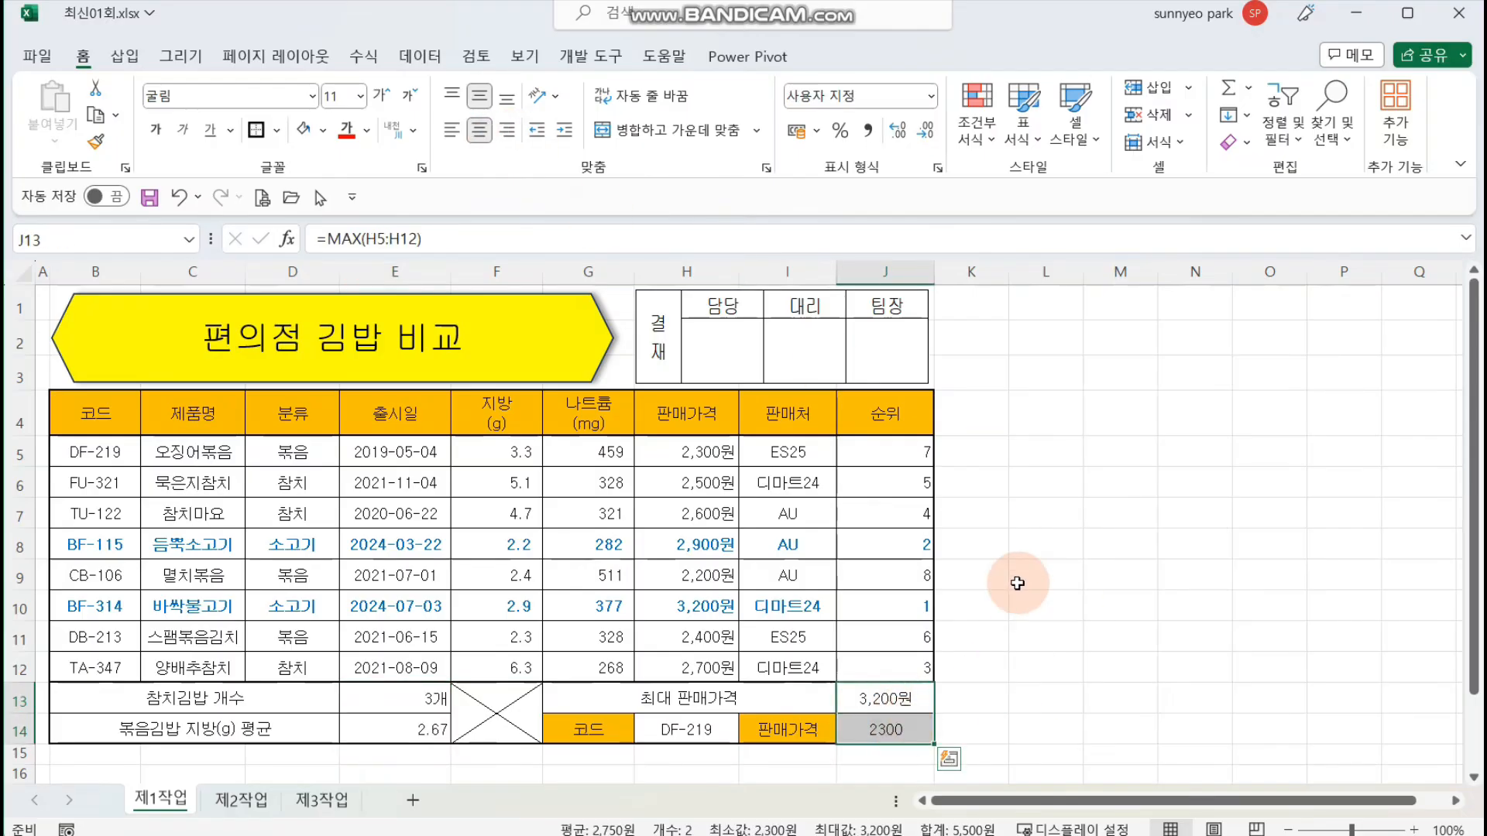
left_click(507, 130)
left_click(1089, 566)
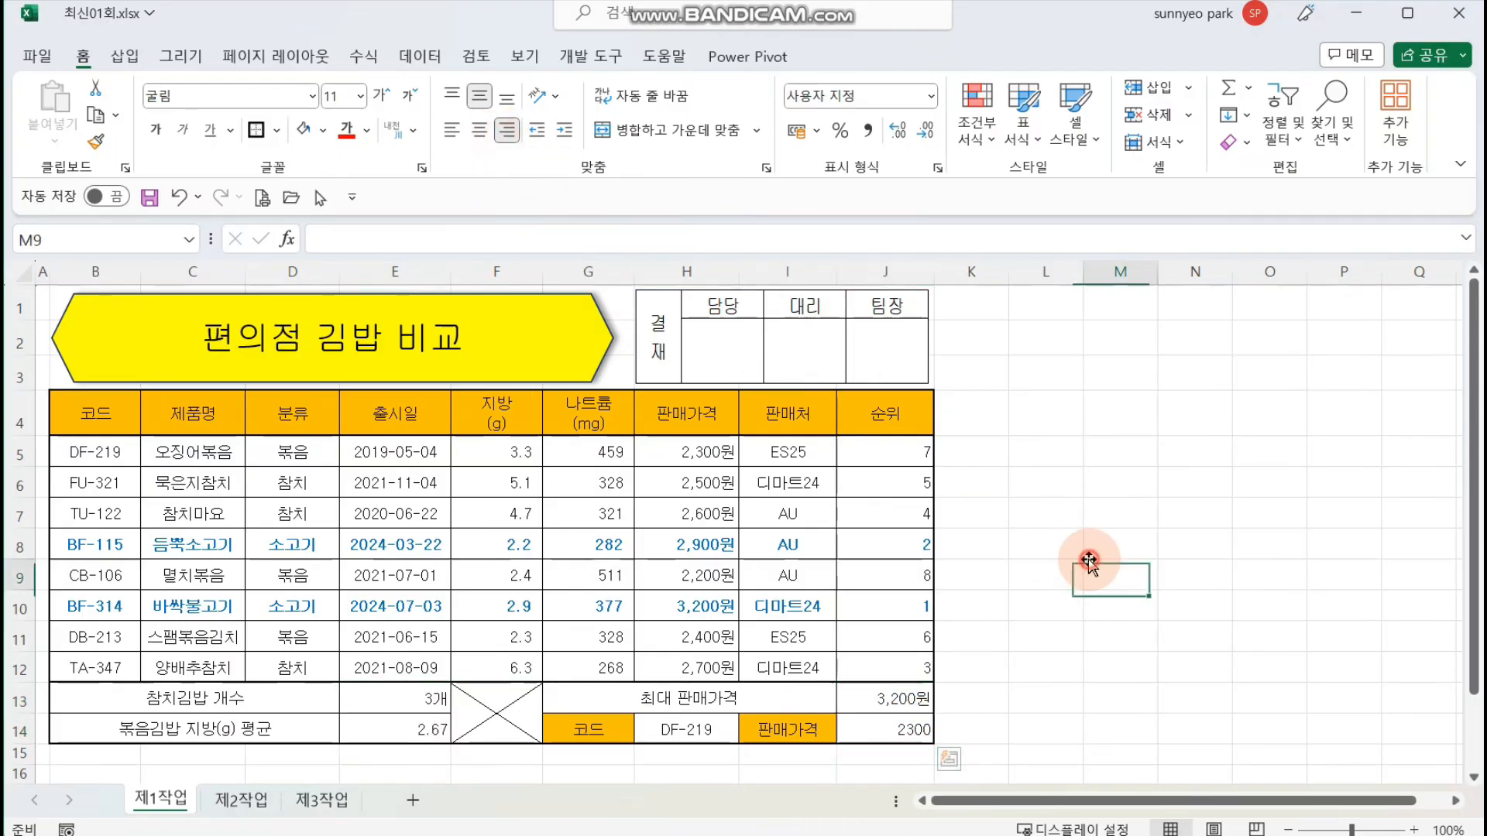
Step: Apply the comma style to the VLOOKUP result in J14 and save the workbook
left_click(874, 726)
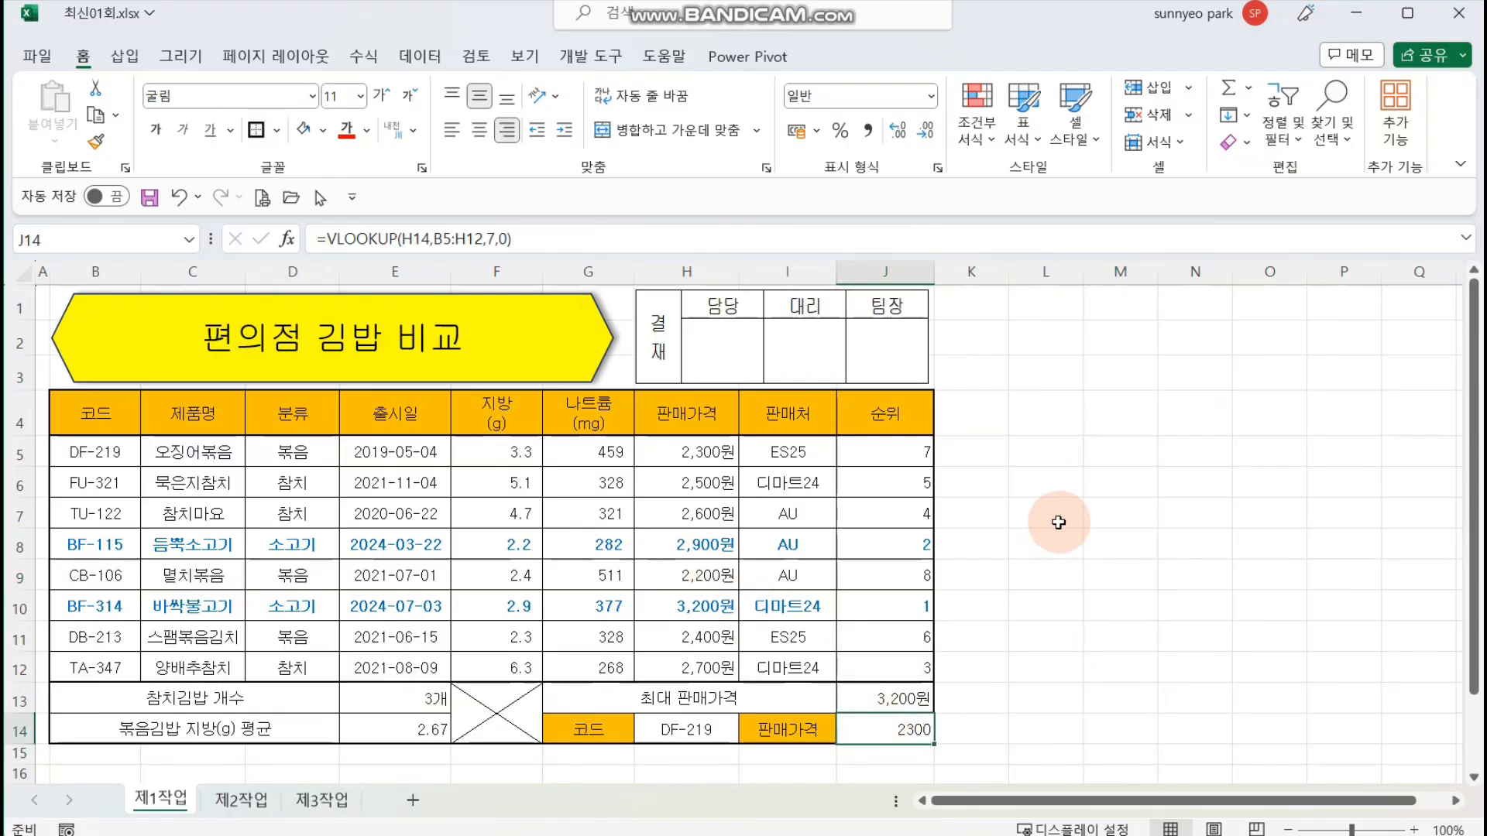
left_click(866, 132)
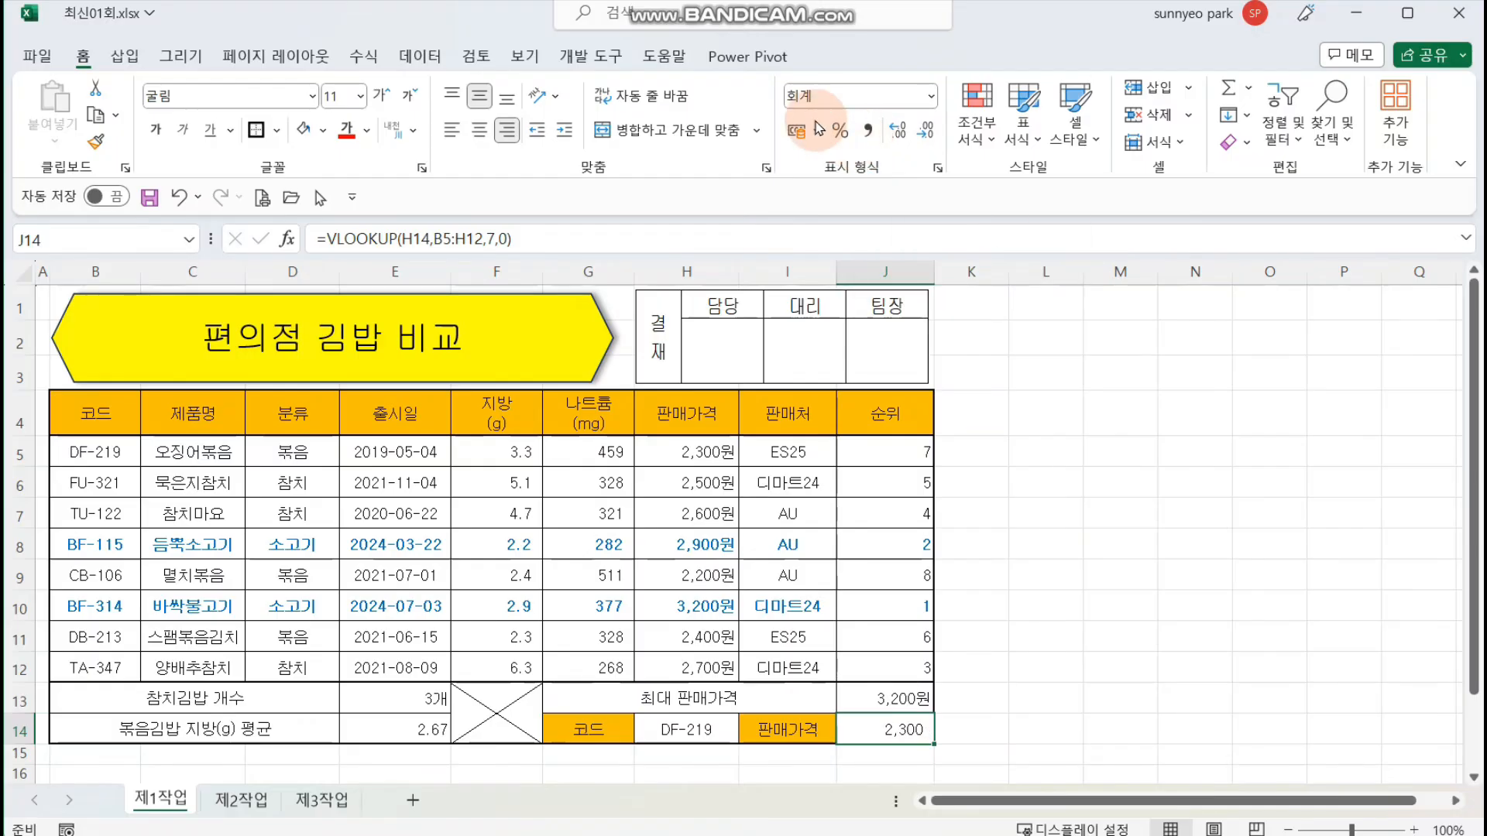
left_click(1072, 574)
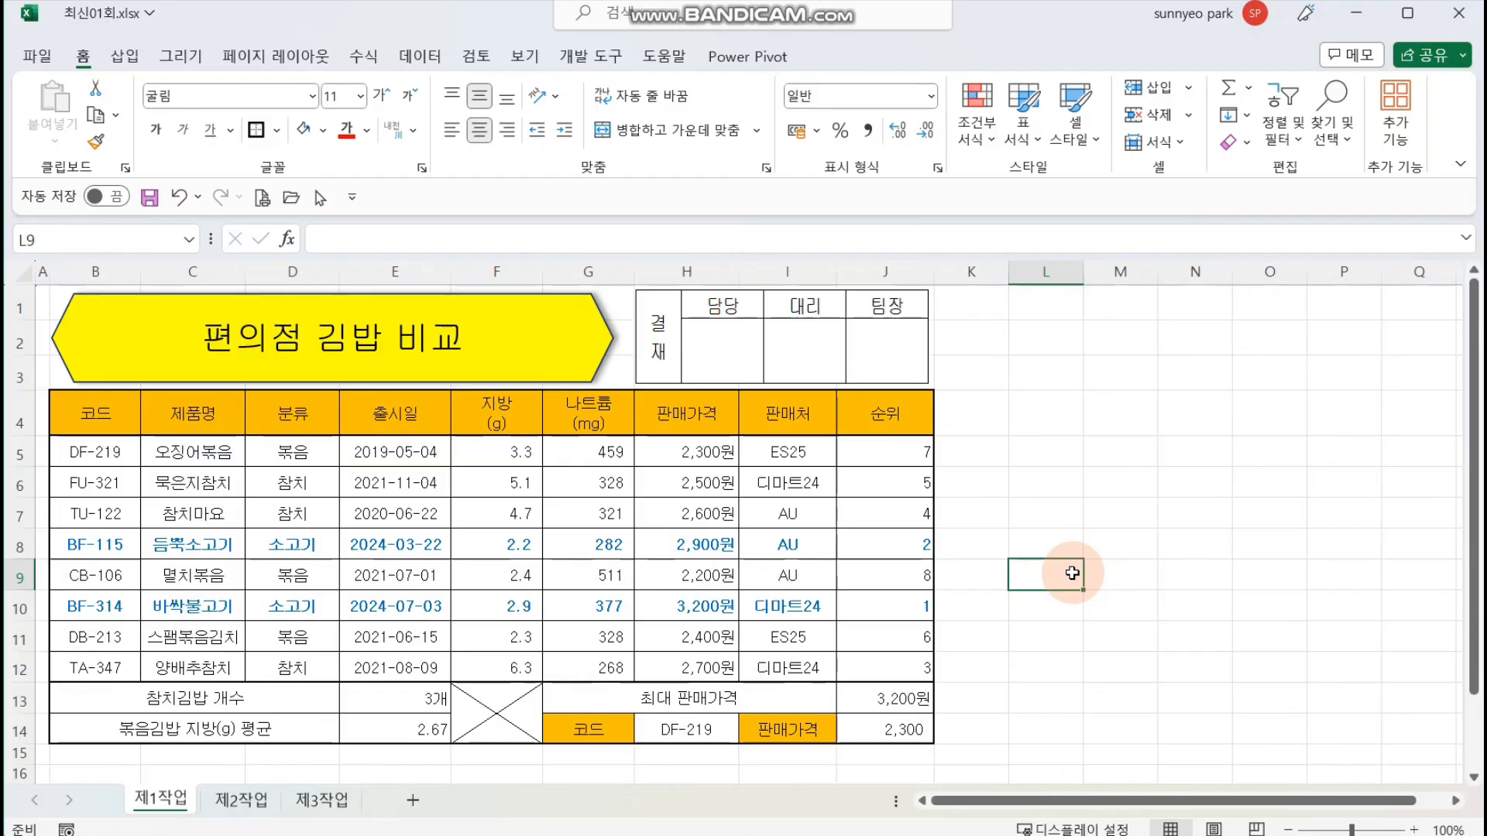
left_click(1071, 553)
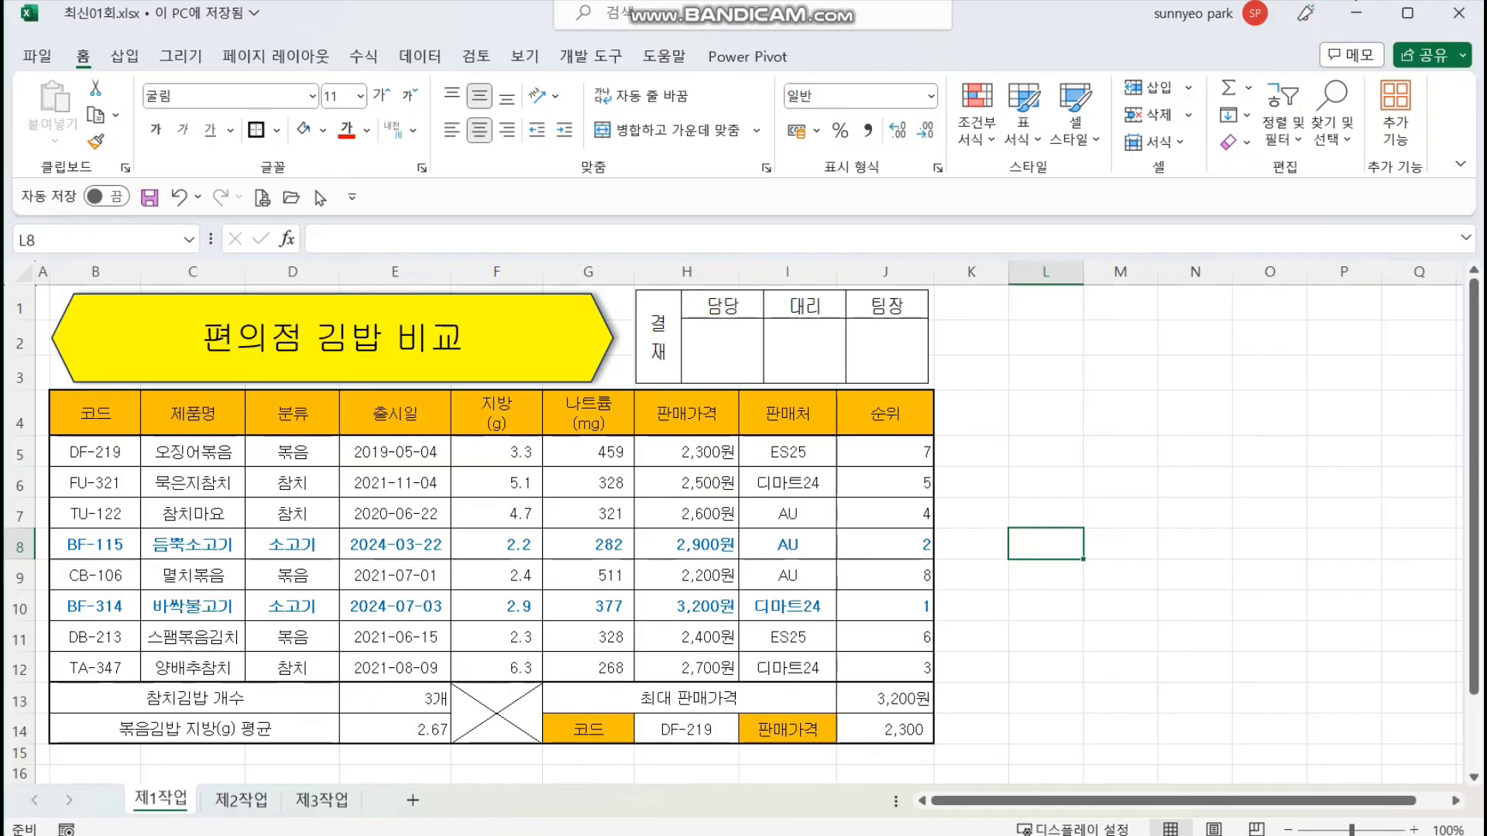
left_click(1159, 374)
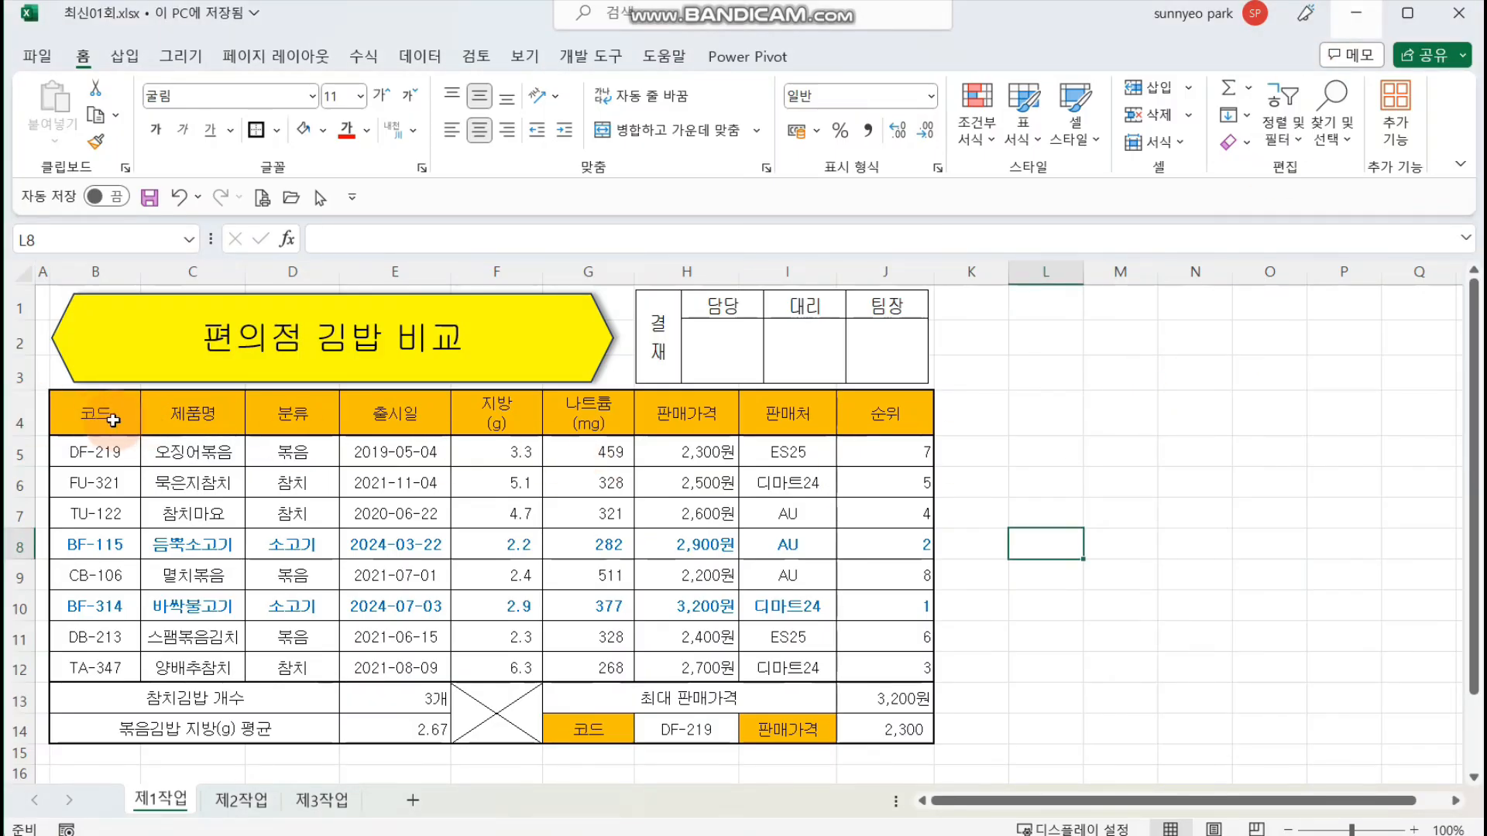
Step: Copy the table range B4:H12 from the 제1작업 sheet and paste it at B2 of the 제2작업 sheet
left_click_drag(113, 421, 692, 667)
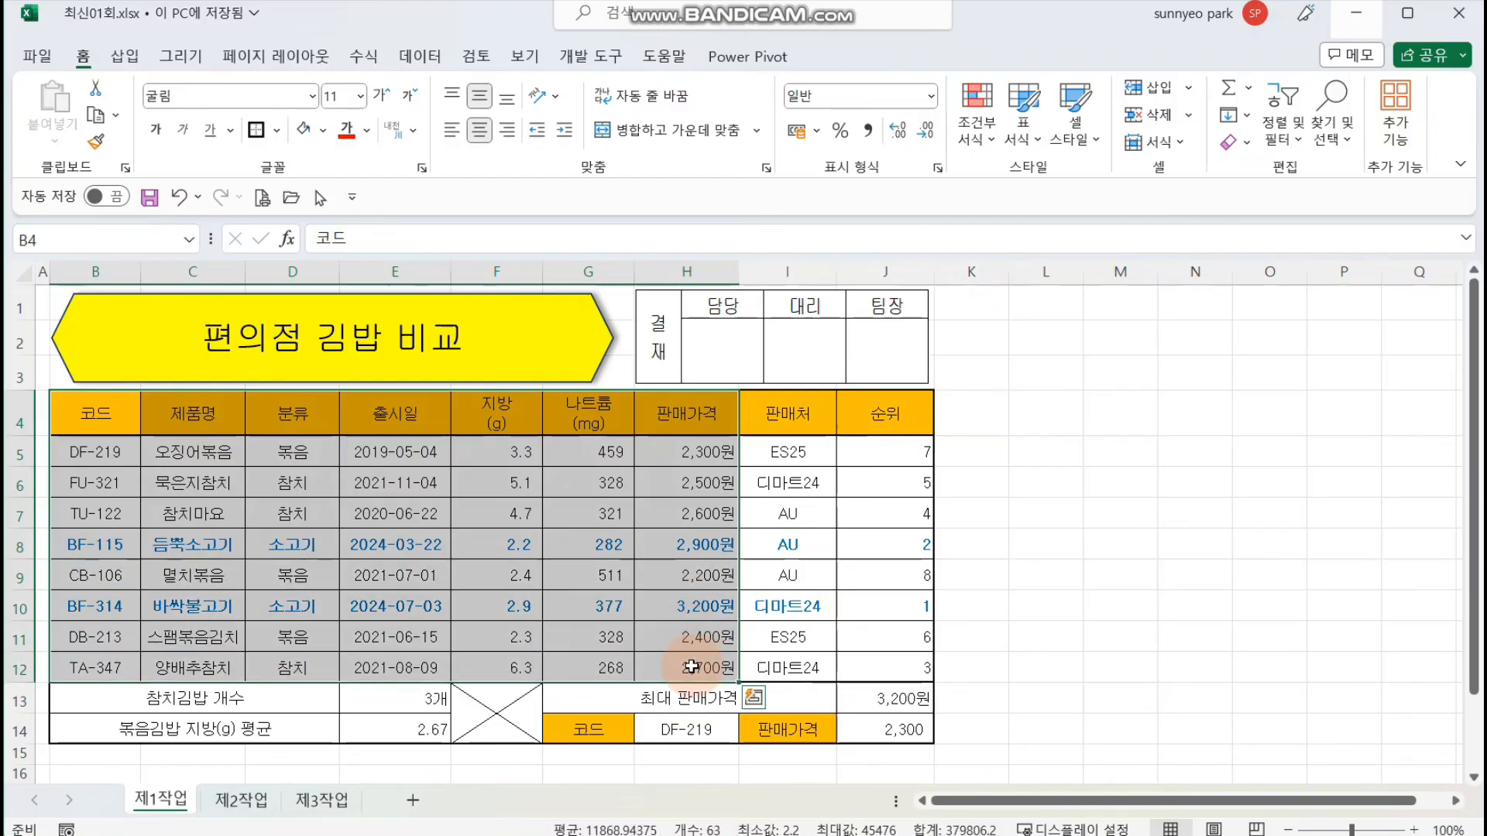
key("ctrl+c")
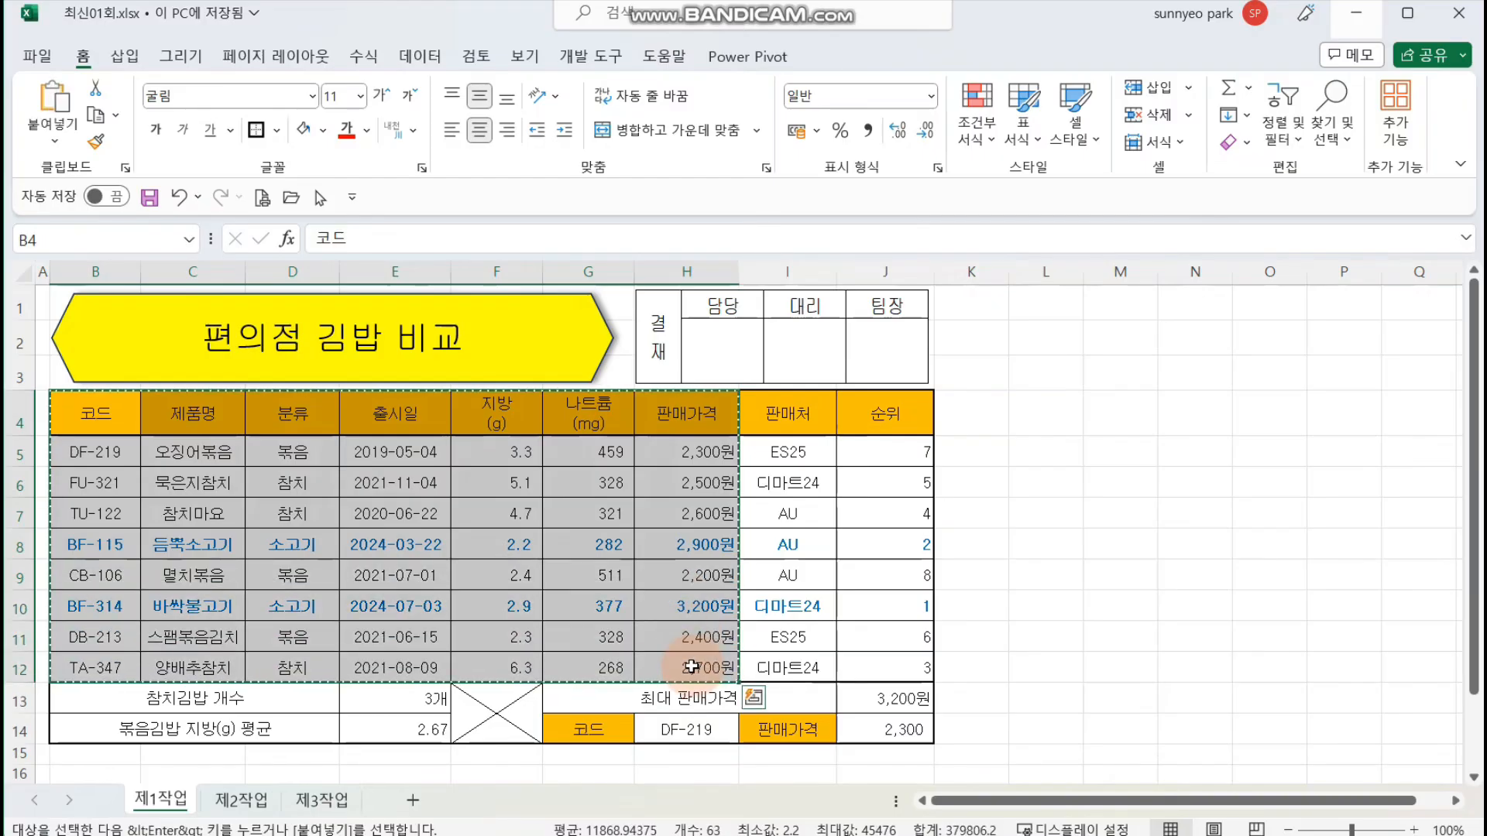
left_click(241, 799)
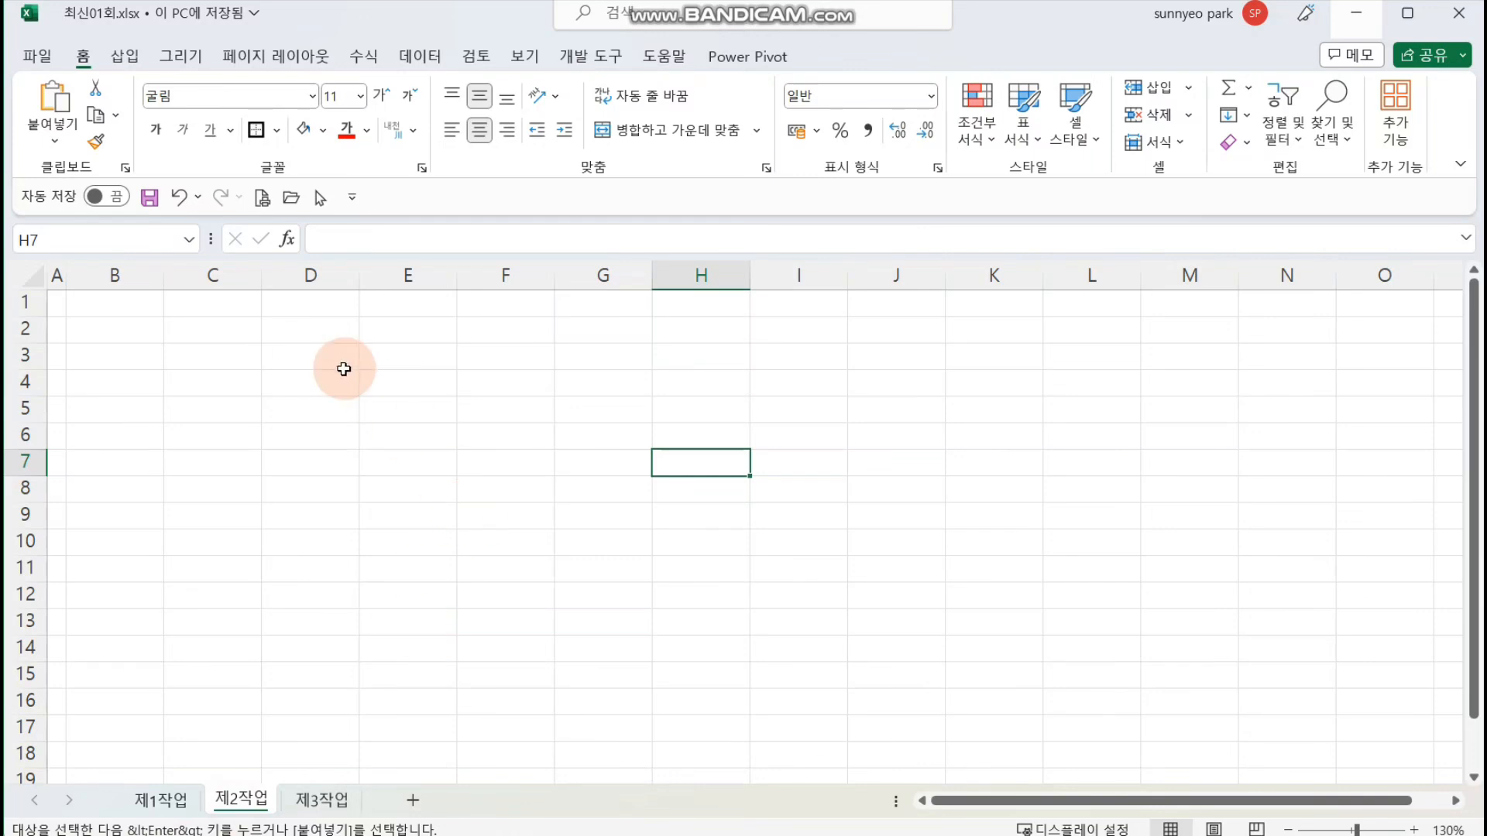
left_click(147, 328)
key("ctrl+v")
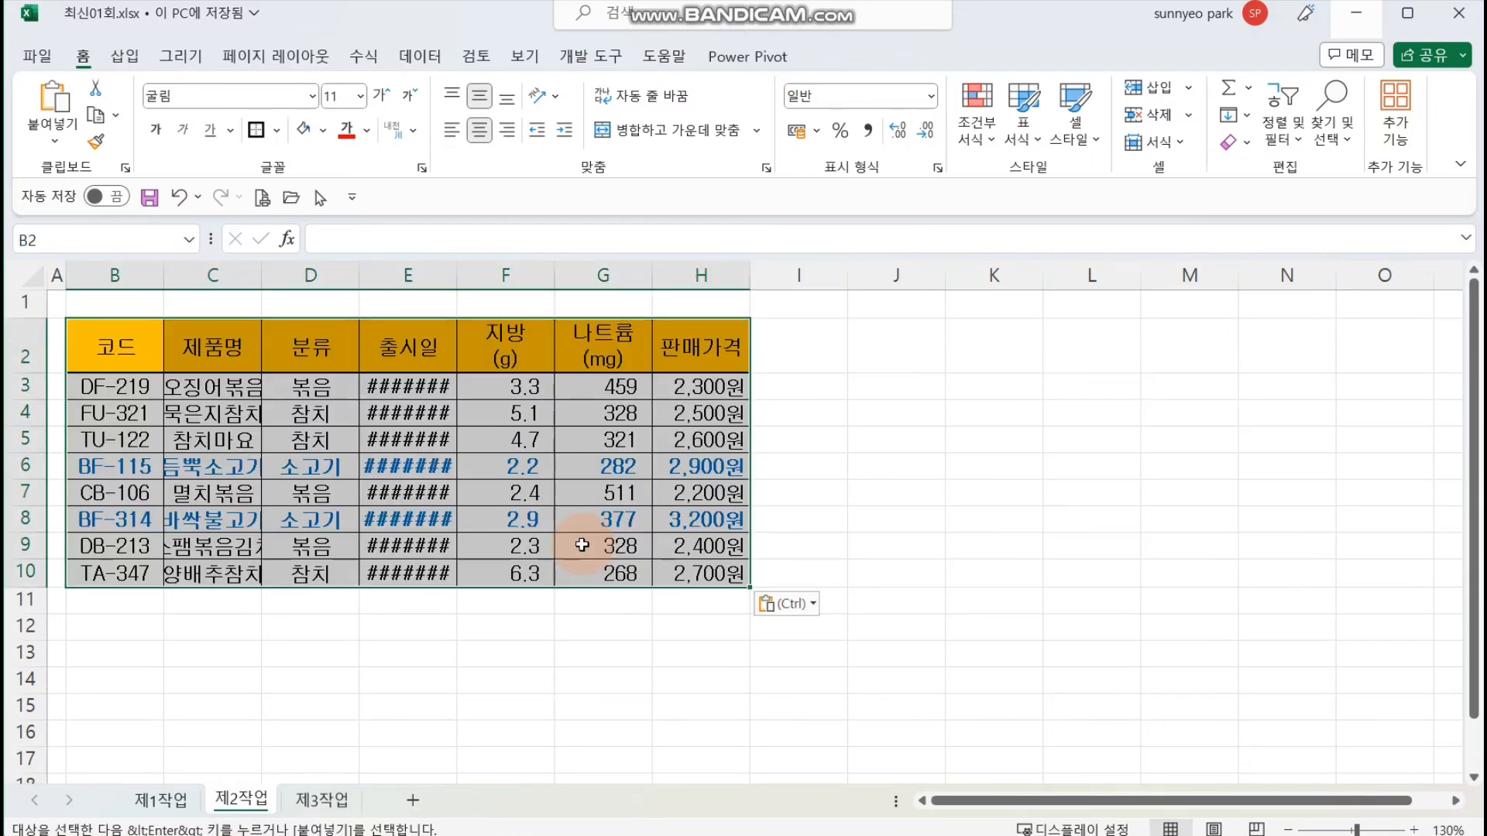
Step: Paste the source column widths (열 너비) onto the copied table in the 제2작업 sheet
right_click(574, 462)
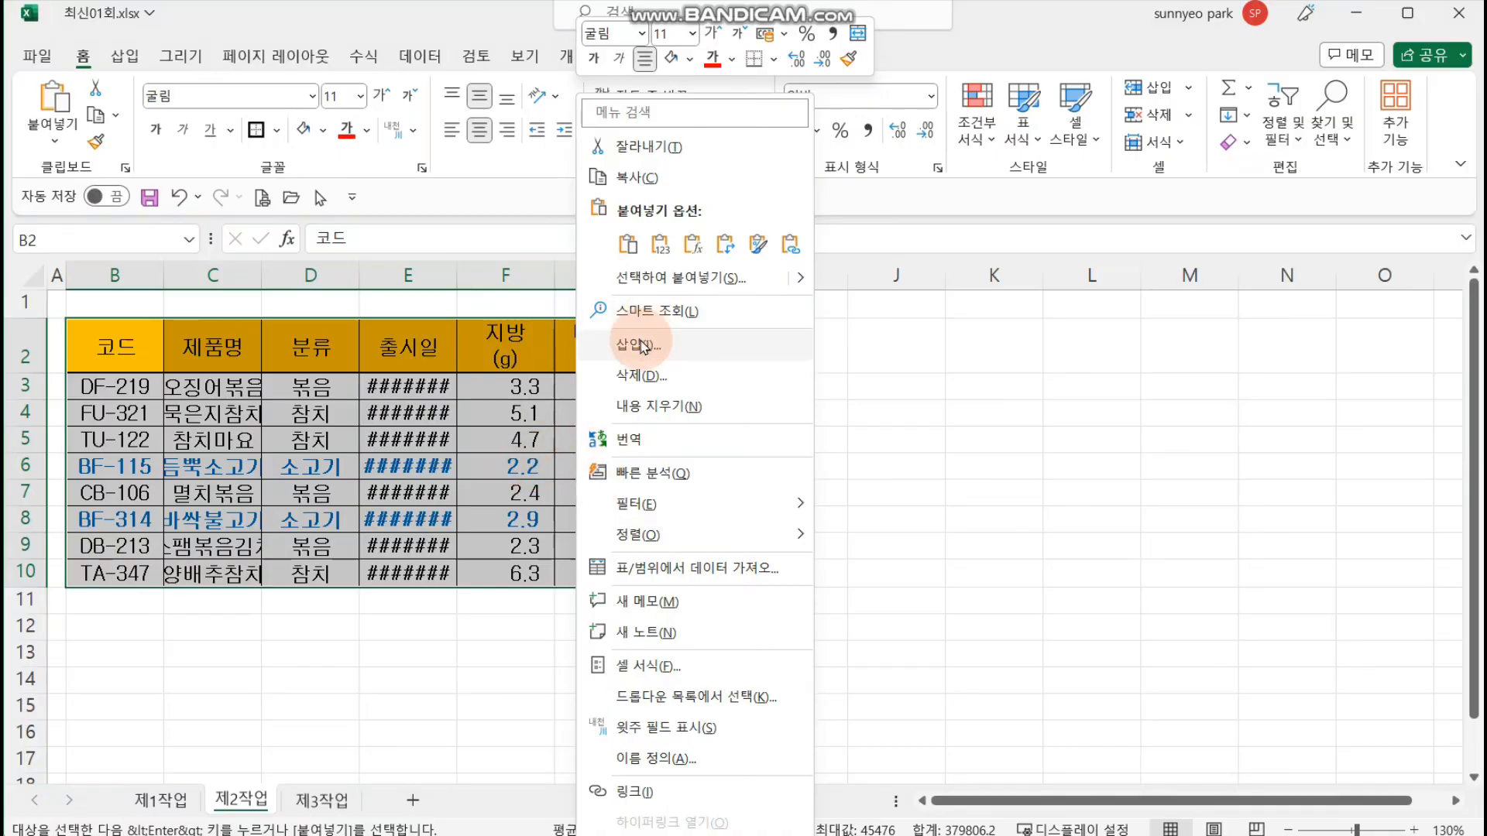
left_click(681, 277)
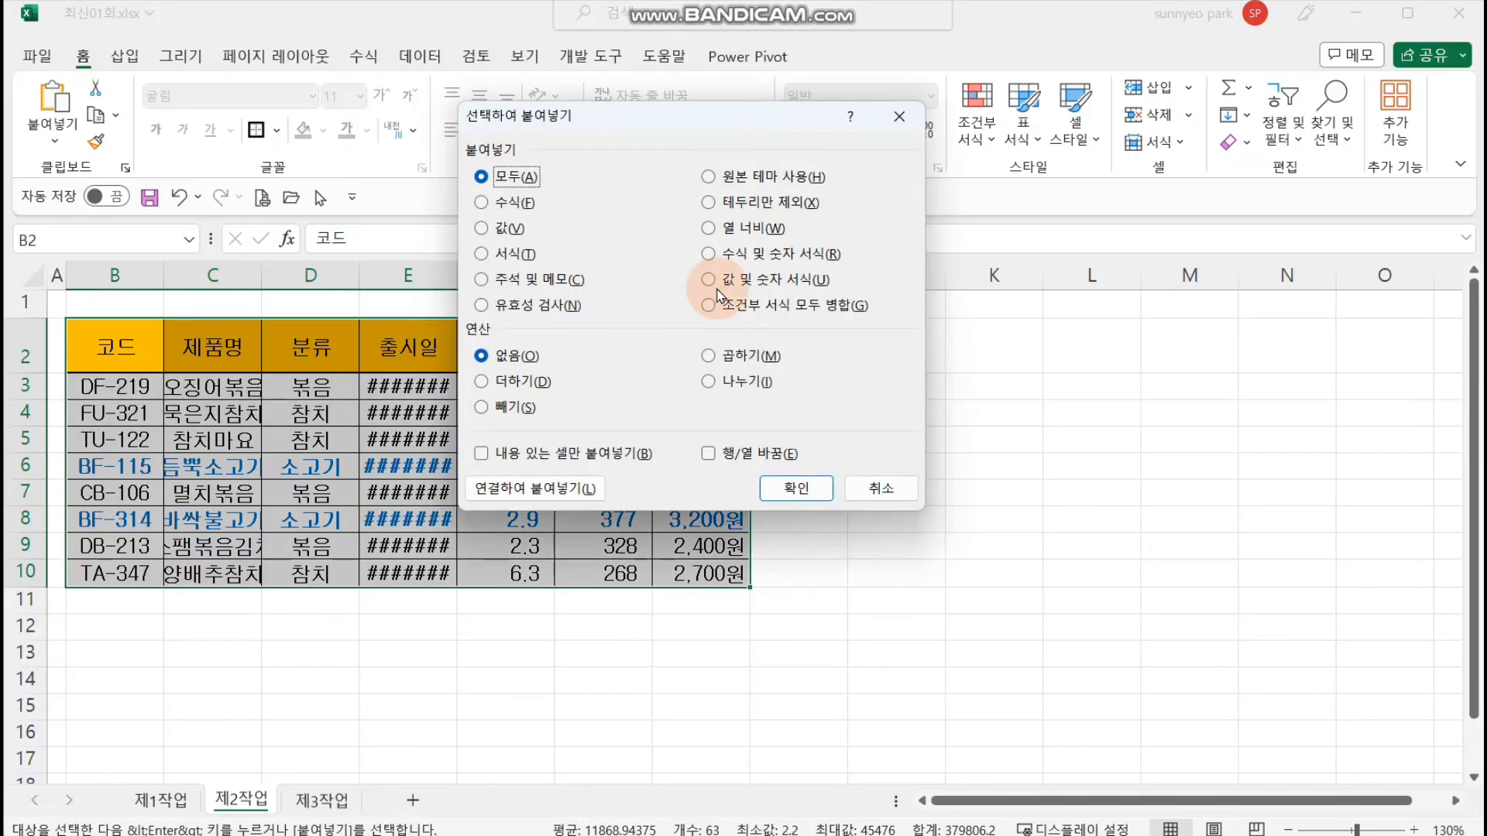
left_click(755, 229)
left_click(796, 488)
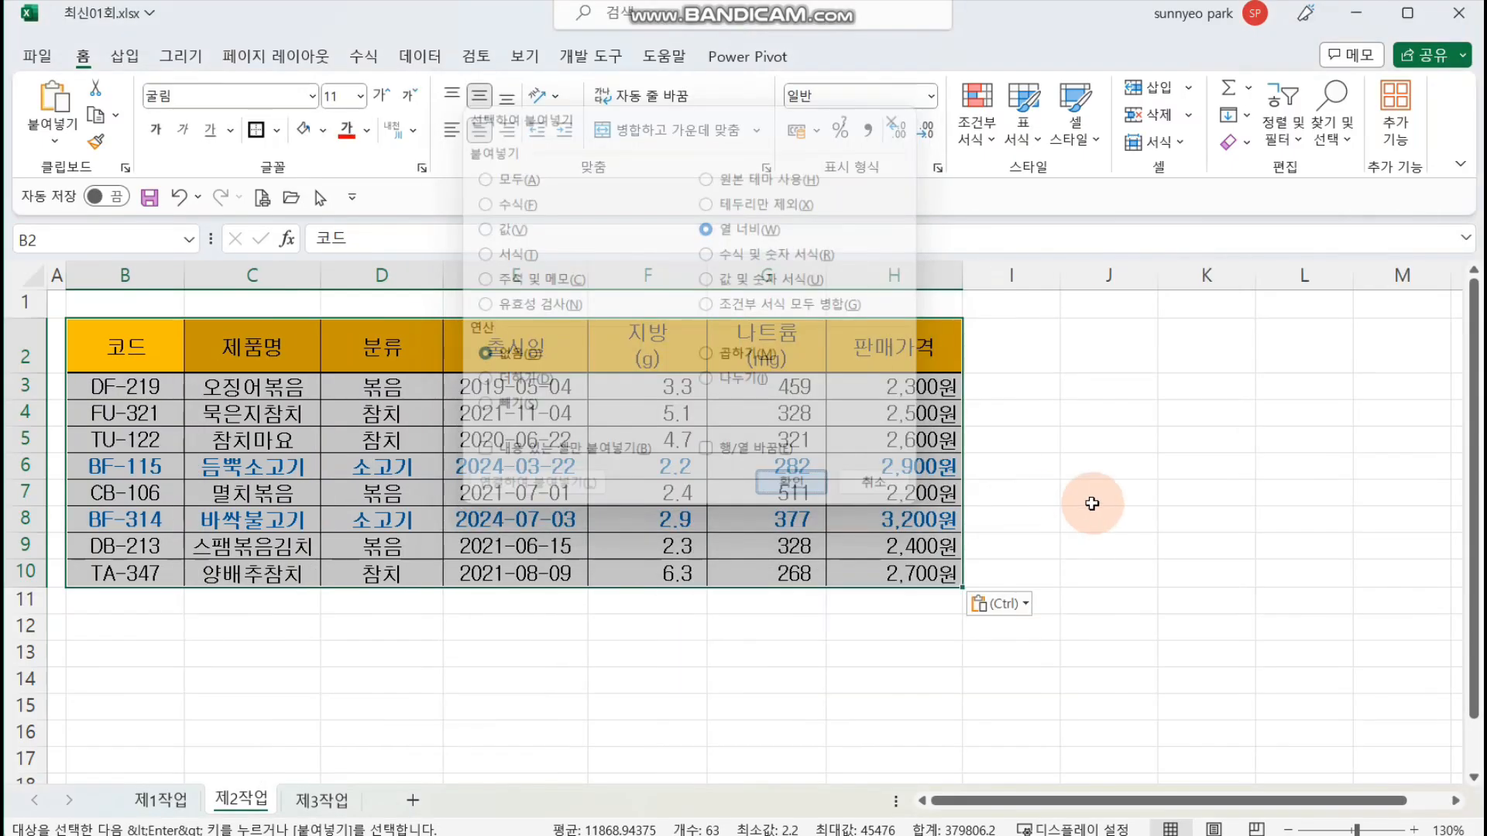
left_click(1167, 497)
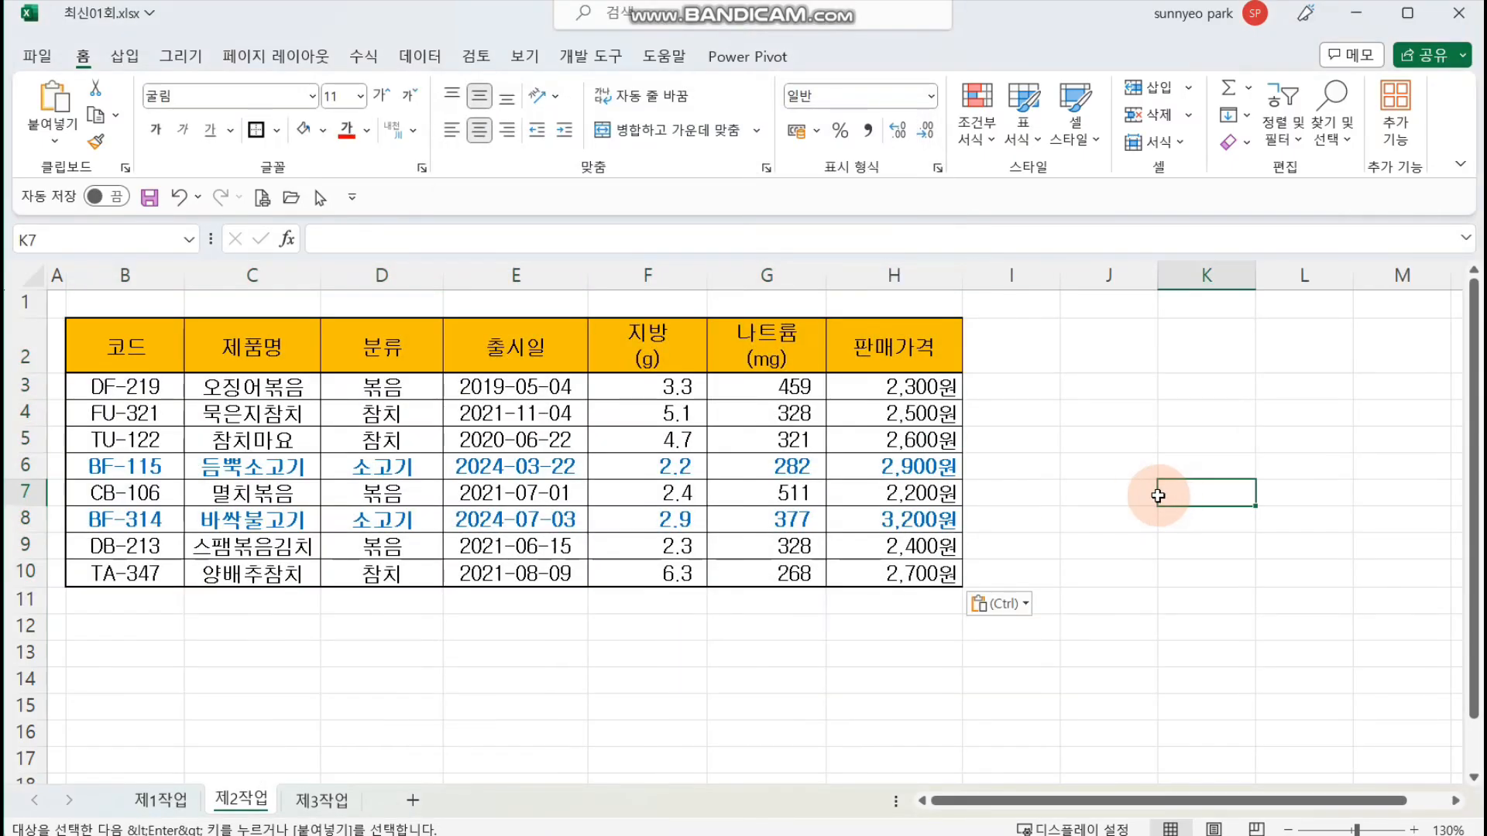
left_click(985, 497)
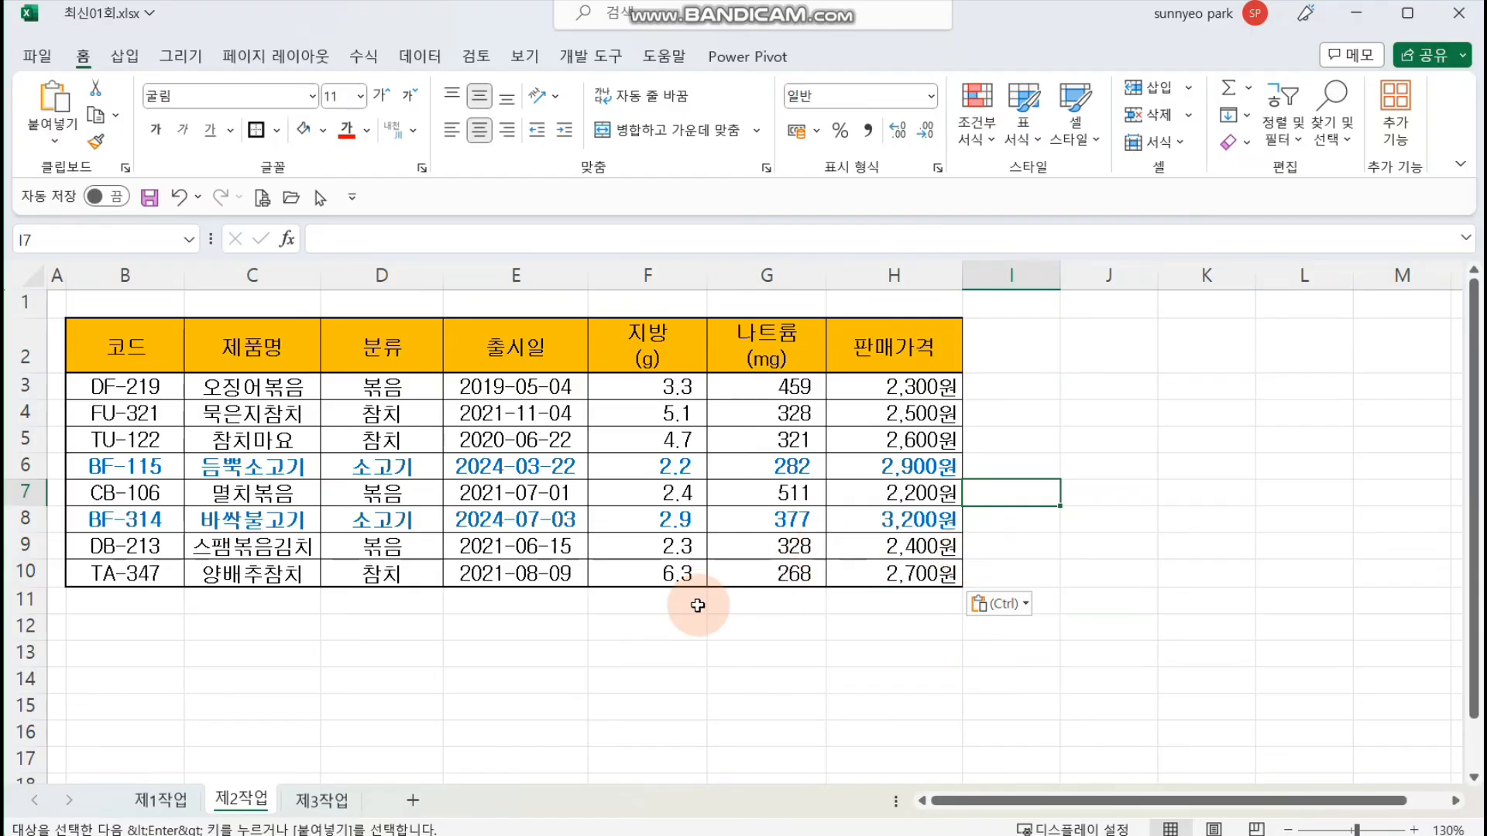
Step: Start a criteria range by copying the 분류 header into B14 and the value 참치 into B15
left_click(137, 676)
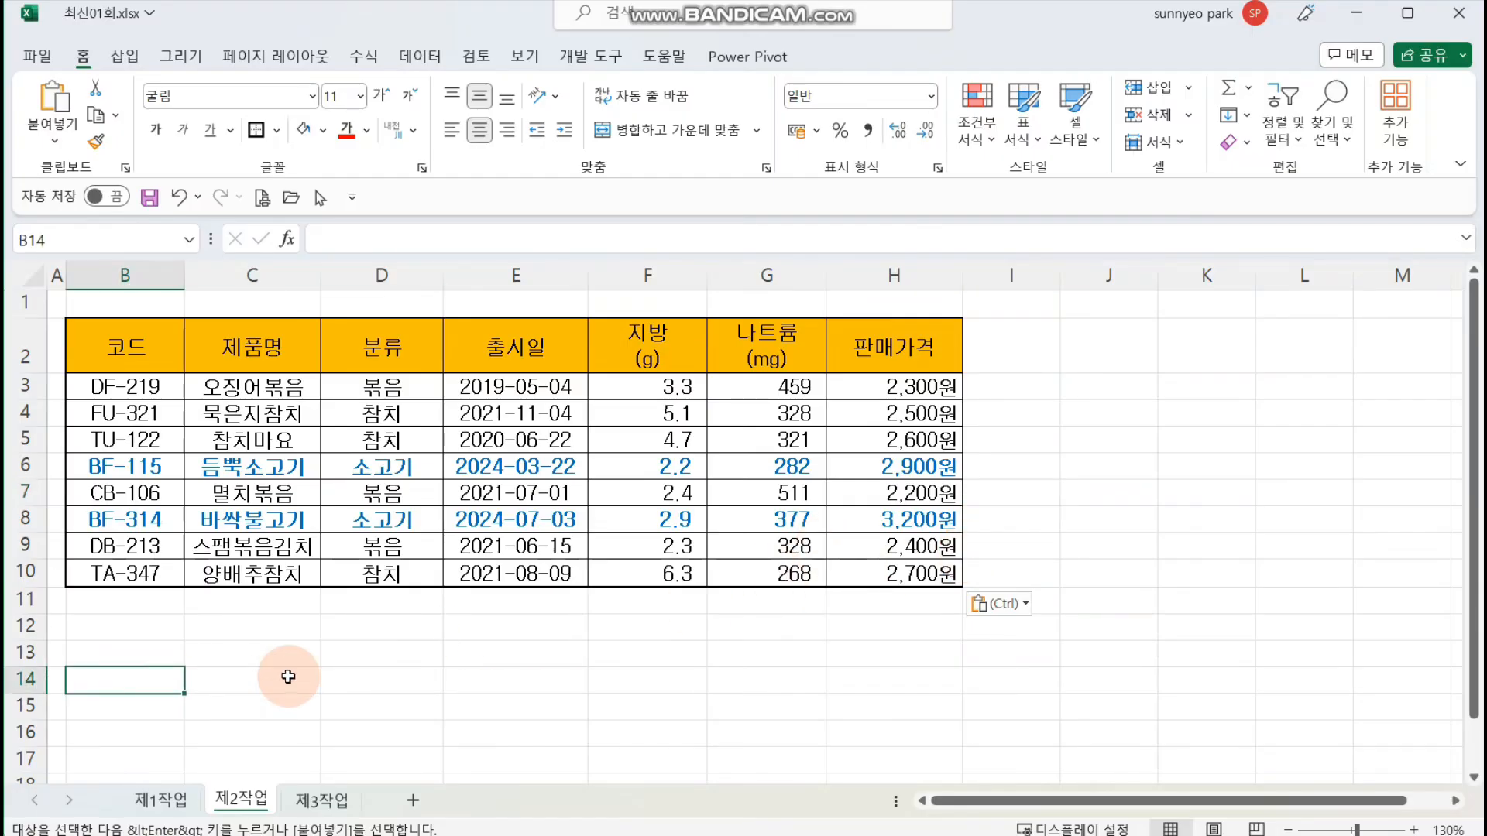
scroll(481, 642, "down", 1, "ctrl")
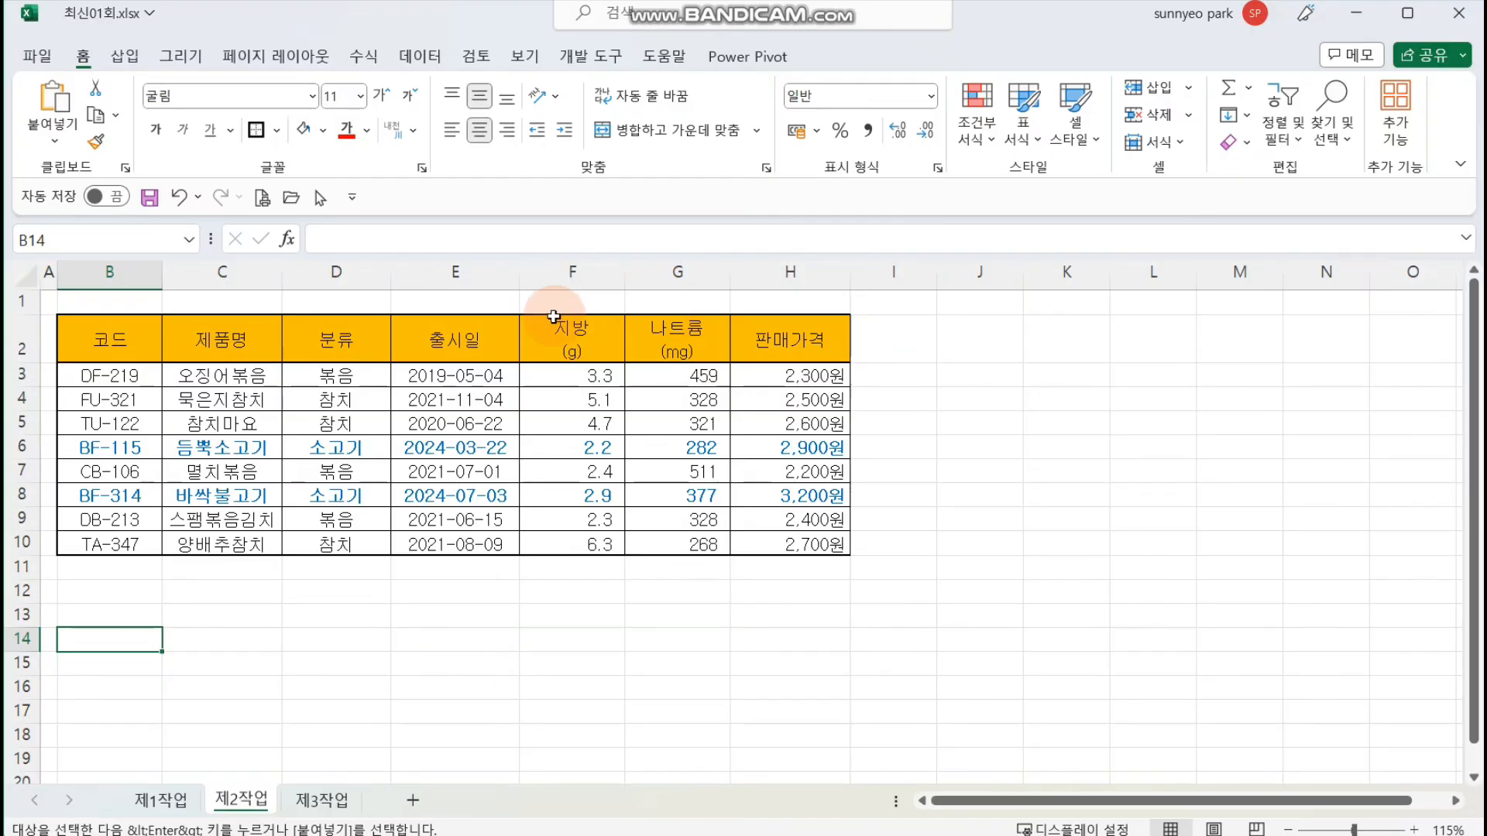
left_click(354, 350)
key("ctrl+c")
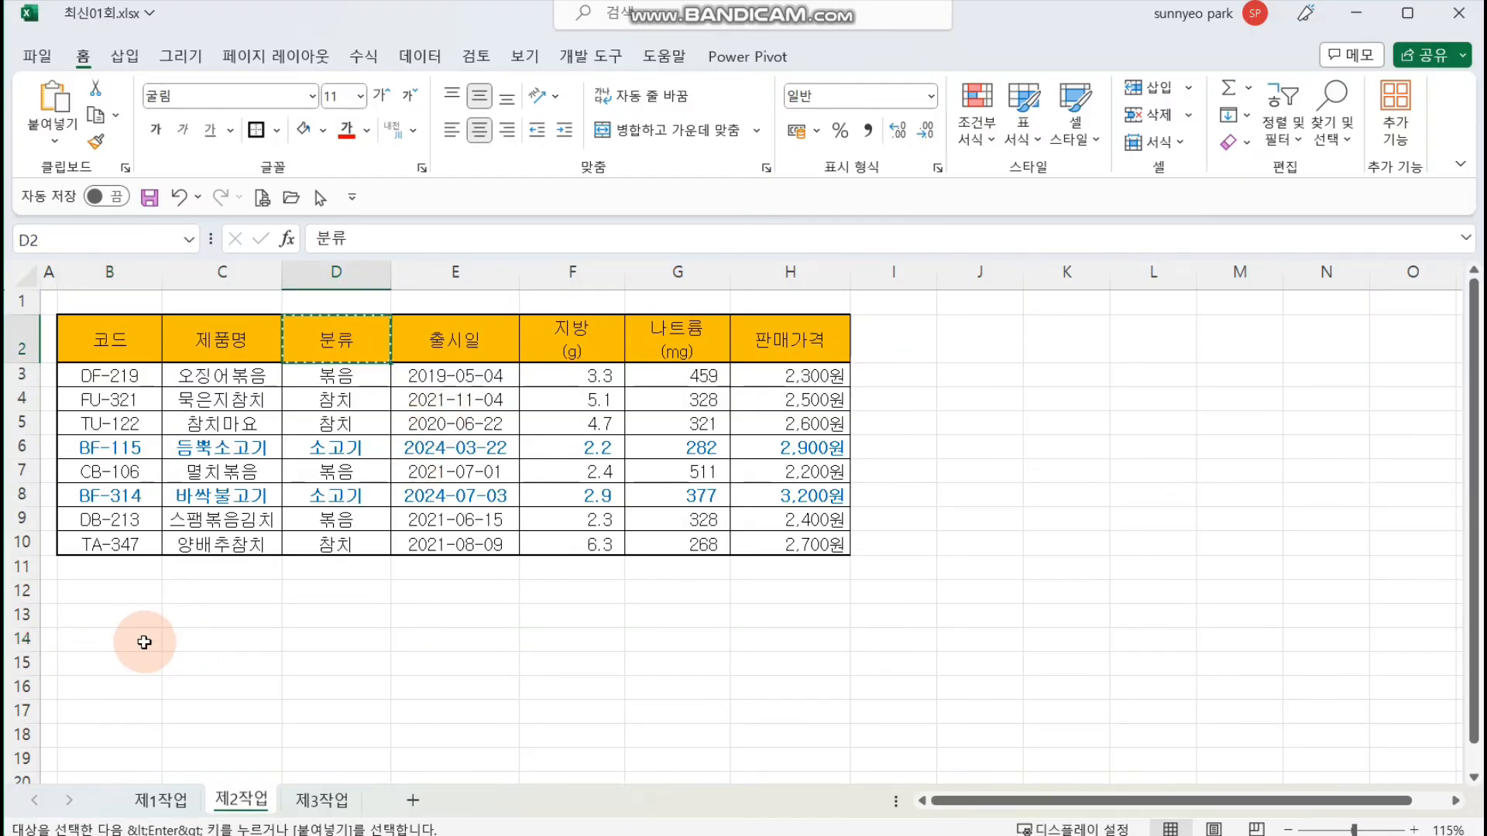
left_click(139, 638)
key("ctrl+v")
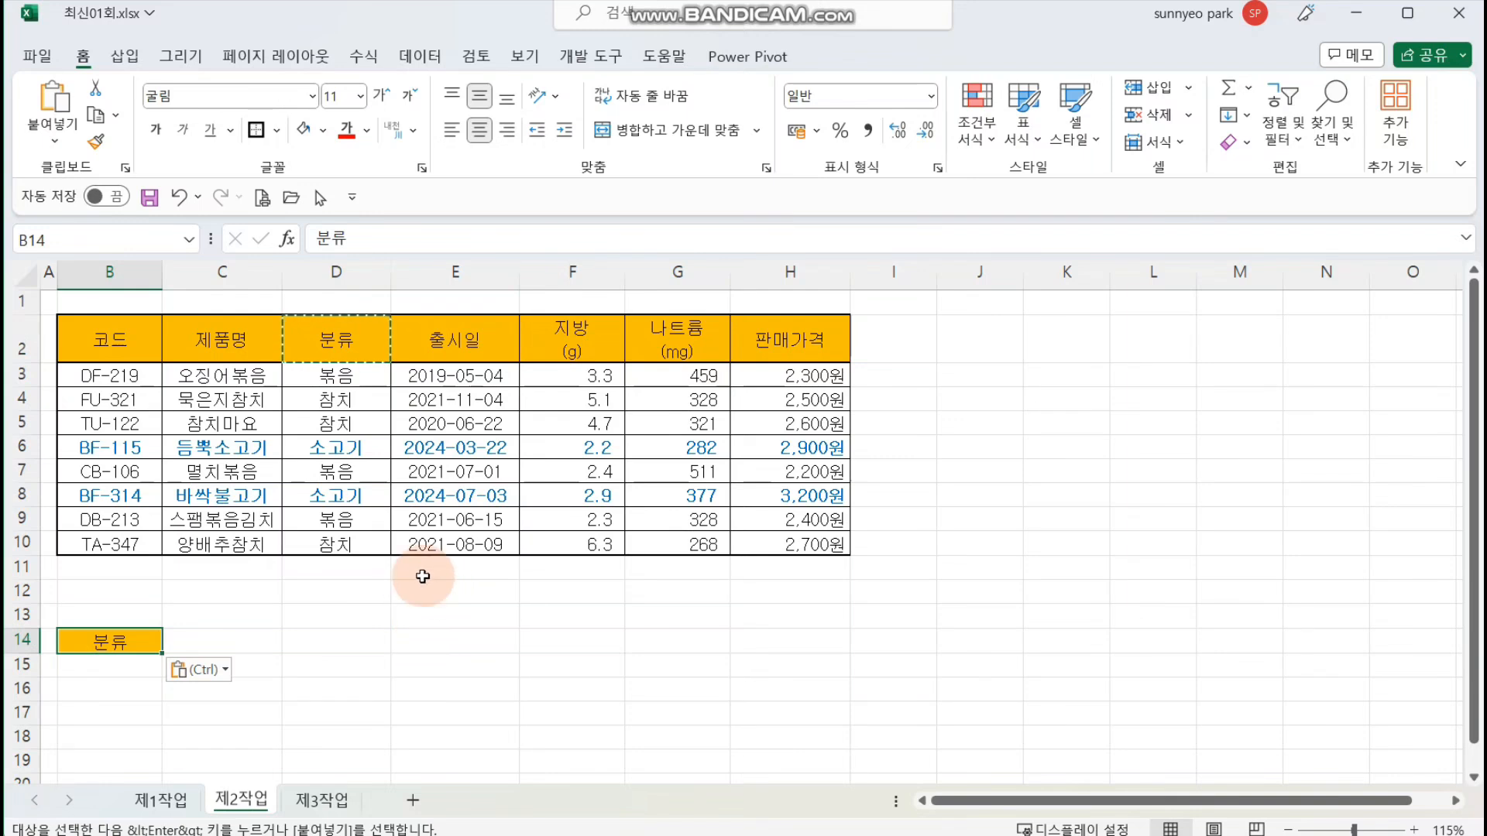
left_click(349, 405)
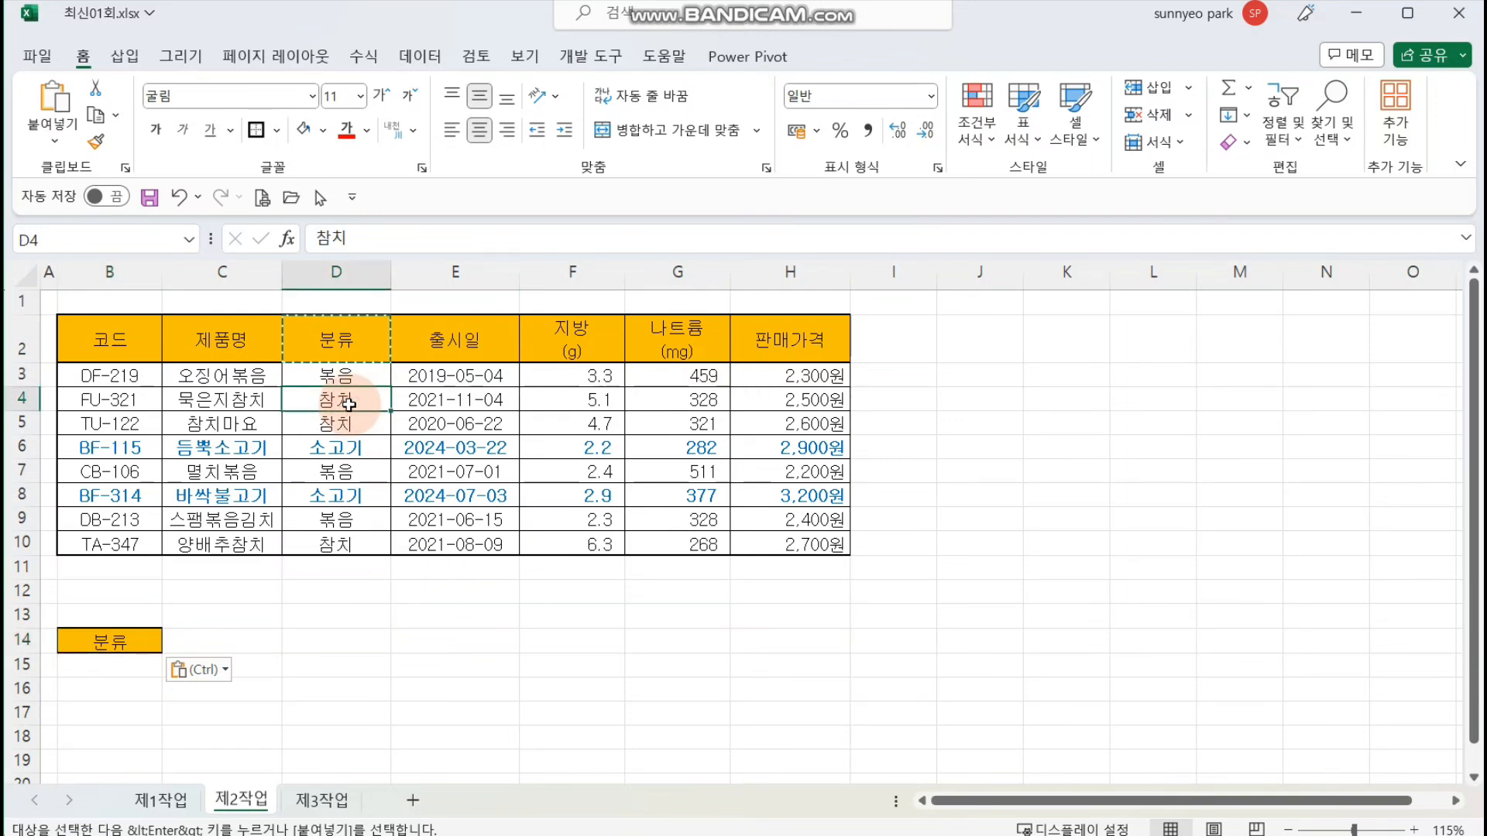
key("ctrl+c")
left_click(143, 667)
key("ctrl+v")
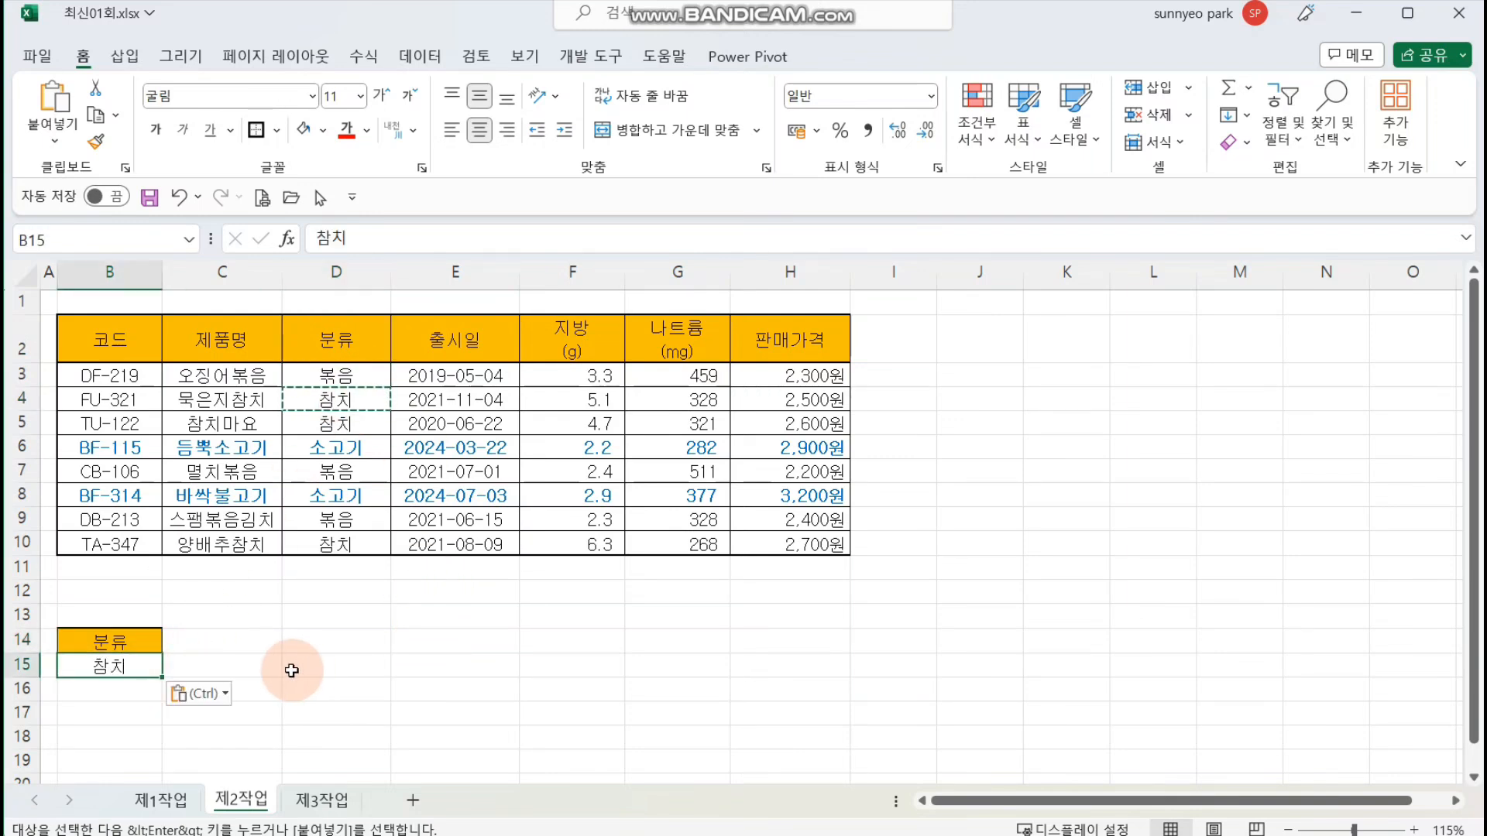
left_click(302, 671)
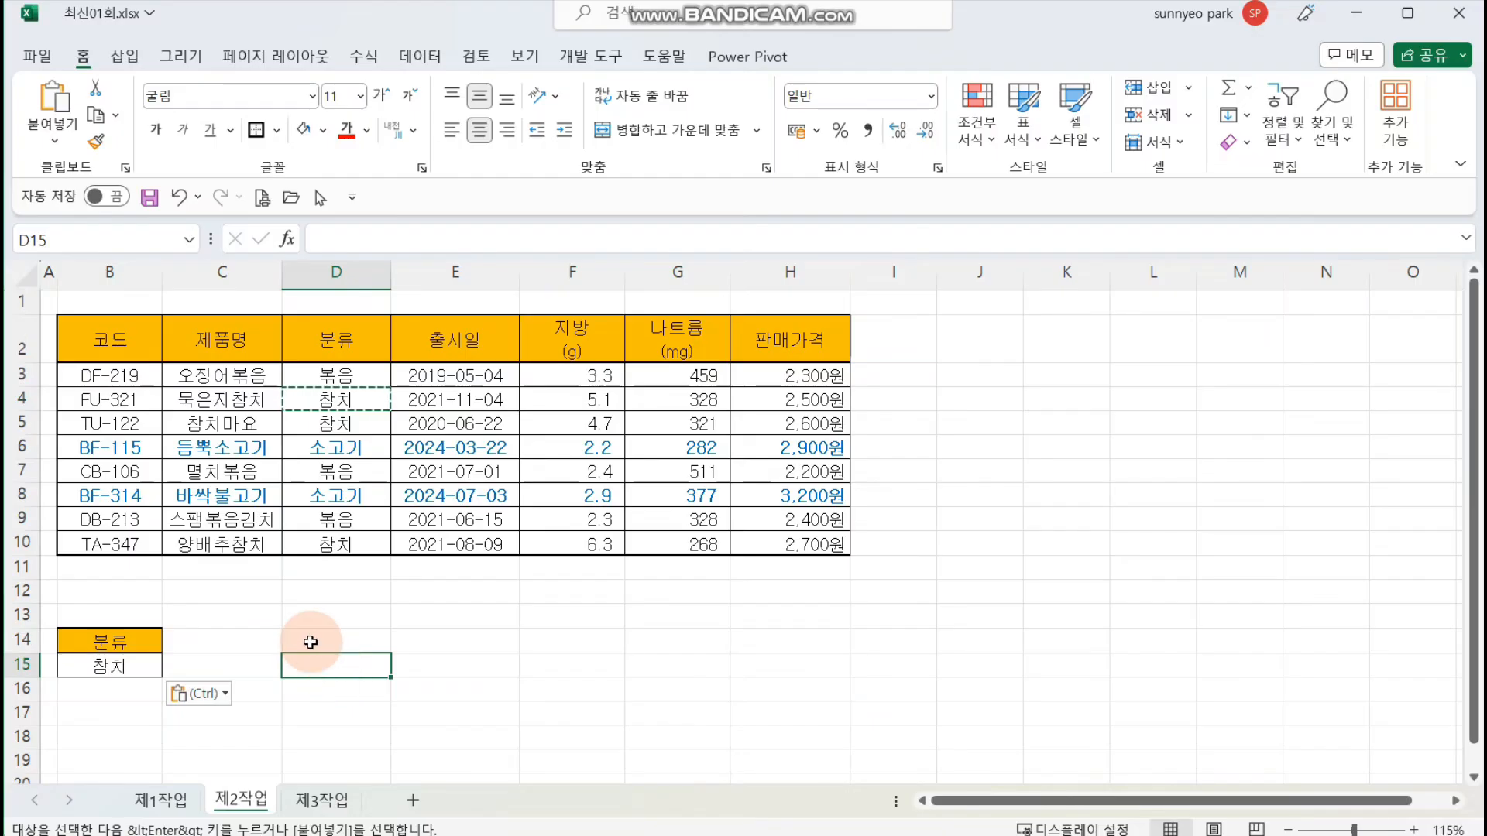
Step: Copy the 판매가격 header into C14 and enter the condition >=3000 in C16 of the criteria range
left_click(791, 339)
key("ctrl+c")
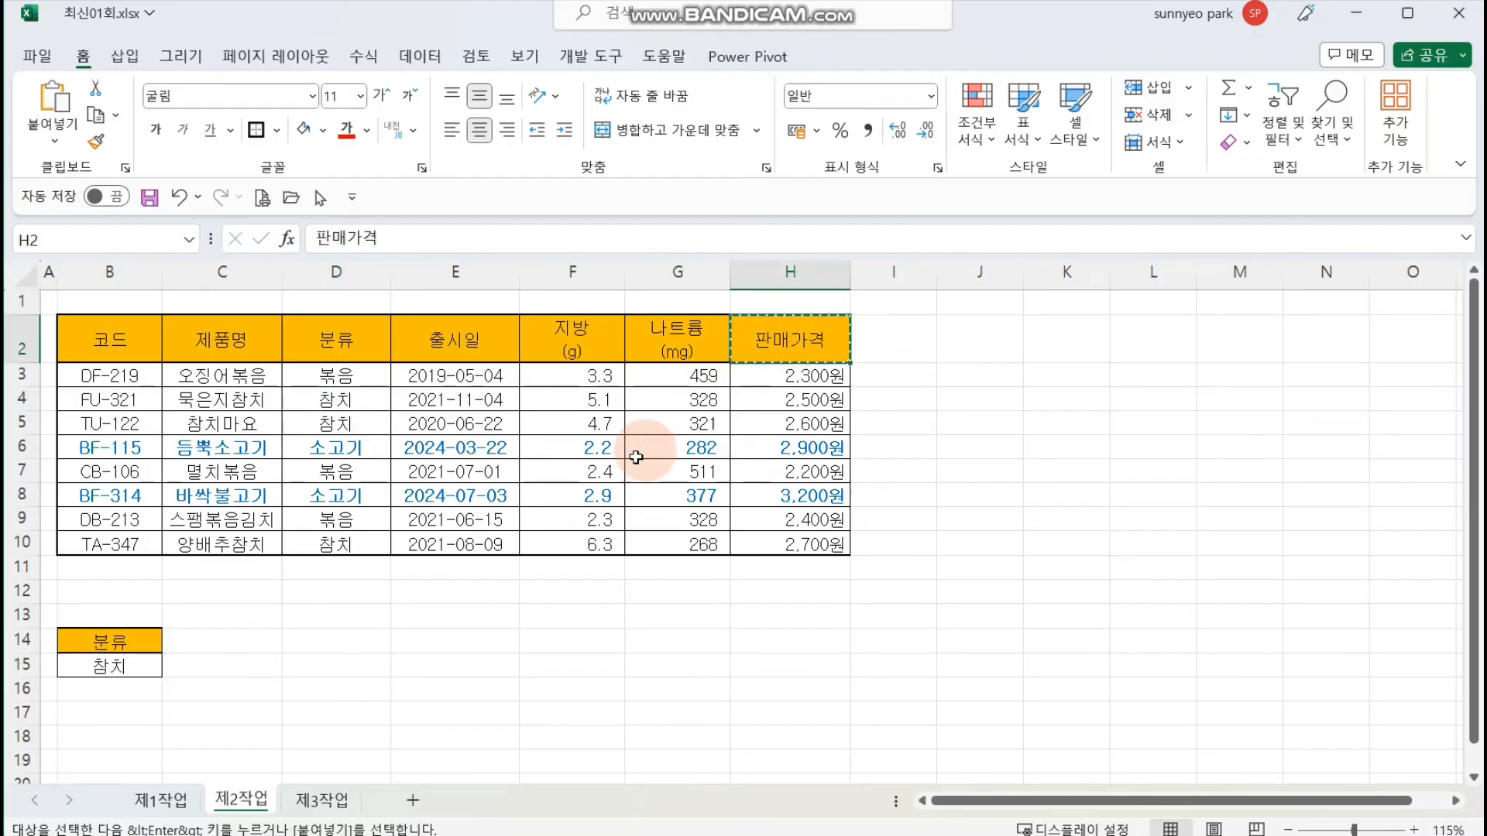
left_click(259, 640)
key("ctrl+v")
left_click(248, 690)
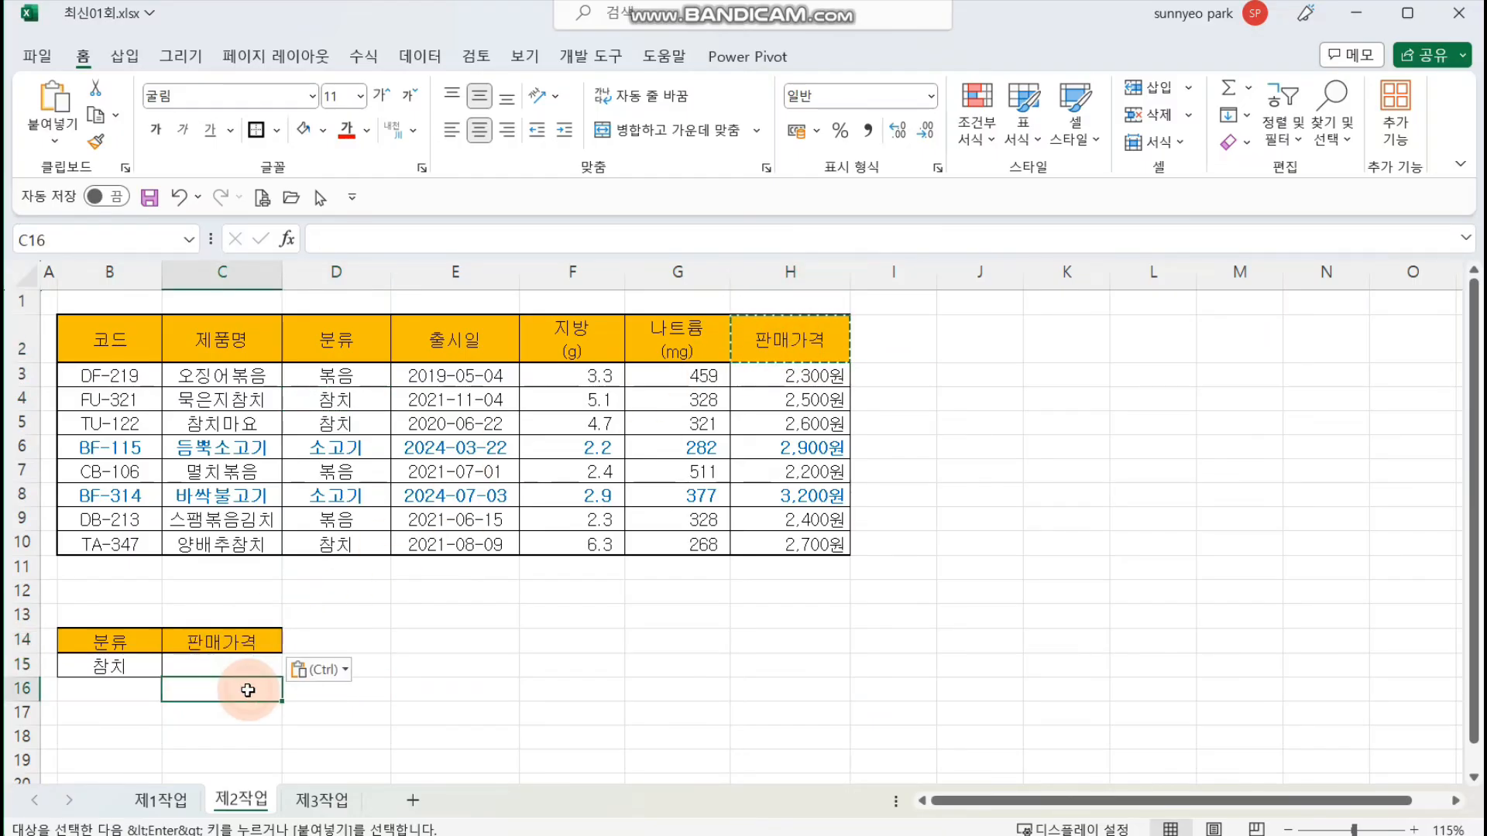
type(">=3000")
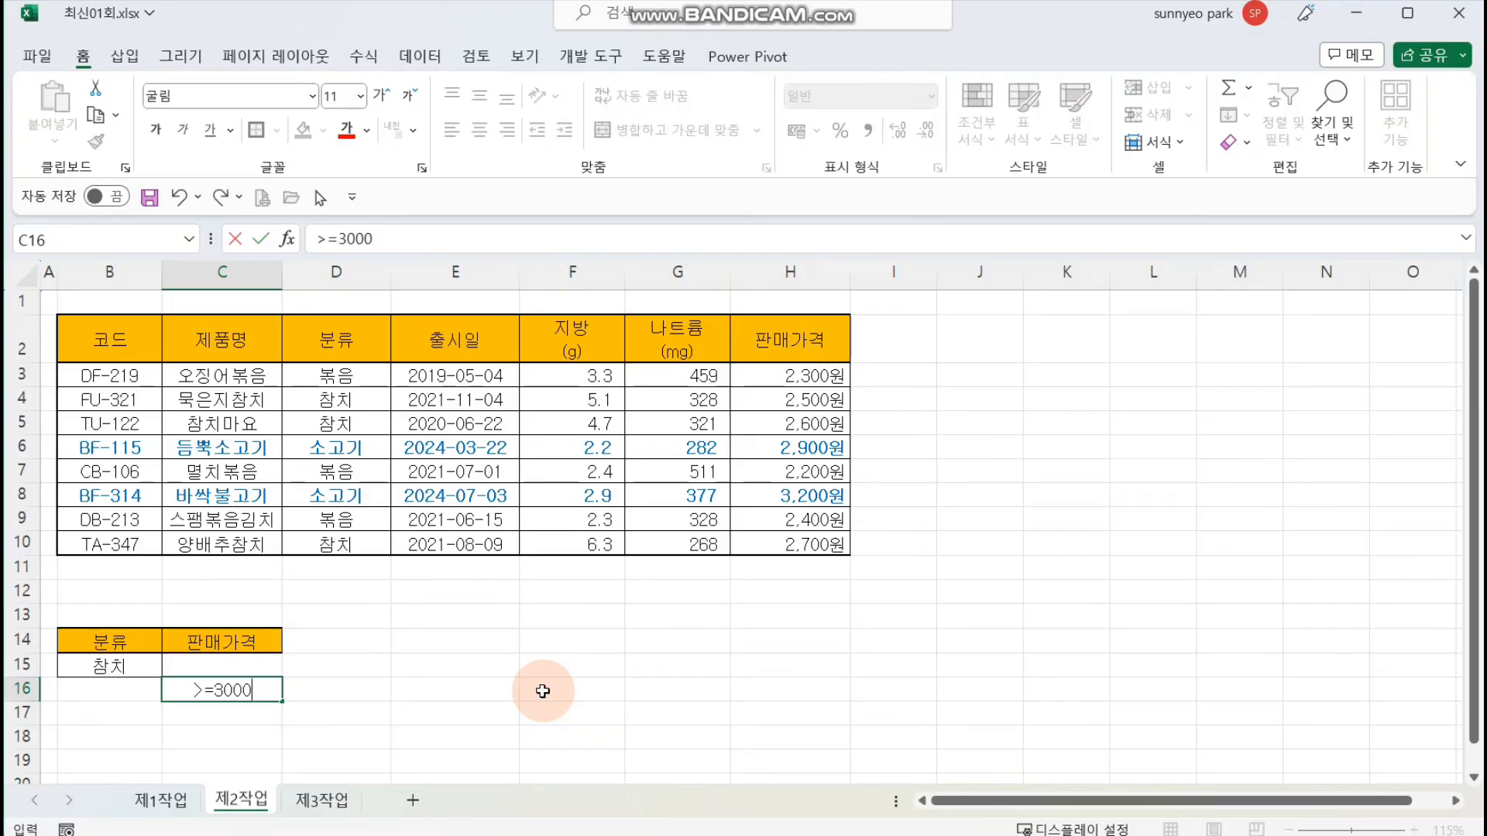
key("Return")
left_click(543, 692)
left_click(130, 666)
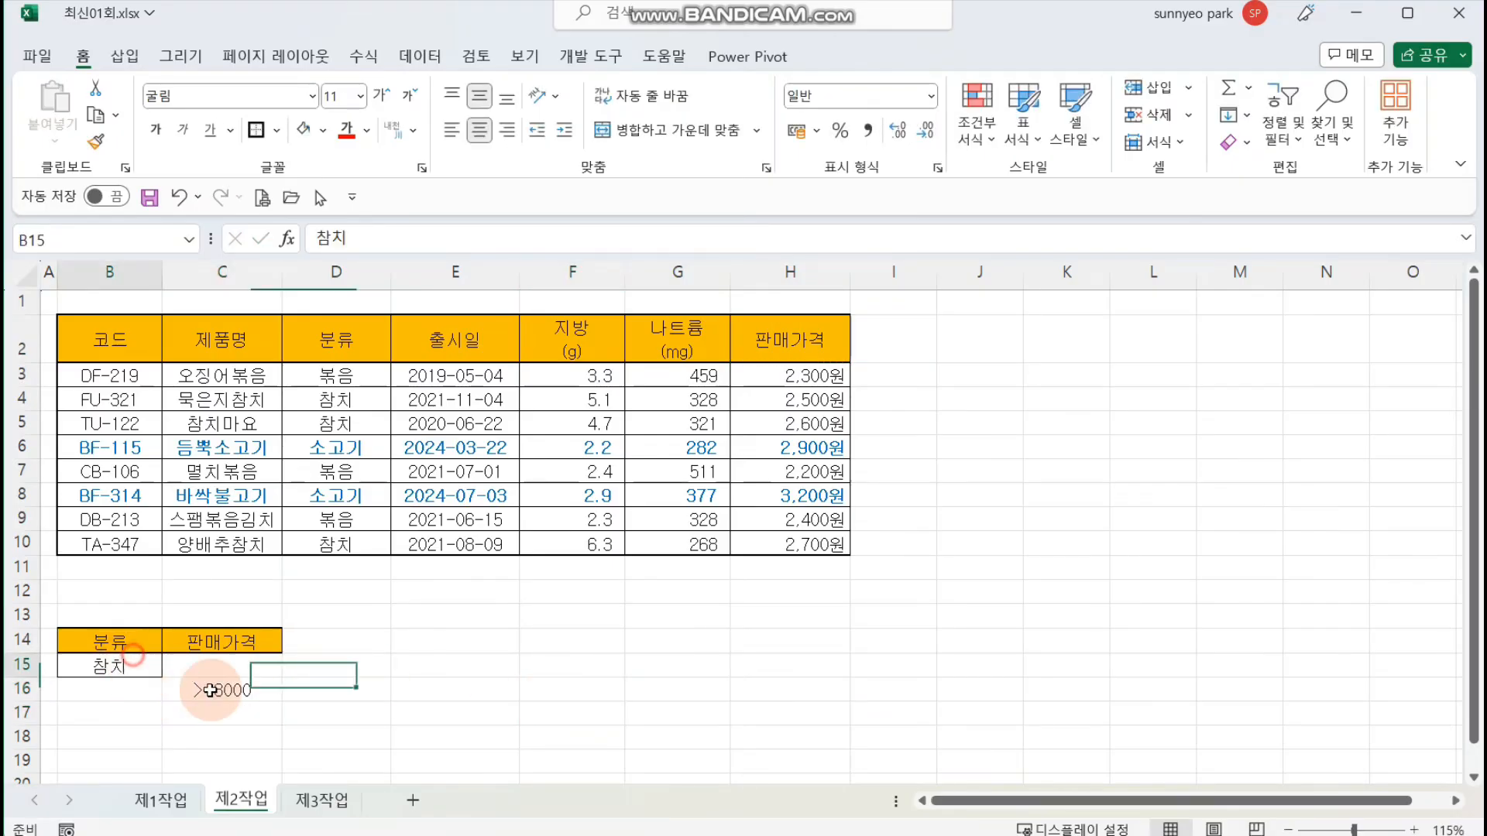
left_click(215, 692)
left_click(224, 692)
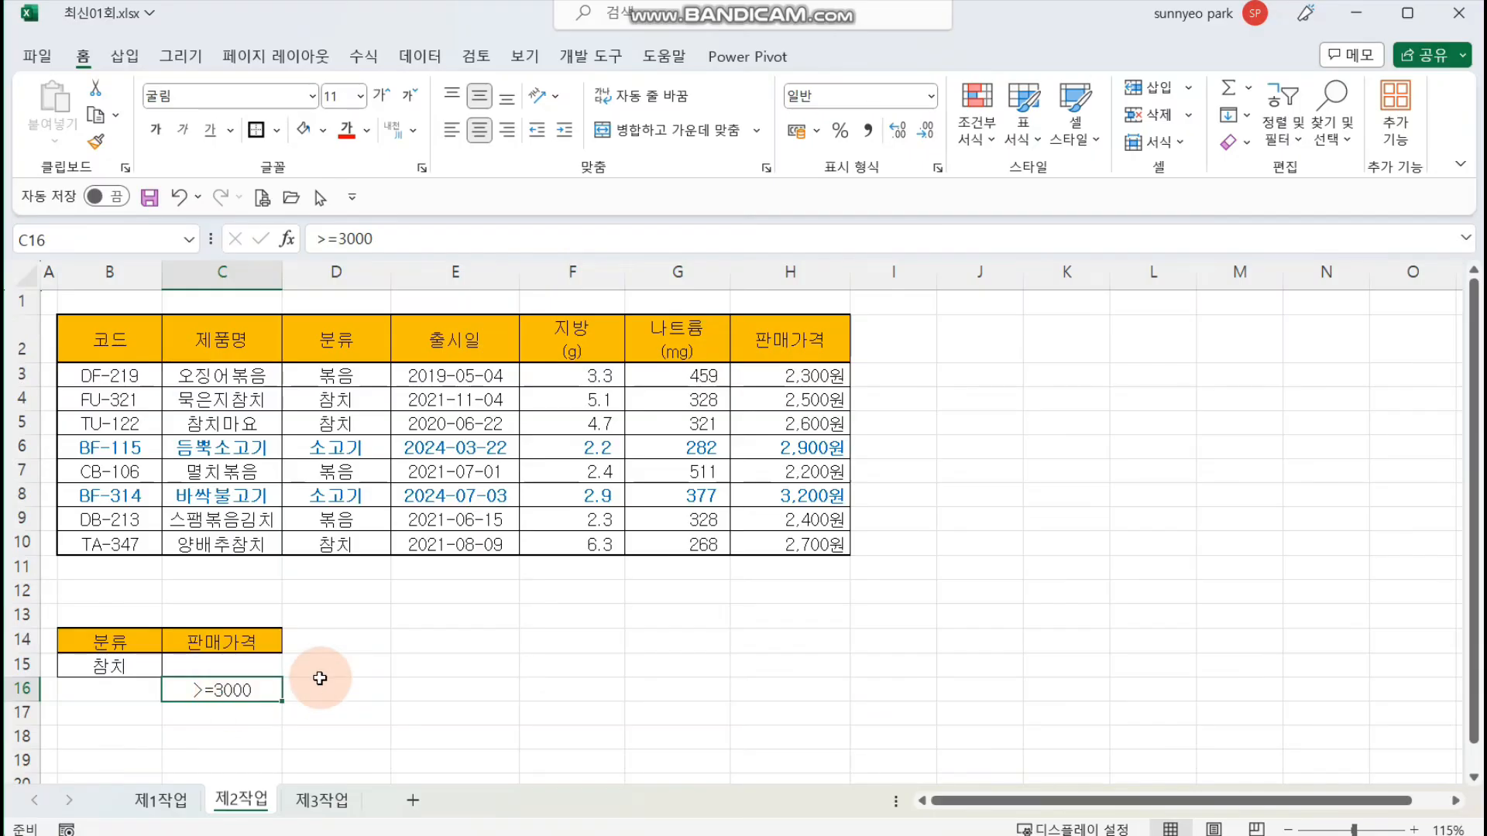
left_click(430, 665)
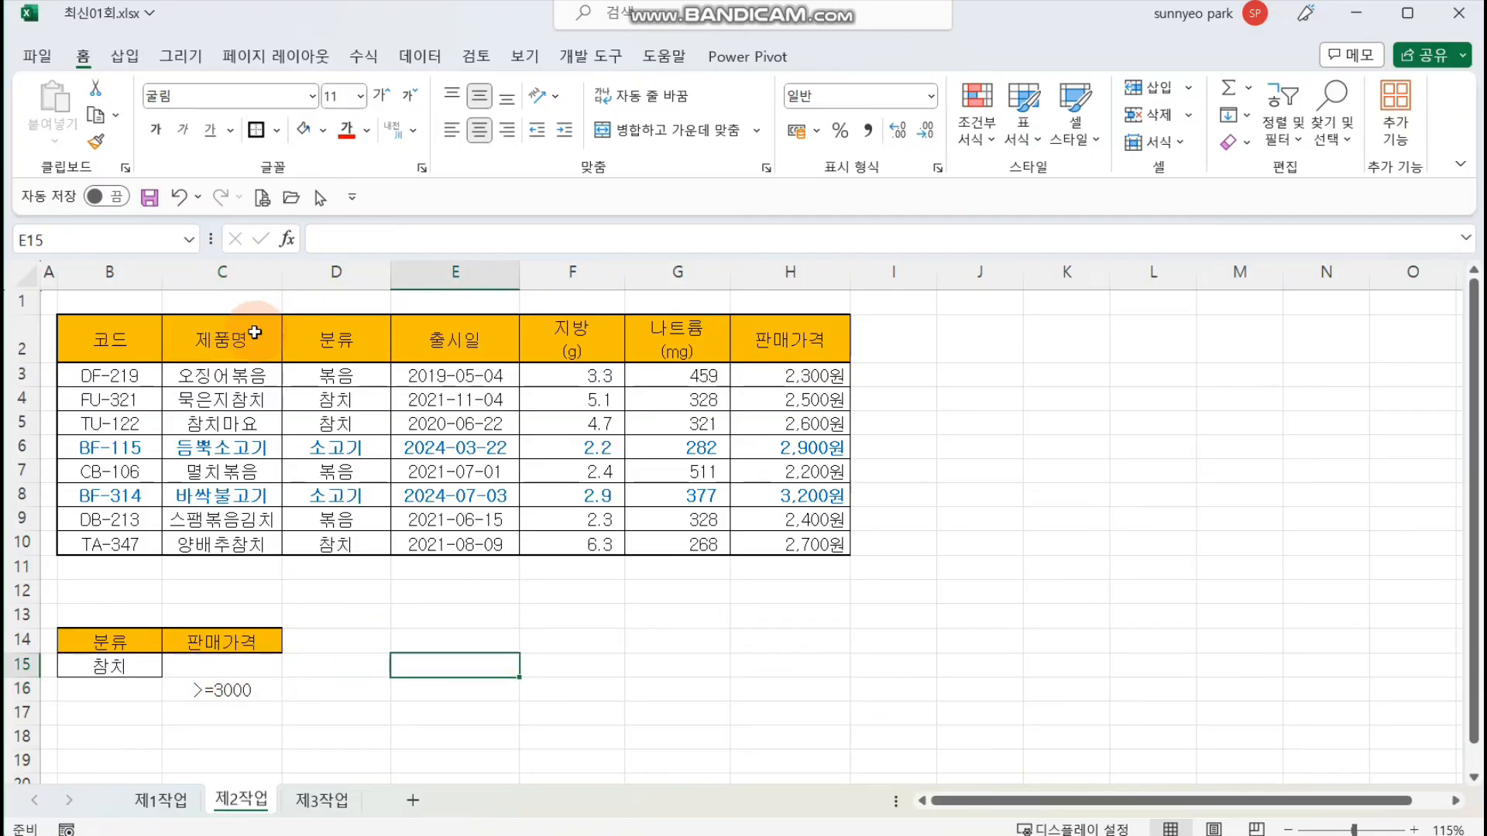
Step: Copy the 제품명 header into B18 as the first column of the filter output
left_click(254, 333)
key("ctrl+c")
scroll(279, 682, "down", 2)
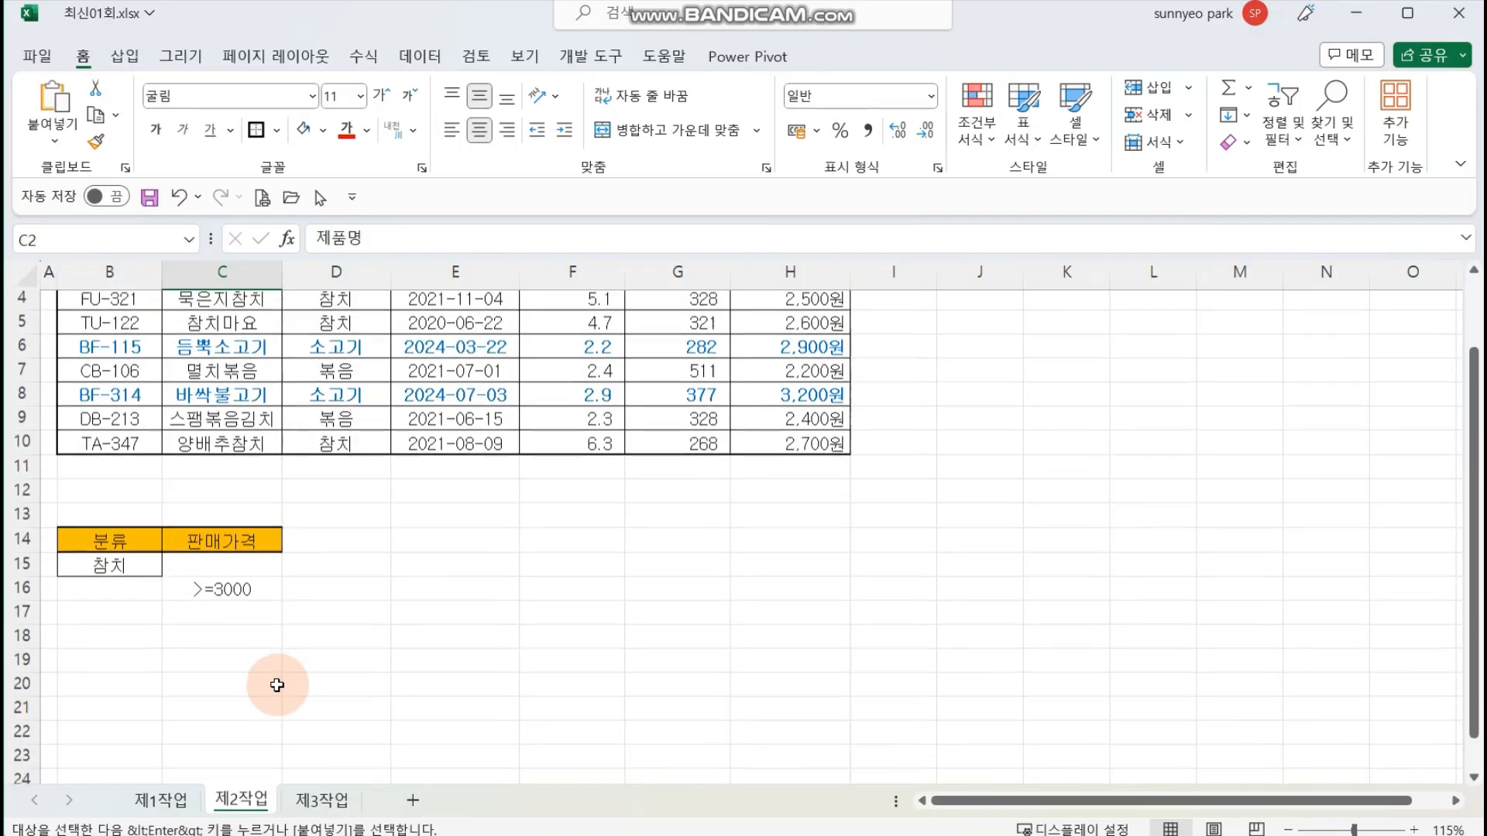
left_click(120, 594)
key("ctrl+v")
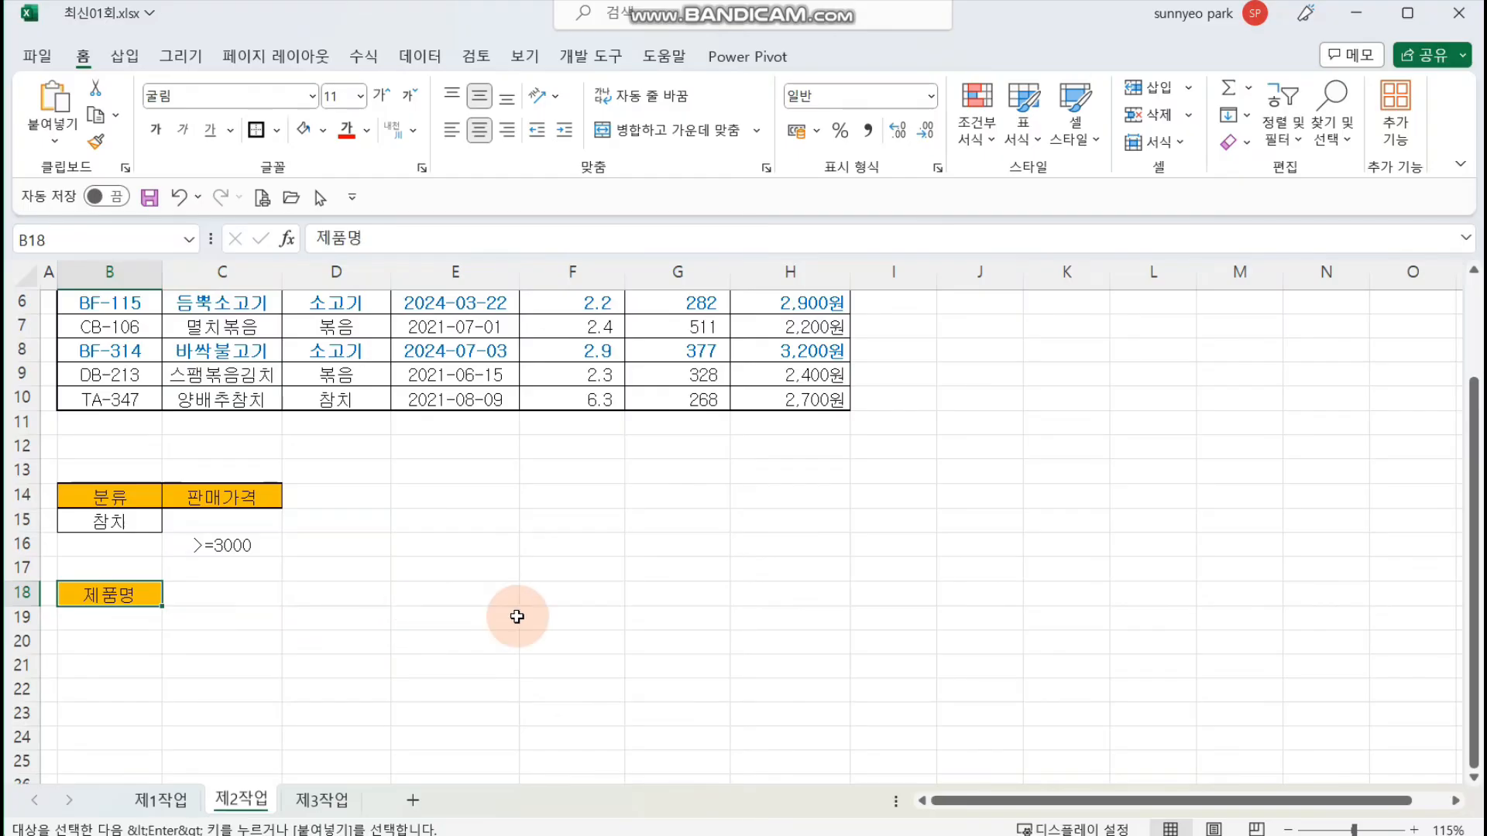
Step: Copy the 지방(g), 나트륨(mg) and 판매가격 headers into C18:E18 to complete the filter output header row
scroll(511, 615, "up", 2)
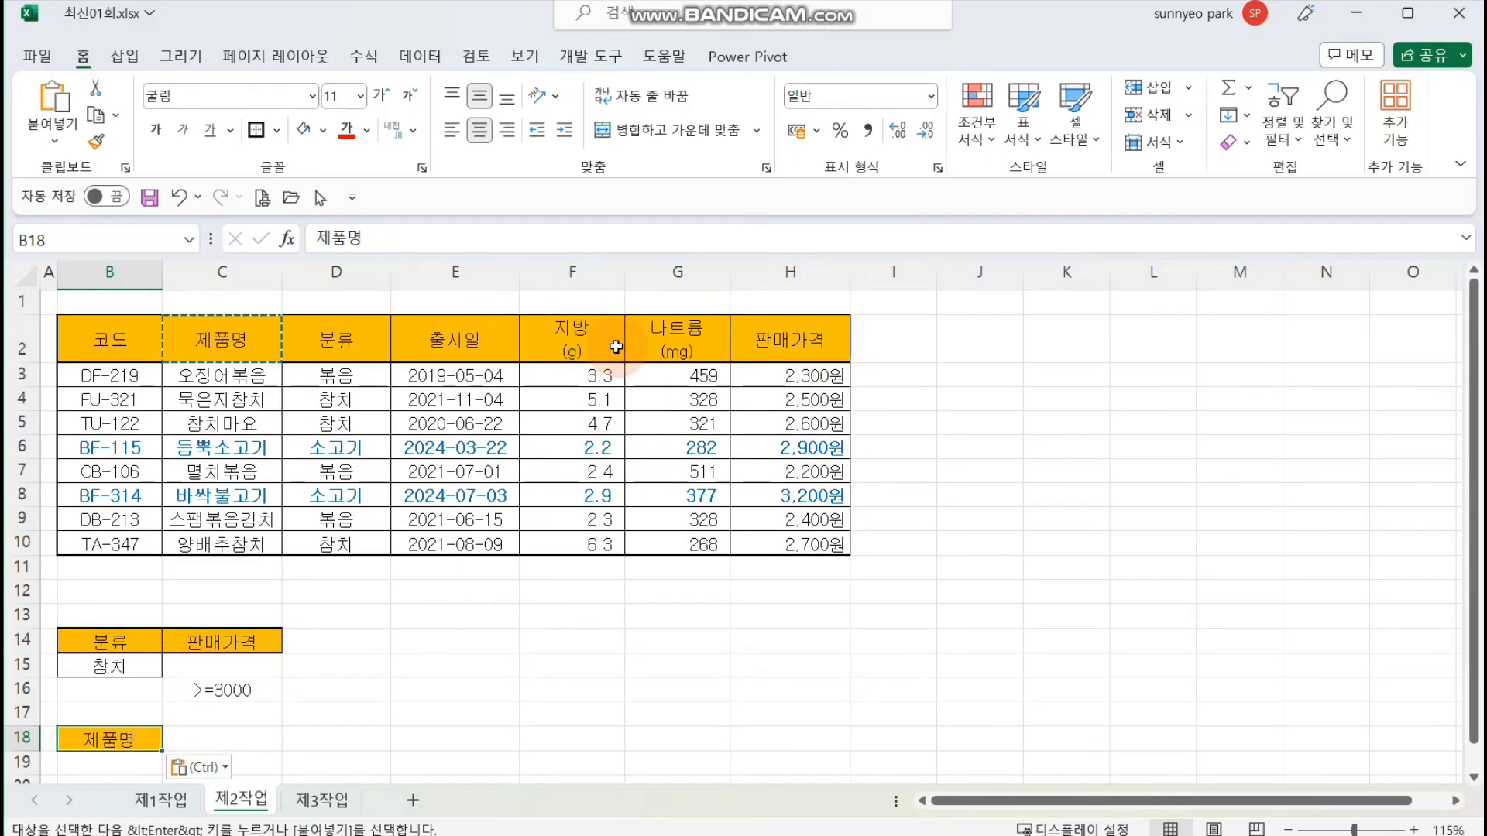
left_click_drag(569, 341, 774, 341)
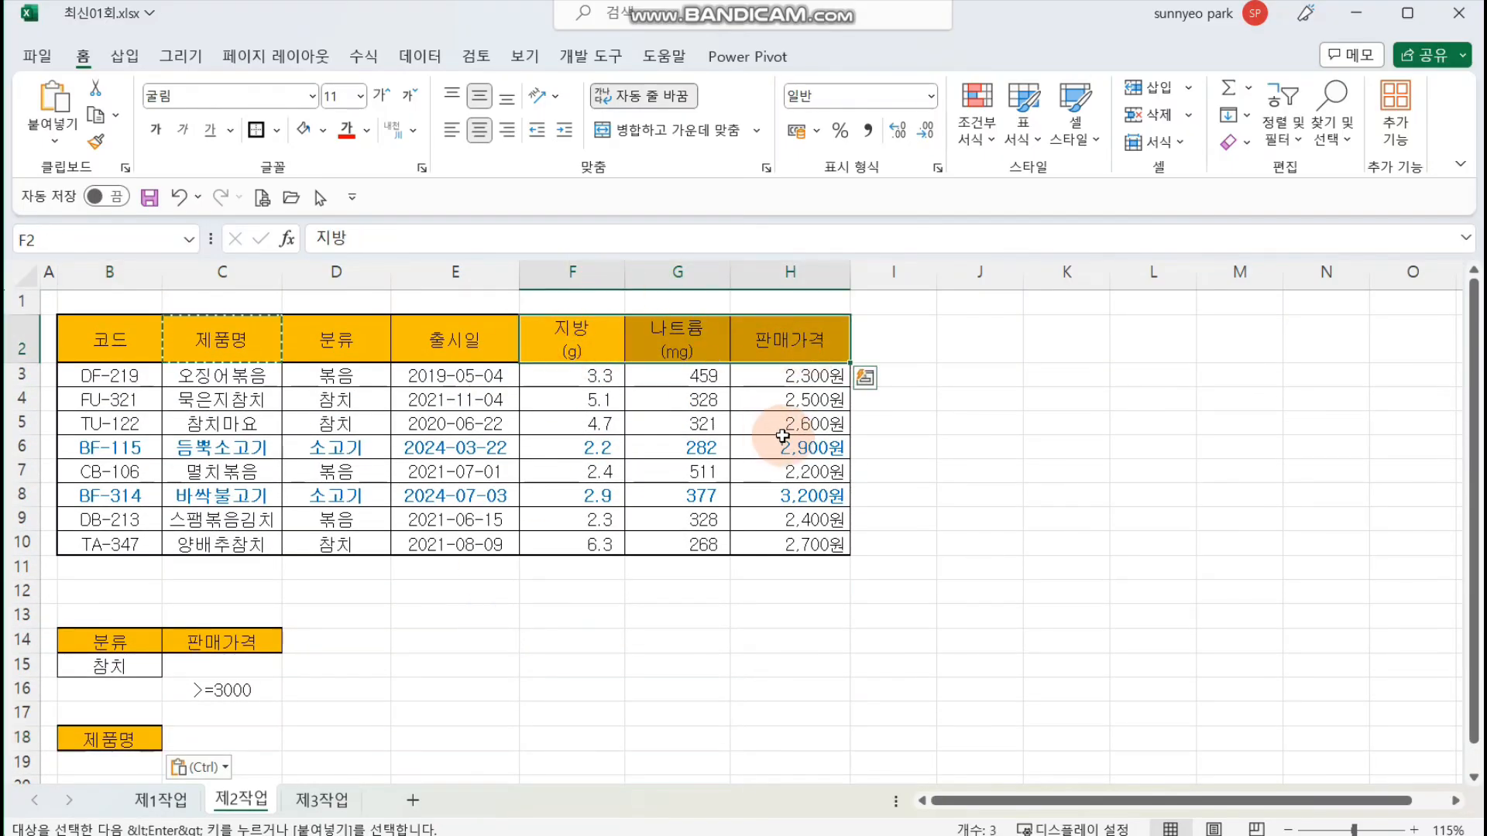
key("ctrl+c")
left_click(290, 734)
key("ctrl+v")
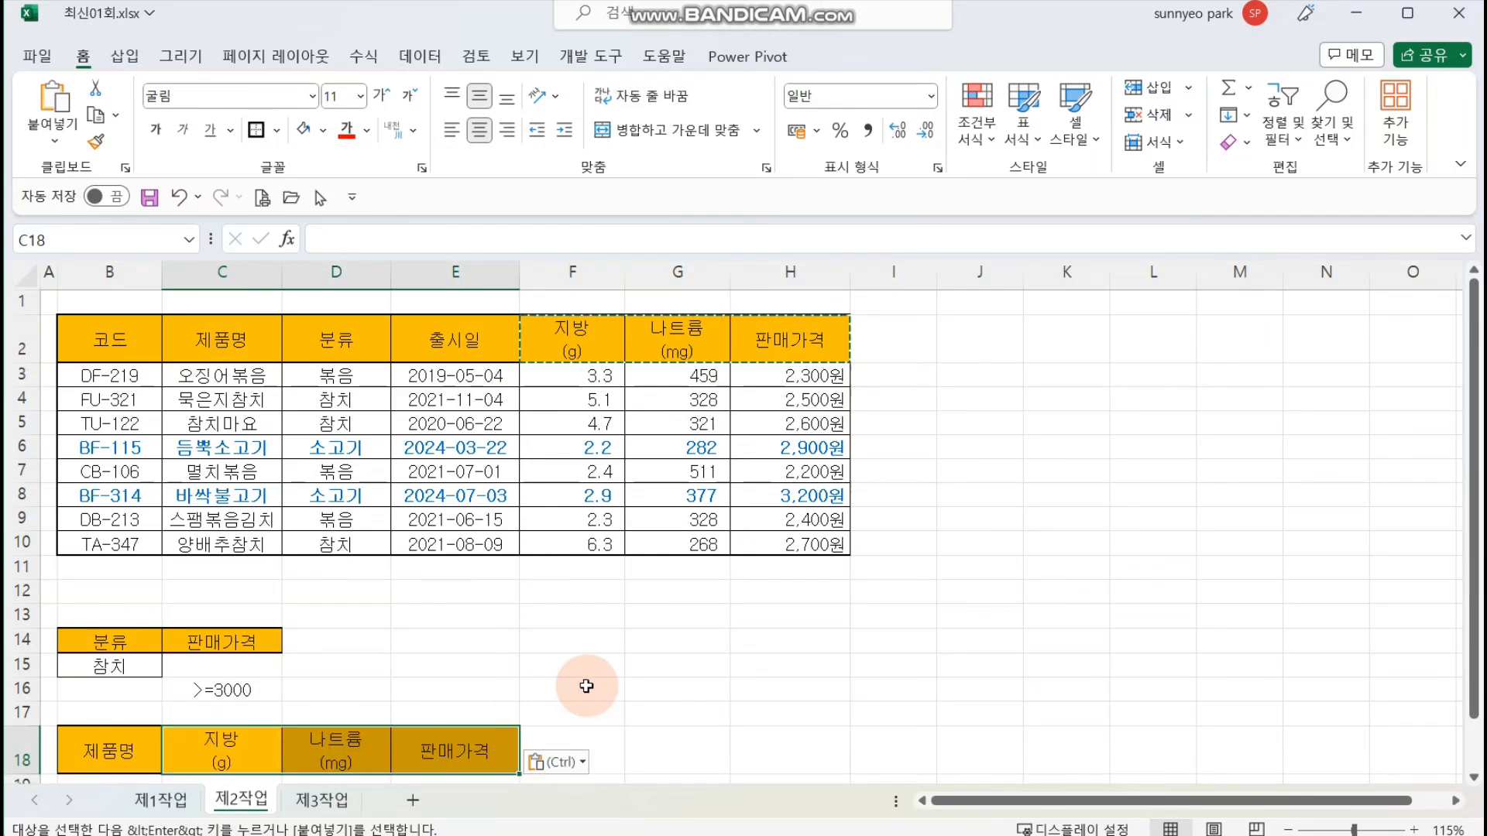
left_click(680, 664)
key("Escape")
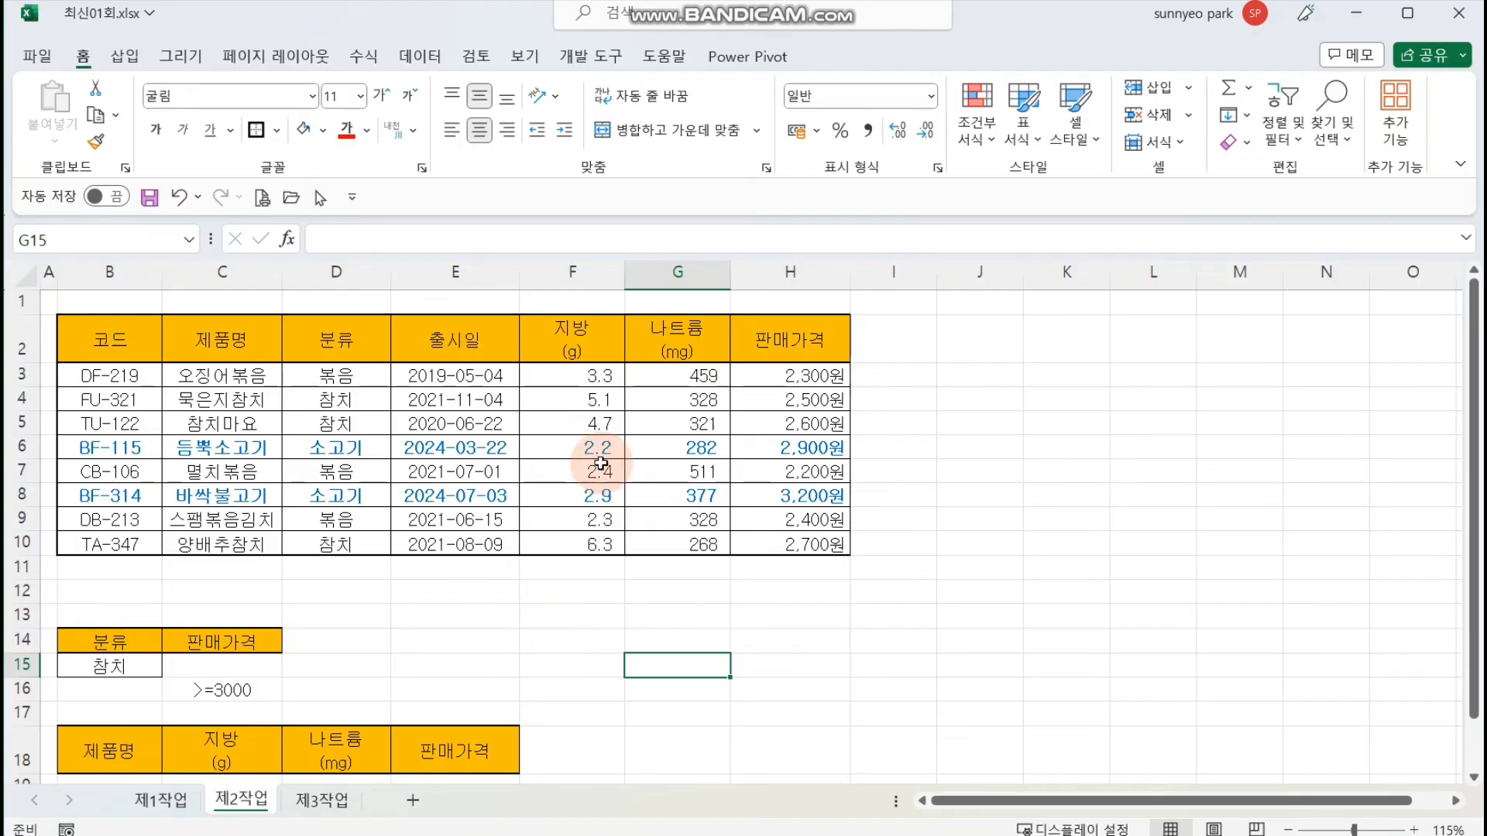
Step: Start an advanced filter on B2:H10 that copies to another location, with B14:C16 as the criteria range
left_click(577, 446)
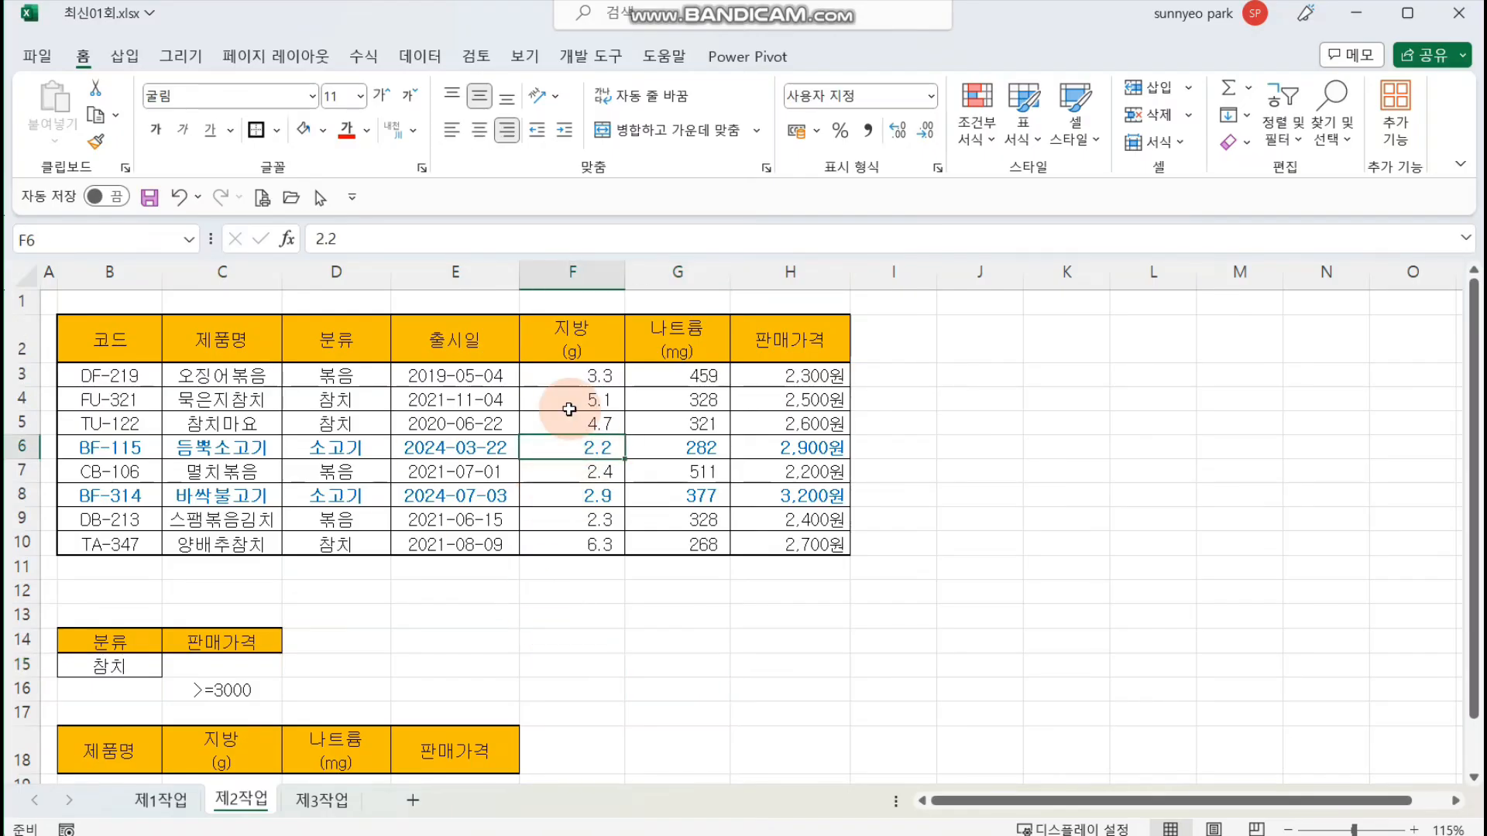
left_click(399, 58)
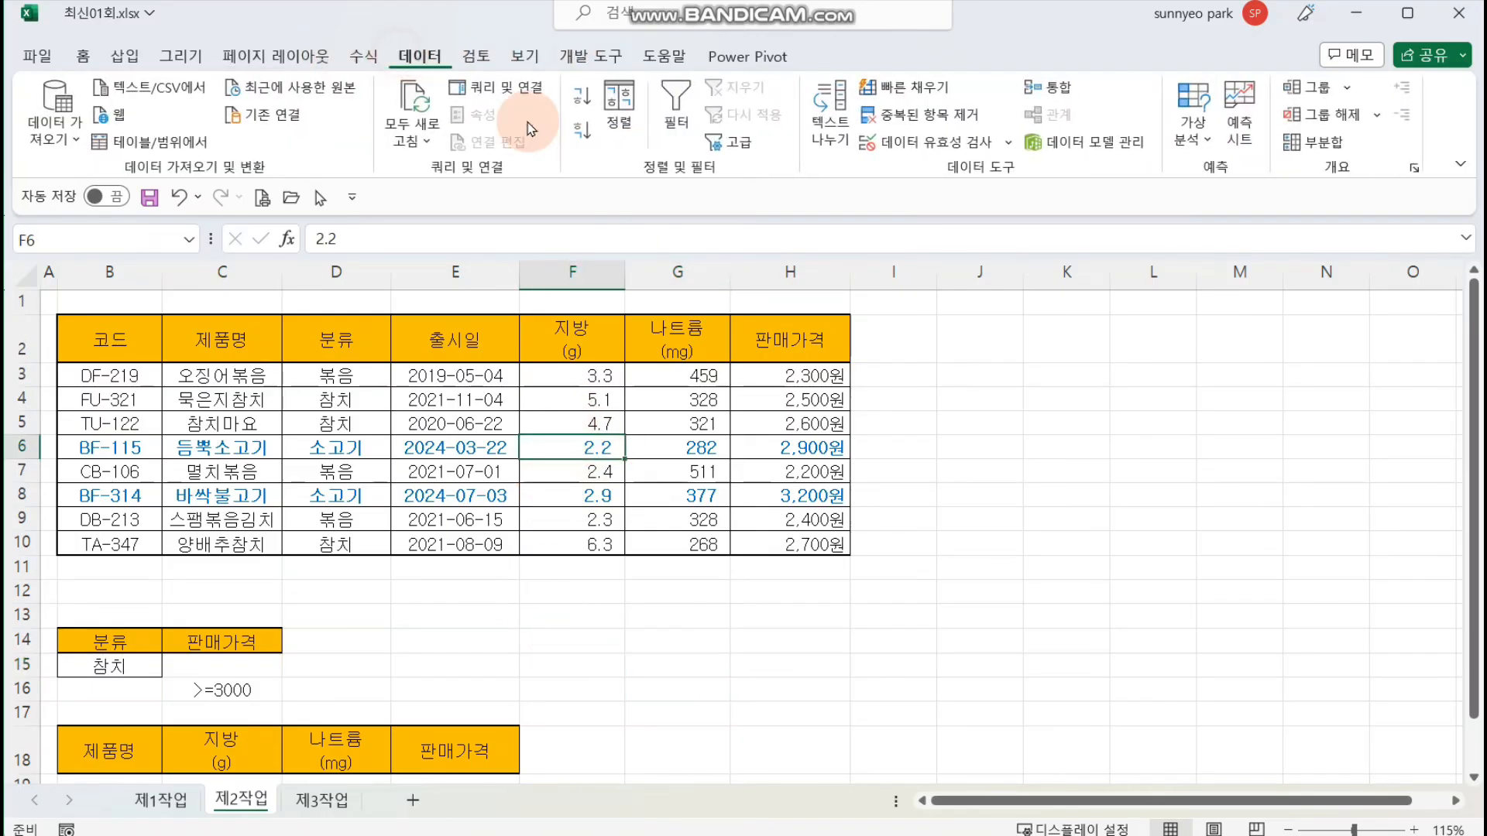
left_click(733, 141)
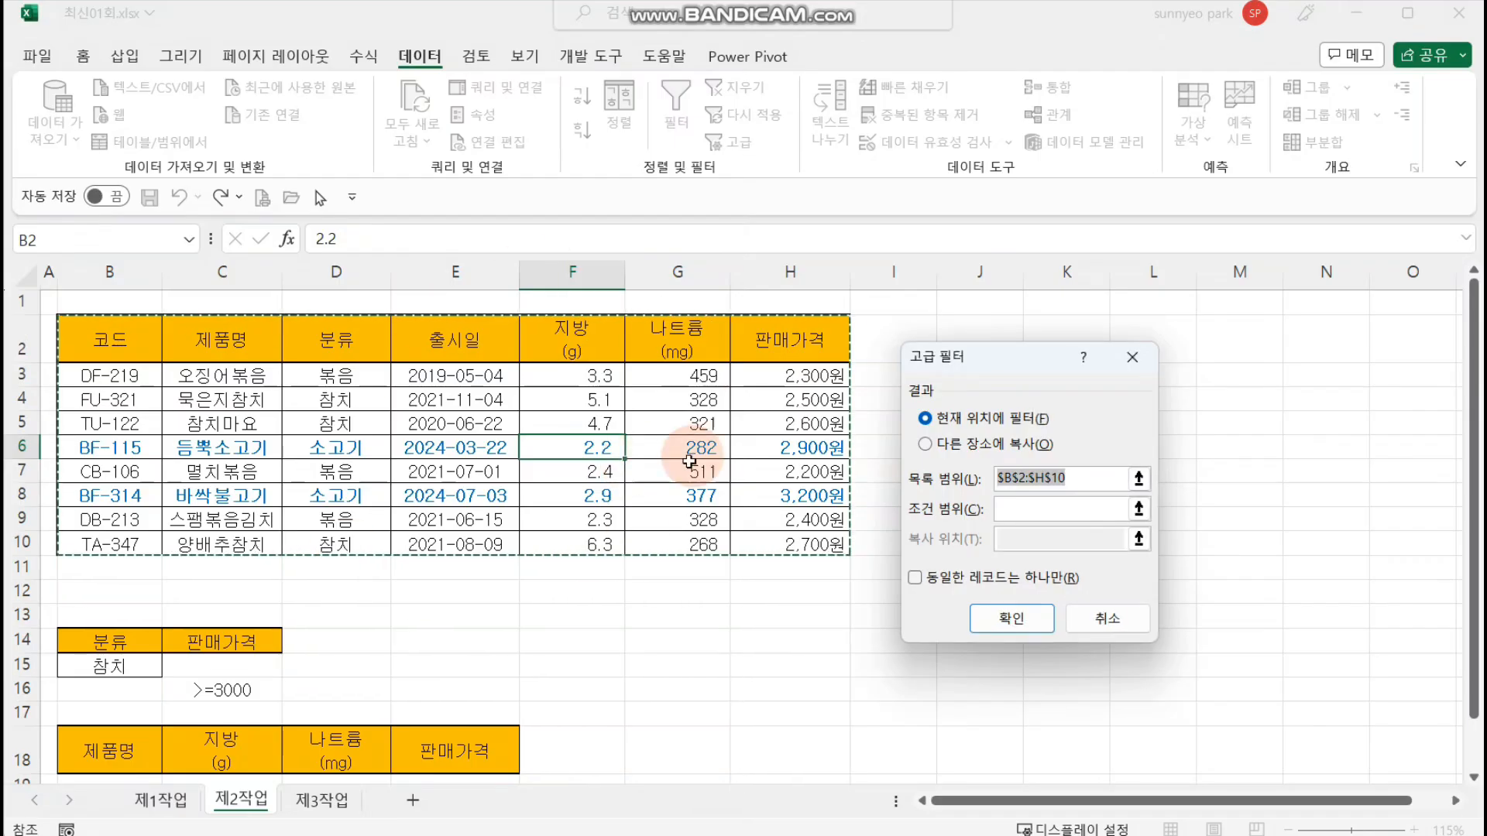
left_click(968, 444)
left_click(1045, 510)
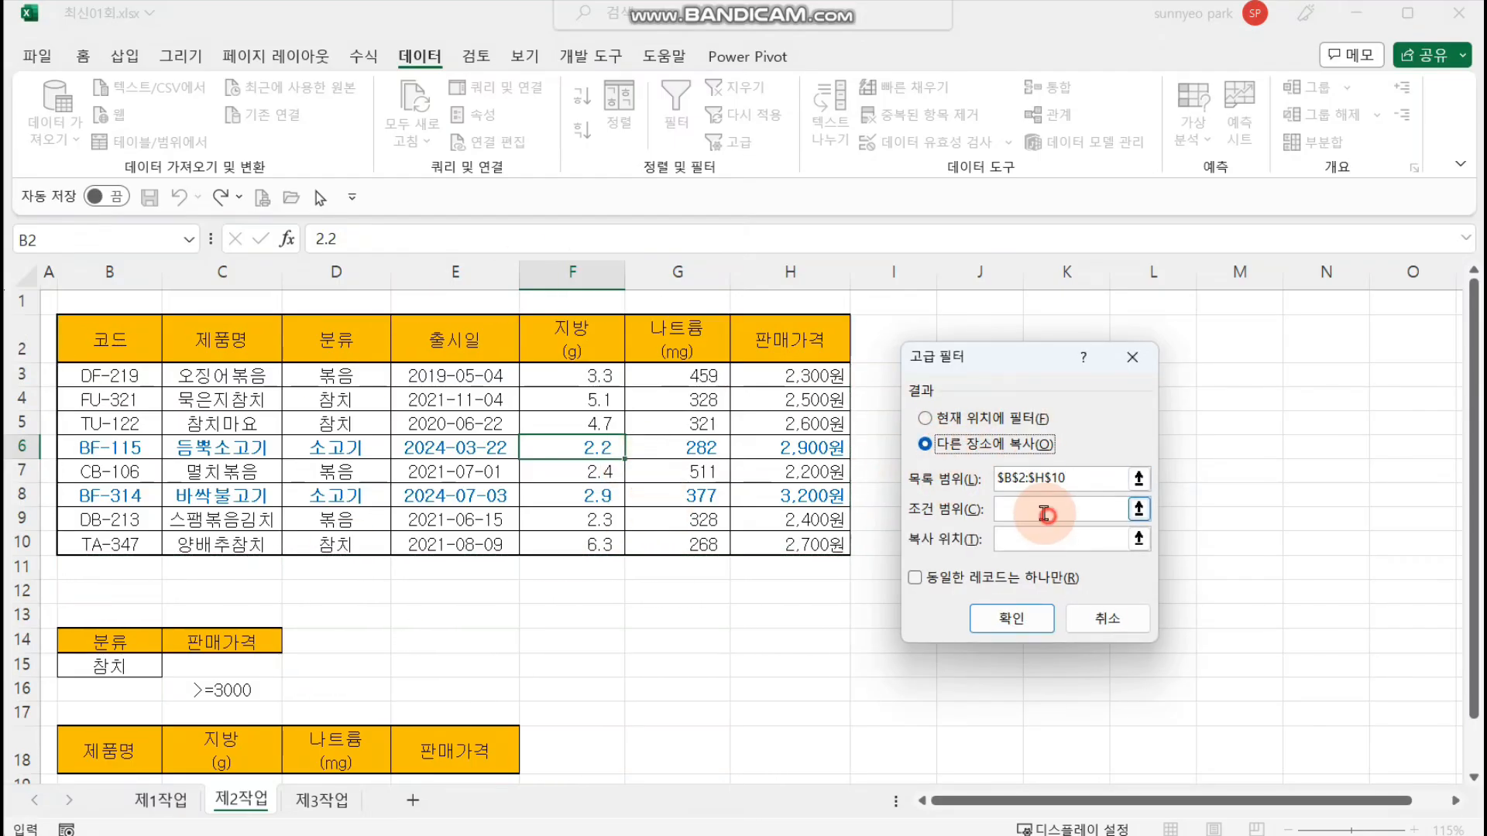
left_click_drag(980, 360, 645, 441)
scroll(641, 656, "down", 2)
scroll(639, 655, "down", 2)
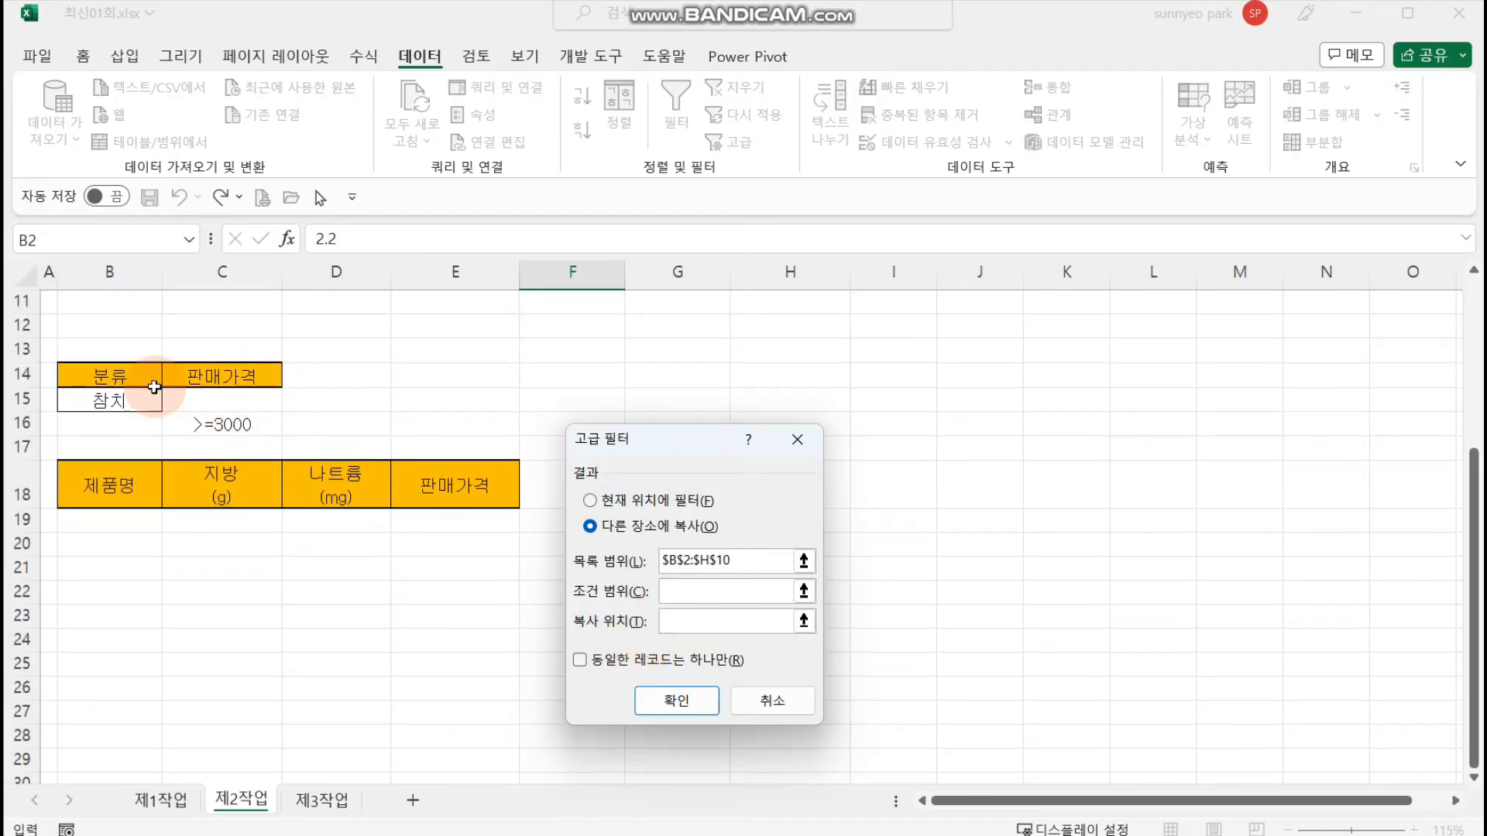
left_click_drag(109, 375, 232, 422)
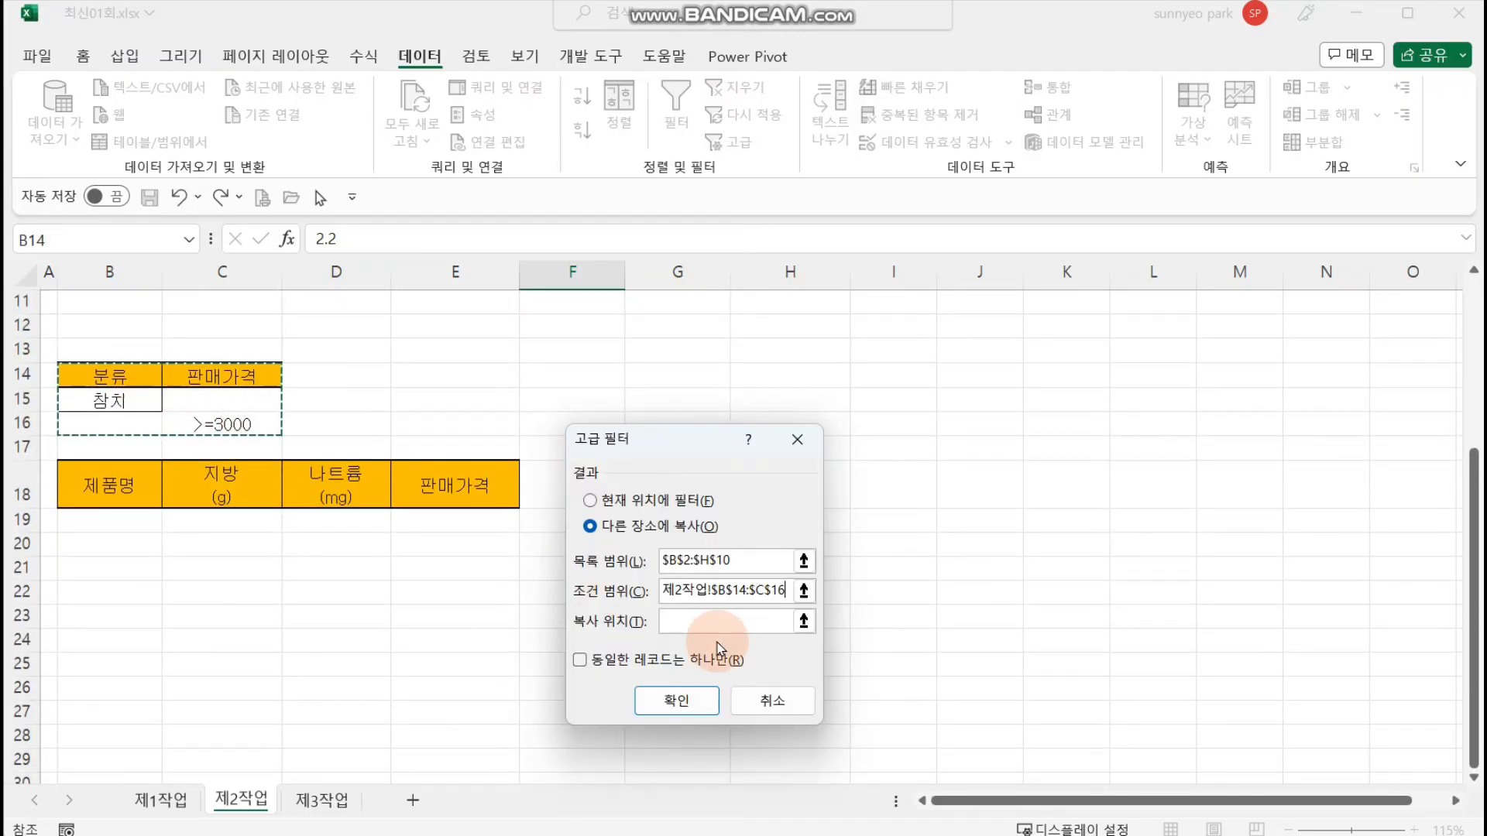
Step: Set the advanced filter's copy destination to the headers in B18:E18 and run the filter
left_click(728, 621)
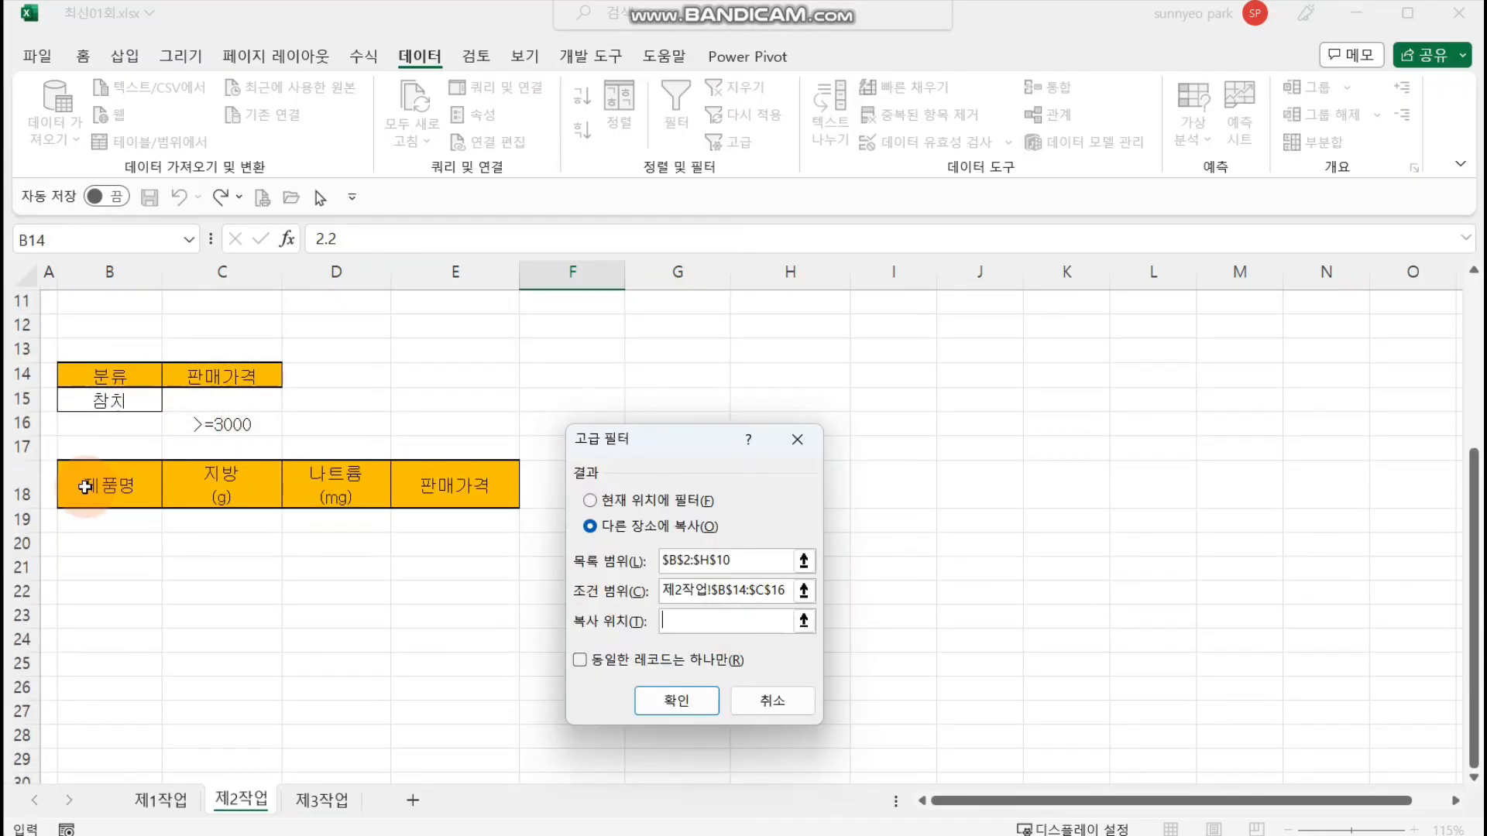
left_click_drag(86, 487, 496, 483)
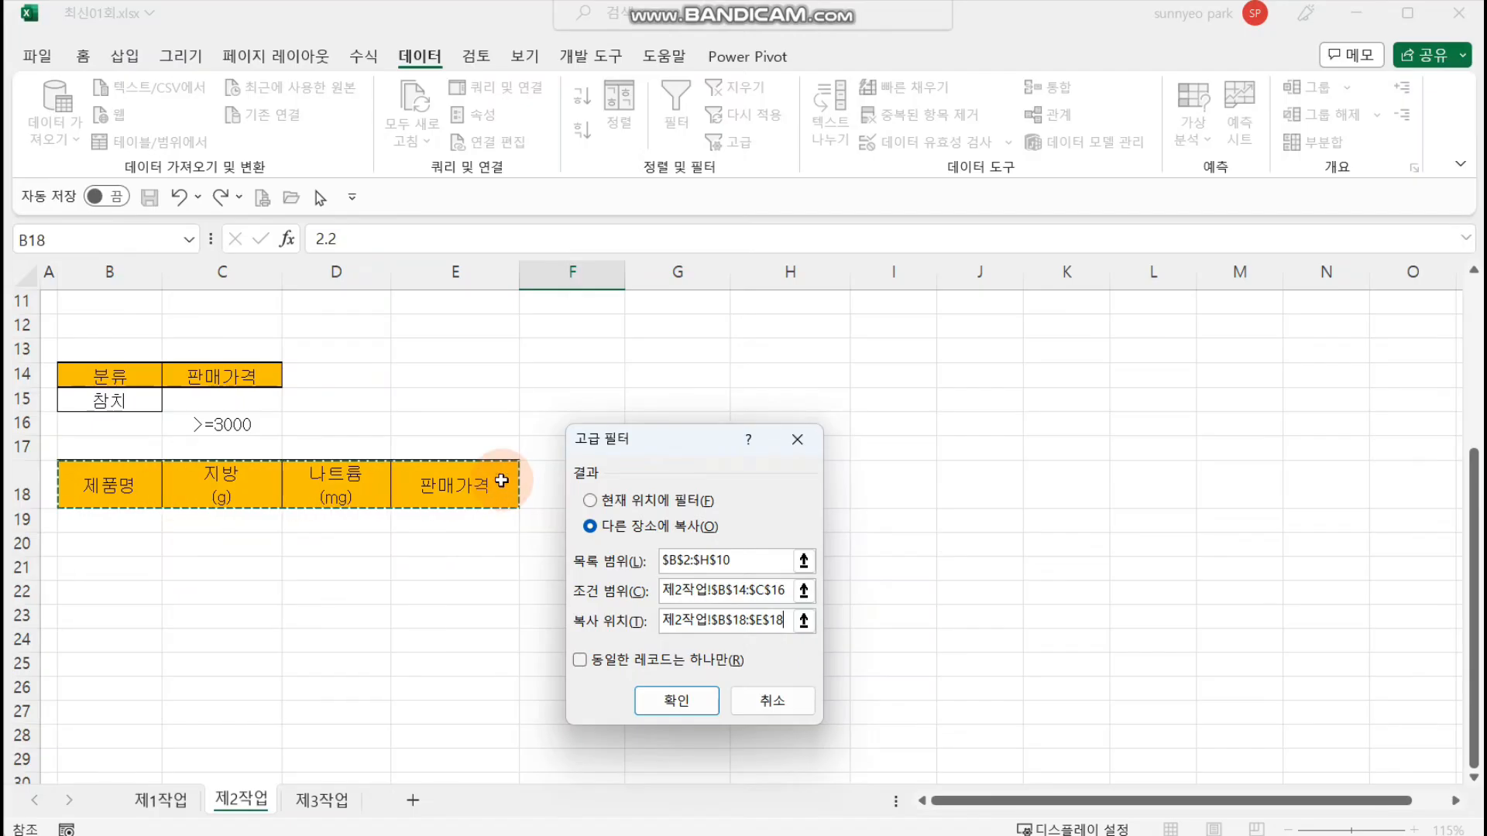
left_click(676, 700)
scroll(677, 681, "up", 2)
left_click(681, 689)
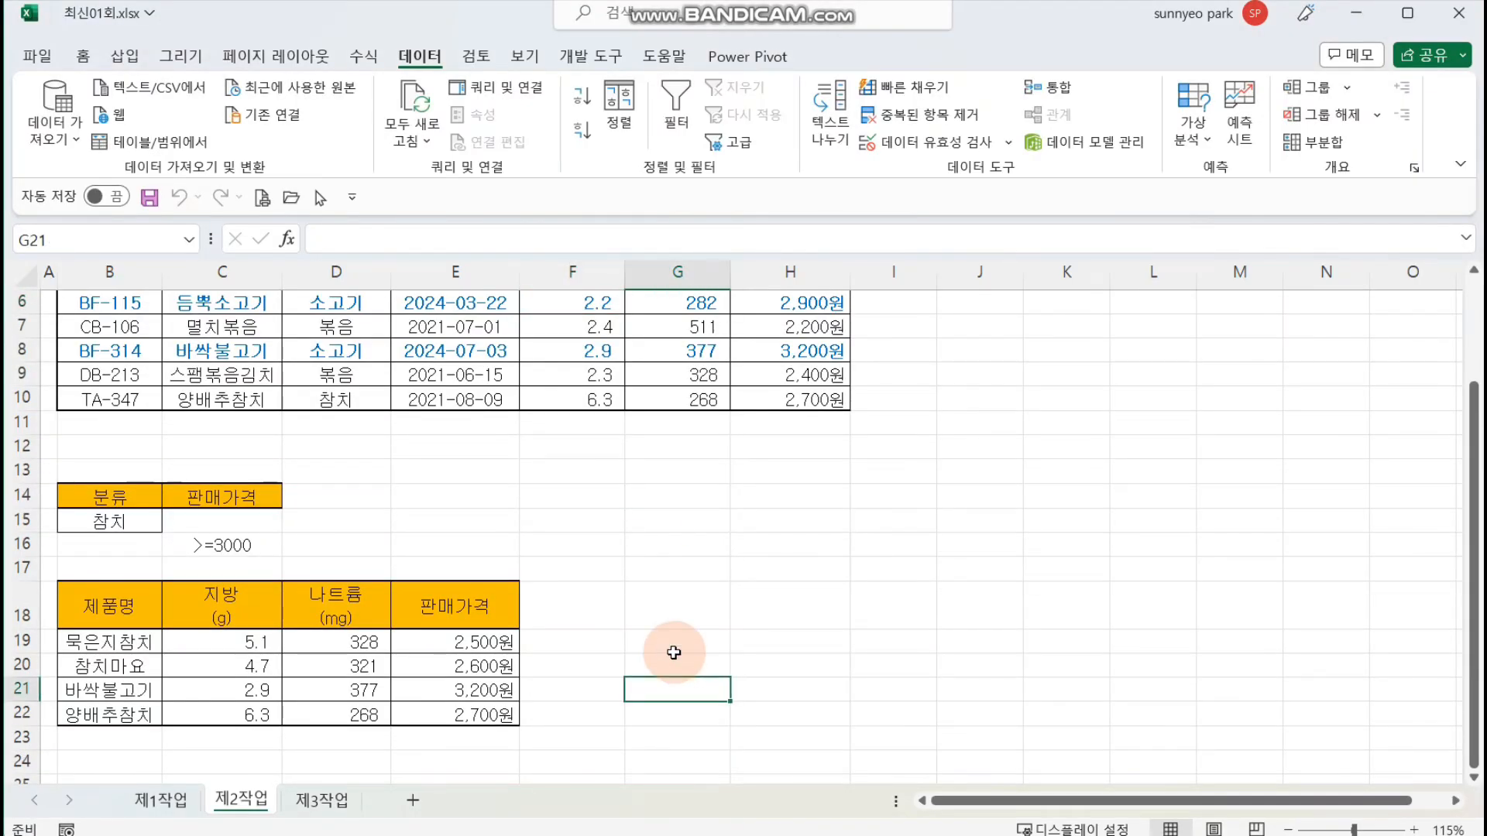
Step: Remove the fill color (채우기 없음) from the filtered result range B18:E22
left_click_drag(117, 607, 446, 705)
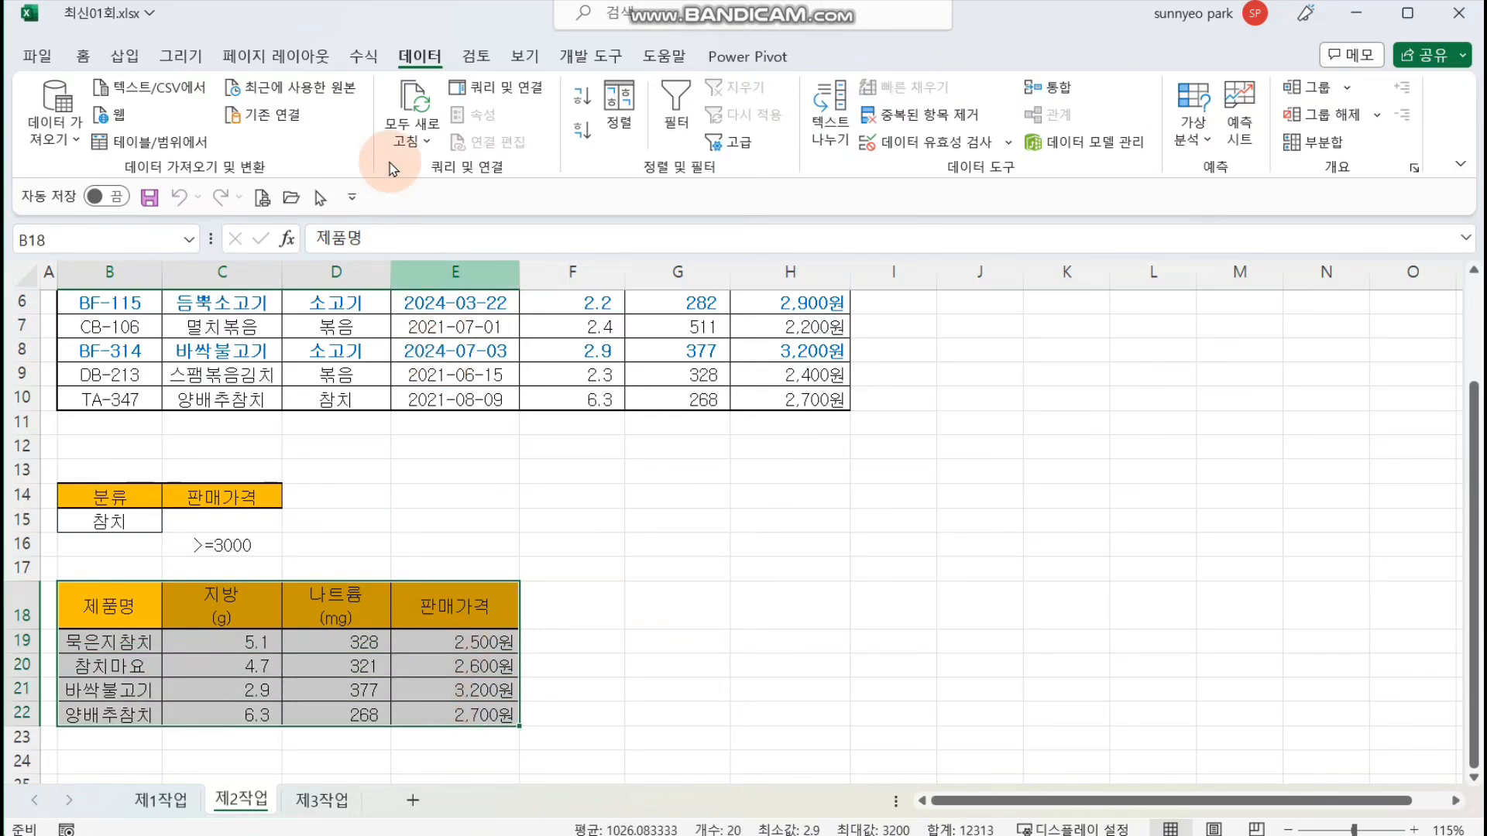
left_click(124, 55)
left_click(83, 55)
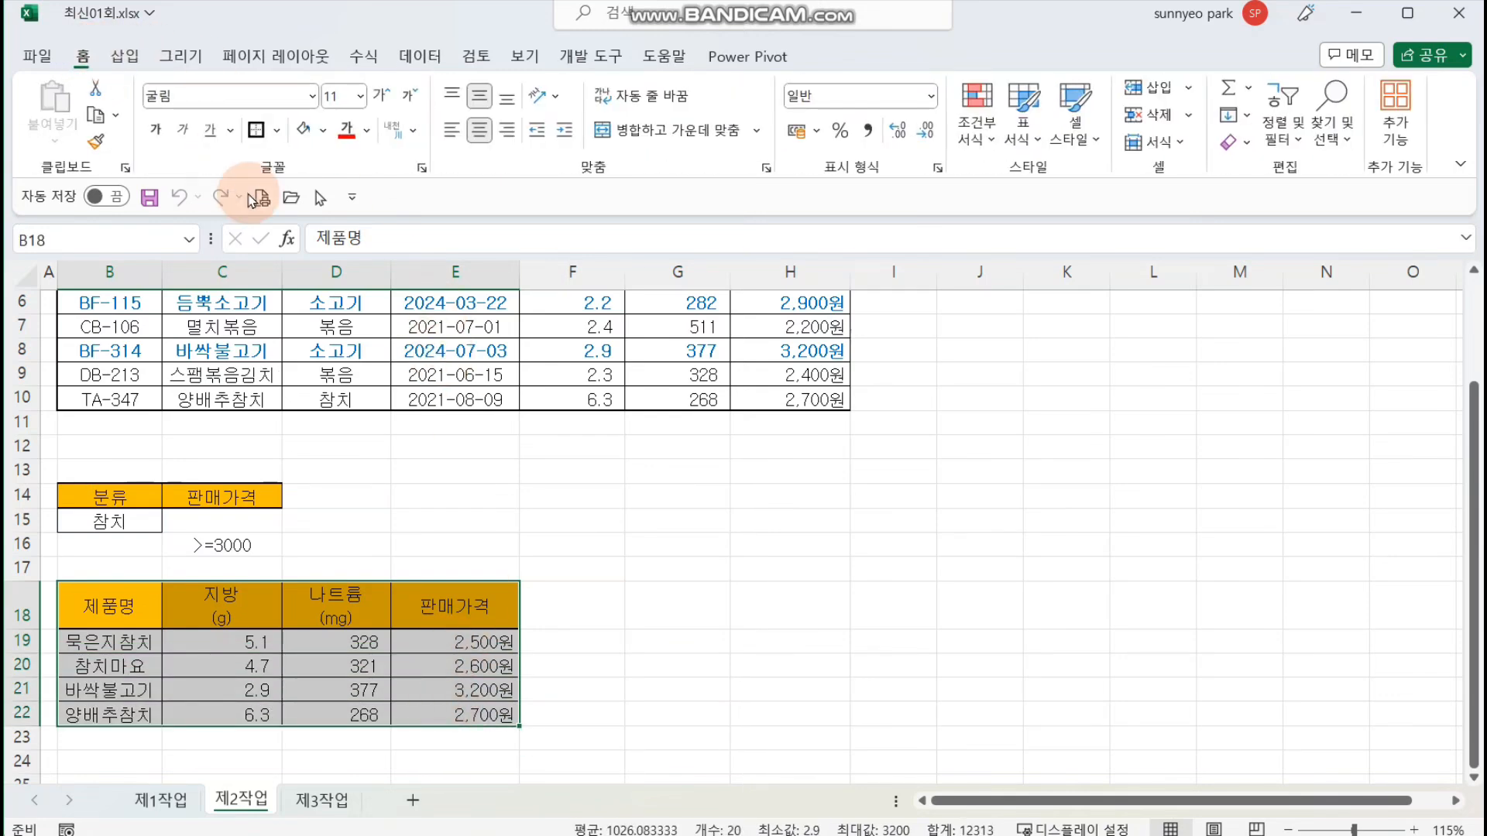
left_click(324, 130)
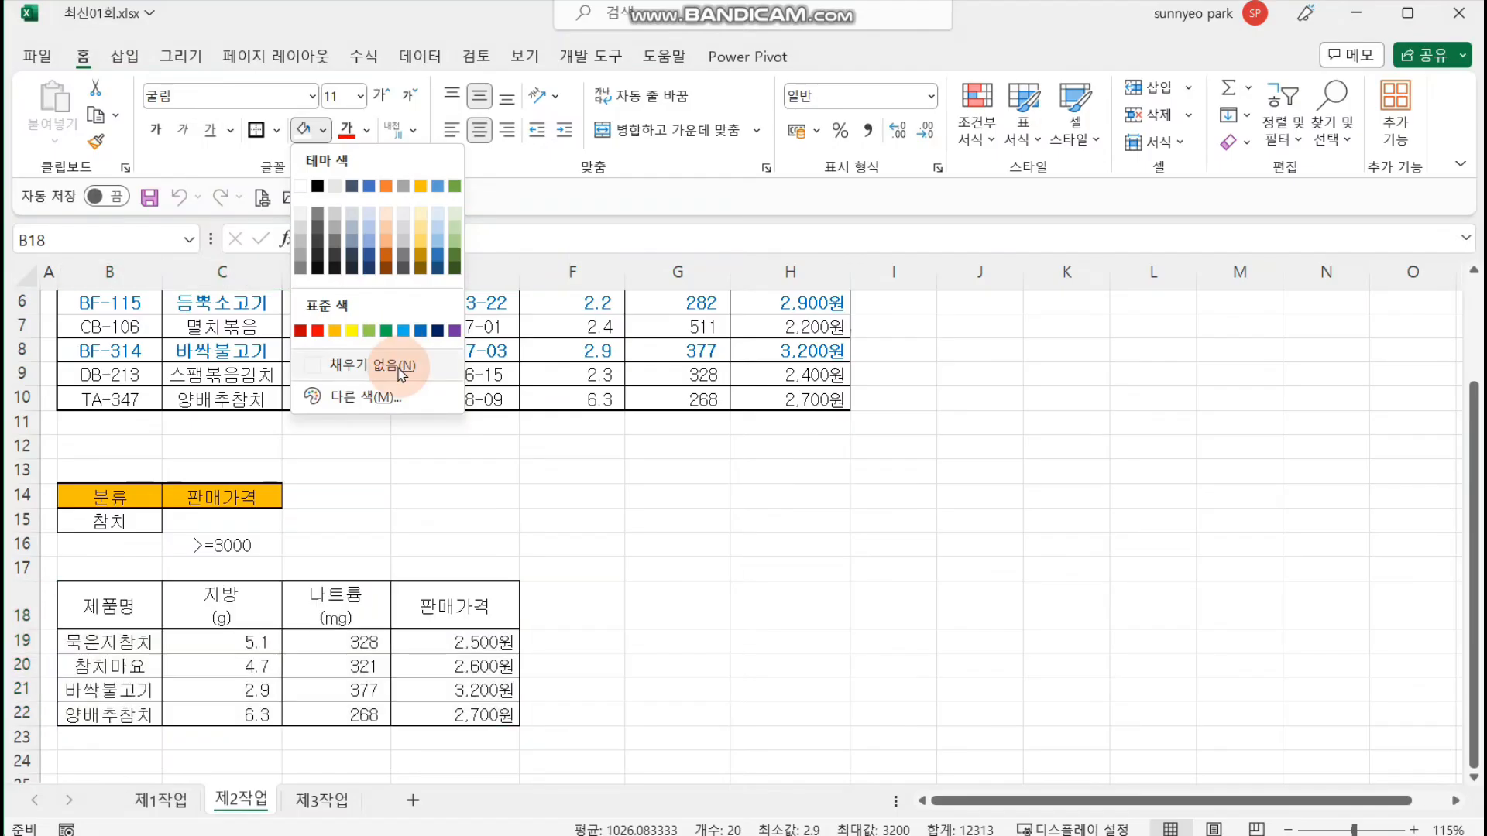
left_click(401, 374)
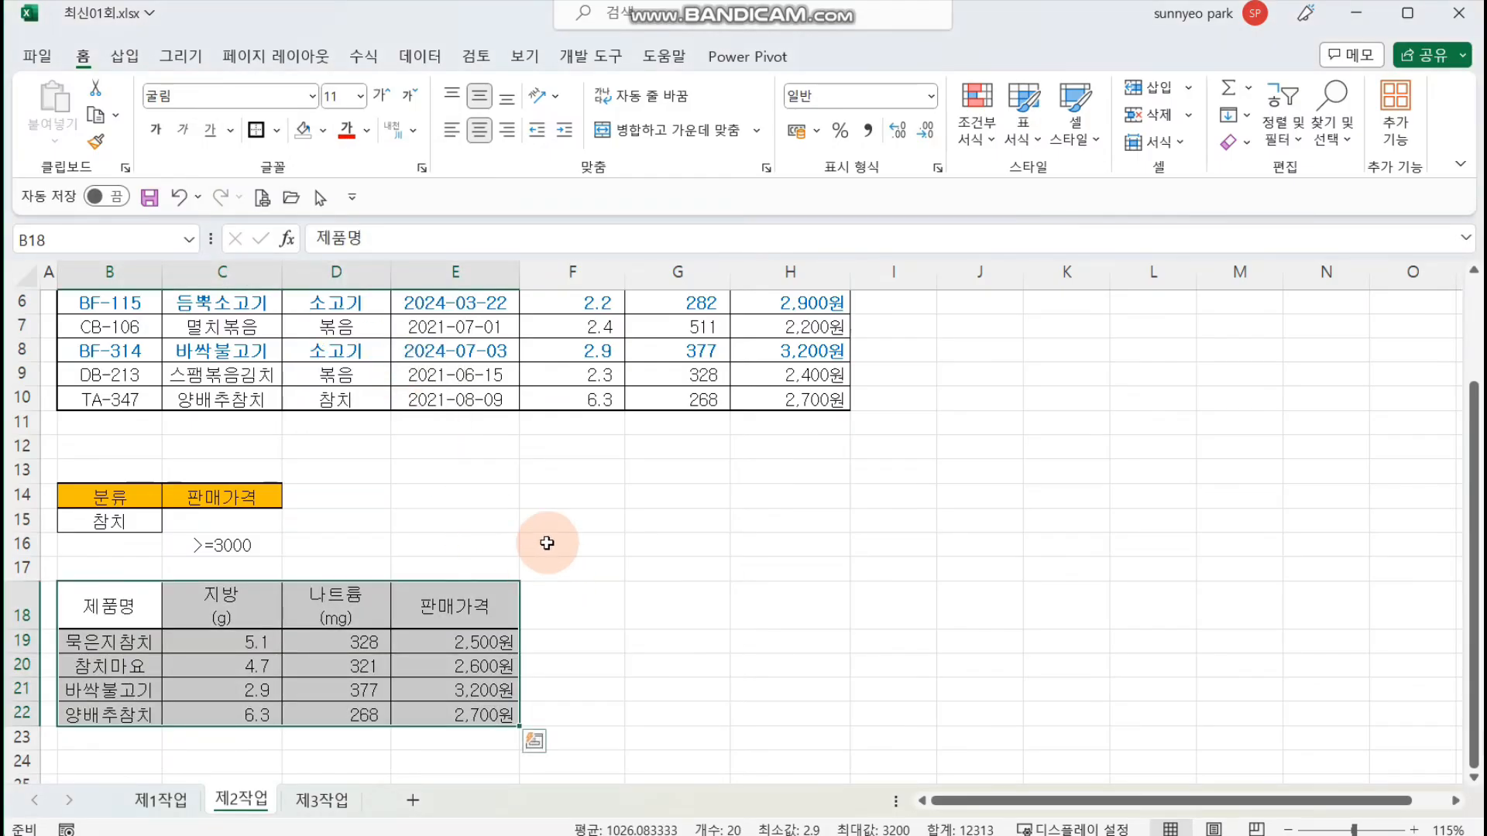
Step: Format B18:E22 as a table with headers, using the blue style from the first row of the medium (중간) group
left_click(1022, 128)
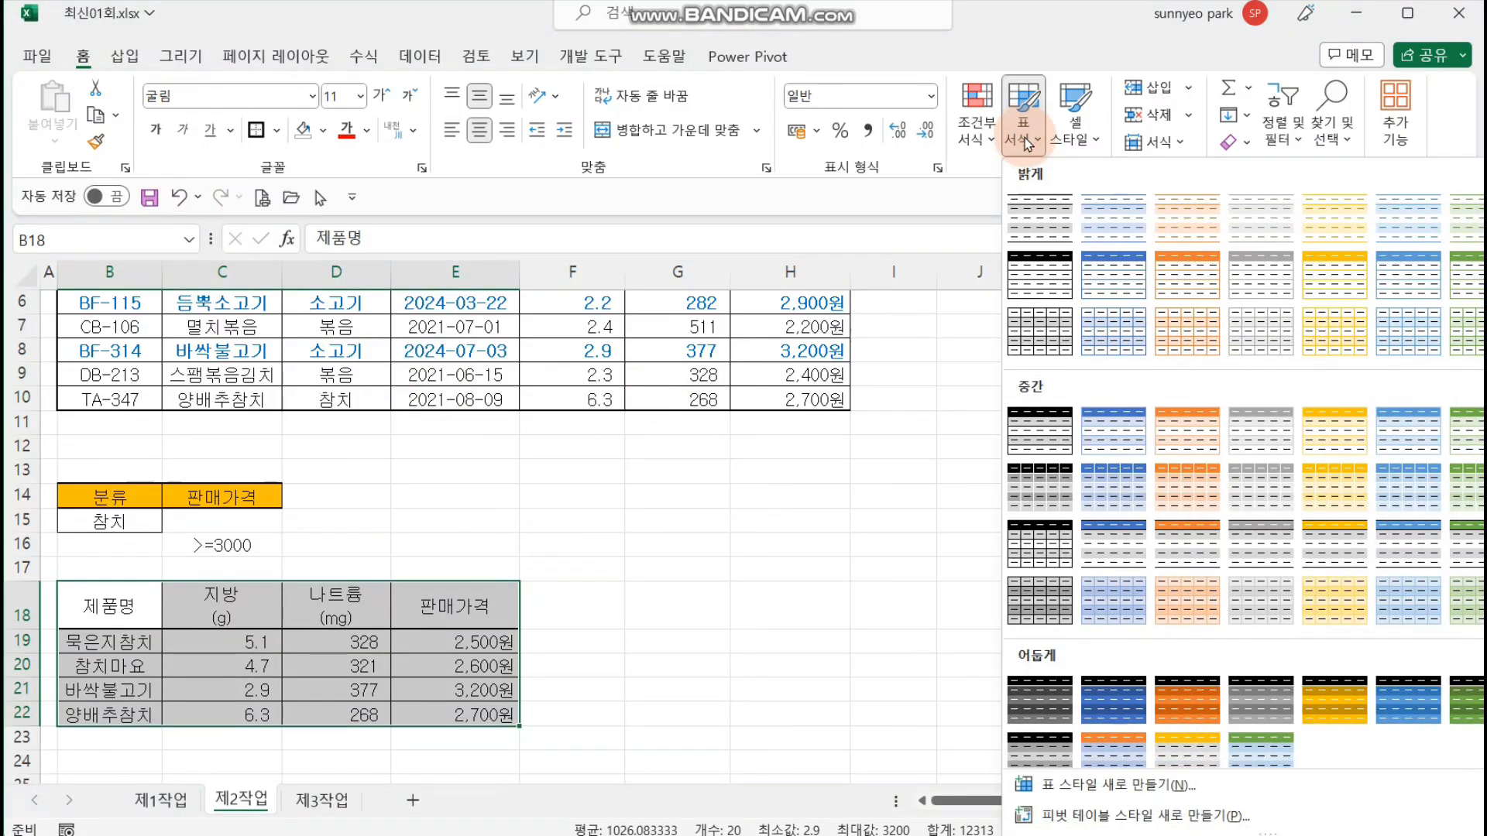
left_click(1409, 432)
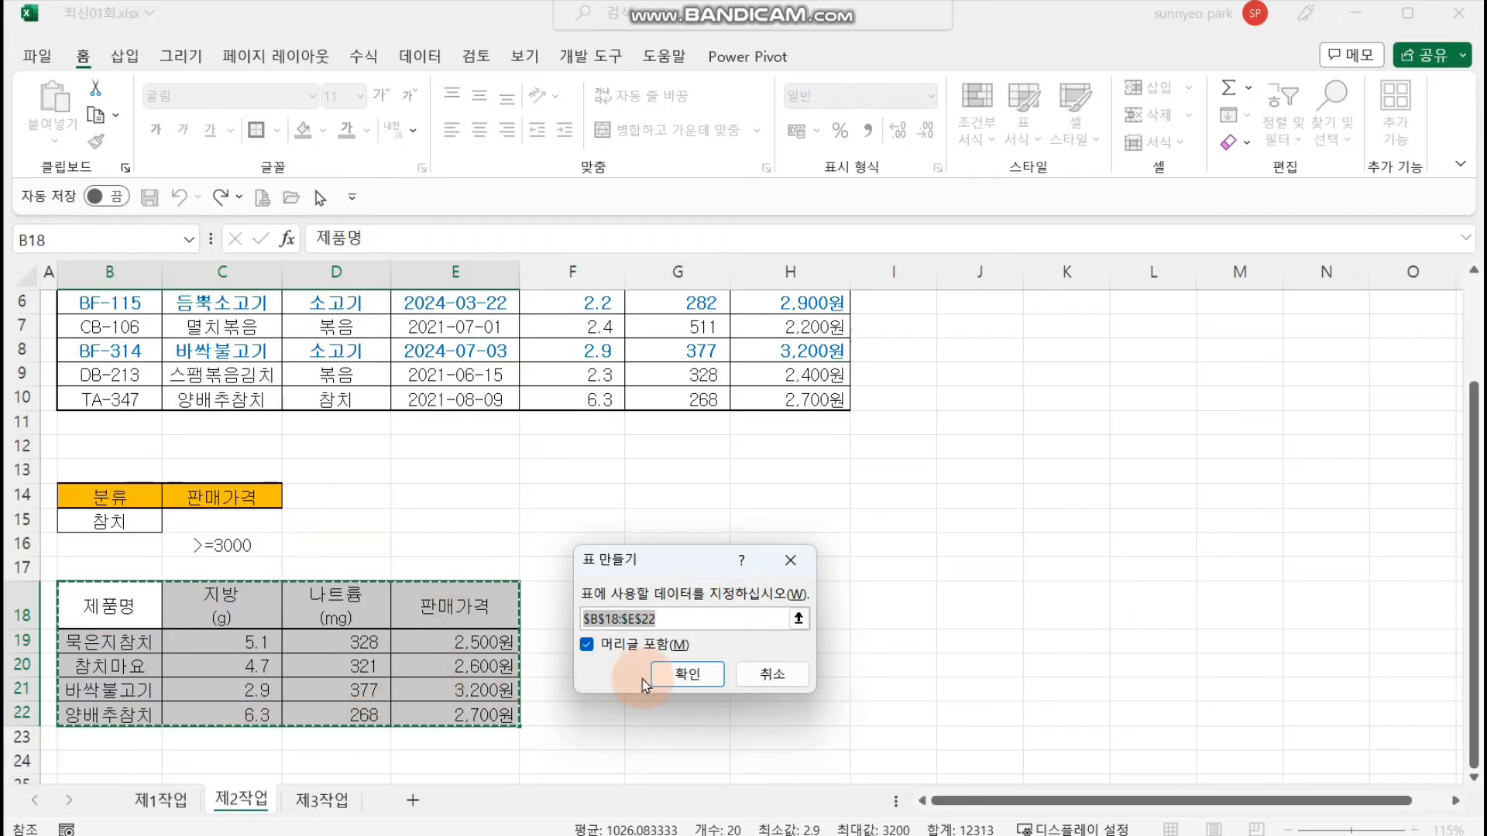
left_click(681, 674)
left_click(682, 678)
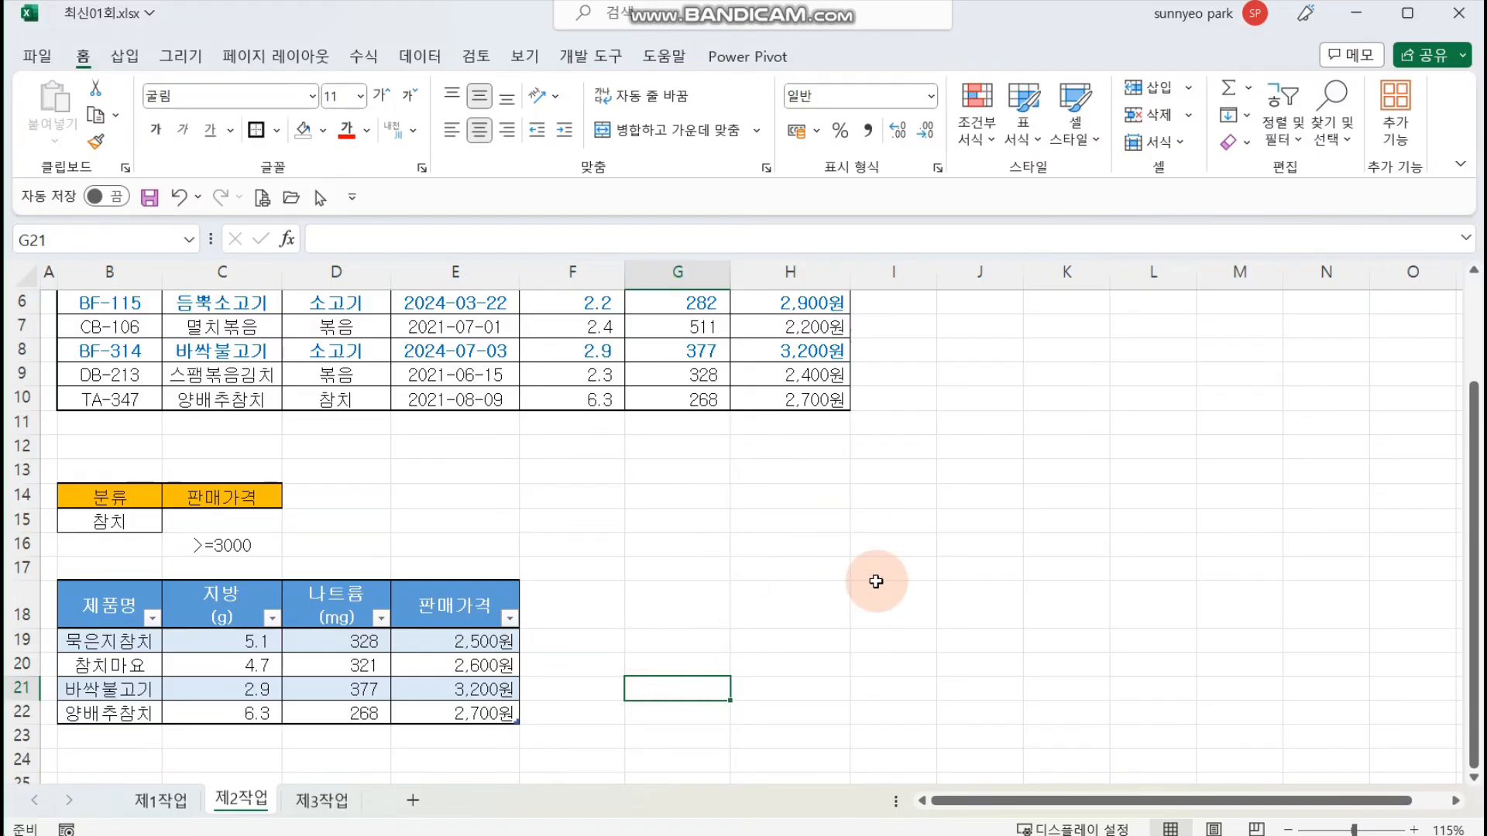
Step: Look at the empty 제3작업 sheet, then return to 제1작업 and select cell H7 inside the comparison table
left_click(326, 799)
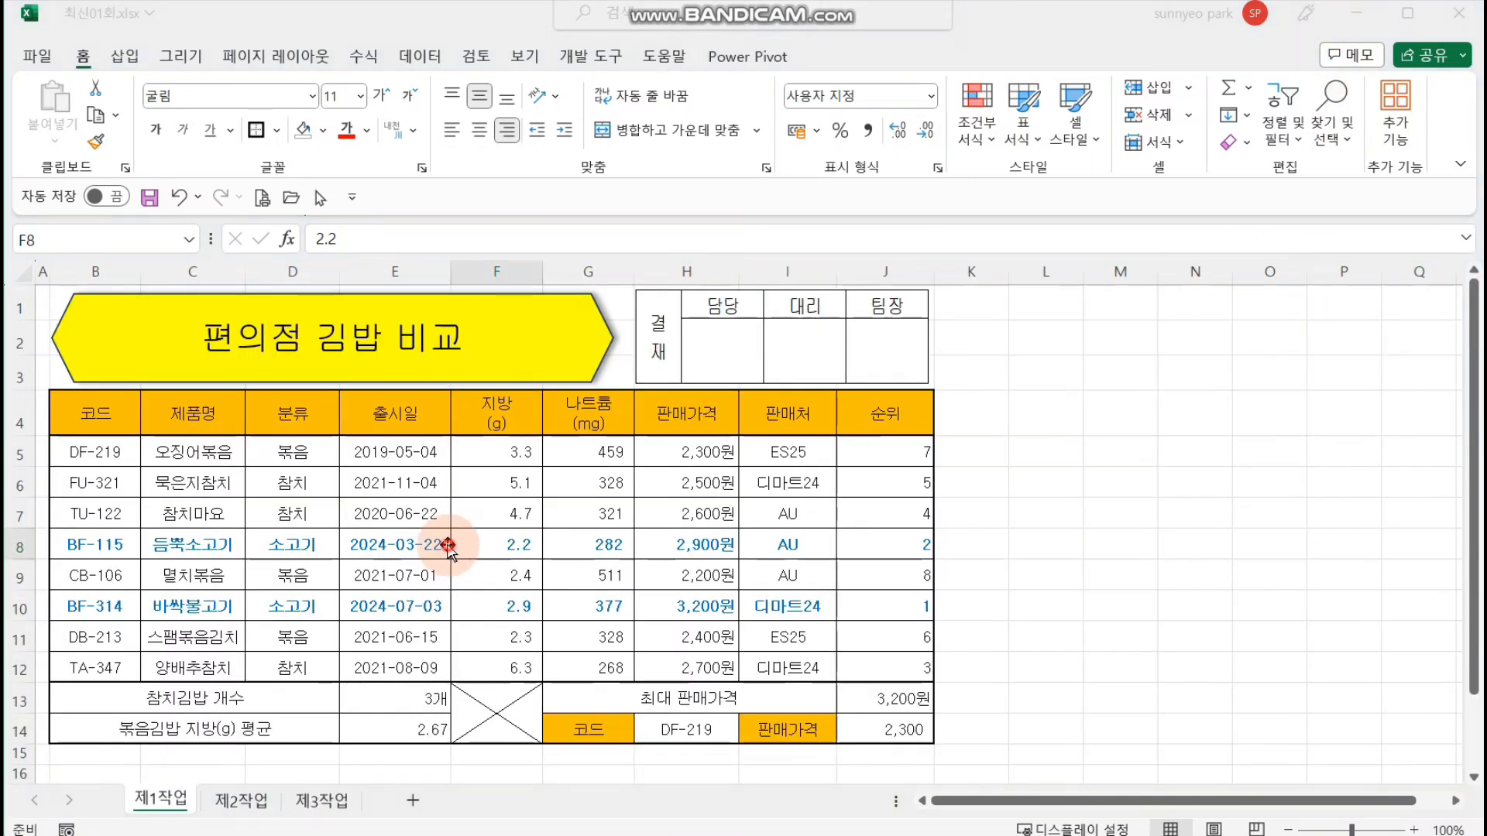
left_click(685, 514)
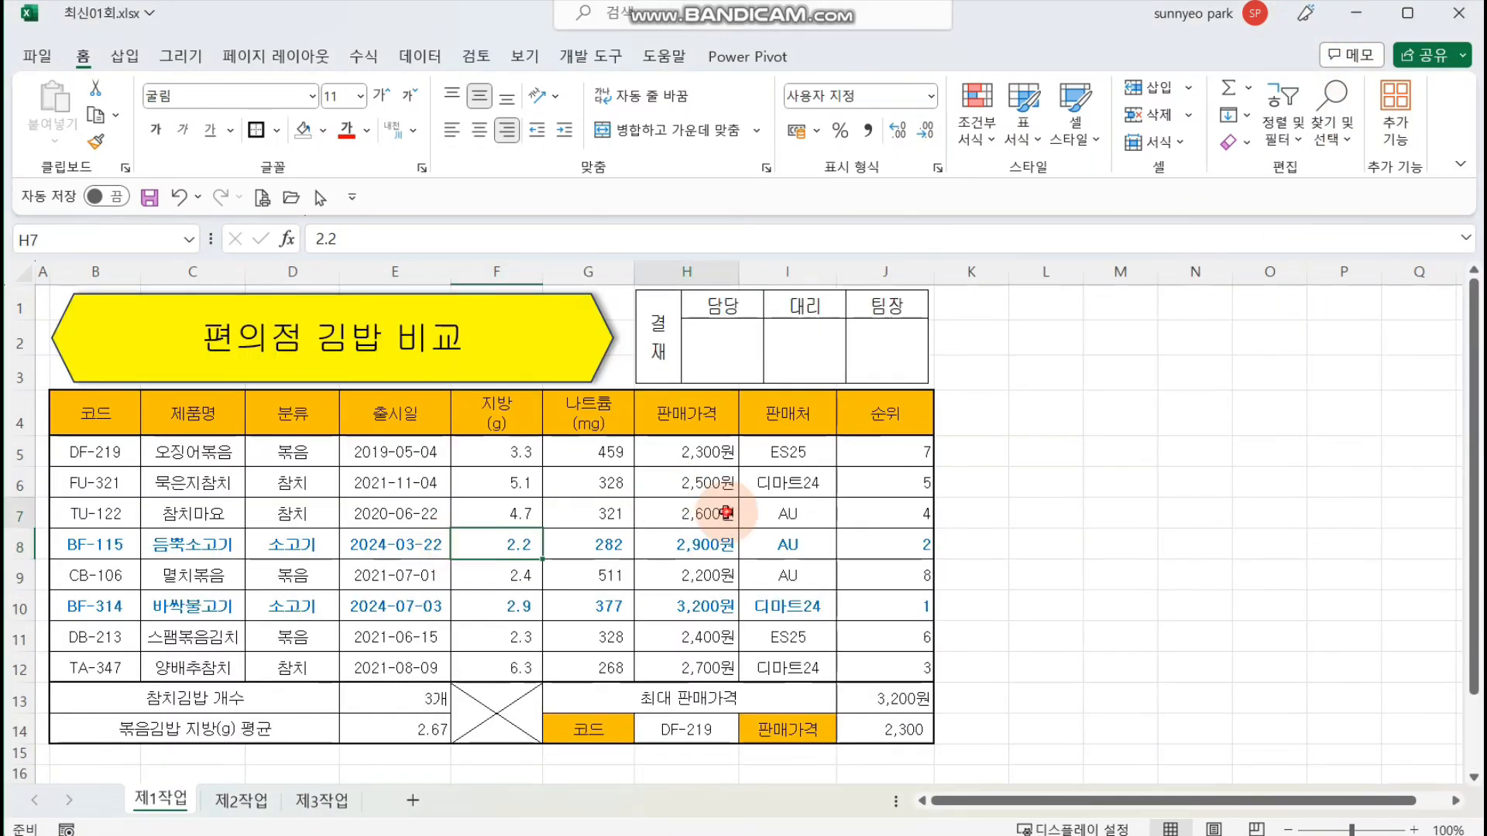
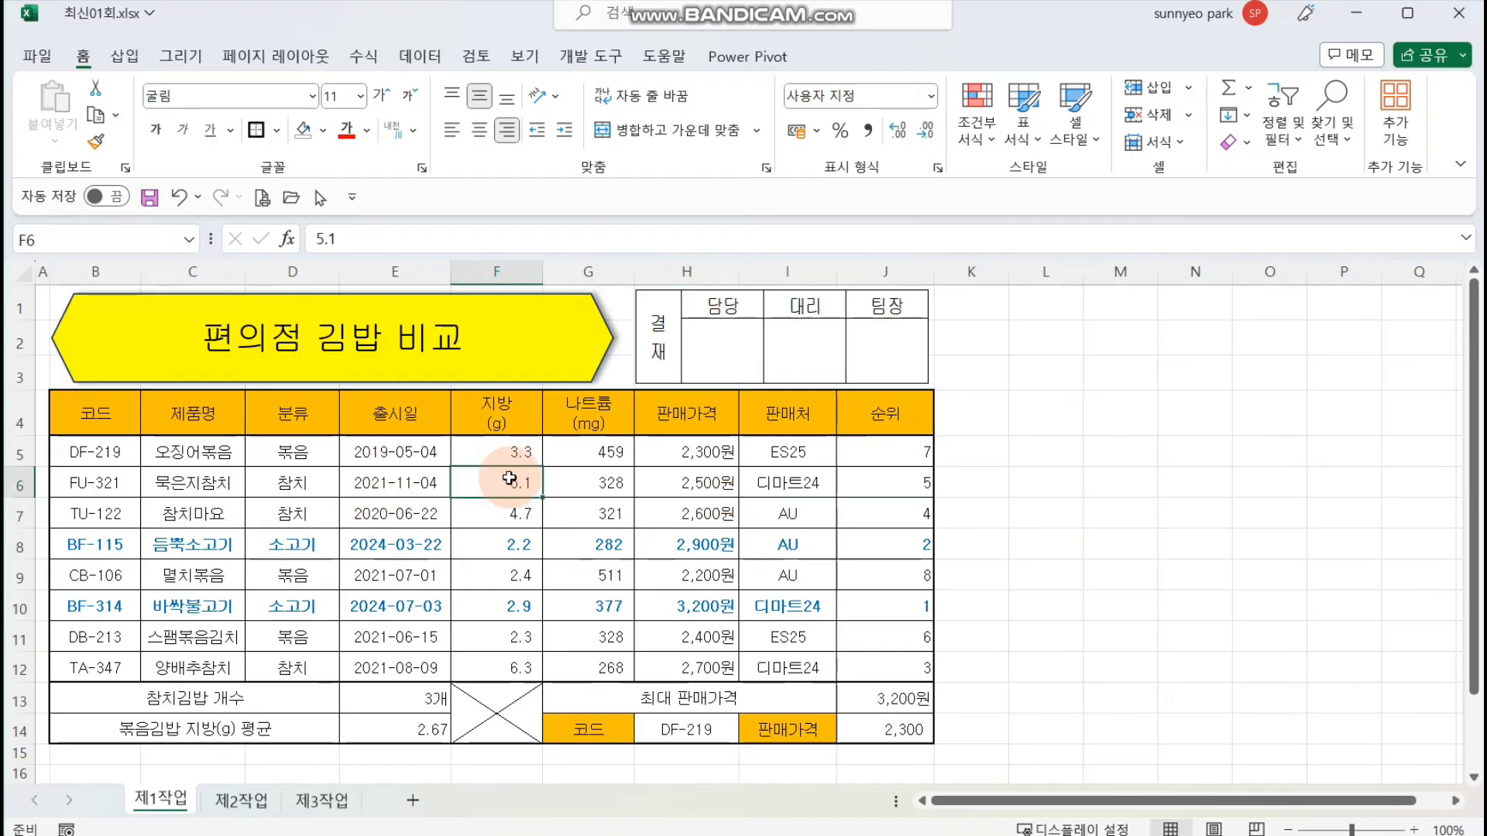
Step: Create a pivot table from 제1작업 range B4:H12, placed in the existing worksheet 제3작업 at cell B2
left_click(123, 57)
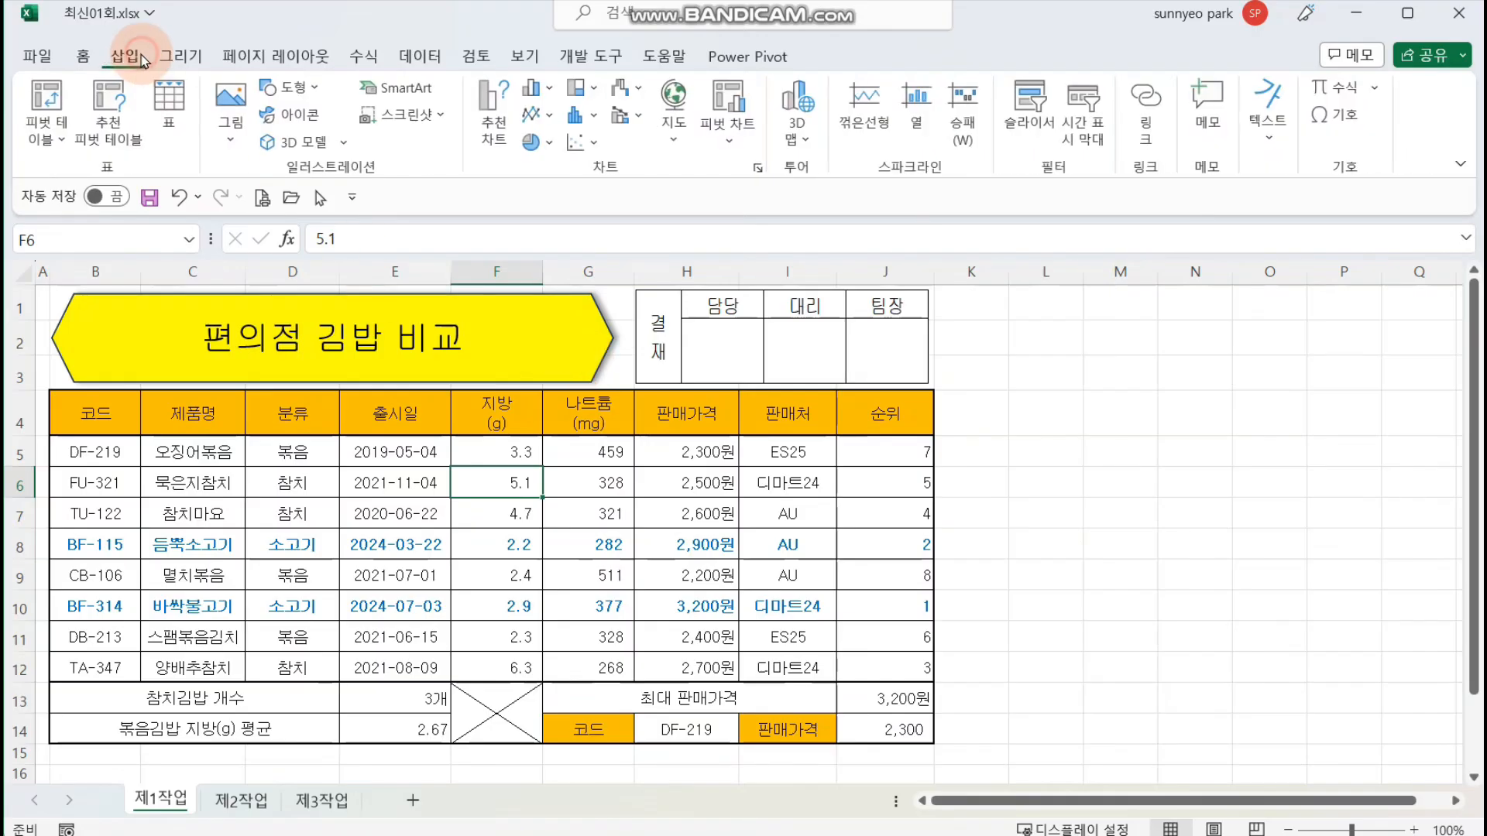
left_click(58, 98)
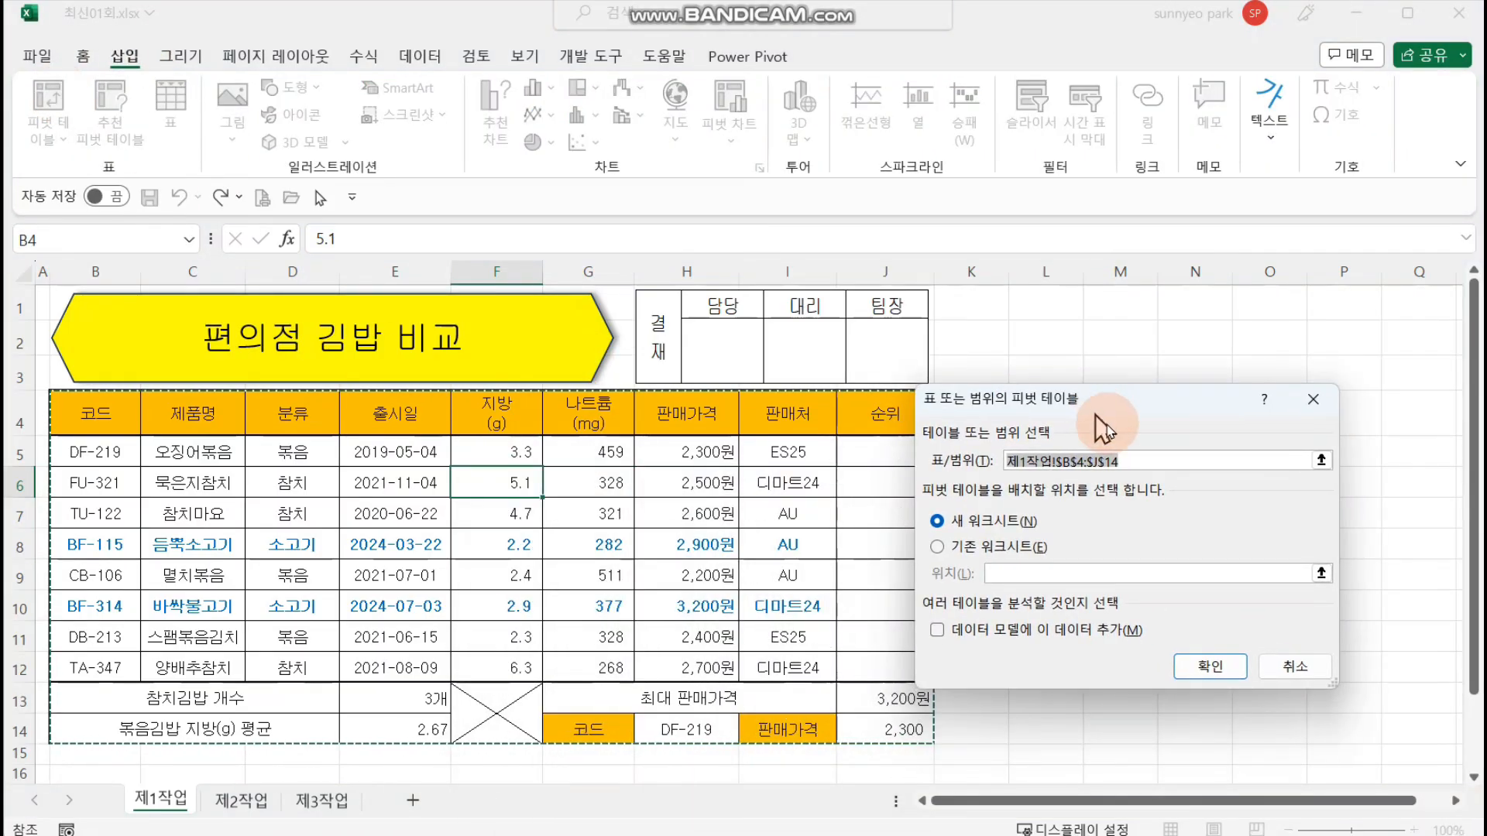
left_click_drag(1100, 428, 1133, 448)
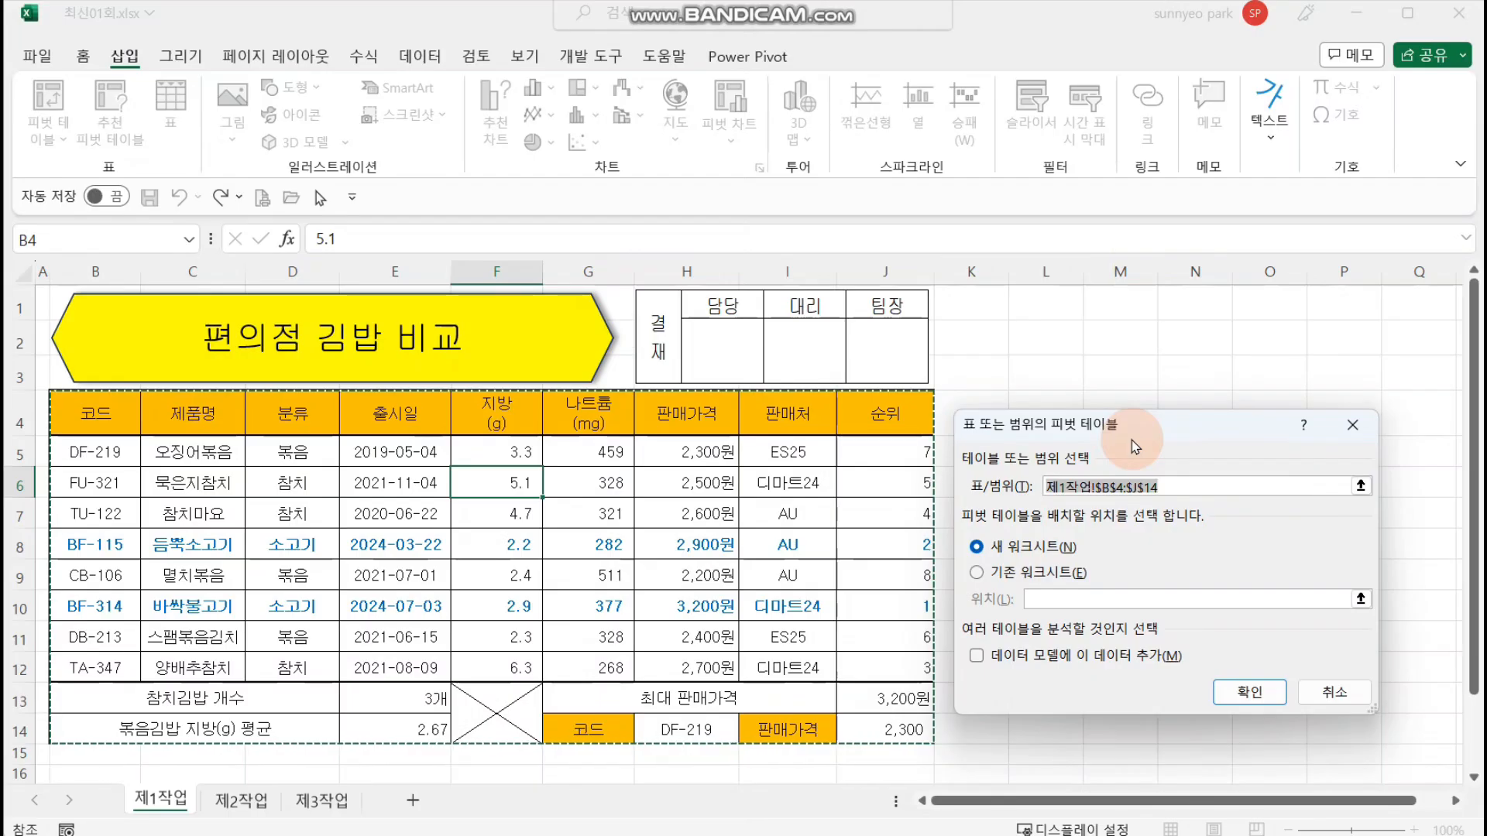
key("BackSpace")
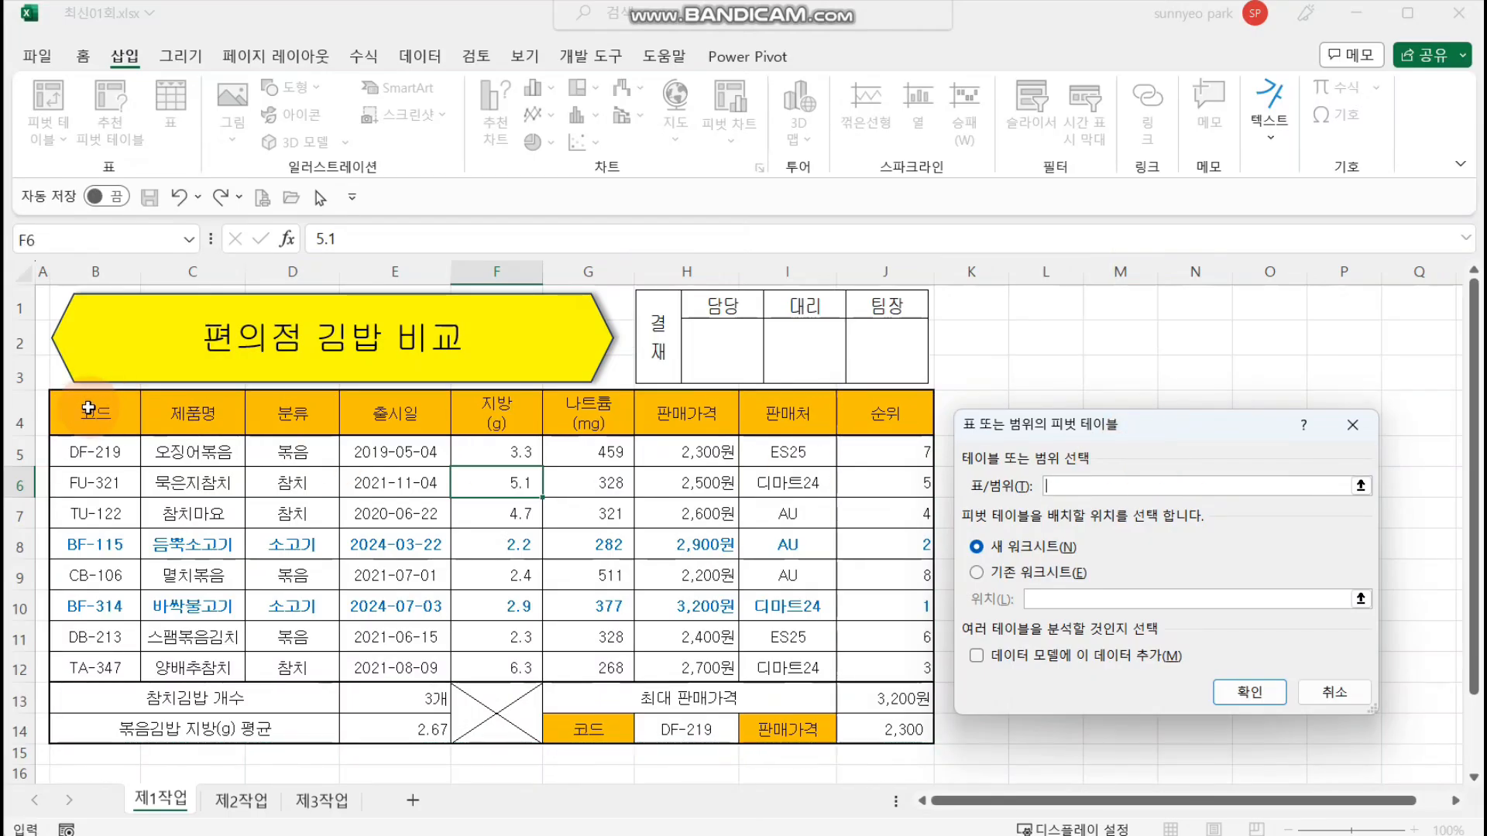
left_click_drag(88, 408, 690, 671)
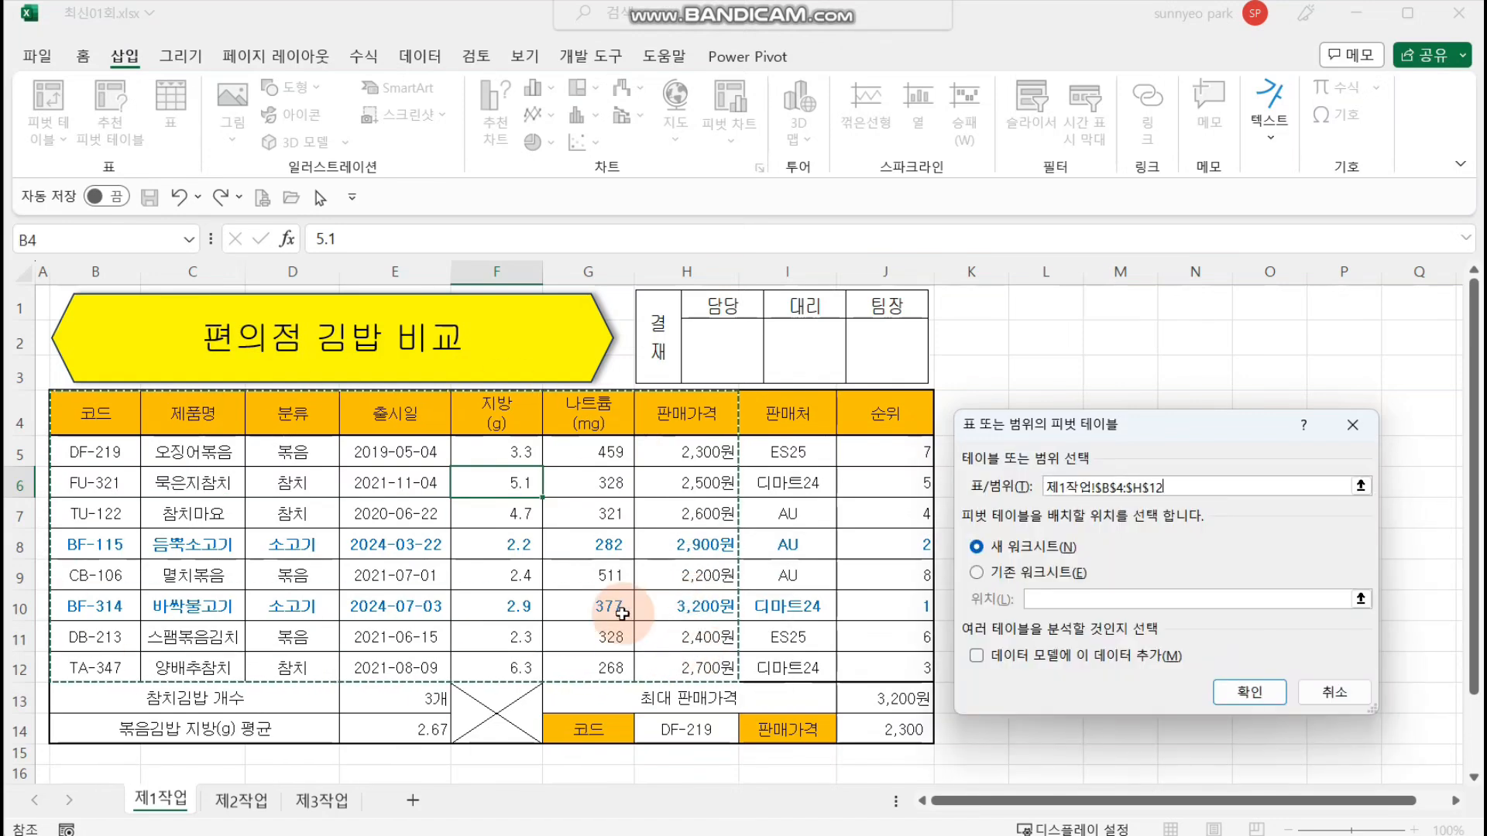
left_click(999, 574)
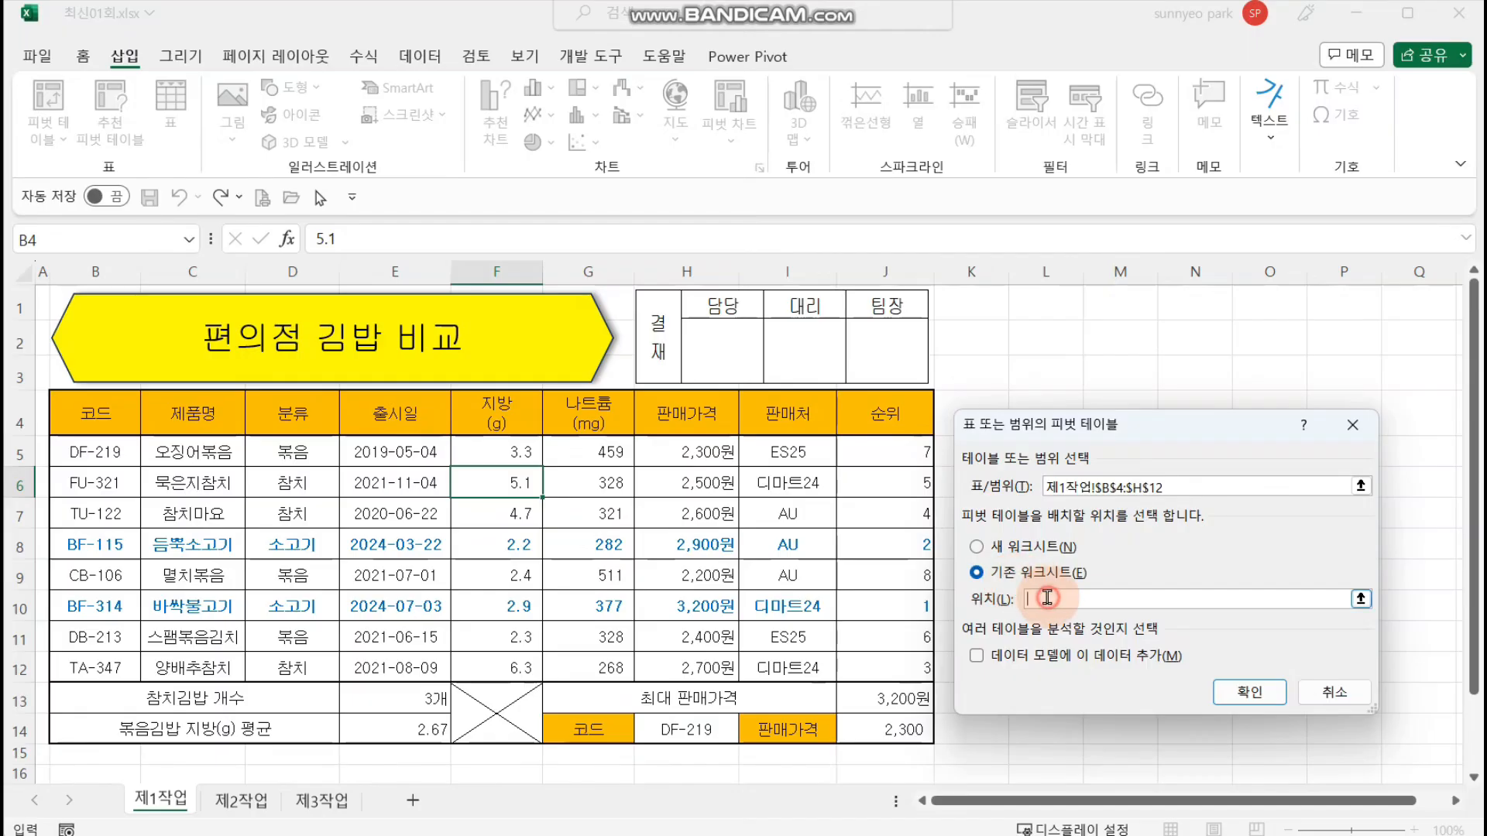
left_click(324, 803)
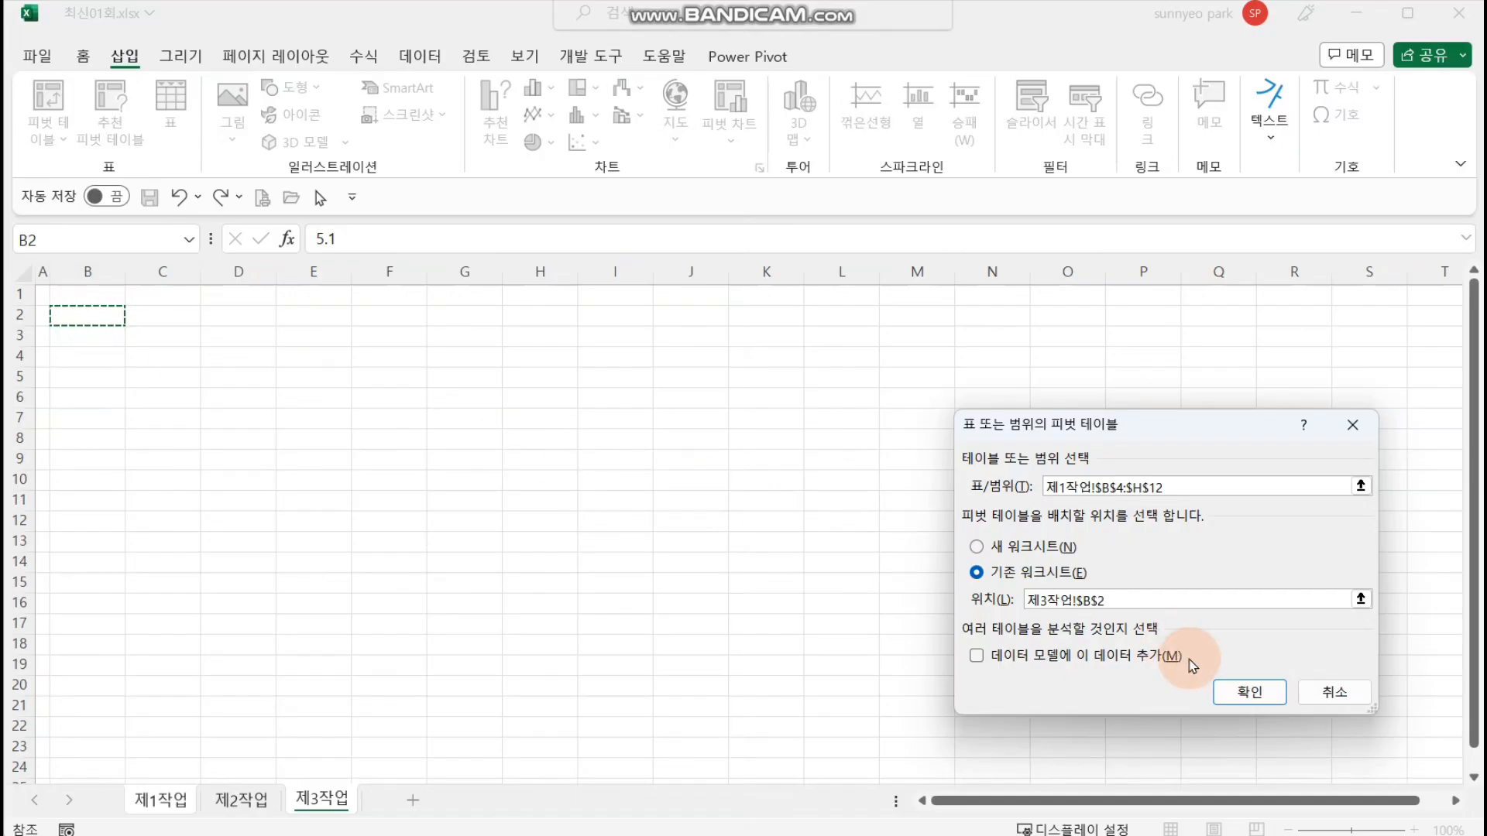
left_click(1247, 692)
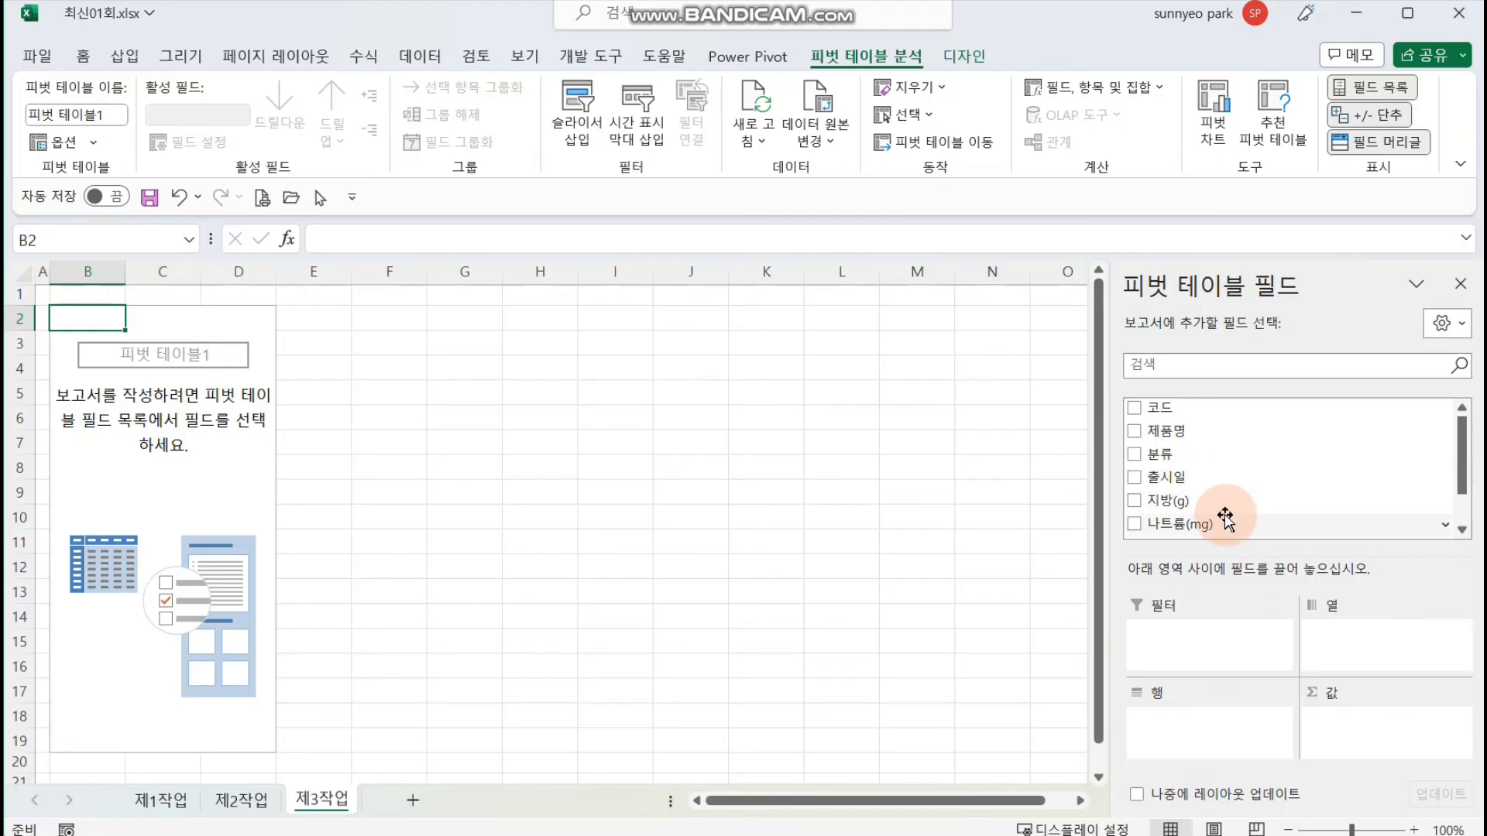
Step: Lay out the pivot table with 나트륨(mg) as rows, 분류 as columns, and 제품명 and 판매가격 as values
left_click_drag(1228, 523, 1230, 732)
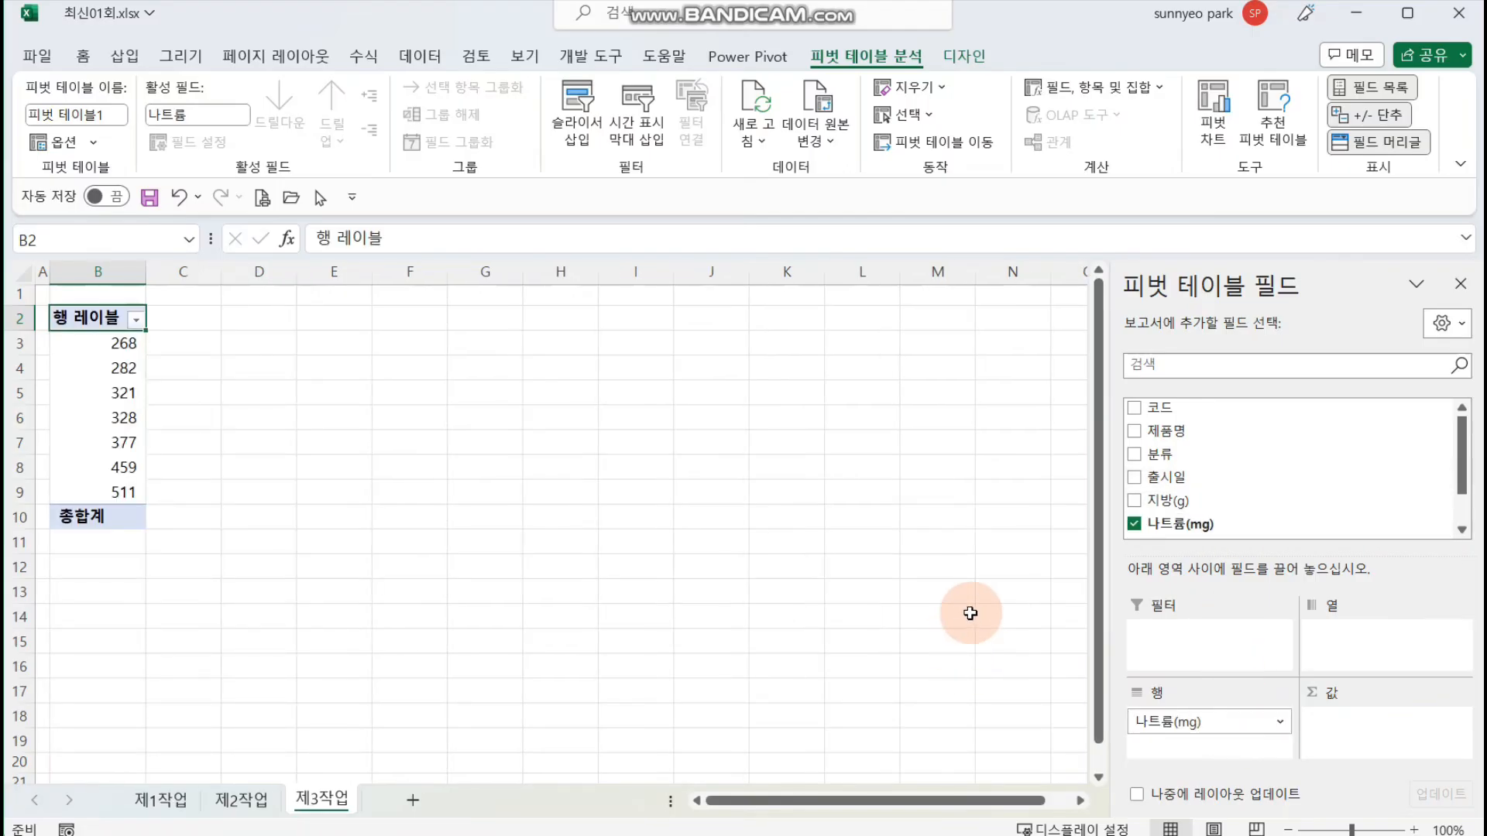
left_click_drag(1212, 455, 1394, 651)
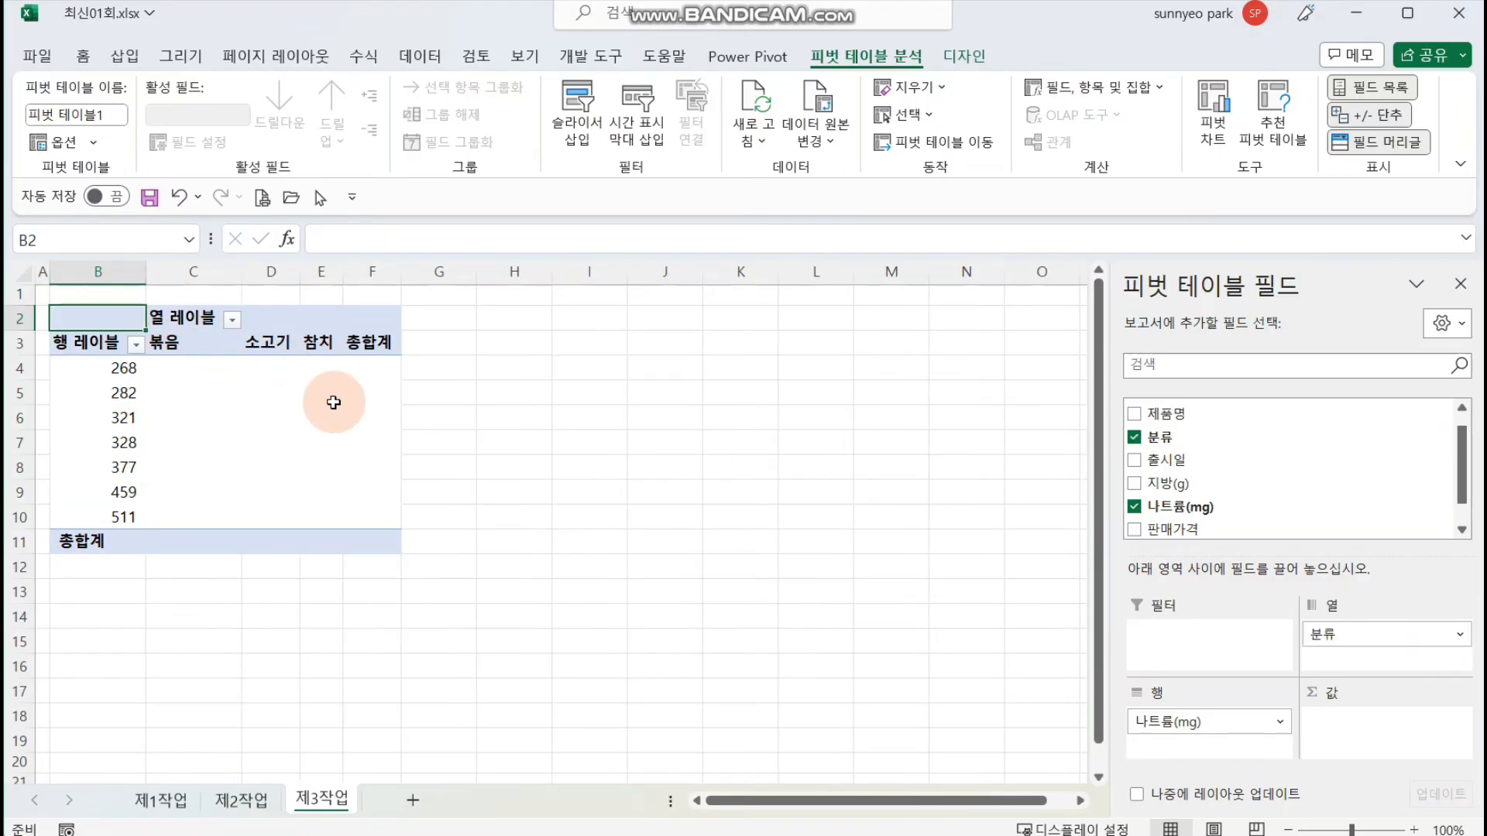
left_click_drag(1239, 417, 1386, 760)
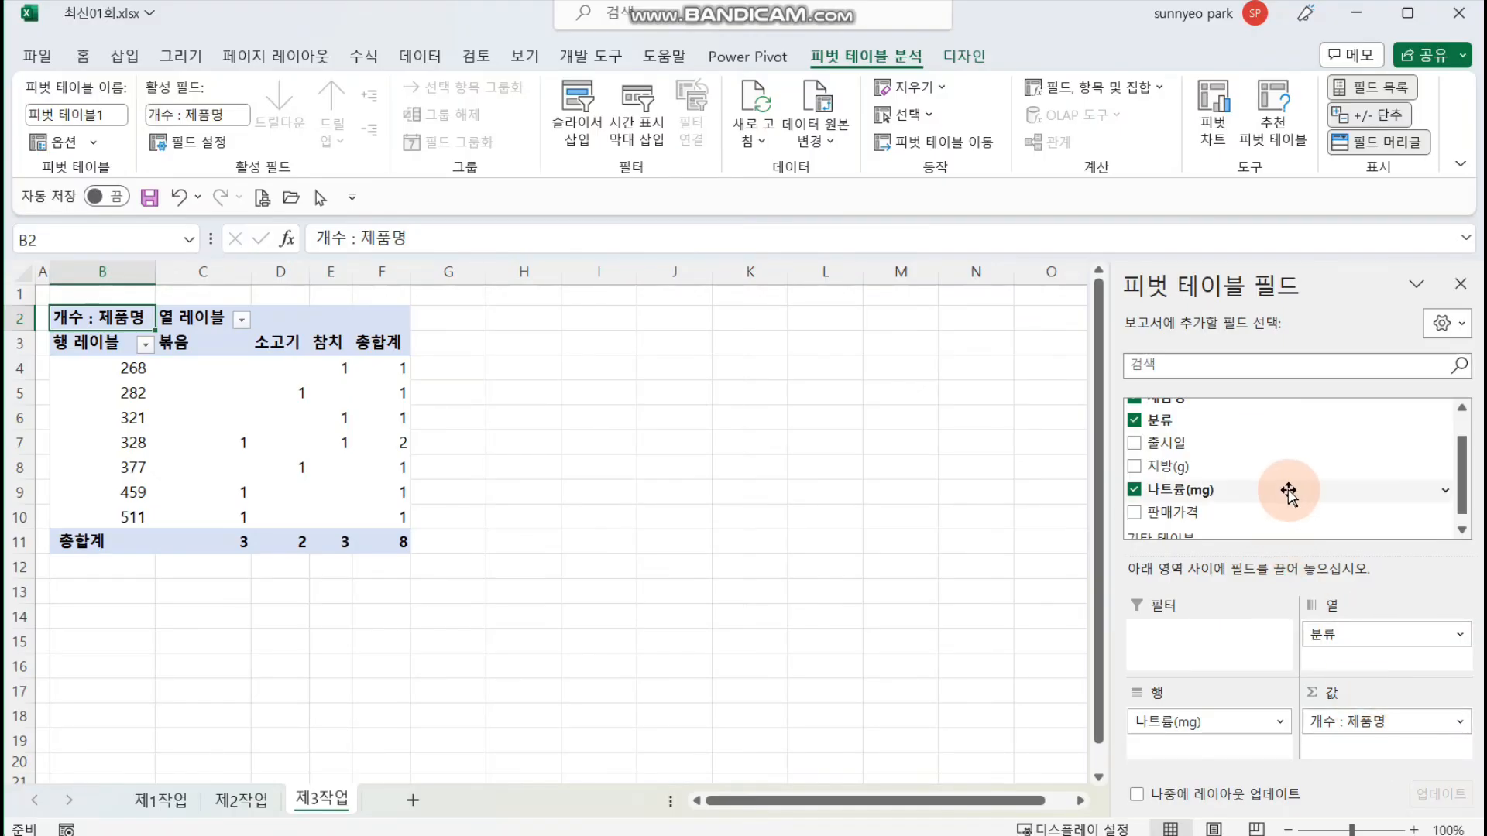
left_click_drag(1286, 511, 1394, 756)
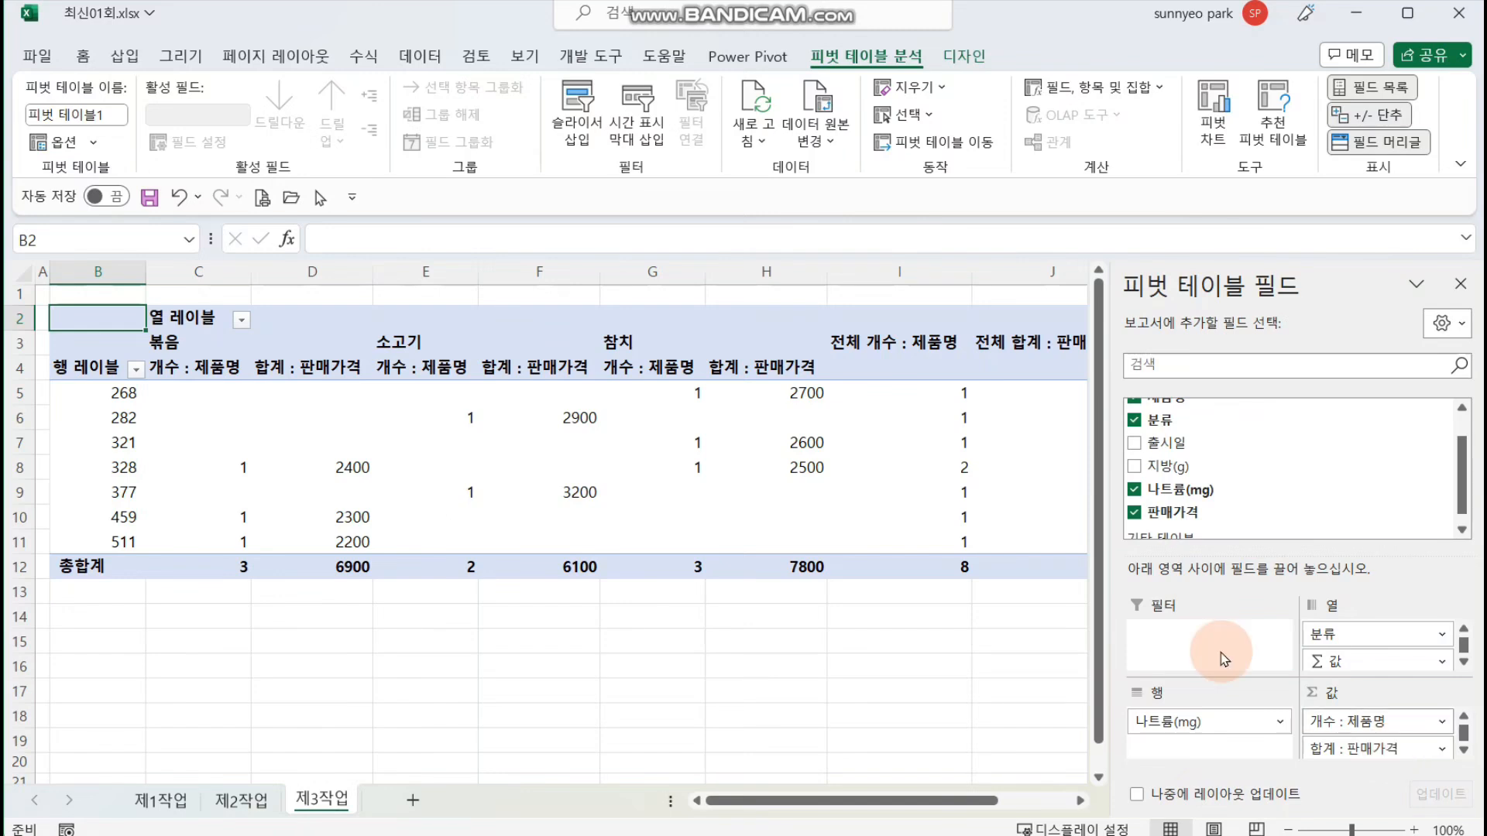
Step: Rename the pivot table's row label header to 나트륨(mg) and its column label header to 분류
left_click_drag(101, 376, 286, 500)
type("SK")
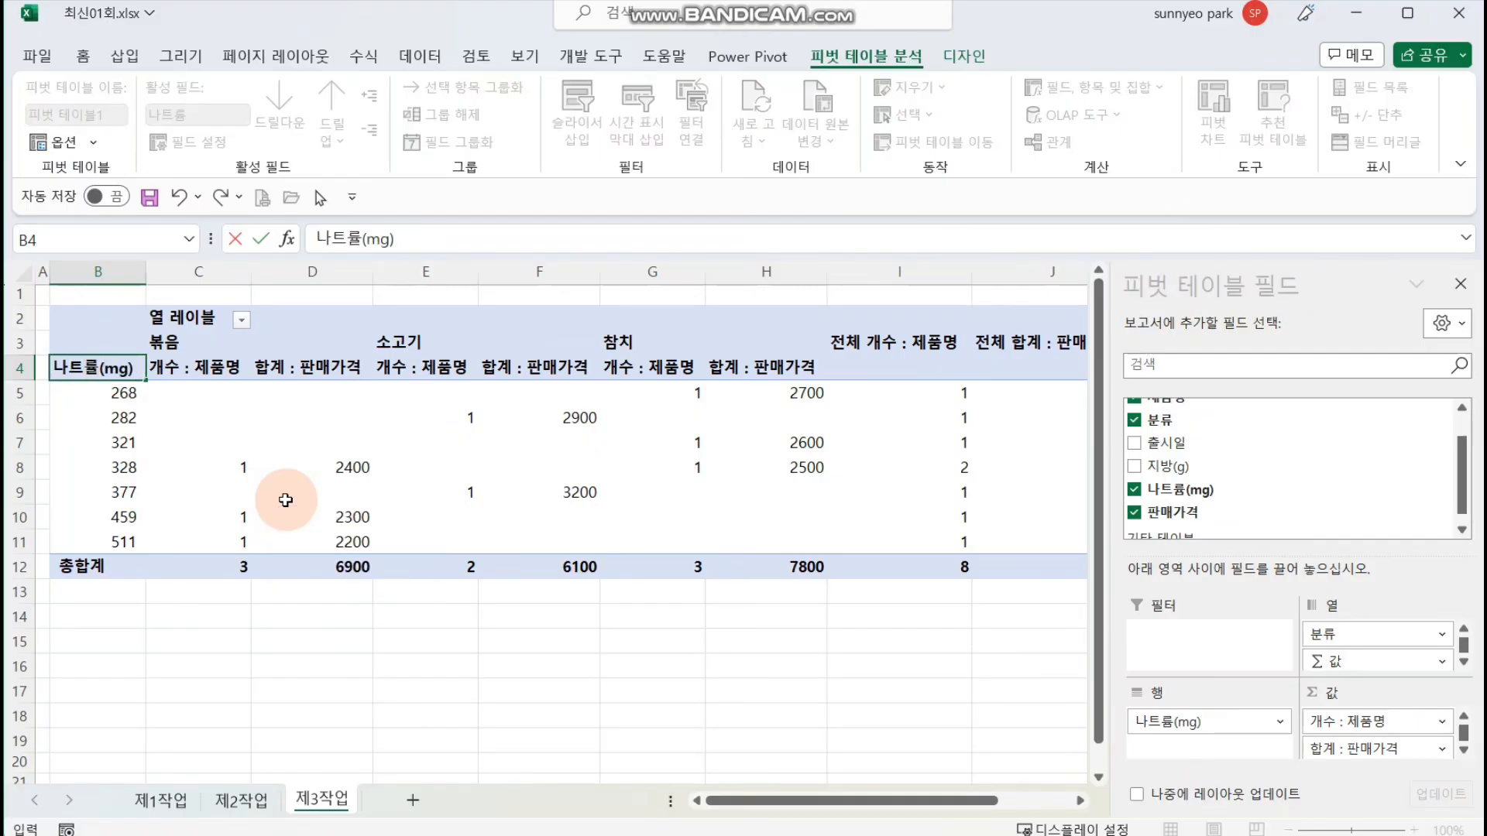
key("Return")
left_click(207, 323)
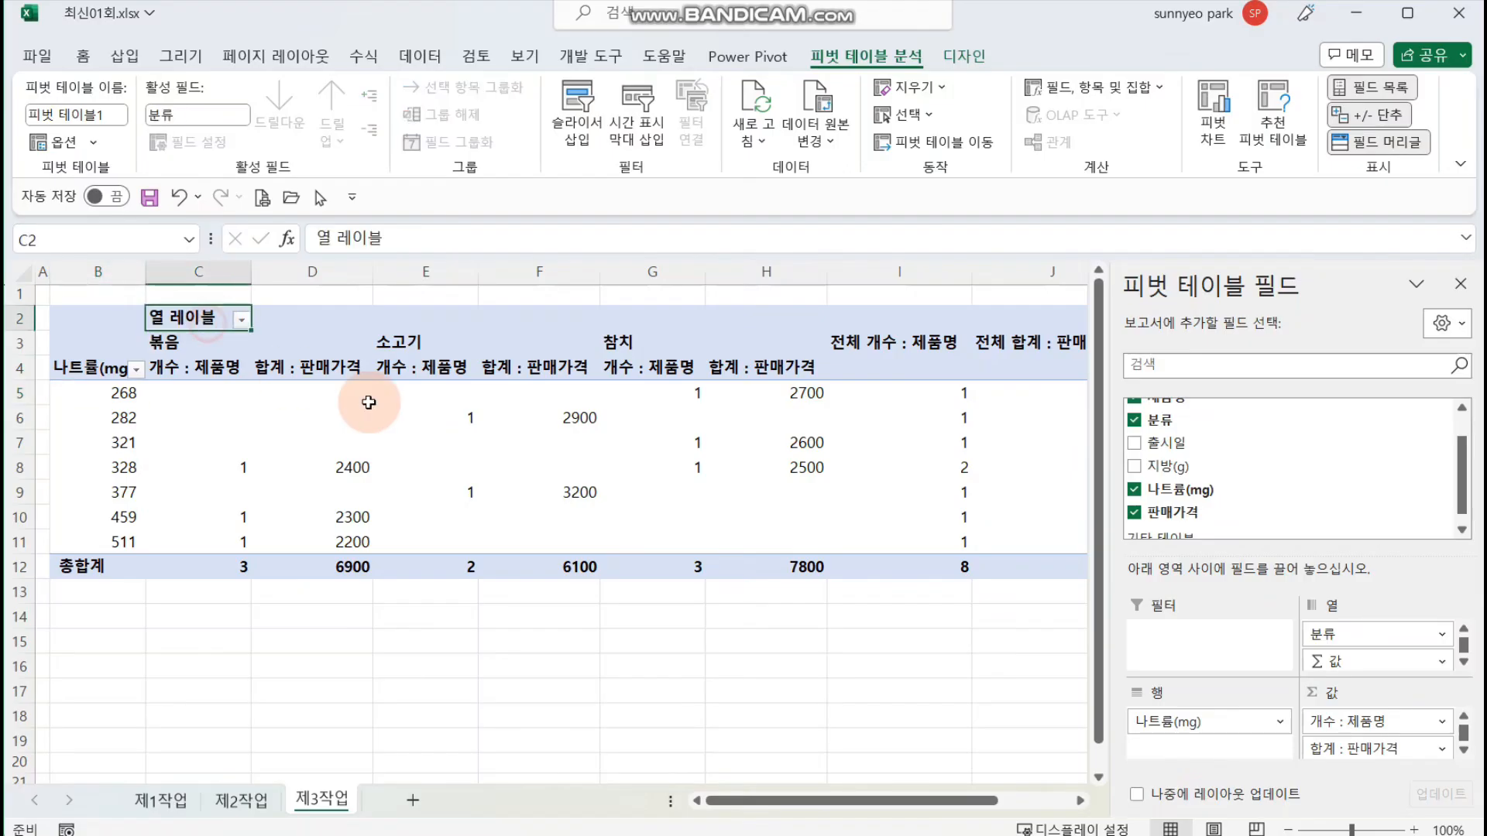
type("q")
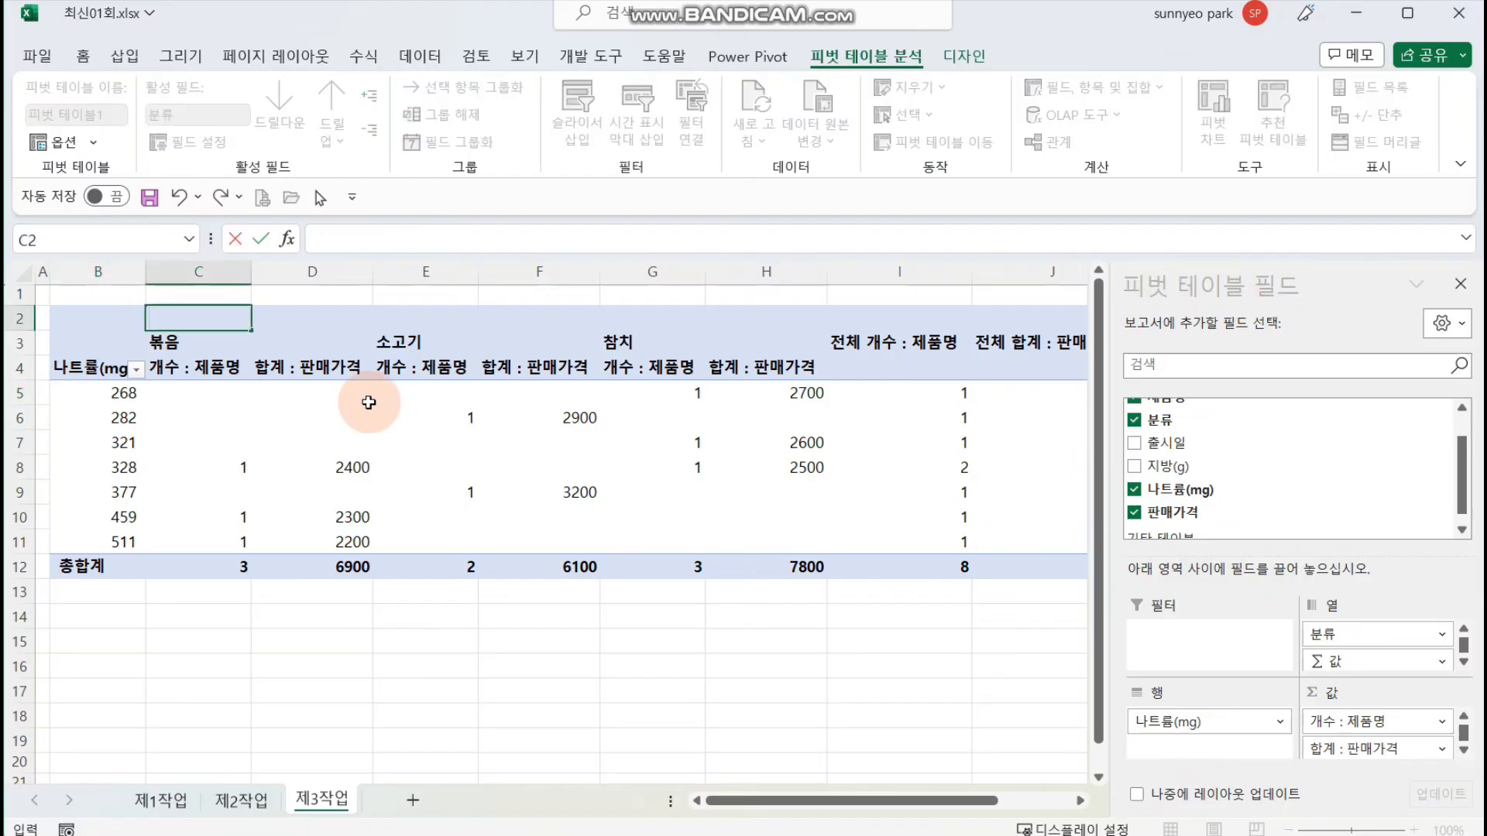
key("Return")
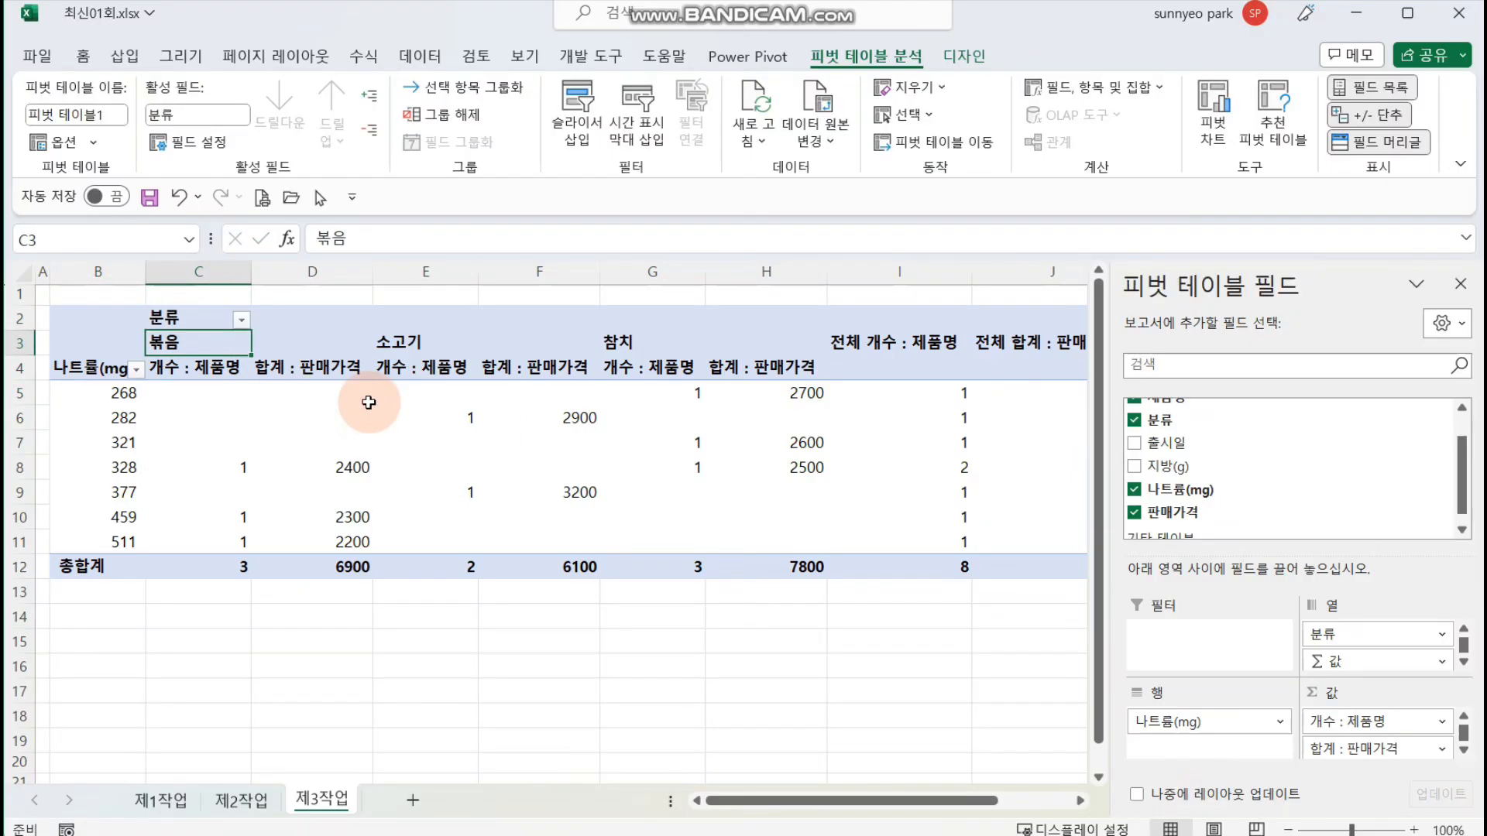
Step: Group the 나트륨(mg) row values from 201 to 650 in intervals of 150
left_click(116, 419)
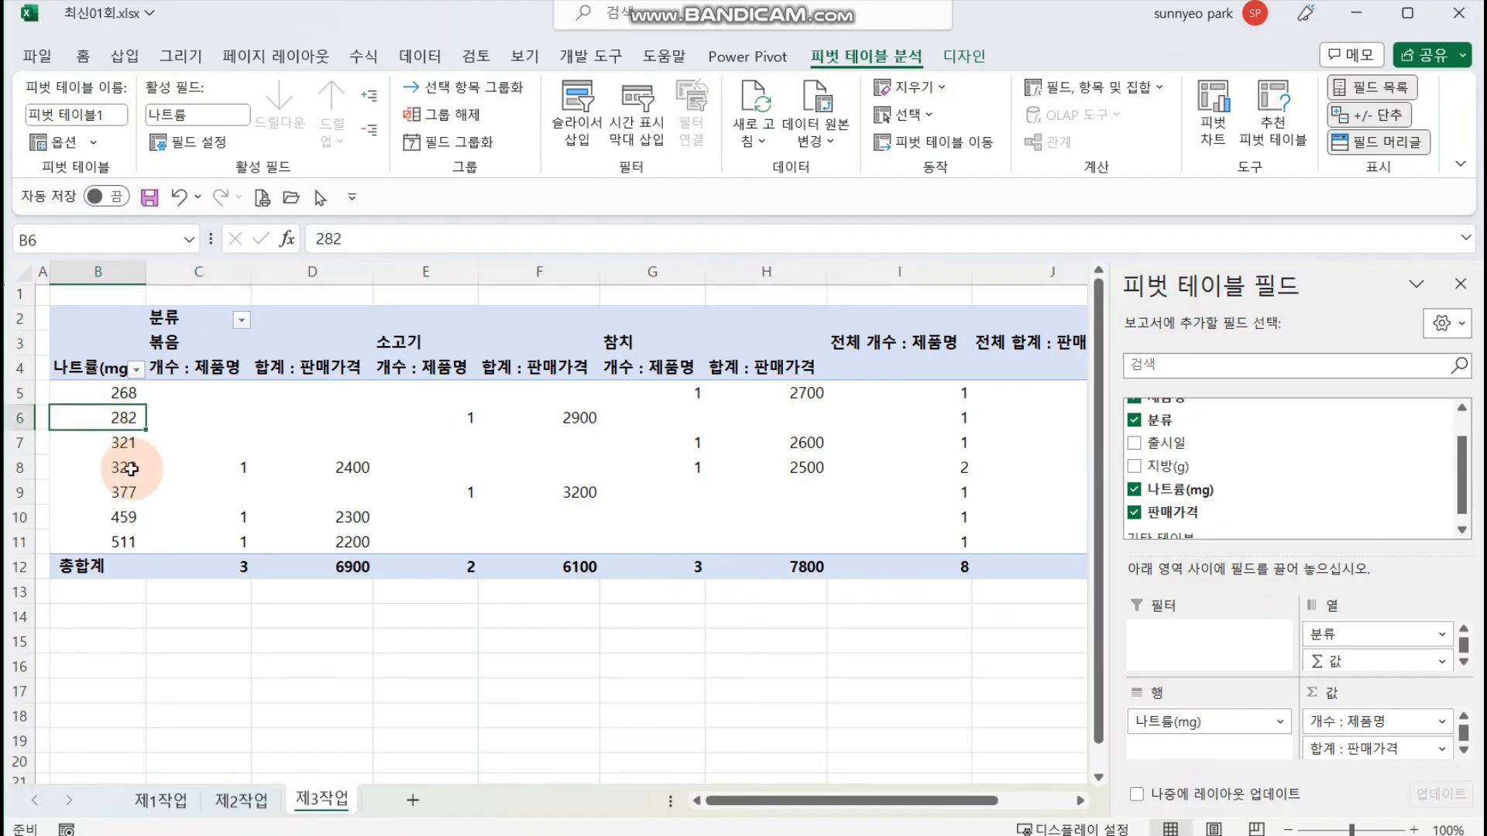
right_click(111, 424)
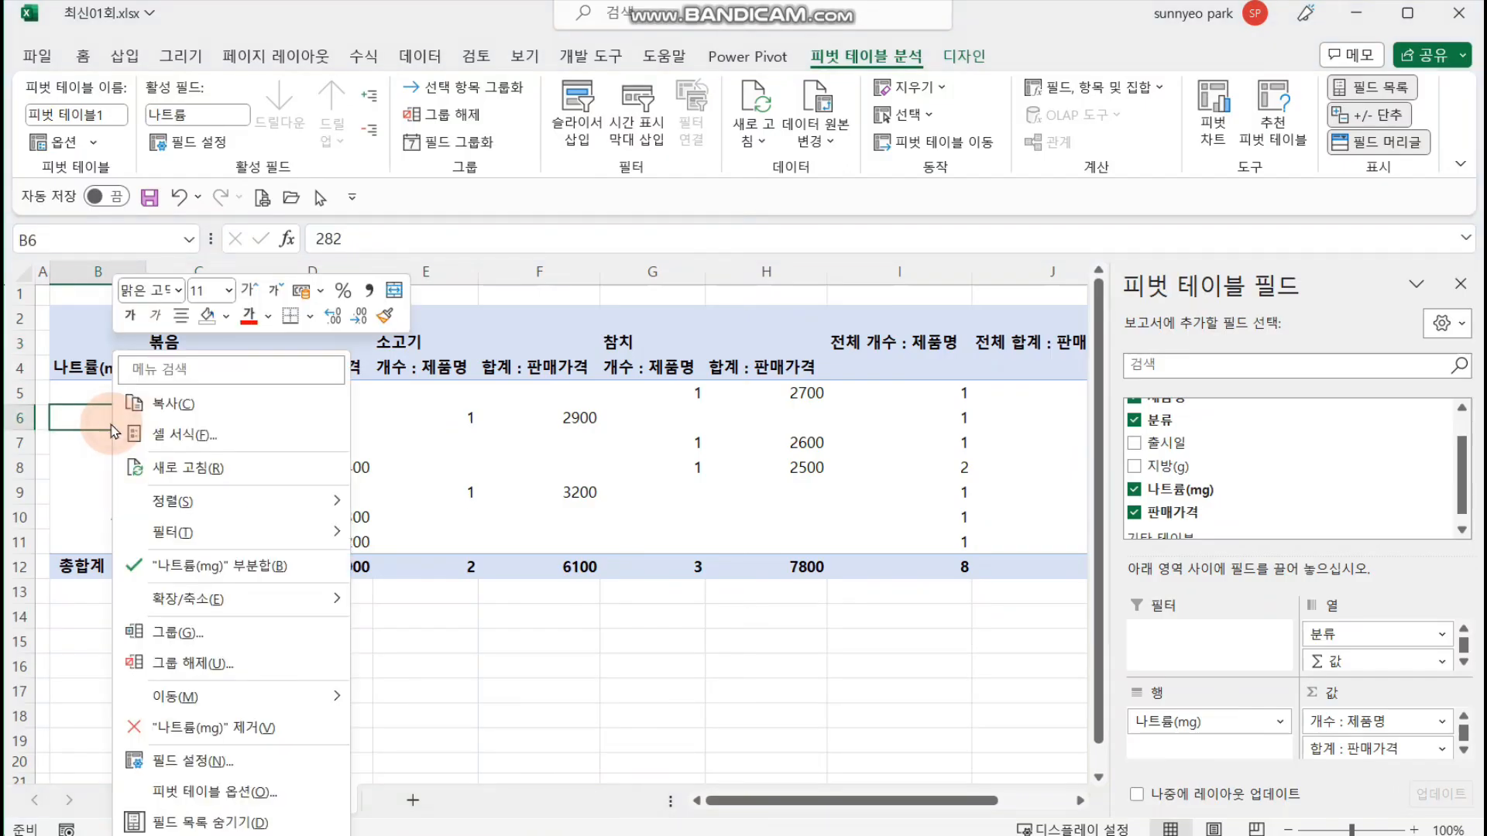
left_click(246, 631)
left_click_drag(228, 536, 451, 465)
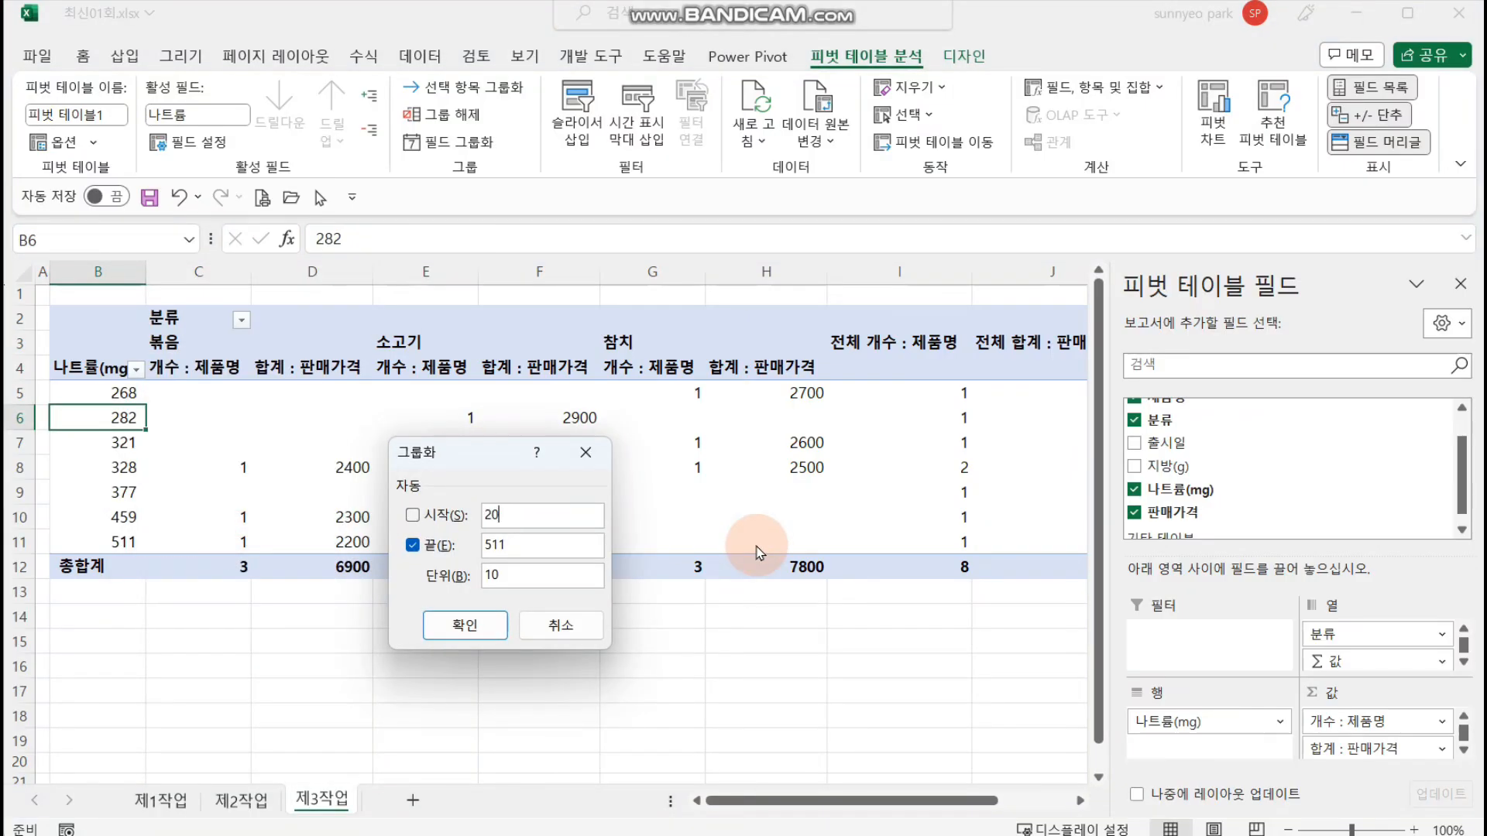
left_click_drag(520, 542, 472, 540)
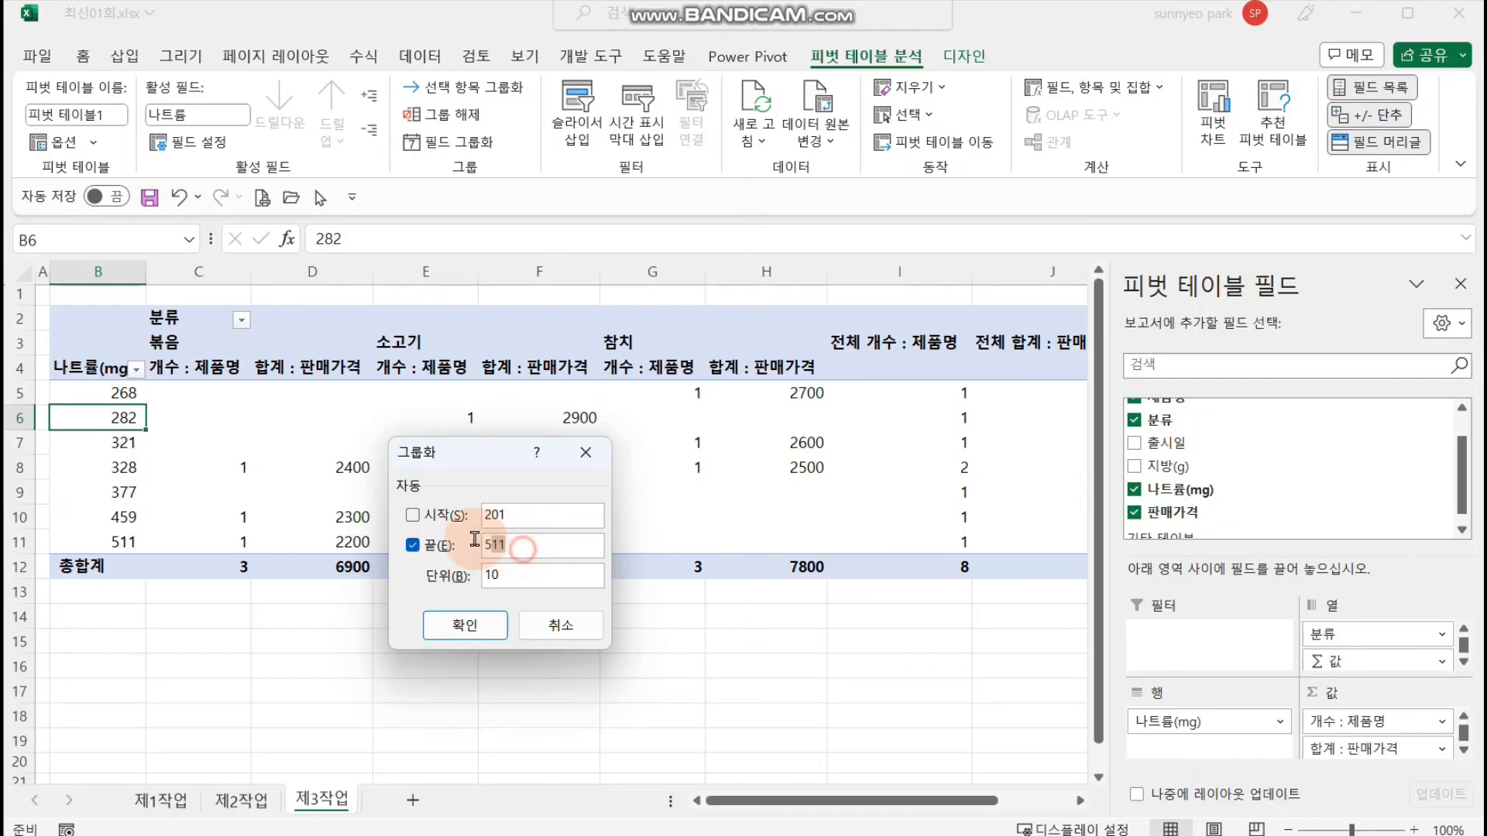
left_click(571, 572)
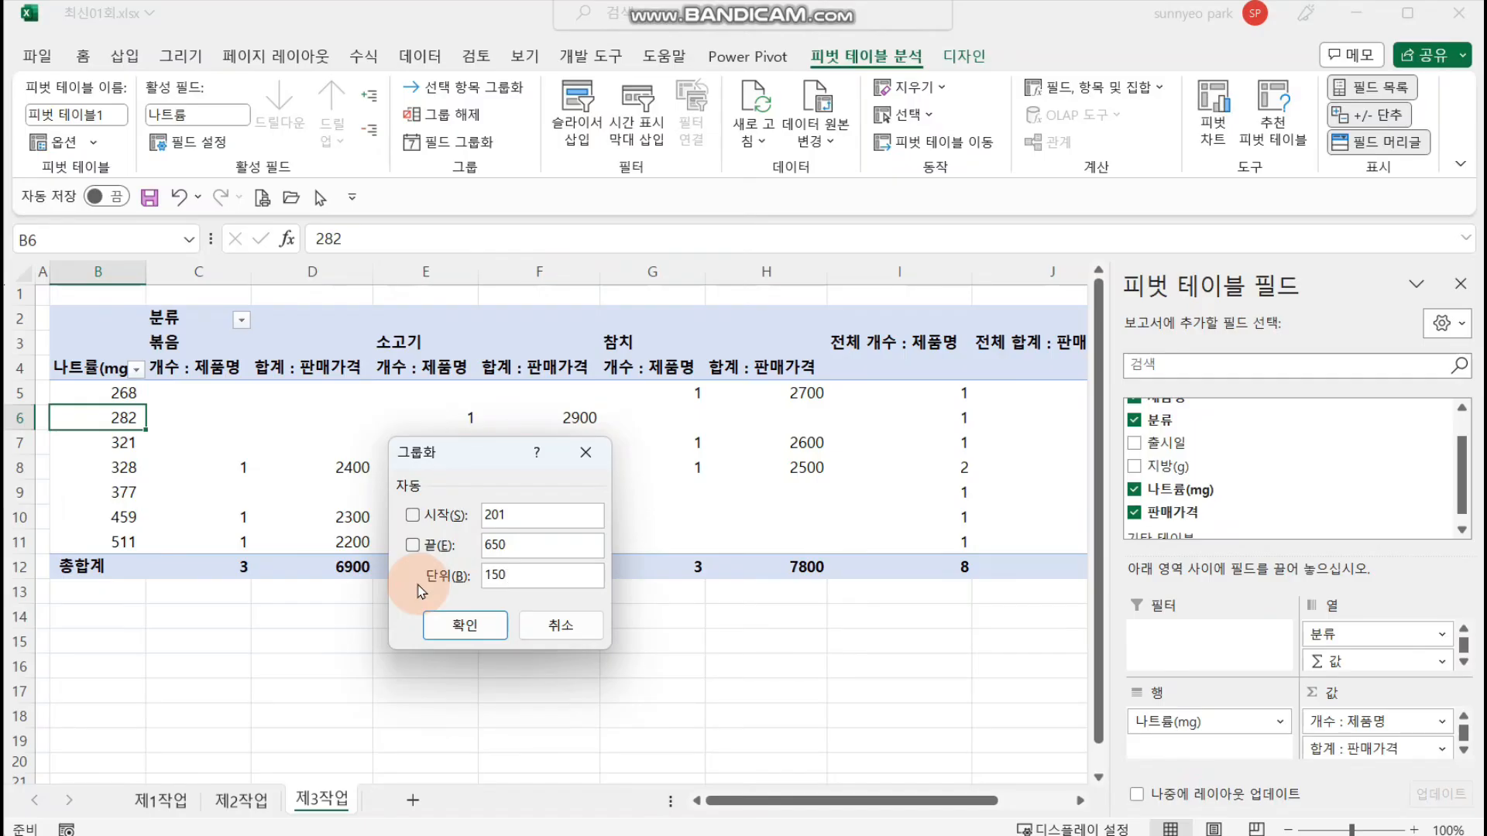
left_click(465, 625)
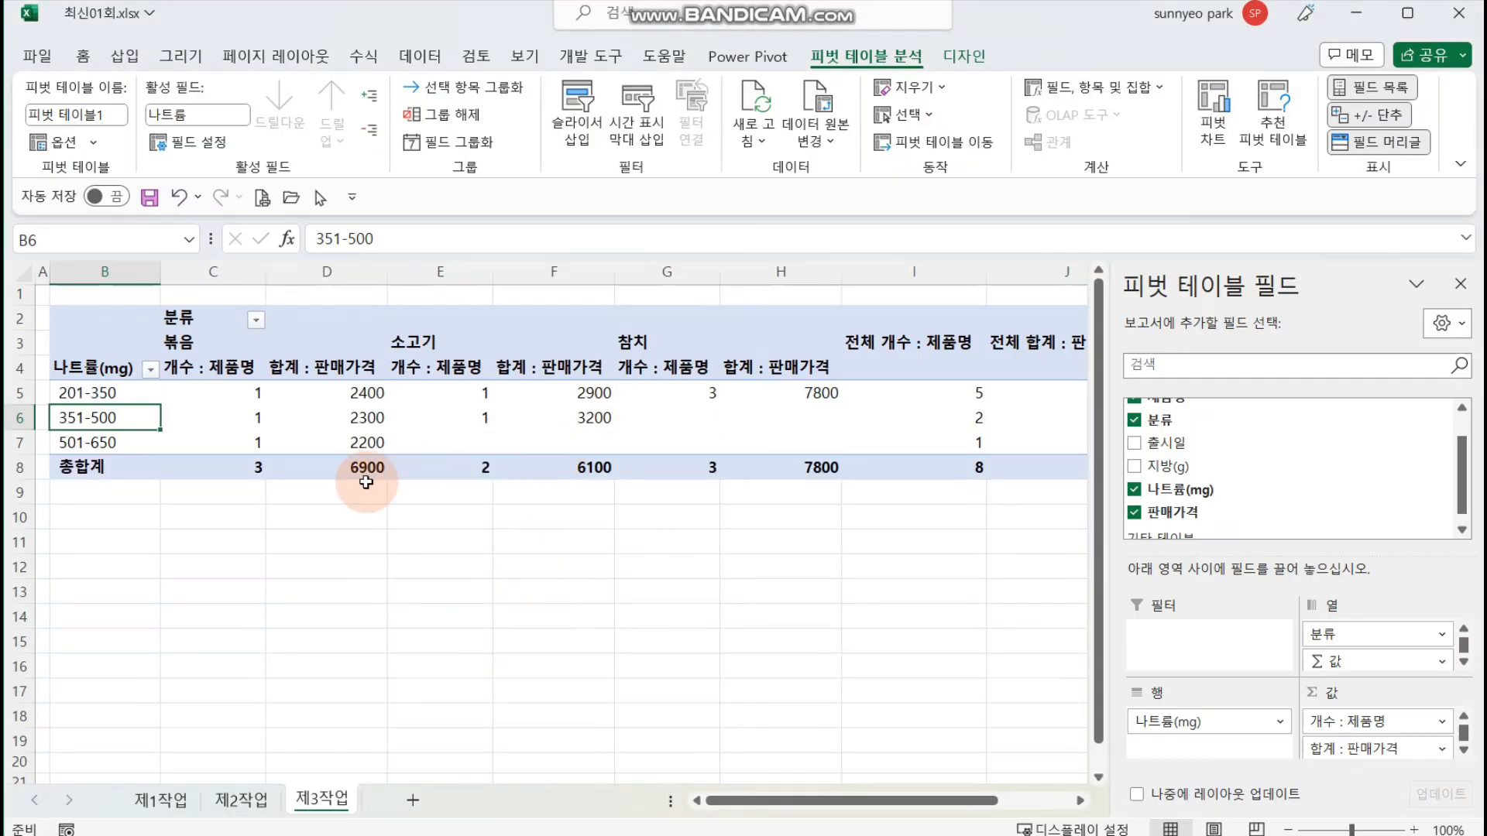
Step: Sort the 분류 column labels of the pivot table in descending text order
left_click(211, 346)
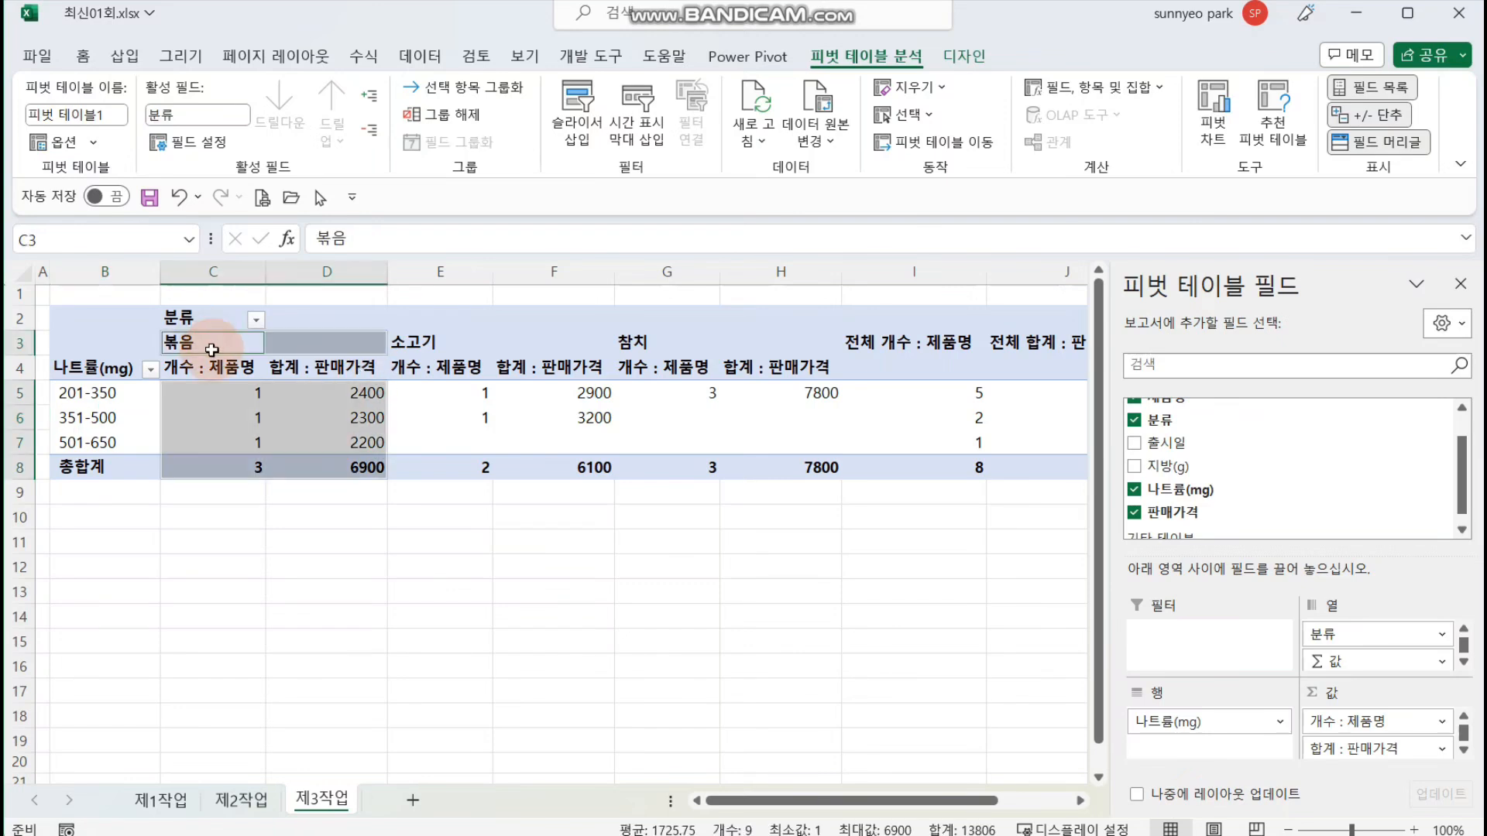
left_click(213, 346)
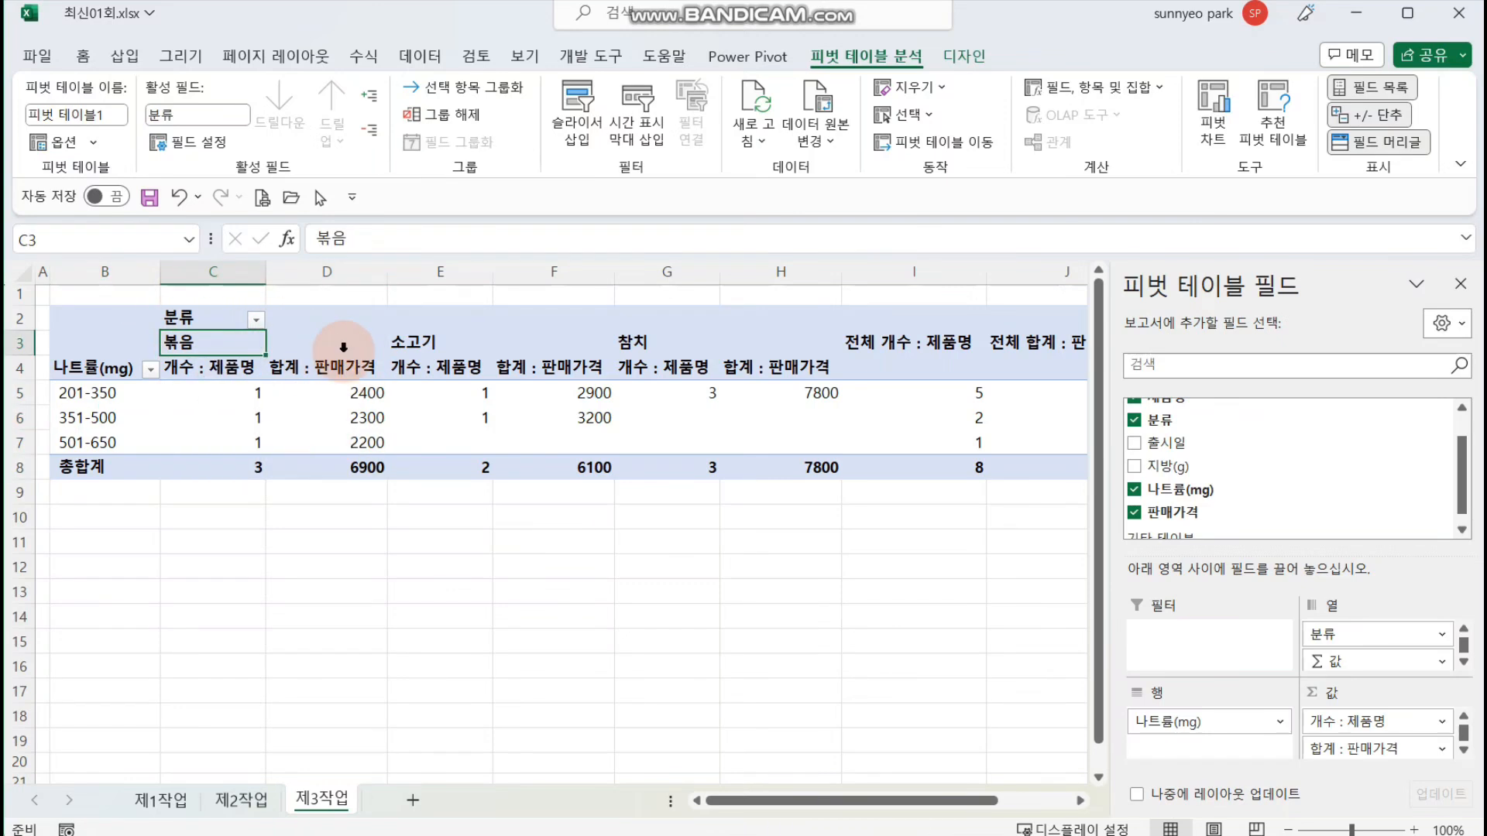
left_click(257, 318)
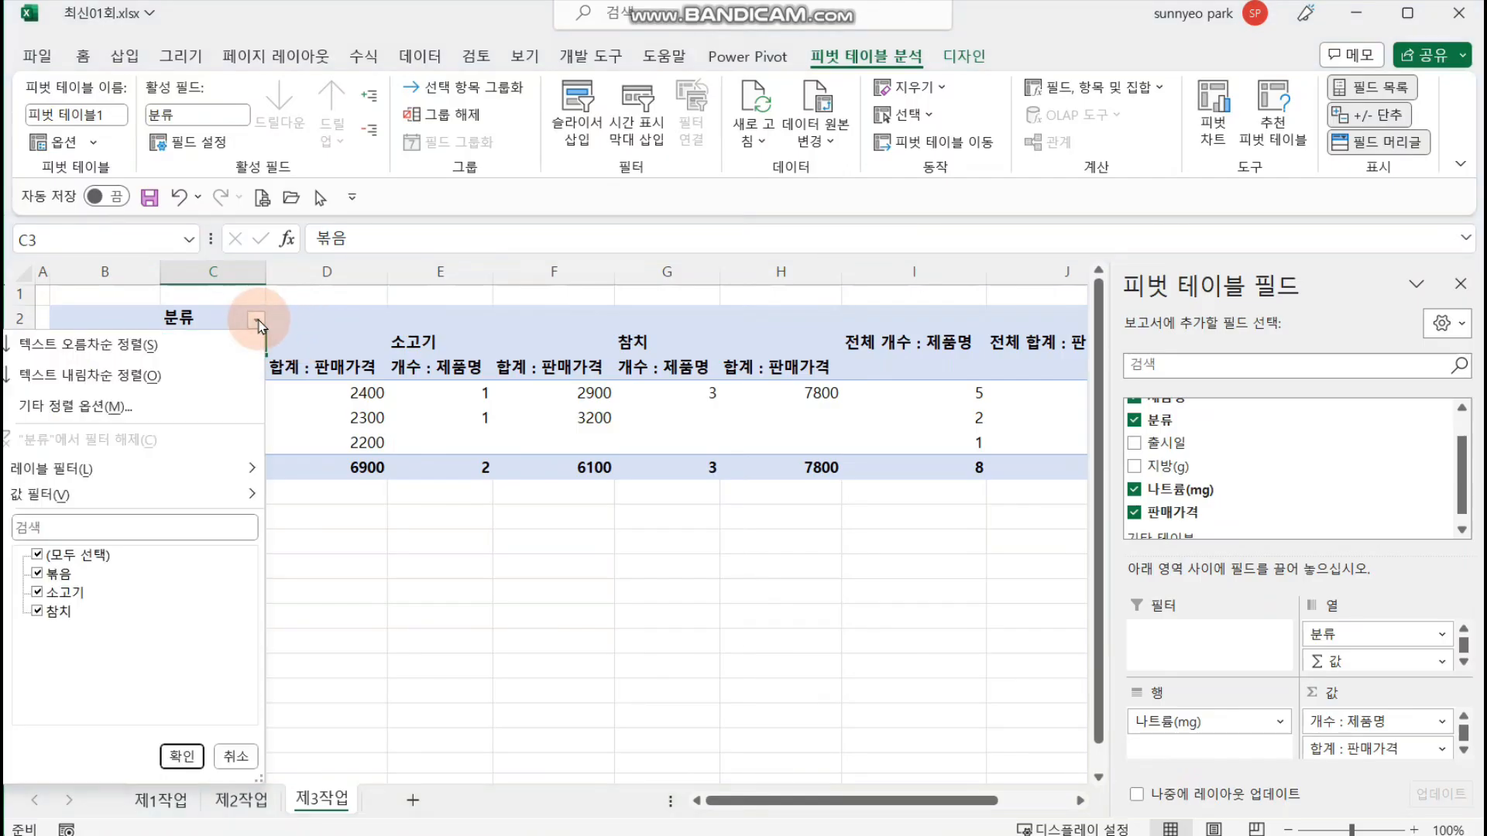
left_click(210, 376)
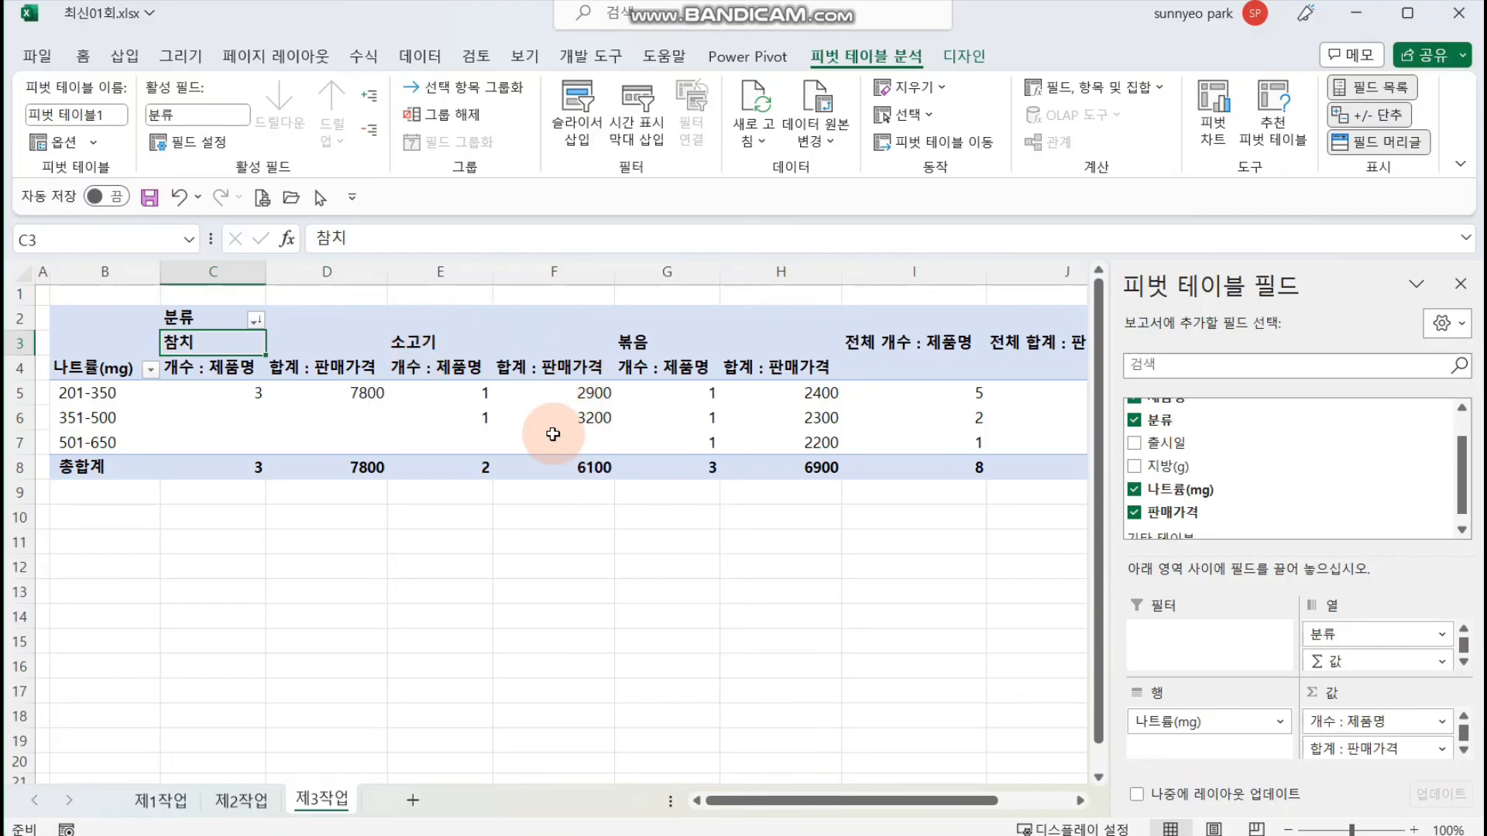
left_click(442, 441)
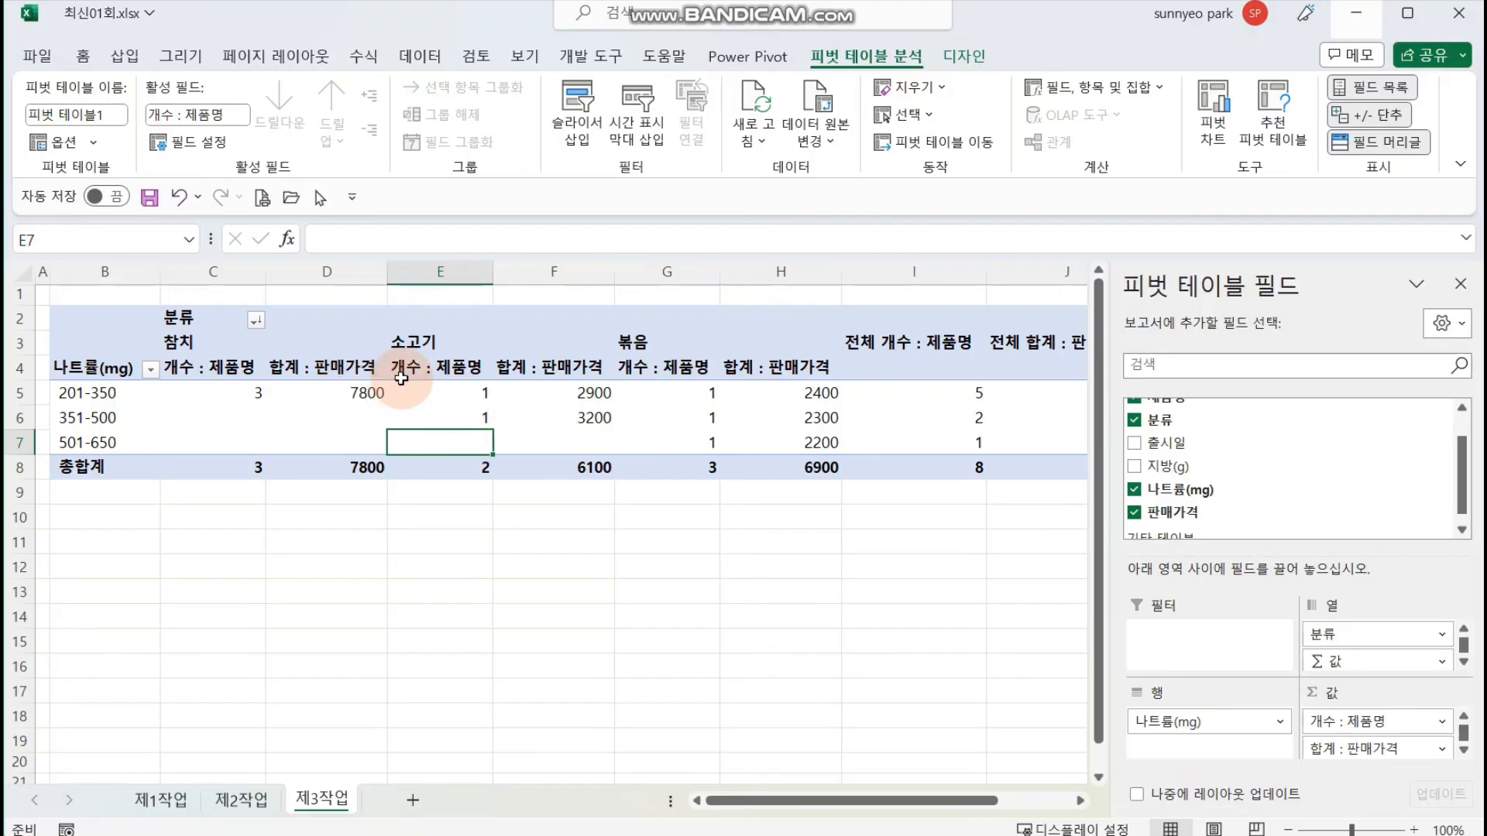
Step: Change the summary calculation of the 판매가격 value field to average (평균)
left_click(326, 368)
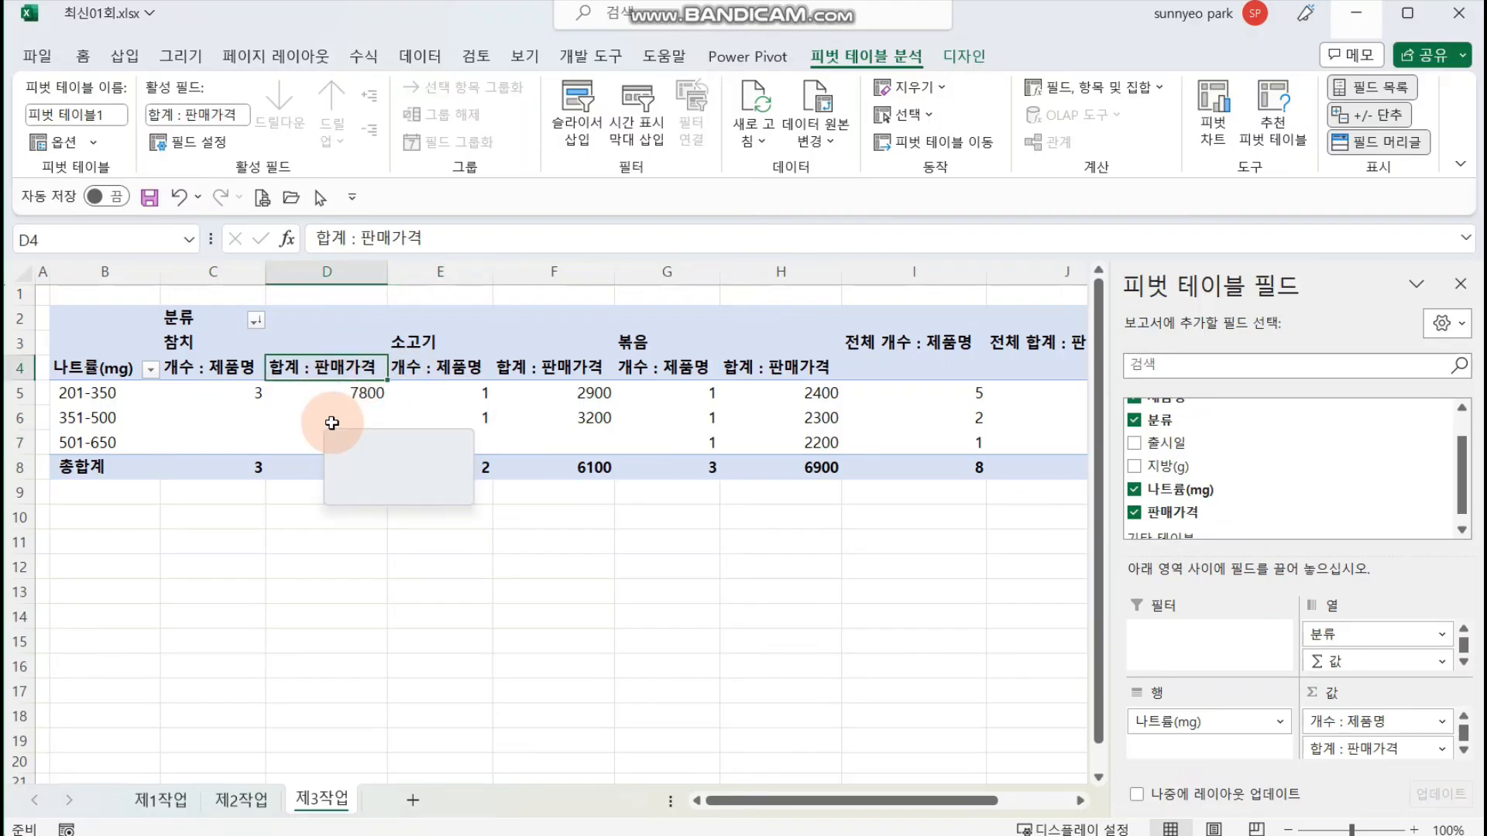
right_click(352, 367)
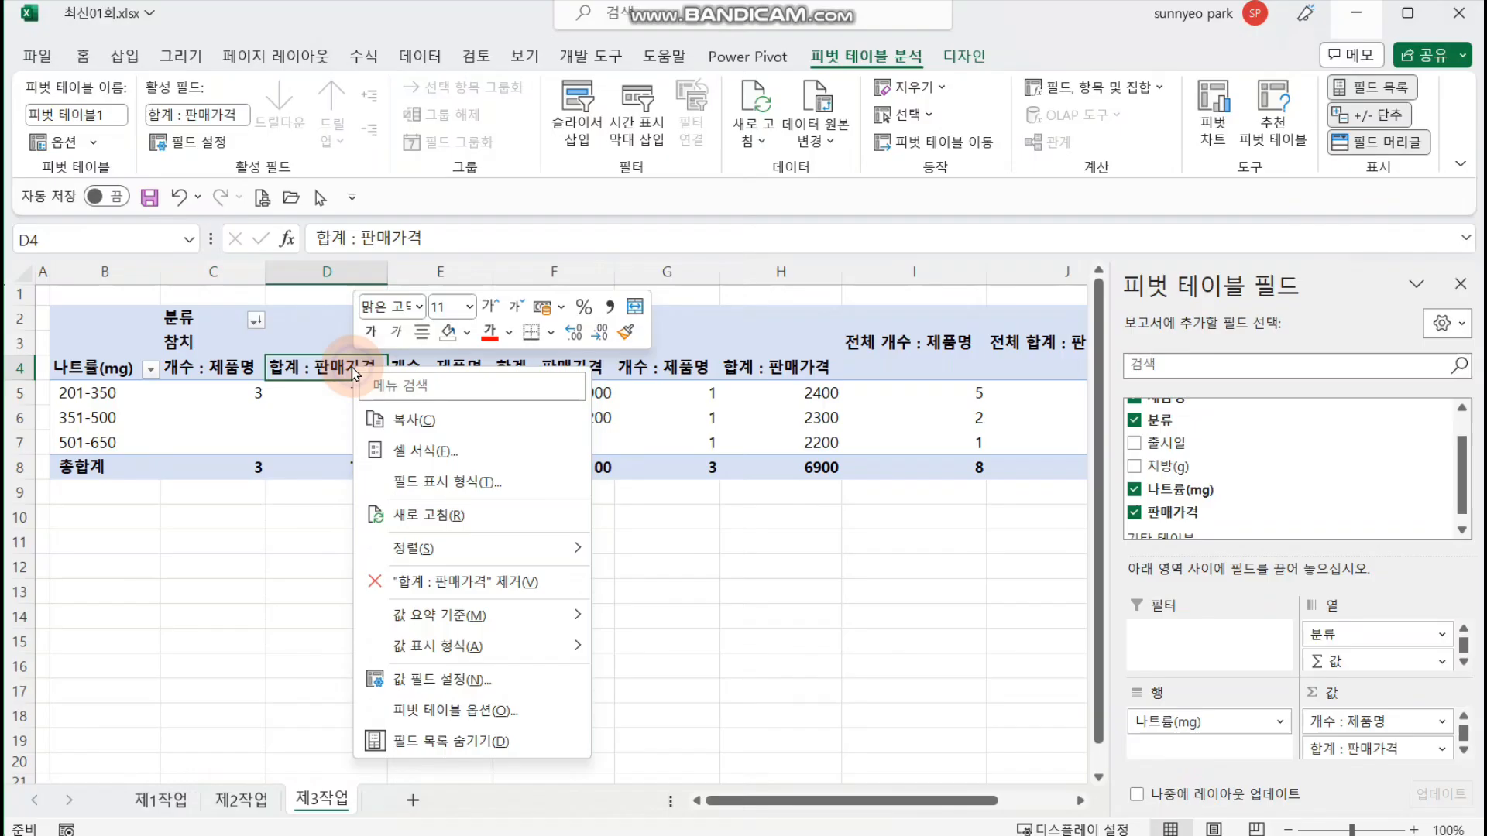
left_click(525, 676)
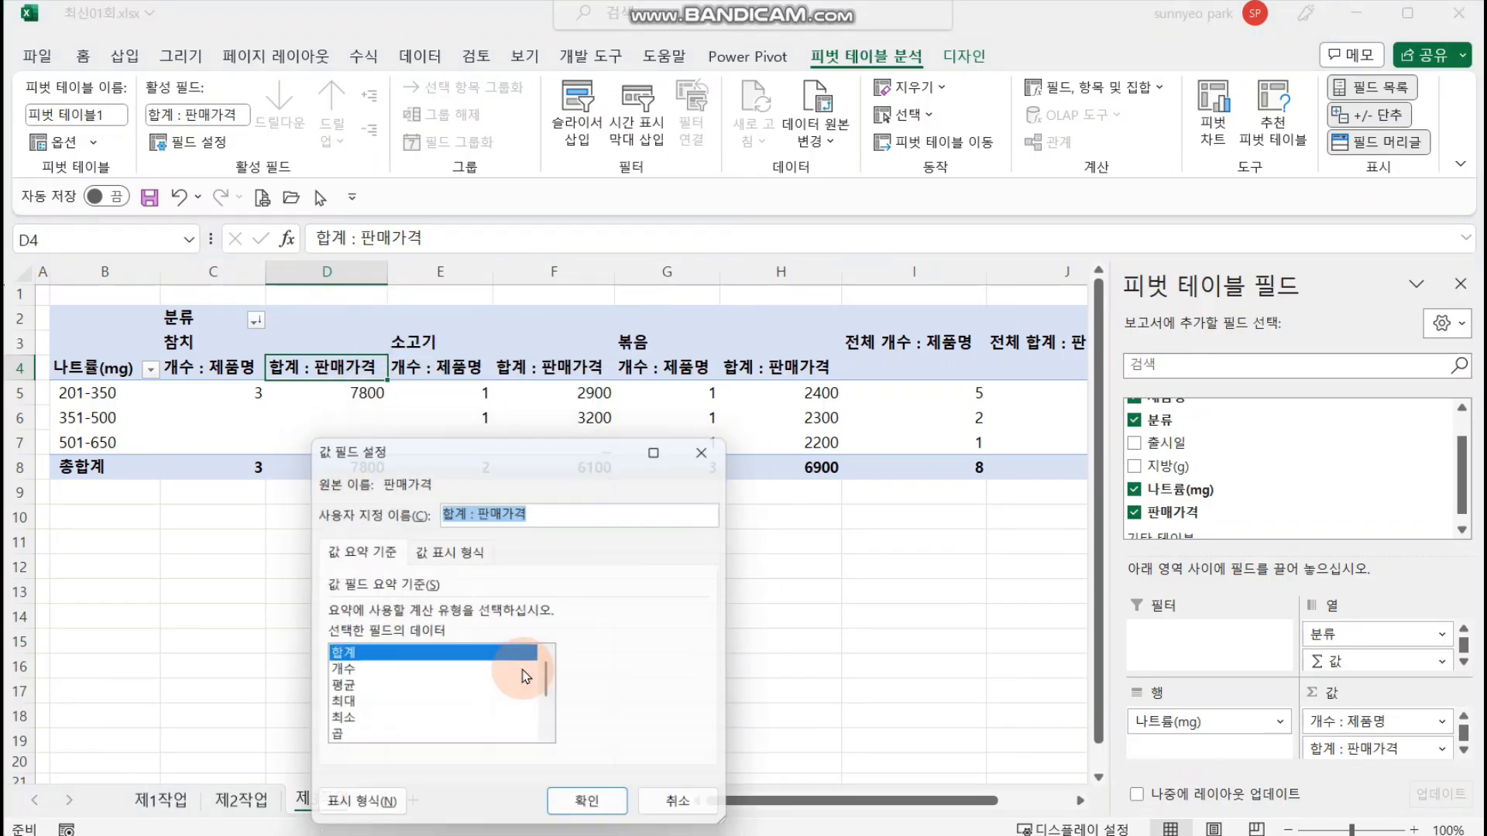
left_click(348, 690)
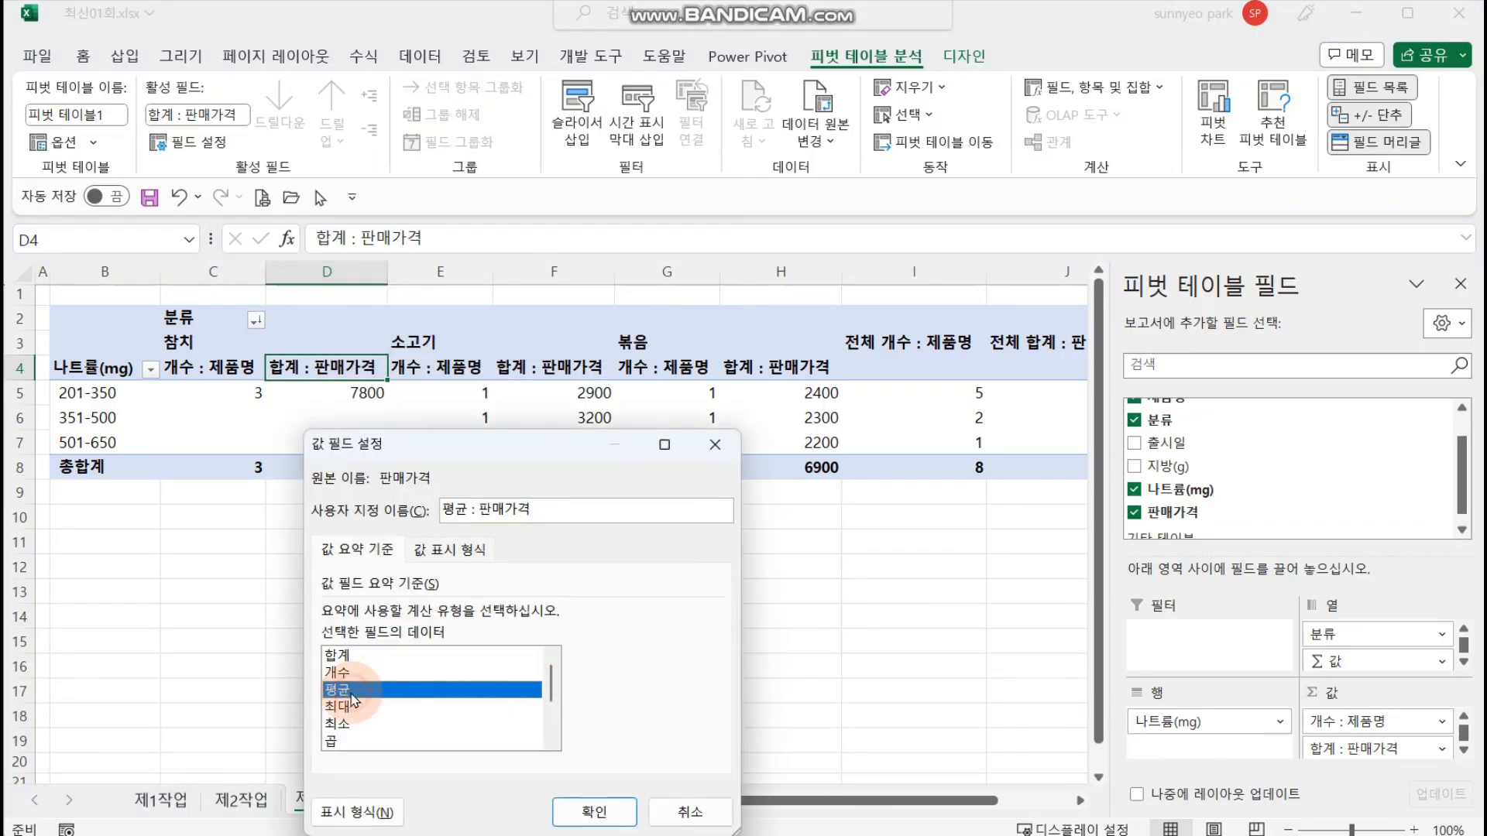
left_click(594, 811)
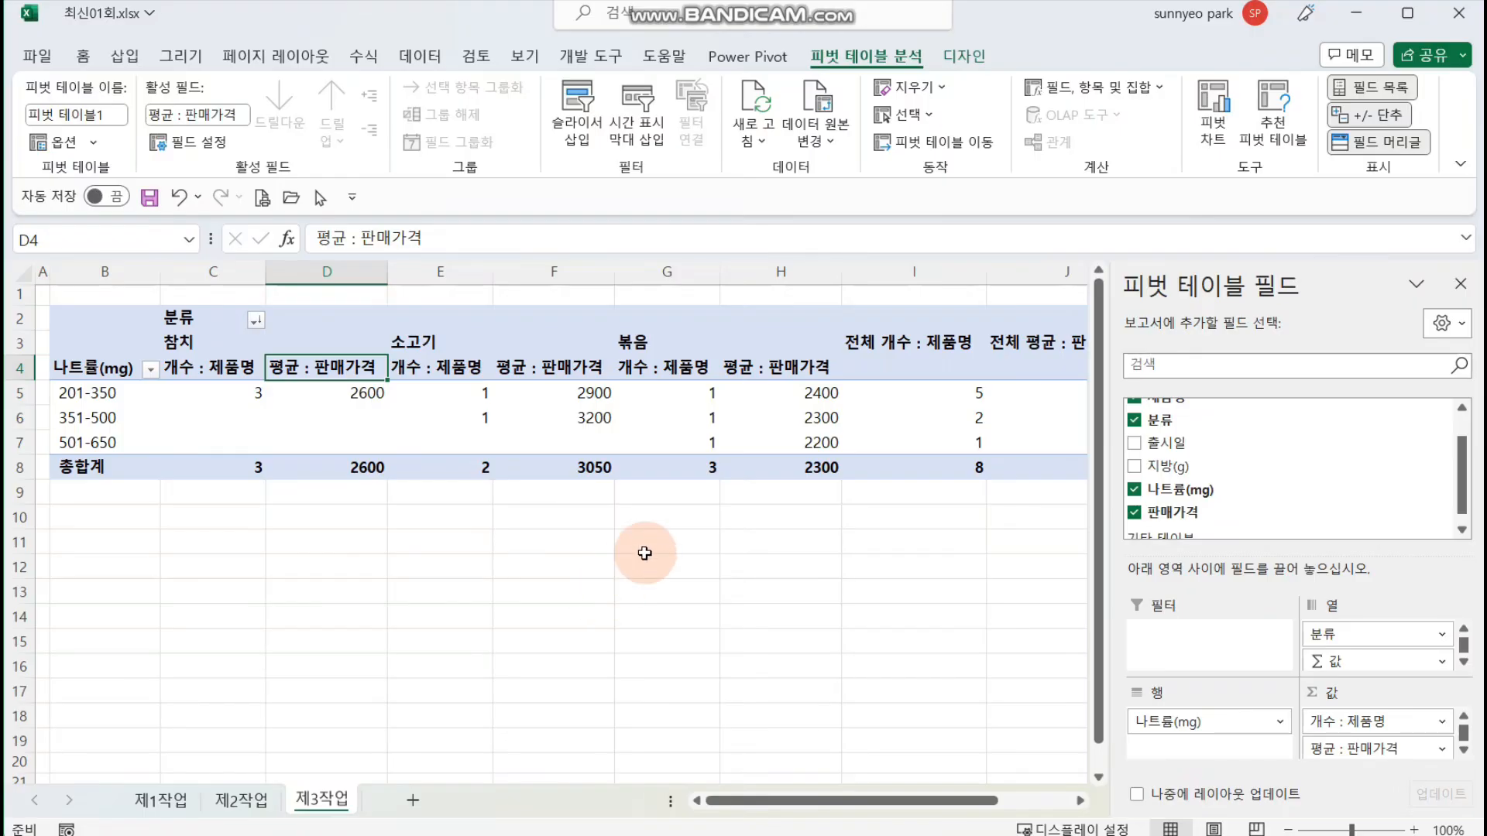
Step: Set the pivot table options to show ** in empty cells and to merge and center cells with labels
left_click(426, 421)
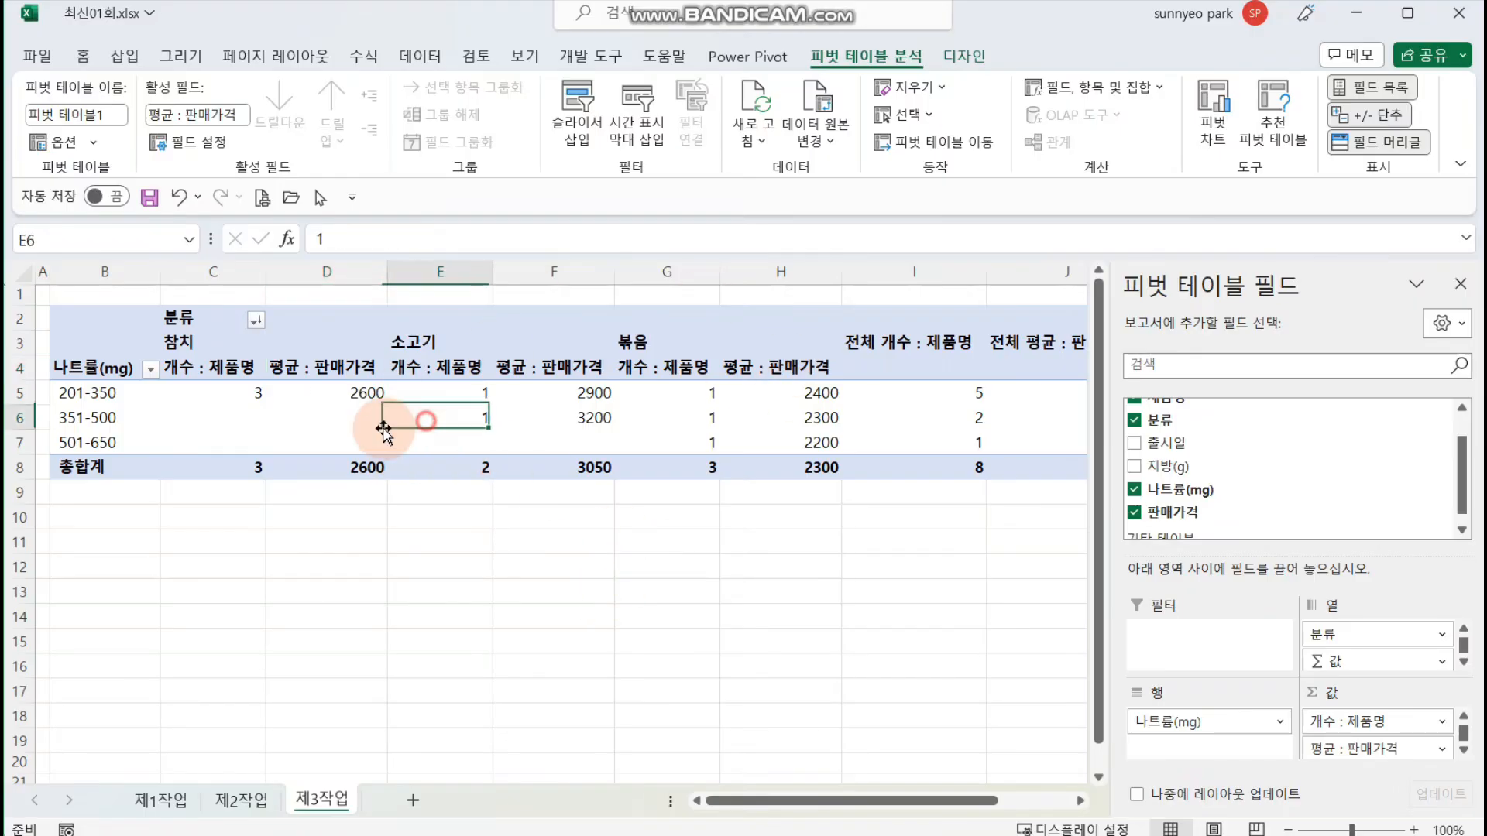
right_click(452, 422)
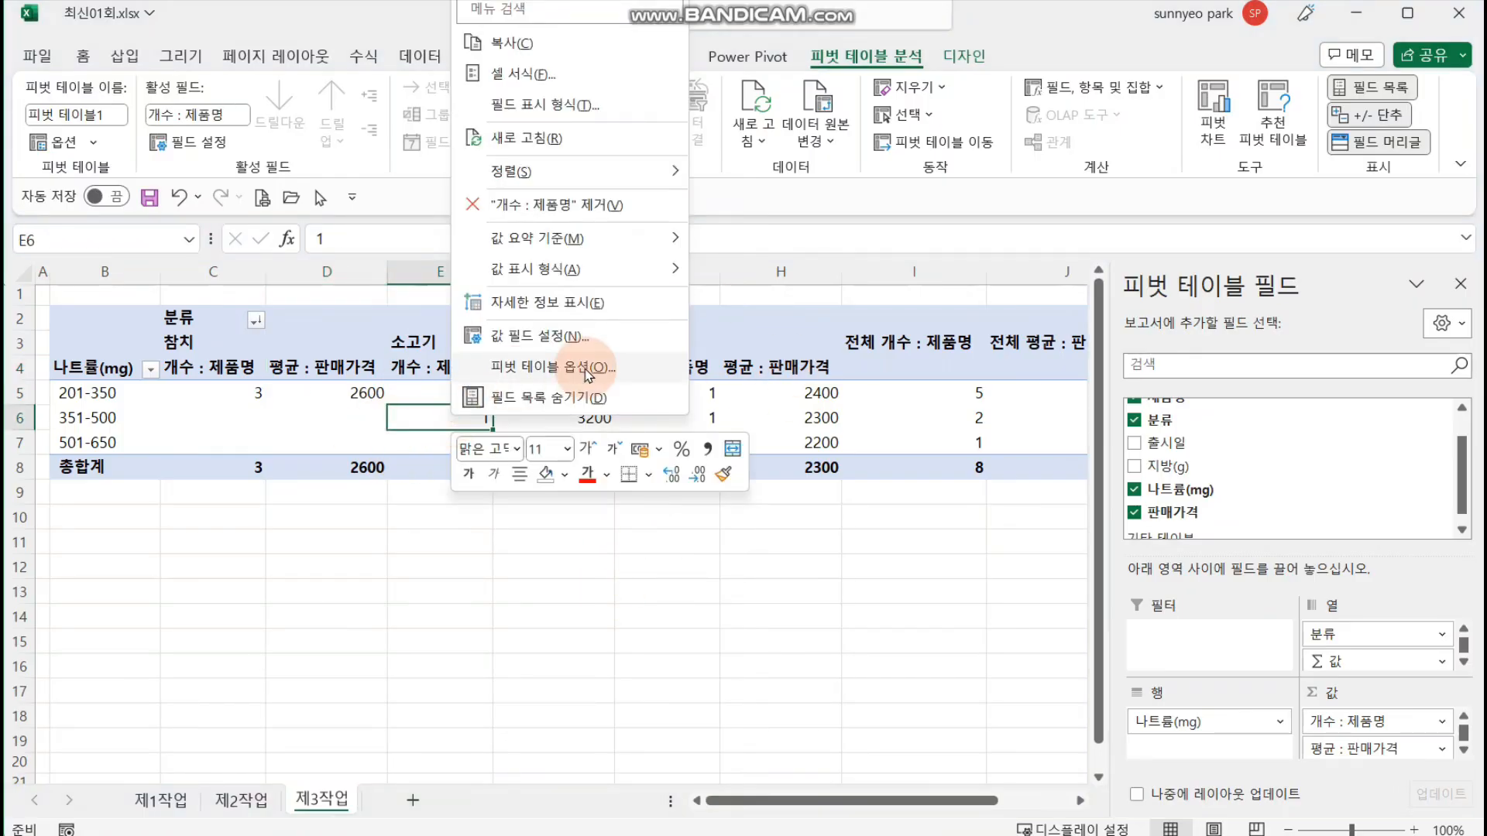
left_click(586, 375)
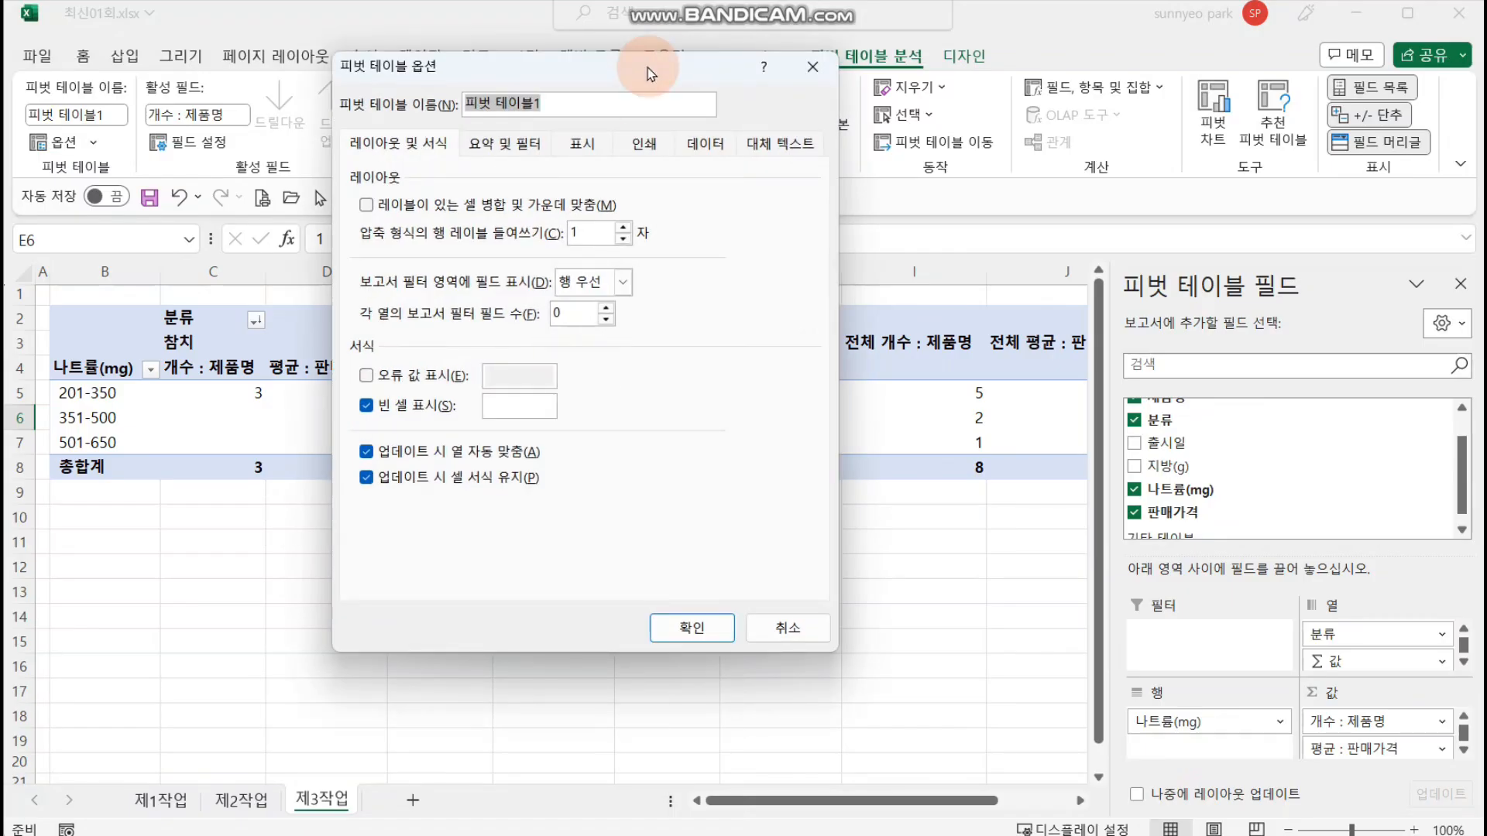
left_click(658, 524)
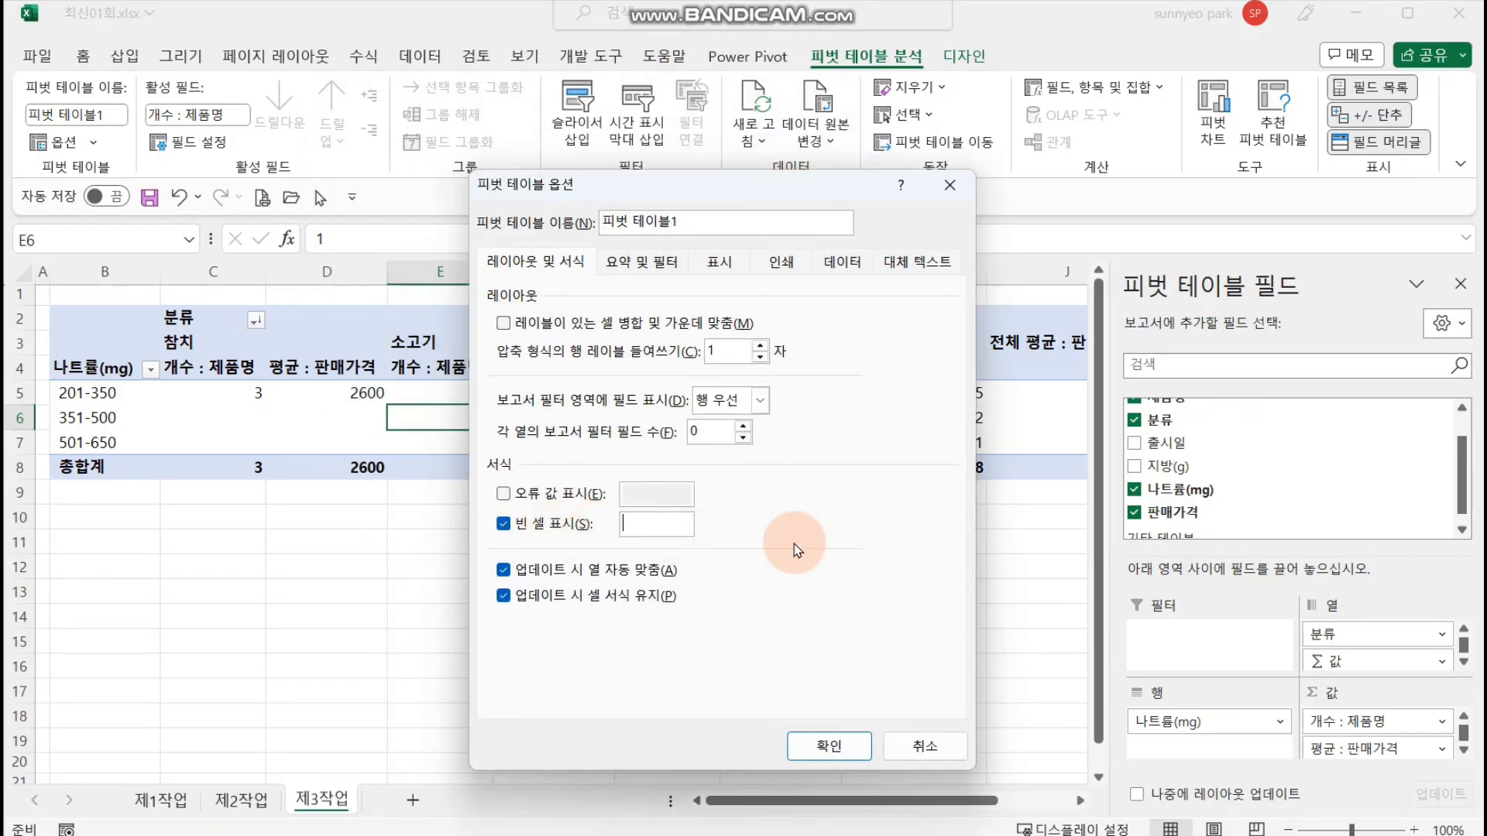
left_click(586, 328)
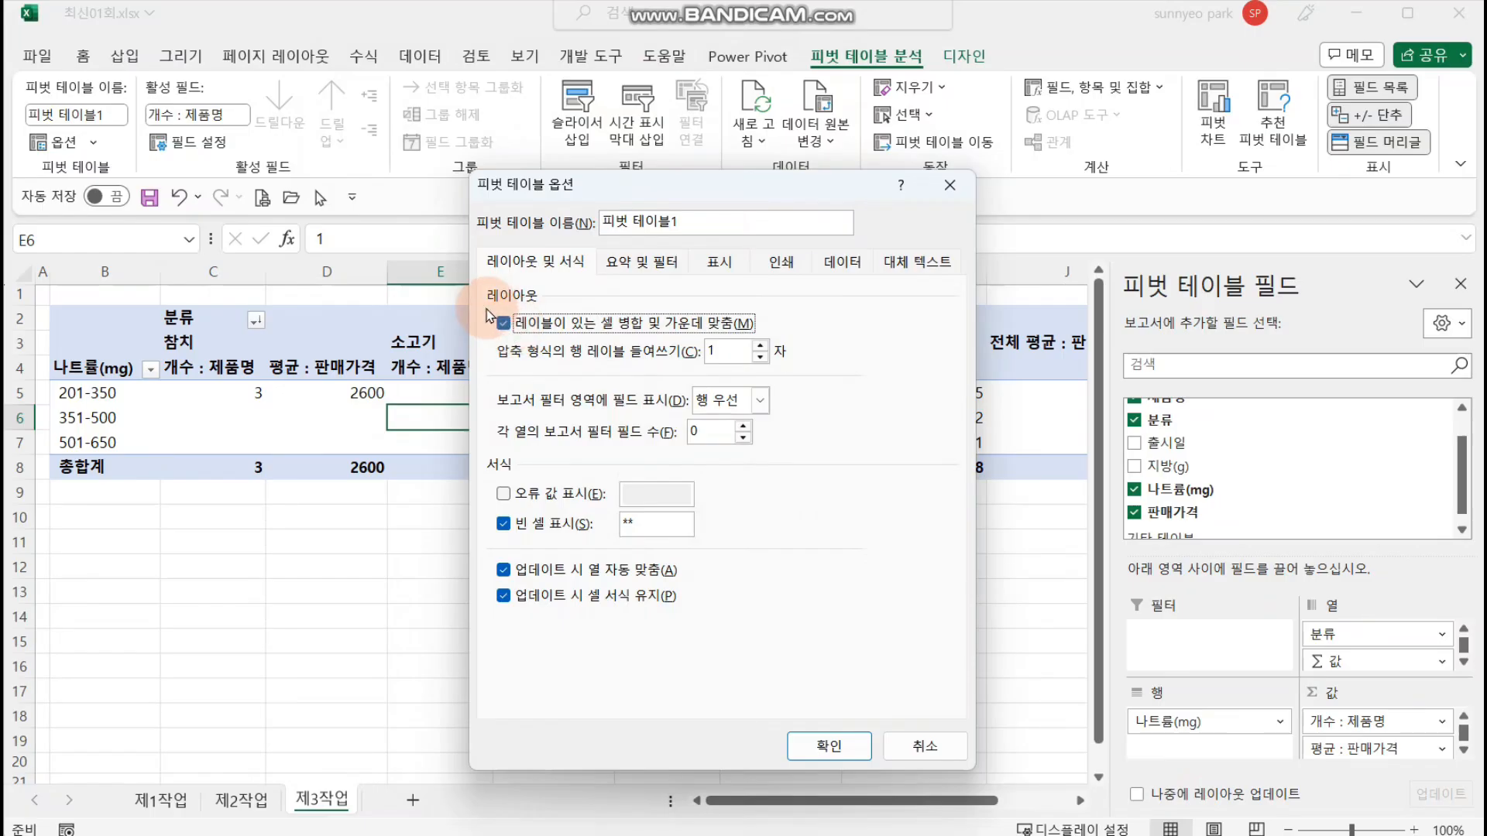
left_click(797, 752)
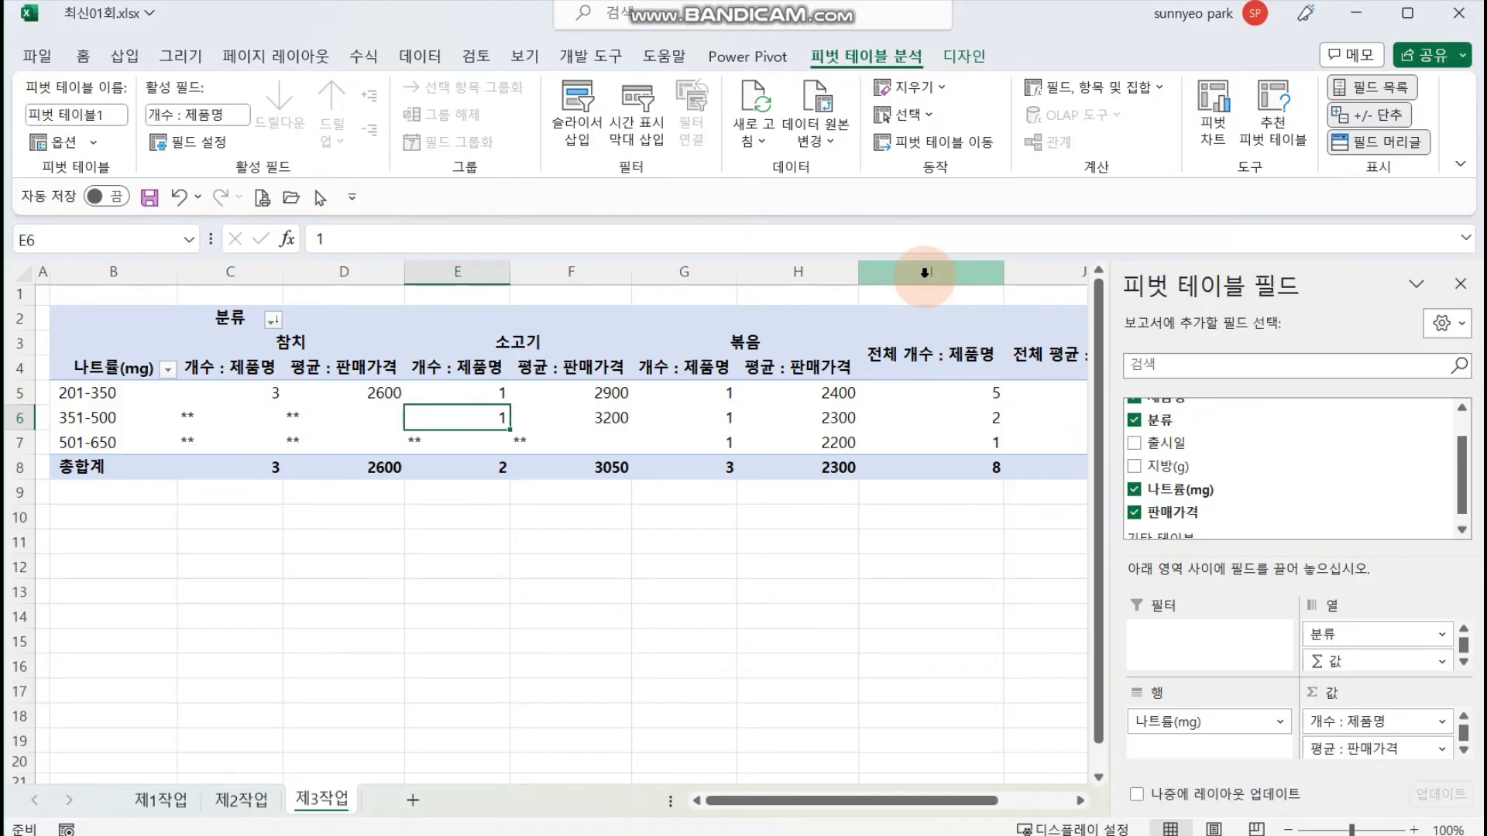
Step: Remove the pivot table's row grand totals by enabling grand totals for columns only (열의 총합계만 설정)
left_click(815, 271)
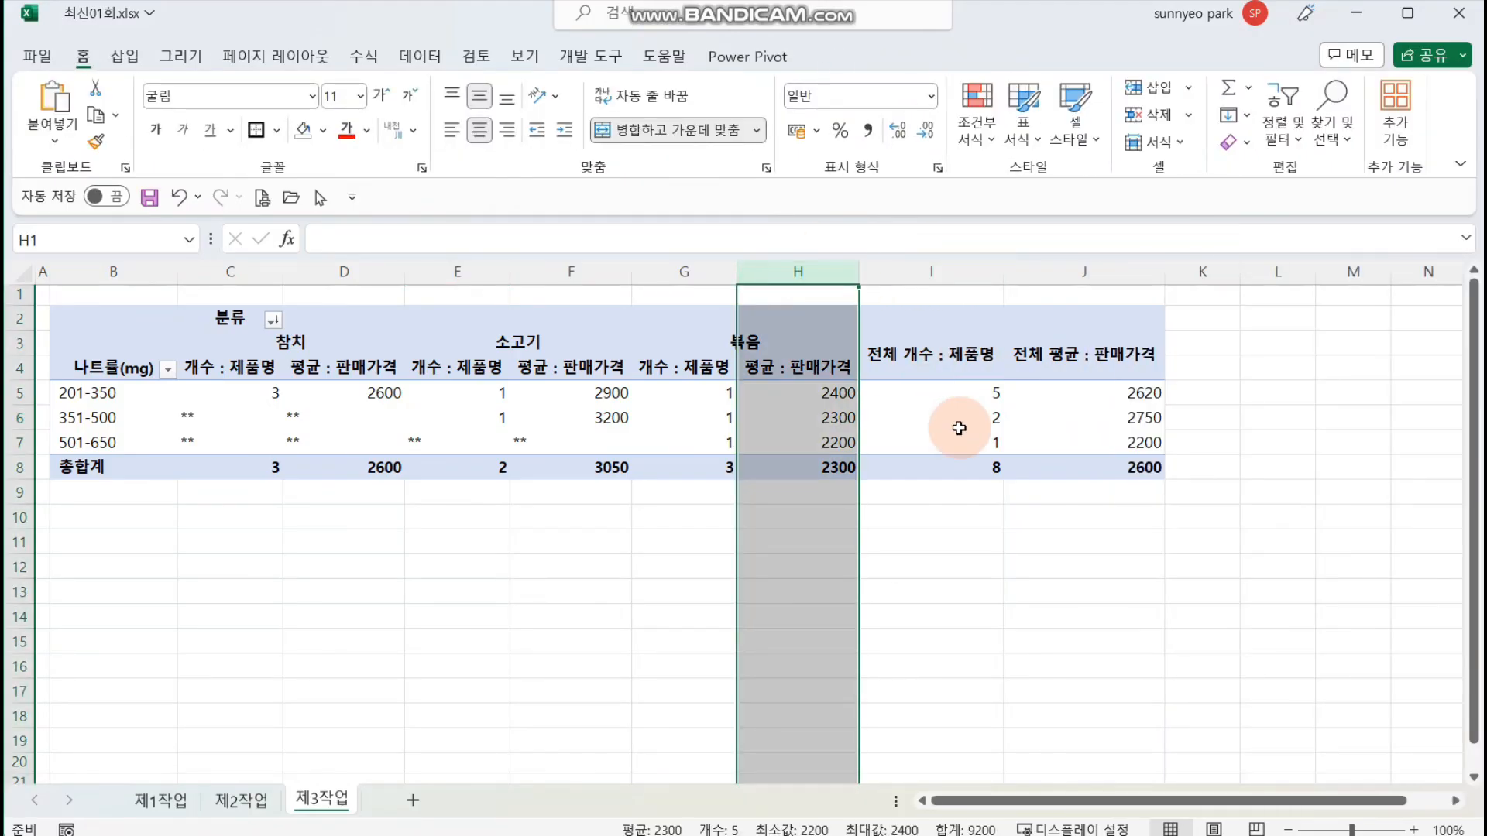
left_click(968, 515)
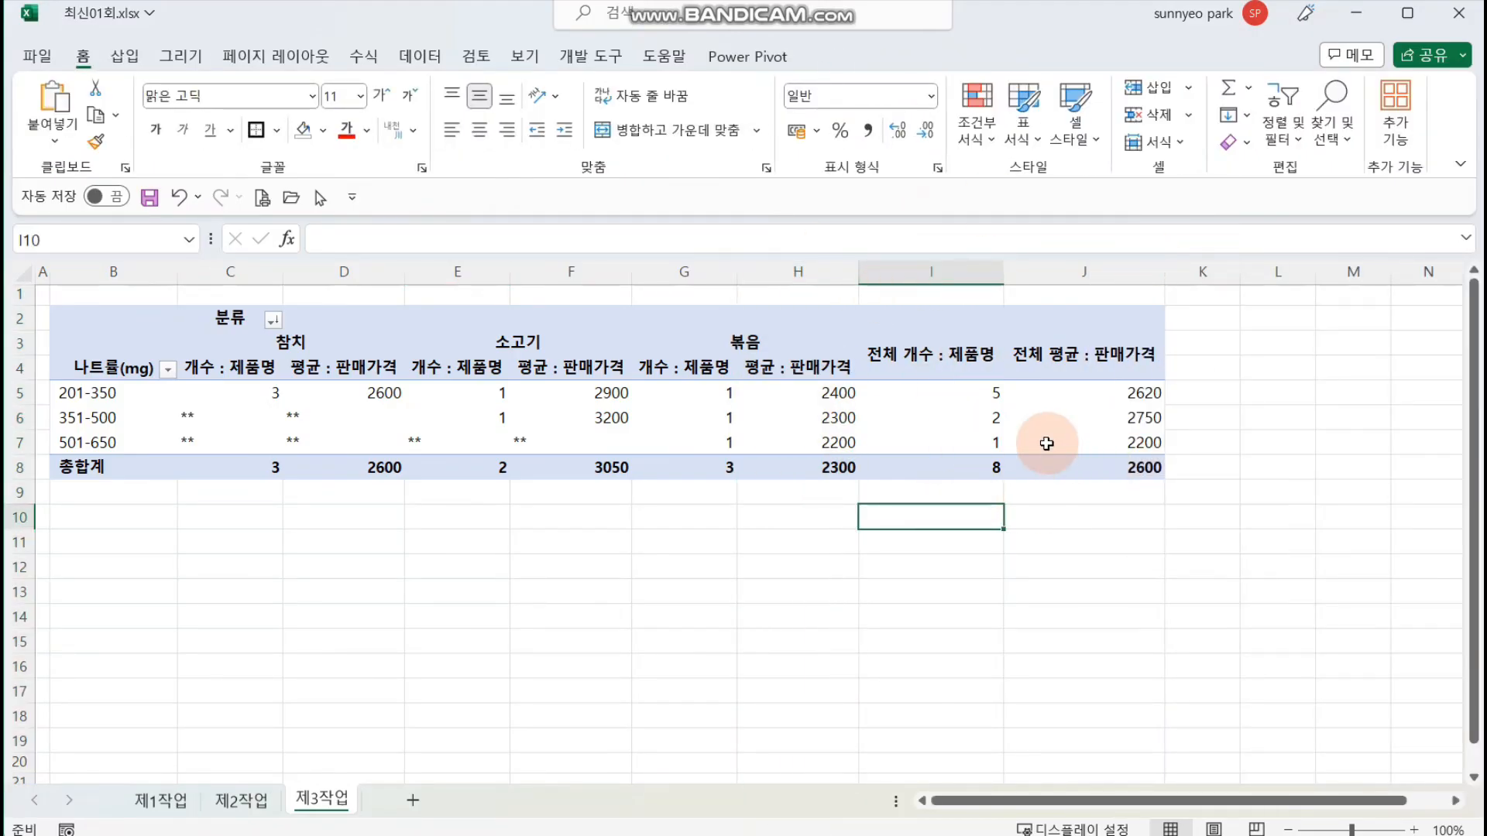
left_click(960, 439)
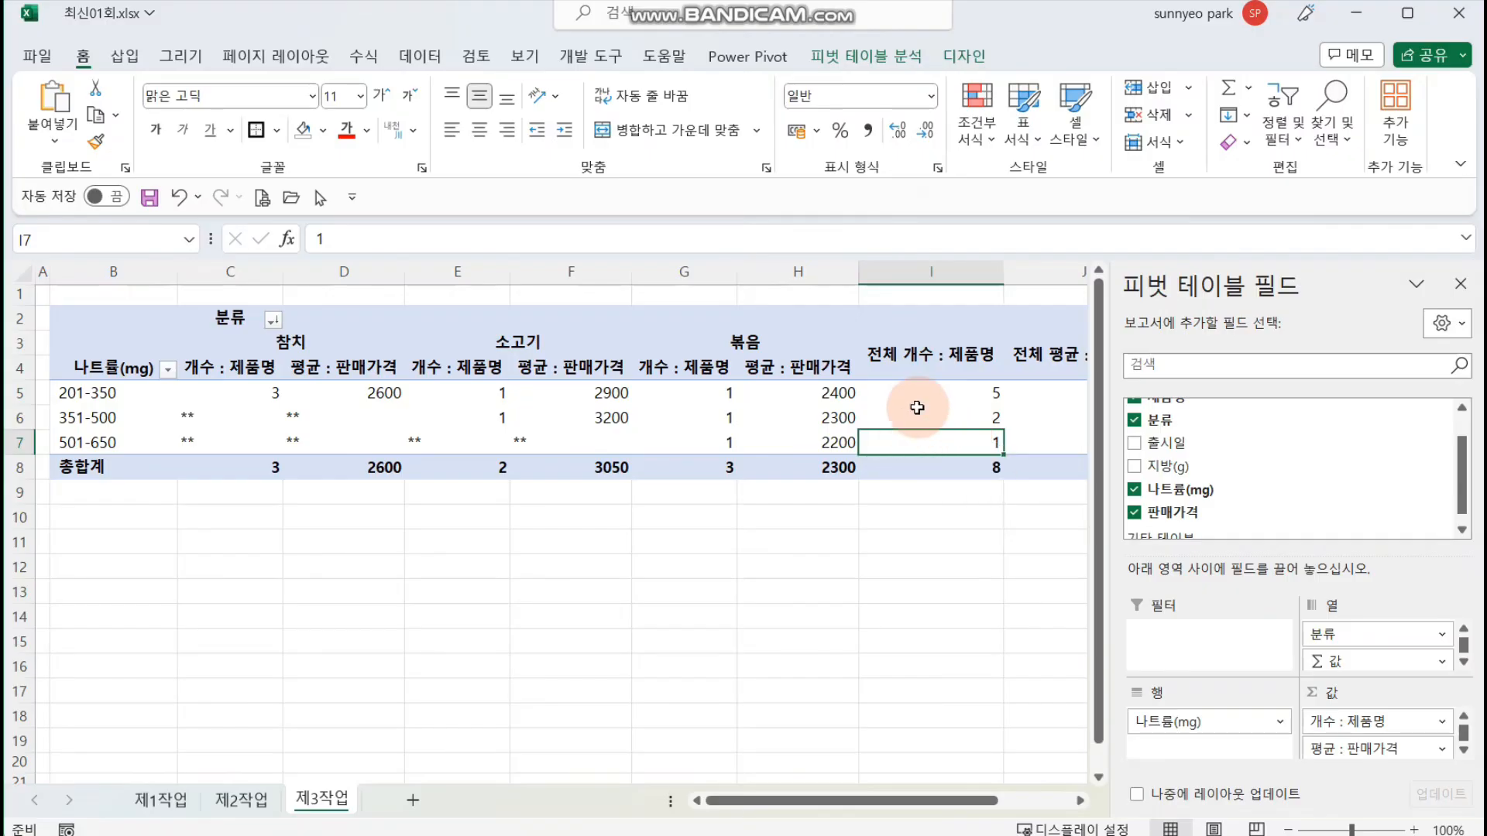
left_click(865, 56)
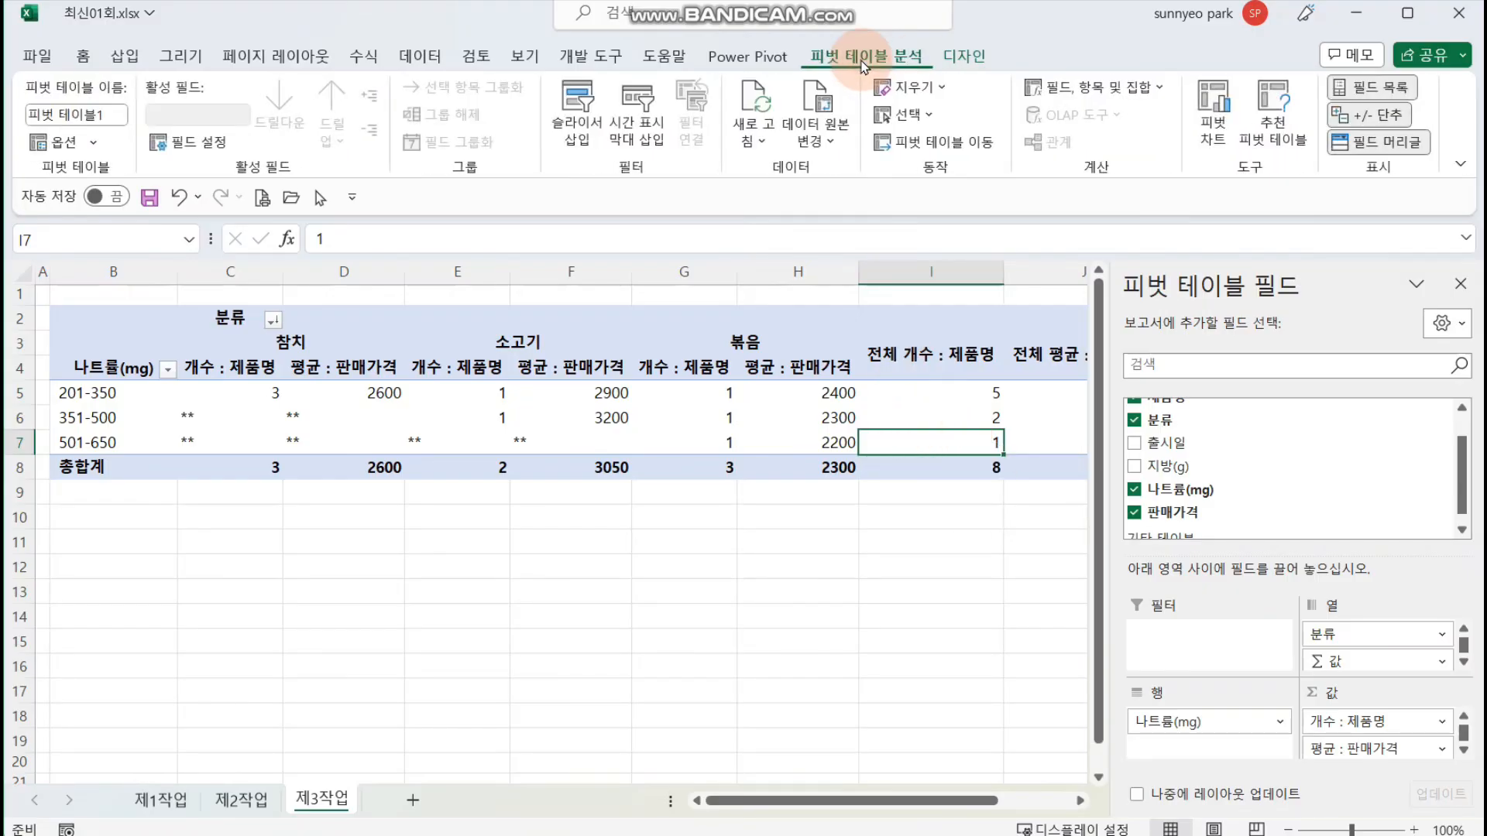
left_click(968, 57)
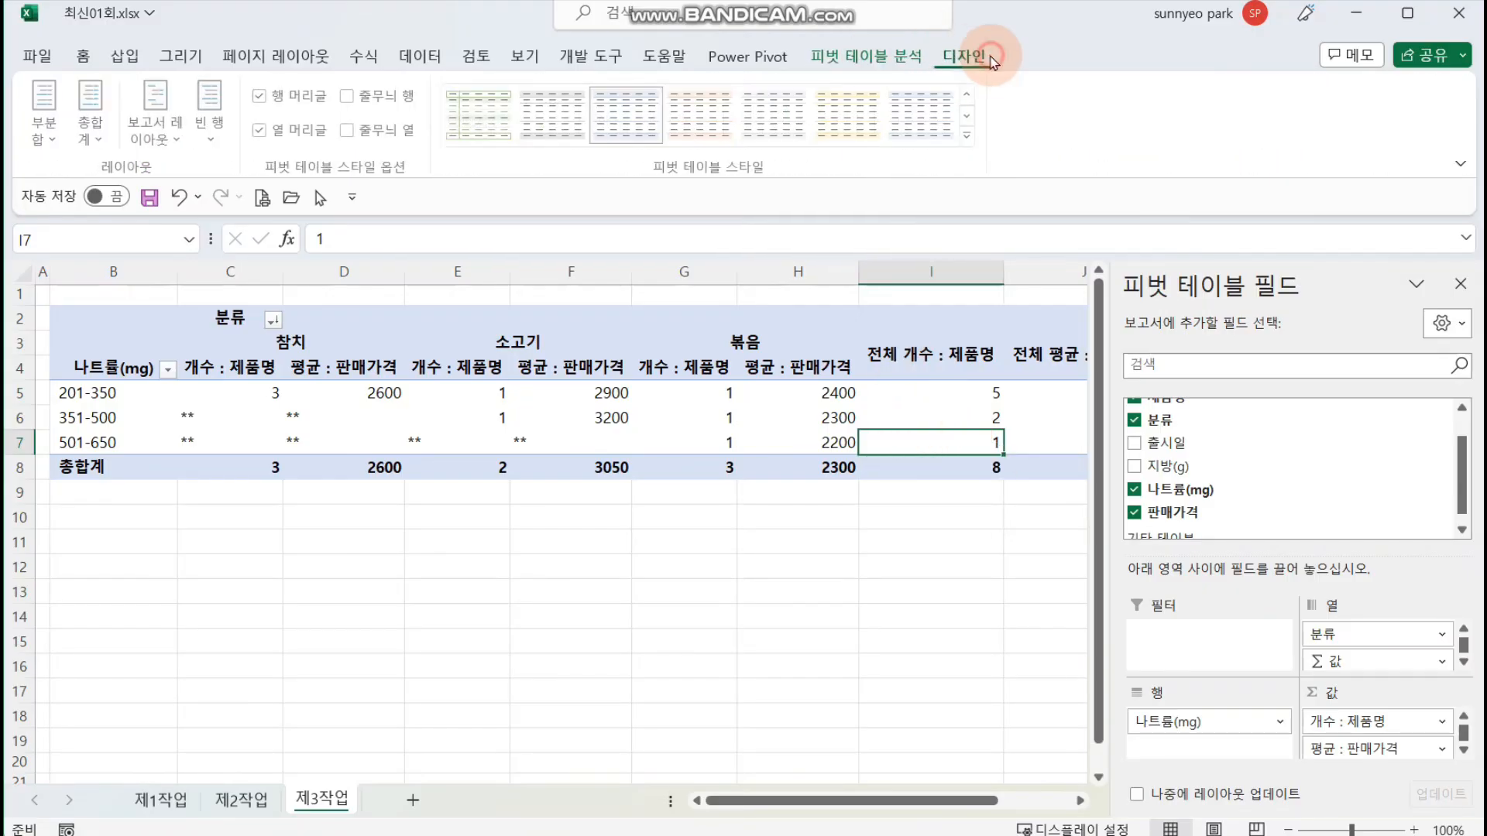
left_click(964, 57)
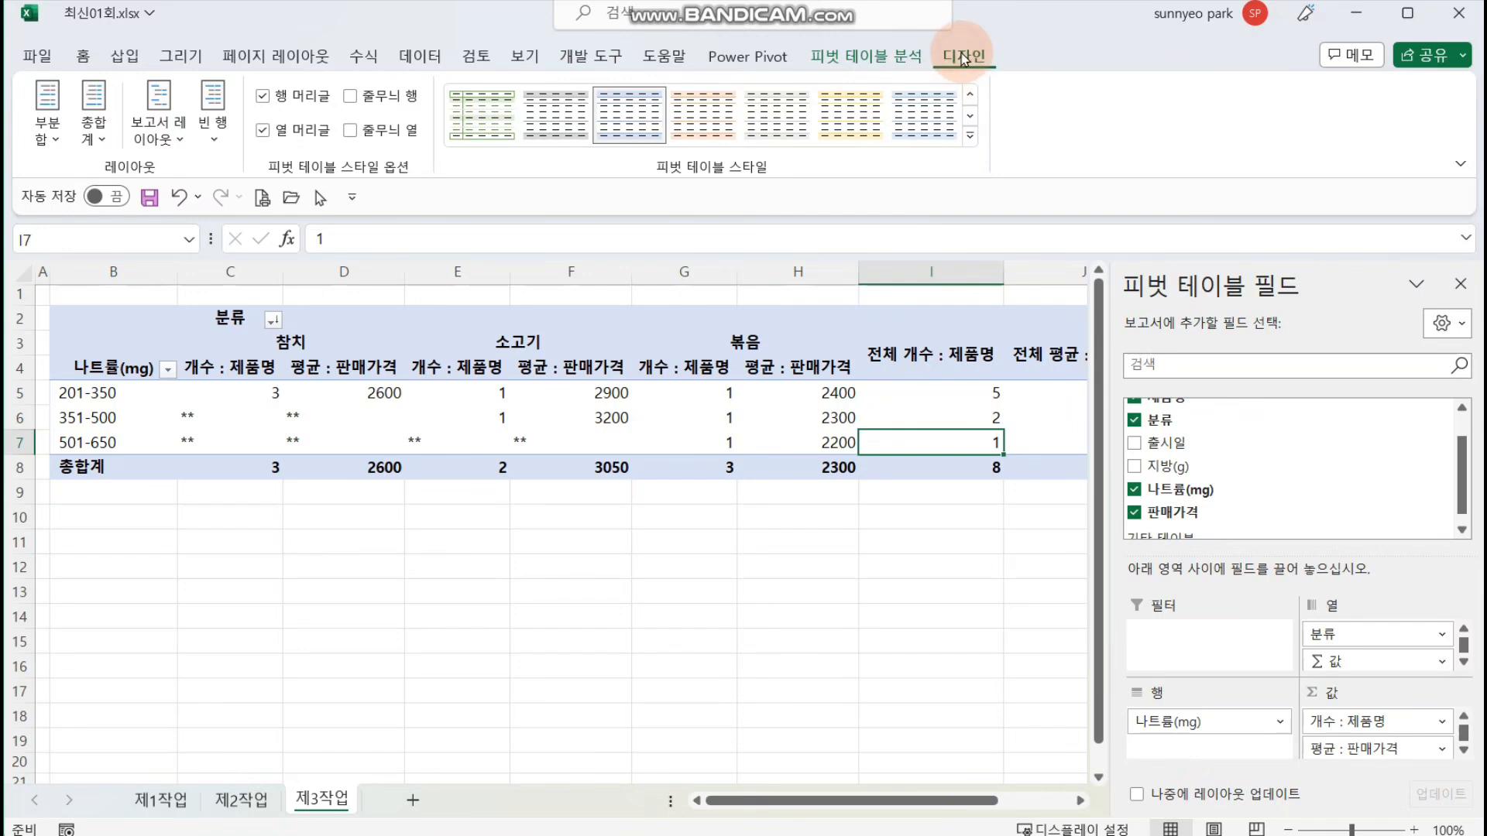
left_click(94, 131)
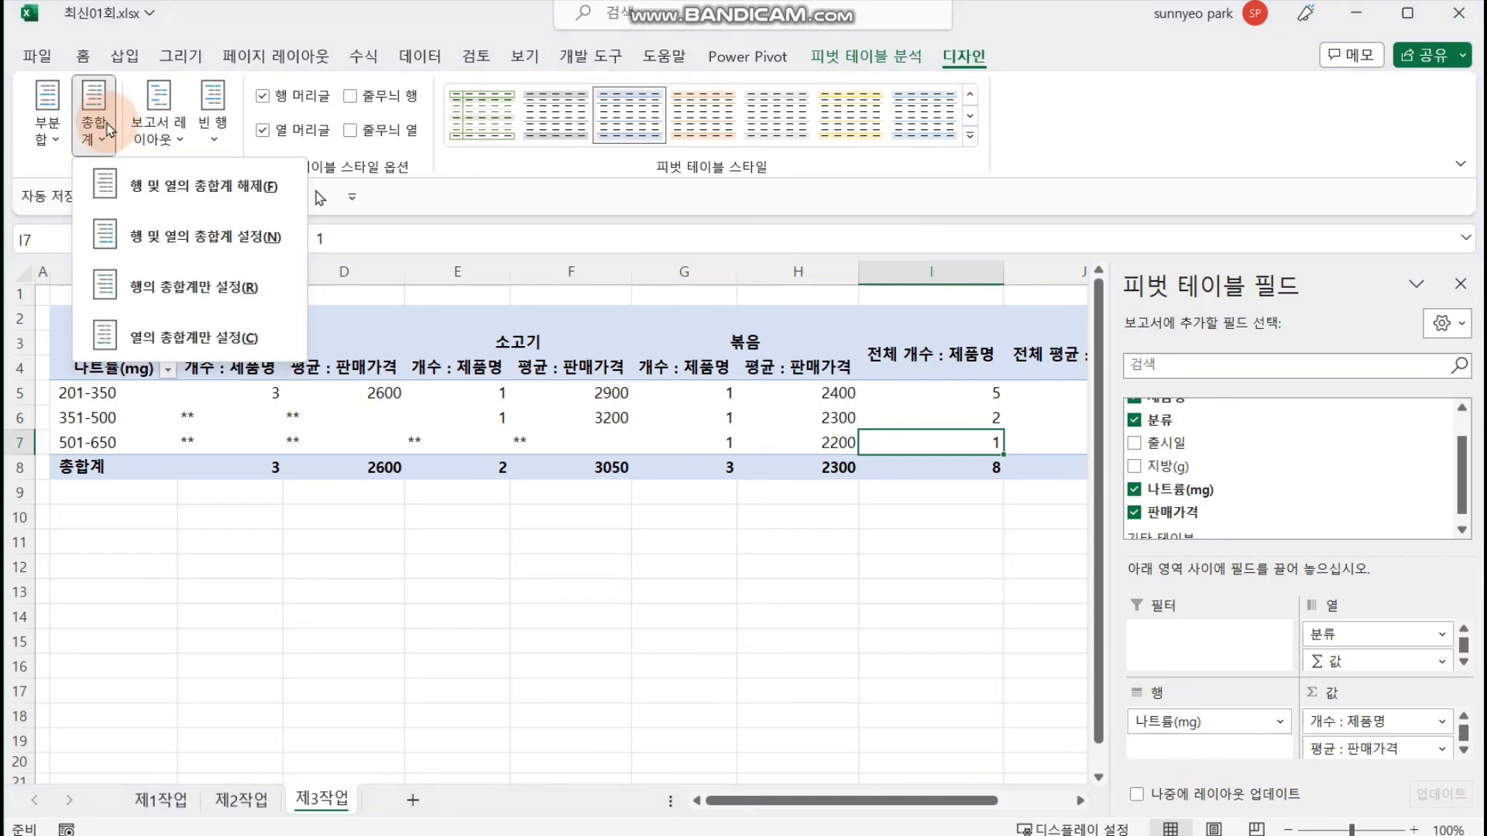
left_click(235, 349)
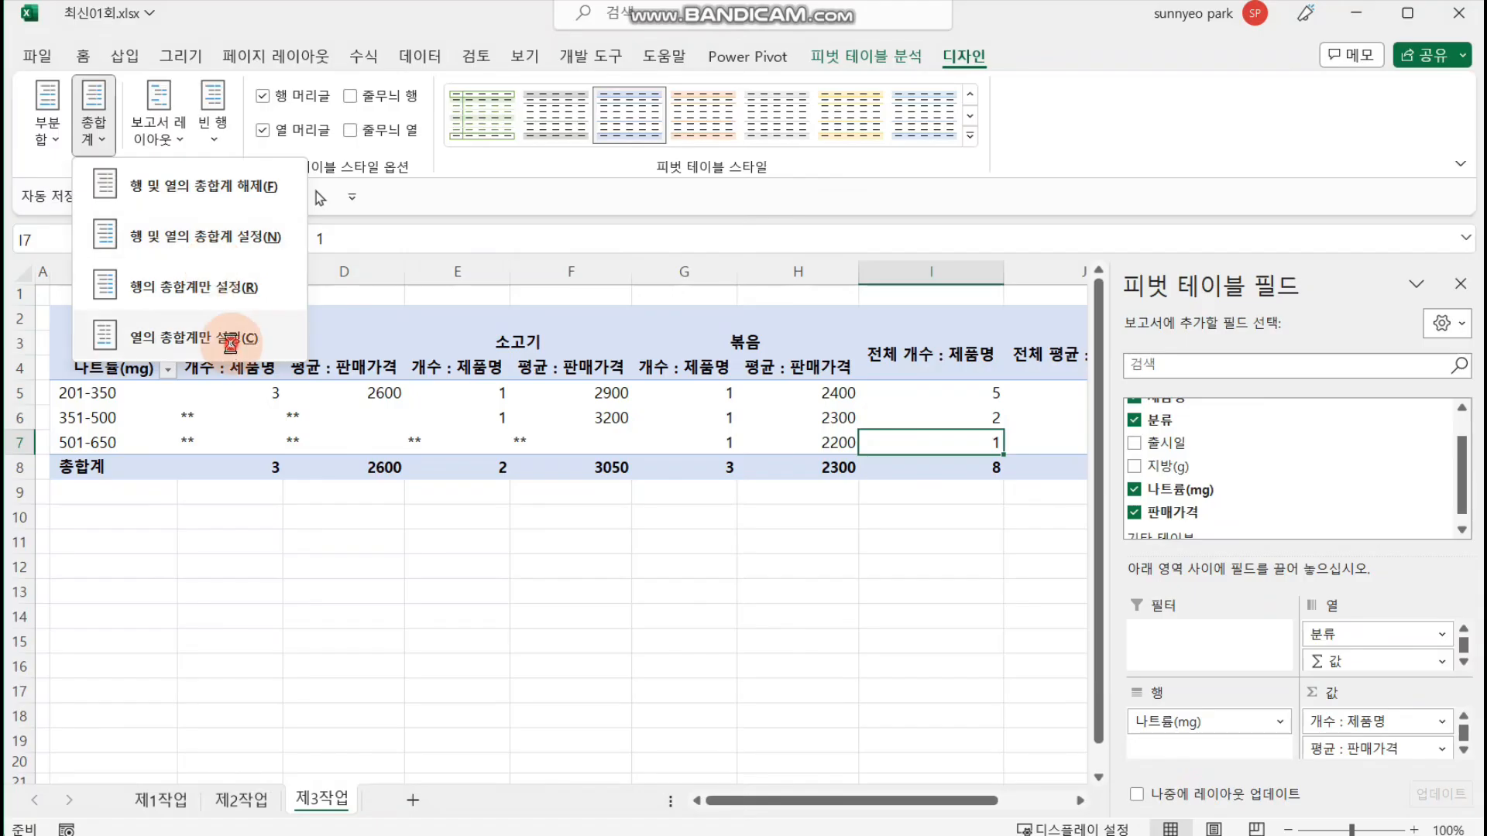
left_click(230, 341)
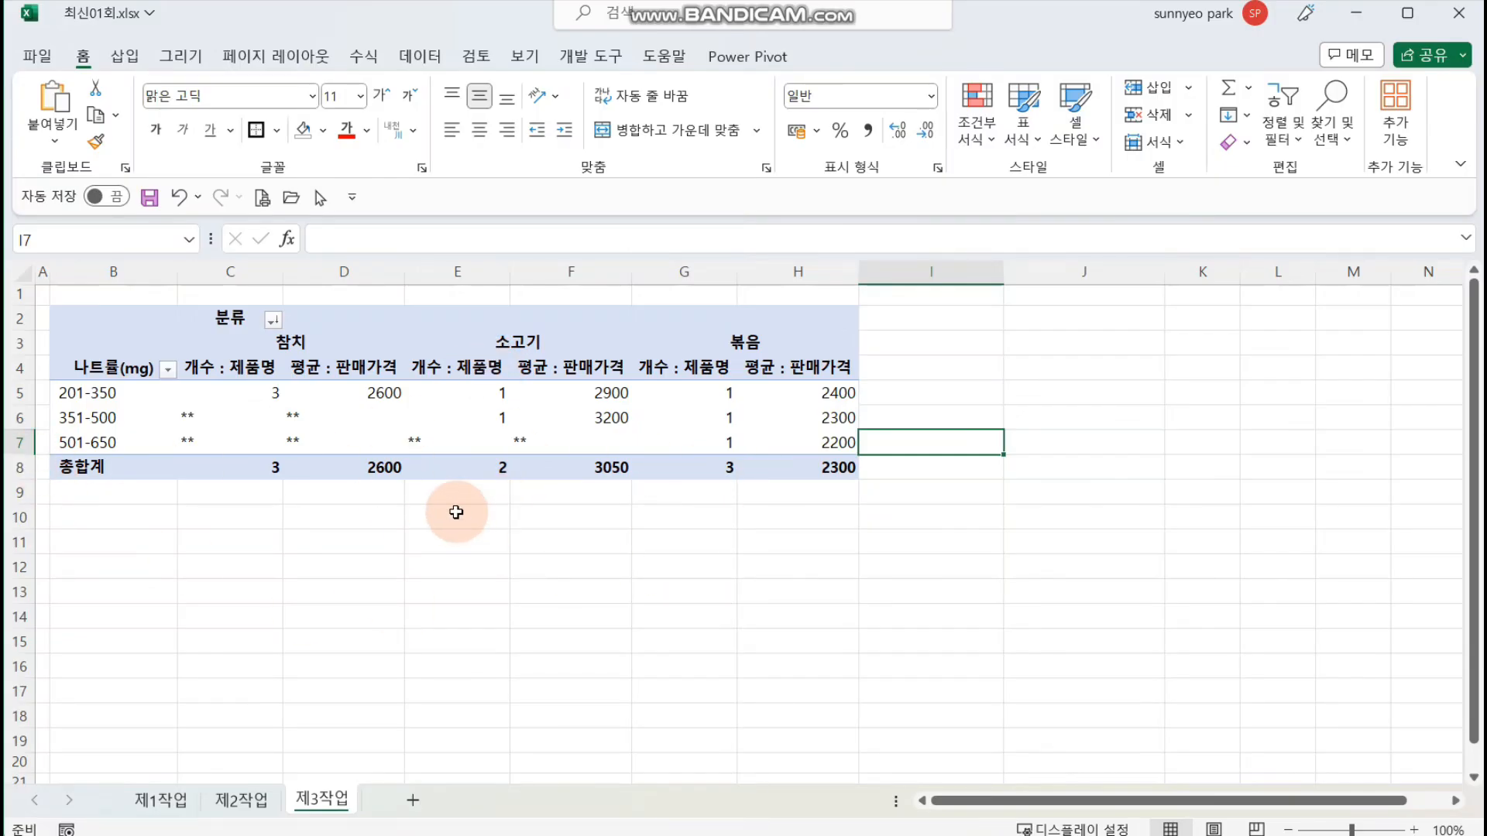
Step: Center the pivot table values in C5:H8 and apply the comma style (쉼표 스타일) to them
left_click_drag(209, 393, 775, 457)
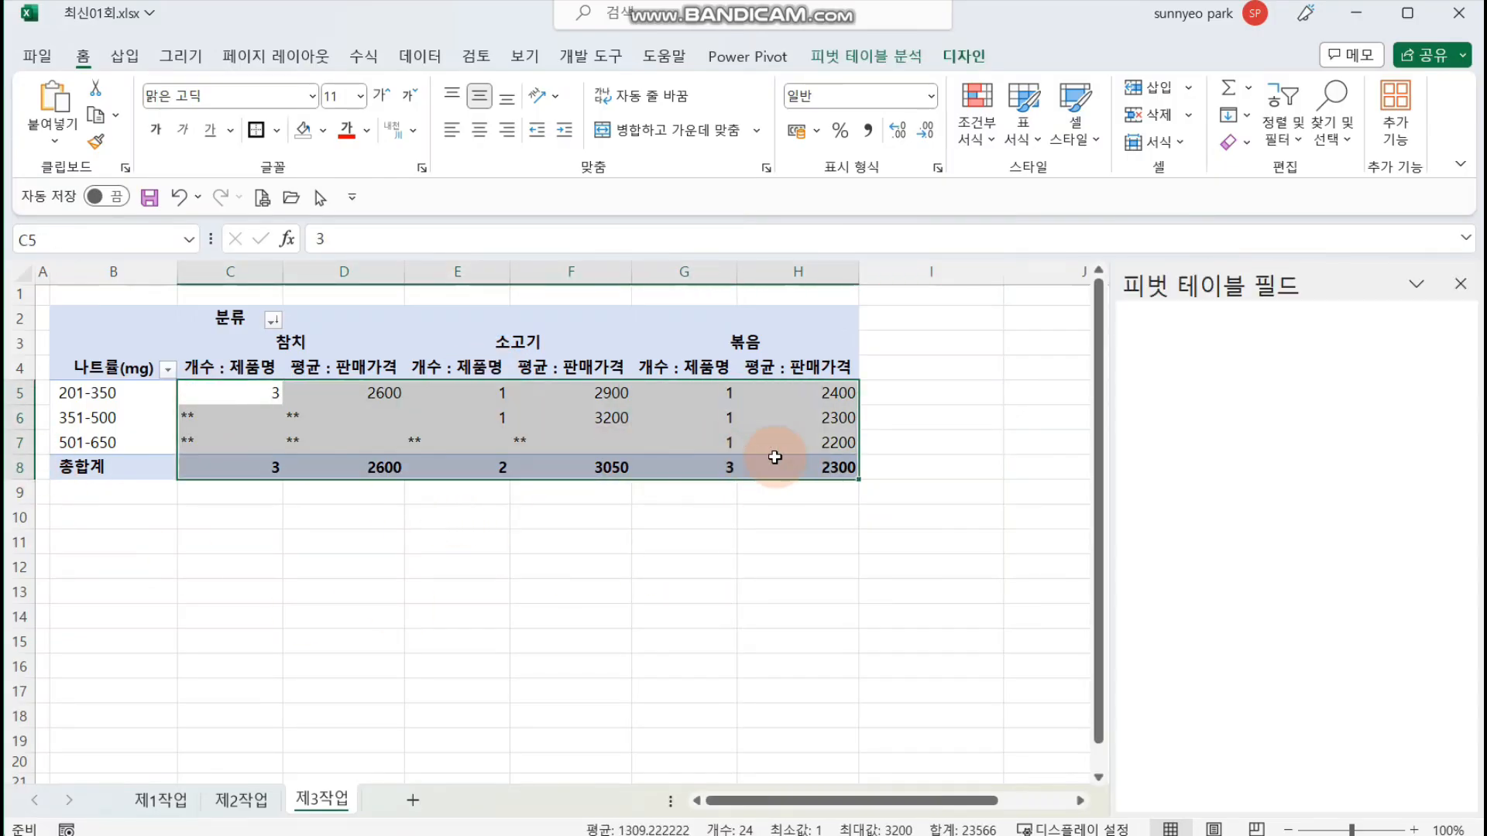
left_click(90, 63)
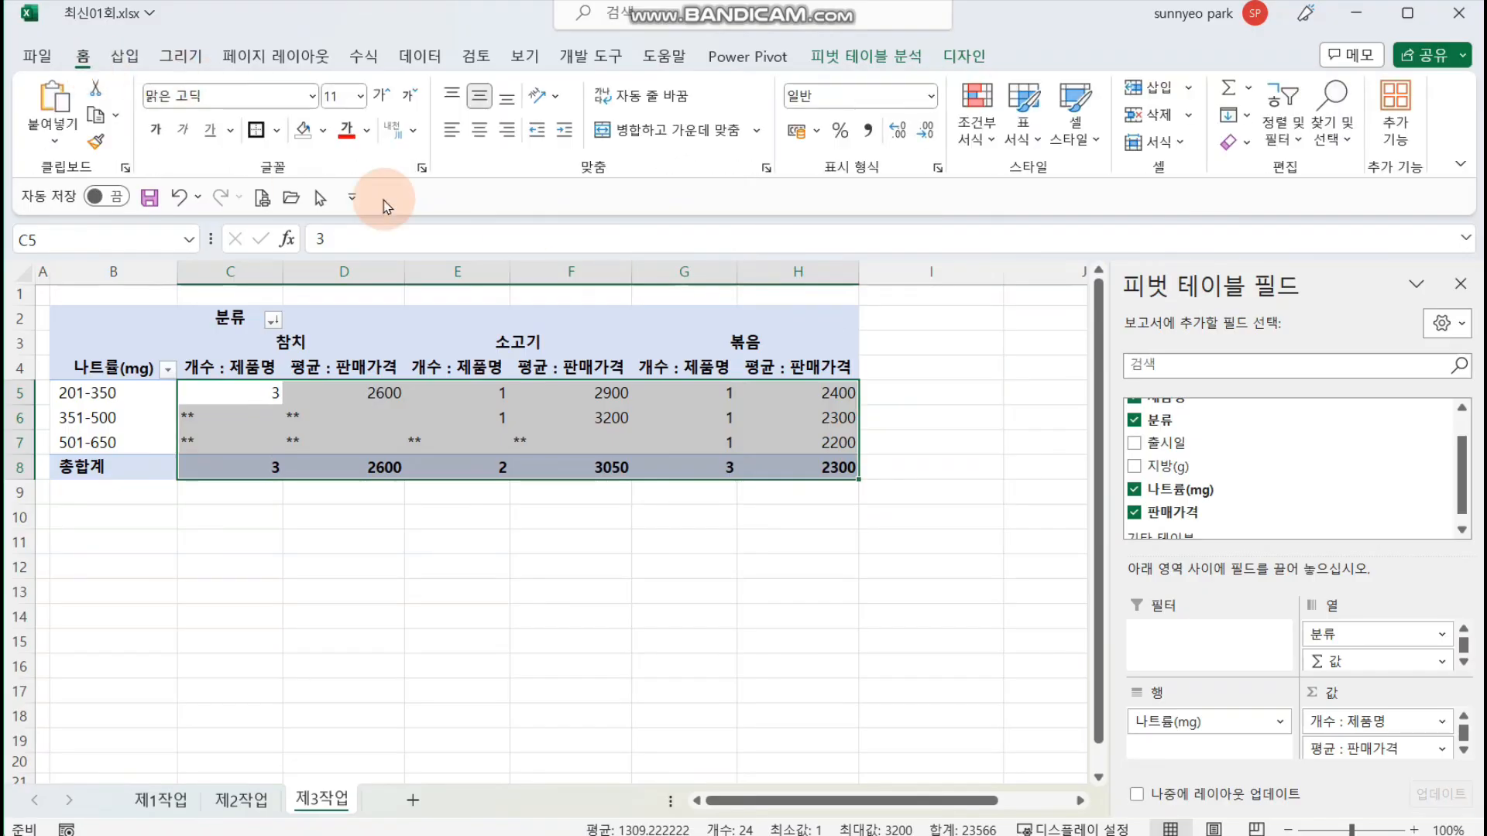
left_click(482, 136)
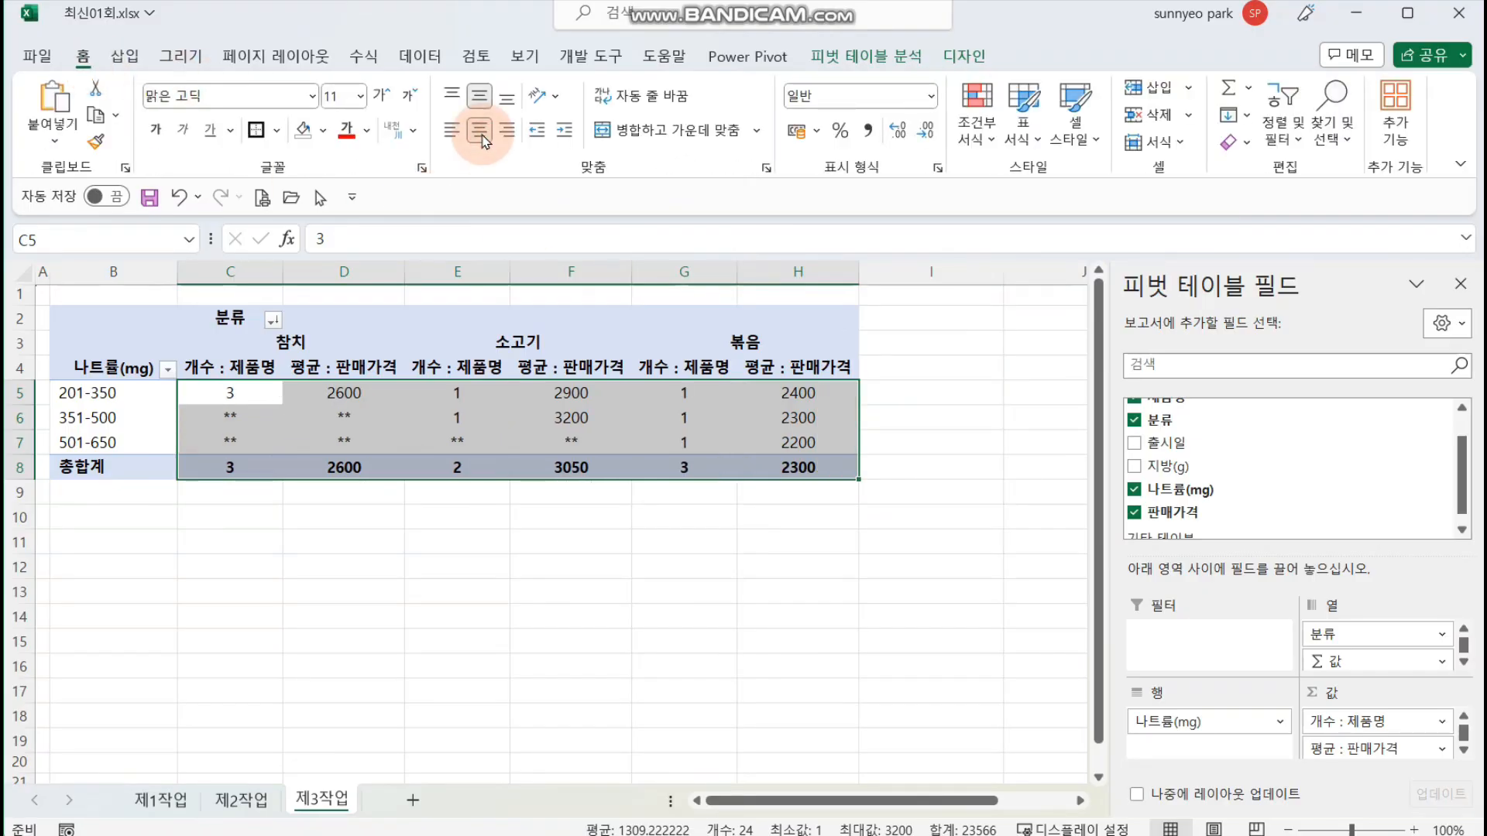
left_click(871, 133)
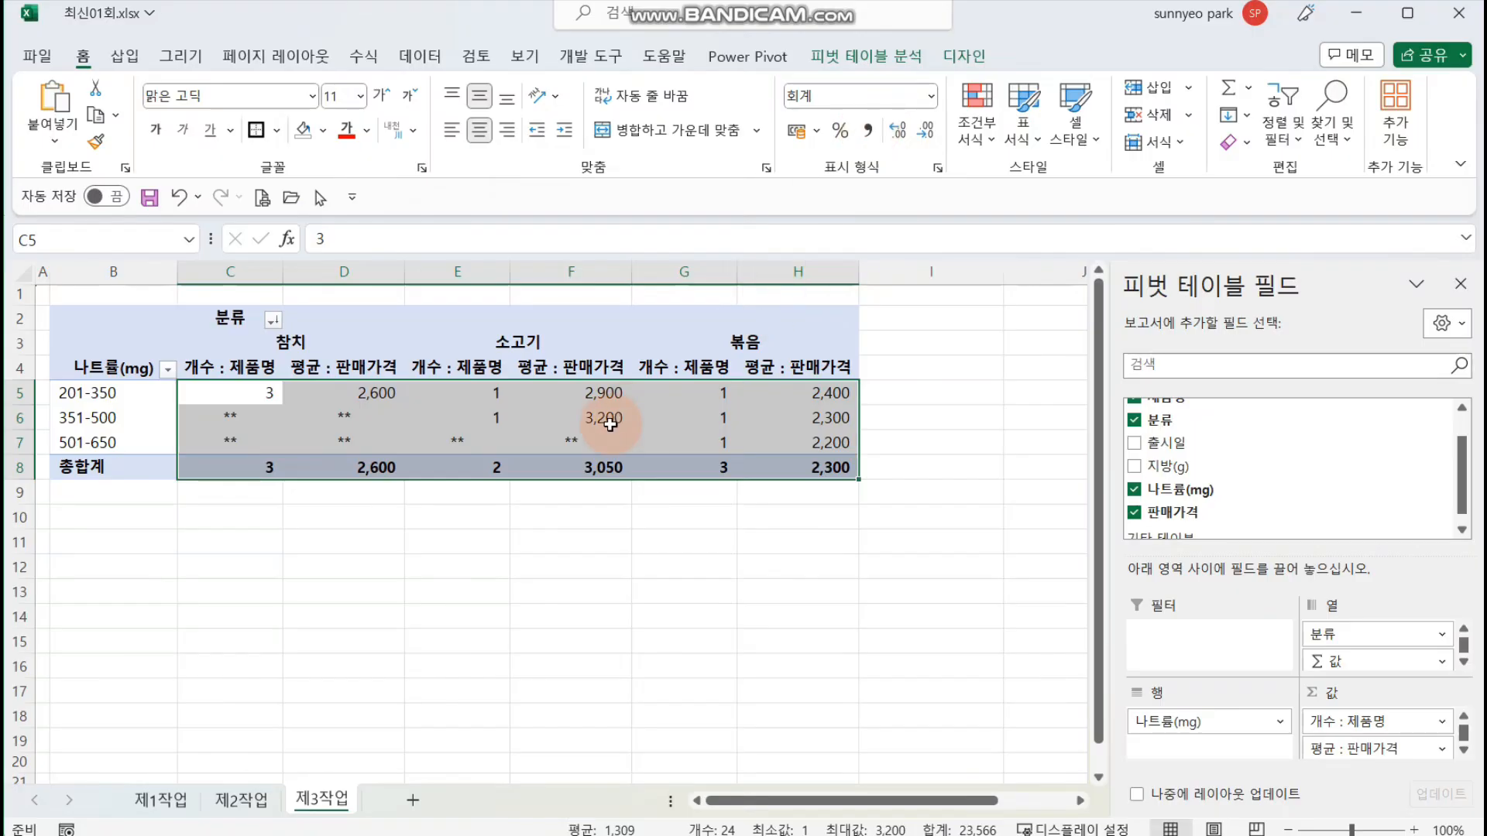
left_click(402, 526)
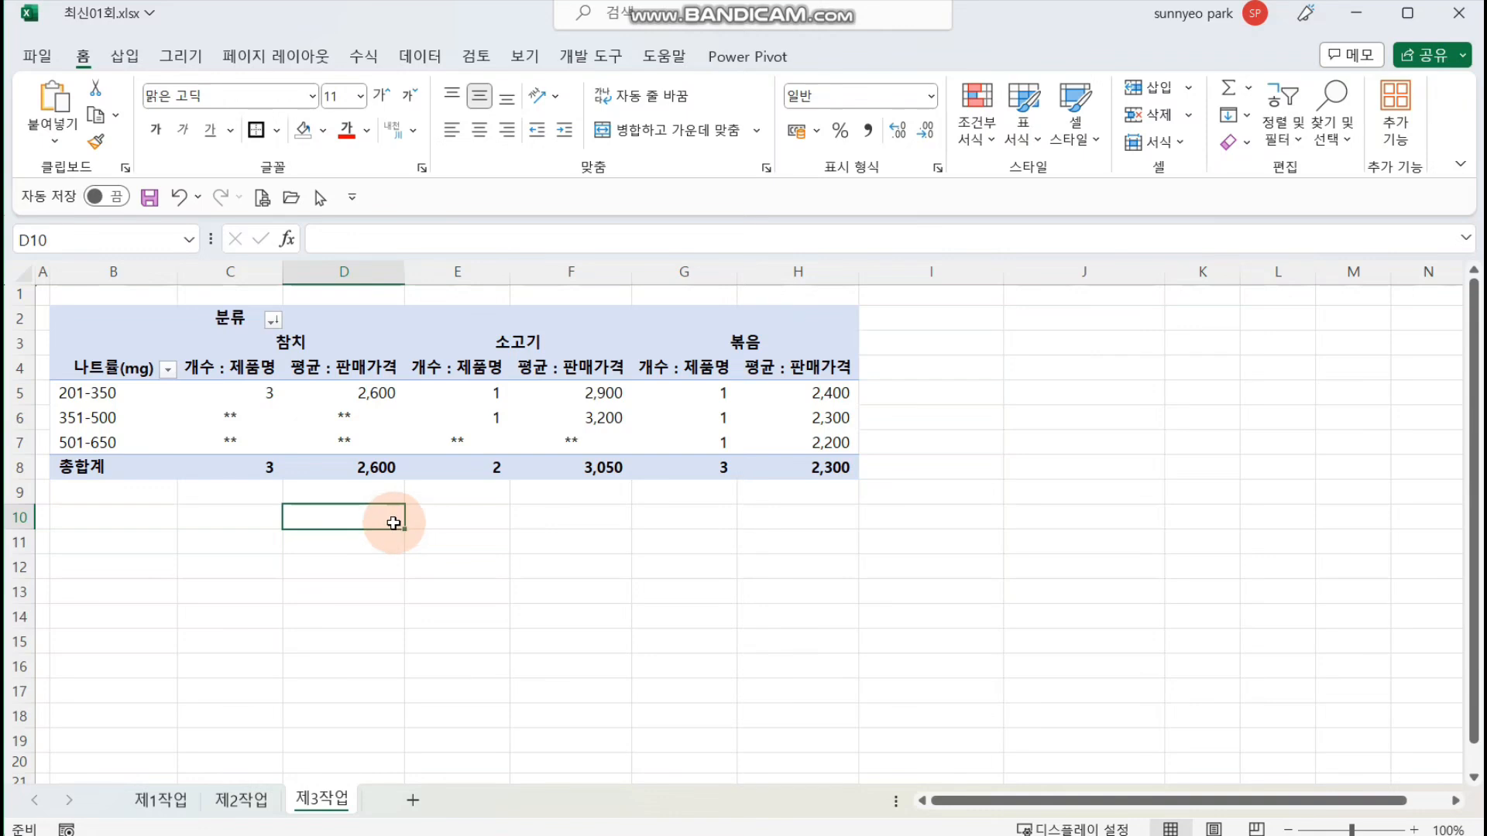
left_click(681, 434)
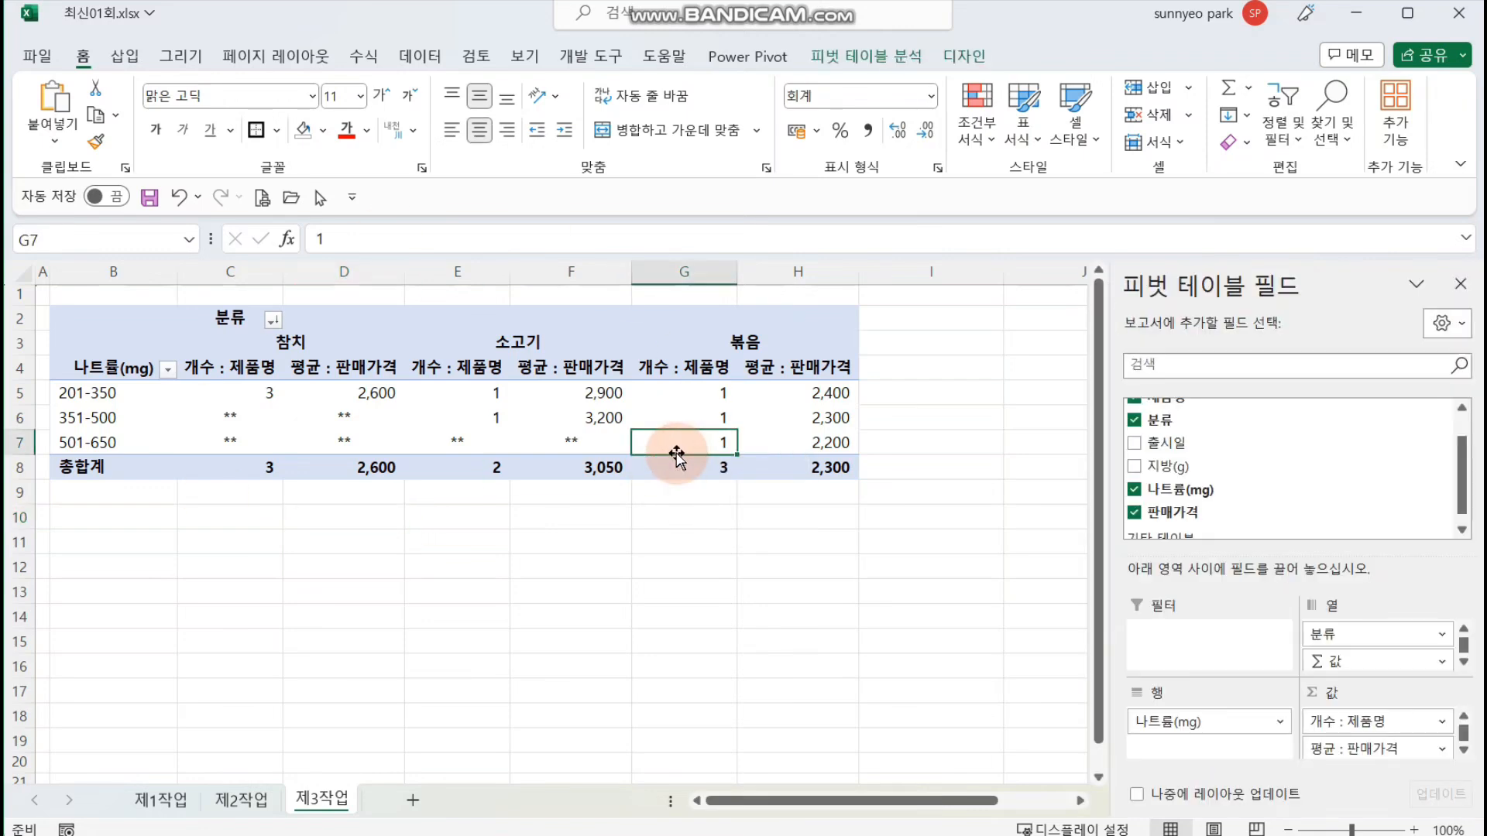